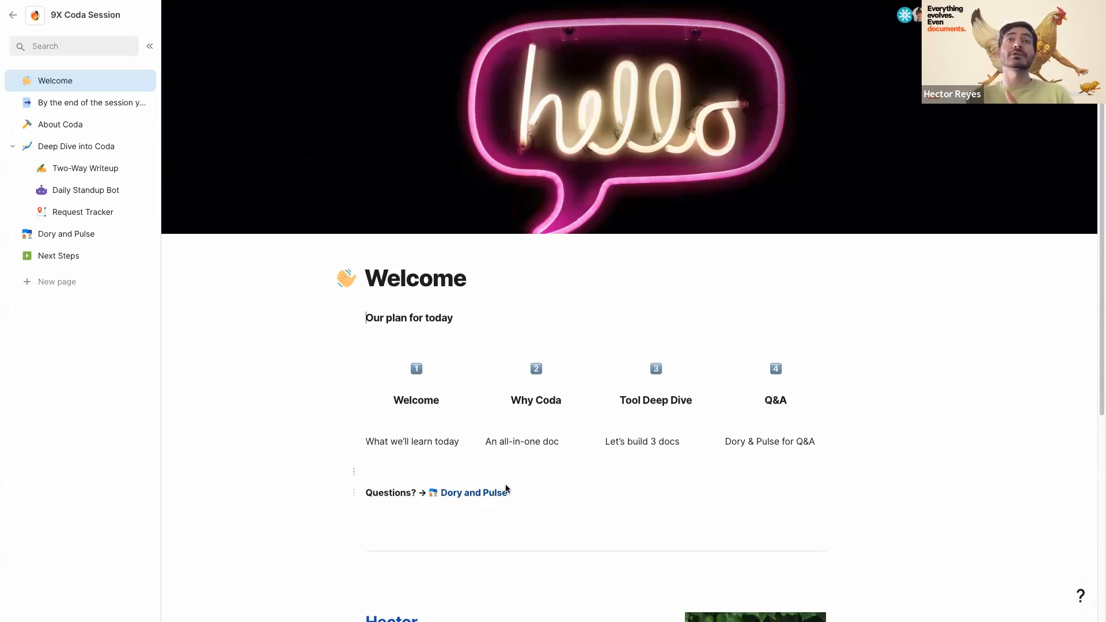
- Open the Dory and Pulse page and remove the Done filter from its questions table
{"action": "left_click", "coordinate": [452, 493]}
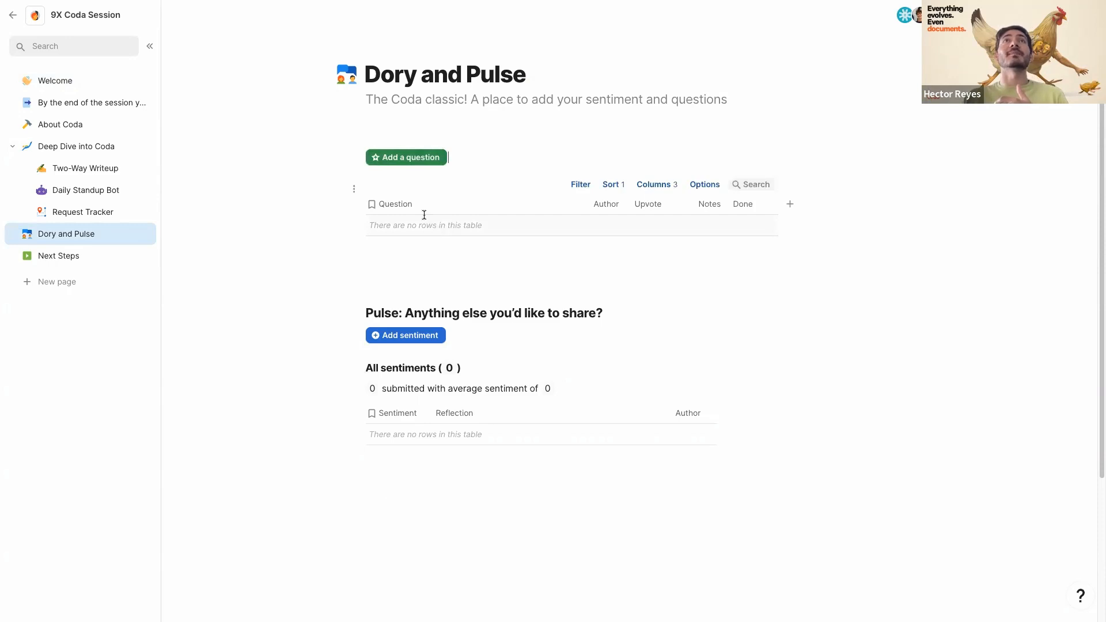
{"action": "left_click", "coordinate": [438, 157]}
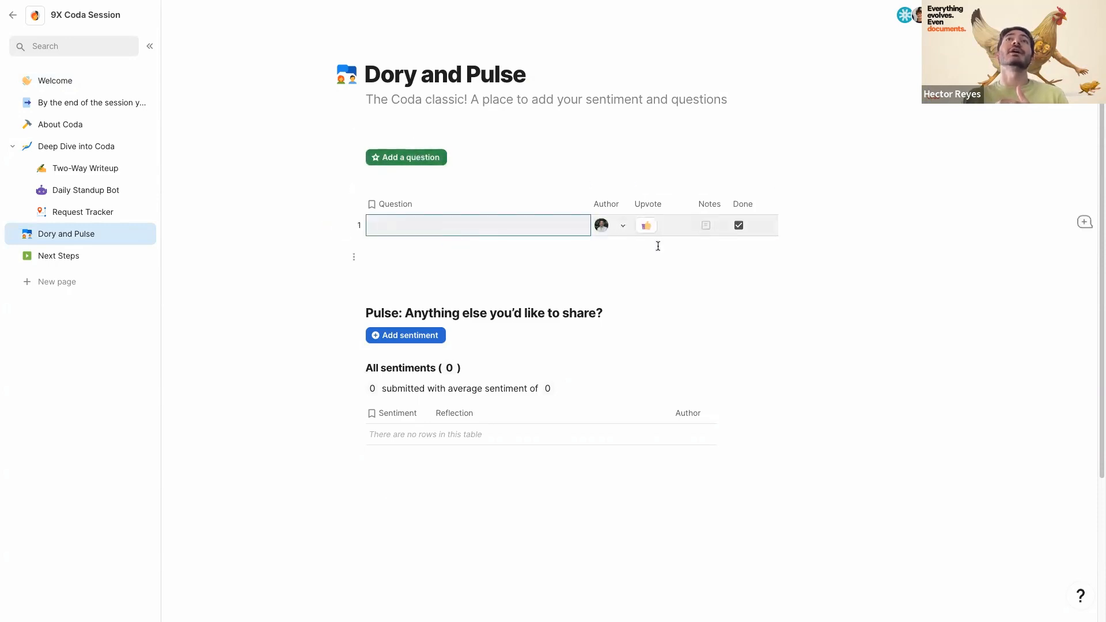
{"action": "left_click", "coordinate": [579, 184]}
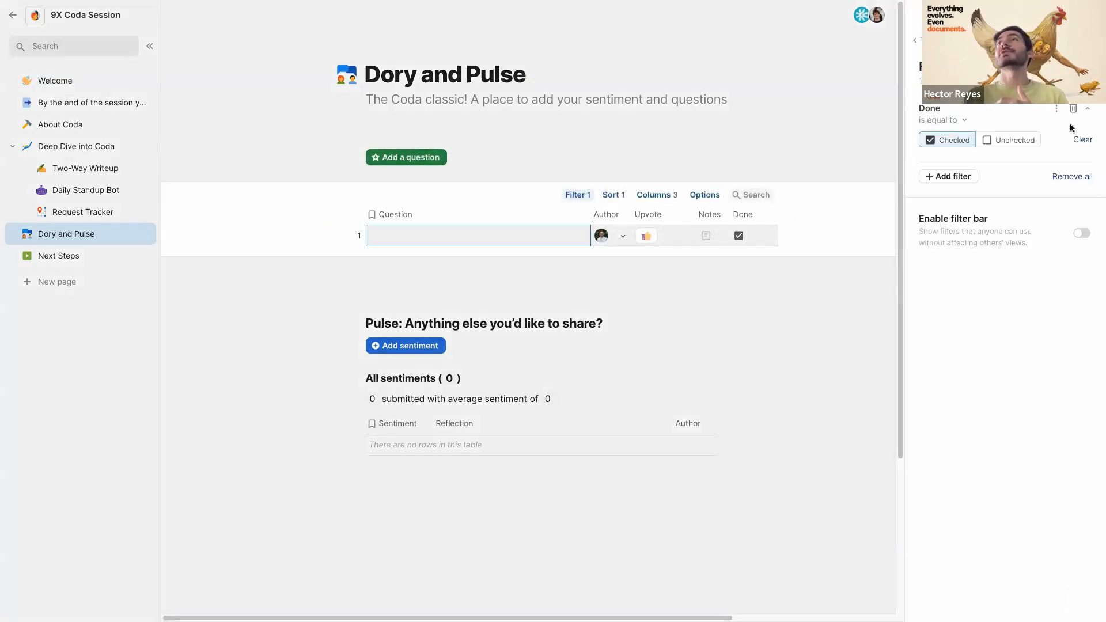
{"action": "left_click", "coordinate": [1081, 140]}
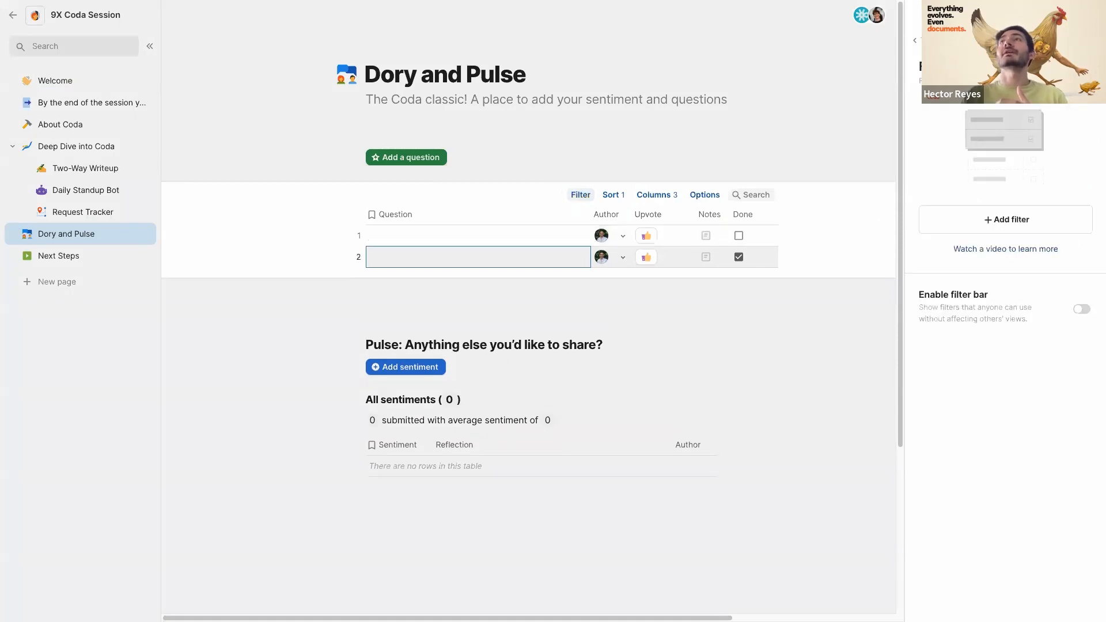
{"action": "left_click", "coordinate": [672, 104]}
- Add a test question 'addf', upvote it, then delete that row
{"action": "left_click", "coordinate": [441, 226]}
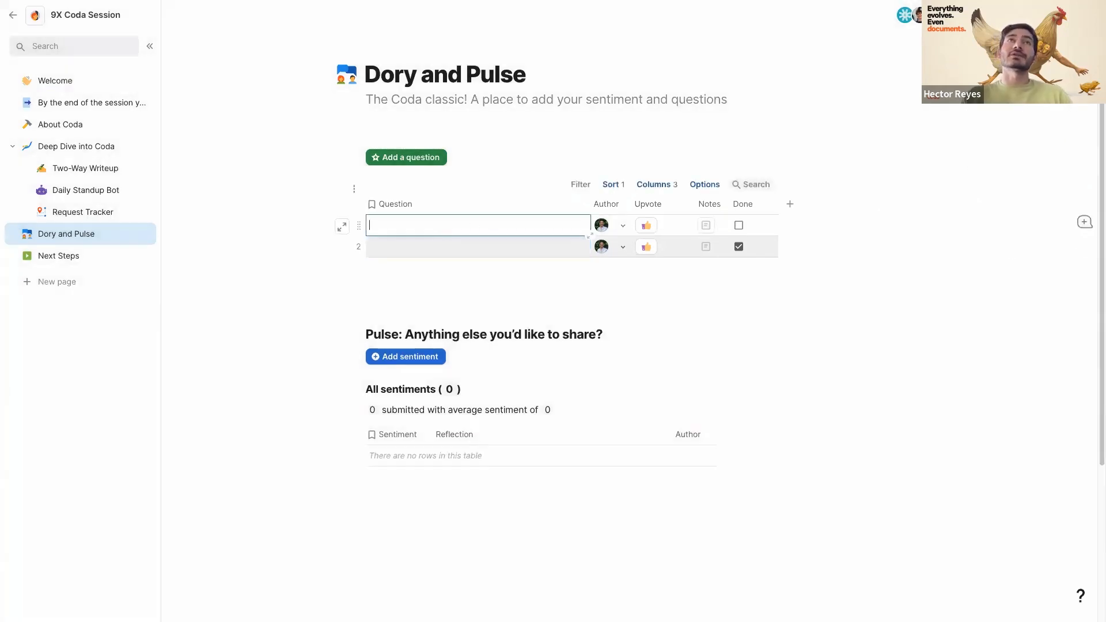
{"action": "type", "text": "addf"}
{"action": "key", "text": "Return"}
{"action": "left_click", "coordinate": [651, 225]}
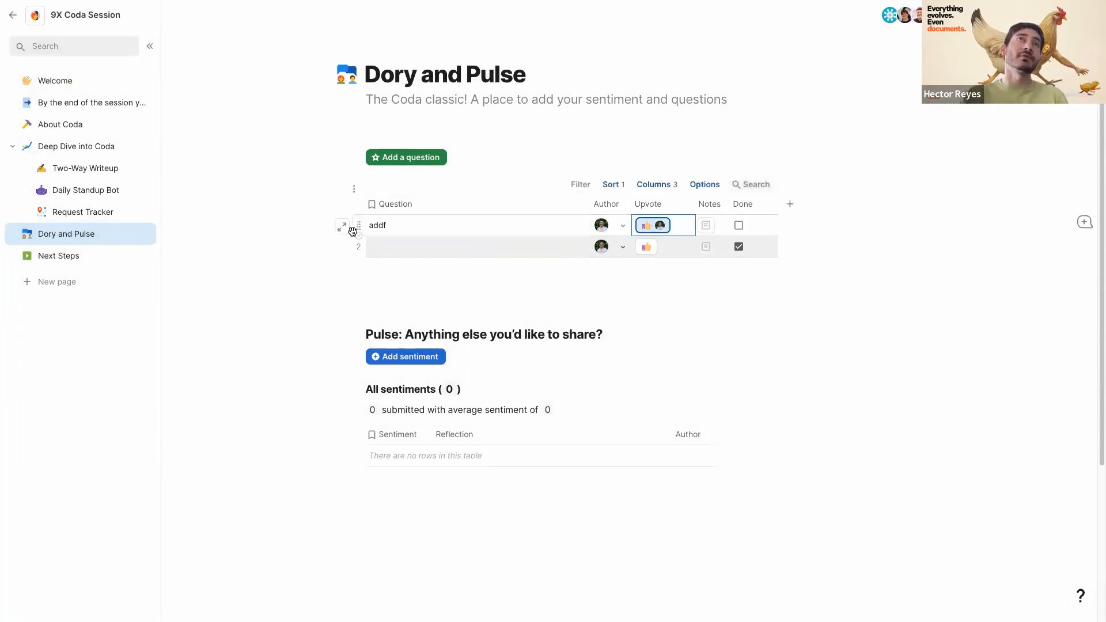
{"action": "left_click", "coordinate": [352, 230]}
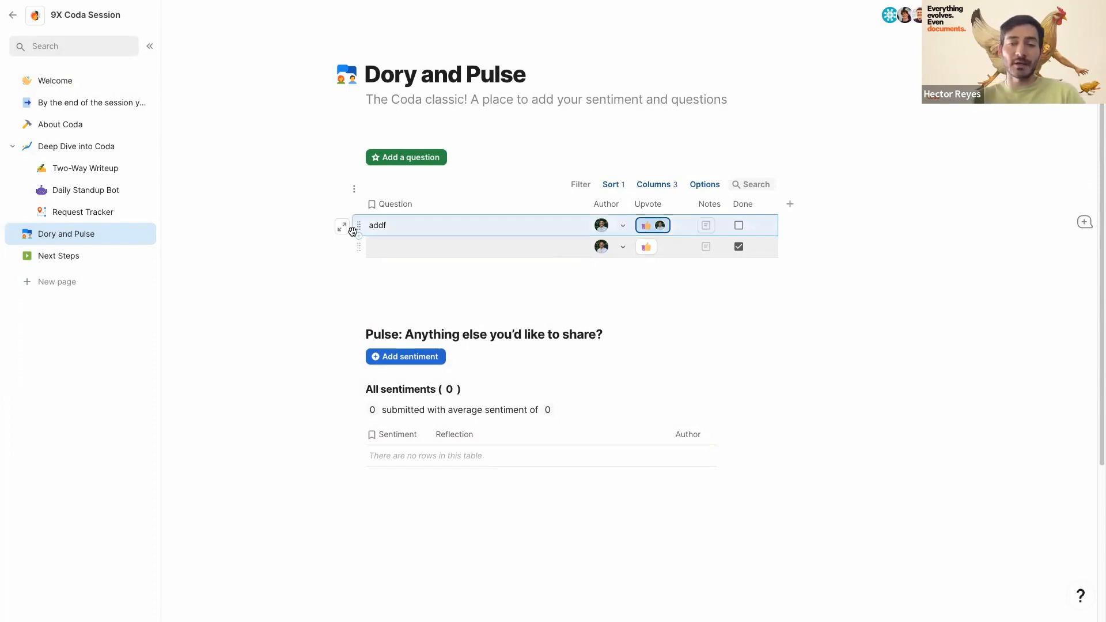
{"action": "key", "text": "Delete"}
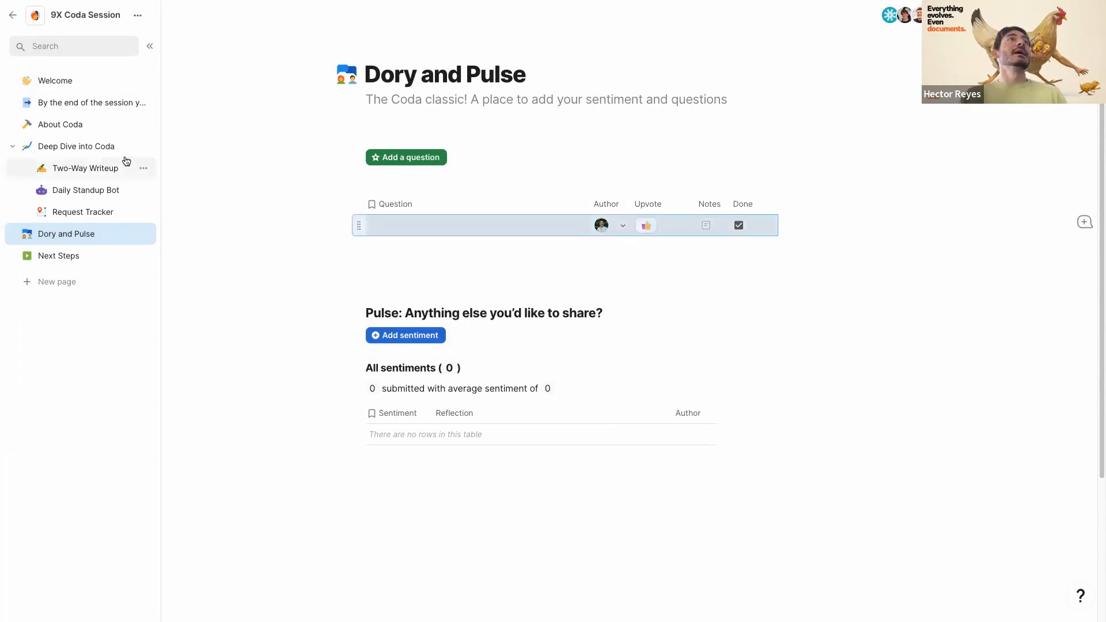
- From the Welcome page, open the 'By the end of the session you'll be able to…' page
{"action": "left_click", "coordinate": [64, 83]}
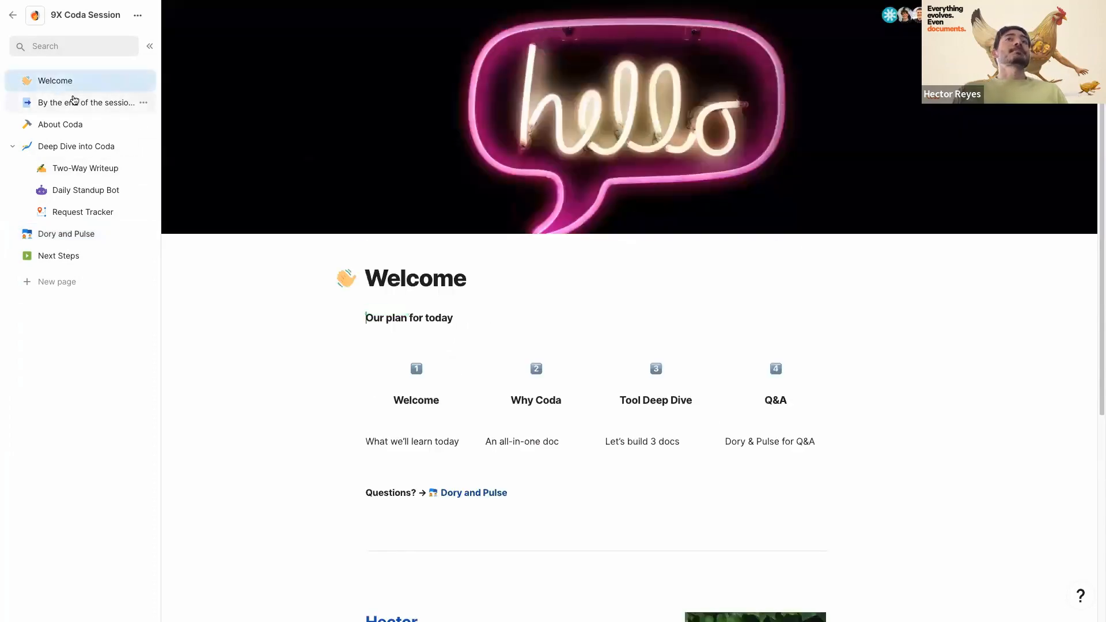
{"action": "scroll", "coordinate": [334, 352], "scroll_direction": "down", "scroll_amount": 5}
{"action": "scroll", "coordinate": [333, 352], "scroll_direction": "up", "scroll_amount": 5}
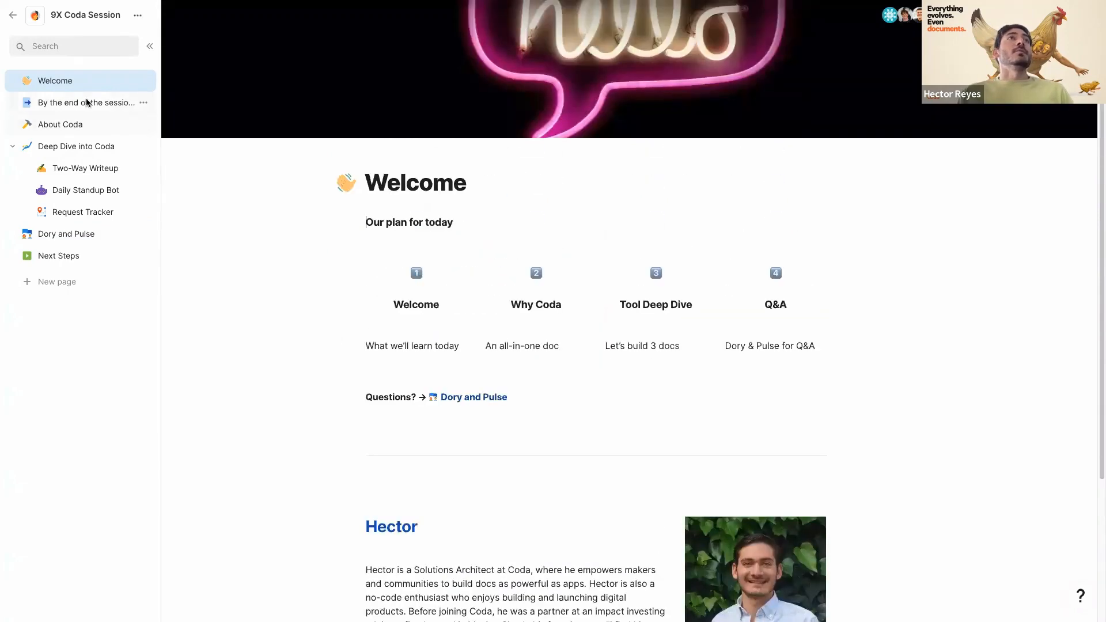
{"action": "left_click", "coordinate": [89, 103]}
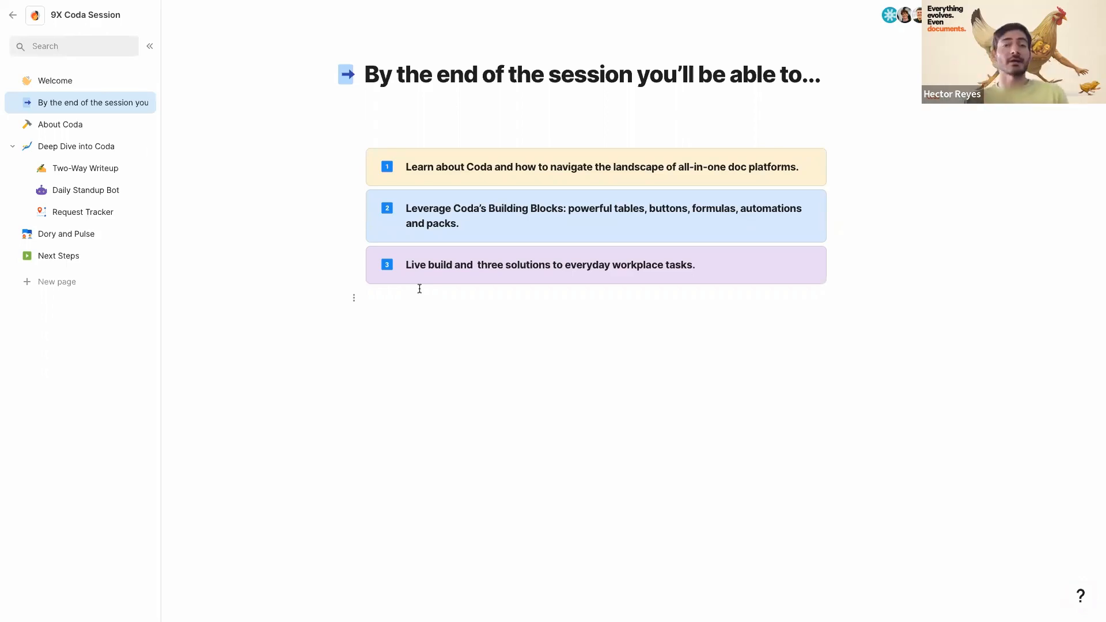
- Open About Coda and scroll through its feature highlights and sample task table
{"action": "left_click", "coordinate": [78, 131]}
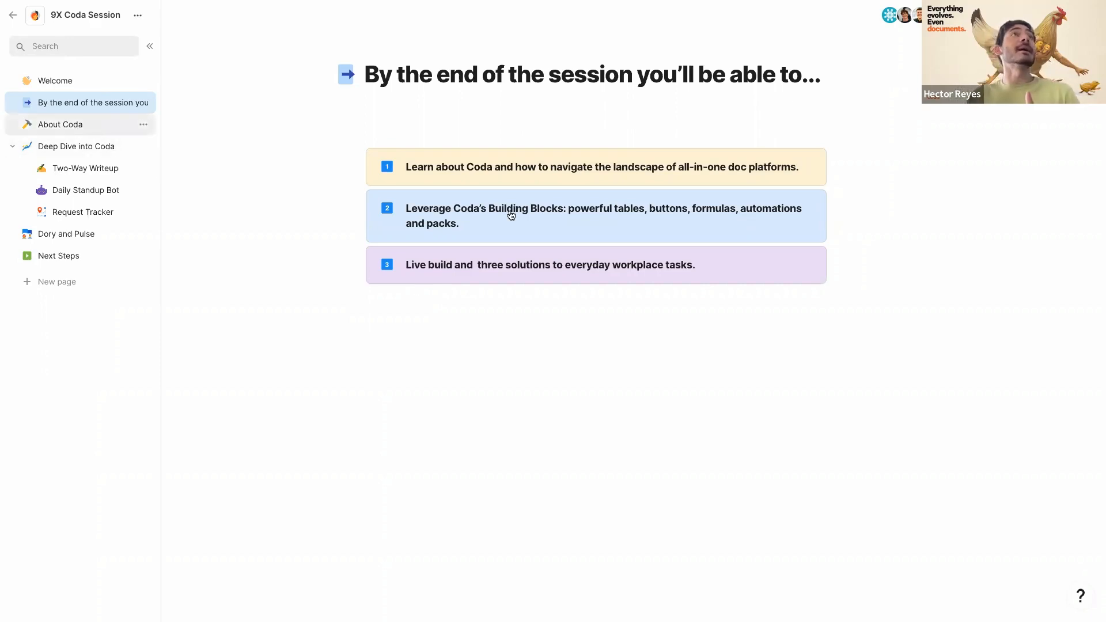
{"action": "scroll", "coordinate": [510, 215], "scroll_direction": "up", "scroll_amount": 10}
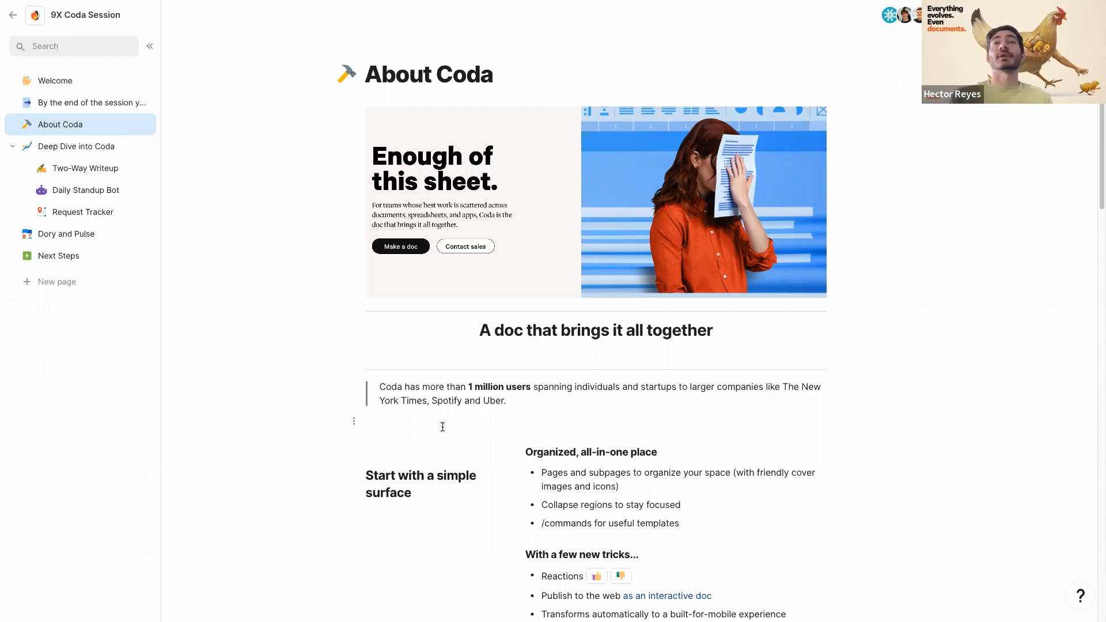
{"action": "scroll", "coordinate": [442, 427], "scroll_direction": "down", "scroll_amount": 5}
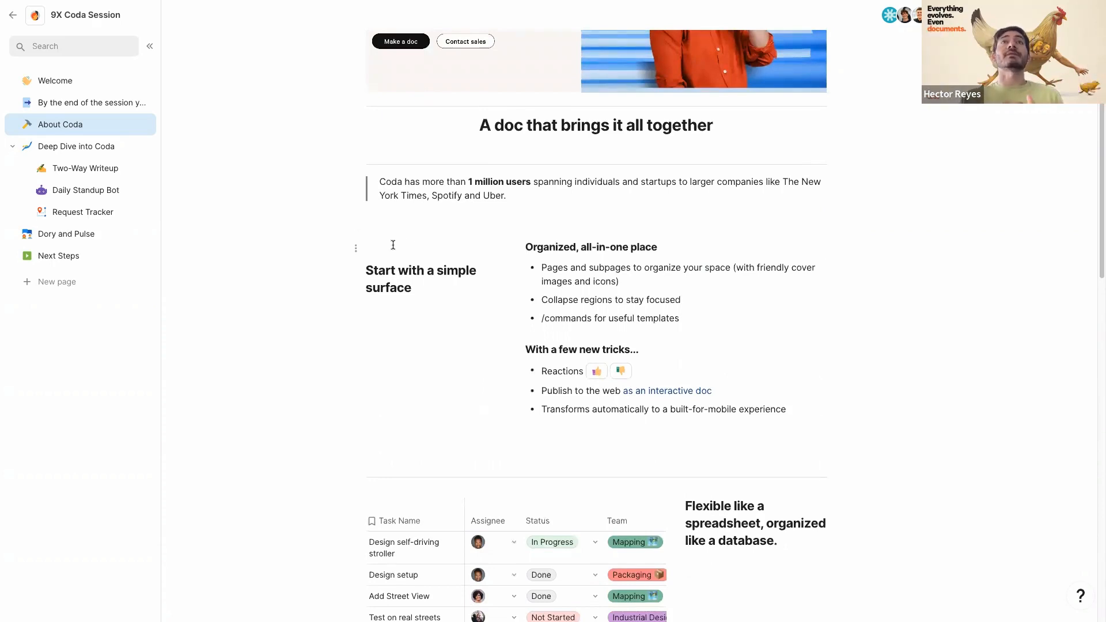
{"action": "mouse_move", "coordinate": [392, 237]}
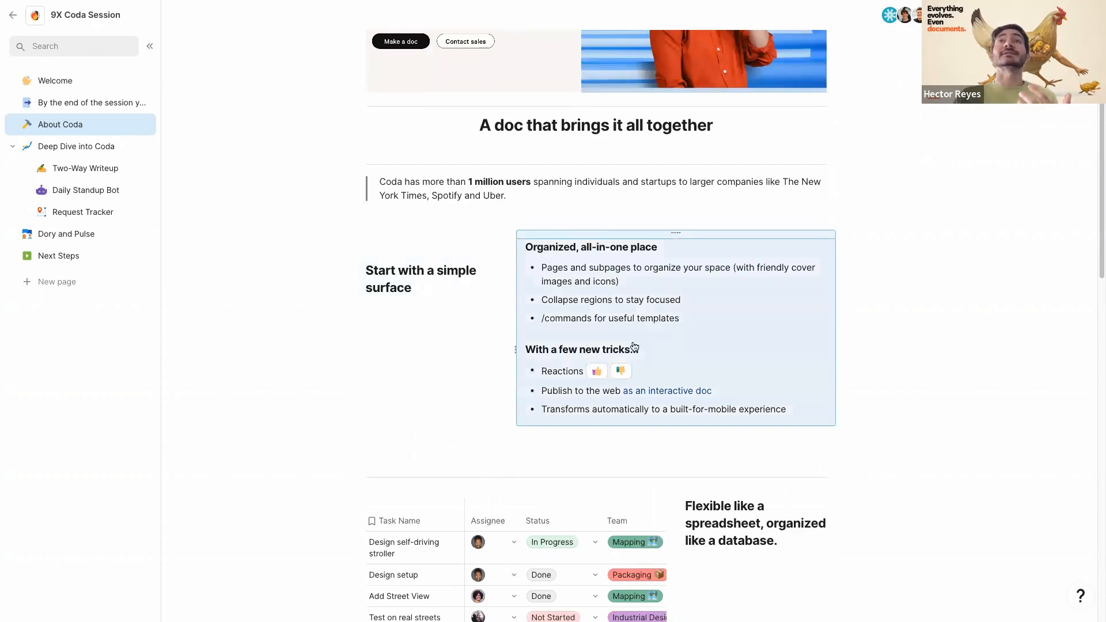
- Add a thumbs-down reaction to the Reactions bullet
{"action": "left_click", "coordinate": [664, 348]}
{"action": "scroll", "coordinate": [642, 348], "scroll_direction": "down", "scroll_amount": 1}
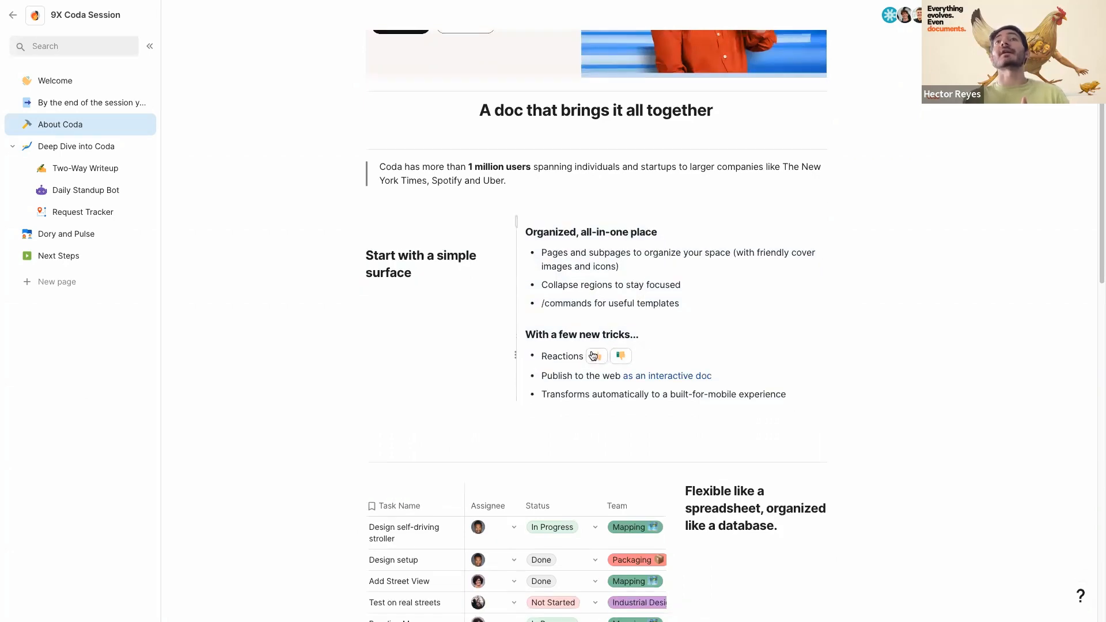
{"action": "left_click", "coordinate": [621, 356]}
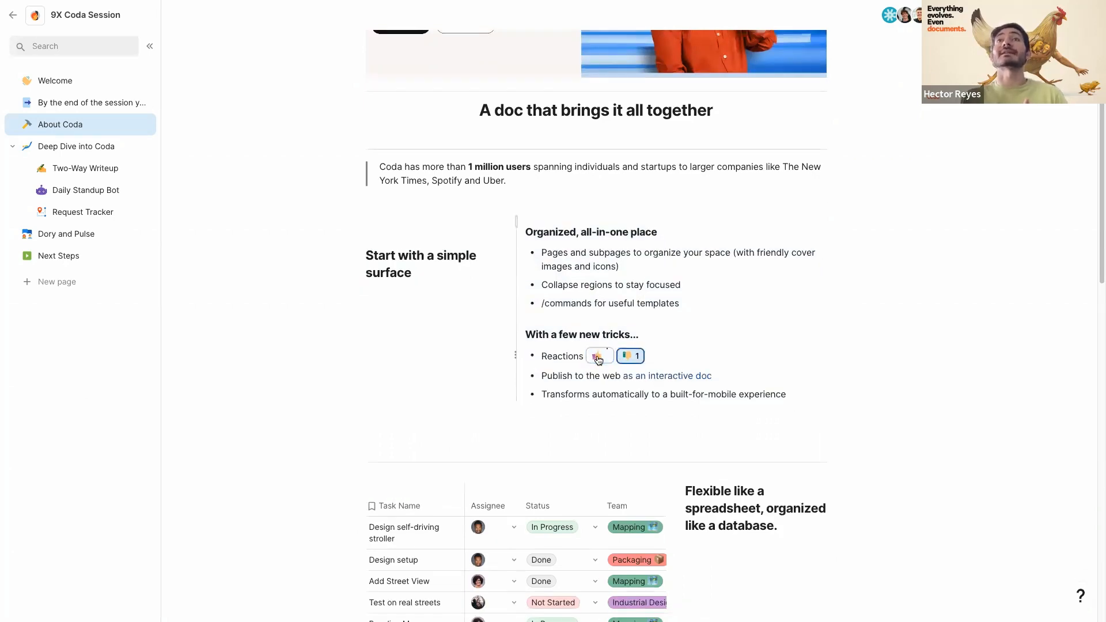
- Start a comment on the 'Collapse regions' text, dismiss it, and scroll to the task table
{"action": "left_click_drag", "start_coordinate": [568, 288], "coordinate": [608, 287]}
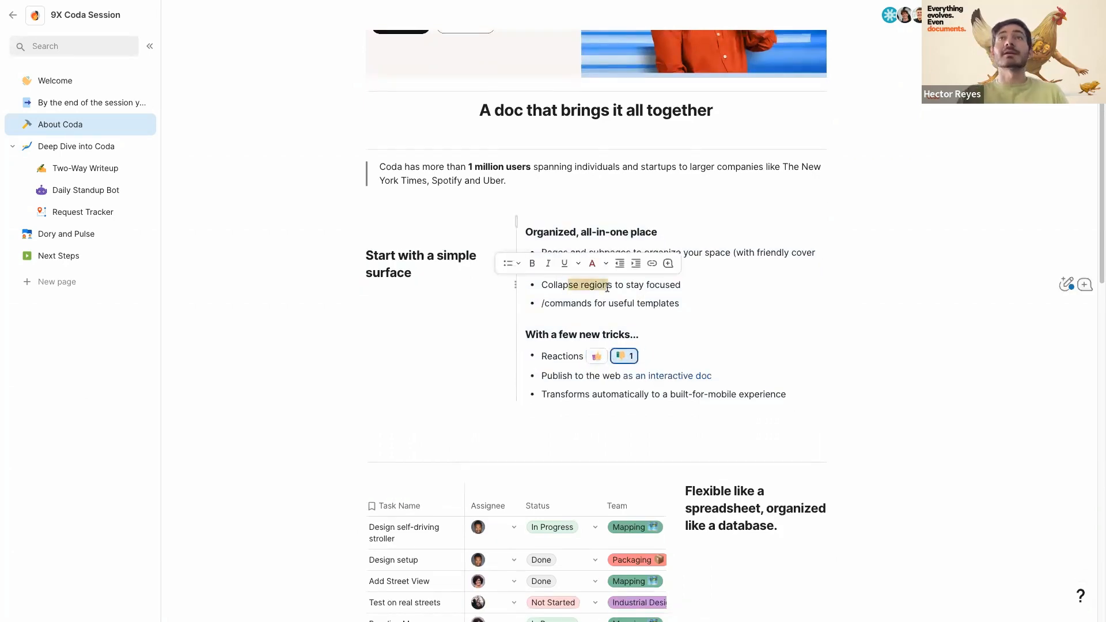
{"action": "left_click", "coordinate": [1066, 284]}
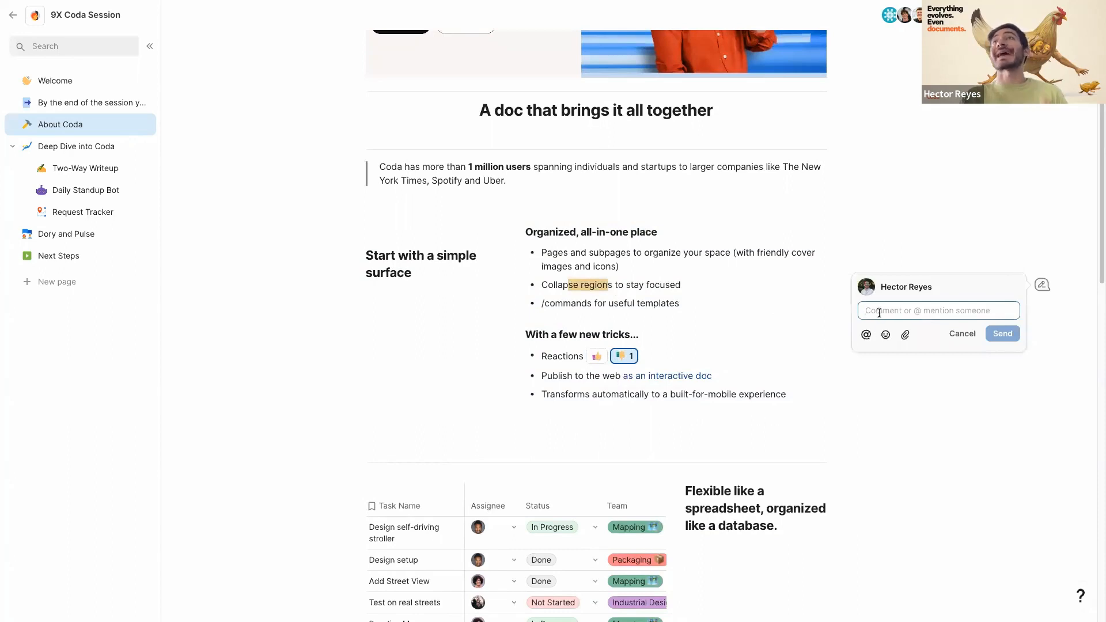
{"action": "left_click", "coordinate": [699, 303]}
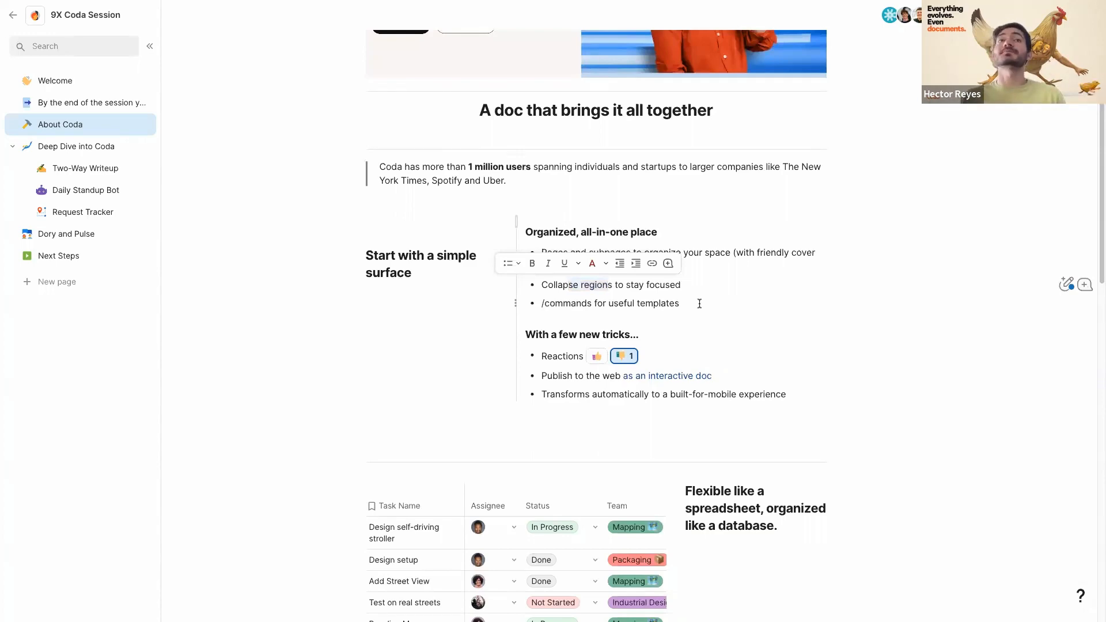
{"action": "scroll", "coordinate": [494, 229], "scroll_direction": "down", "scroll_amount": 3}
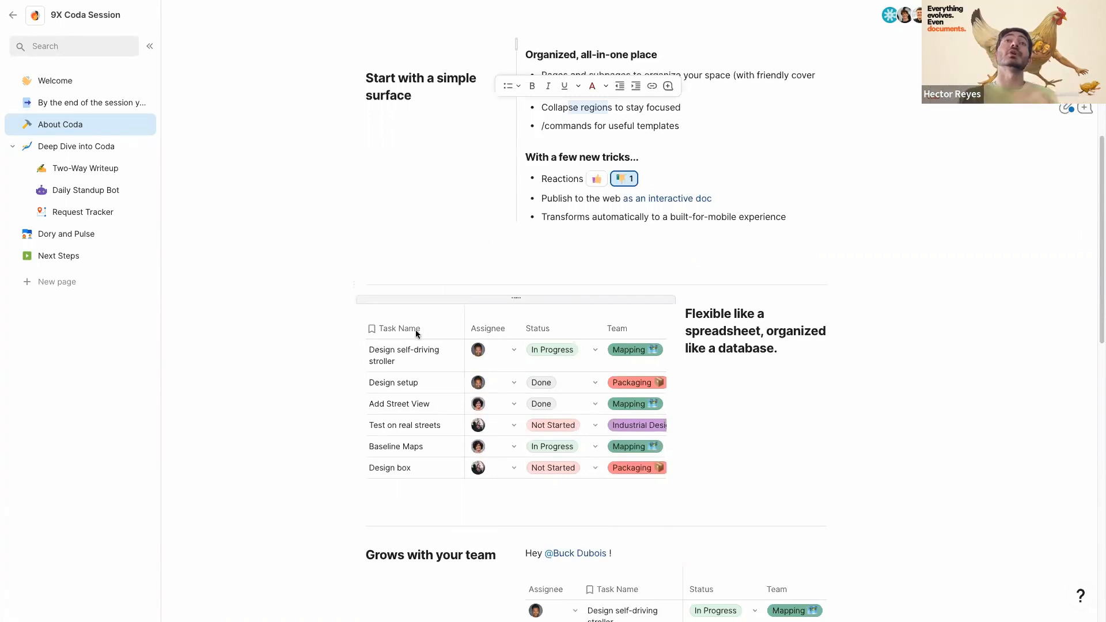
{"action": "scroll", "coordinate": [427, 318], "scroll_direction": "down", "scroll_amount": 1}
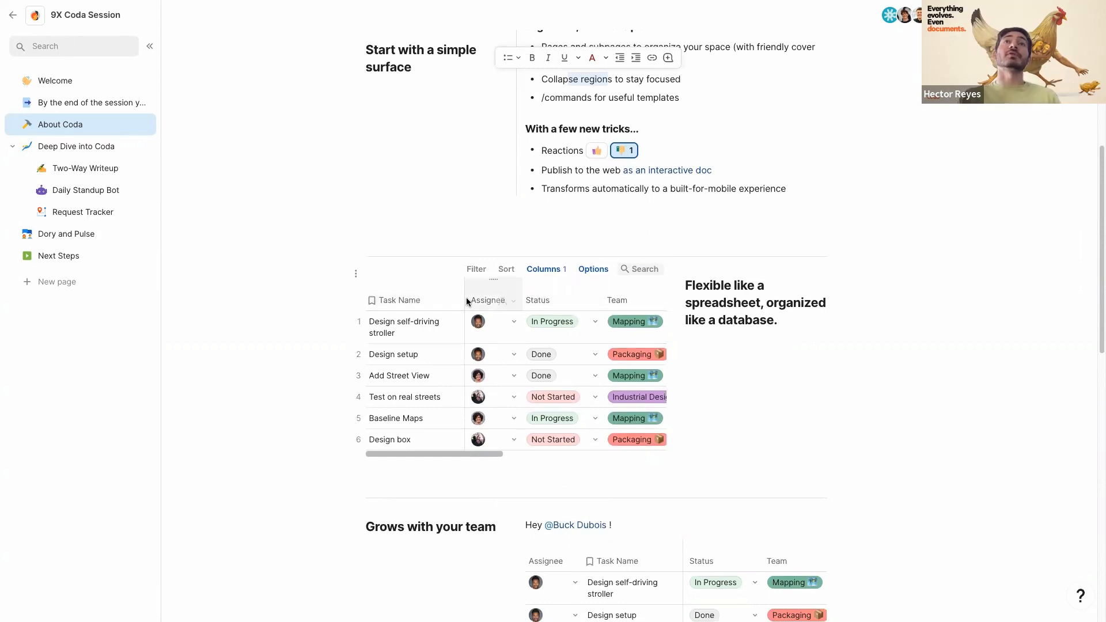
{"action": "left_click", "coordinate": [594, 307]}
{"action": "mouse_move", "coordinate": [673, 329]}
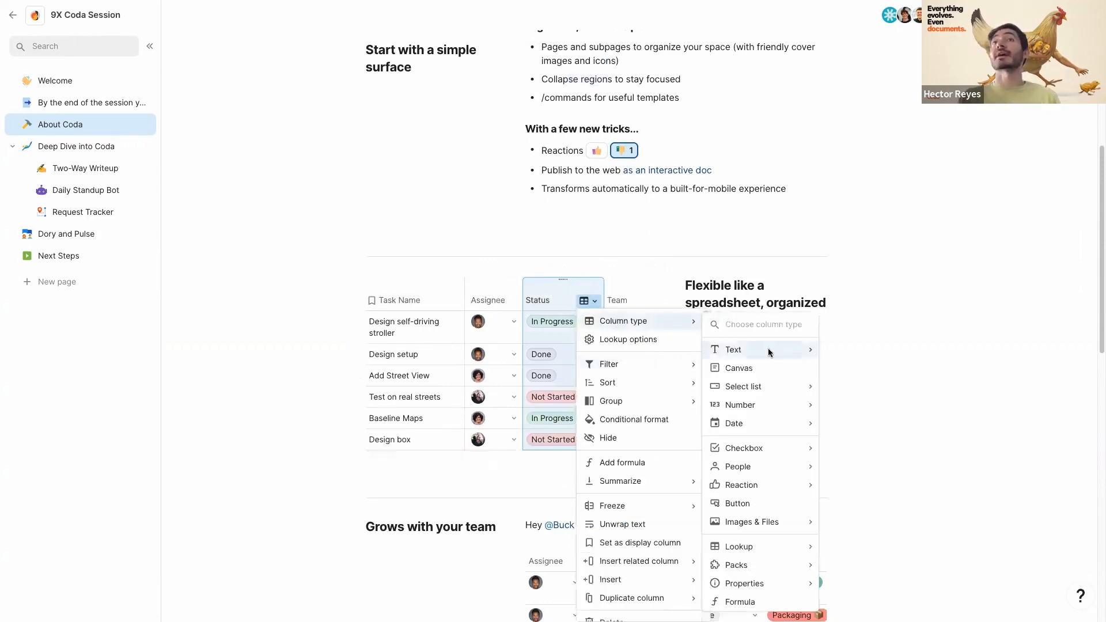
{"action": "mouse_move", "coordinate": [767, 353]}
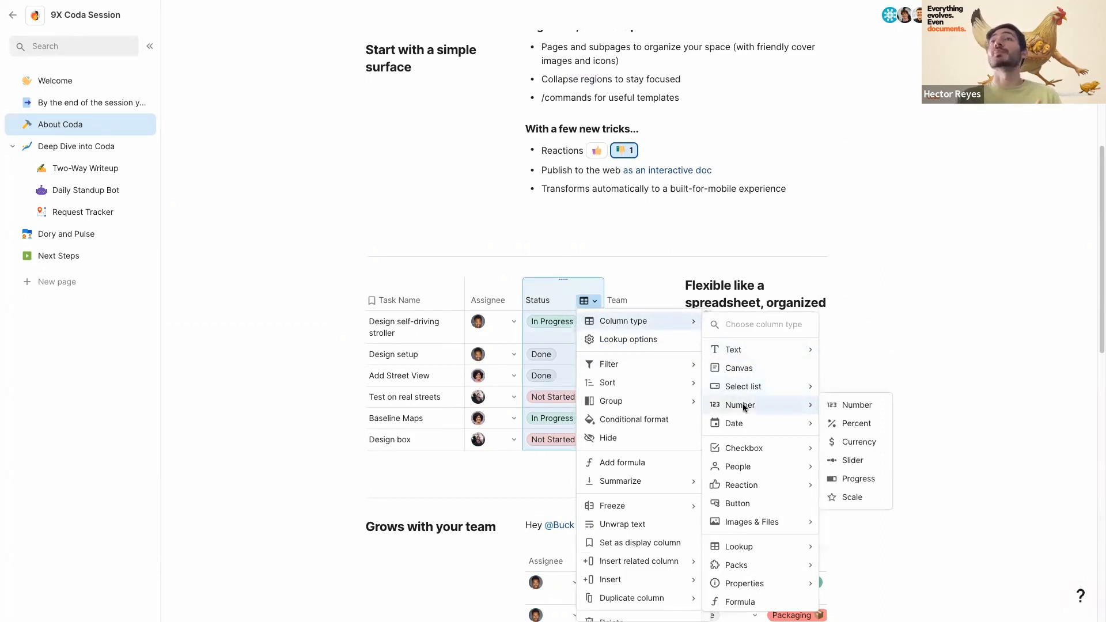
{"action": "mouse_move", "coordinate": [729, 455]}
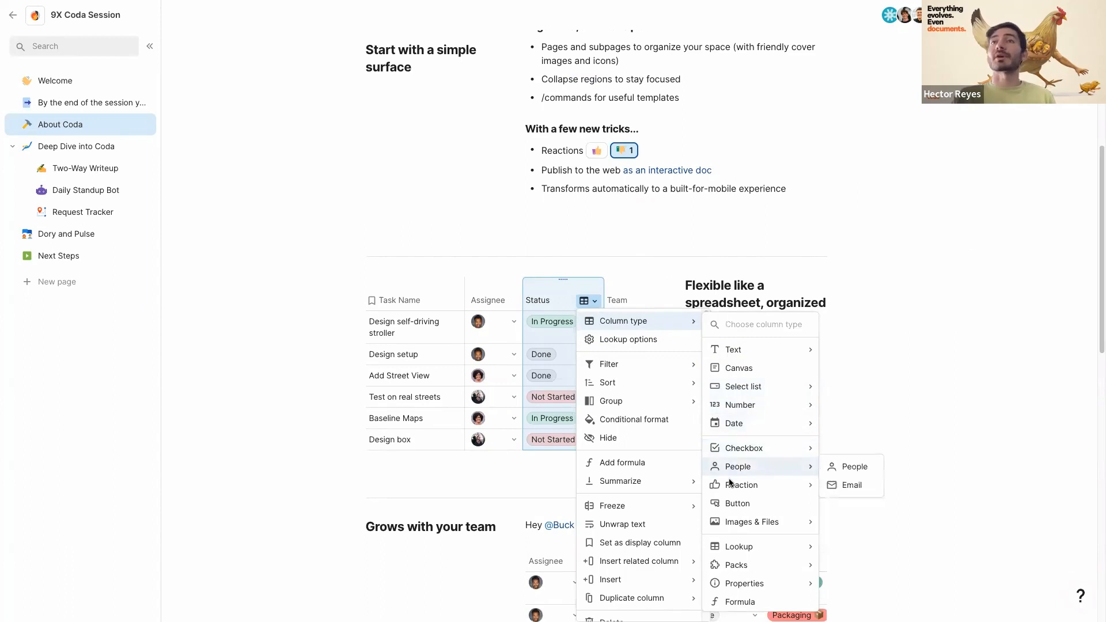
{"action": "mouse_move", "coordinate": [730, 487]}
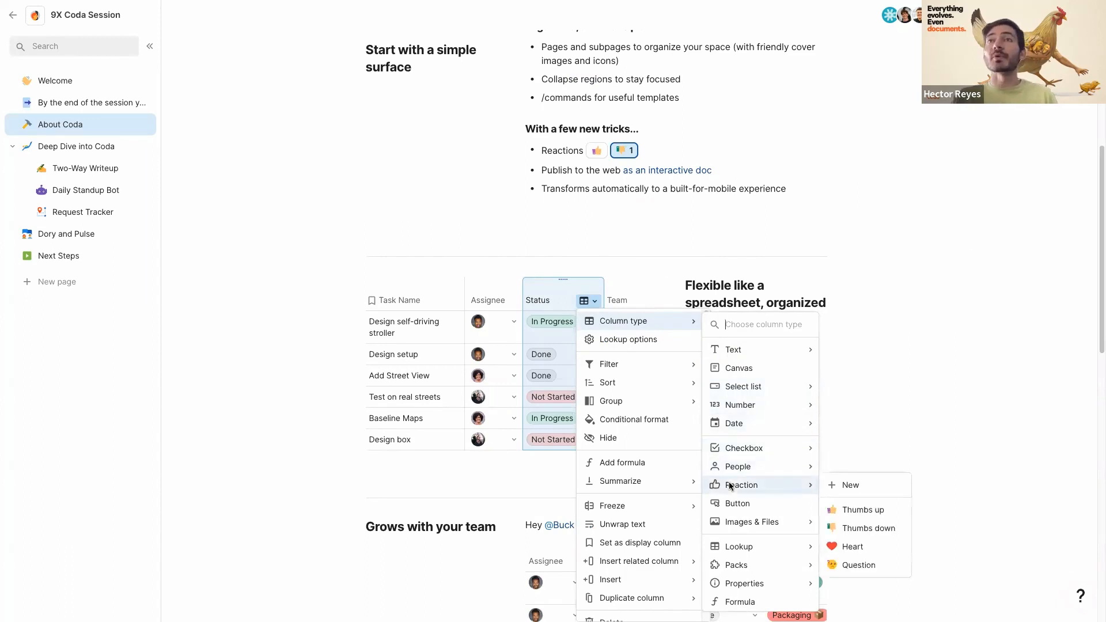
{"action": "left_click", "coordinate": [436, 338]}
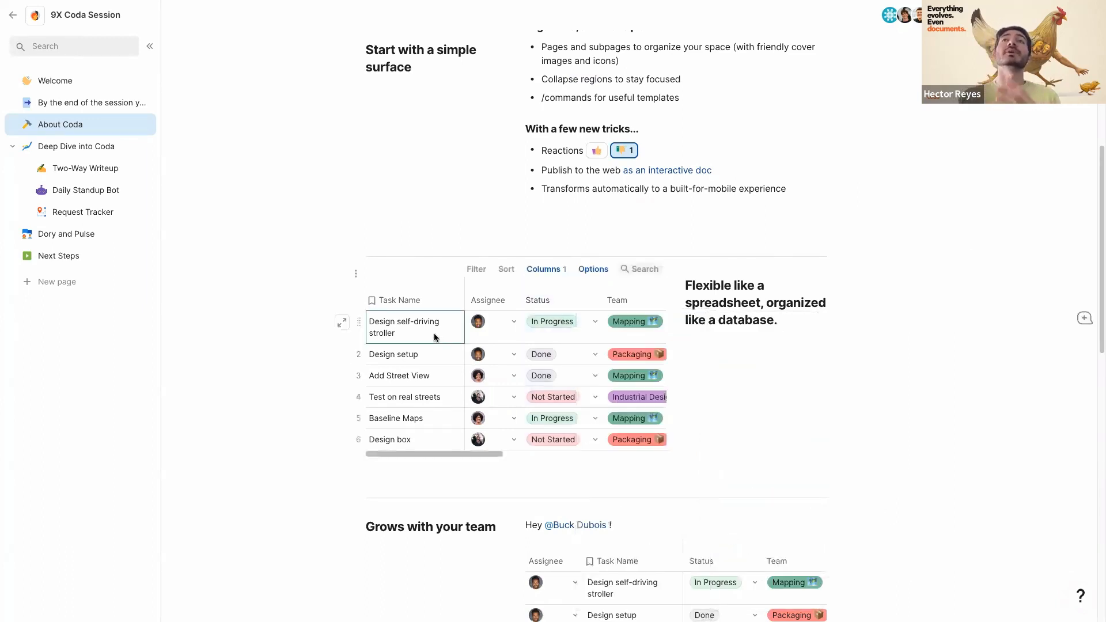
{"action": "scroll", "coordinate": [431, 341], "scroll_direction": "down", "scroll_amount": 1}
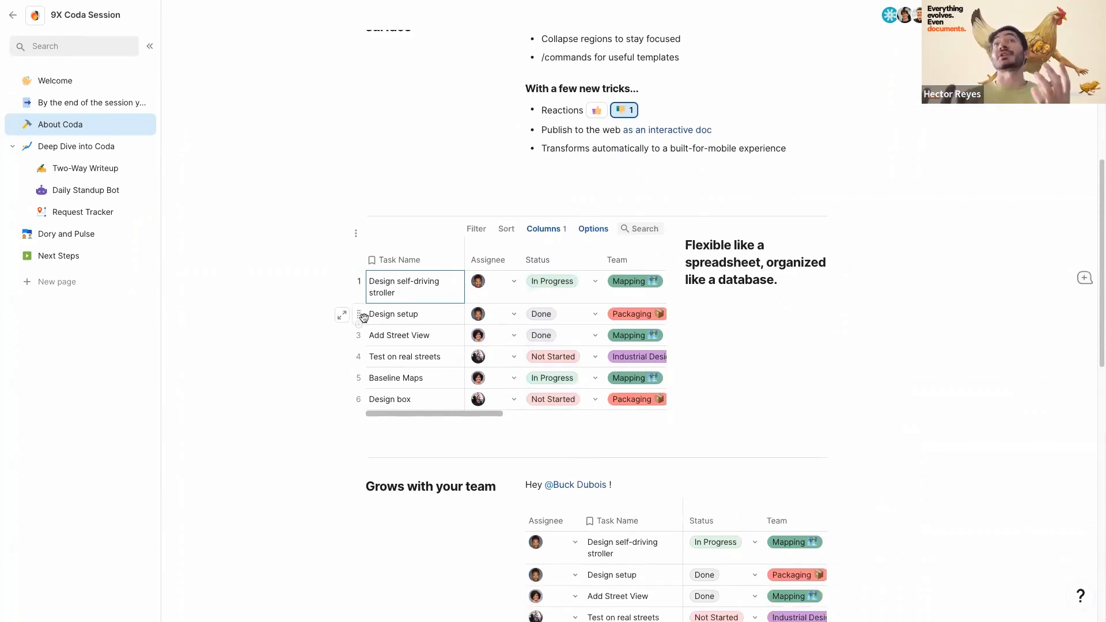
{"action": "scroll", "coordinate": [364, 318], "scroll_direction": "down", "scroll_amount": 3}
{"action": "scroll", "coordinate": [362, 352], "scroll_direction": "down", "scroll_amount": 1}
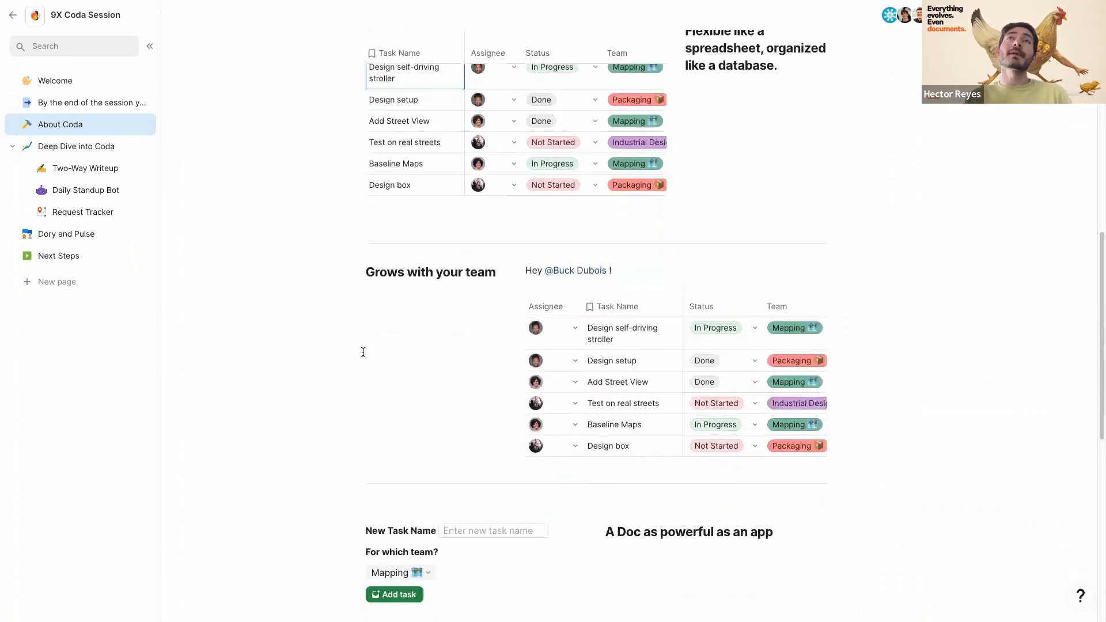
{"action": "scroll", "coordinate": [448, 349], "scroll_direction": "down", "scroll_amount": 1}
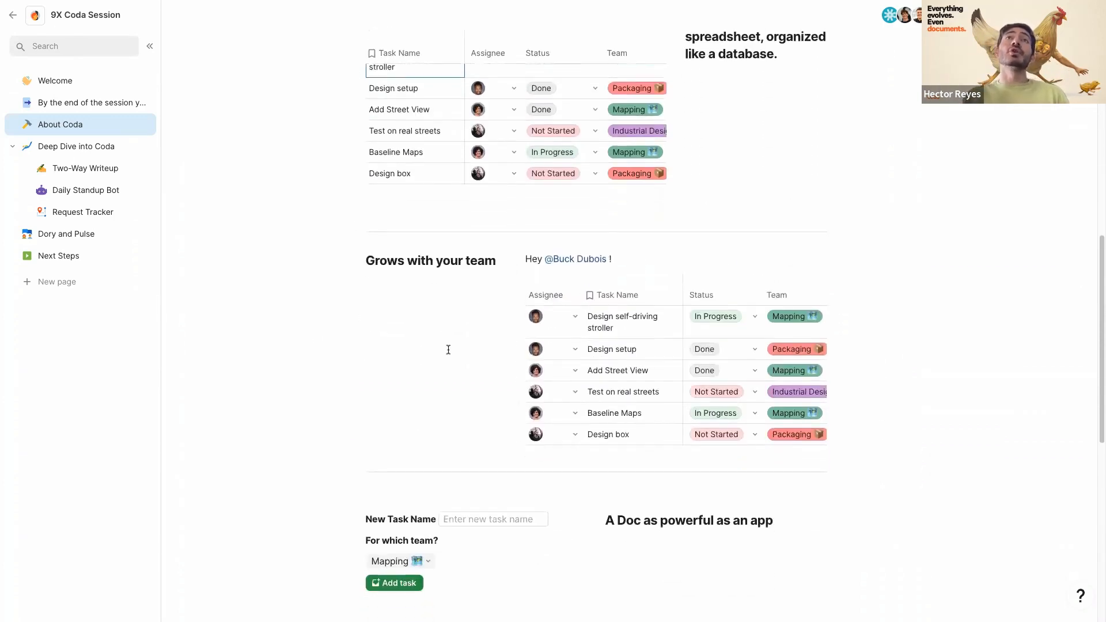
{"action": "mouse_move", "coordinate": [537, 371]}
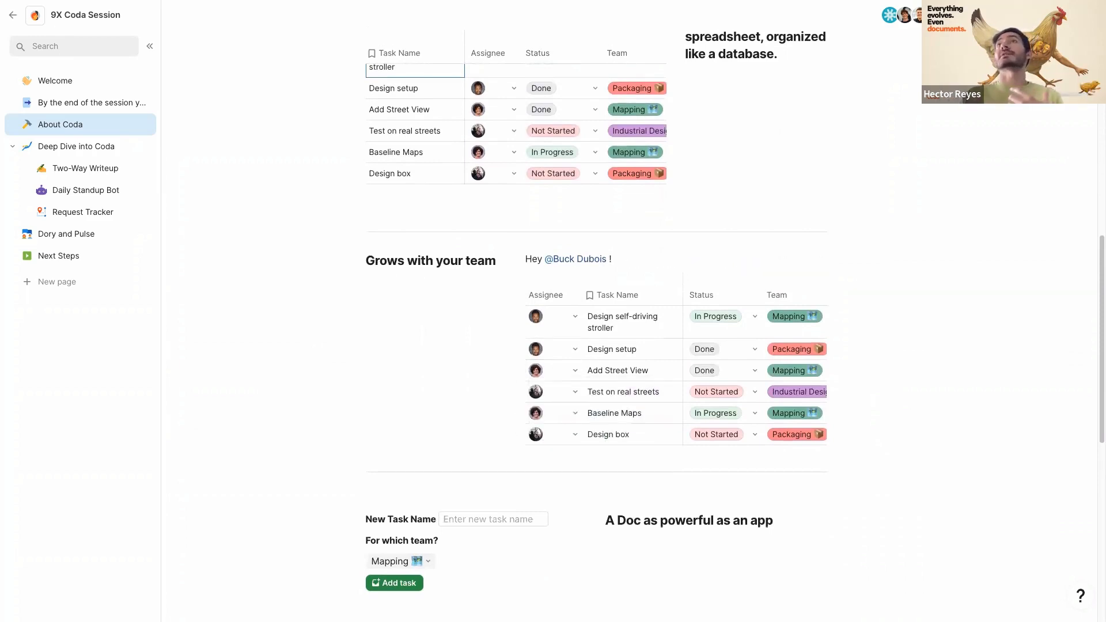
- Close the Share dialog with an empty invite field and scroll down to the task form
{"action": "left_click", "coordinate": [980, 15]}
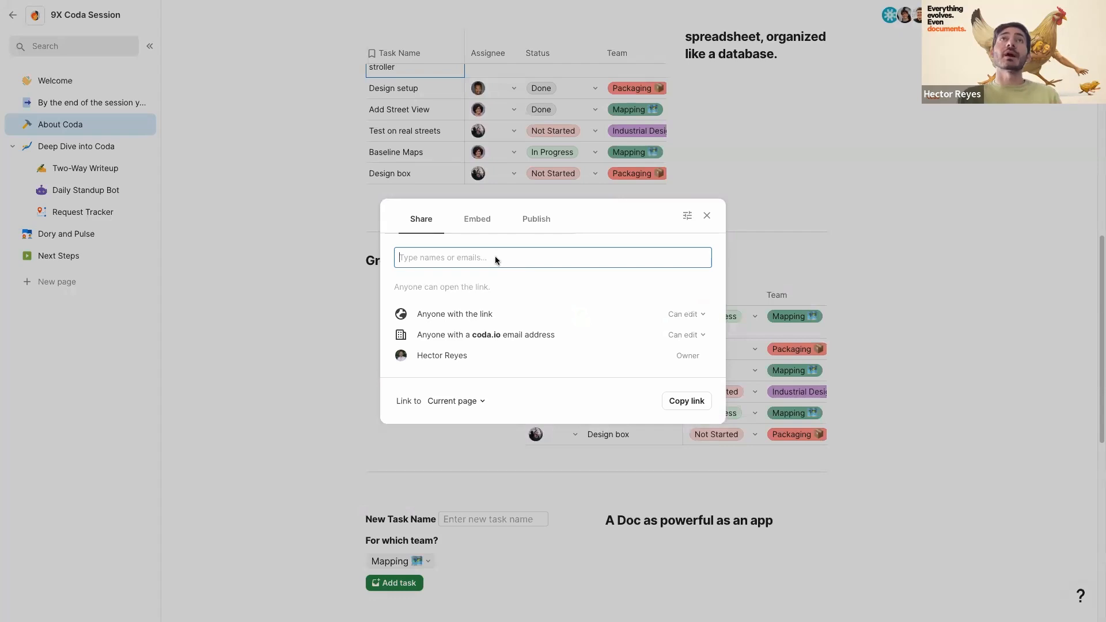
{"action": "type", "text": "h"}
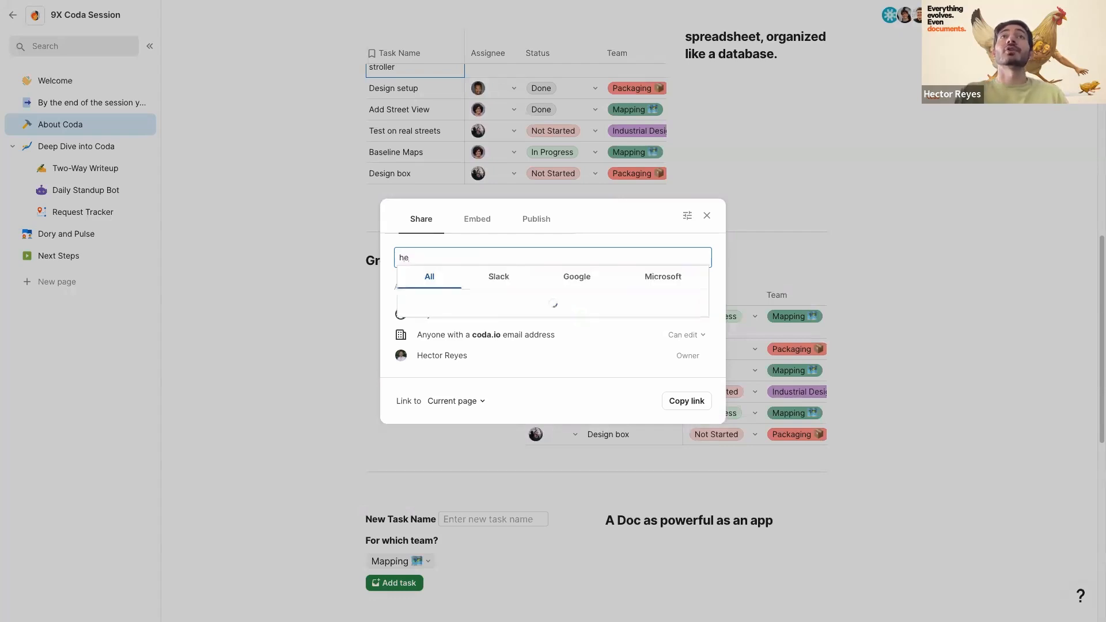
{"action": "key", "text": "BackSpace"}
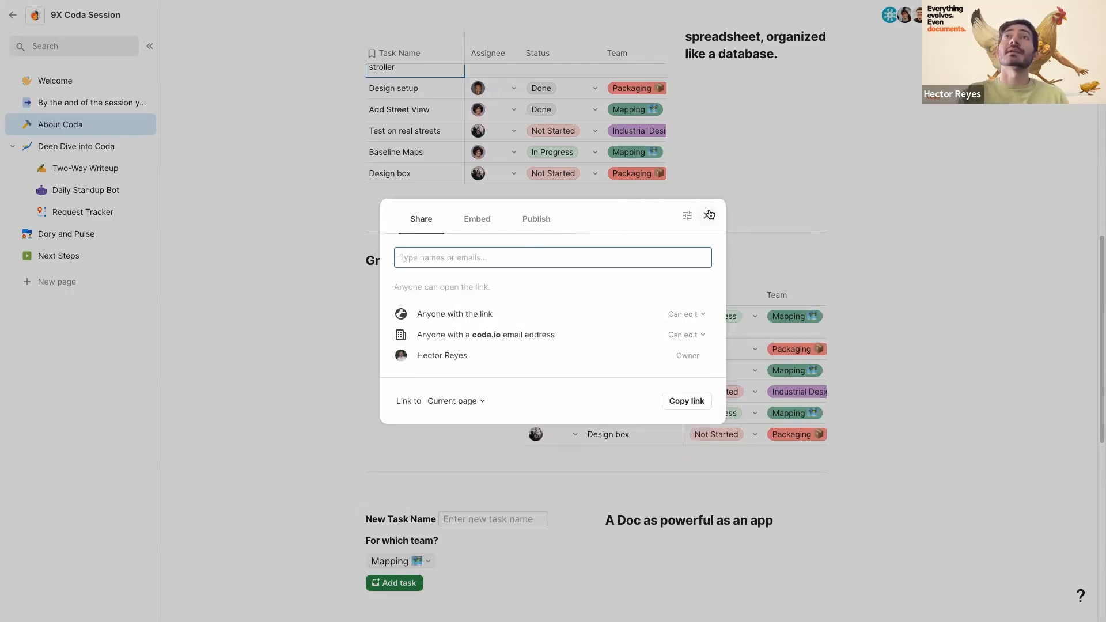
{"action": "left_click", "coordinate": [706, 215]}
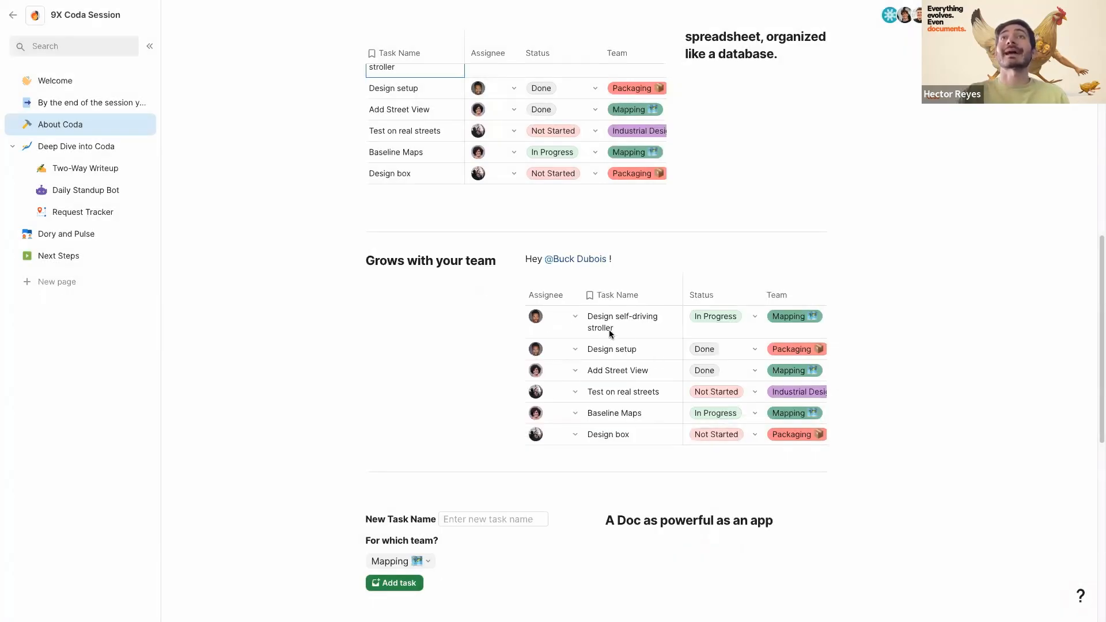
{"action": "left_click", "coordinate": [692, 370]}
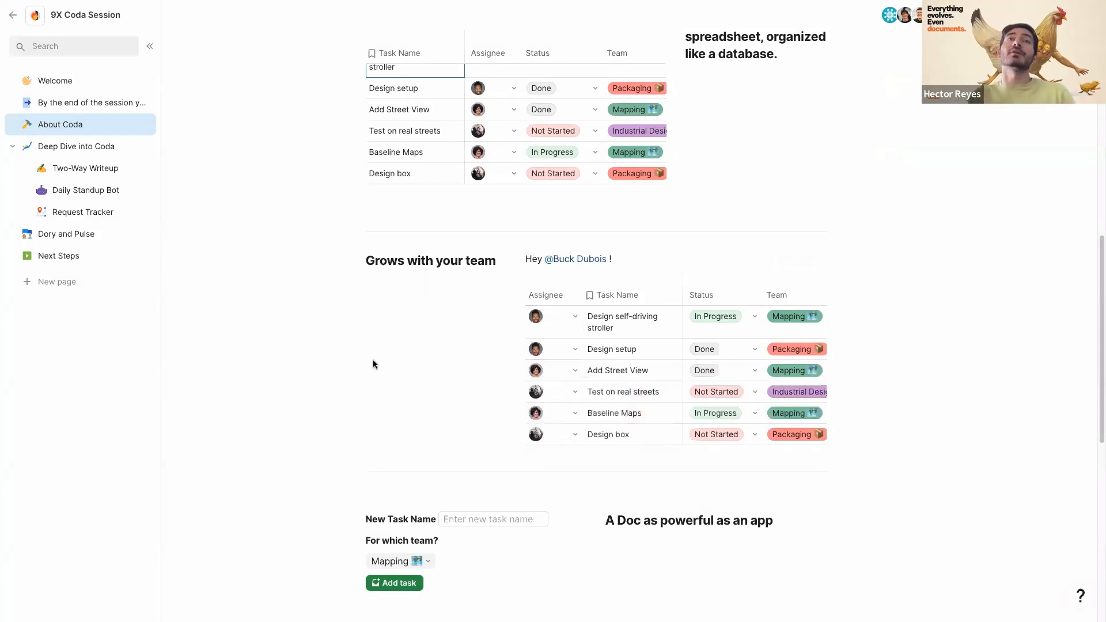
{"action": "scroll", "coordinate": [372, 359], "scroll_direction": "down", "scroll_amount": 3}
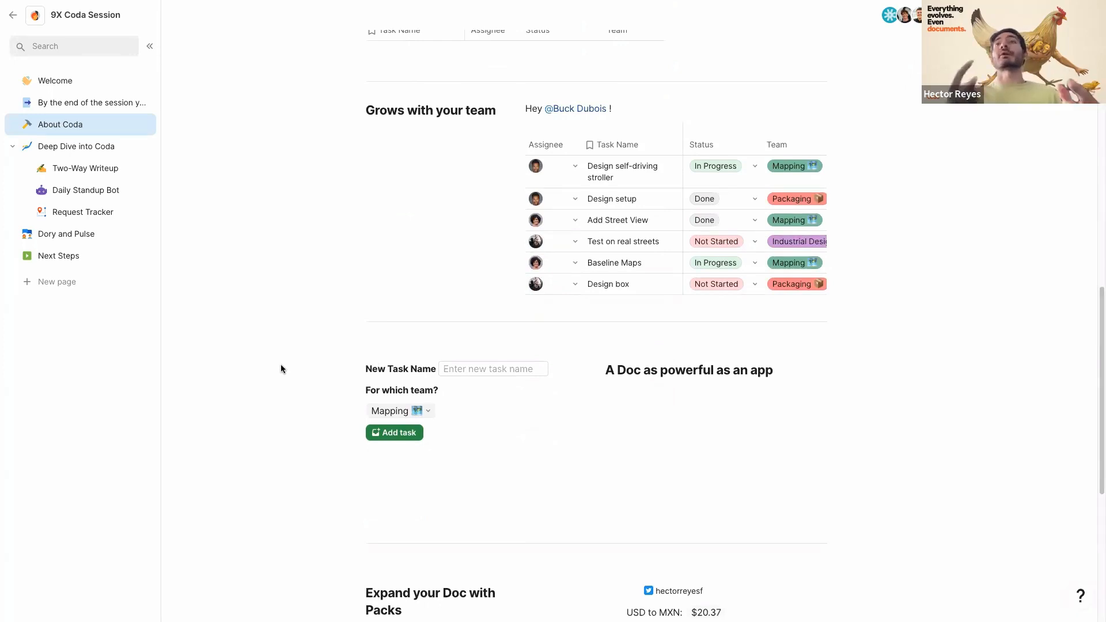
- Add task 'this task' with team Sensors to the 'Grows with your team' table
{"action": "left_click", "coordinate": [494, 398]}
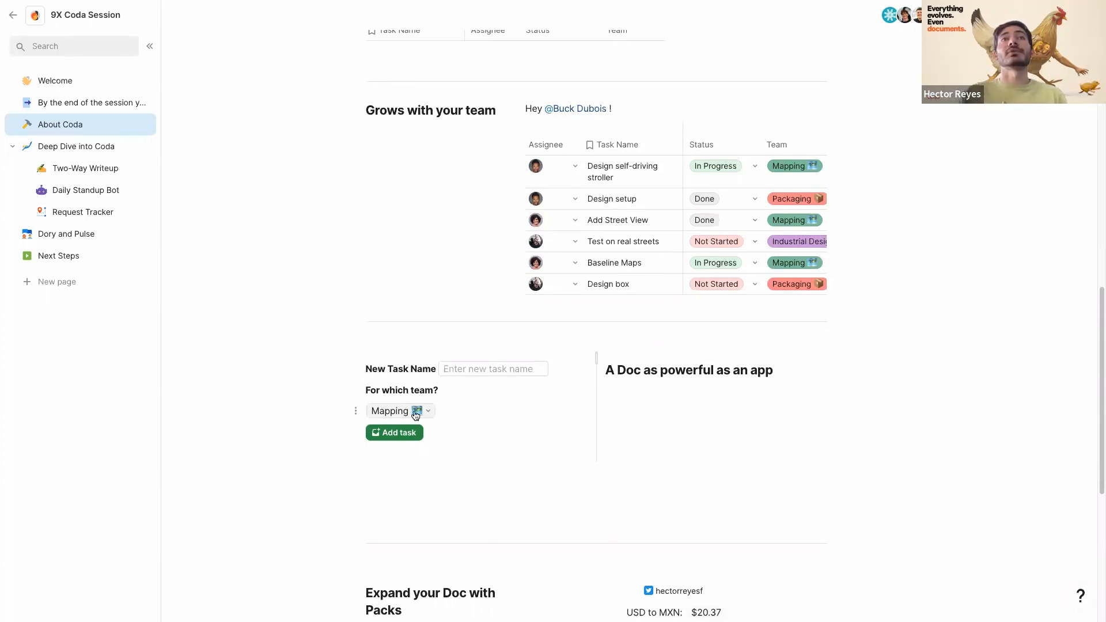
{"action": "mouse_move", "coordinate": [415, 413]}
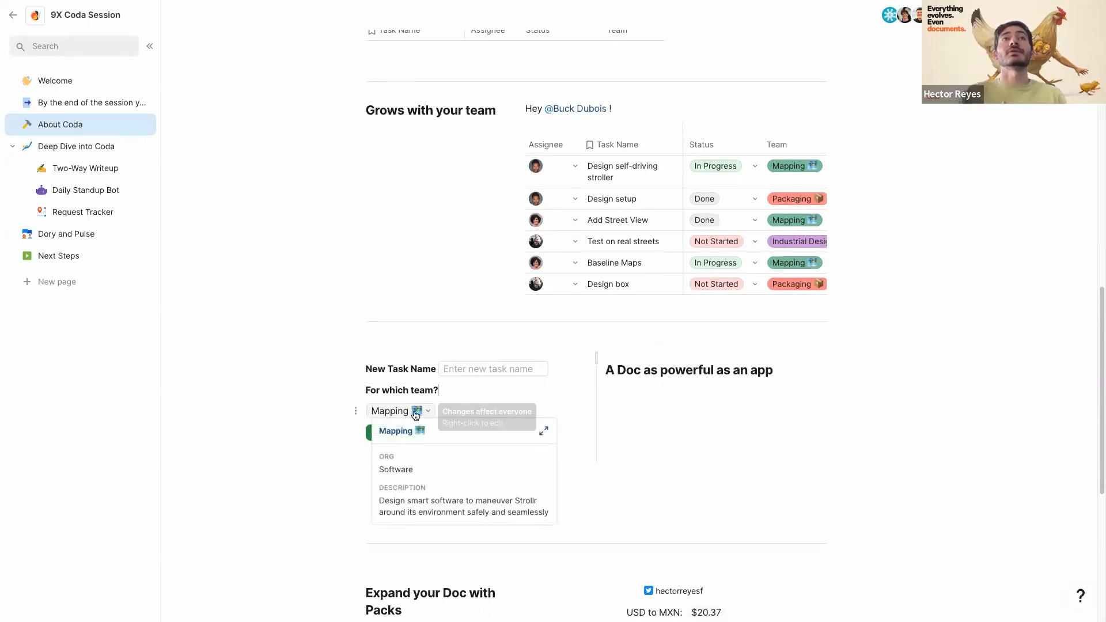
{"action": "left_click", "coordinate": [456, 370]}
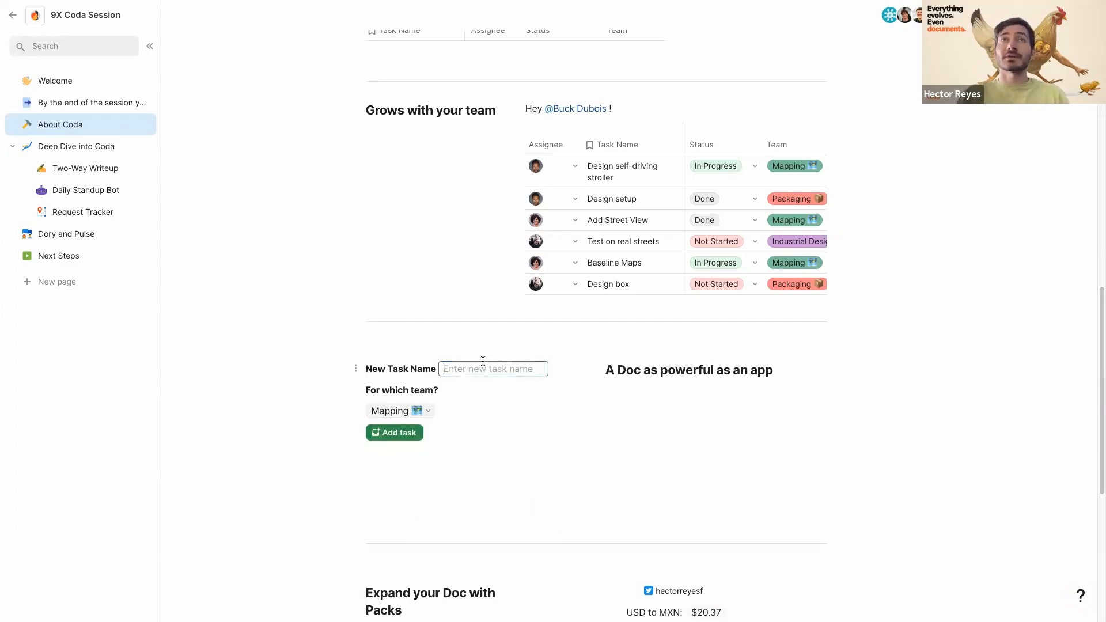
{"action": "type", "text": "this task"}
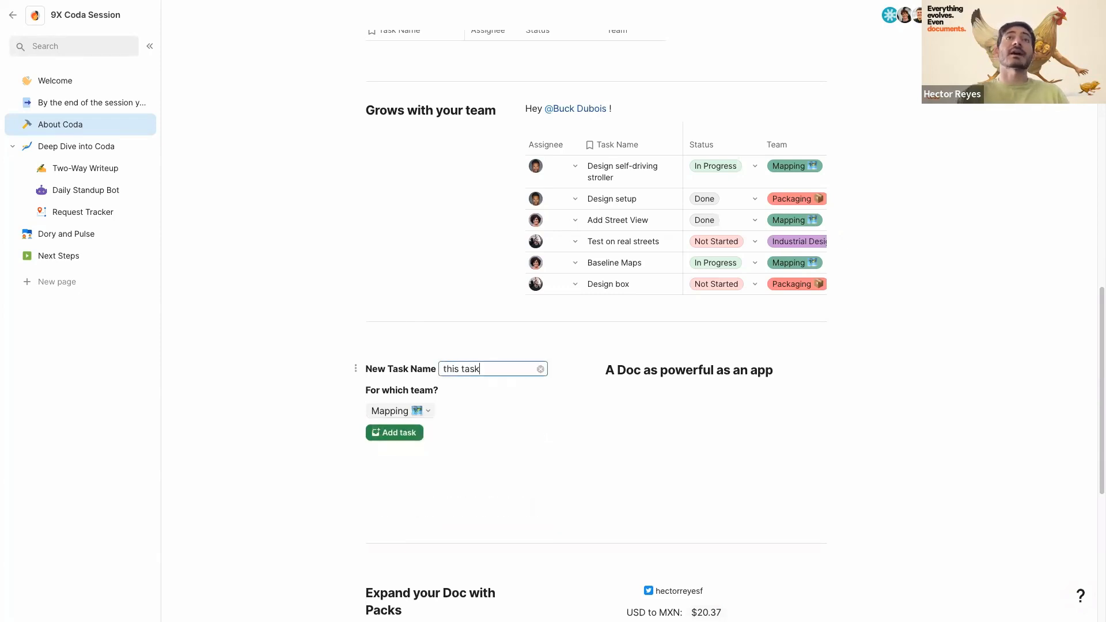
{"action": "left_click", "coordinate": [408, 410]}
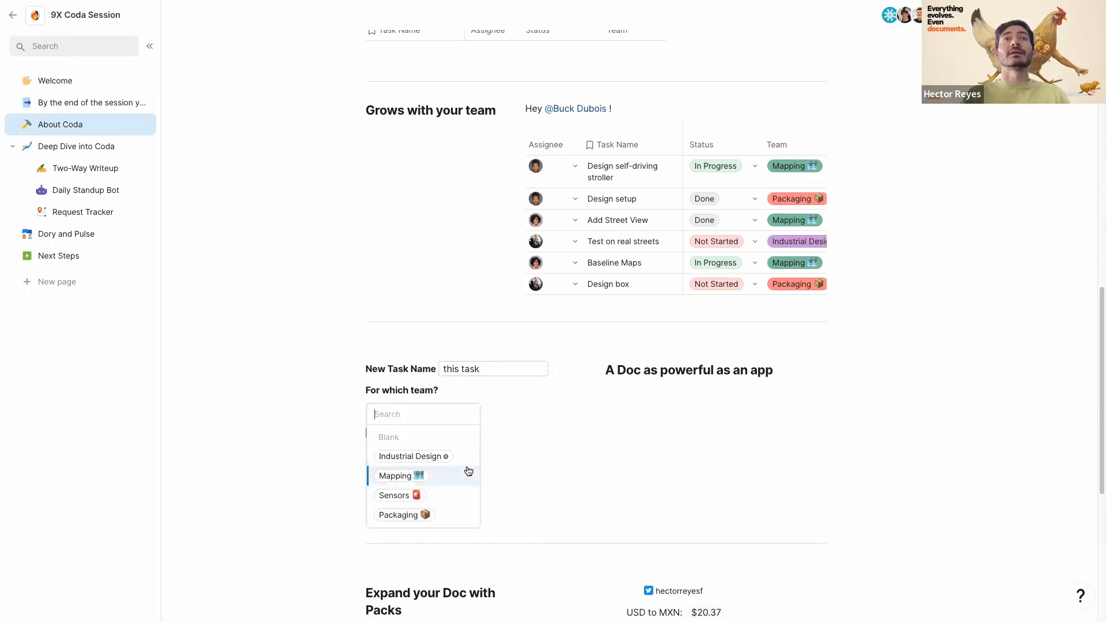
{"action": "left_click", "coordinate": [445, 496]}
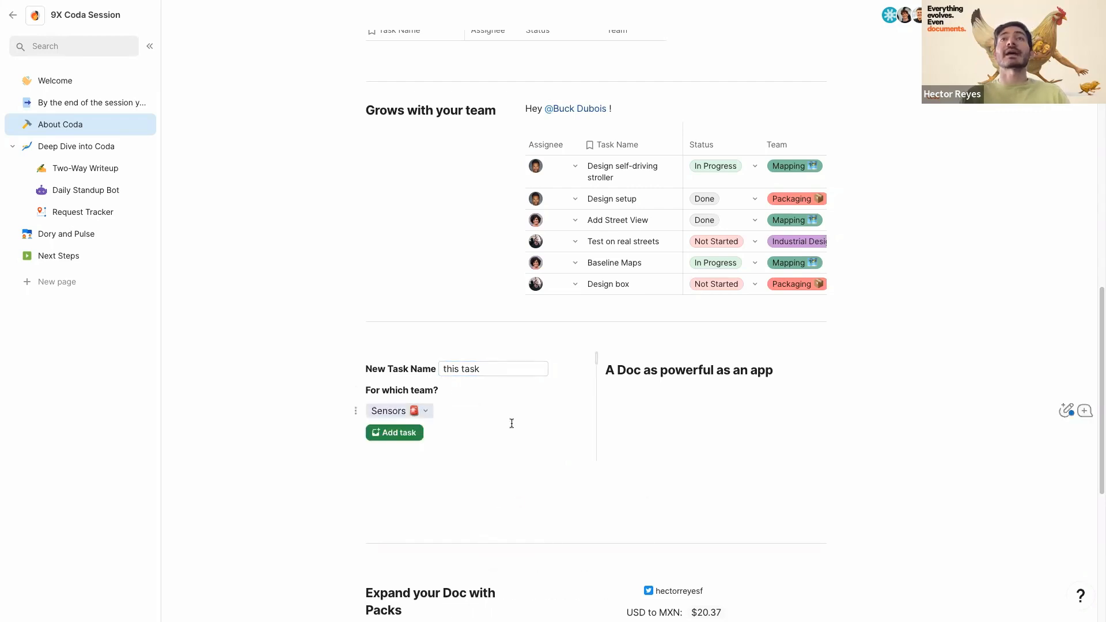
{"action": "left_click", "coordinate": [395, 433]}
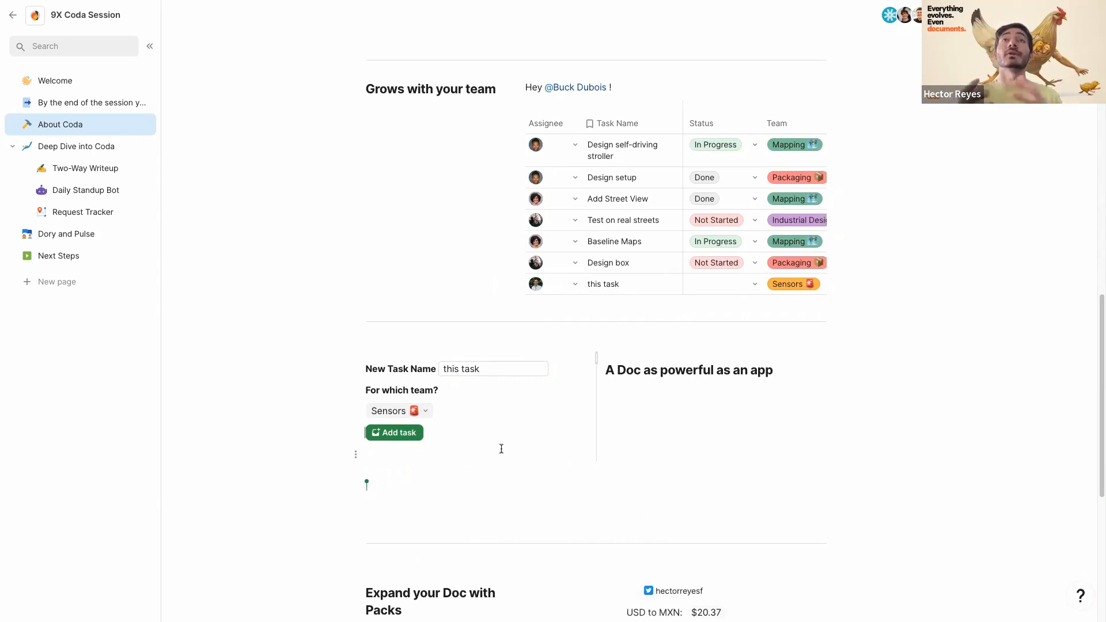
{"action": "scroll", "coordinate": [472, 440], "scroll_direction": "down", "scroll_amount": 1}
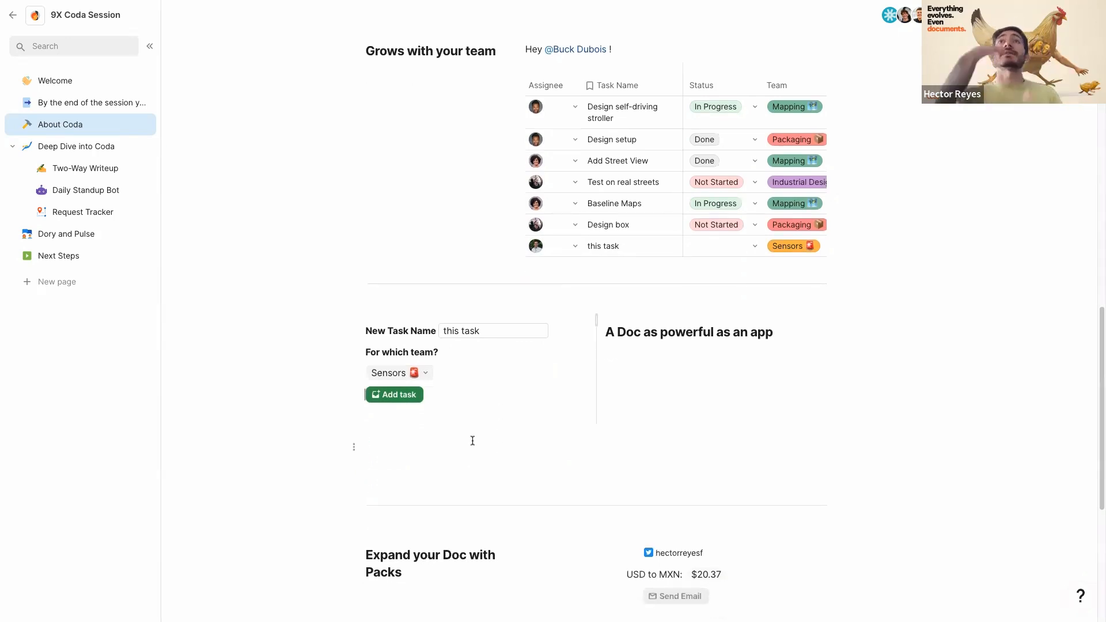
{"action": "scroll", "coordinate": [472, 441], "scroll_direction": "down", "scroll_amount": 4}
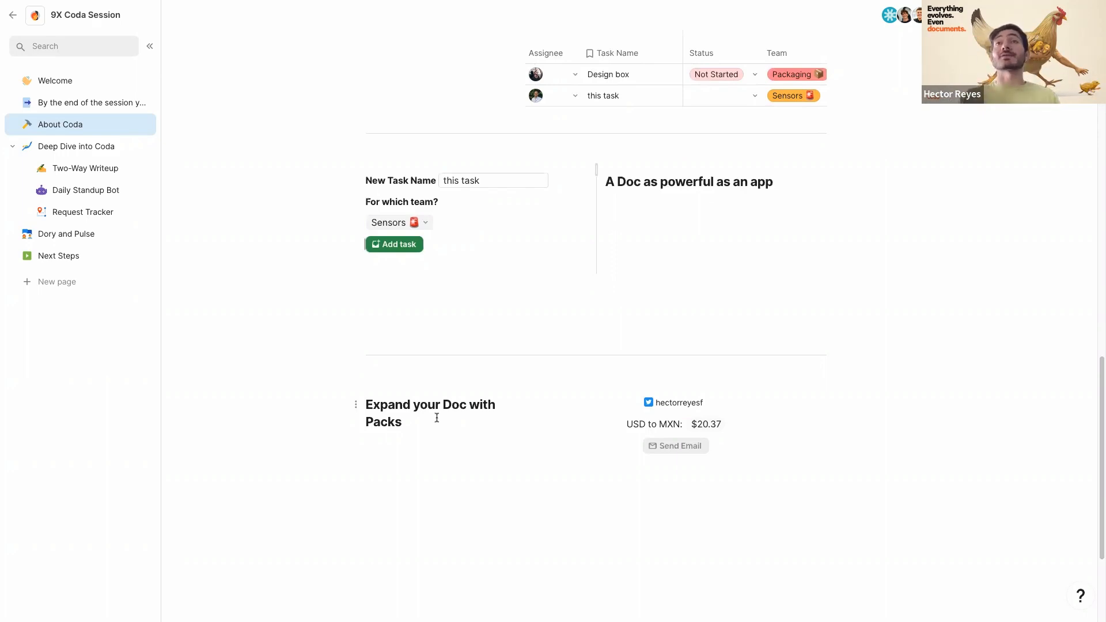
- Add a line below the Twitter chip with a formula showing the profile's Description bio
{"action": "left_click", "coordinate": [669, 404]}
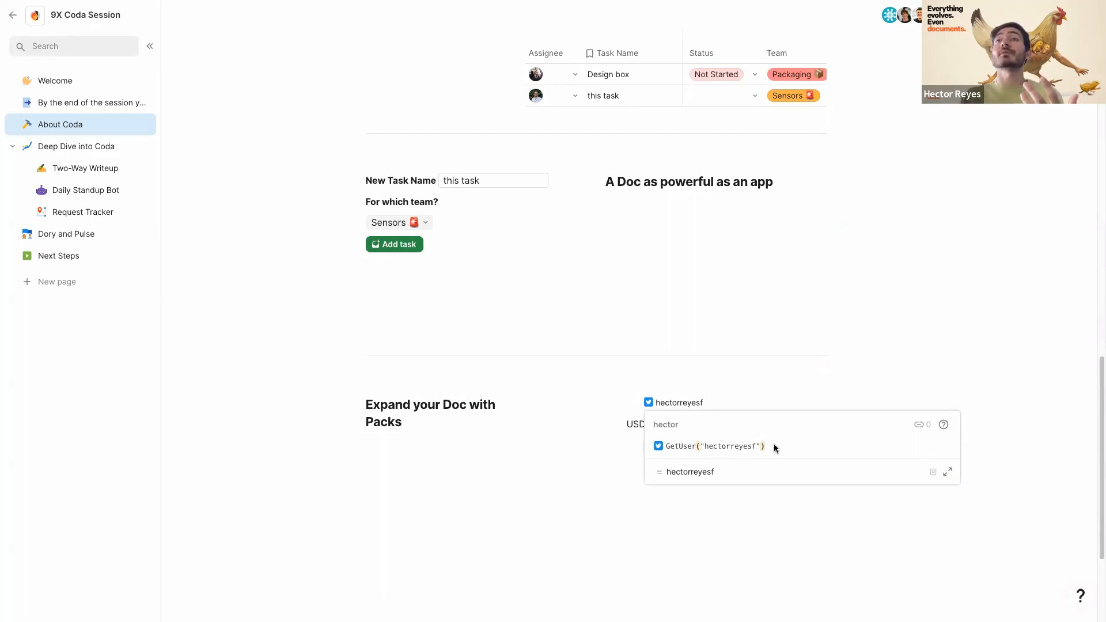
{"action": "left_click", "coordinate": [737, 390]}
{"action": "left_click", "coordinate": [676, 403]}
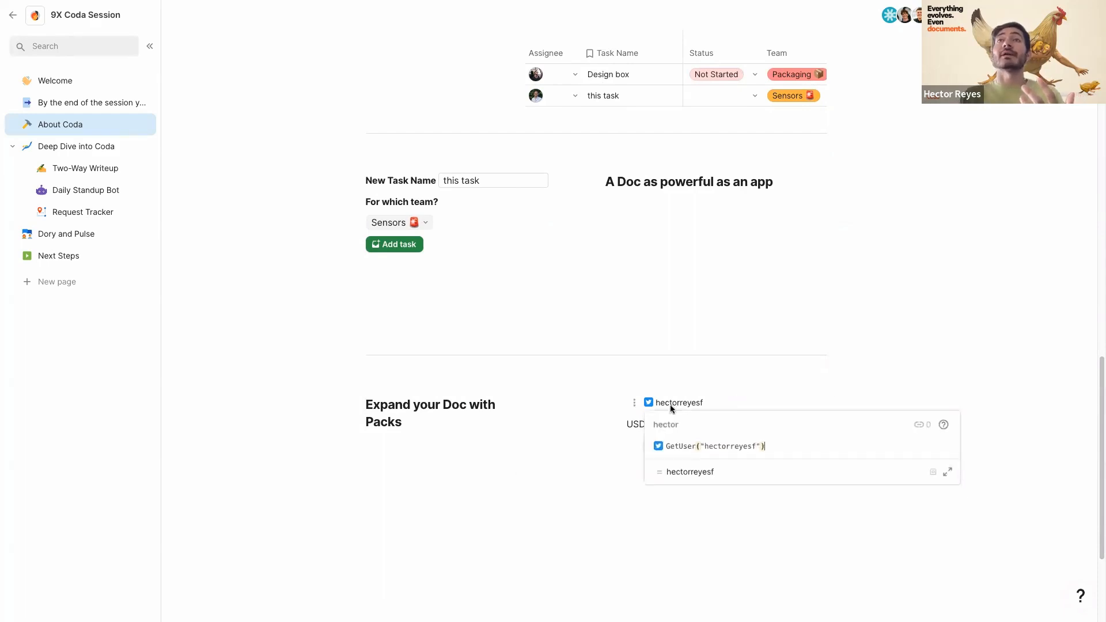
{"action": "left_click", "coordinate": [727, 404]}
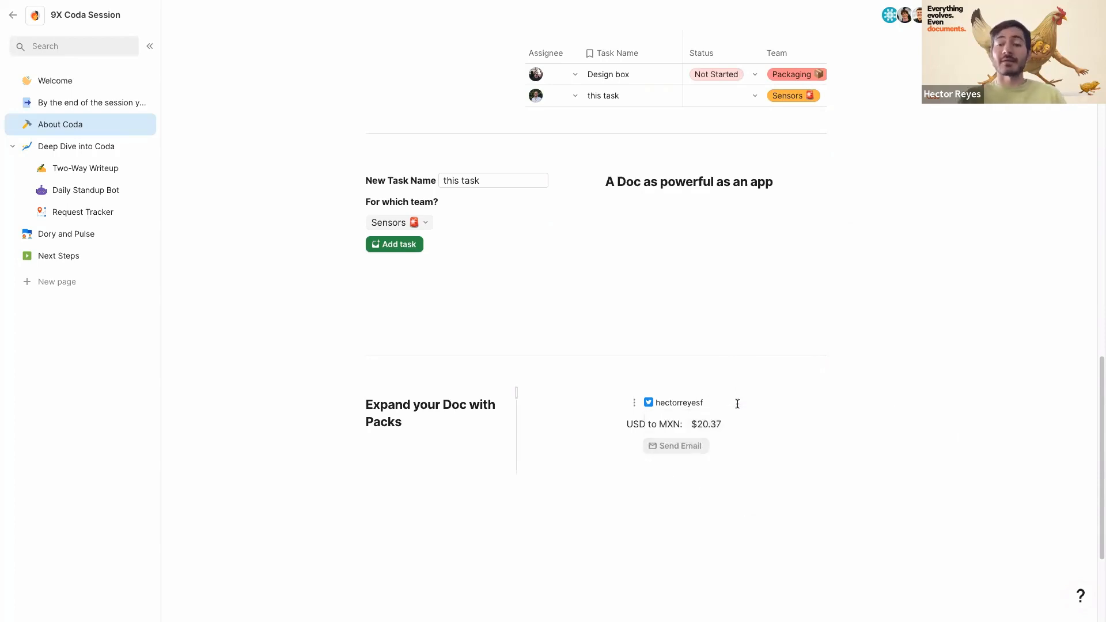
{"action": "key", "text": "Return"}
{"action": "type", "text": "="}
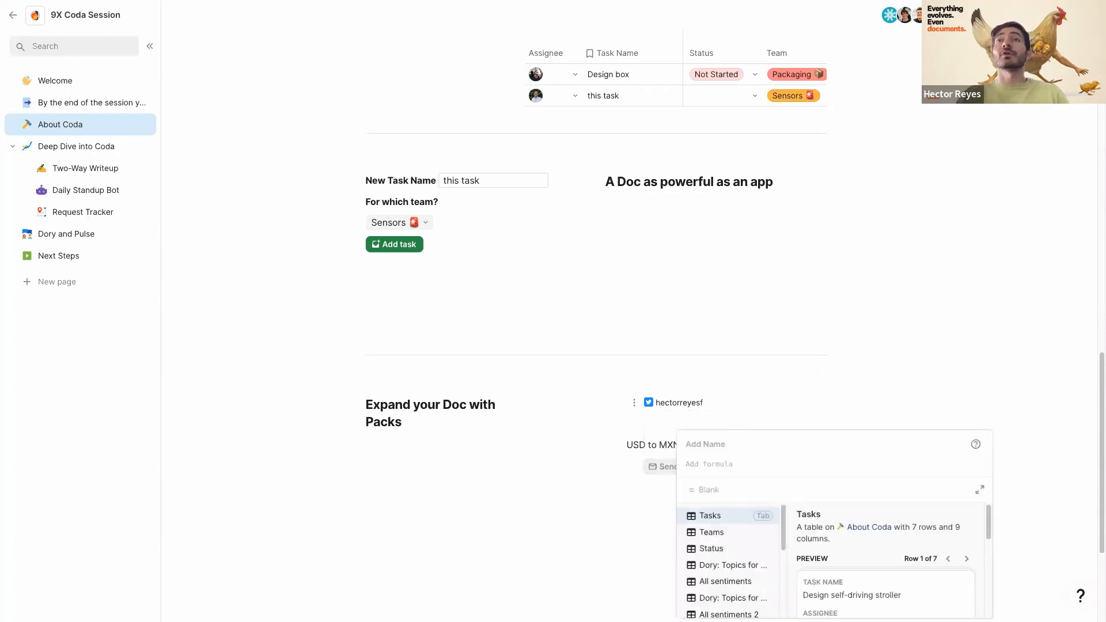
{"action": "type", "text": "hector.pro"}
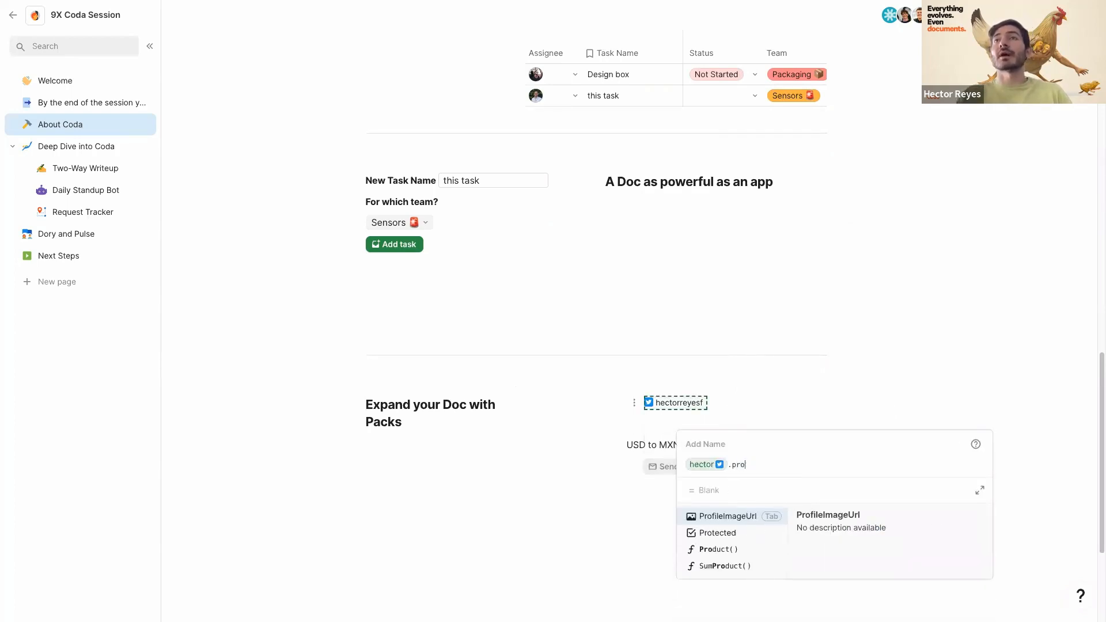
{"action": "key", "text": "BackSpace"}
{"action": "key", "text": "BackSpace"}
{"action": "key", "text": "BackSpace"}
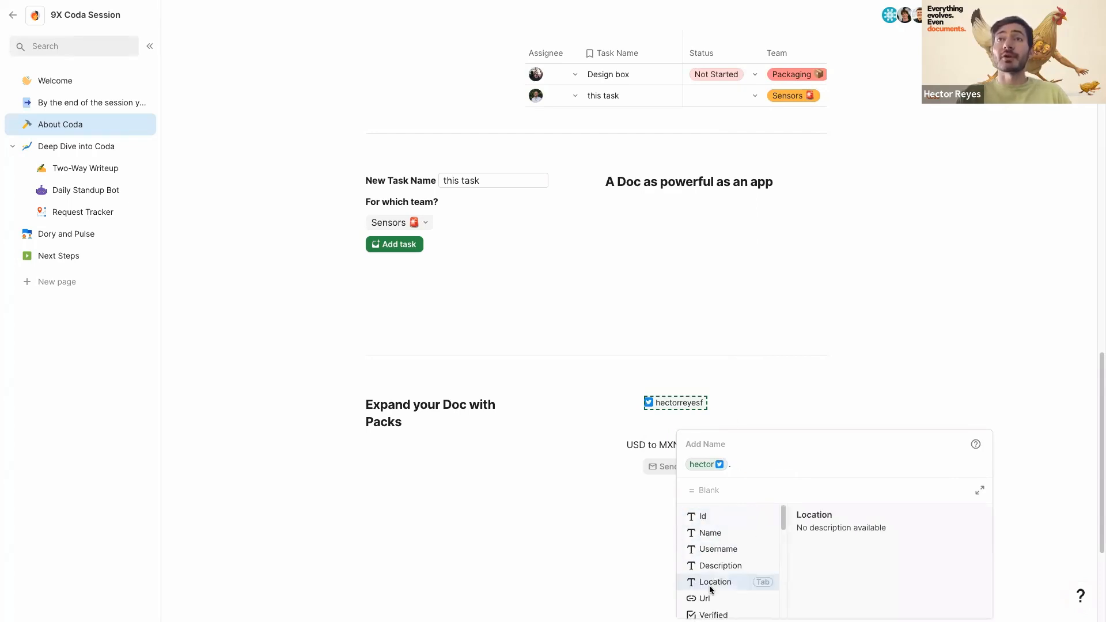
{"action": "left_click", "coordinate": [709, 566]}
{"action": "key", "text": "Return"}
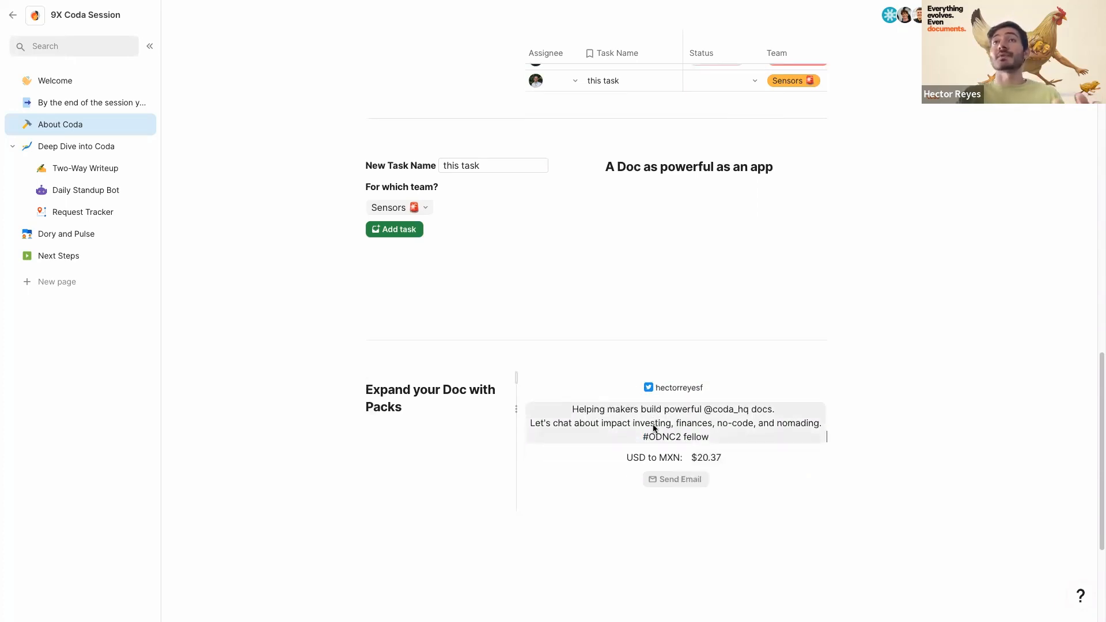
- Inspect the ExchangeRate formula behind the $20.37 USD to MXN rate
{"action": "left_click", "coordinate": [705, 422]}
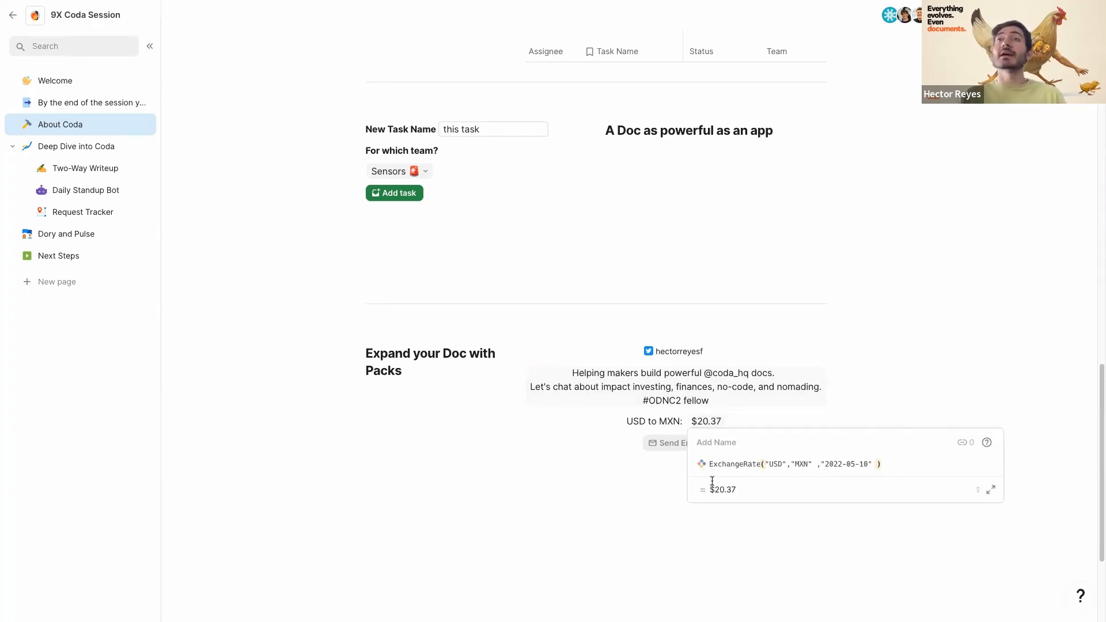
{"action": "left_click", "coordinate": [763, 431]}
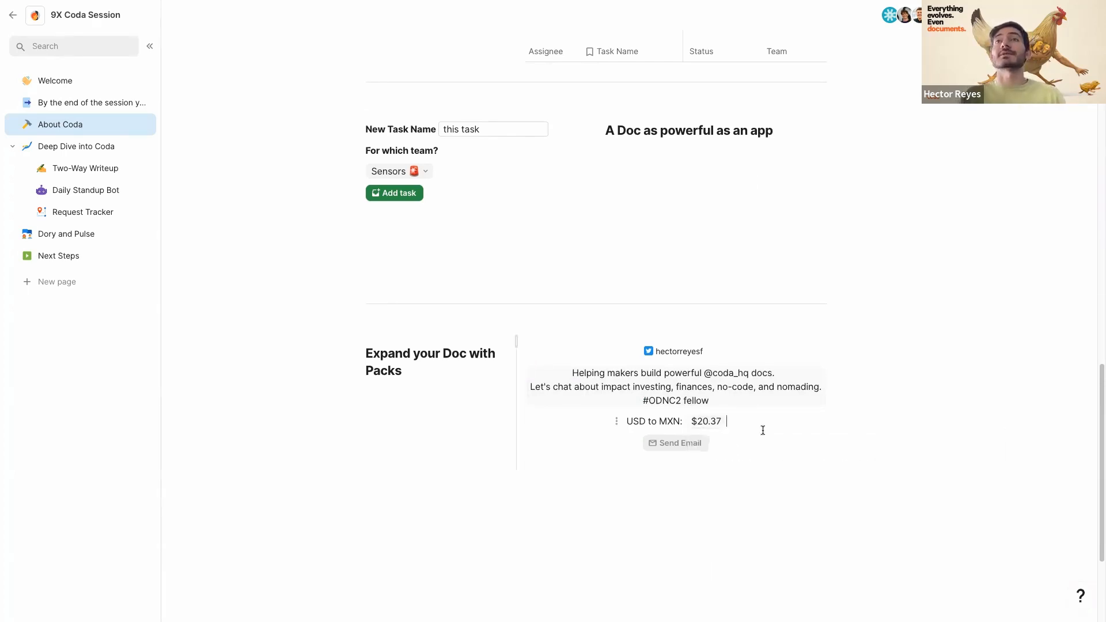
{"action": "scroll", "coordinate": [783, 431], "scroll_direction": "down", "scroll_amount": 1}
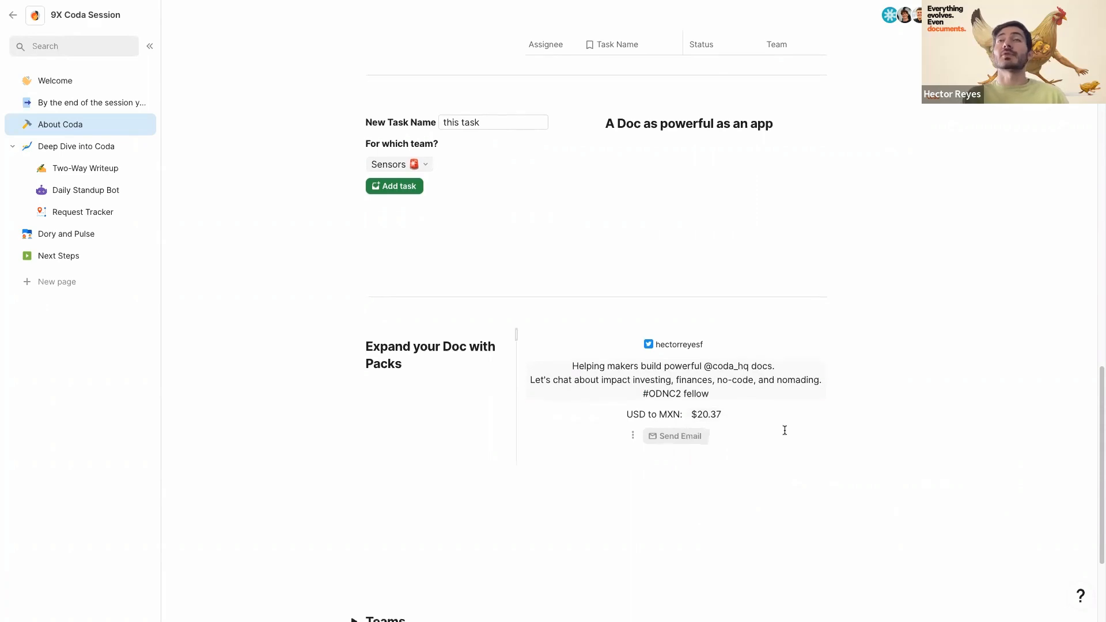
{"action": "right_click", "coordinate": [676, 437]}
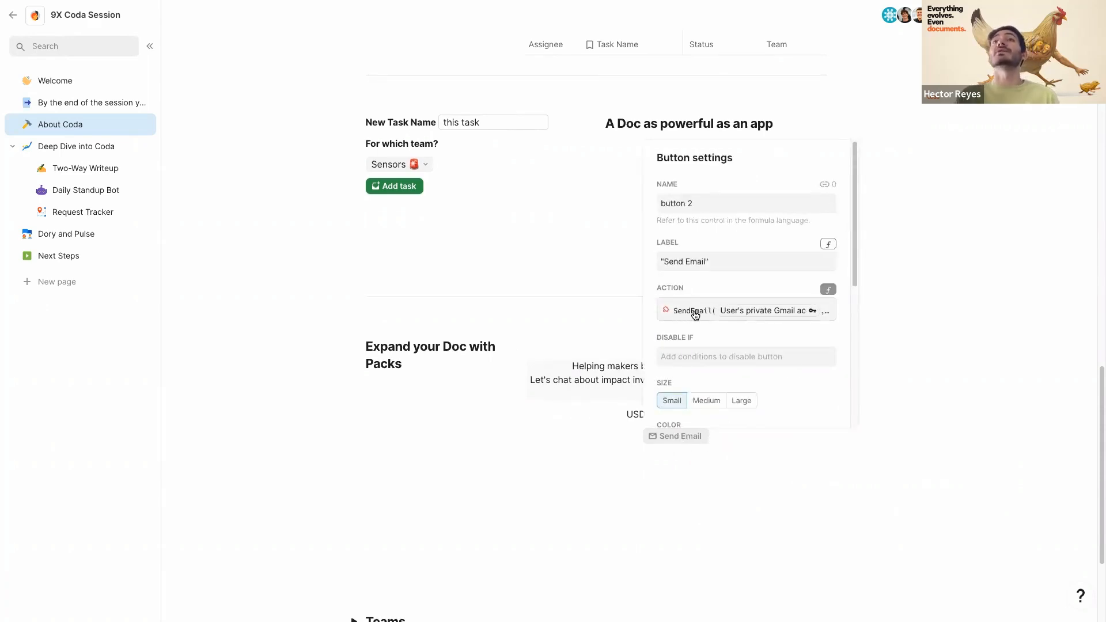
{"action": "left_click", "coordinate": [762, 435]}
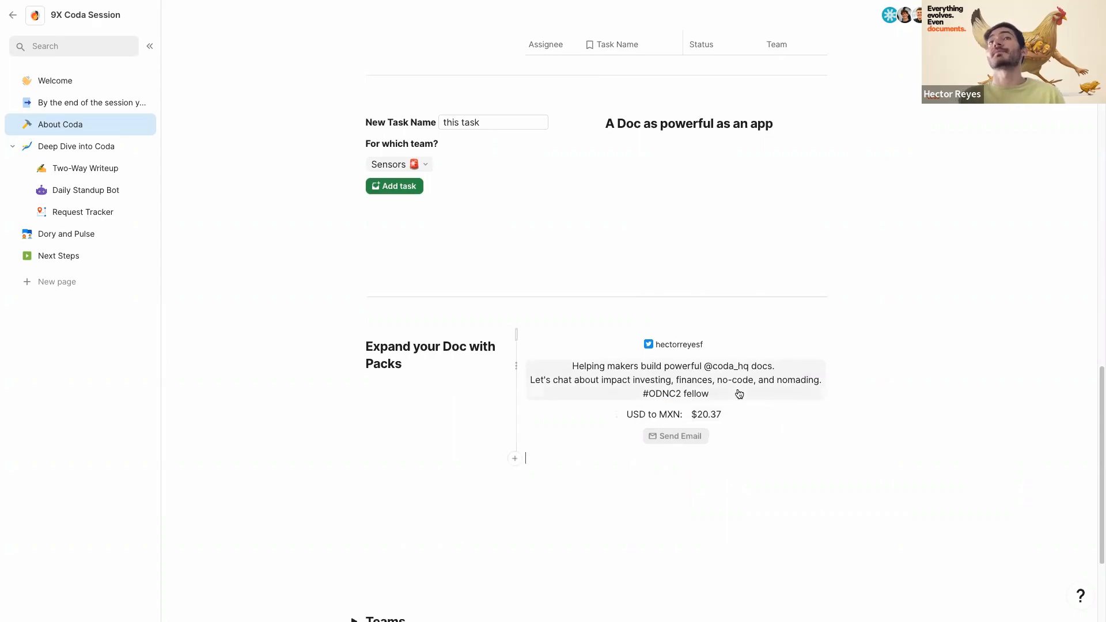
{"action": "scroll", "coordinate": [456, 290], "scroll_direction": "down", "scroll_amount": 2}
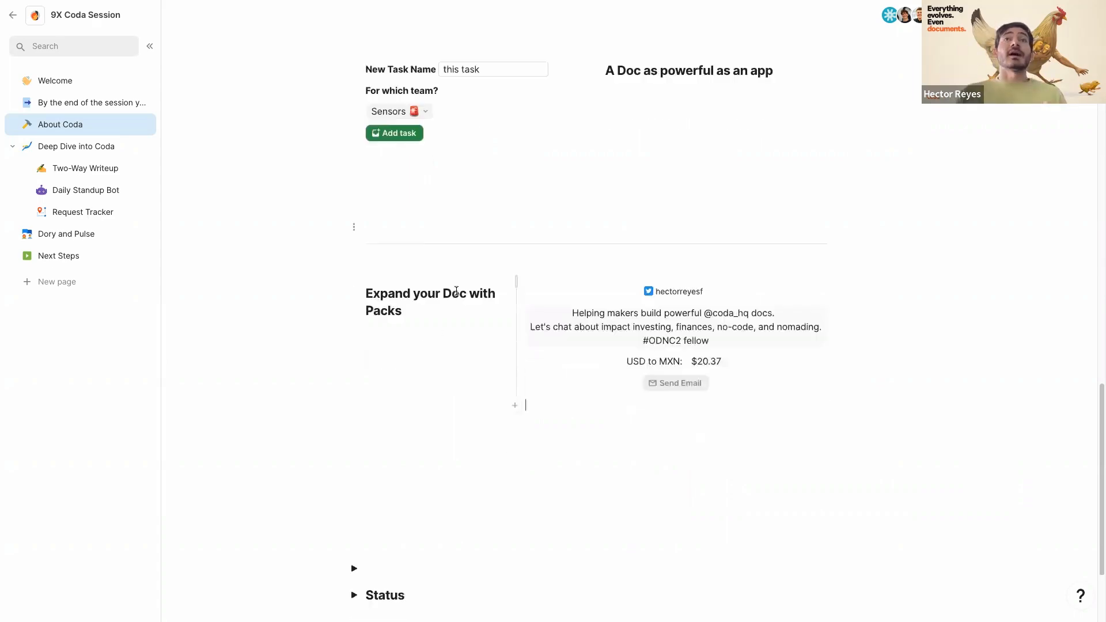
{"action": "scroll", "coordinate": [405, 345], "scroll_direction": "up", "scroll_amount": 10}
{"action": "scroll", "coordinate": [406, 344], "scroll_direction": "up", "scroll_amount": 5}
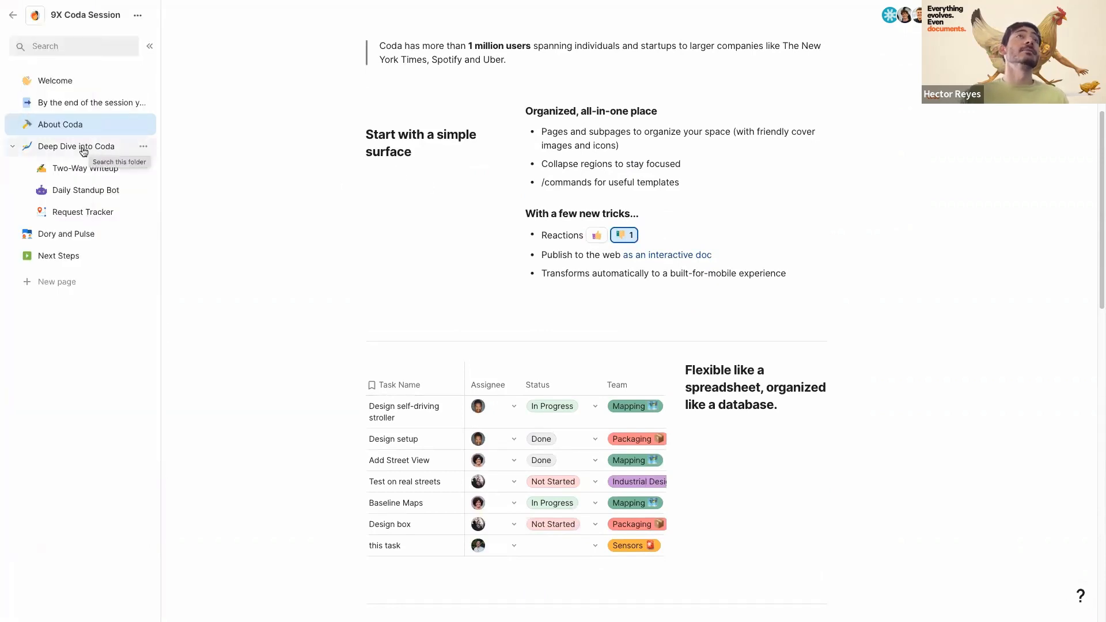
- Open Deep Dive into Coda and scroll through the Two-Way Writeup page
{"action": "left_click", "coordinate": [90, 148]}
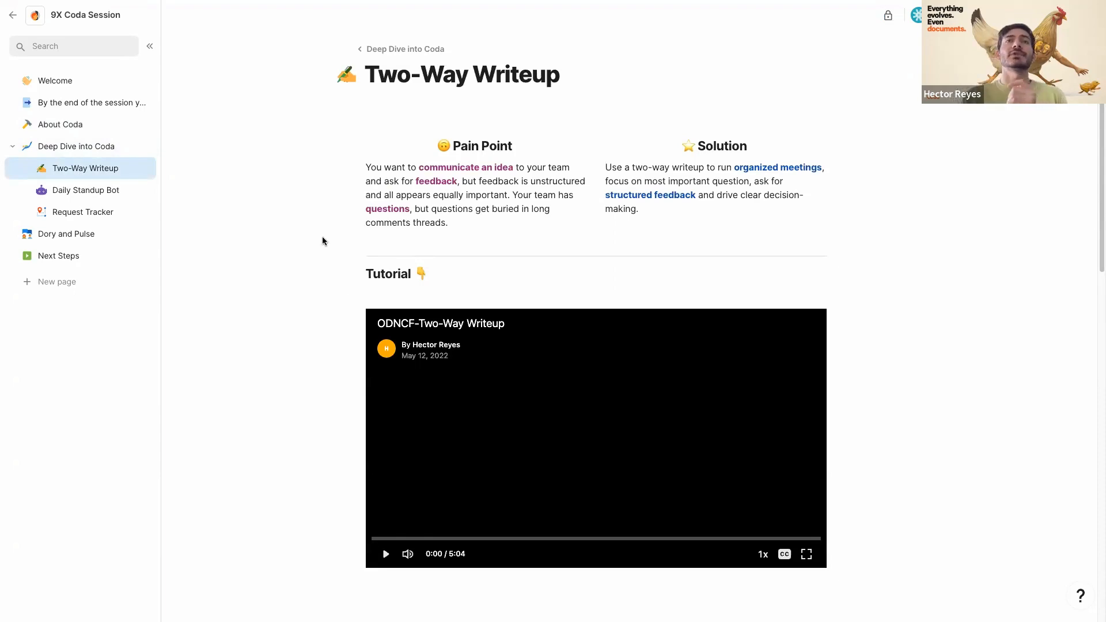
{"action": "scroll", "coordinate": [323, 452], "scroll_direction": "down", "scroll_amount": 10}
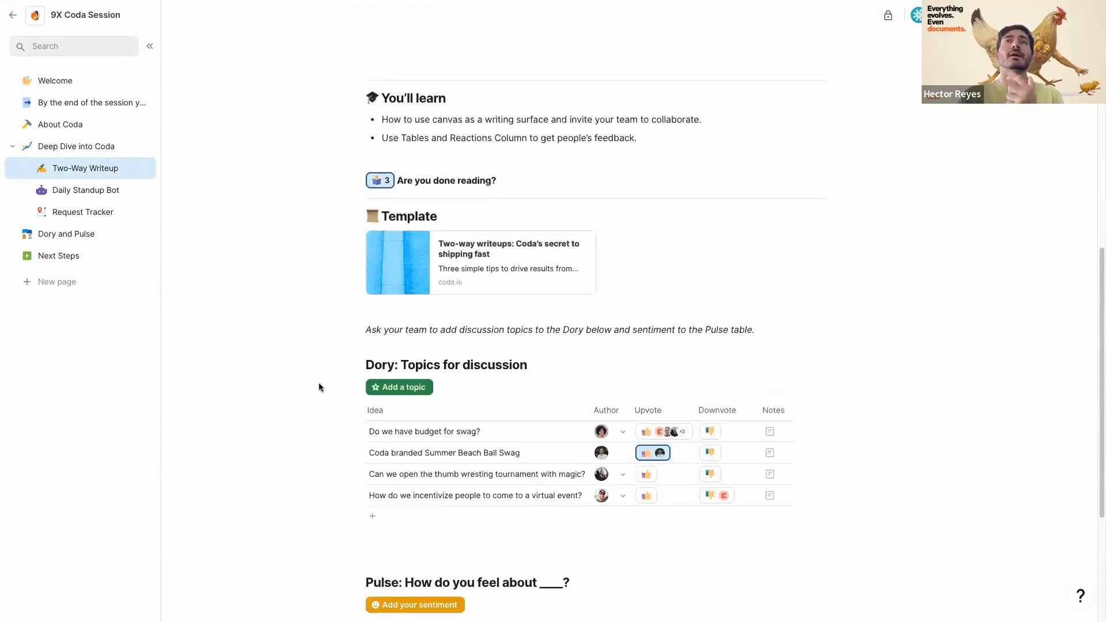
{"action": "scroll", "coordinate": [319, 382], "scroll_direction": "up", "scroll_amount": 10}
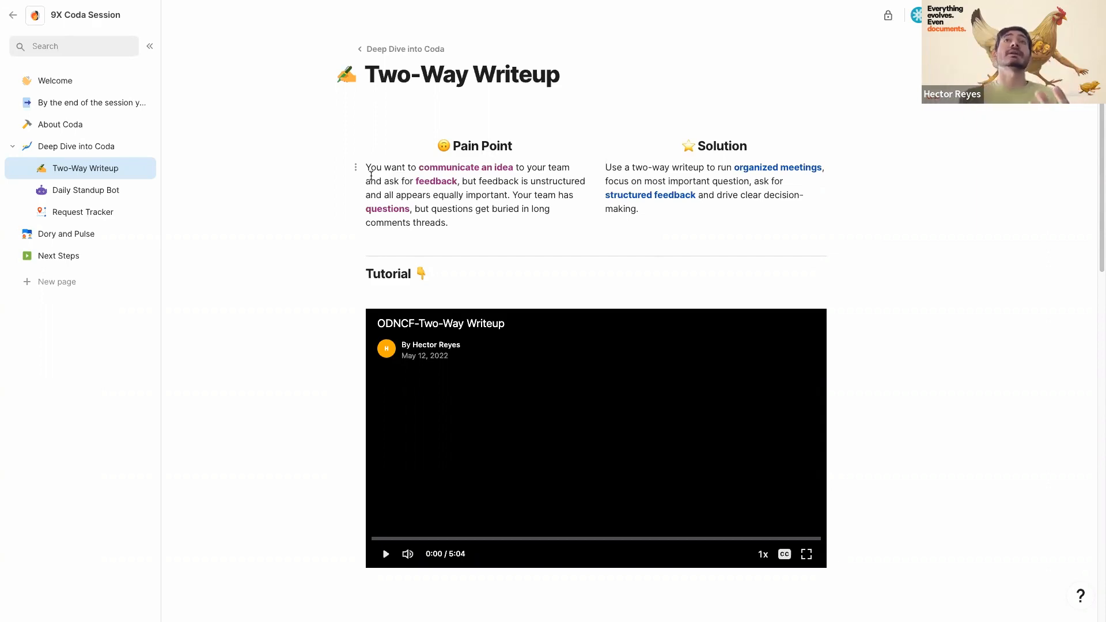
{"action": "scroll", "coordinate": [402, 148], "scroll_direction": "down", "scroll_amount": 1}
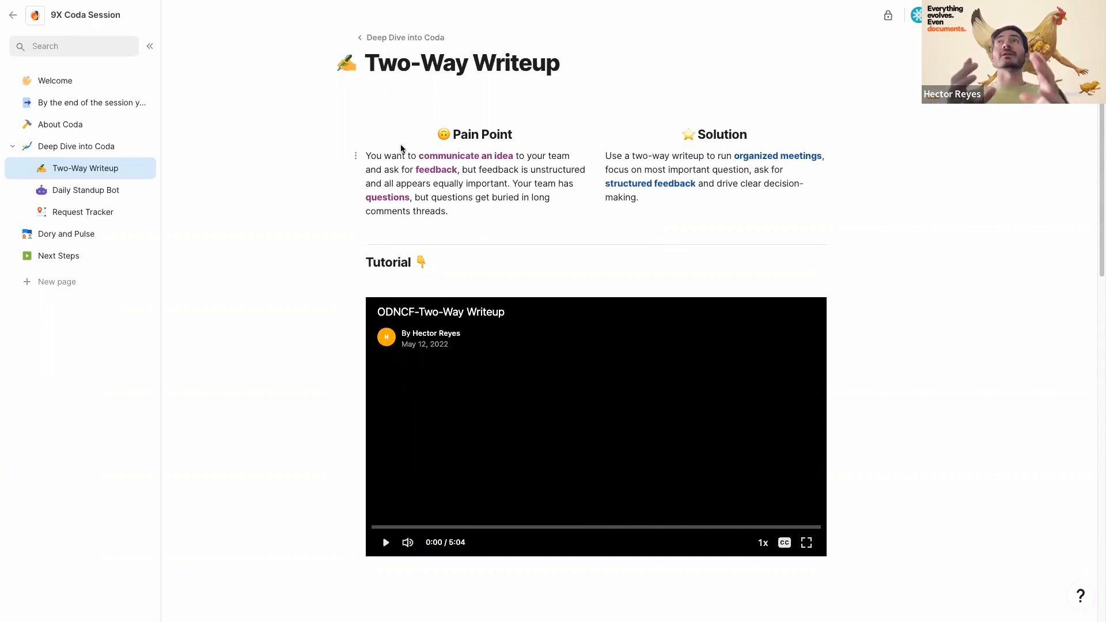
{"action": "scroll", "coordinate": [401, 148], "scroll_direction": "down", "scroll_amount": 2}
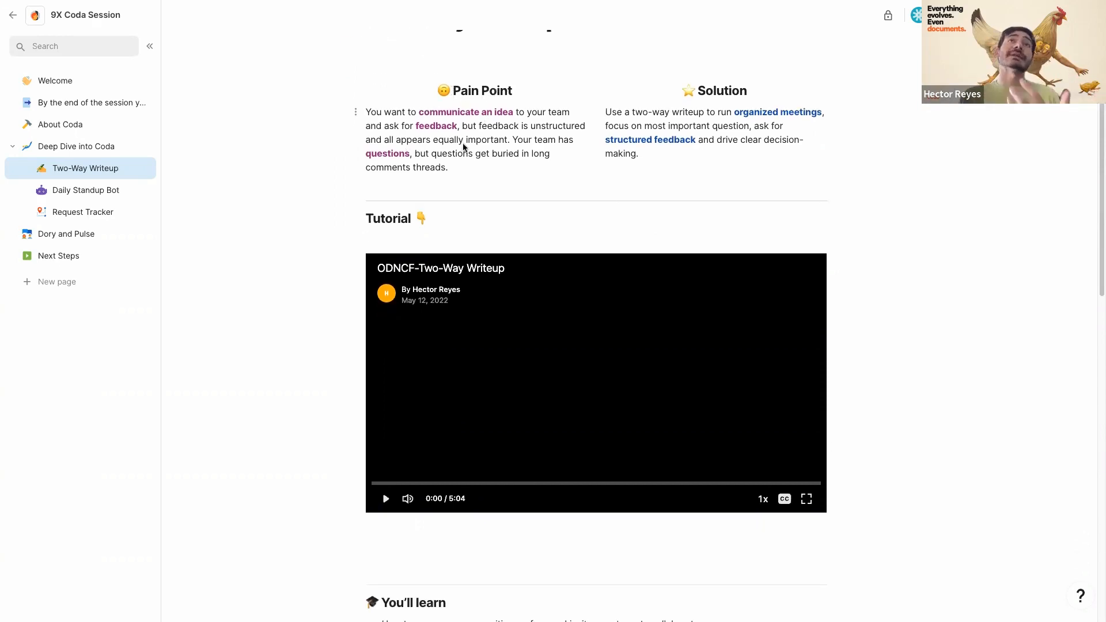
{"action": "scroll", "coordinate": [323, 344], "scroll_direction": "down", "scroll_amount": 5}
{"action": "scroll", "coordinate": [277, 382], "scroll_direction": "down", "scroll_amount": 4}
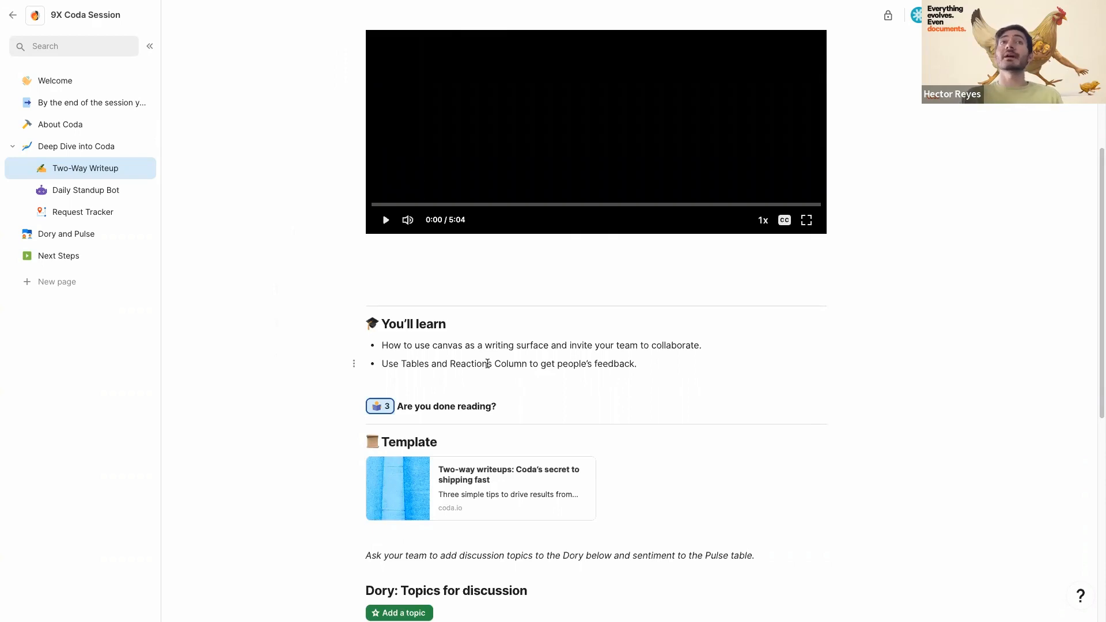
{"action": "mouse_move", "coordinate": [387, 407]}
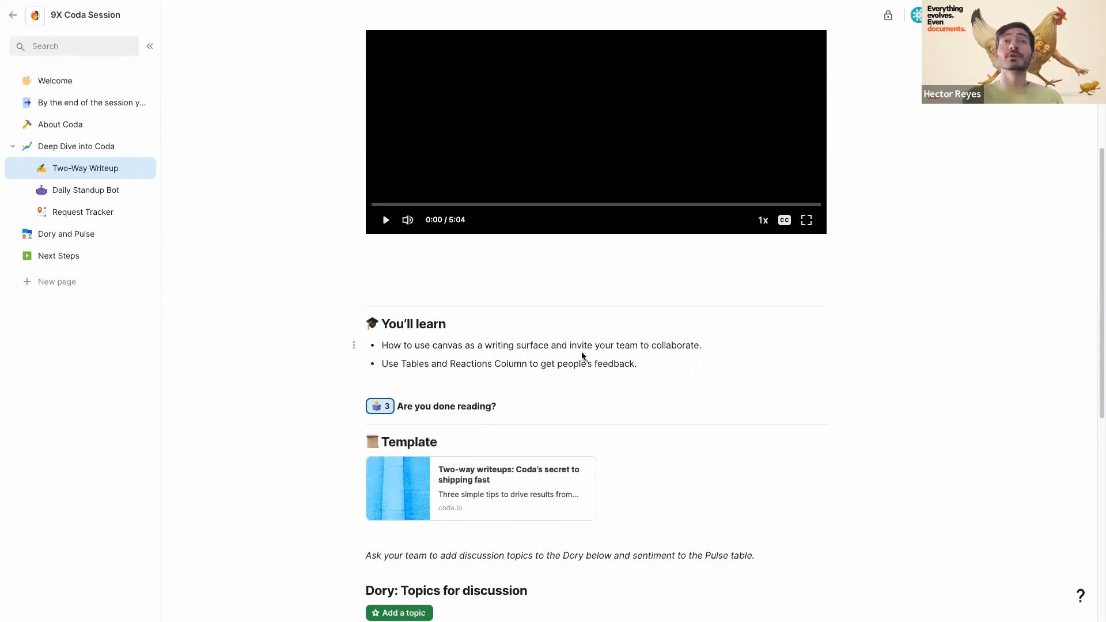
{"action": "scroll", "coordinate": [581, 355], "scroll_direction": "down", "scroll_amount": 1}
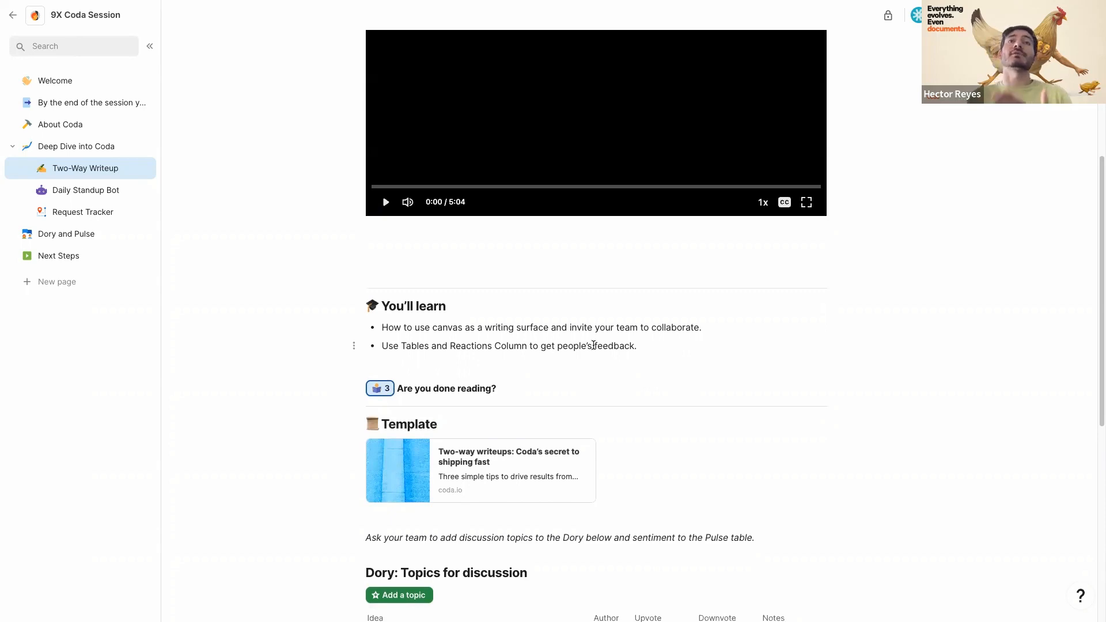
{"action": "scroll", "coordinate": [593, 346], "scroll_direction": "down", "scroll_amount": 5}
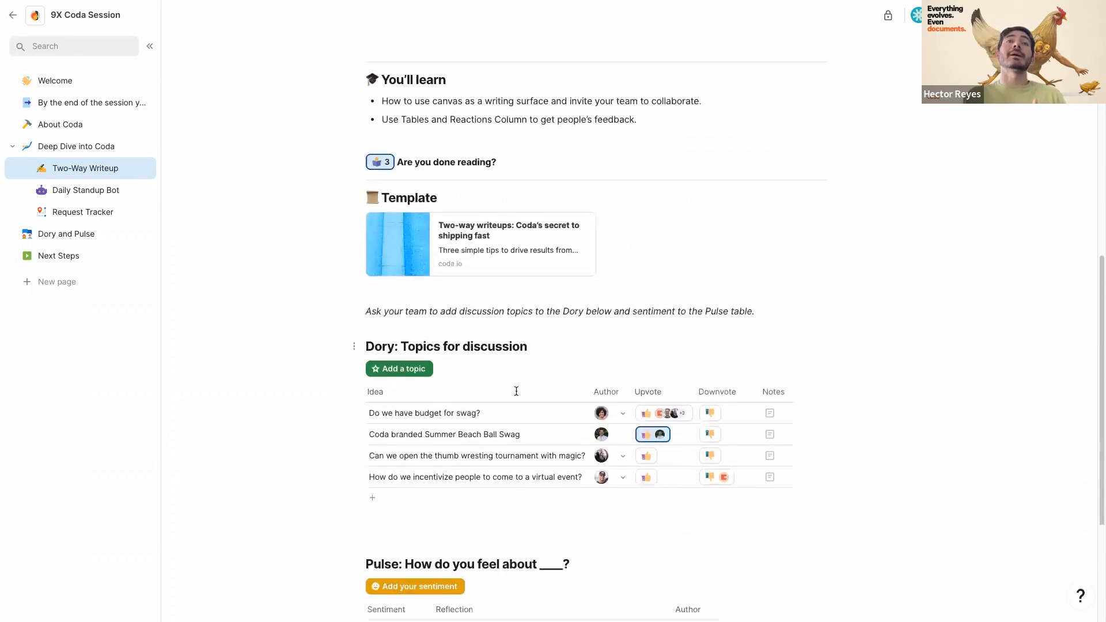
{"action": "scroll", "coordinate": [516, 391], "scroll_direction": "down", "scroll_amount": 1}
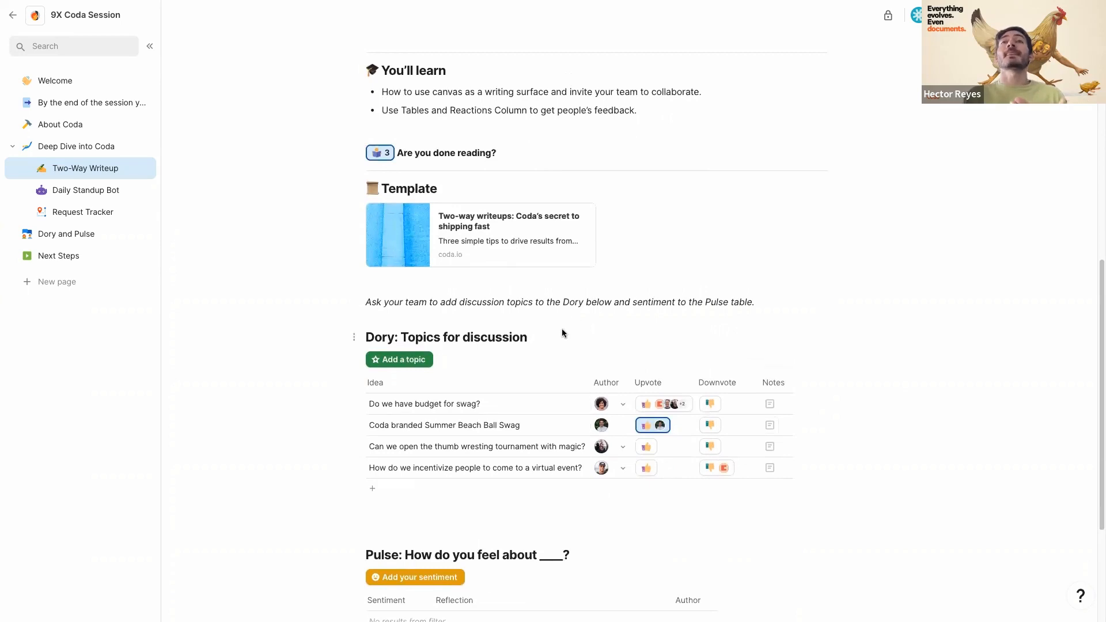
{"action": "scroll", "coordinate": [562, 333], "scroll_direction": "down", "scroll_amount": 1}
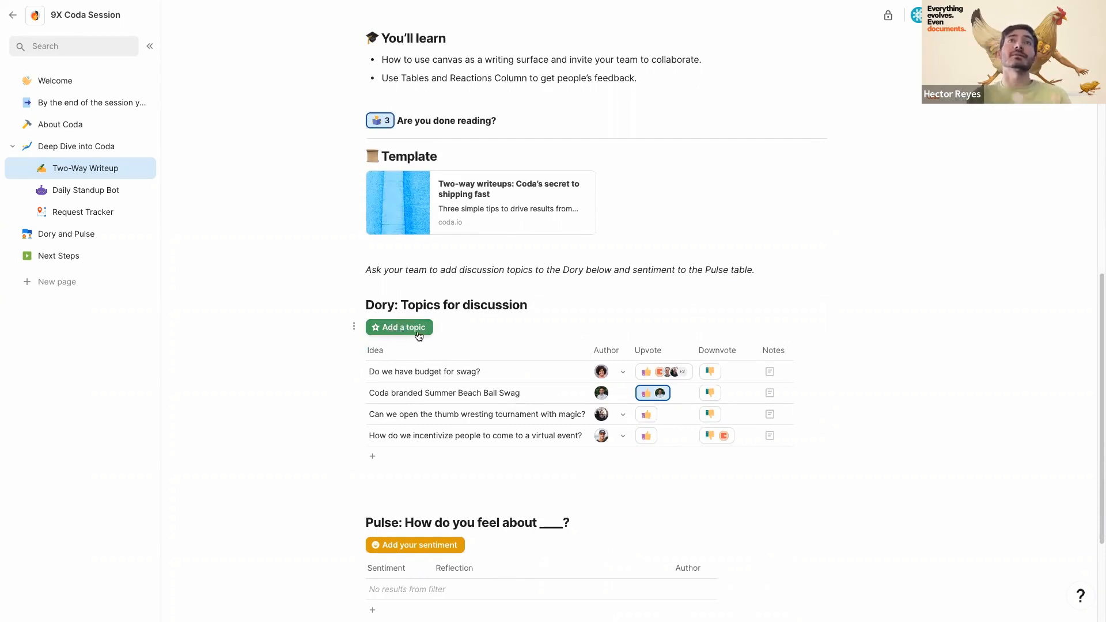
- Add the Dory topic 'add my thougghts' and give it an upvote and a downvote
{"action": "left_click", "coordinate": [414, 331]}
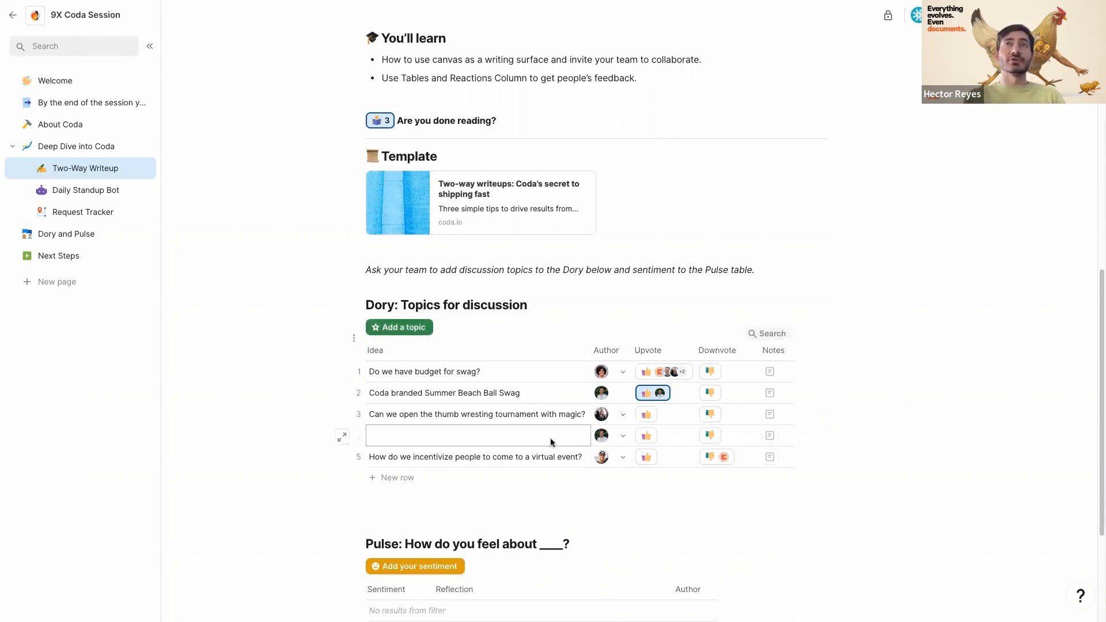
{"action": "type", "text": "add my thoghg"}
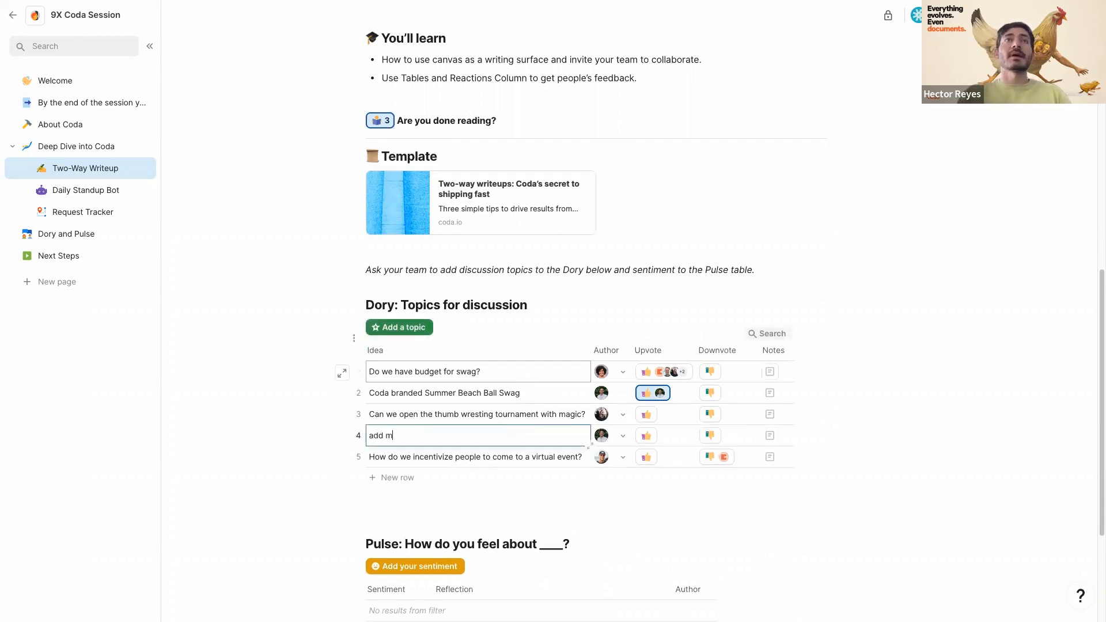
{"action": "key", "text": "BackSpace"}
{"action": "key", "text": "BackSpace"}
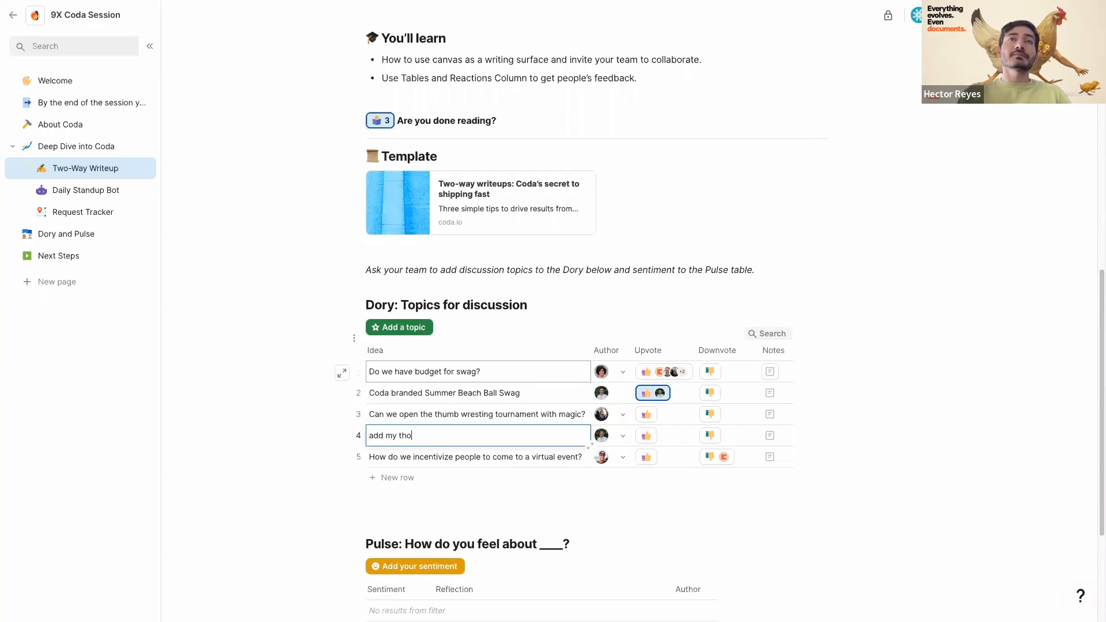
{"action": "type", "text": "ugghts"}
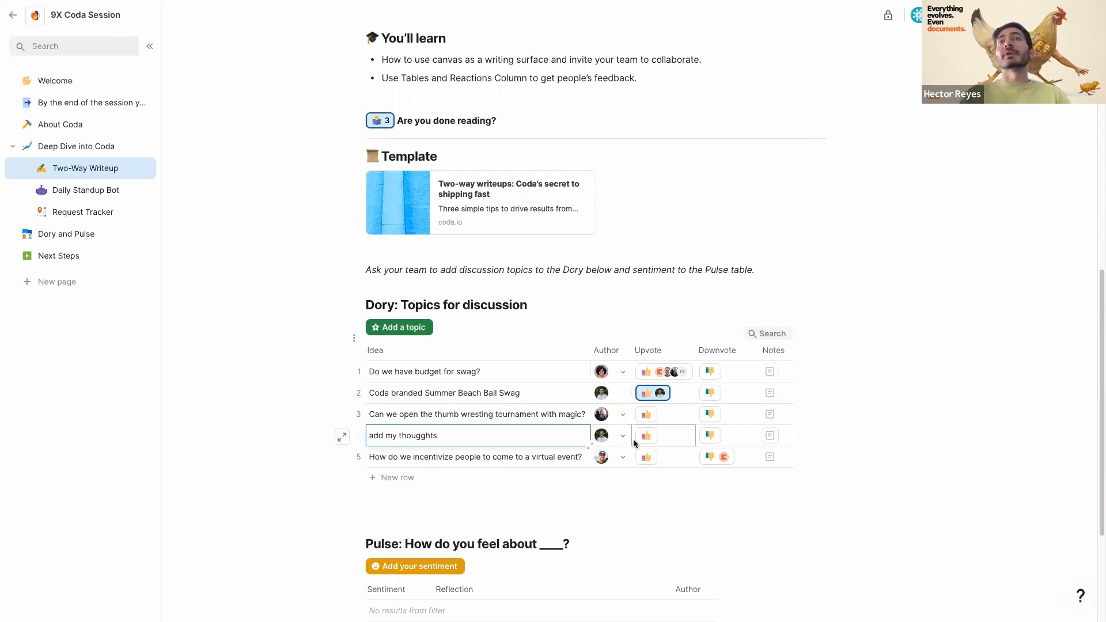
{"action": "left_click", "coordinate": [647, 439]}
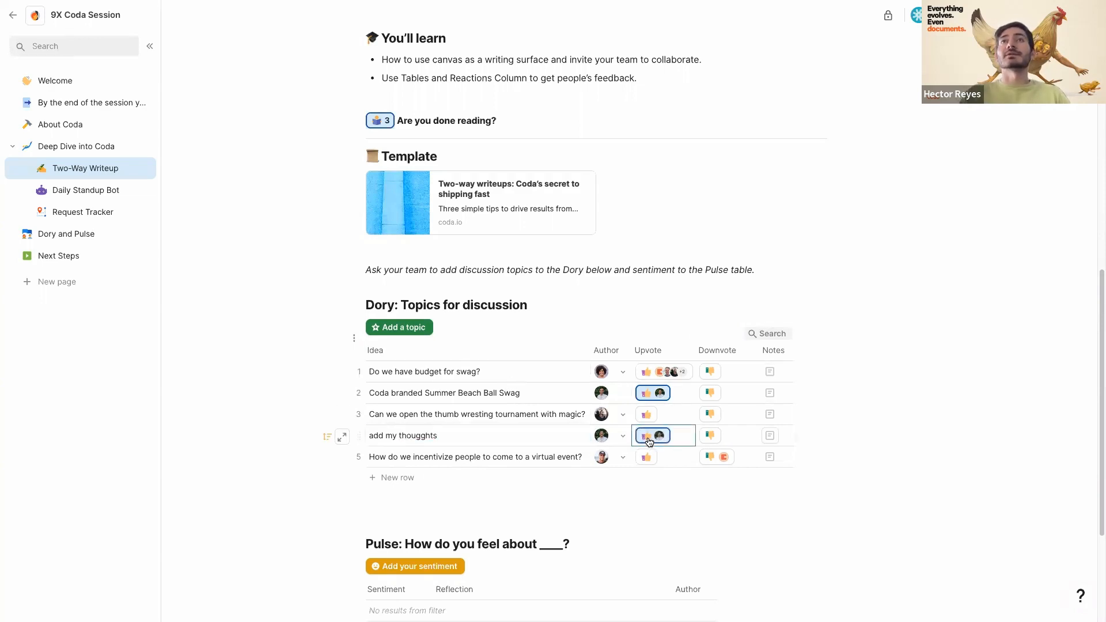
{"action": "left_click", "coordinate": [711, 435]}
- Unlock the page for editing with the lock icon
{"action": "left_click", "coordinate": [655, 348]}
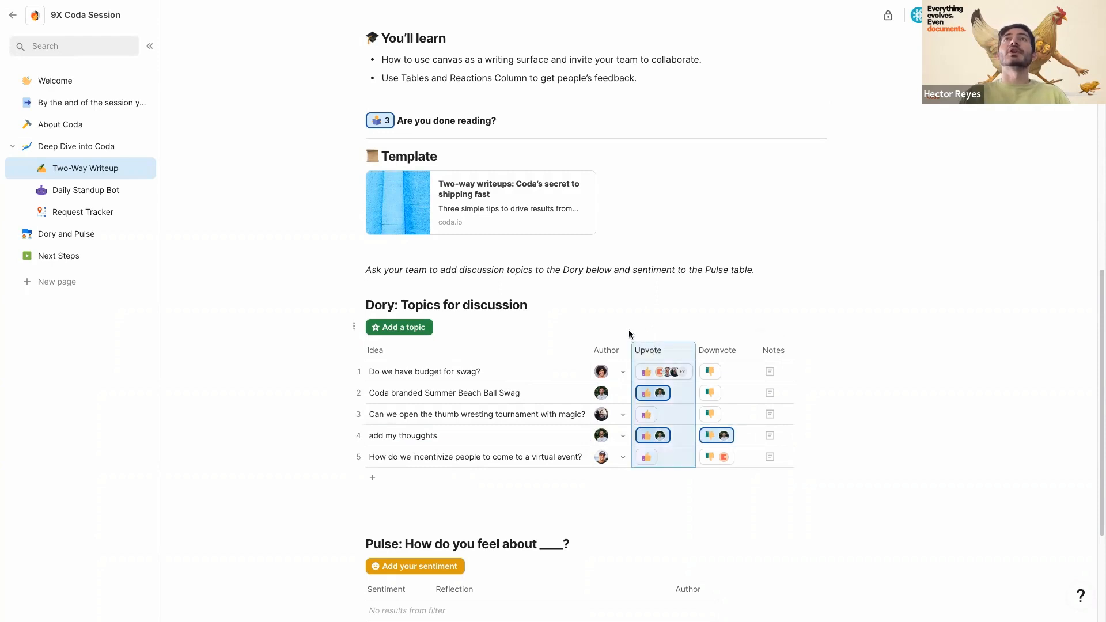
{"action": "right_click", "coordinate": [882, 10]}
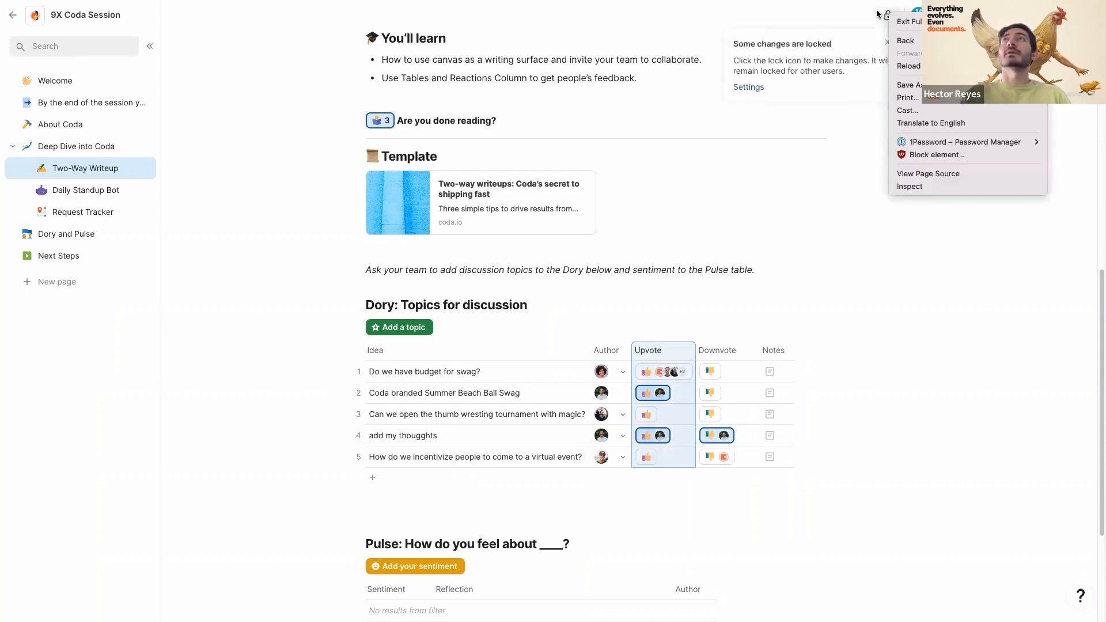
{"action": "key", "text": "Escape"}
{"action": "left_click", "coordinate": [887, 11]}
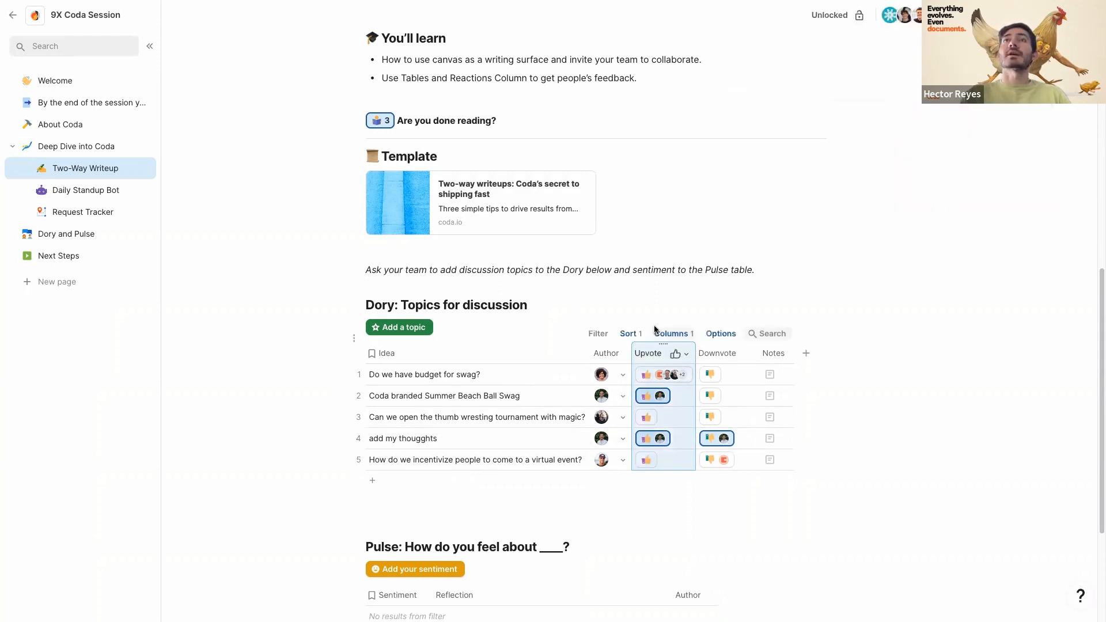
{"action": "left_click", "coordinate": [630, 334]}
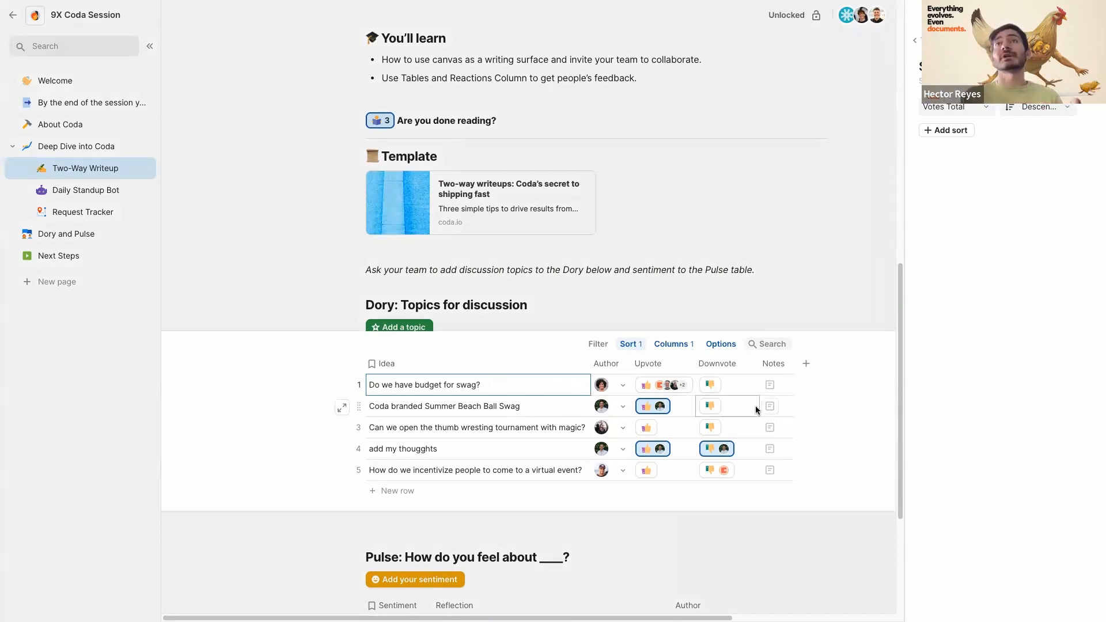
{"action": "left_click", "coordinate": [770, 452]}
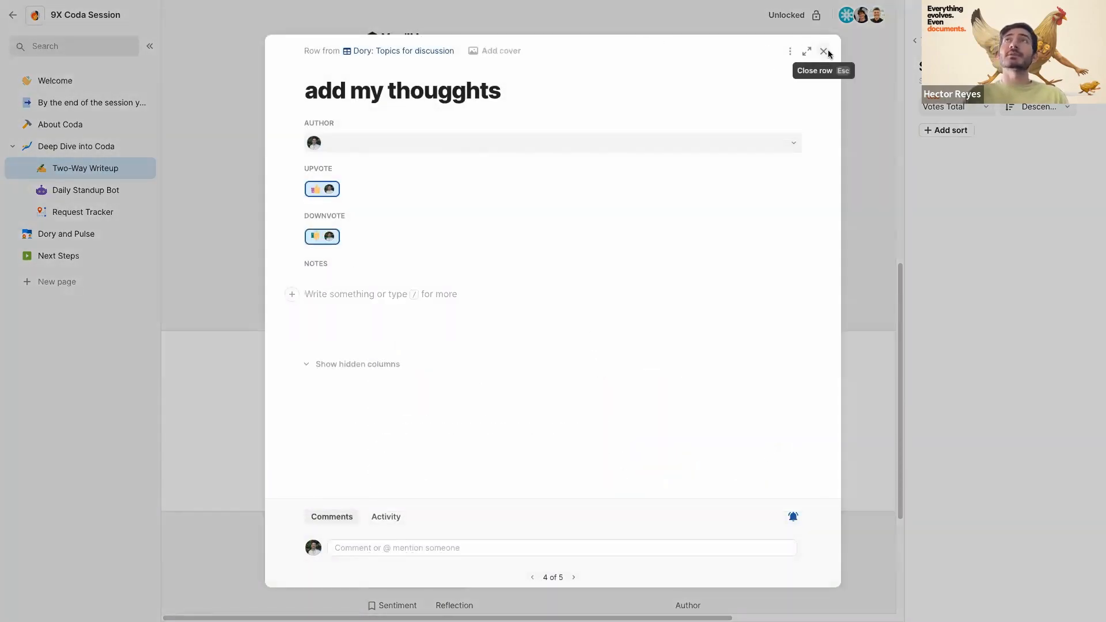
{"action": "left_click", "coordinate": [824, 51]}
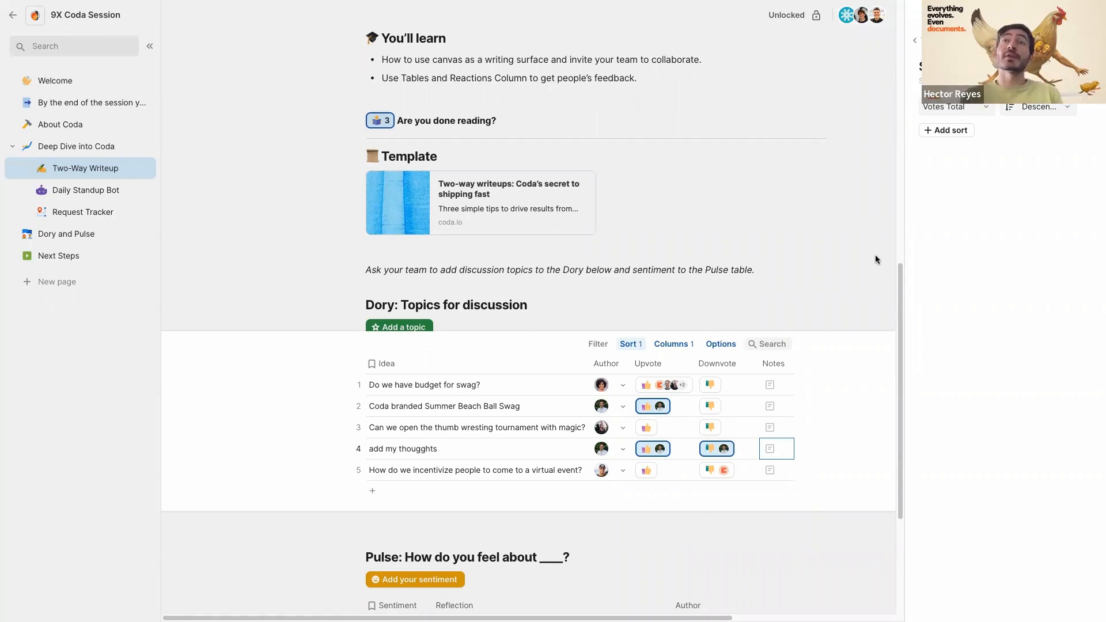
{"action": "left_click", "coordinate": [500, 388]}
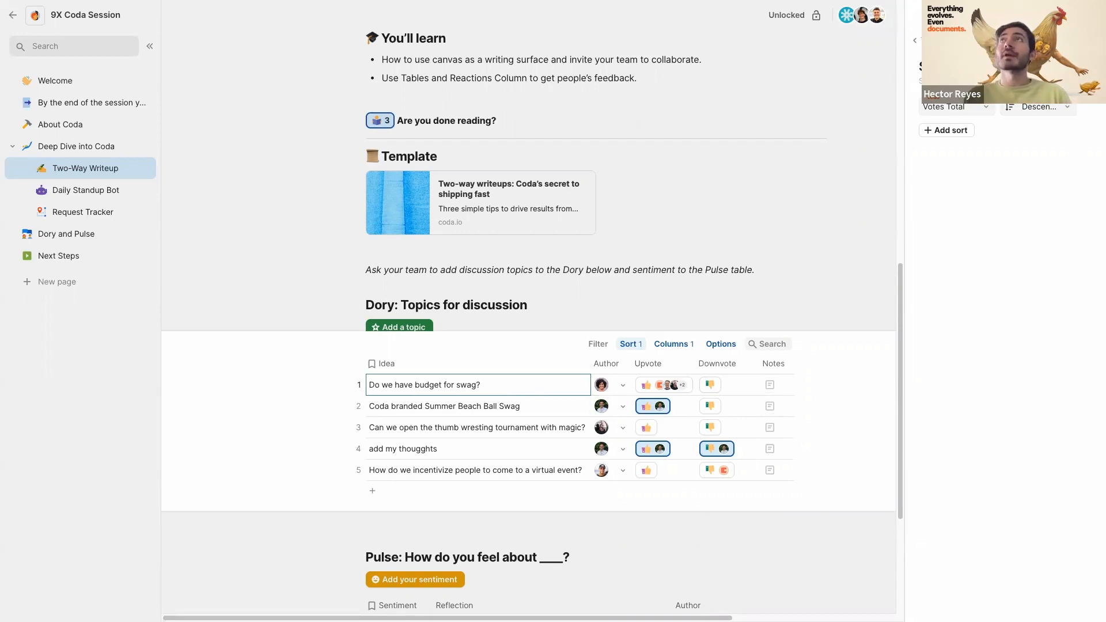
{"action": "key", "text": "Escape"}
{"action": "scroll", "coordinate": [496, 395], "scroll_direction": "down", "scroll_amount": 3}
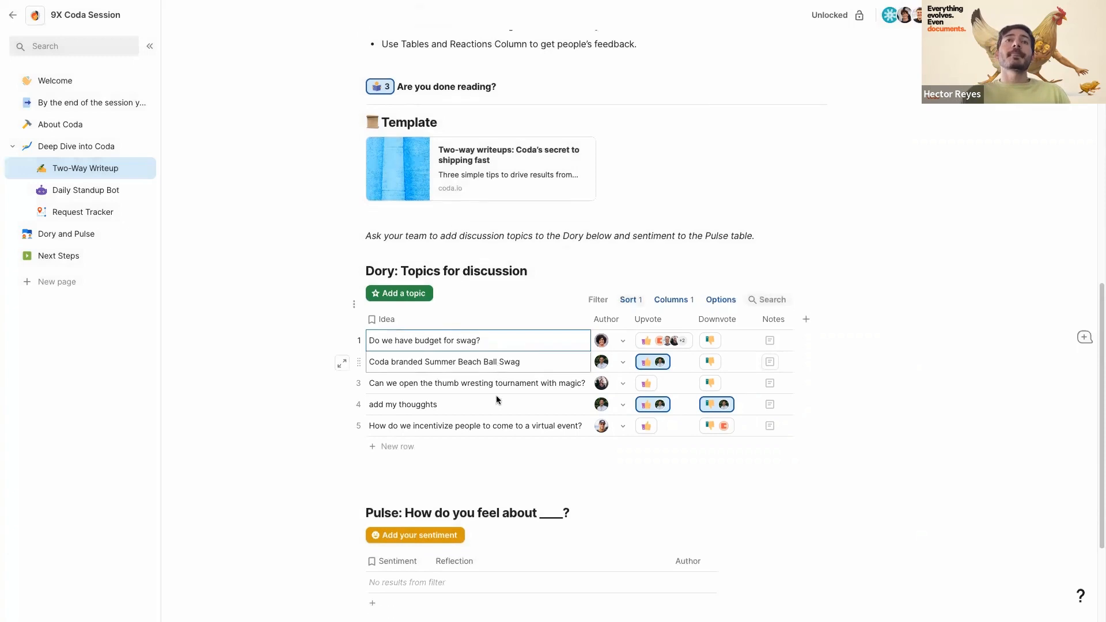
{"action": "scroll", "coordinate": [392, 450], "scroll_direction": "down", "scroll_amount": 1}
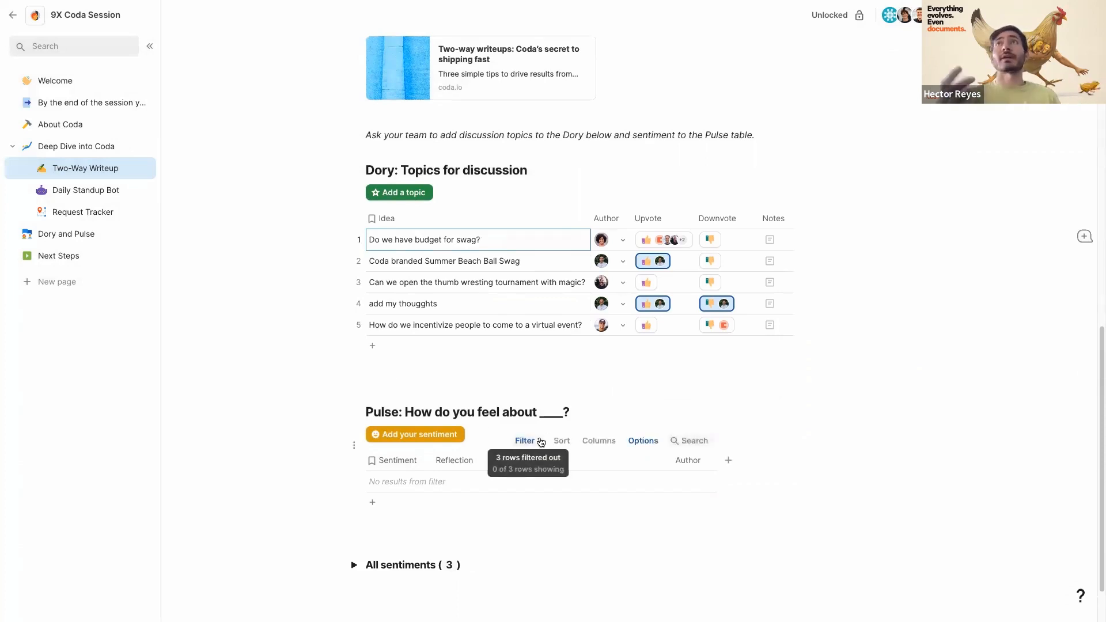
{"action": "left_click", "coordinate": [383, 434]}
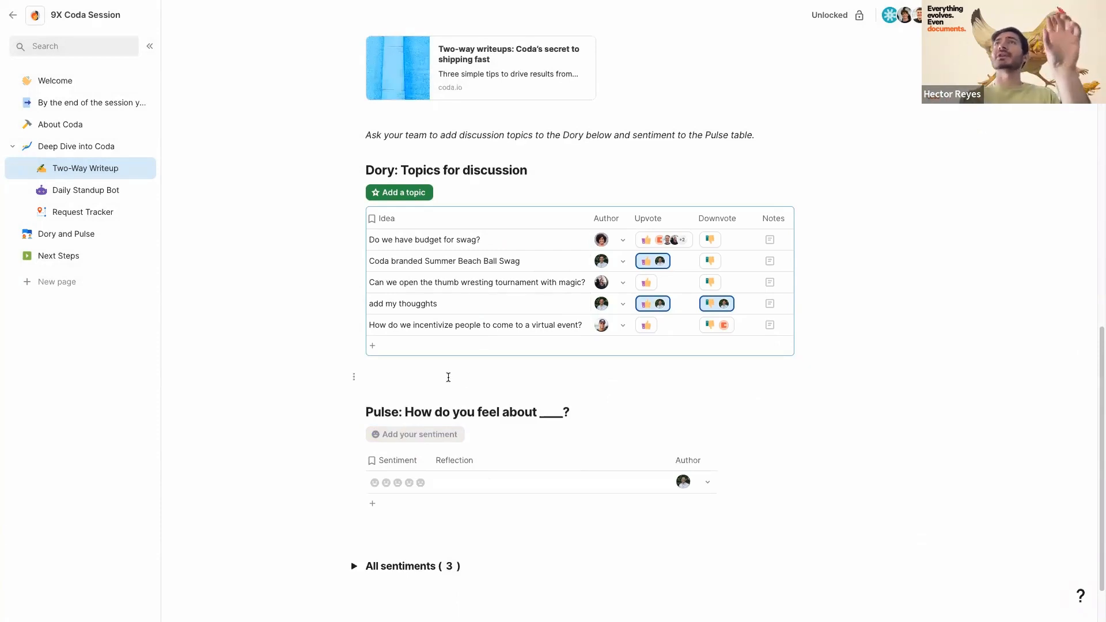
{"action": "left_click", "coordinate": [436, 482]}
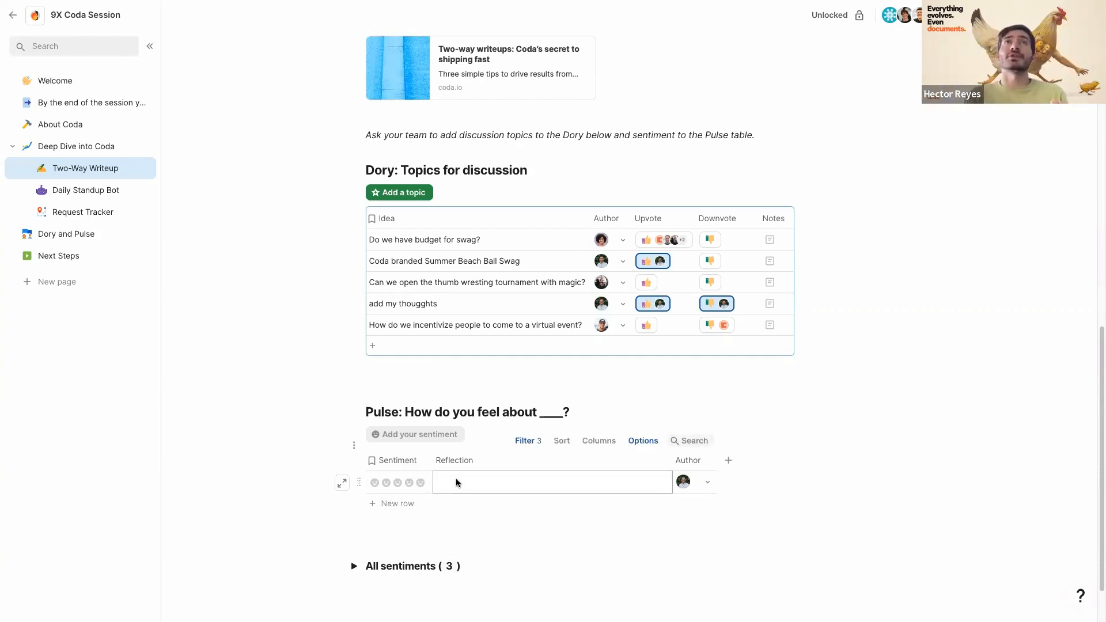
{"action": "left_click", "coordinate": [409, 482]}
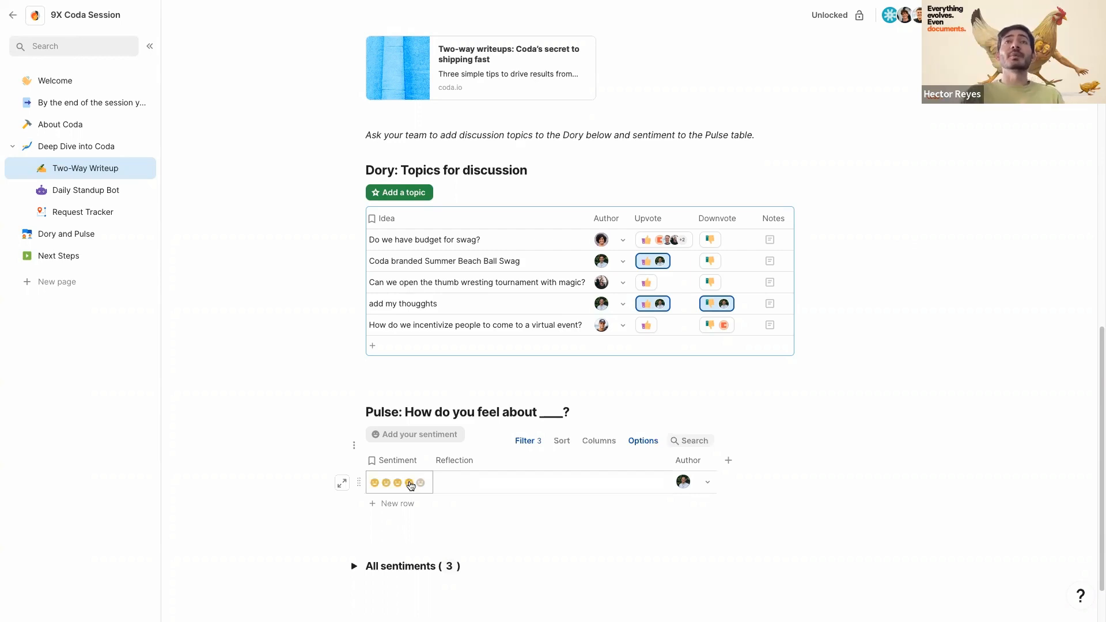
{"action": "left_click", "coordinate": [470, 486]}
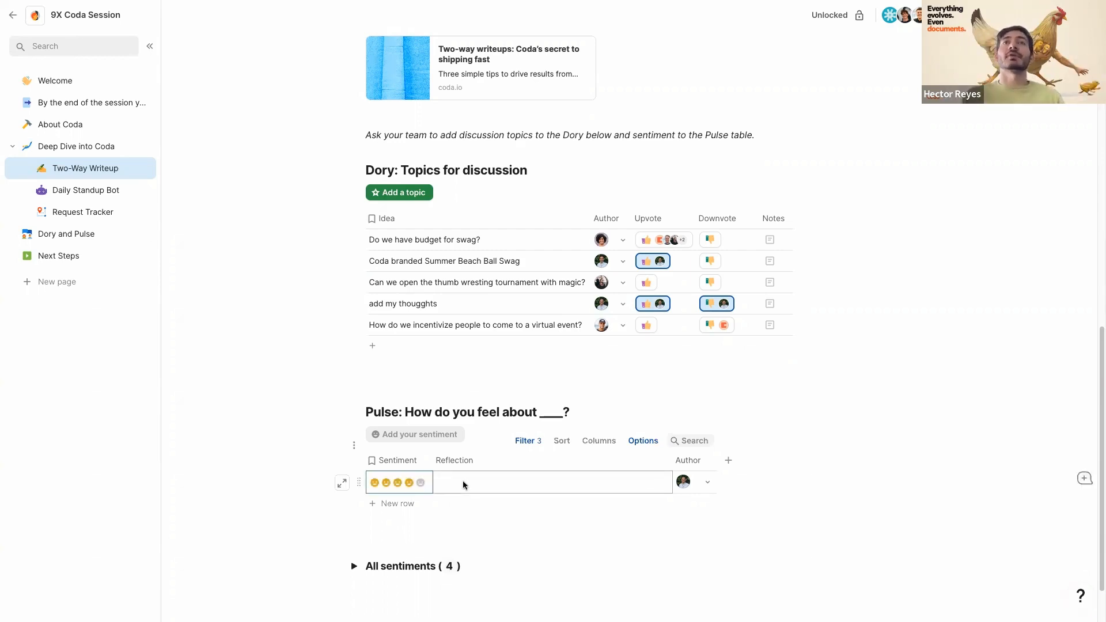
{"action": "left_click", "coordinate": [462, 484]}
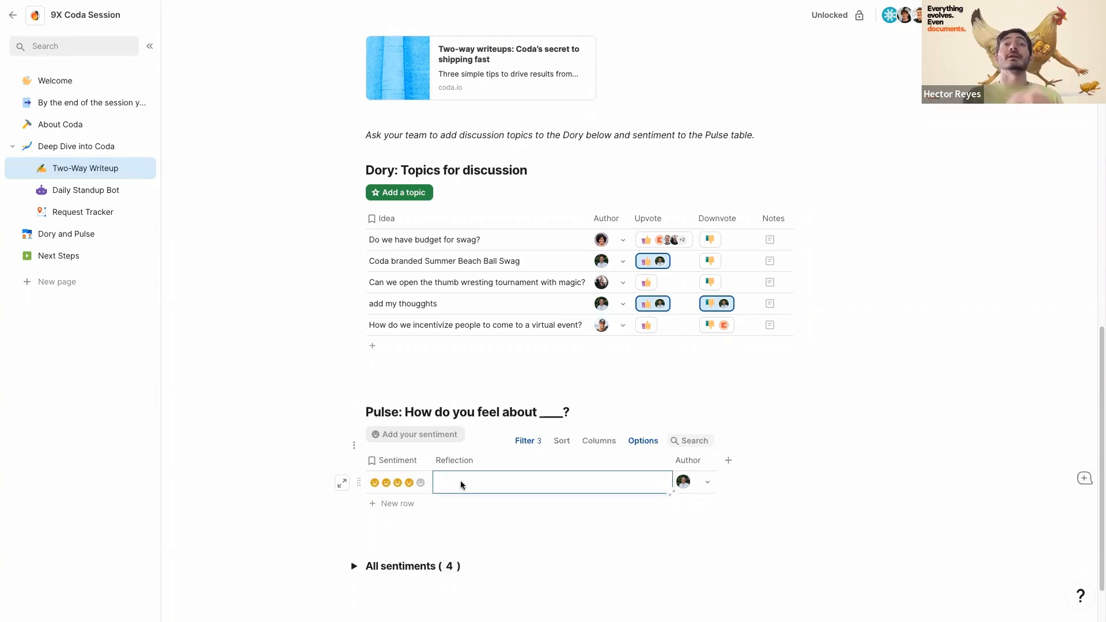
{"action": "left_click", "coordinate": [430, 537]}
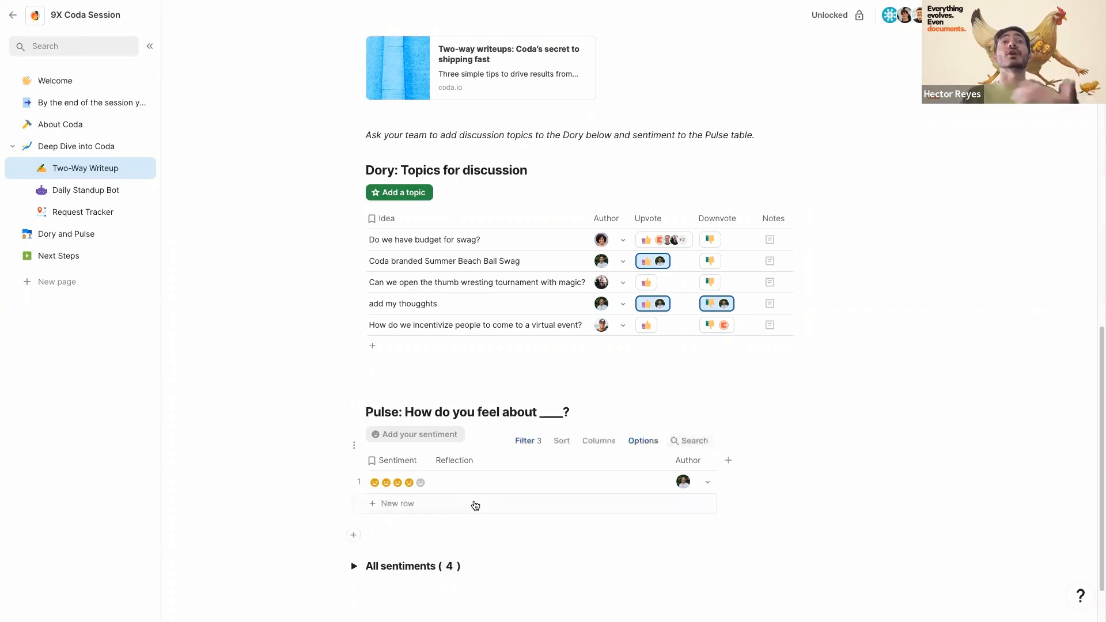
{"action": "scroll", "coordinate": [374, 518], "scroll_direction": "down", "scroll_amount": 1}
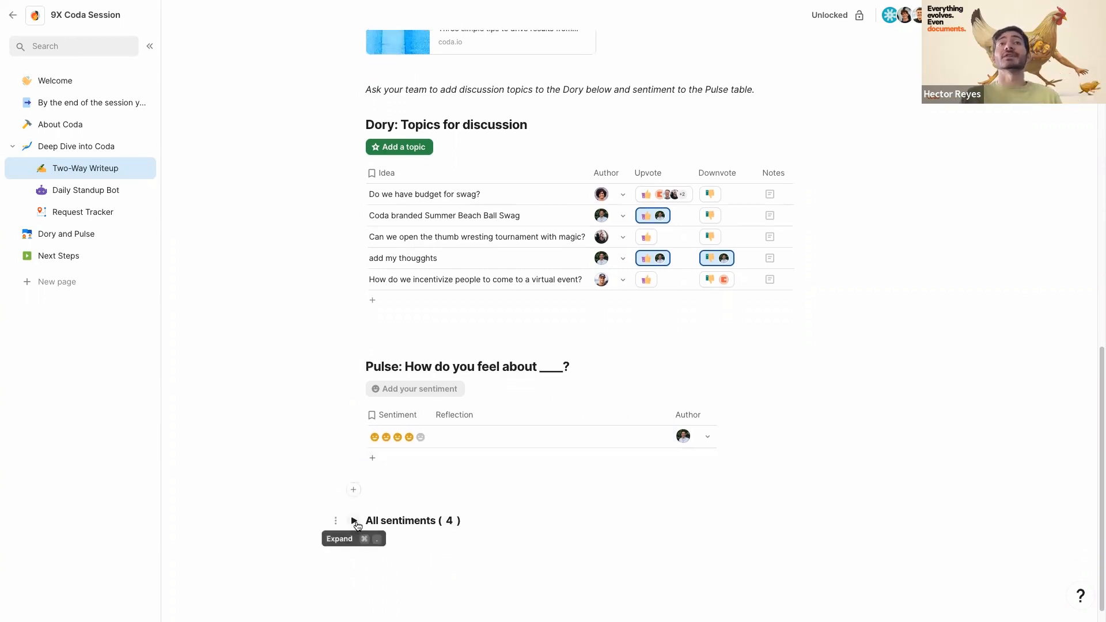
{"action": "left_click", "coordinate": [356, 522]}
{"action": "scroll", "coordinate": [484, 507], "scroll_direction": "down", "scroll_amount": 1}
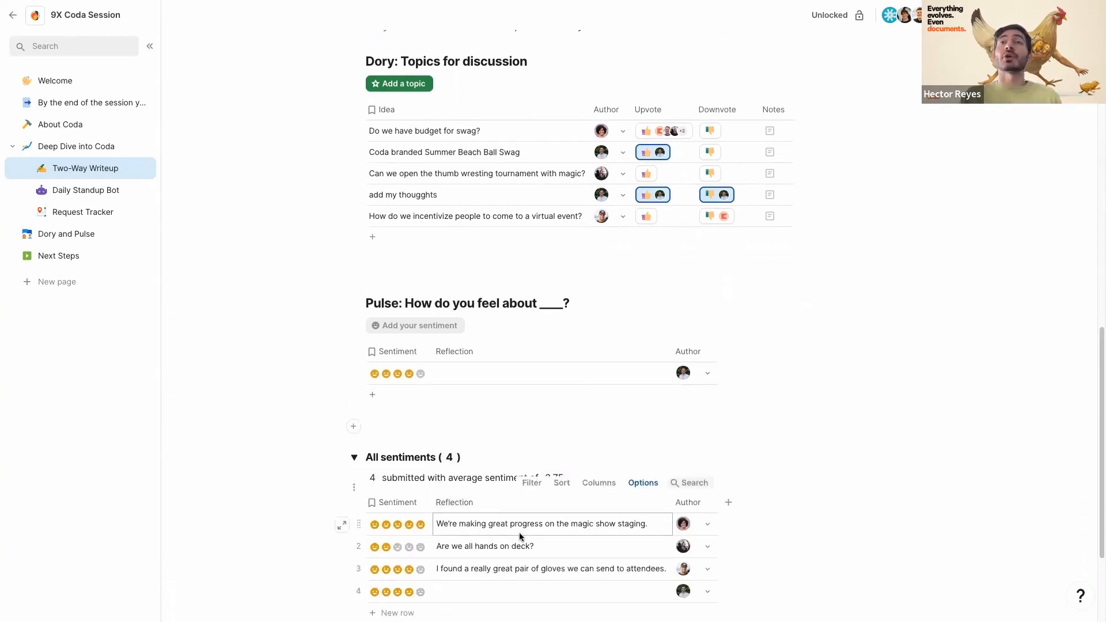
{"action": "scroll", "coordinate": [519, 532], "scroll_direction": "down", "scroll_amount": 1}
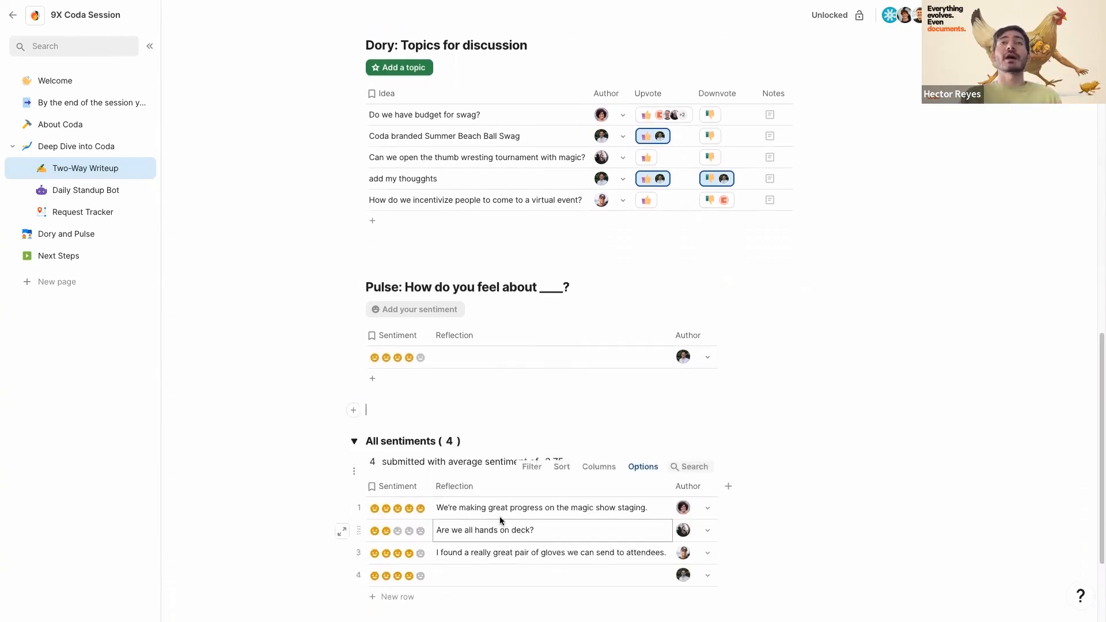
{"action": "left_click", "coordinate": [355, 447]}
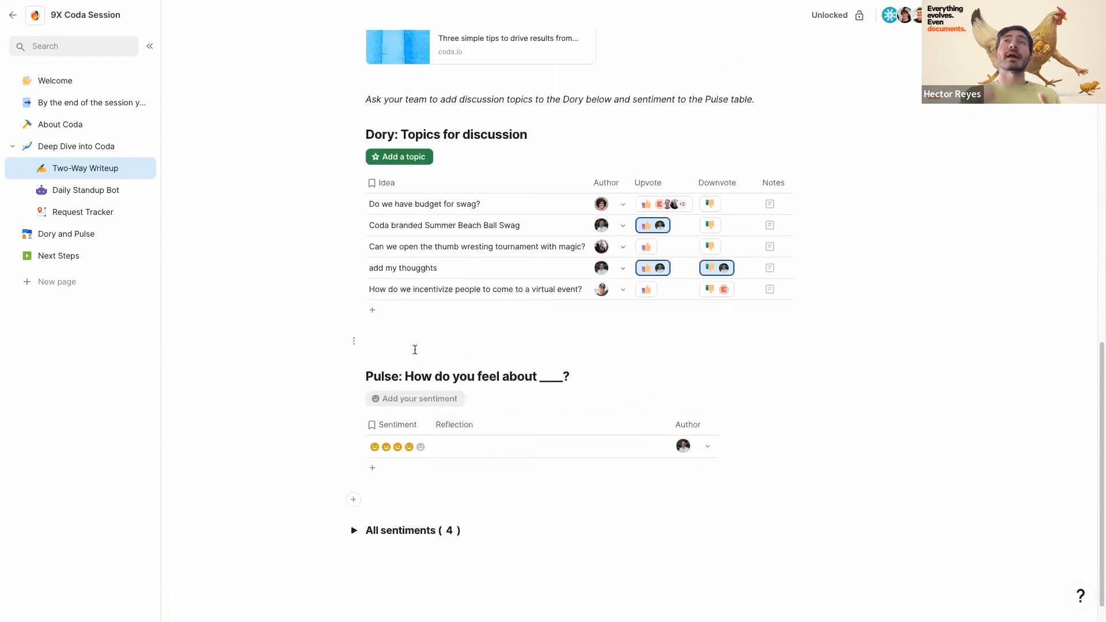
{"action": "scroll", "coordinate": [420, 340], "scroll_direction": "up", "scroll_amount": 1}
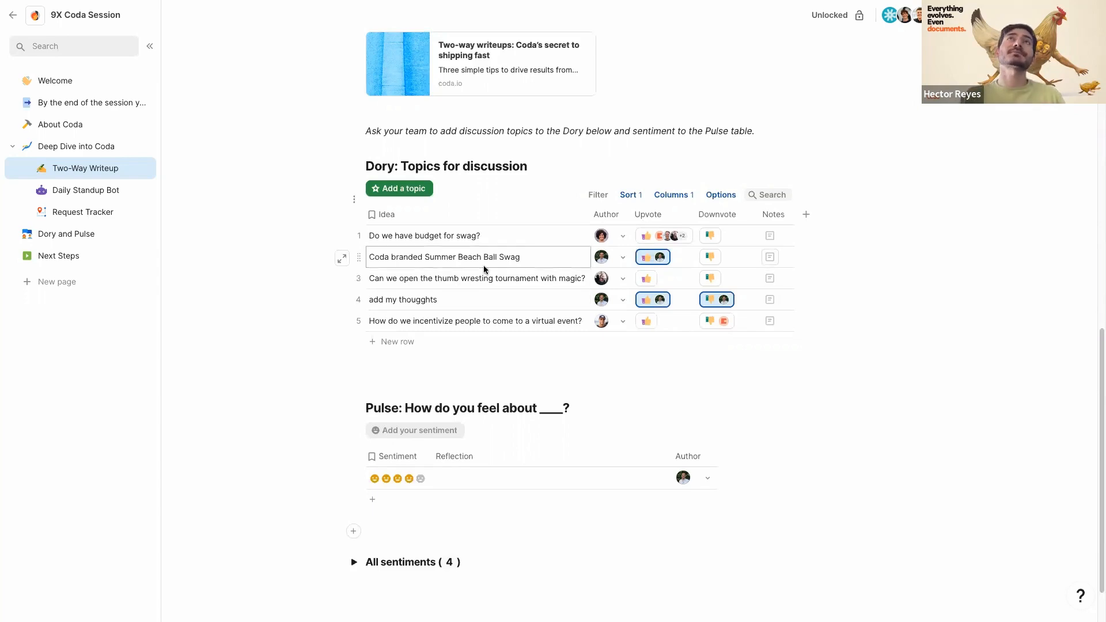
{"action": "scroll", "coordinate": [483, 265], "scroll_direction": "up", "scroll_amount": 15}
{"action": "scroll", "coordinate": [484, 265], "scroll_direction": "up", "scroll_amount": 3}
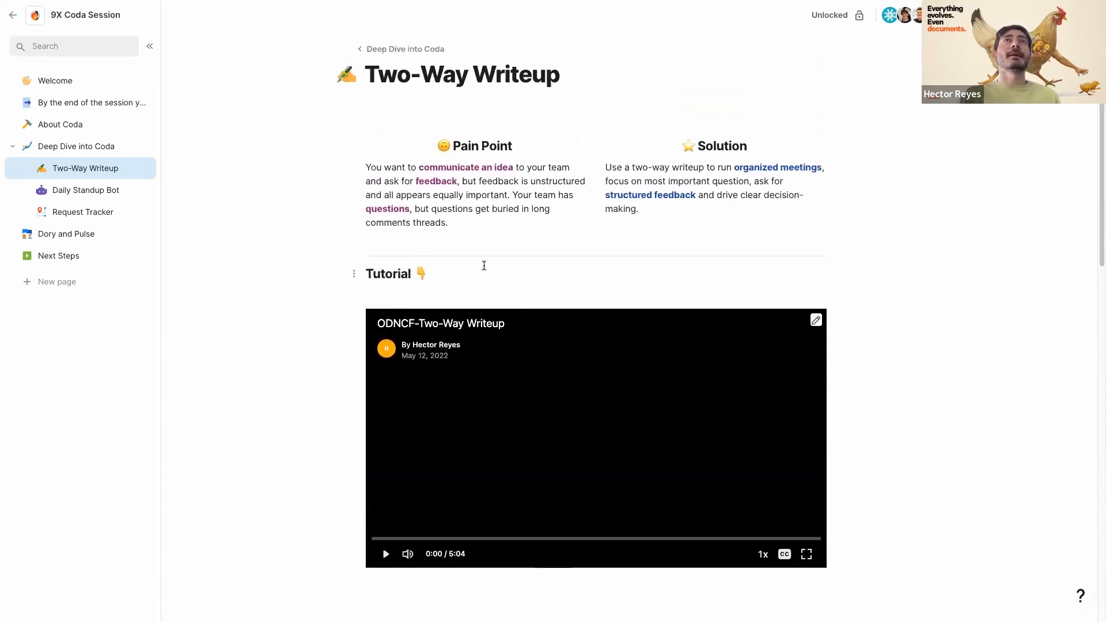
{"action": "scroll", "coordinate": [484, 265], "scroll_direction": "down", "scroll_amount": 8}
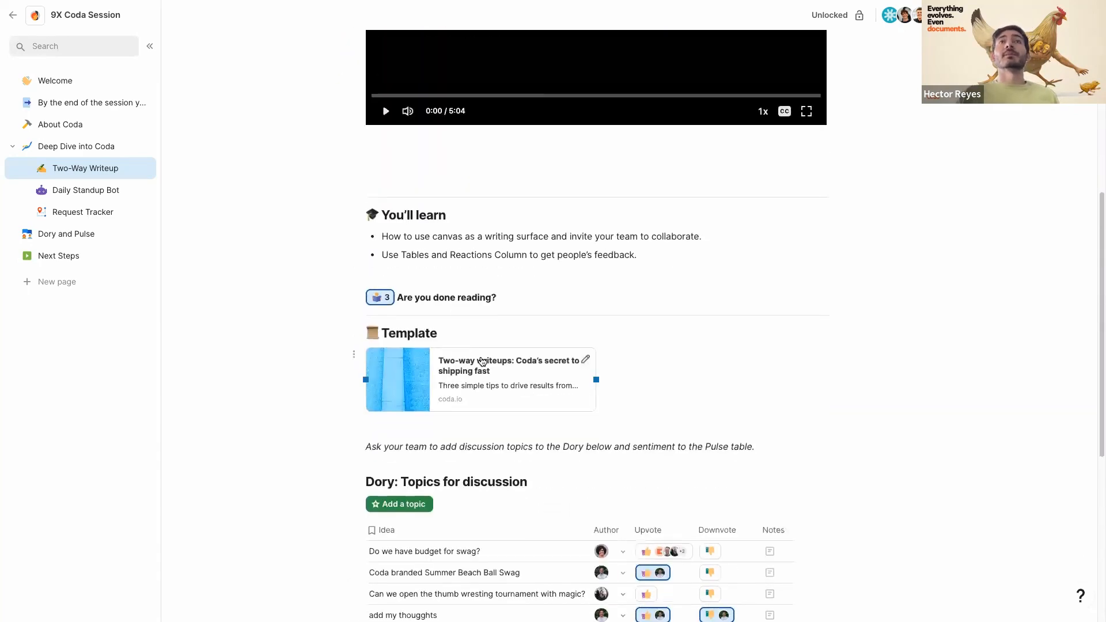
- Open the linked 'Two-way writeups: Coda's secret to shipping fast' article and scroll through it
{"action": "left_click", "coordinate": [480, 363]}
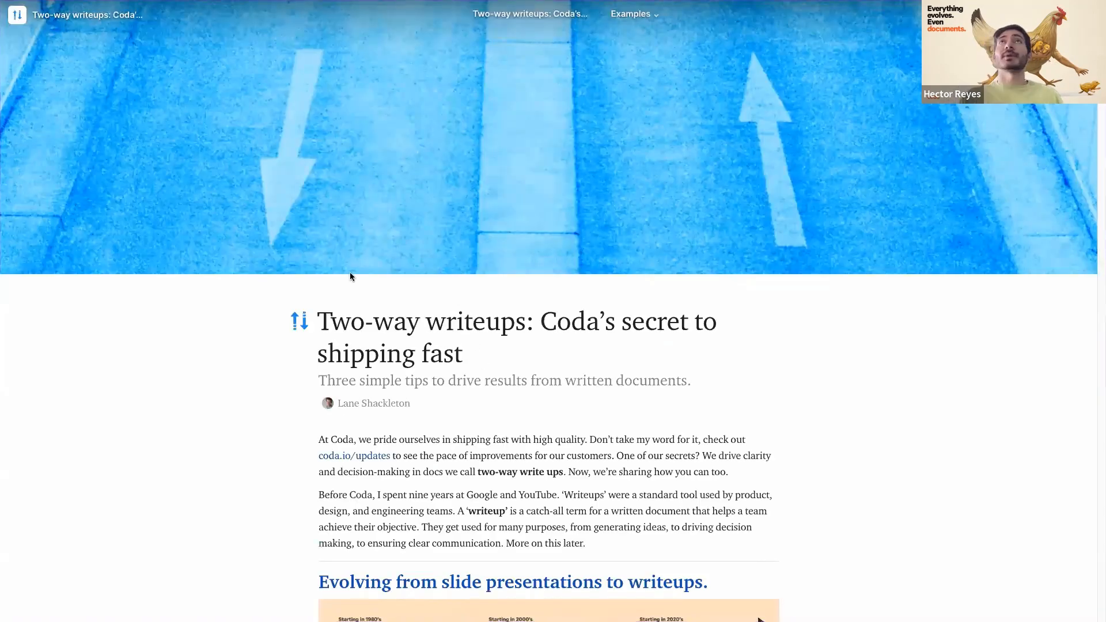
{"action": "scroll", "coordinate": [358, 389], "scroll_direction": "down", "scroll_amount": 5}
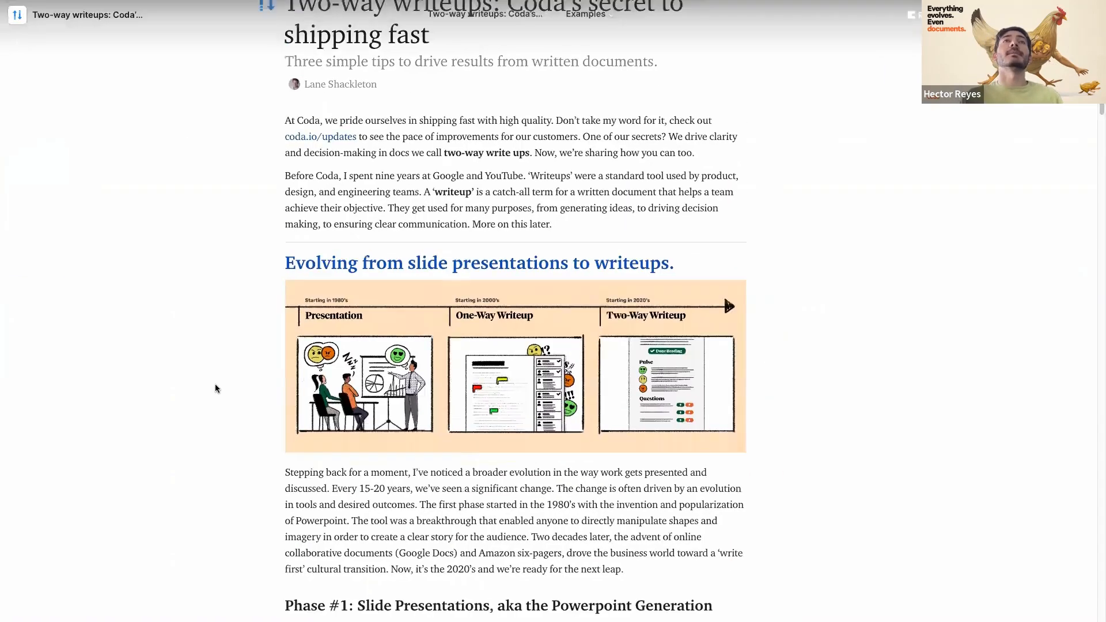
{"action": "scroll", "coordinate": [214, 388], "scroll_direction": "down", "scroll_amount": 1}
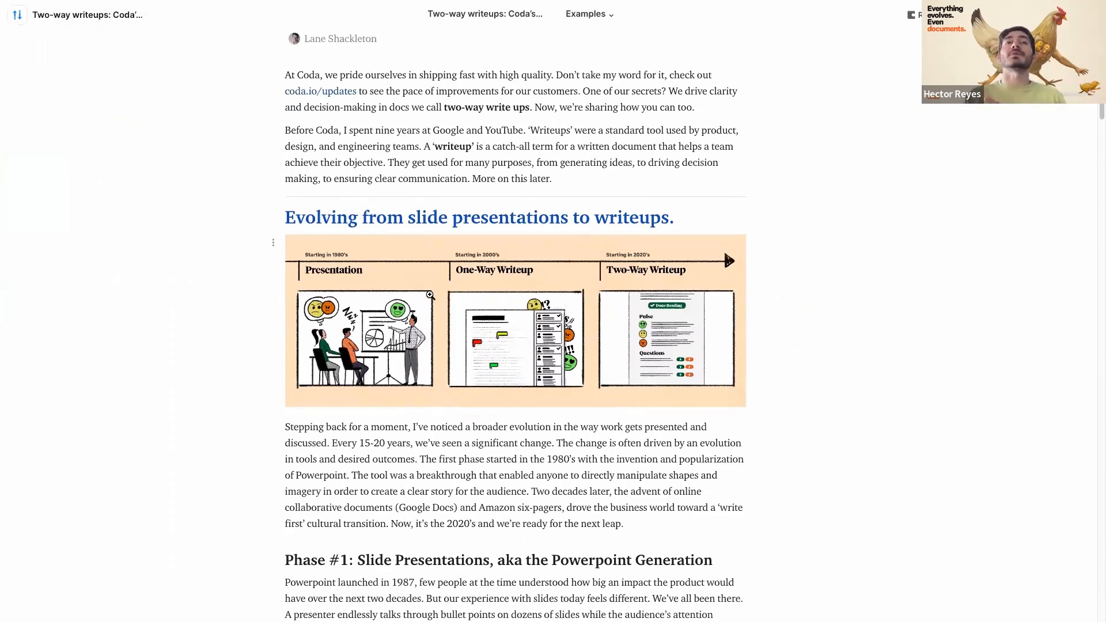
{"action": "scroll", "coordinate": [430, 295], "scroll_direction": "down", "scroll_amount": 3}
{"action": "scroll", "coordinate": [602, 143], "scroll_direction": "up", "scroll_amount": 10}
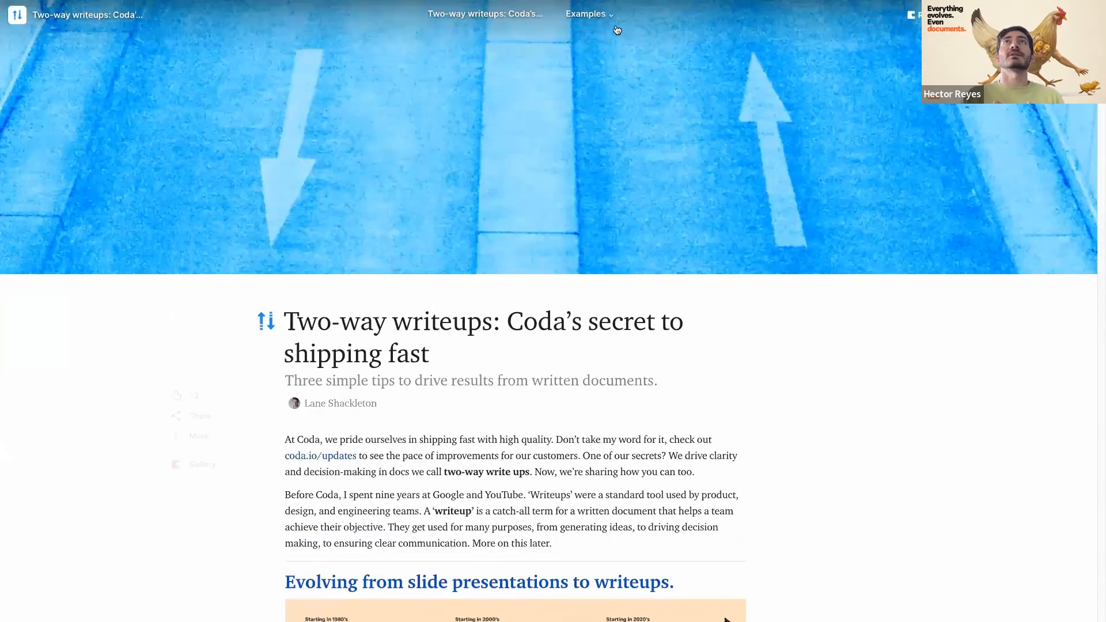
- Preview the Example: Slide + Writeups page, then return to the article
{"action": "left_click", "coordinate": [599, 14]}
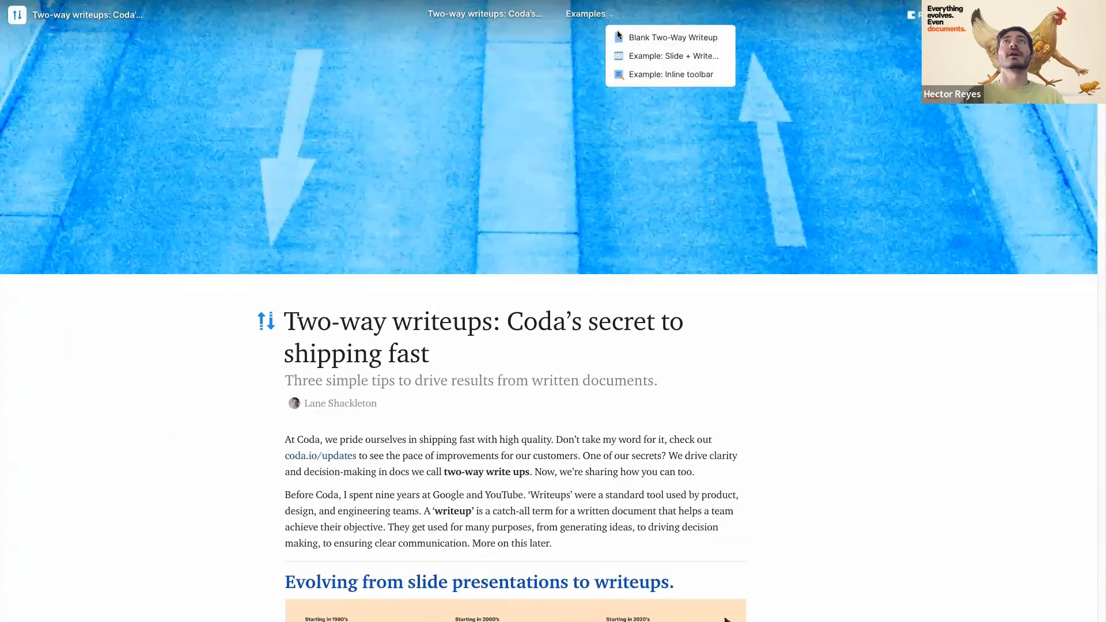
{"action": "left_click", "coordinate": [638, 58]}
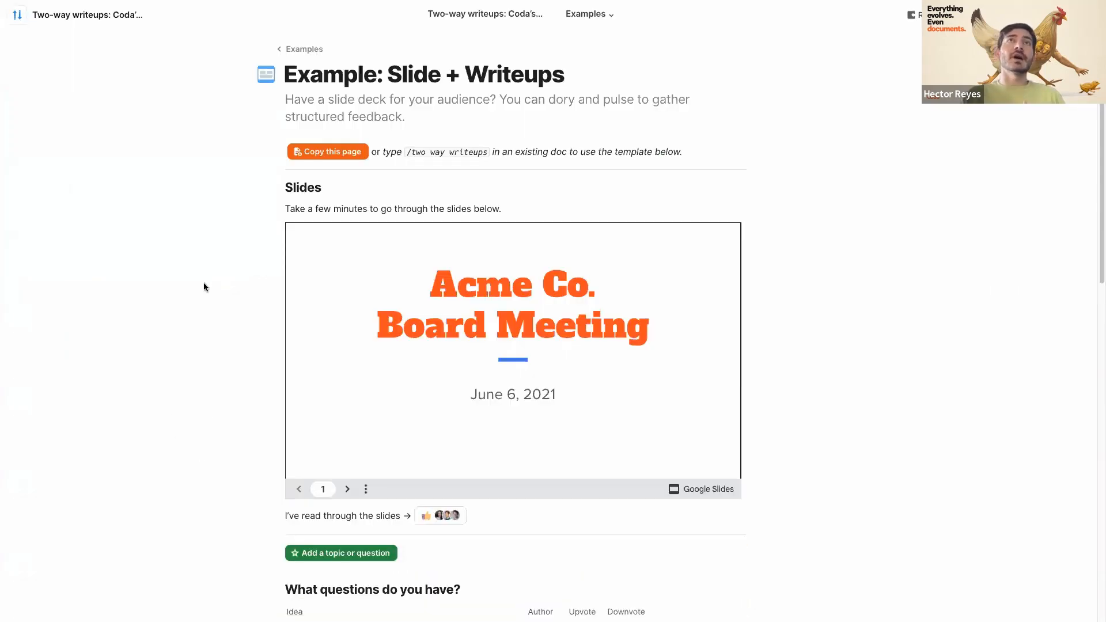
{"action": "scroll", "coordinate": [208, 431], "scroll_direction": "down", "scroll_amount": 1}
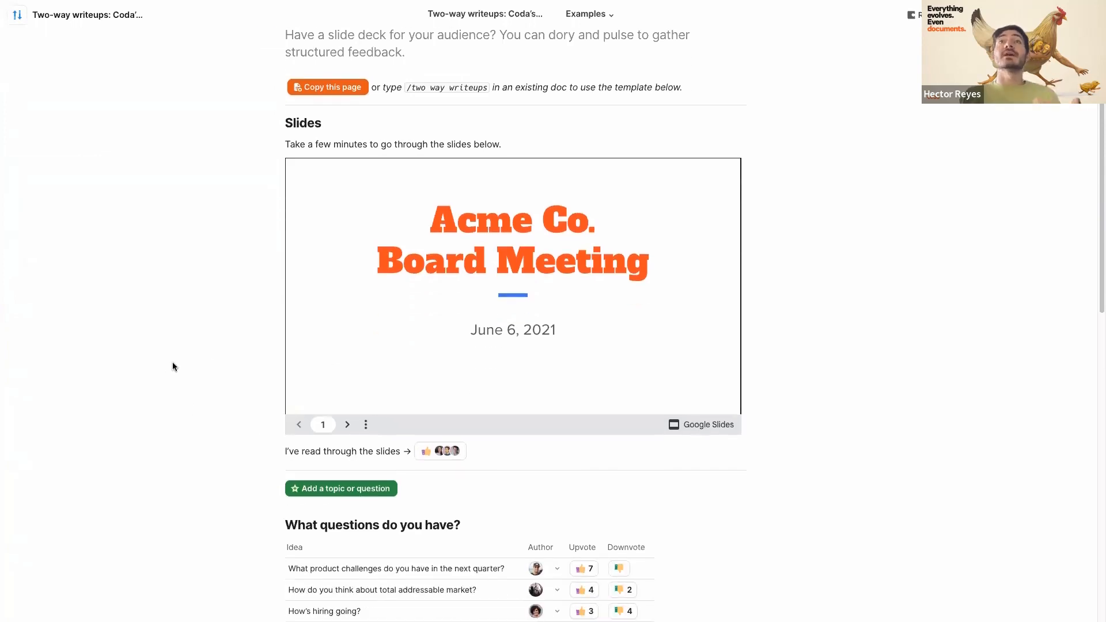
{"action": "scroll", "coordinate": [171, 366], "scroll_direction": "down", "scroll_amount": 4}
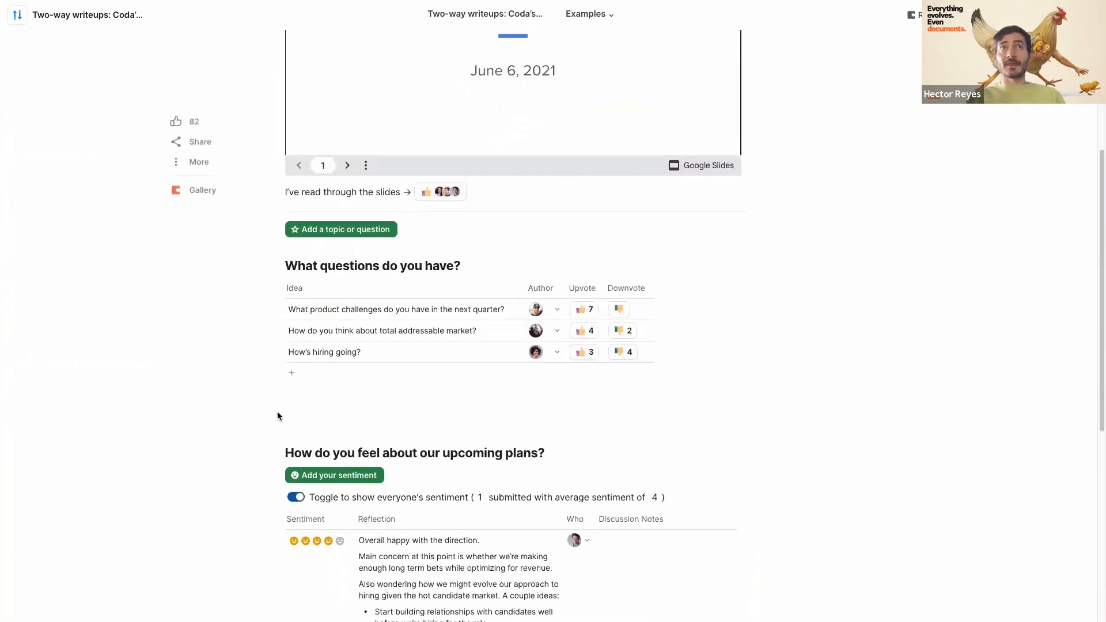
{"action": "scroll", "coordinate": [278, 415], "scroll_direction": "down", "scroll_amount": 1}
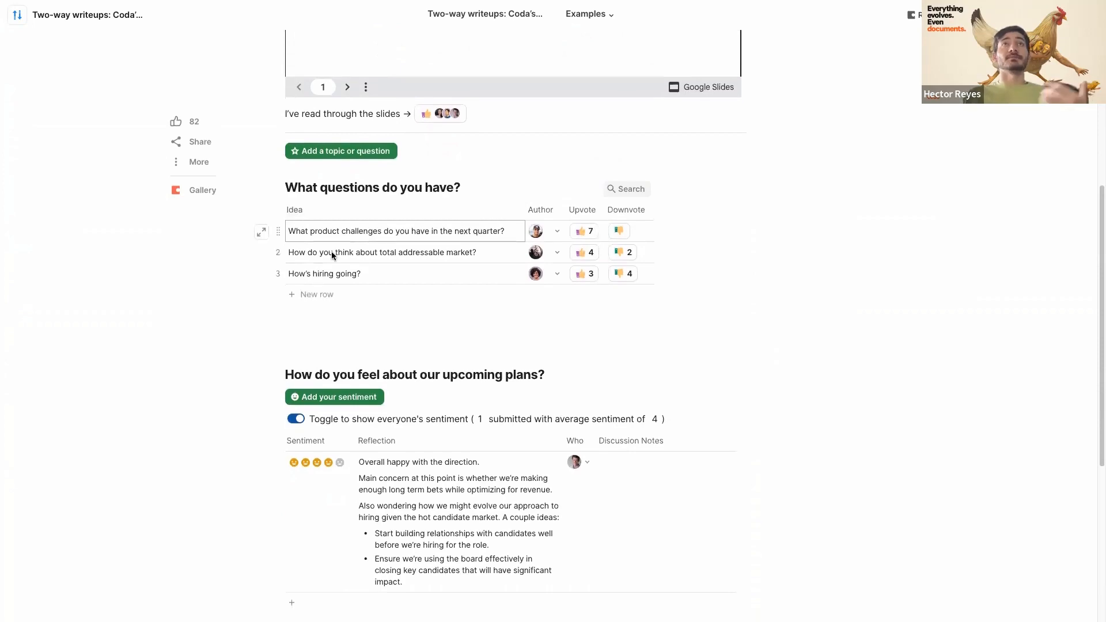
{"action": "scroll", "coordinate": [333, 255], "scroll_direction": "down", "scroll_amount": 1}
{"action": "scroll", "coordinate": [337, 251], "scroll_direction": "up", "scroll_amount": 8}
{"action": "mouse_move", "coordinate": [2, 45]}
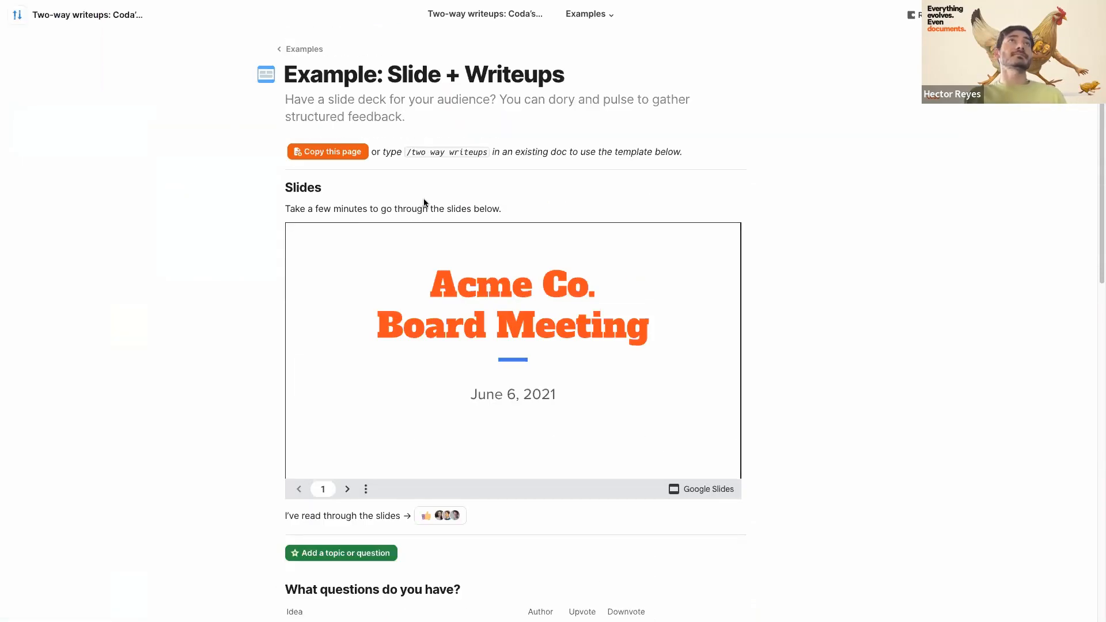
{"action": "key", "text": "super+bracketleft"}
- Reload the page, then go through Dory and Pulse to its Daily Standup Bot page
{"action": "mouse_move", "coordinate": [2, 115]}
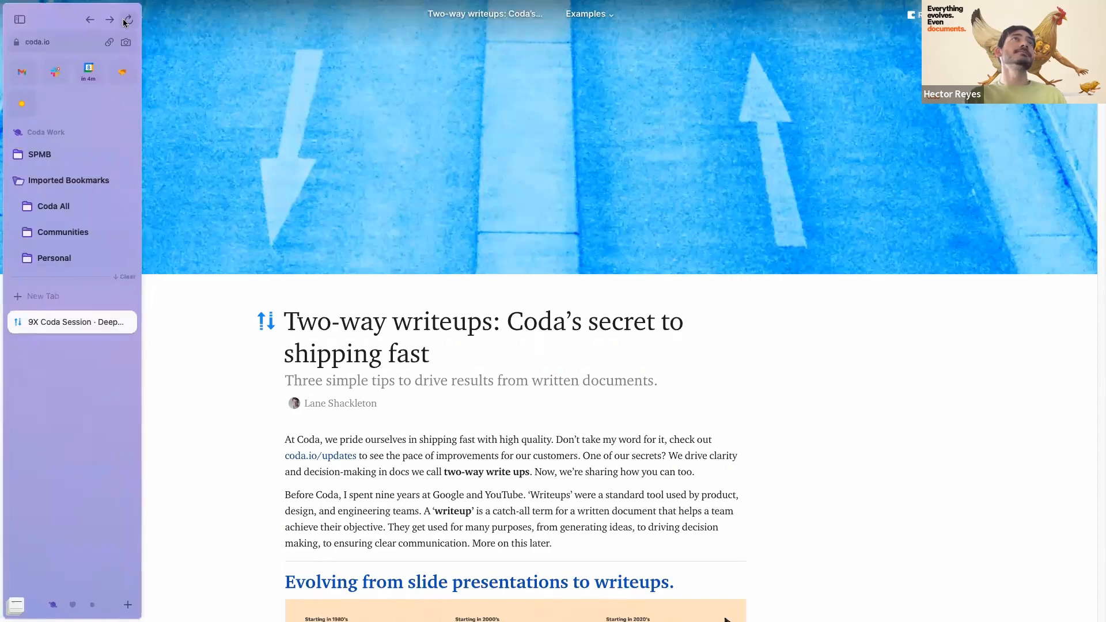
{"action": "left_click", "coordinate": [127, 20]}
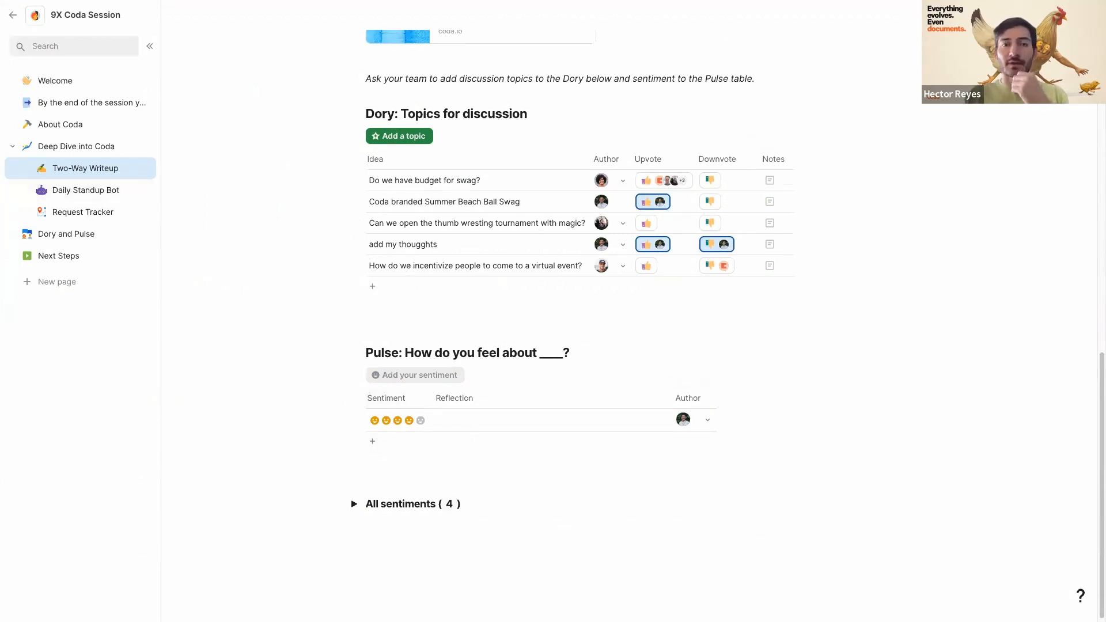
{"action": "left_click", "coordinate": [81, 232]}
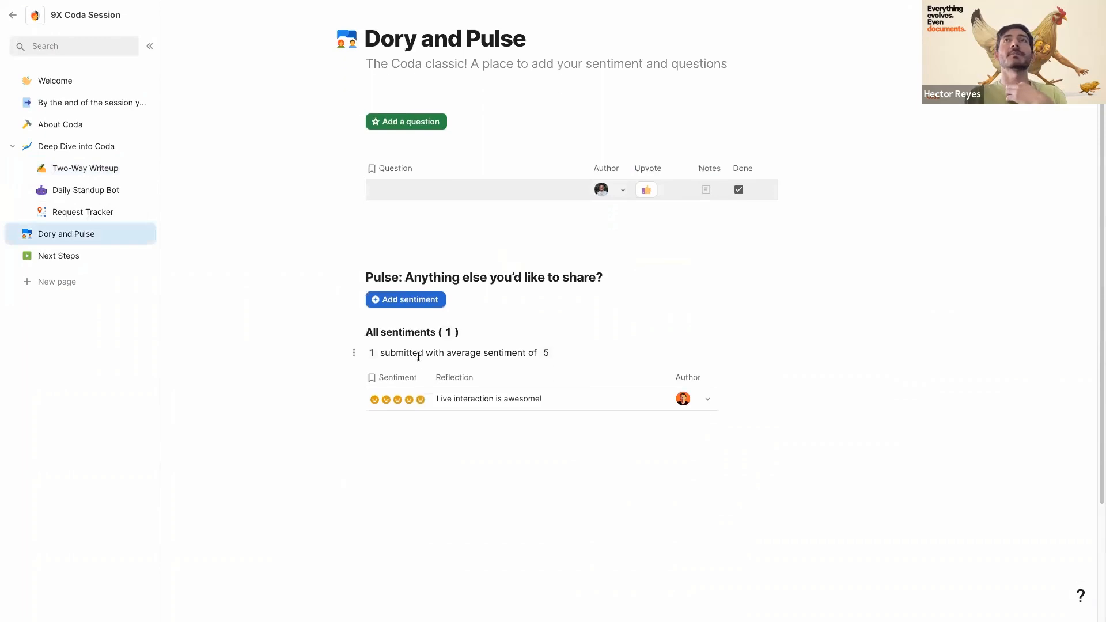
{"action": "left_click", "coordinate": [90, 187]}
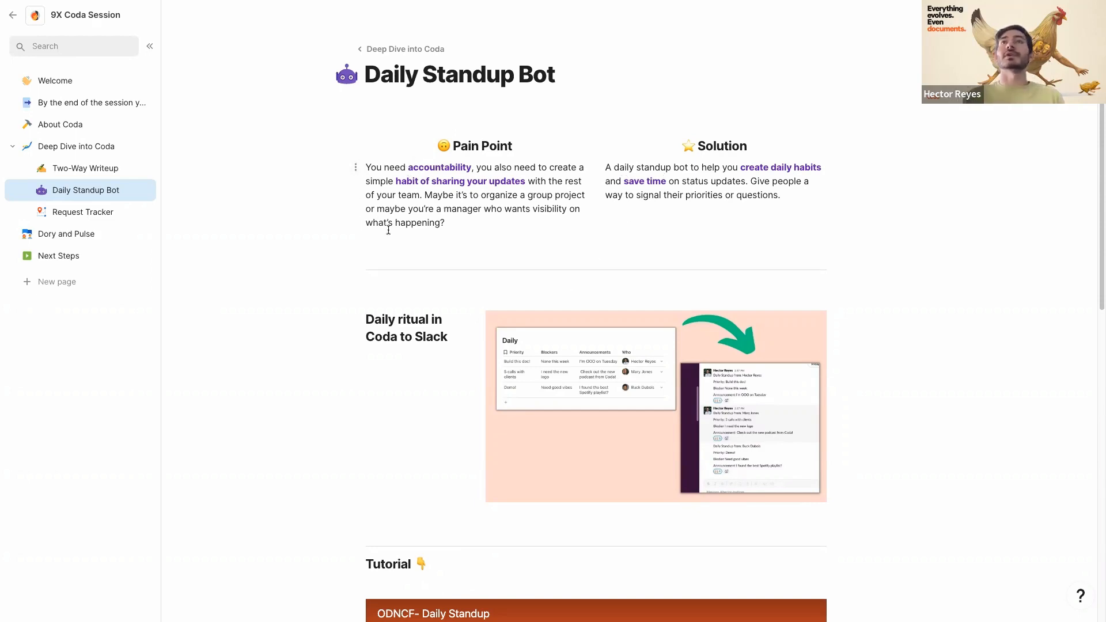
{"action": "scroll", "coordinate": [386, 234], "scroll_direction": "down", "scroll_amount": 2}
{"action": "scroll", "coordinate": [386, 239], "scroll_direction": "up", "scroll_amount": 2}
{"action": "scroll", "coordinate": [386, 239], "scroll_direction": "down", "scroll_amount": 6}
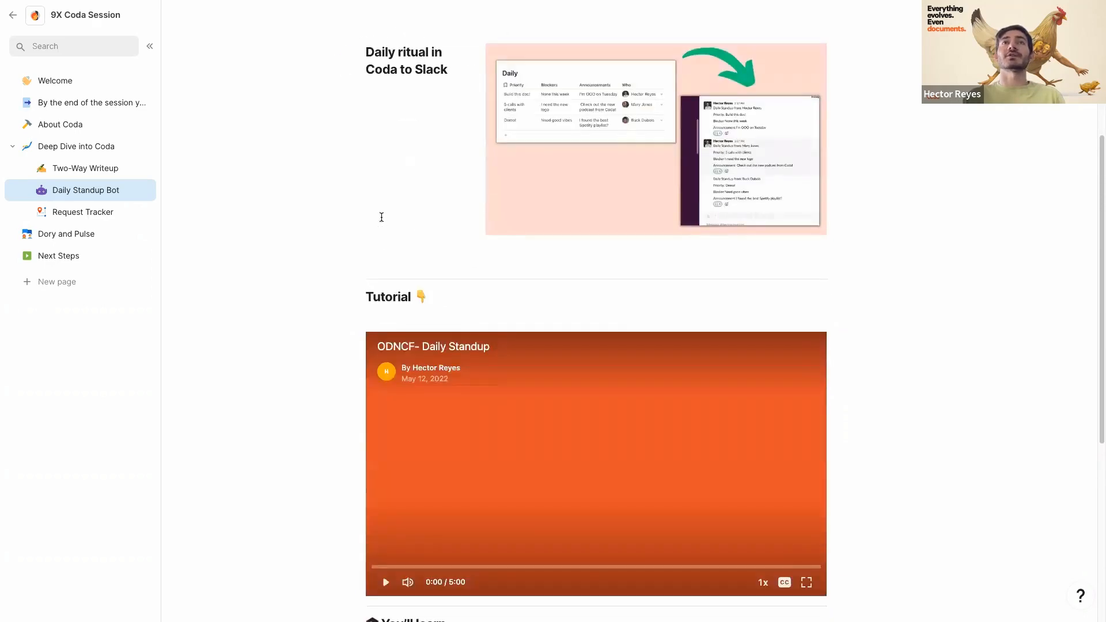
{"action": "scroll", "coordinate": [381, 217], "scroll_direction": "up", "scroll_amount": 6}
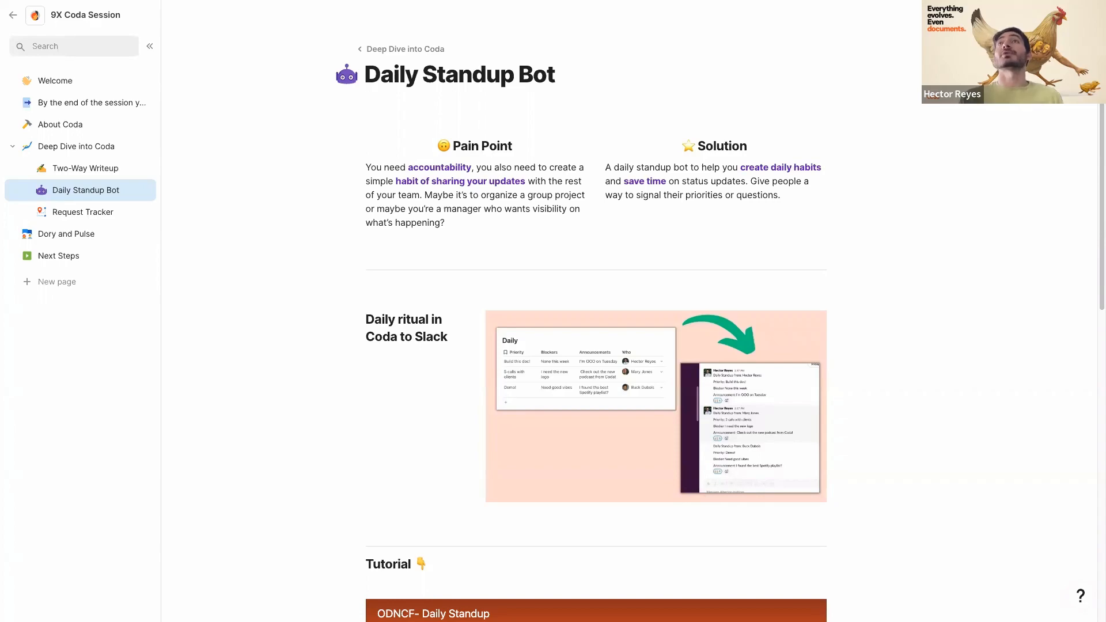
{"action": "scroll", "coordinate": [351, 298], "scroll_direction": "down", "scroll_amount": 1}
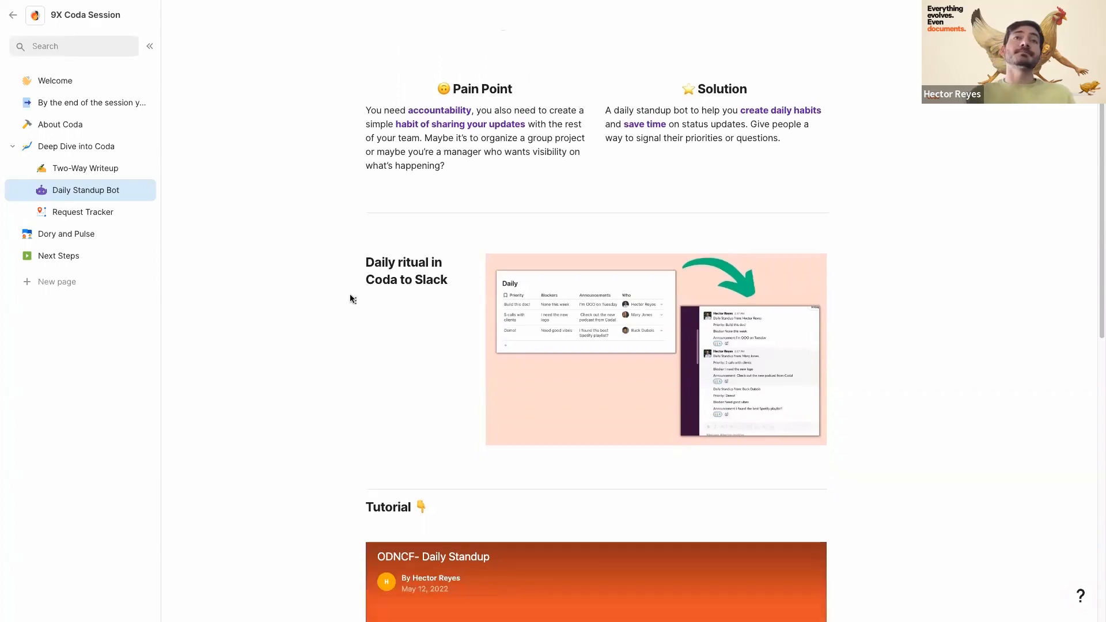
{"action": "scroll", "coordinate": [331, 298], "scroll_direction": "down", "scroll_amount": 8}
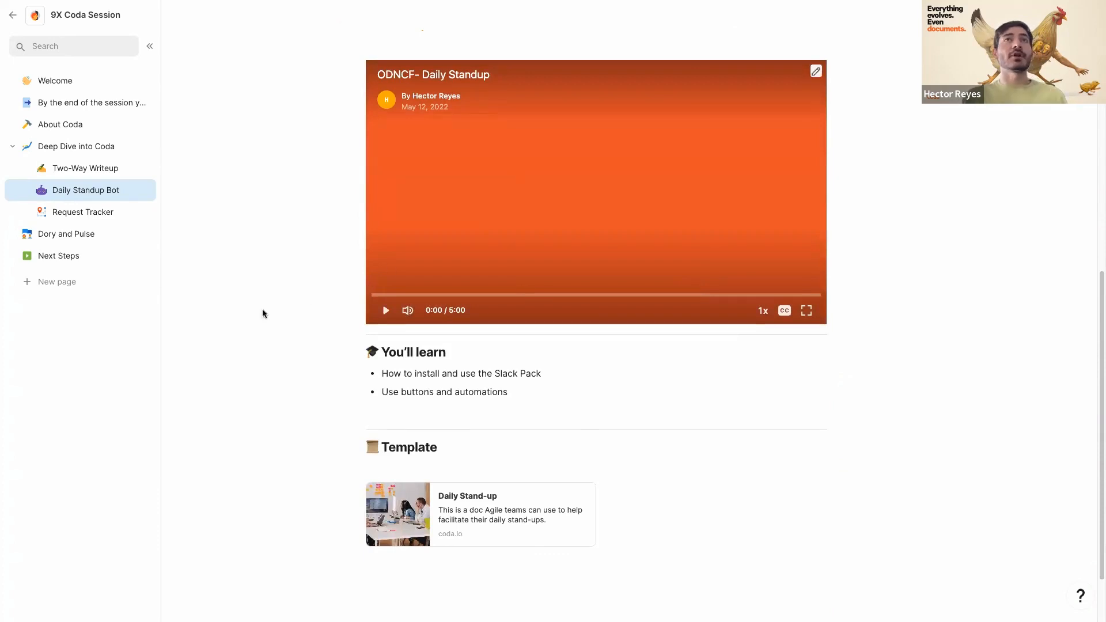
{"action": "scroll", "coordinate": [263, 311], "scroll_direction": "up", "scroll_amount": 9}
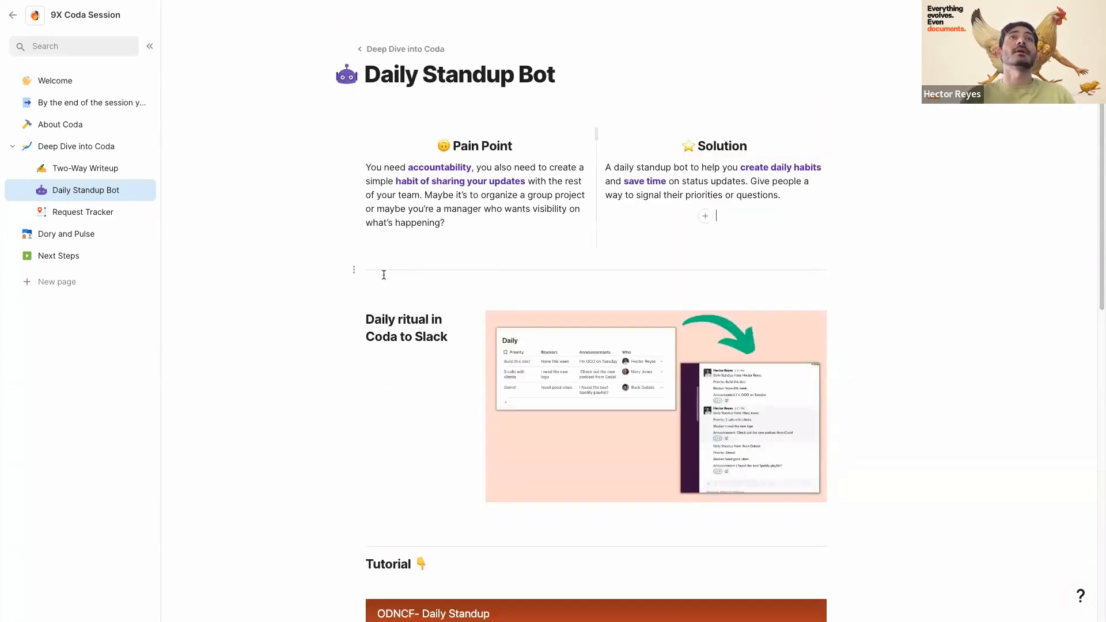
- Start a new doc at coda.new, title it 'Standup Bot' and begin its body
{"action": "key", "text": "super+t"}
{"action": "type", "text": "coda.new"}
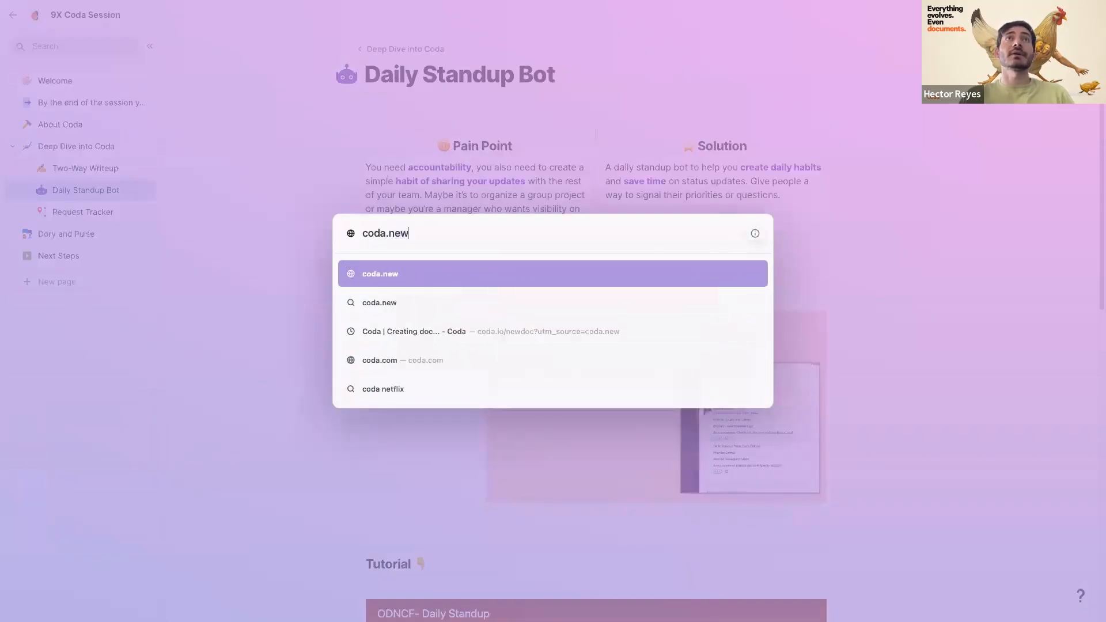
{"action": "key", "text": "Return"}
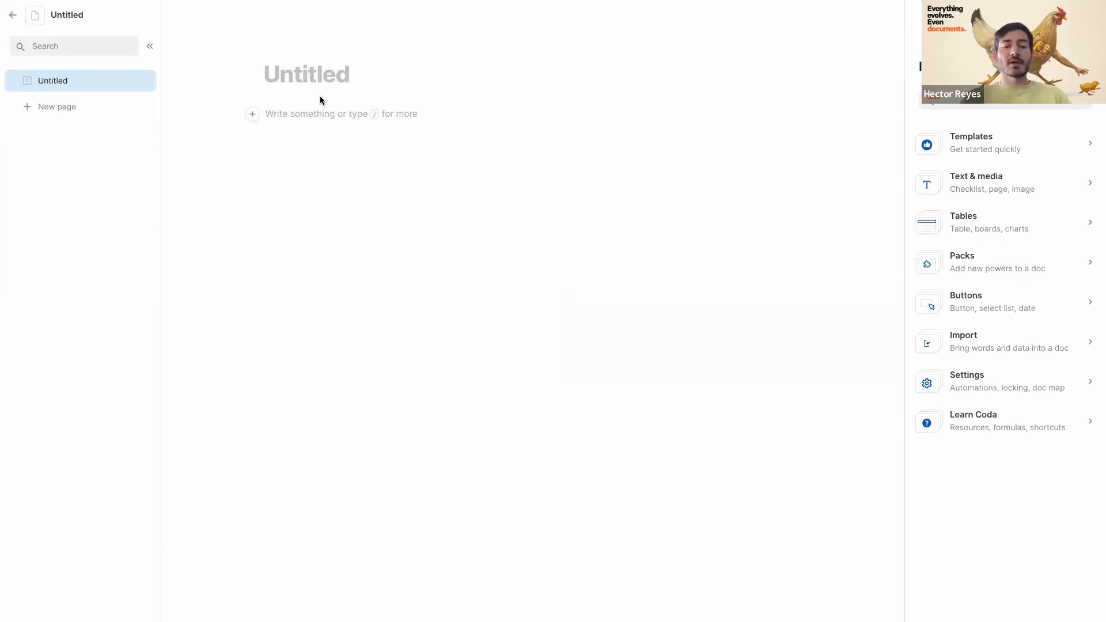
{"action": "type", "text": "Standup Bot"}
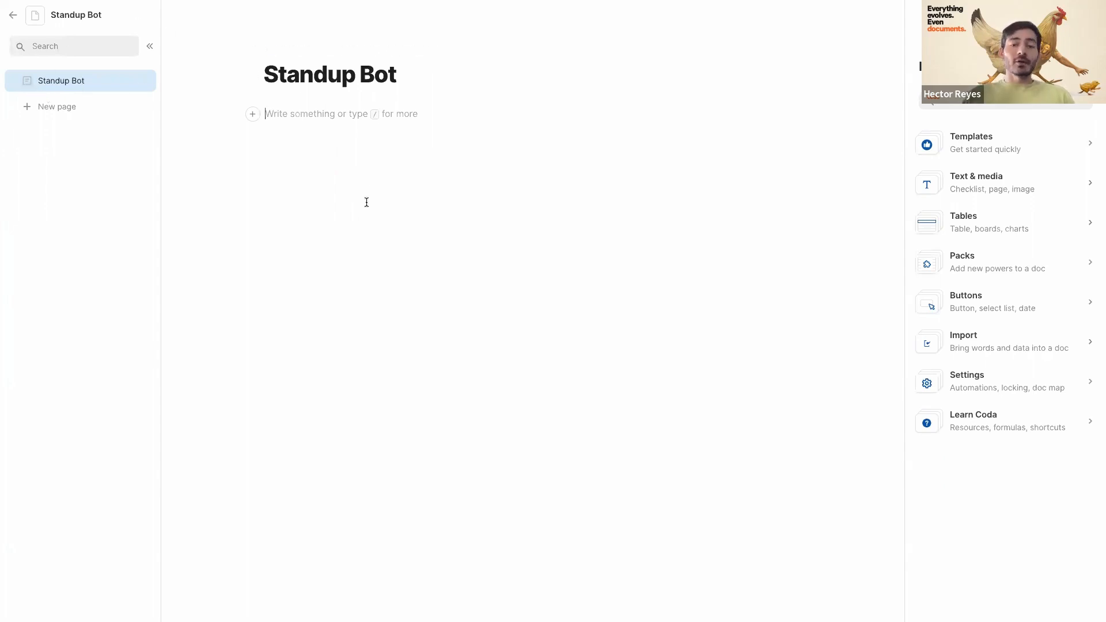
{"action": "key", "text": "Return"}
- Insert a blank table titled 'Updated' and rename its first two columns Priority and Blockers
{"action": "type", "text": "/blan"}
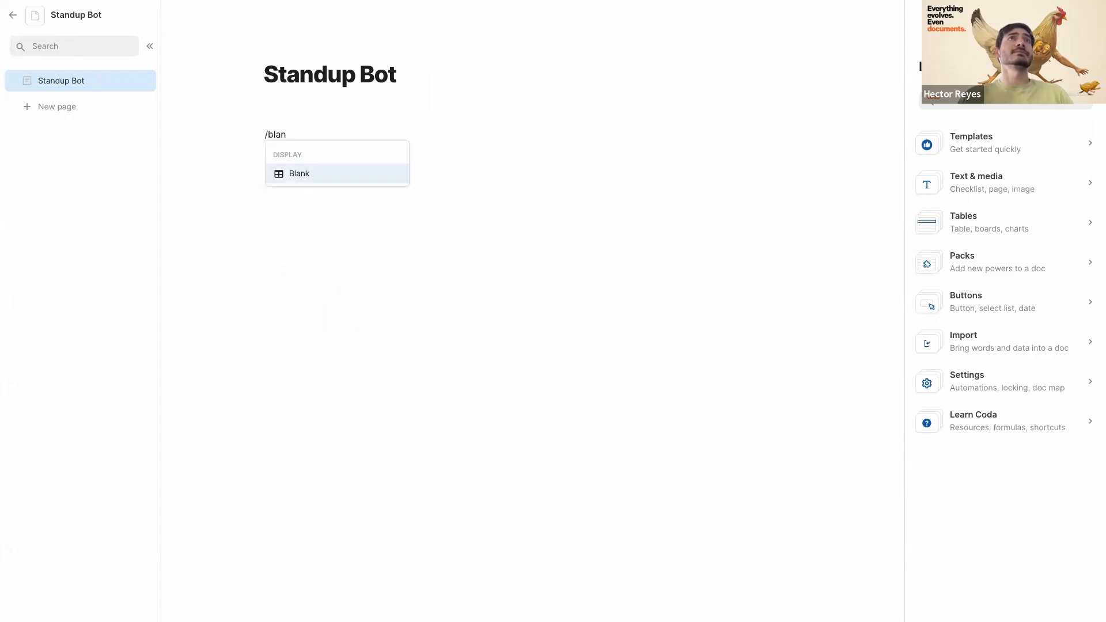
{"action": "key", "text": "Return"}
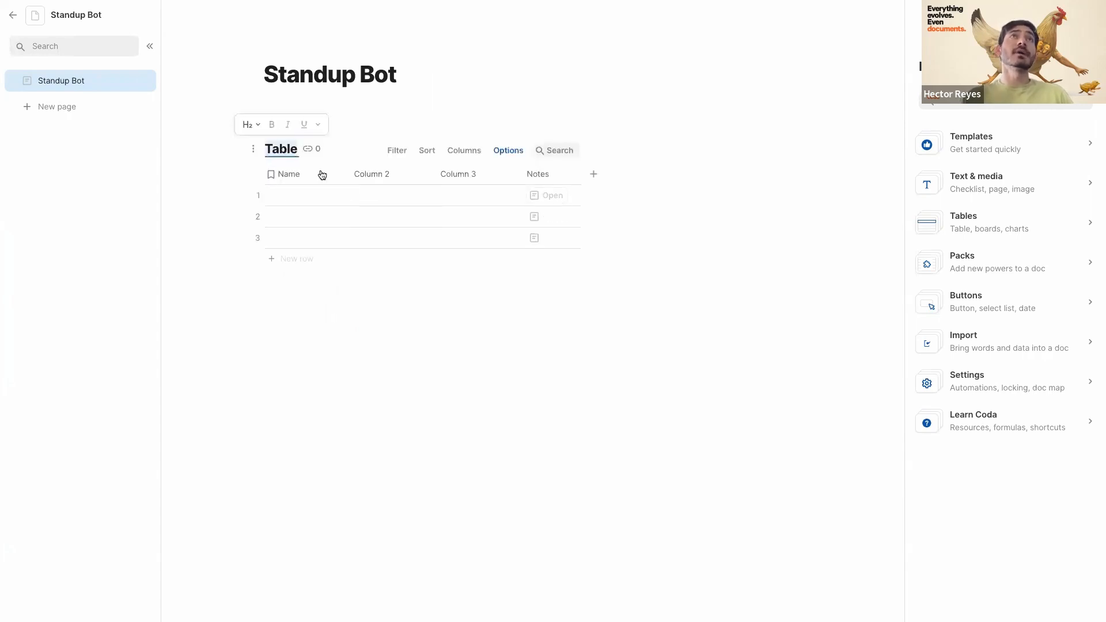
{"action": "type", "text": "Updated"}
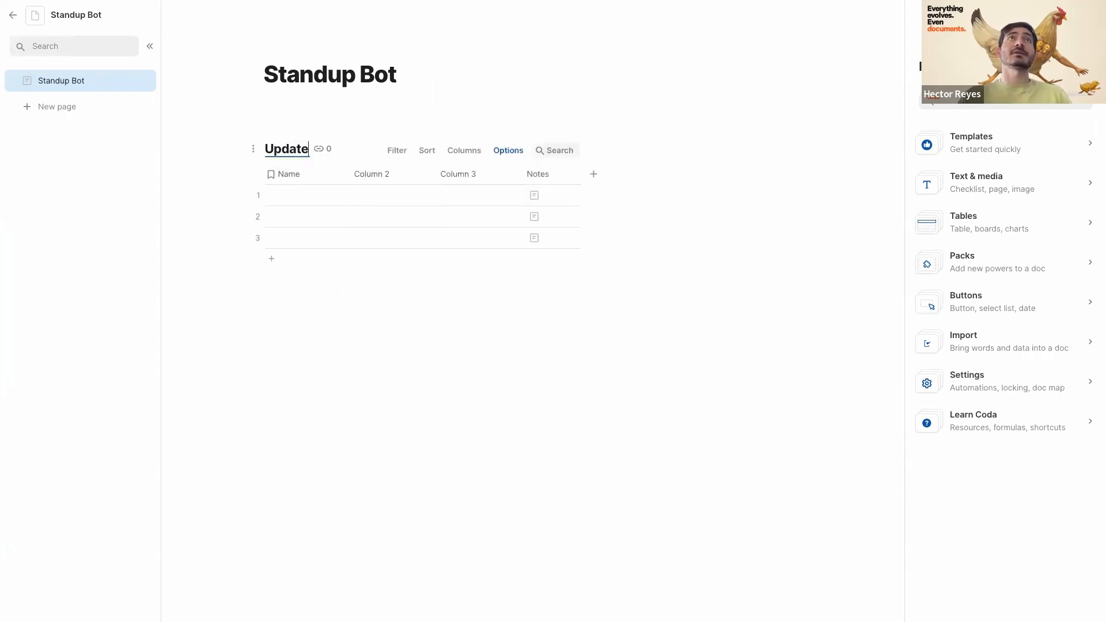
{"action": "left_click", "coordinate": [298, 185]}
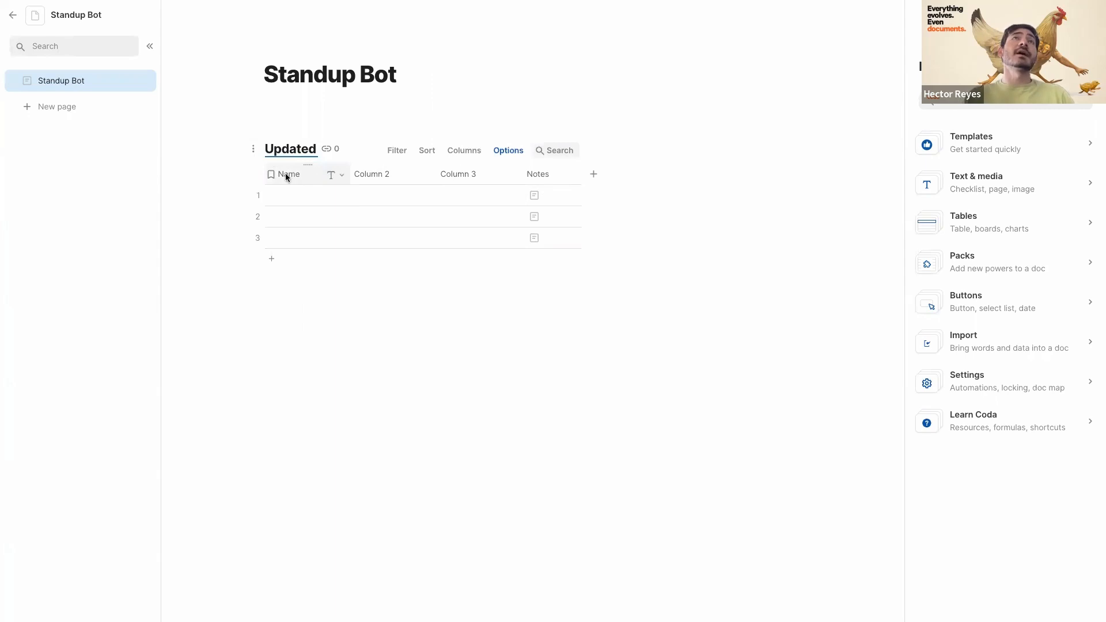
{"action": "left_click", "coordinate": [285, 173]}
{"action": "type", "text": "Priority"}
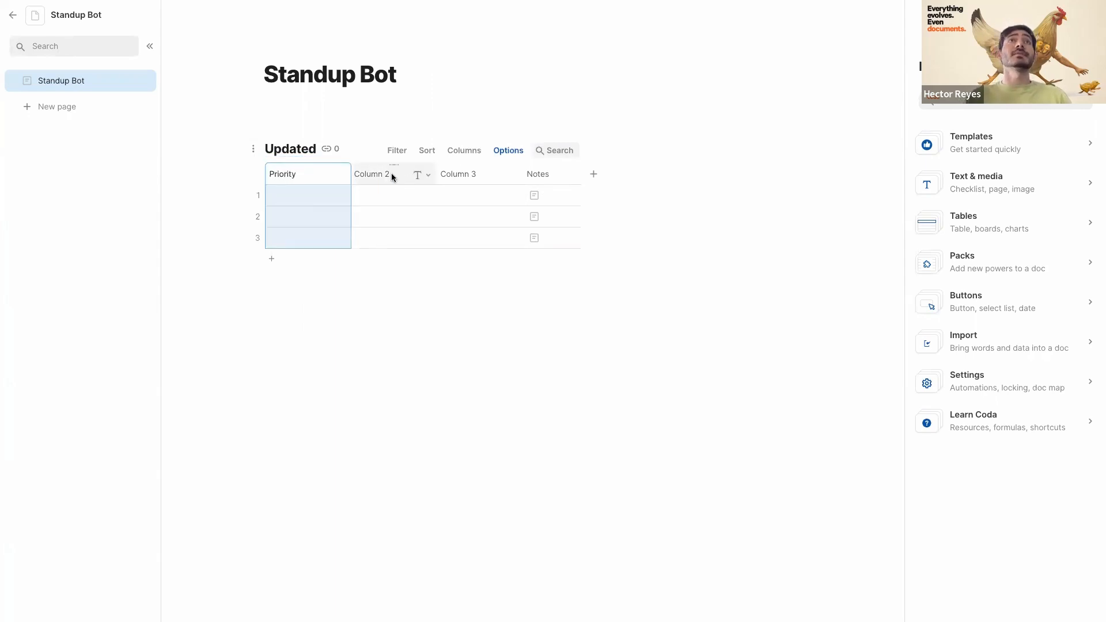
{"action": "left_click", "coordinate": [374, 173]}
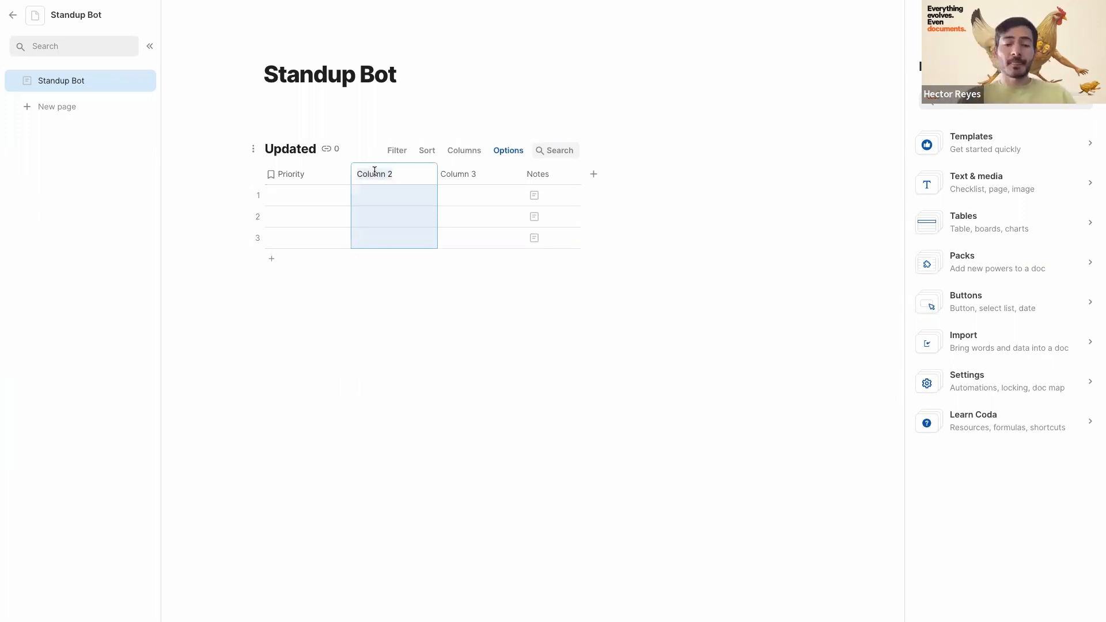
{"action": "type", "text": "Blockers"}
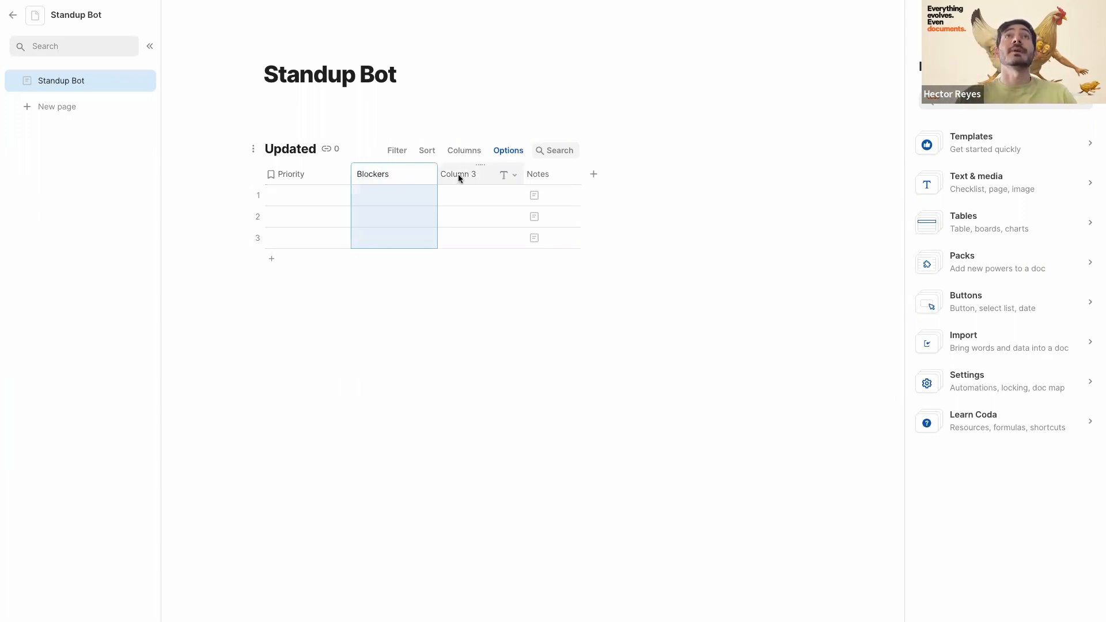
- Rename Column 3 to 'Updates'
{"action": "left_click", "coordinate": [459, 176]}
{"action": "left_click", "coordinate": [458, 174]}
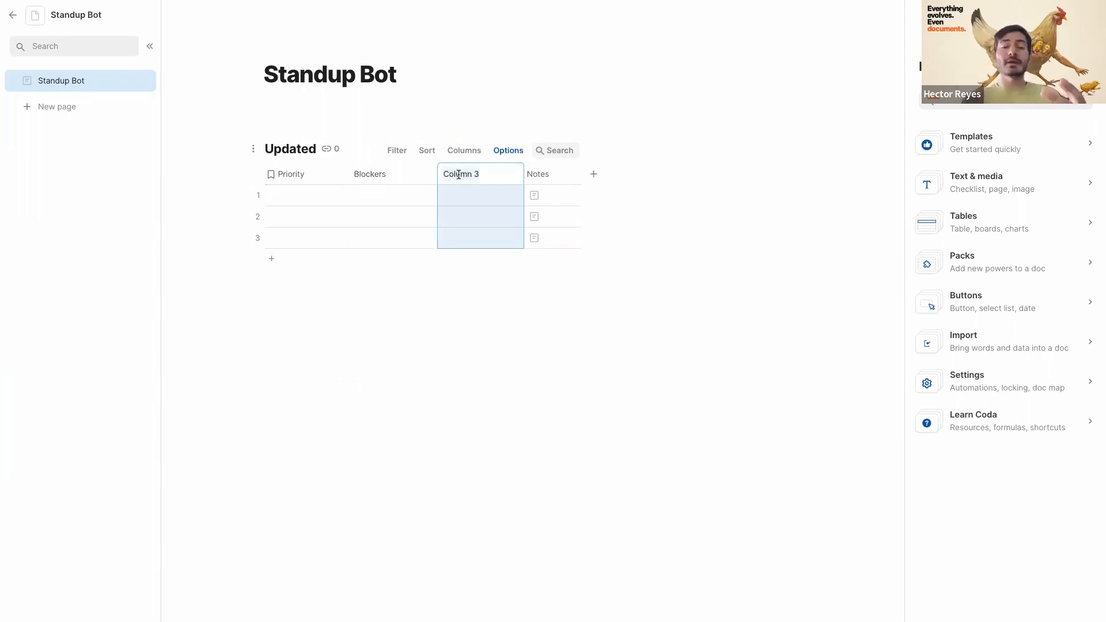
{"action": "type", "text": "Updated"}
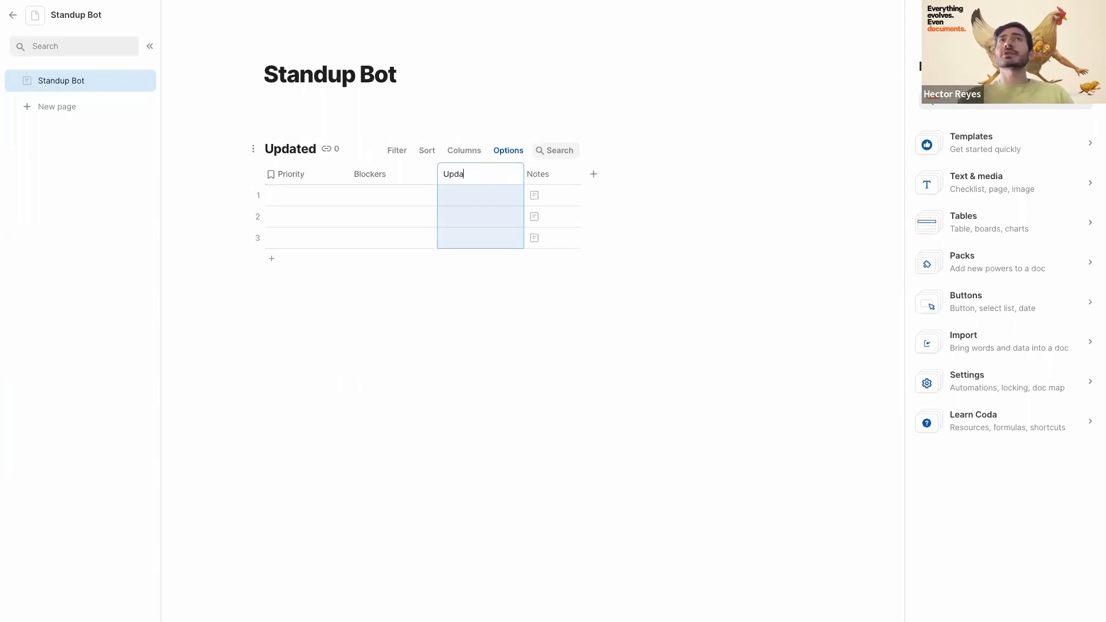
{"action": "left_click", "coordinate": [482, 203]}
{"action": "left_click", "coordinate": [473, 174]}
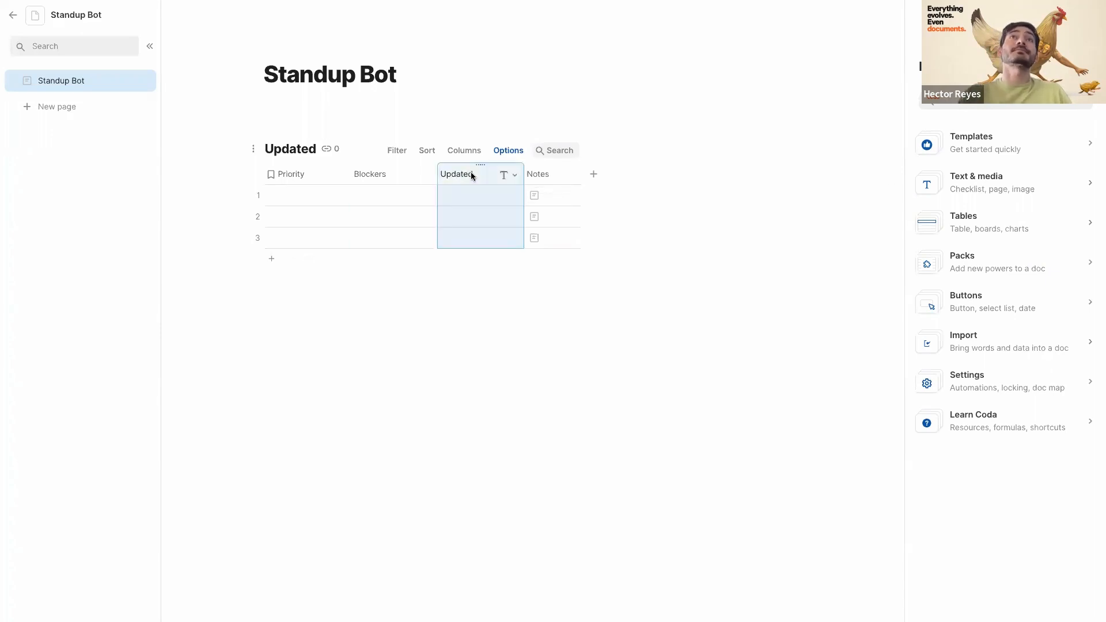
{"action": "left_click", "coordinate": [474, 174]}
{"action": "key", "text": "BackSpace"}
{"action": "type", "text": "s"}
{"action": "key", "text": "Return"}
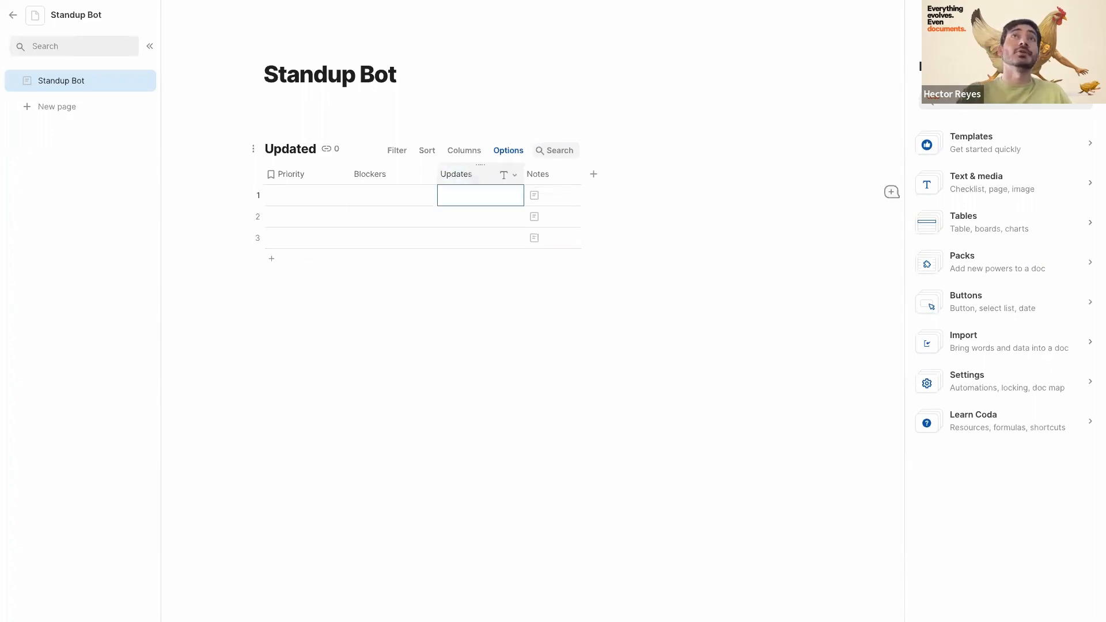
- Delete the Notes column, widen Updates, and remove the extra empty row
{"action": "left_click", "coordinate": [538, 175]}
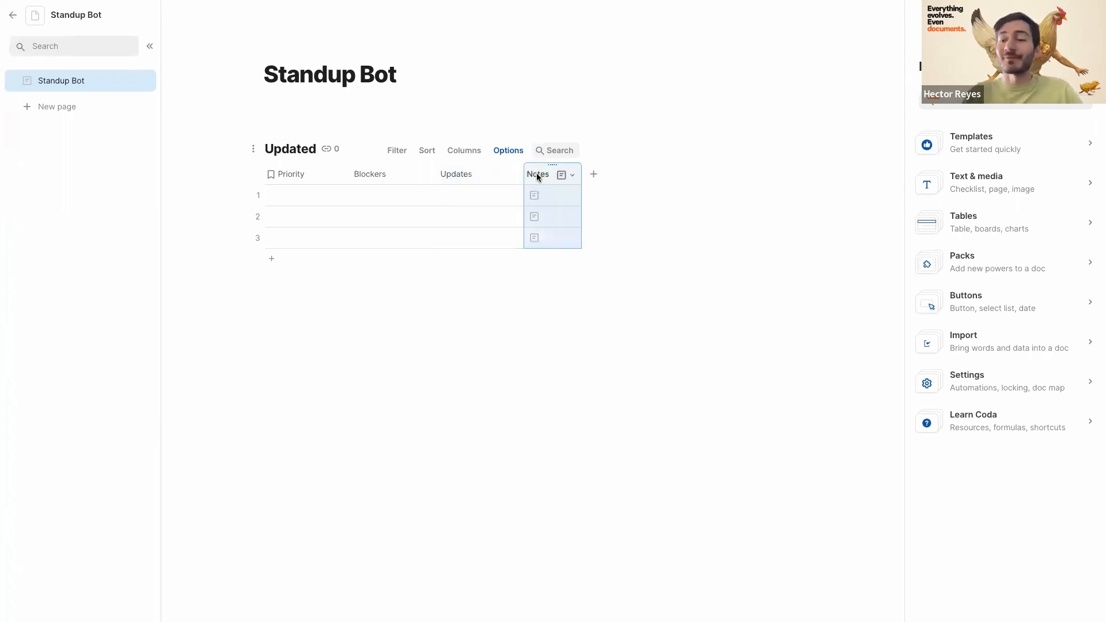
{"action": "key", "text": "Delete"}
{"action": "mouse_move", "coordinate": [523, 174]}
{"action": "left_mouse_down"}
{"action": "mouse_move", "coordinate": [628, 176]}
{"action": "mouse_move", "coordinate": [544, 173]}
{"action": "left_mouse_up"}
{"action": "left_click", "coordinate": [296, 199]}
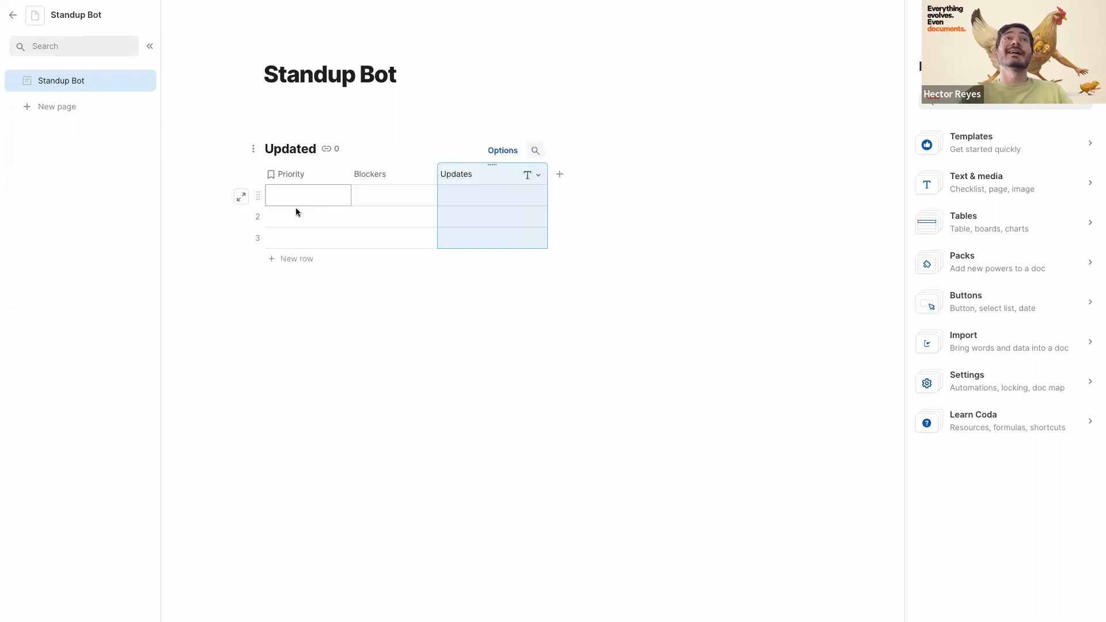
{"action": "left_click", "coordinate": [260, 216]}
{"action": "key", "text": "Delete"}
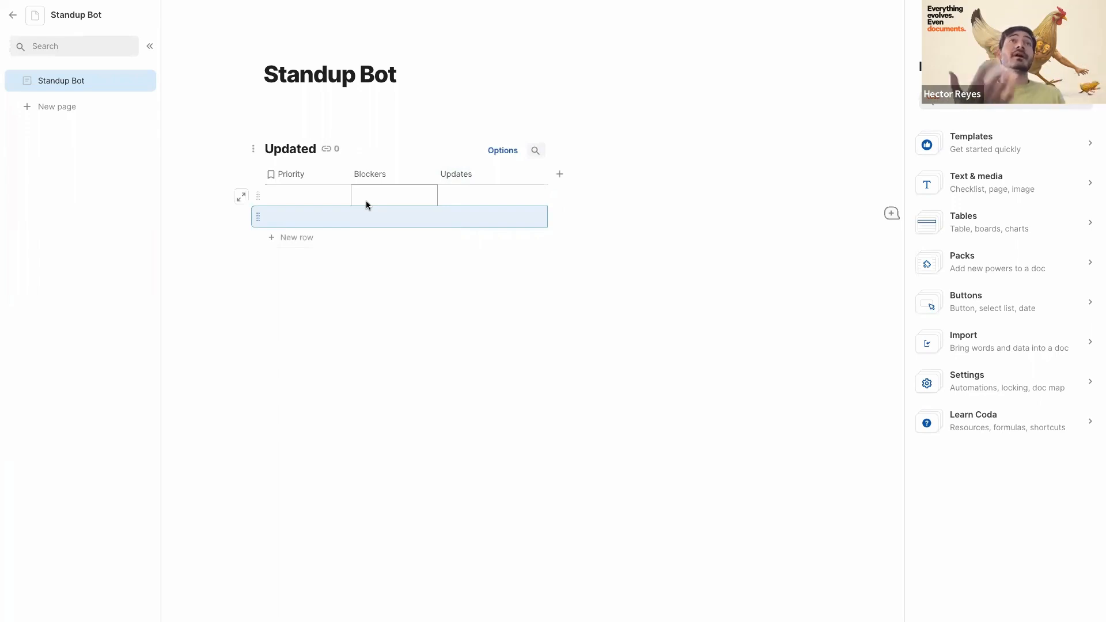
- Add a new column named 'Who' and set its type to People
{"action": "left_click", "coordinate": [560, 170]}
{"action": "key", "text": "Escape"}
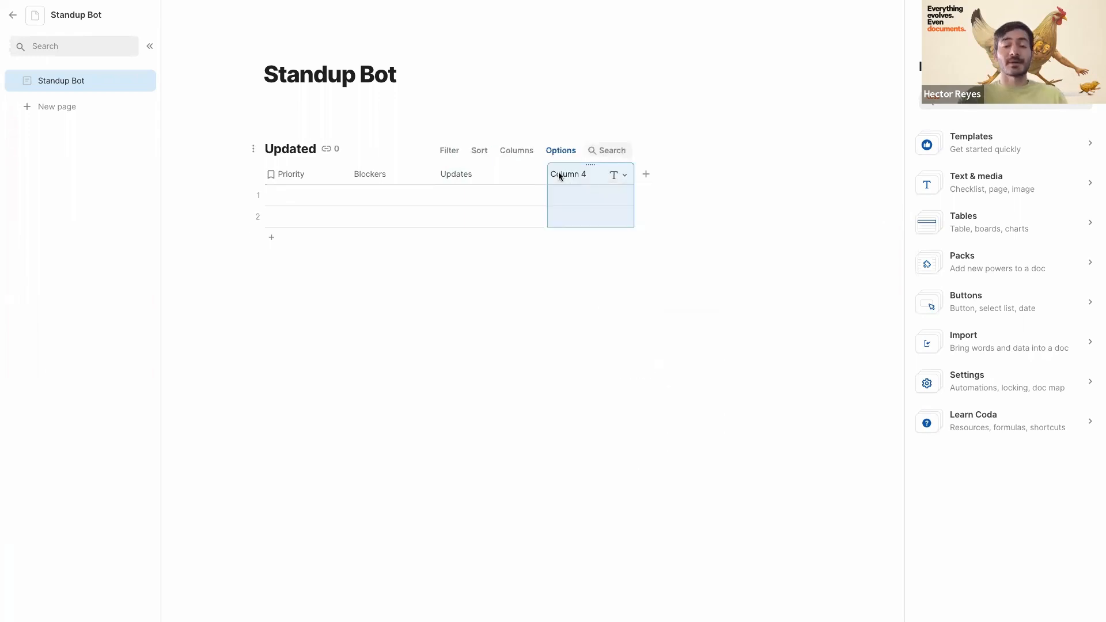
{"action": "type", "text": "Who"}
{"action": "left_click", "coordinate": [570, 194]}
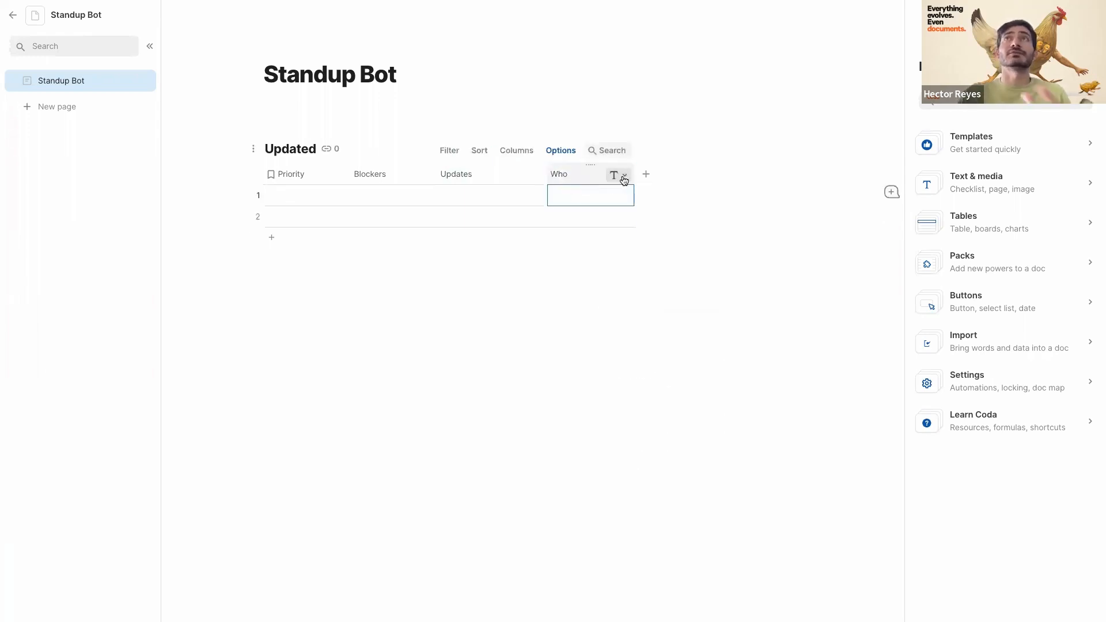
{"action": "left_click", "coordinate": [619, 176]}
{"action": "mouse_move", "coordinate": [635, 193]}
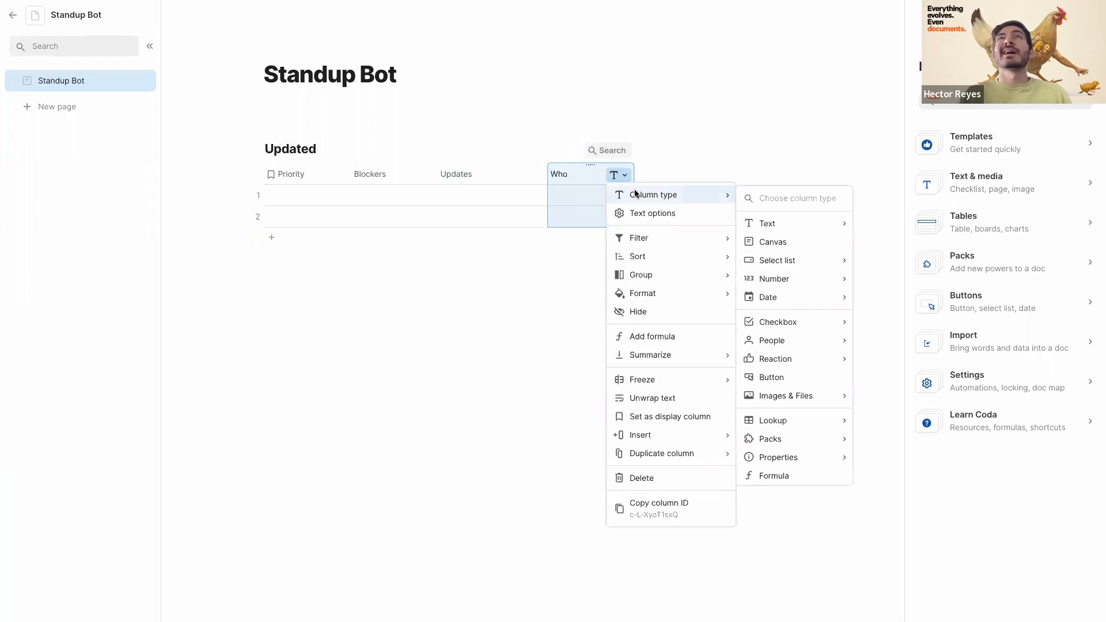
{"action": "mouse_move", "coordinate": [824, 341]}
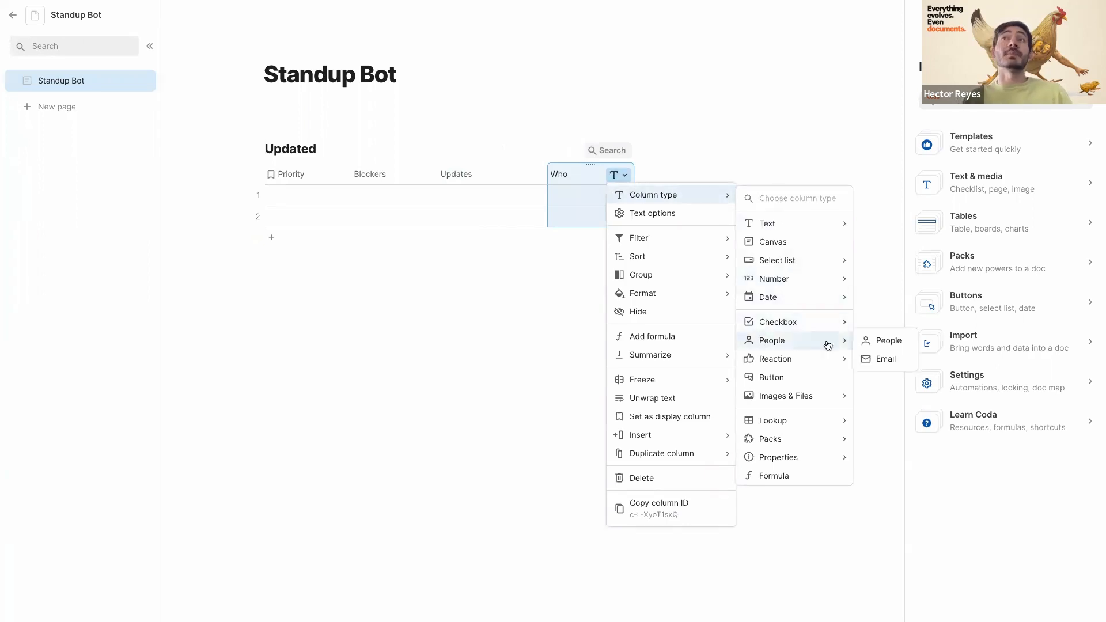
{"action": "left_click", "coordinate": [893, 341]}
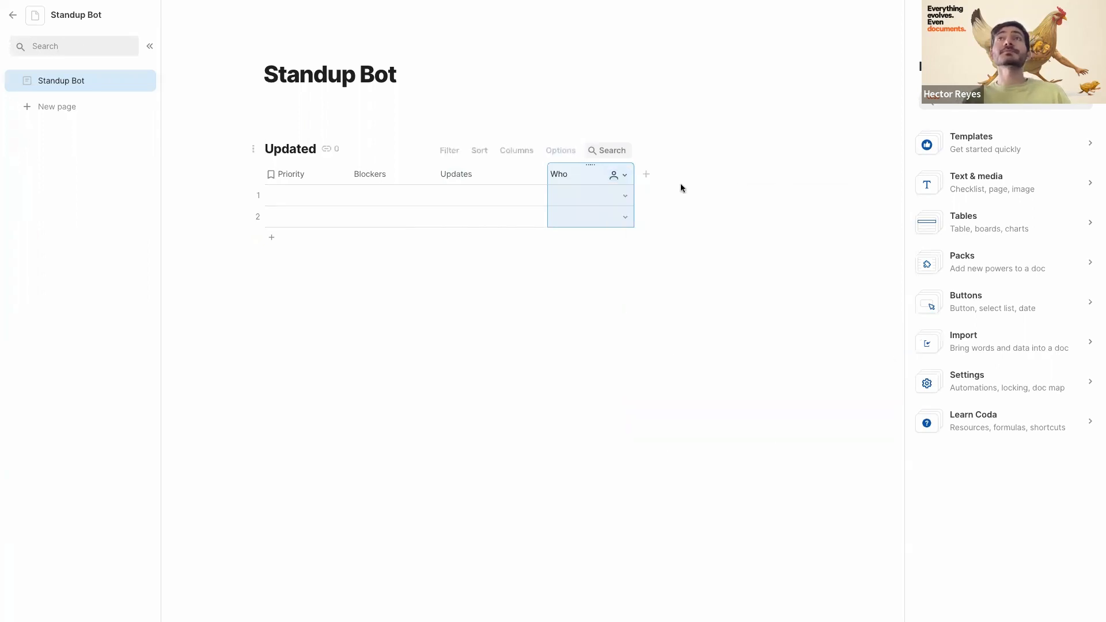
- Assign the listed team member to row 1's Who cell
{"action": "left_click", "coordinate": [625, 197]}
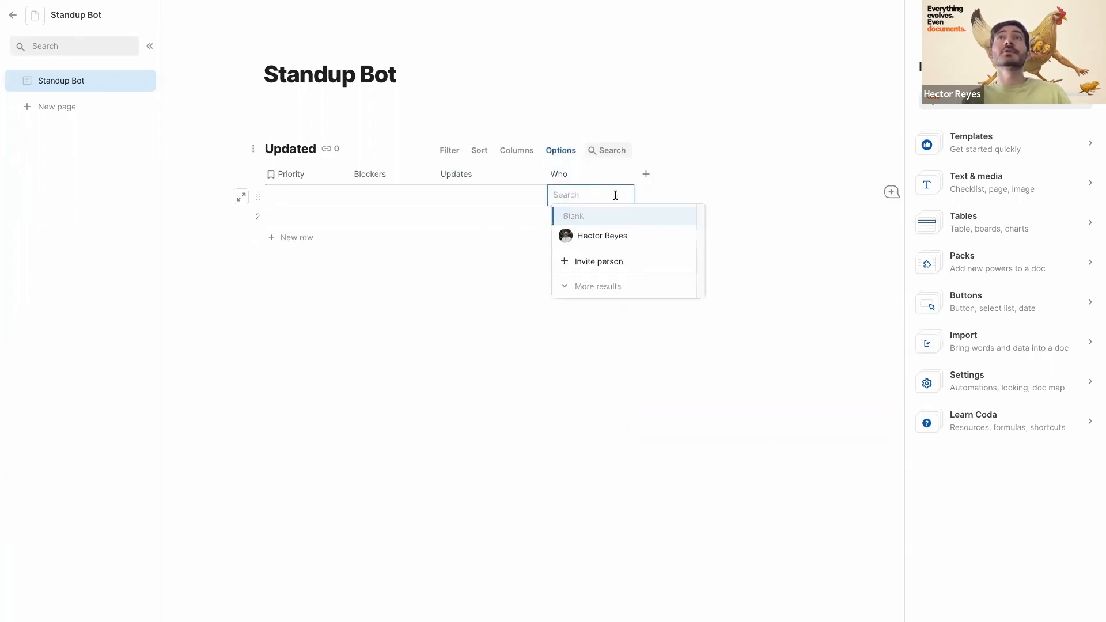
{"action": "left_click", "coordinate": [603, 237]}
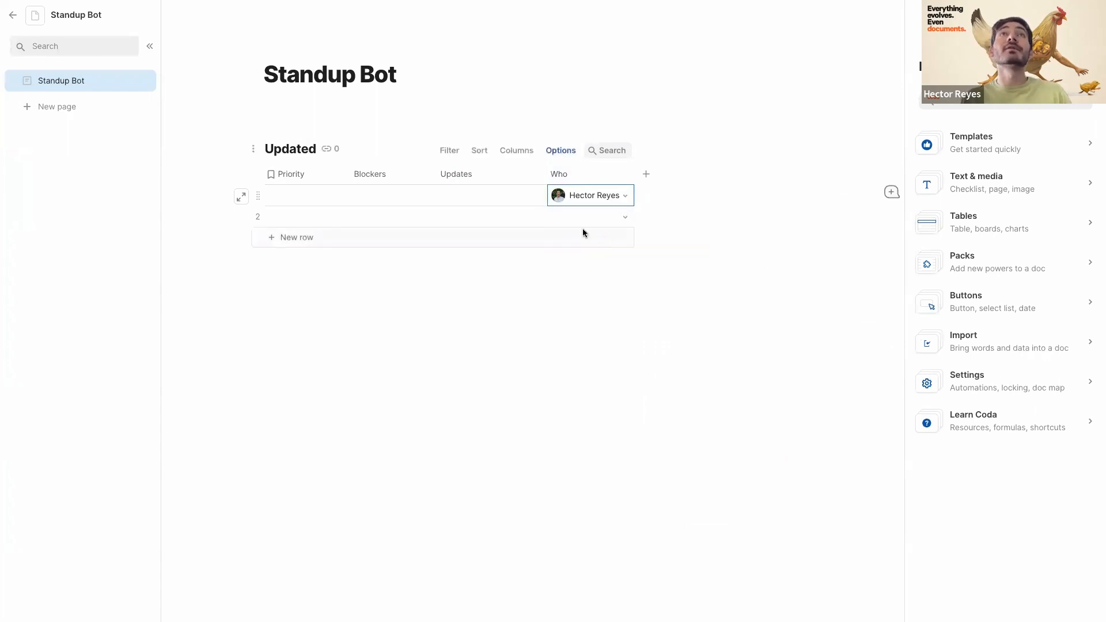
{"action": "left_click", "coordinate": [627, 220]}
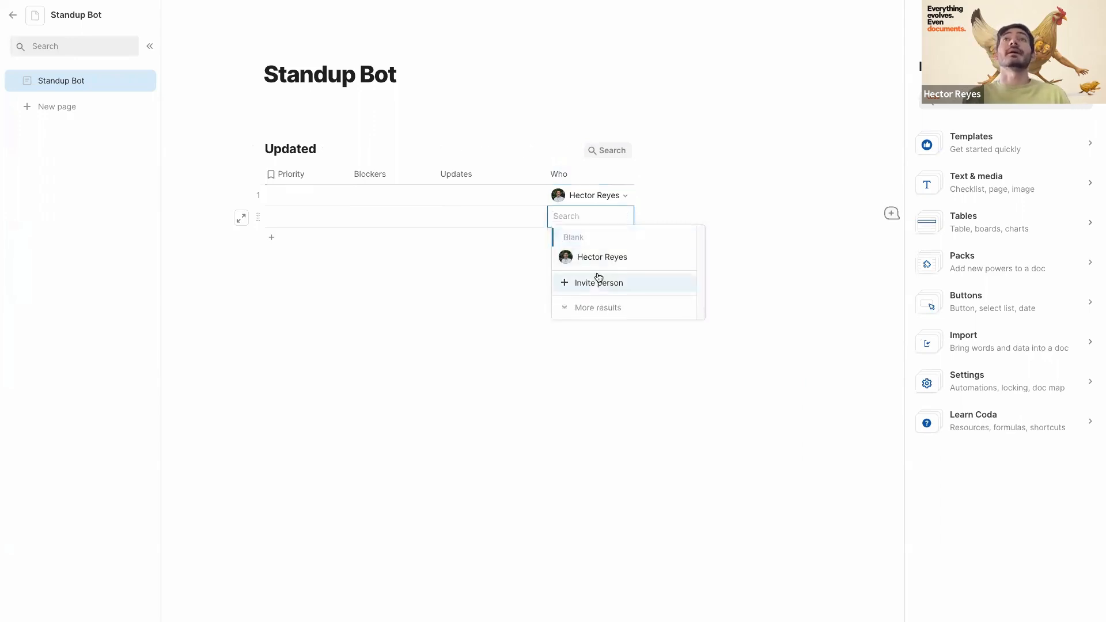
{"action": "left_click", "coordinate": [568, 195]}
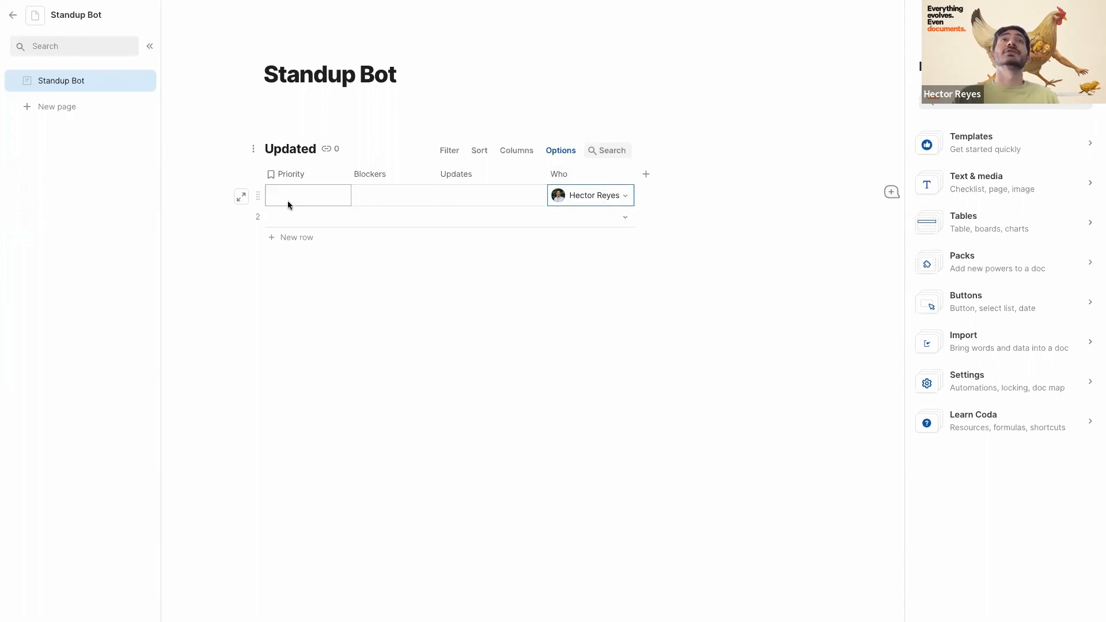
{"action": "left_click", "coordinate": [306, 194]}
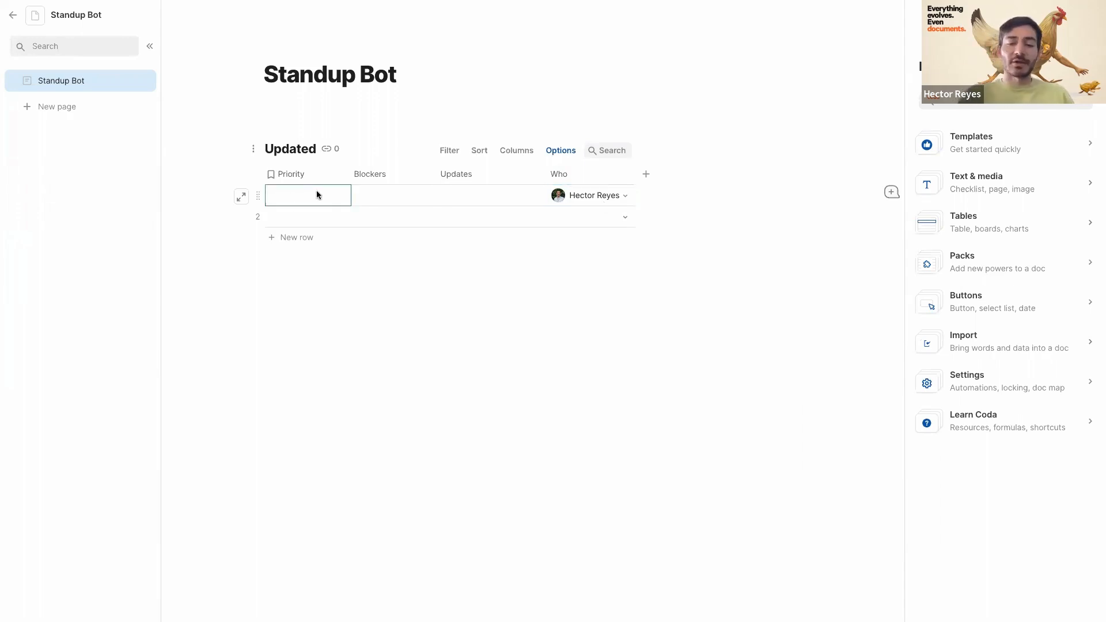
- Fill row 1 with 'Do this webinar', 'None' and 'Listen to X song'
{"action": "type", "text": "To d"}
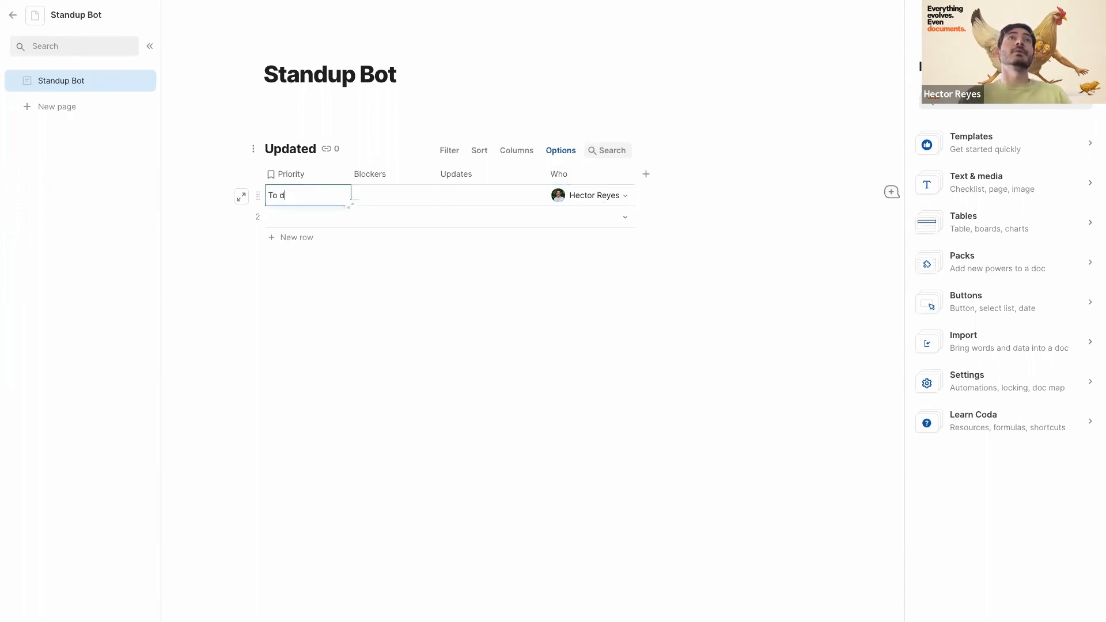
{"action": "key", "text": "BackSpace"}
{"action": "key", "text": "BackSpace"}
{"action": "key", "text": "BackSpace"}
{"action": "key", "text": "BackSpace"}
{"action": "type", "text": "Do this web"}
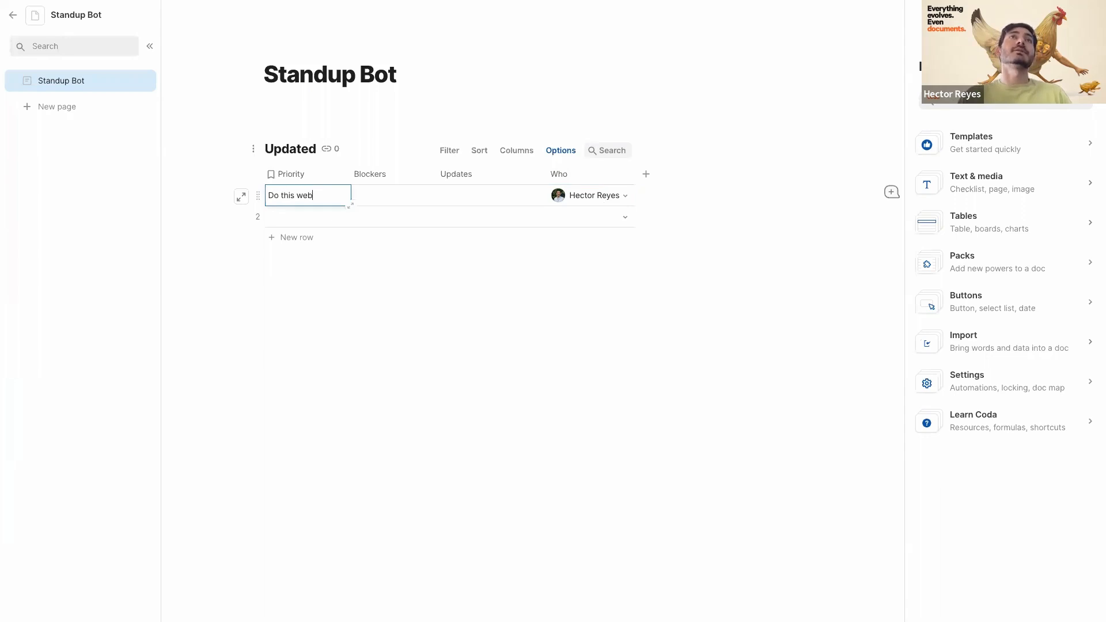
{"action": "type", "text": "inar"}
{"action": "left_click", "coordinate": [368, 194]}
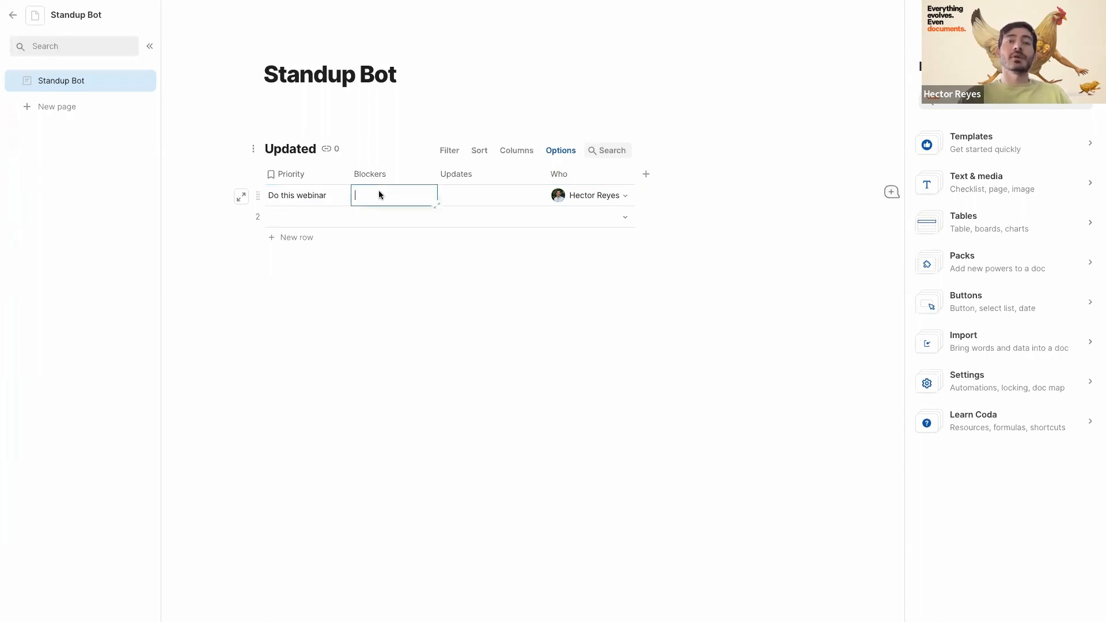
{"action": "type", "text": "None"}
{"action": "left_click", "coordinate": [481, 196]}
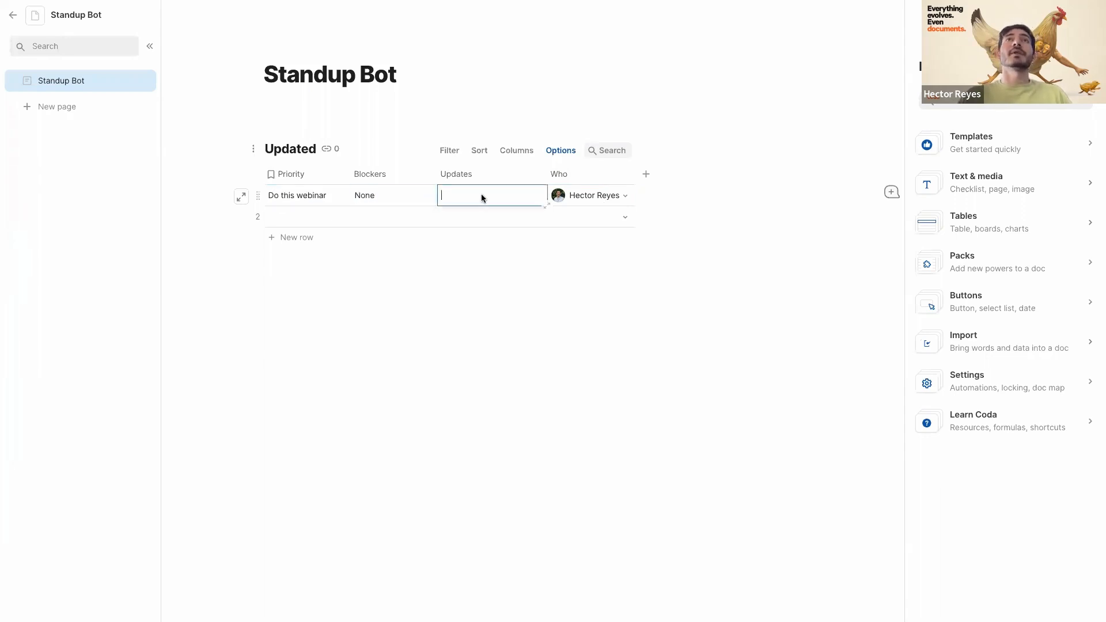
{"action": "type", "text": "Listen to X "}
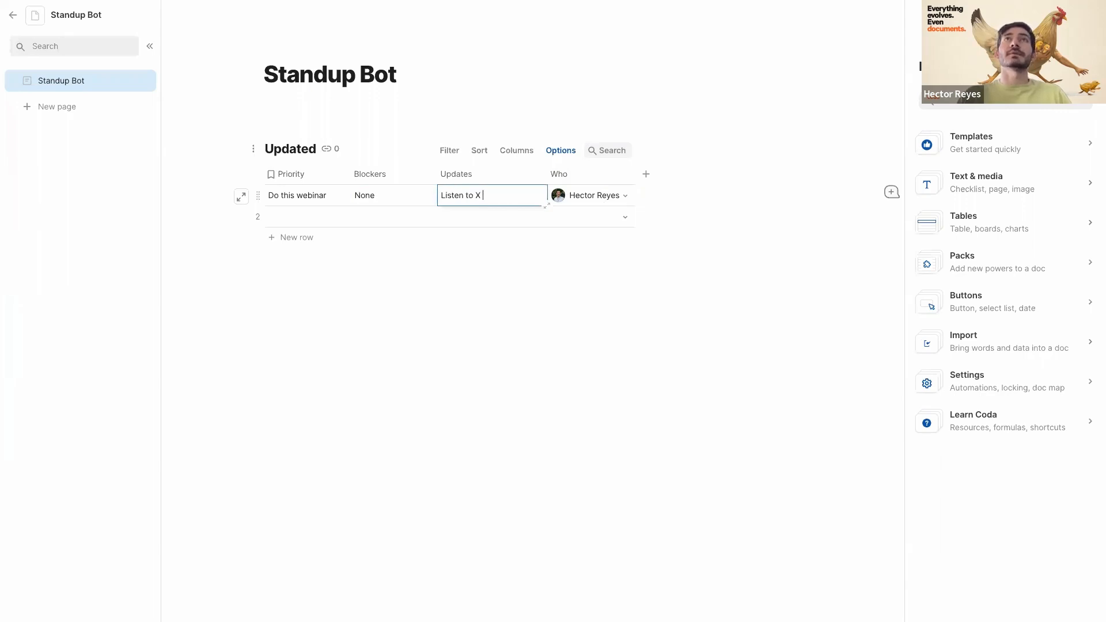
{"action": "type", "text": "song"}
{"action": "left_click", "coordinate": [595, 193]}
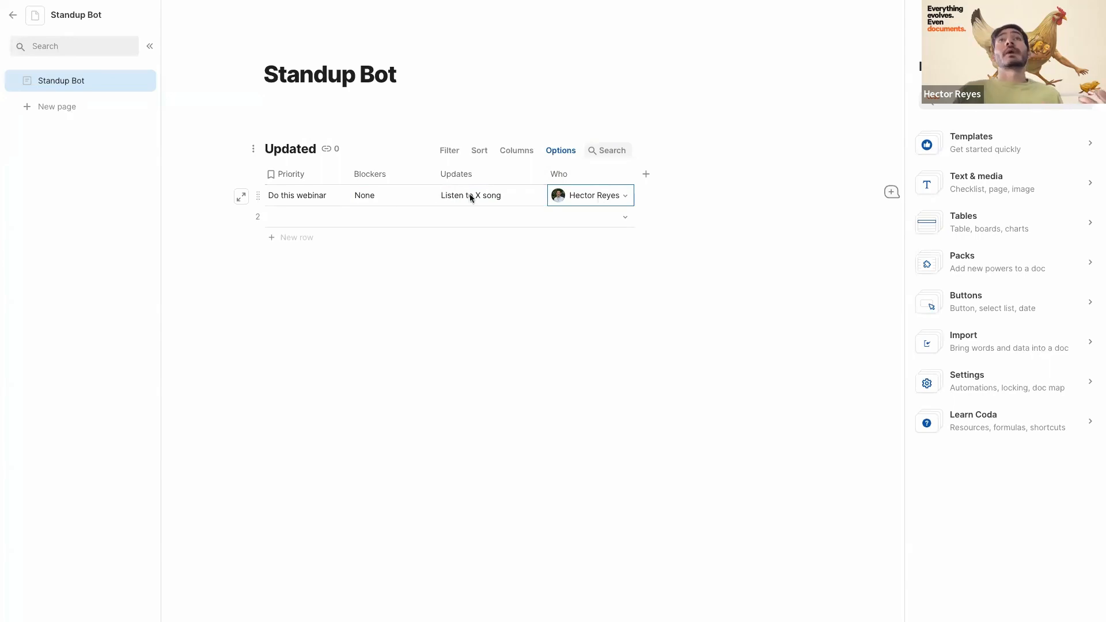
- Add a third row to the Updated table
{"action": "left_click", "coordinate": [298, 225]}
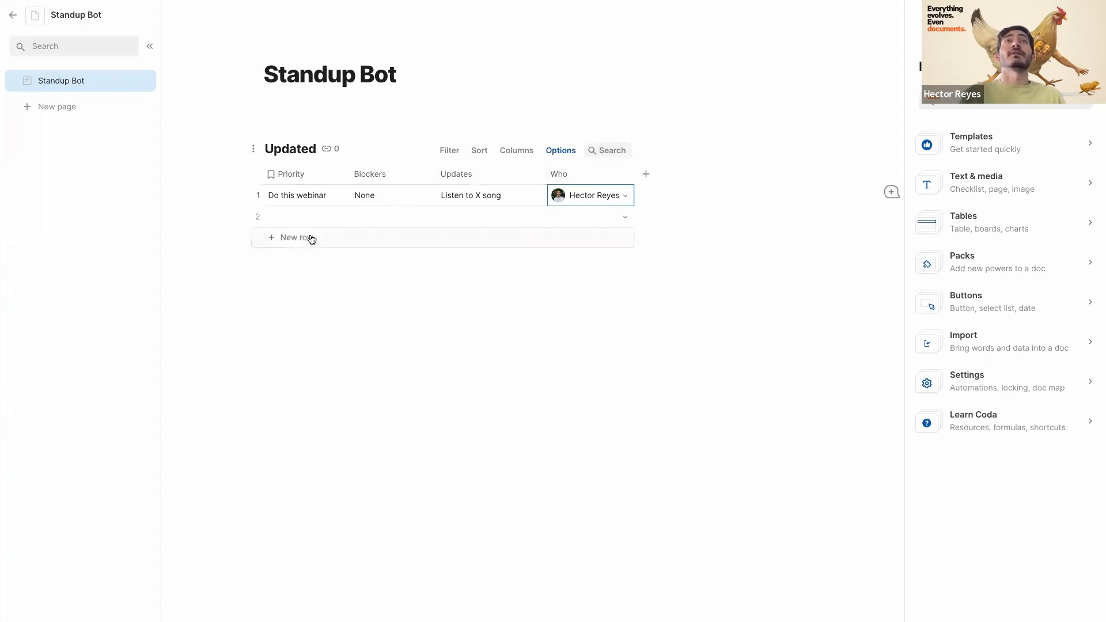
{"action": "left_click", "coordinate": [311, 239]}
{"action": "left_click", "coordinate": [626, 236]}
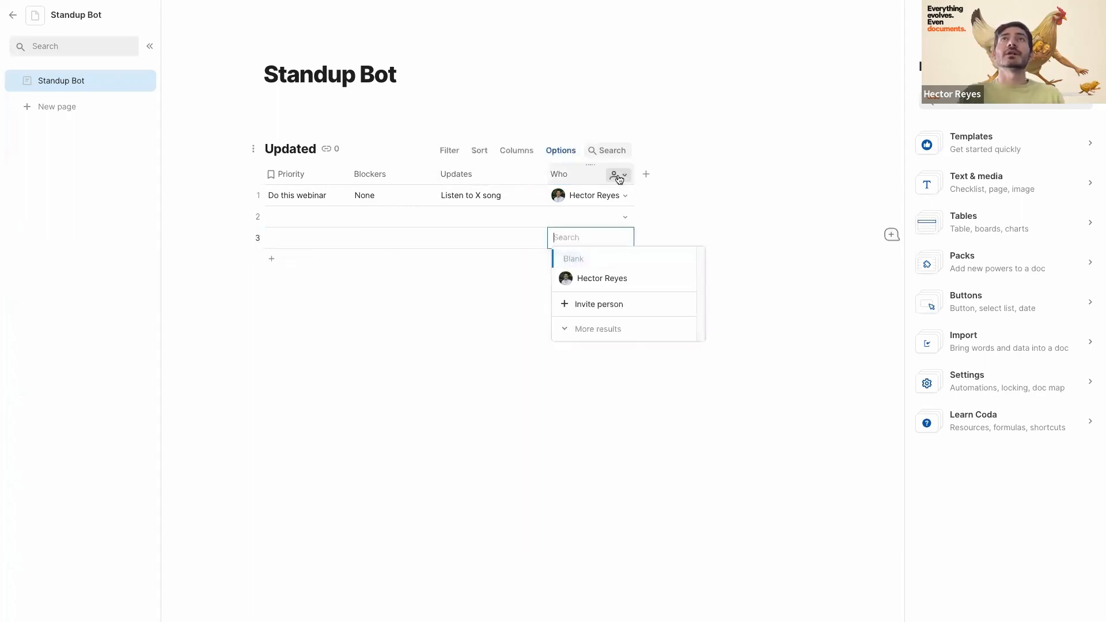
- Set the Who column to skip notifications and comment subscriptions, defaulting new rows to the current user
{"action": "left_click", "coordinate": [620, 176]}
{"action": "left_click", "coordinate": [639, 215]}
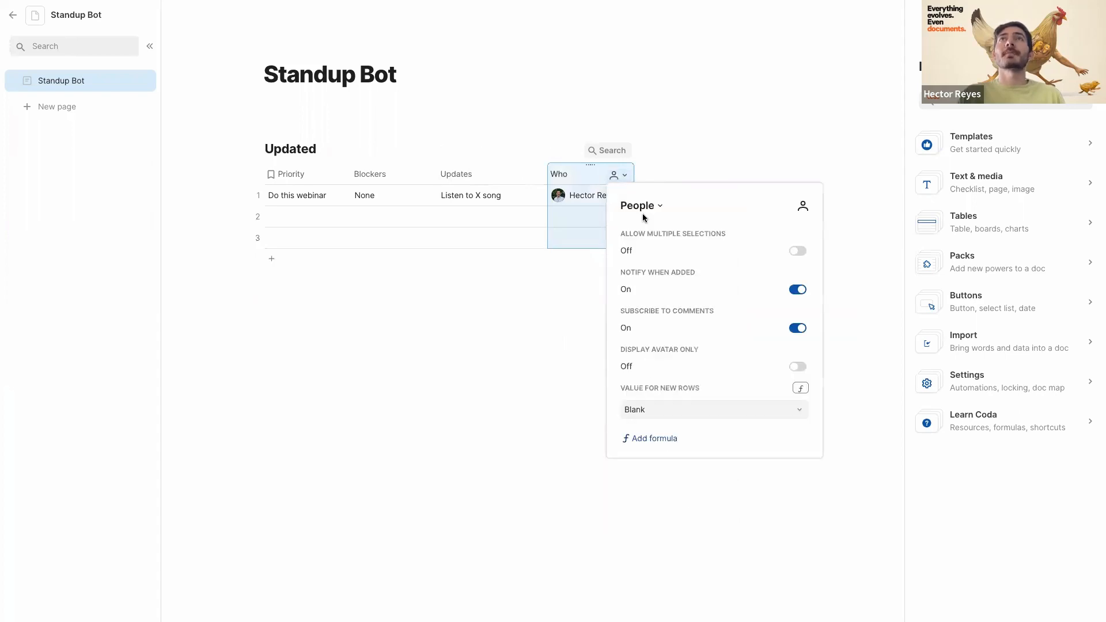
{"action": "left_click", "coordinate": [797, 290]}
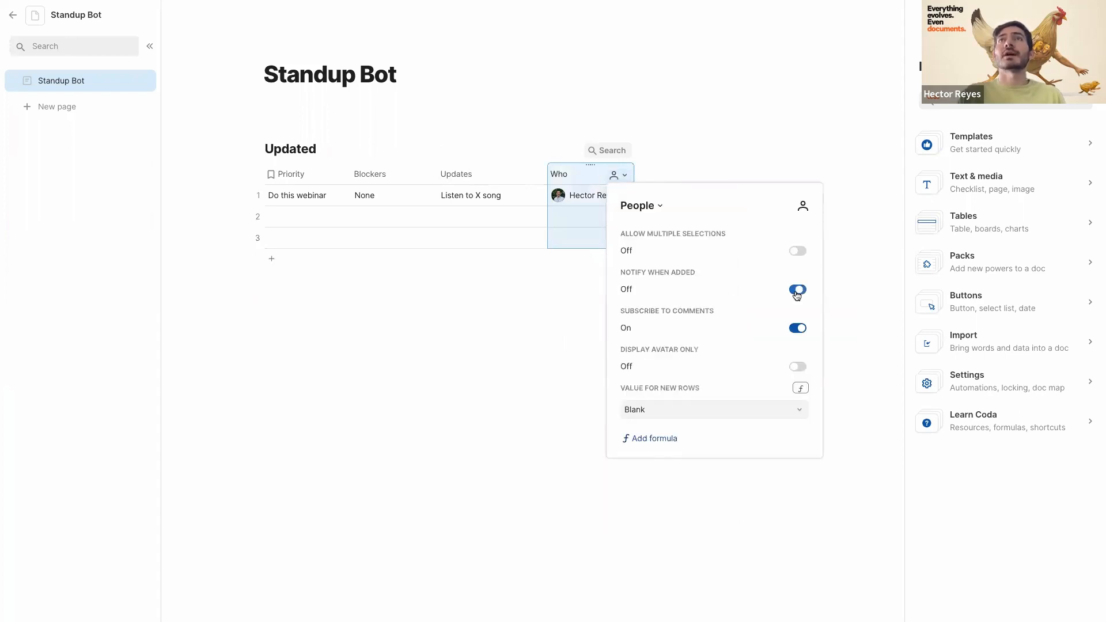
{"action": "left_click", "coordinate": [797, 328]}
{"action": "left_click", "coordinate": [672, 413]}
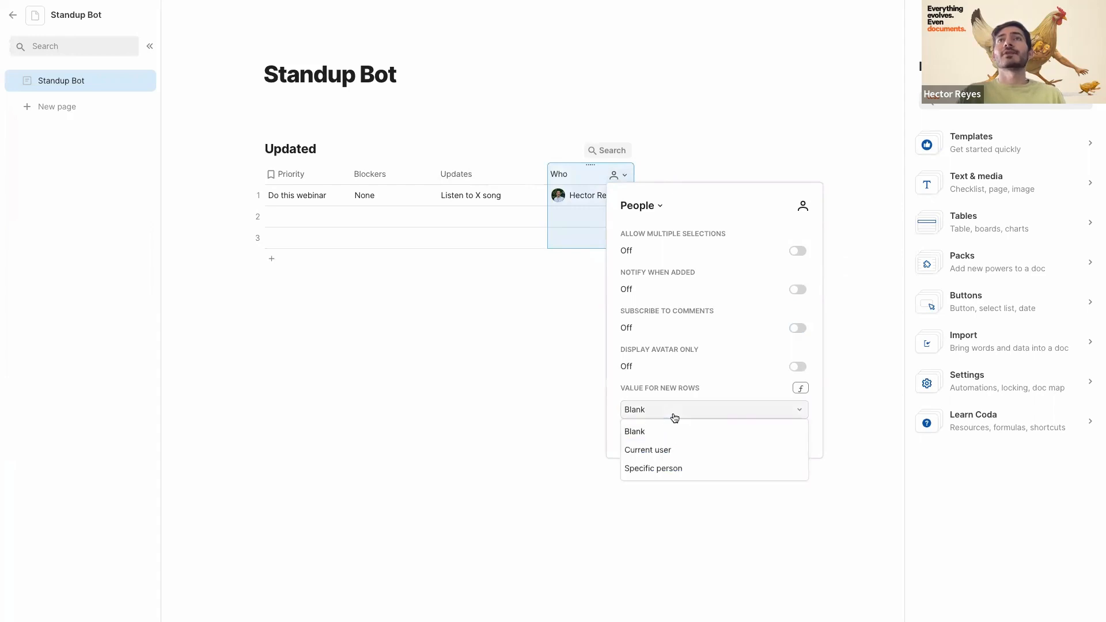
{"action": "left_click", "coordinate": [647, 451]}
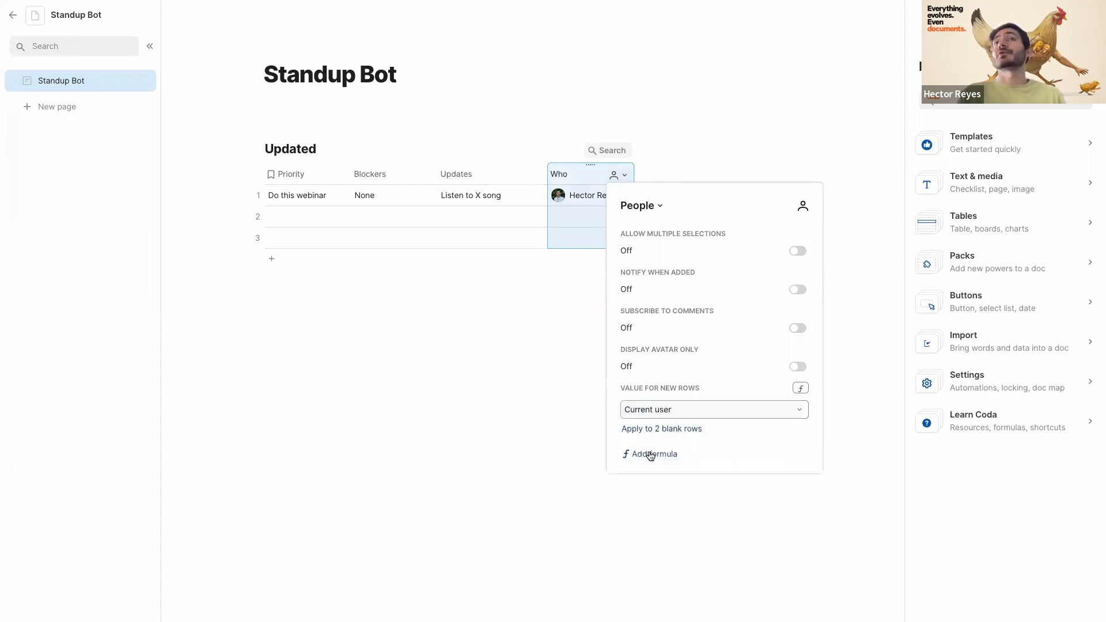
{"action": "left_click", "coordinate": [471, 395]}
- Add a row with the default person and delete the leftover rows, keeping two
{"action": "left_click", "coordinate": [285, 258]}
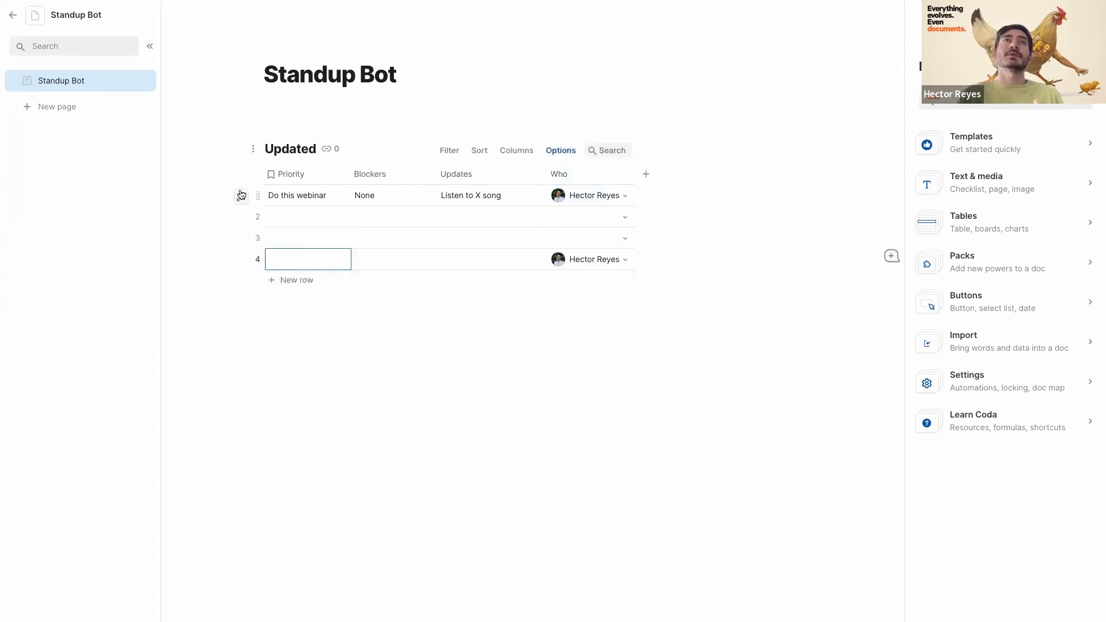
{"action": "left_click", "coordinate": [257, 205]}
{"action": "left_click", "coordinate": [258, 217]}
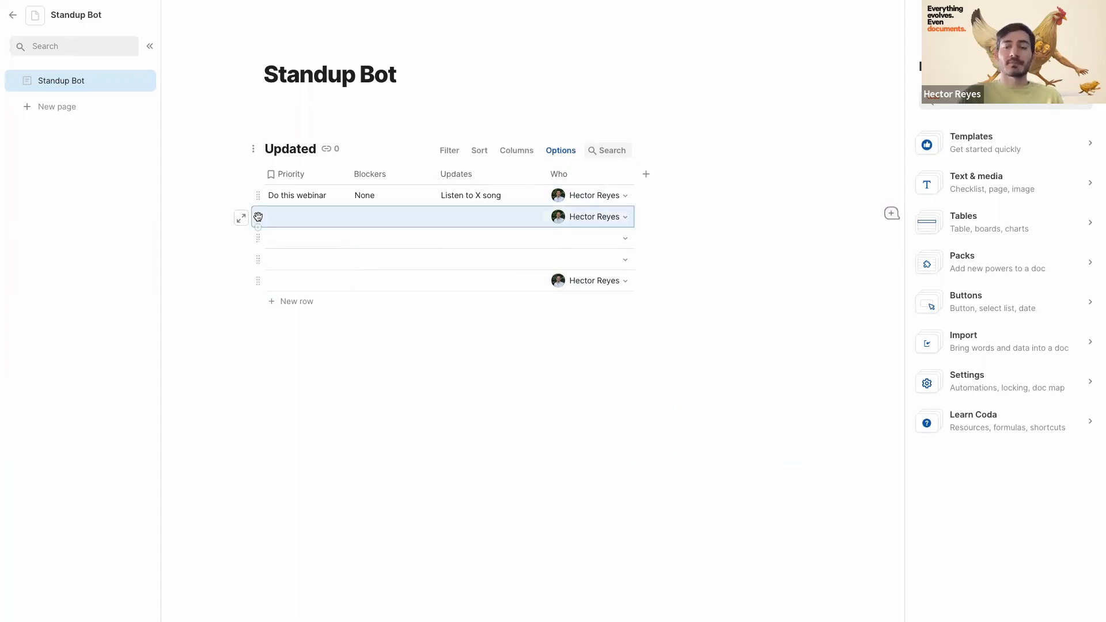
{"action": "key", "text": "Delete"}
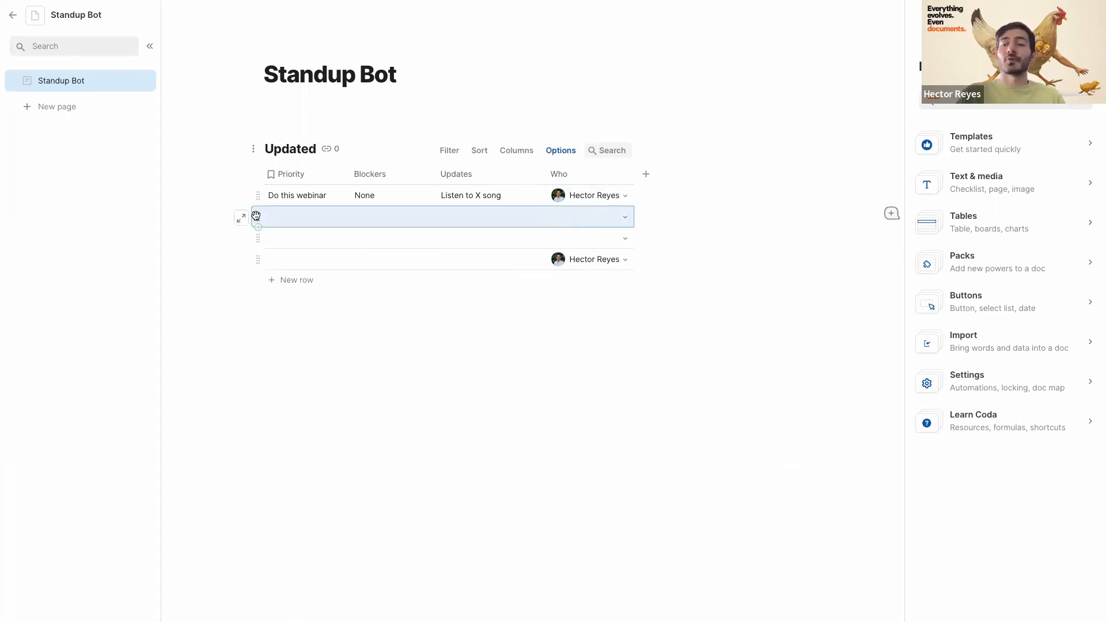
{"action": "key", "text": "Delete"}
{"action": "key", "text": "Delete"}
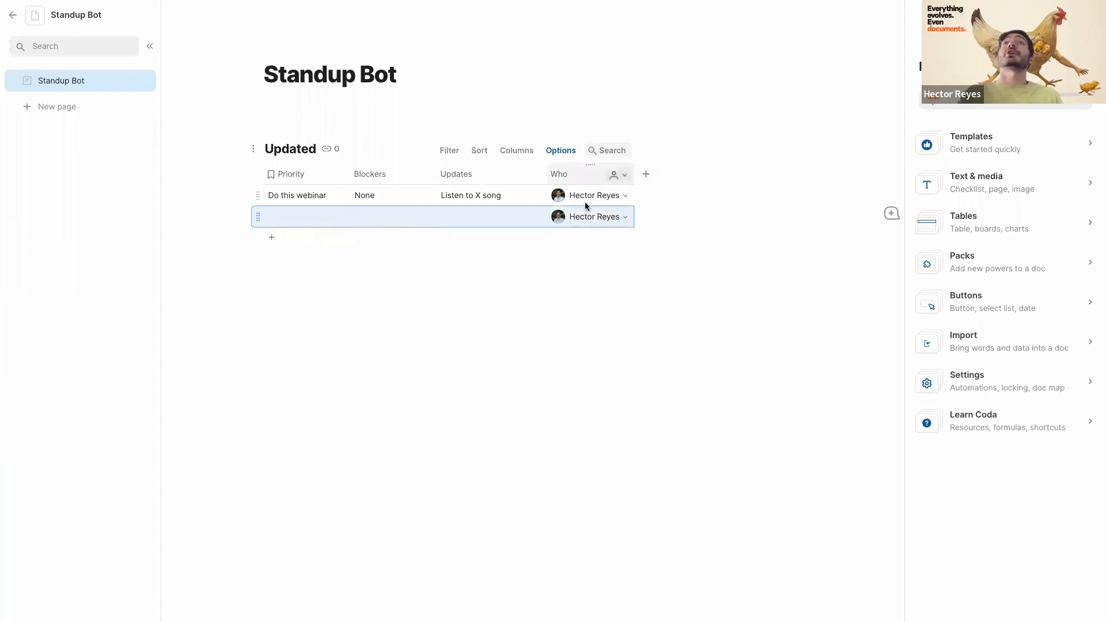
{"action": "left_click", "coordinate": [582, 271]}
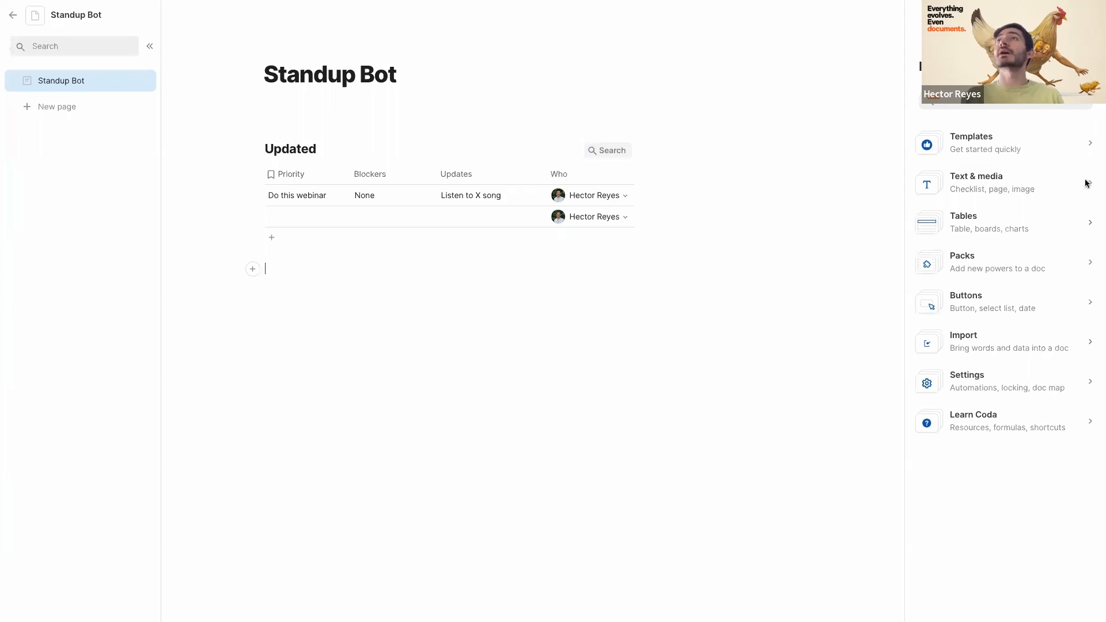
- Add the Slack Pack to the doc and connect a Slack account with 'Only you' action access
{"action": "left_click", "coordinate": [991, 256]}
{"action": "left_click", "coordinate": [979, 111]}
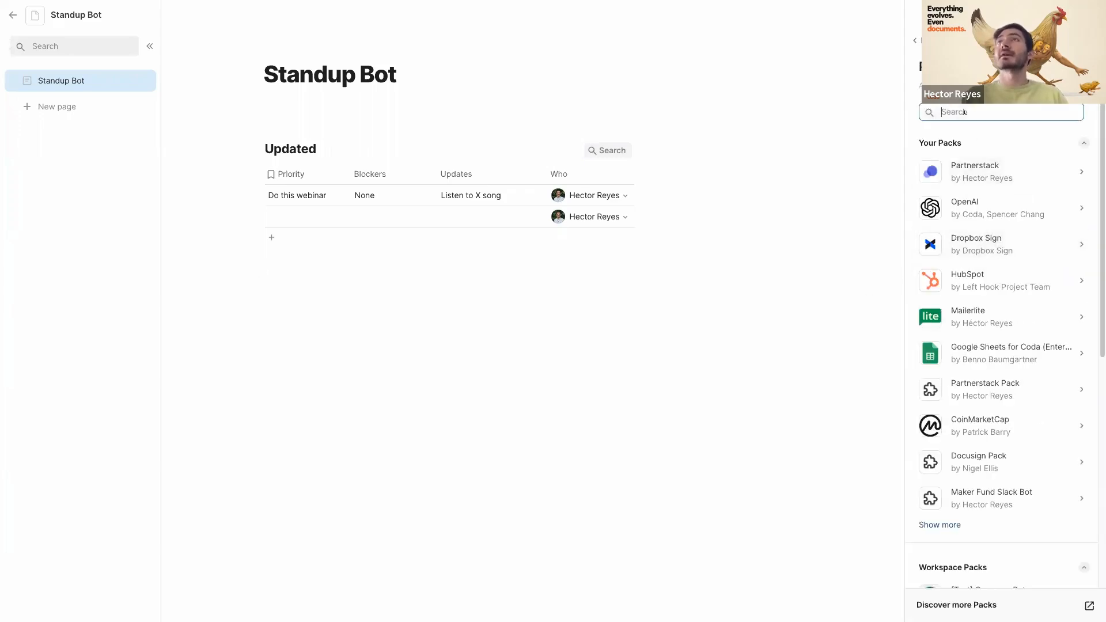
{"action": "type", "text": "slack"}
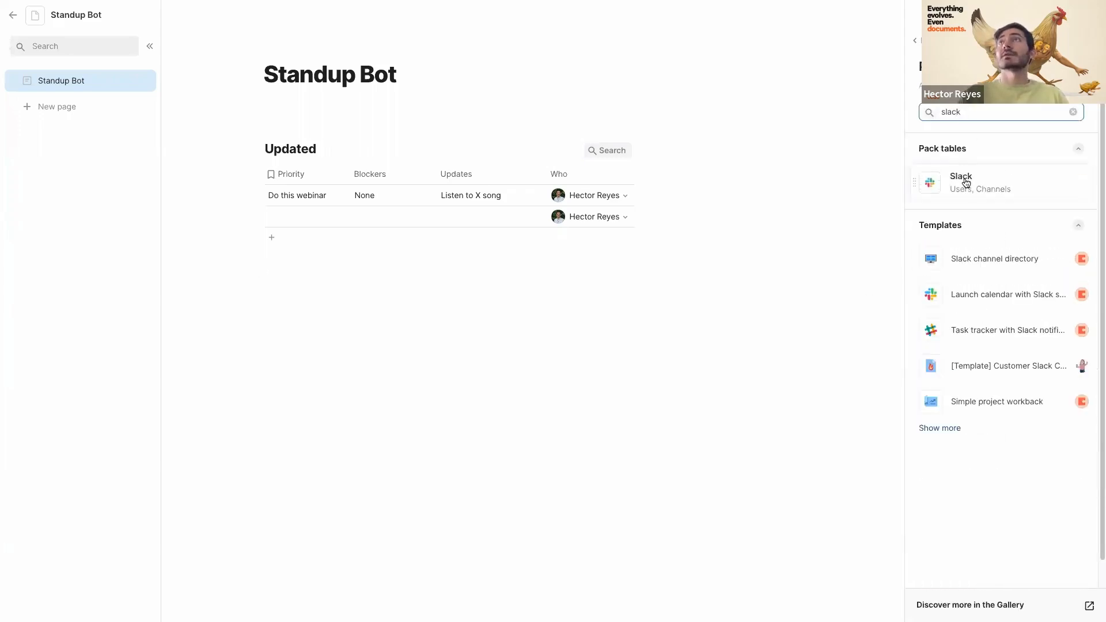
{"action": "left_click", "coordinate": [959, 177]}
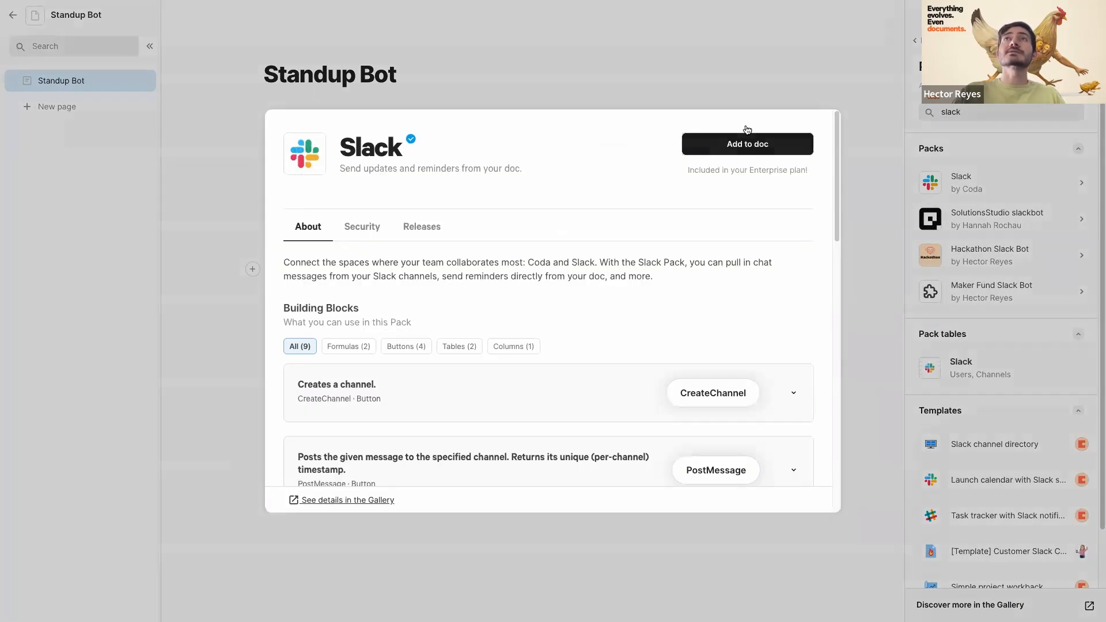
{"action": "left_click", "coordinate": [719, 149]}
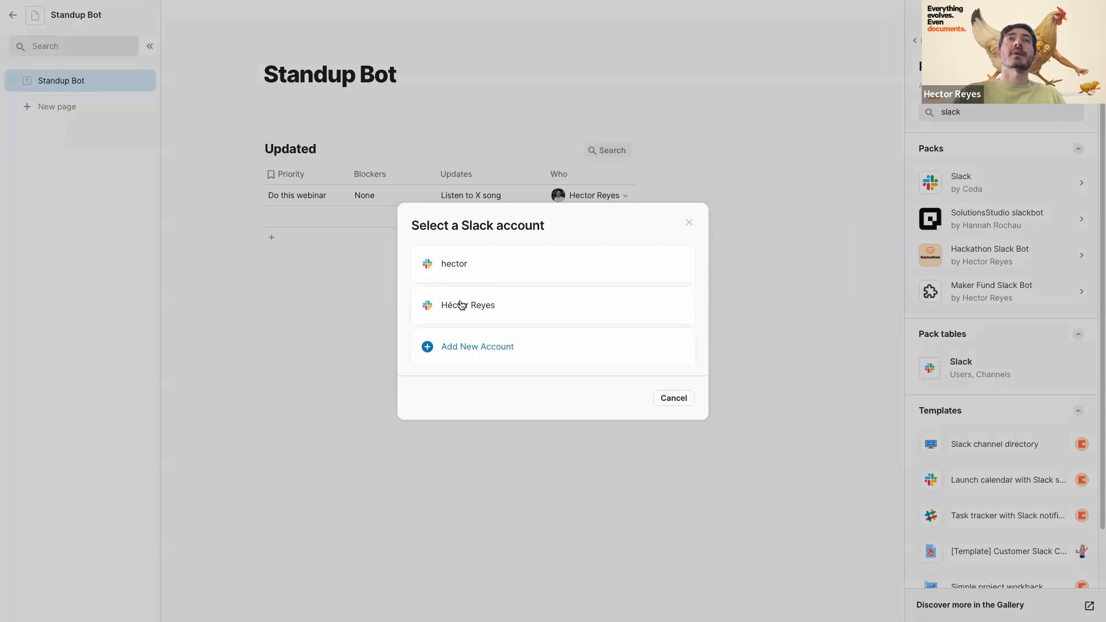
{"action": "left_click", "coordinate": [460, 267]}
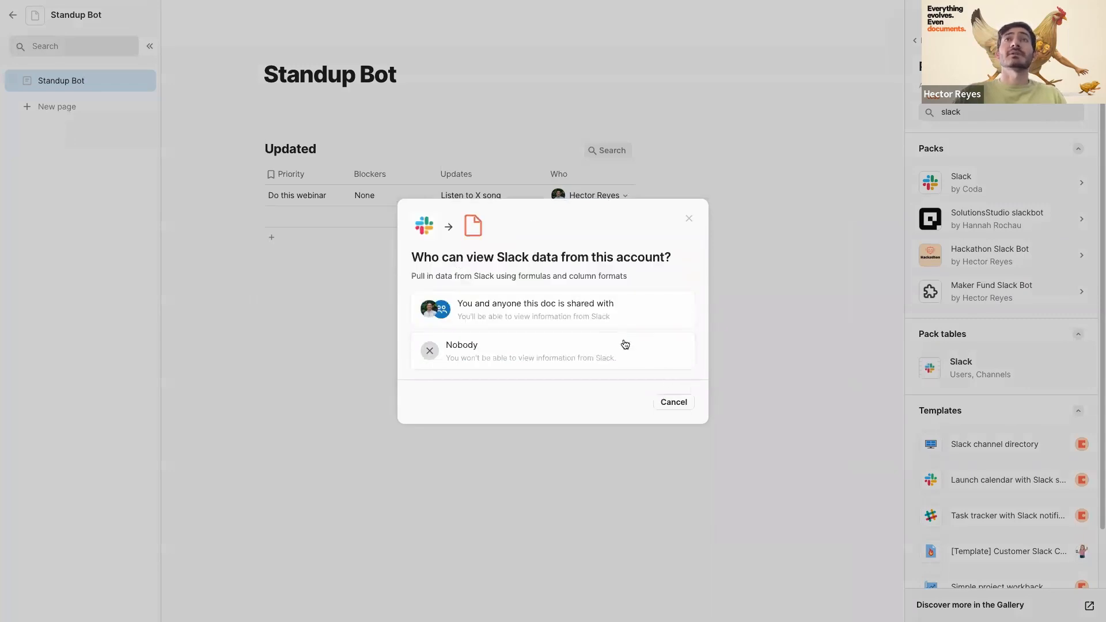
{"action": "left_click", "coordinate": [575, 310]}
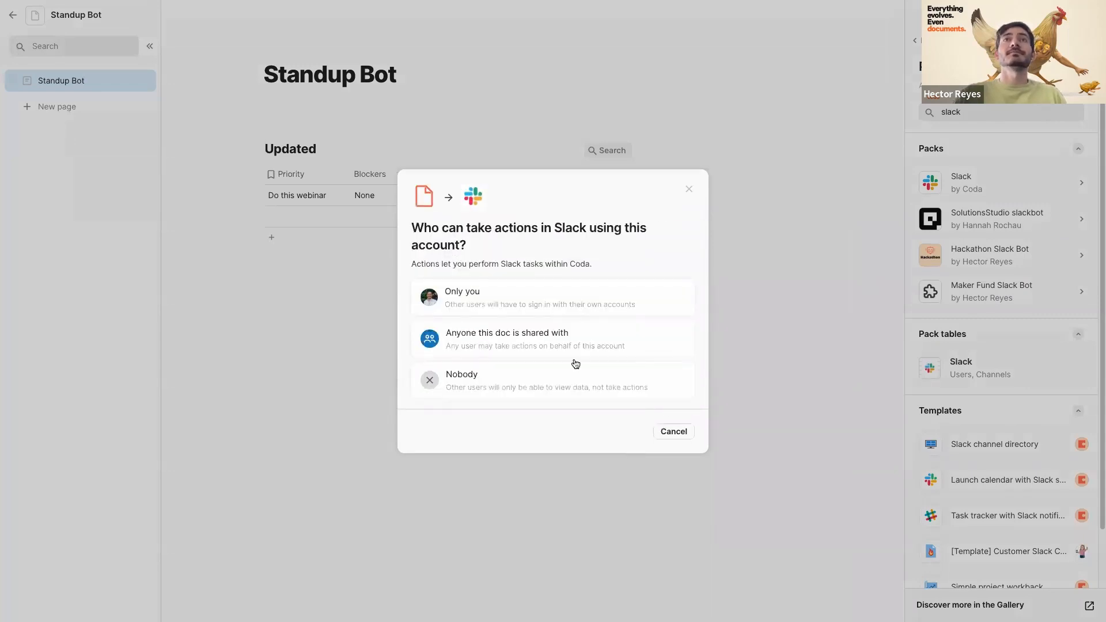
{"action": "left_click", "coordinate": [575, 309]}
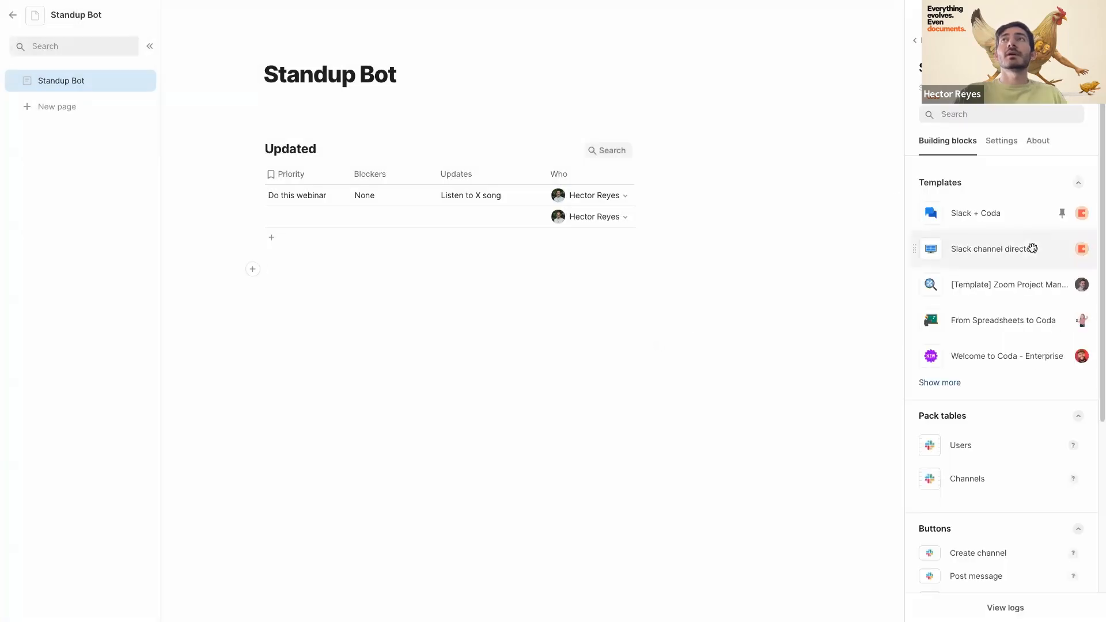
{"action": "left_click", "coordinate": [507, 245]}
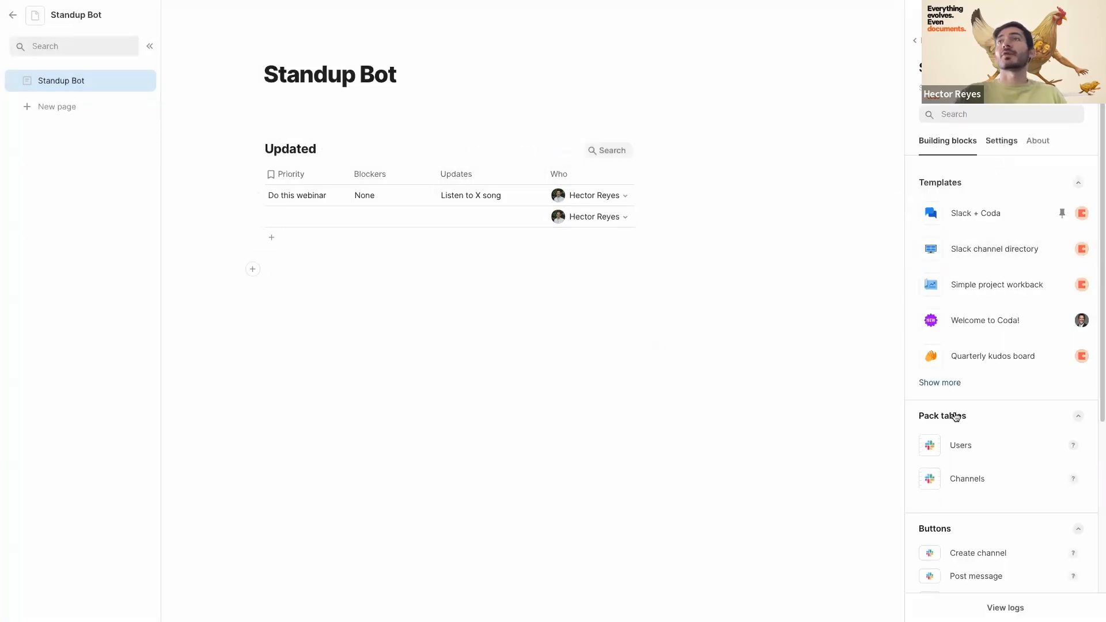
- Add a 'Send slack' column of Slack Post message buttons, plus an empty Column 6 moved before it
{"action": "scroll", "coordinate": [955, 417], "scroll_direction": "down", "scroll_amount": 1}
{"action": "scroll", "coordinate": [955, 437], "scroll_direction": "down", "scroll_amount": 2}
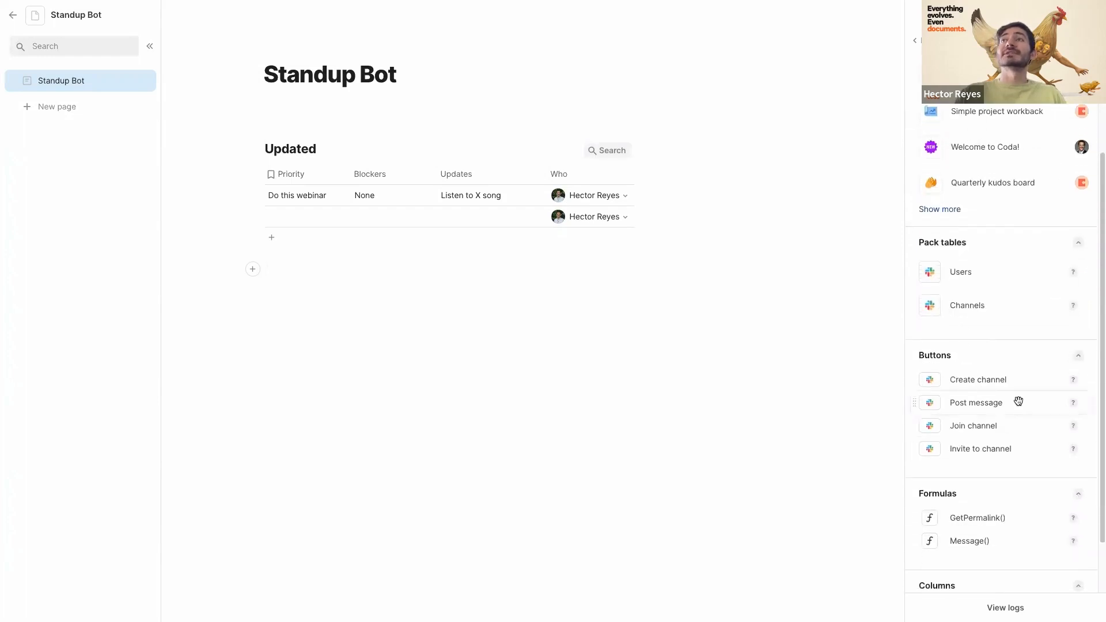
{"action": "left_click", "coordinate": [645, 176]}
{"action": "left_click_drag", "start_coordinate": [979, 401], "coordinate": [655, 199]}
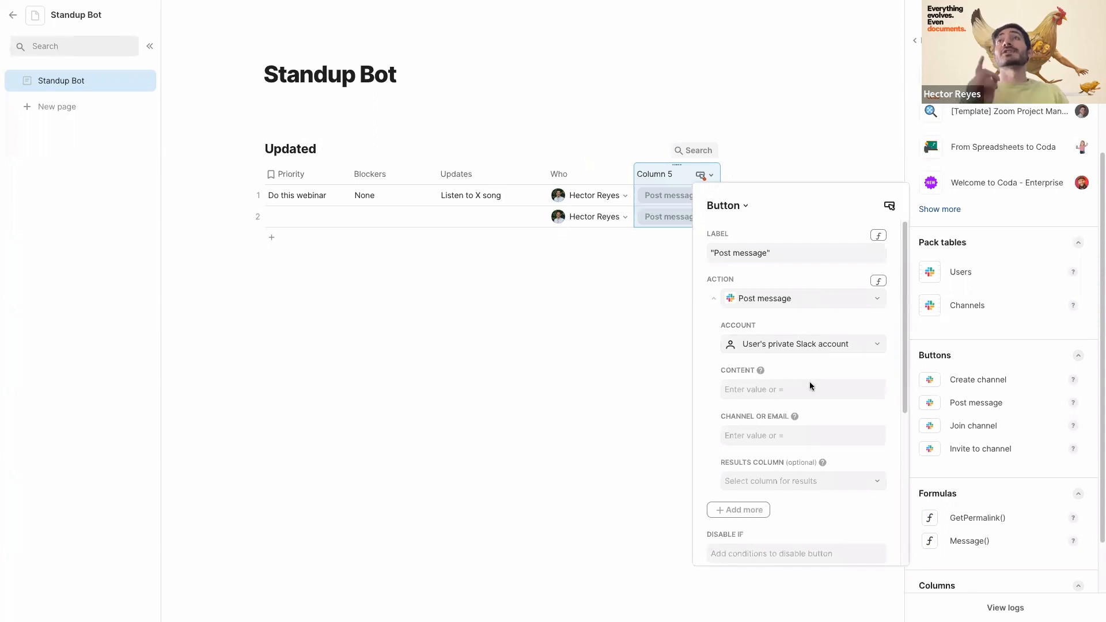
{"action": "left_click", "coordinate": [458, 346]}
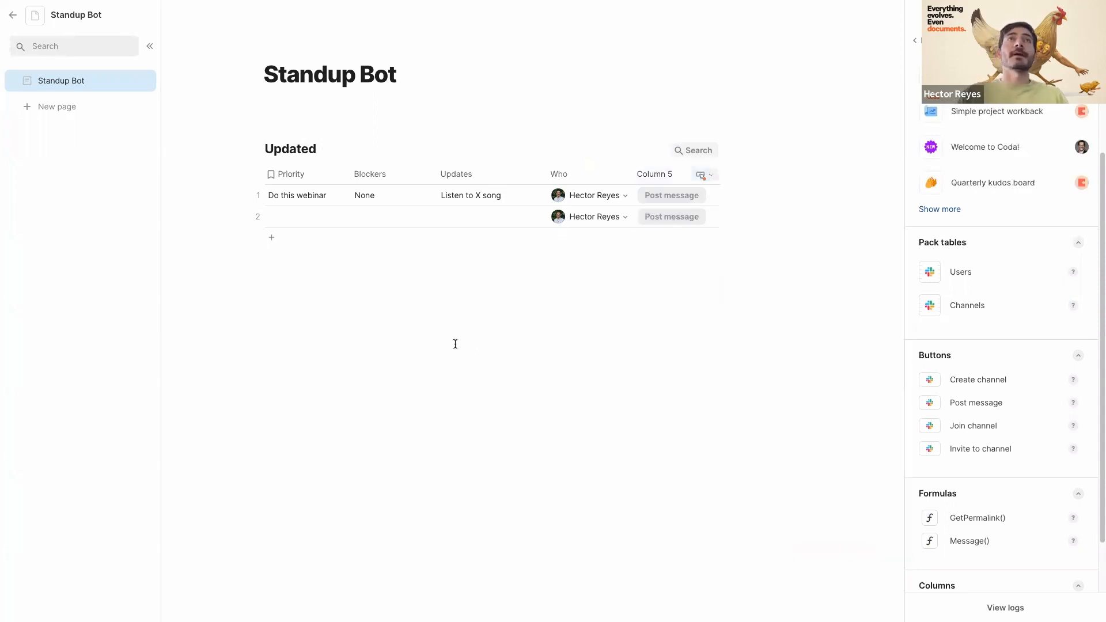
{"action": "double_click", "coordinate": [654, 175]}
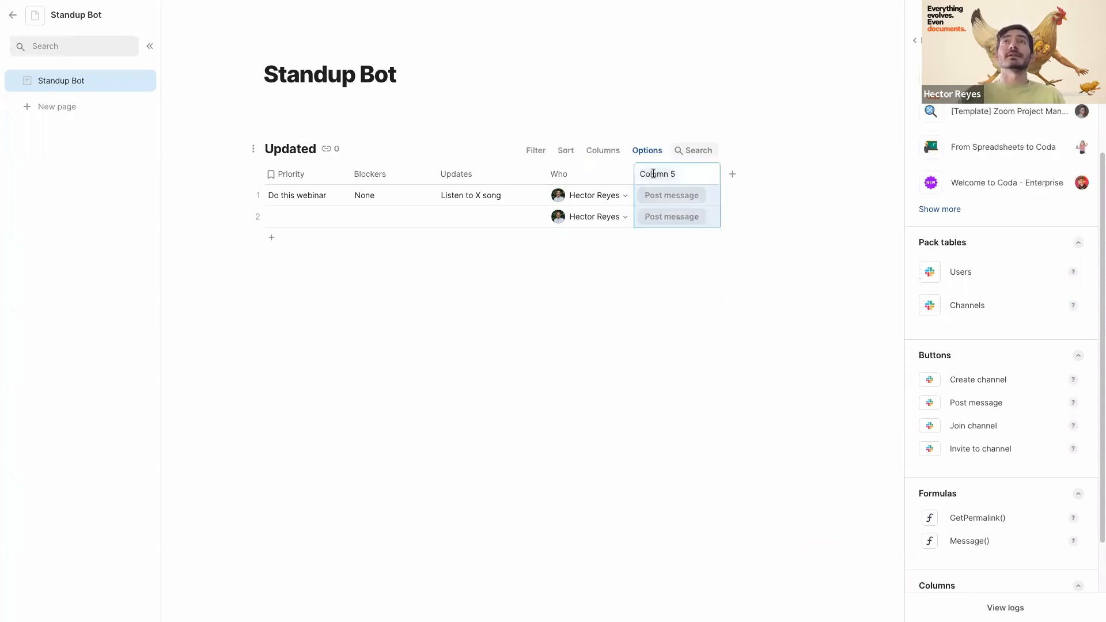
{"action": "type", "text": "Send slack"}
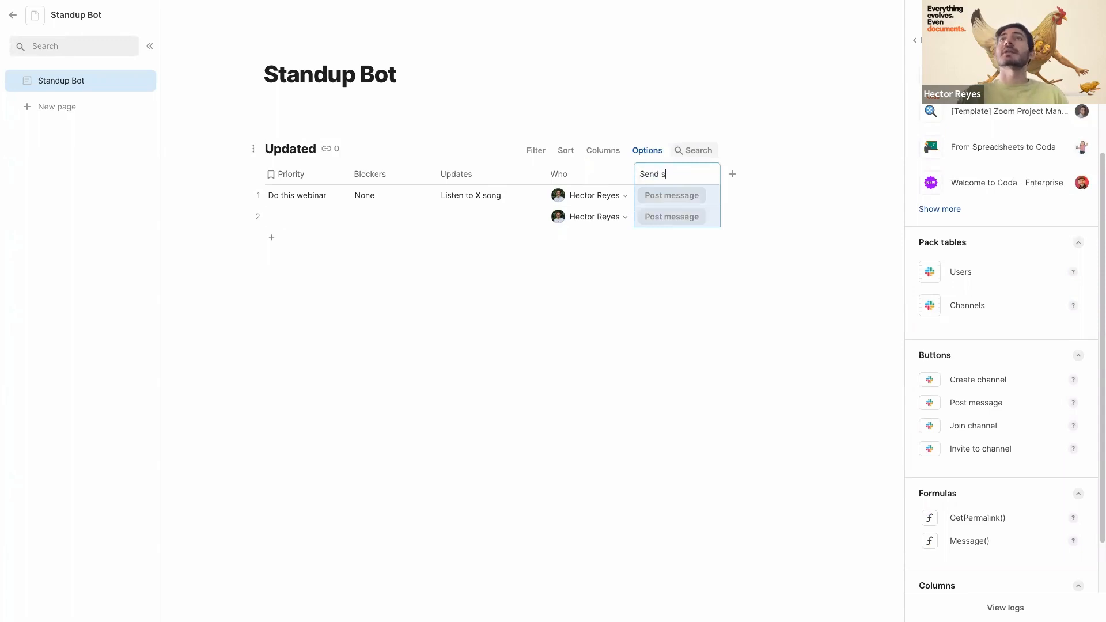
{"action": "left_click", "coordinate": [733, 175]}
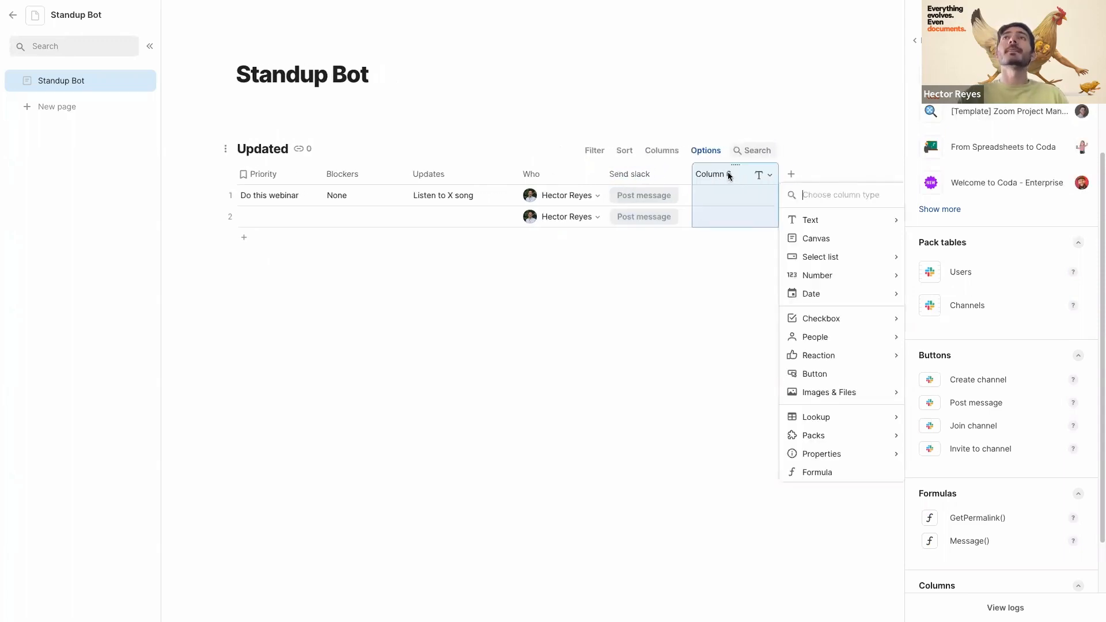
{"action": "left_click_drag", "start_coordinate": [728, 174], "coordinate": [602, 175]}
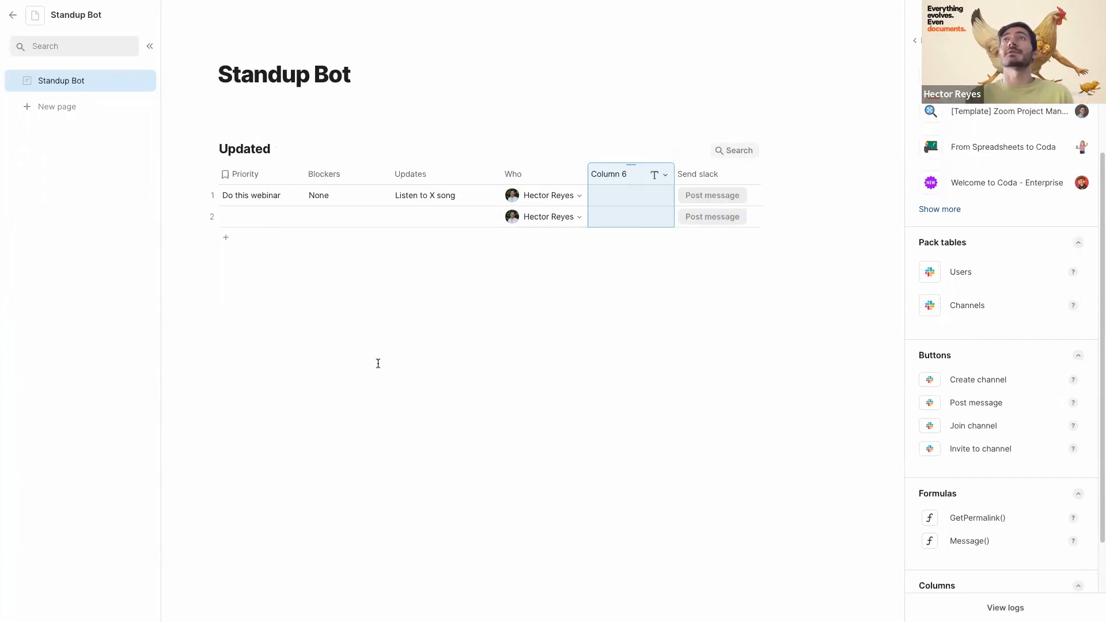
- Insert a new blank table below the Updated table
{"action": "left_click", "coordinate": [345, 353]}
{"action": "type", "text": "/"}
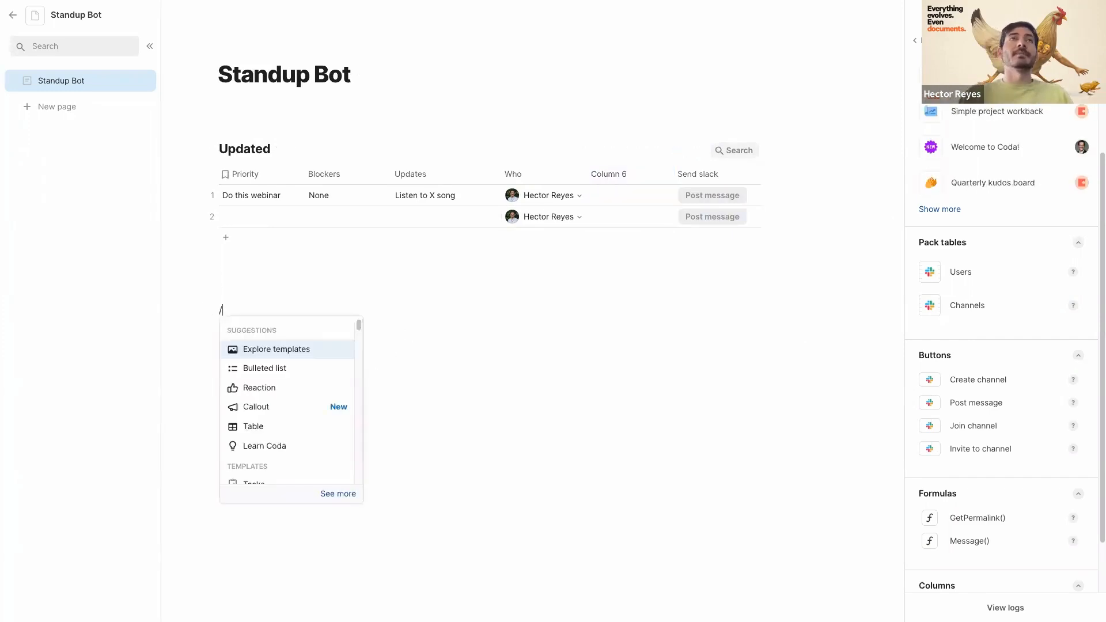
{"action": "type", "text": "bd"}
{"action": "key", "text": "BackSpace"}
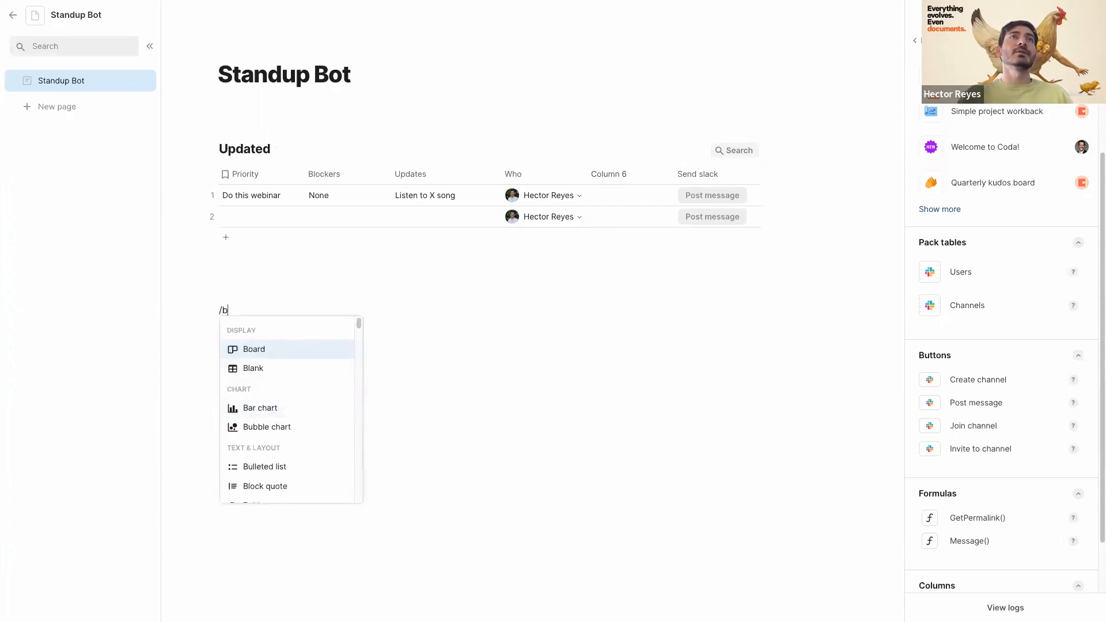
{"action": "type", "text": "lac"}
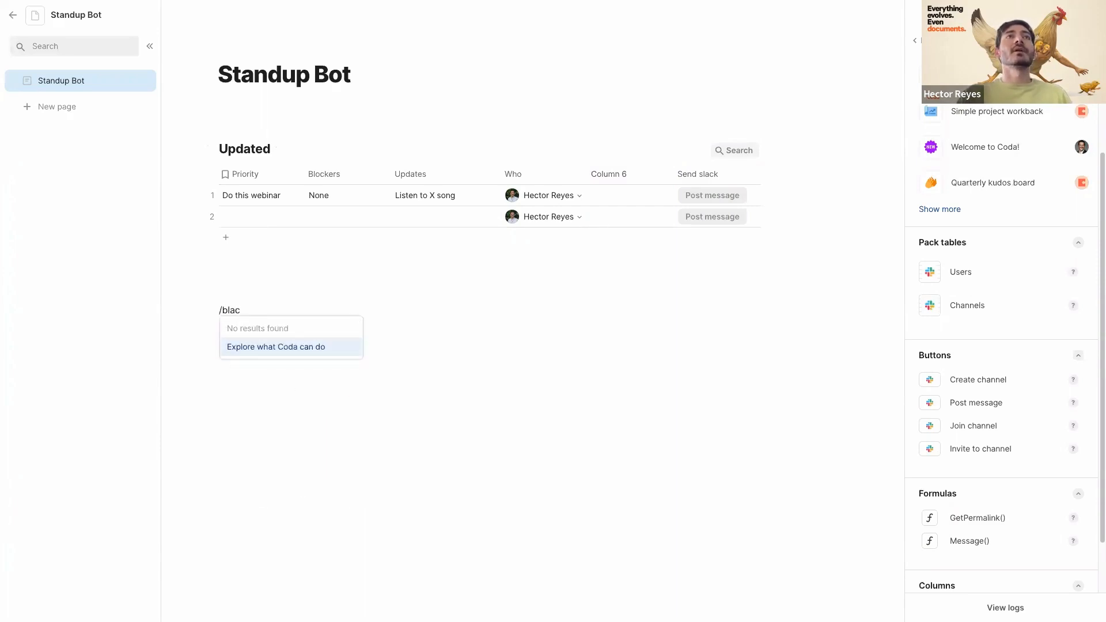
{"action": "key", "text": "BackSpace"}
{"action": "key", "text": "Return"}
- Delete Column 2, Column 3, Notes and the extra rows from the new table
{"action": "left_click", "coordinate": [316, 351]}
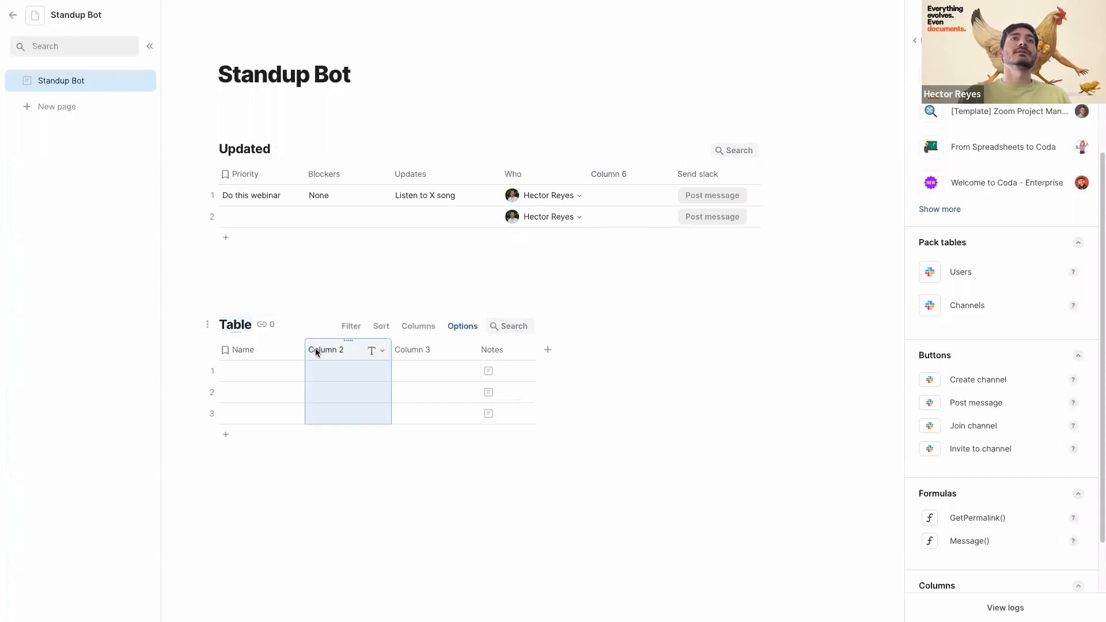
{"action": "key", "text": "BackSpace"}
{"action": "left_click", "coordinate": [315, 350]}
{"action": "key", "text": "BackSpace"}
{"action": "left_click", "coordinate": [316, 350]}
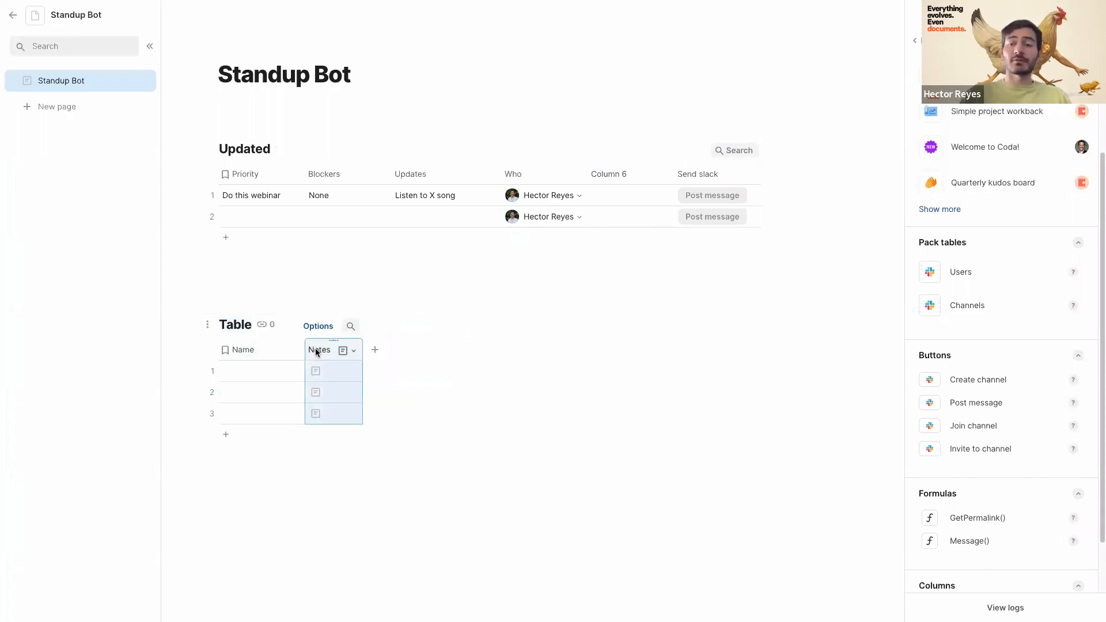
{"action": "key", "text": "BackSpace"}
{"action": "left_click", "coordinate": [207, 394]}
{"action": "key", "text": "BackSpace"}
{"action": "key", "text": "BackSpace"}
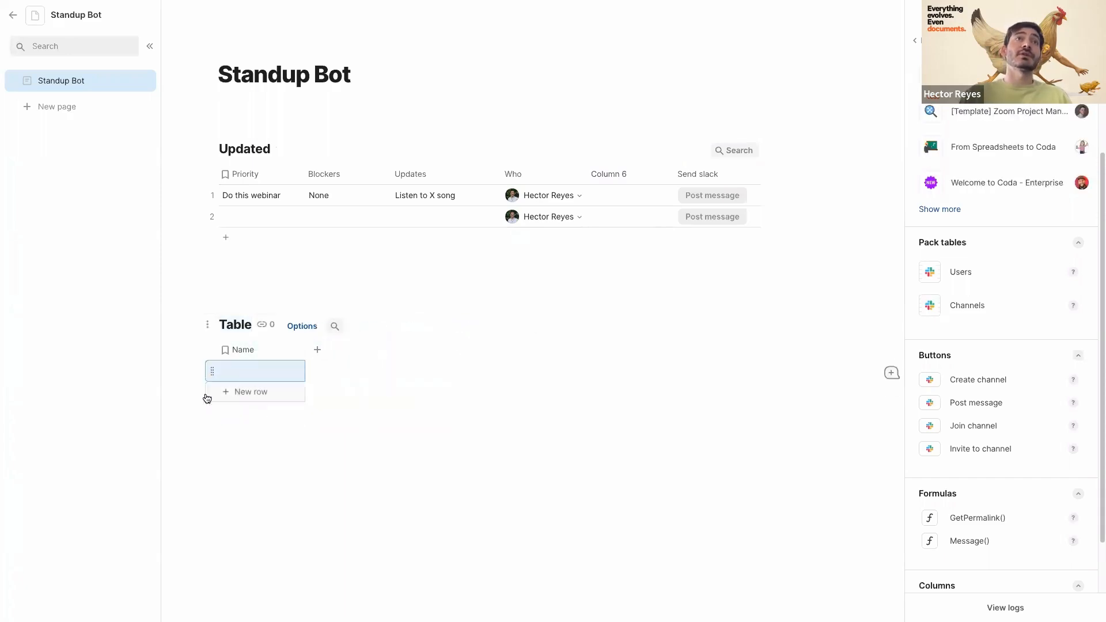
- Title the table 'Slack' and rename its Name column to 'Template'
{"action": "left_click", "coordinate": [239, 322]}
{"action": "type", "text": "Slacka"}
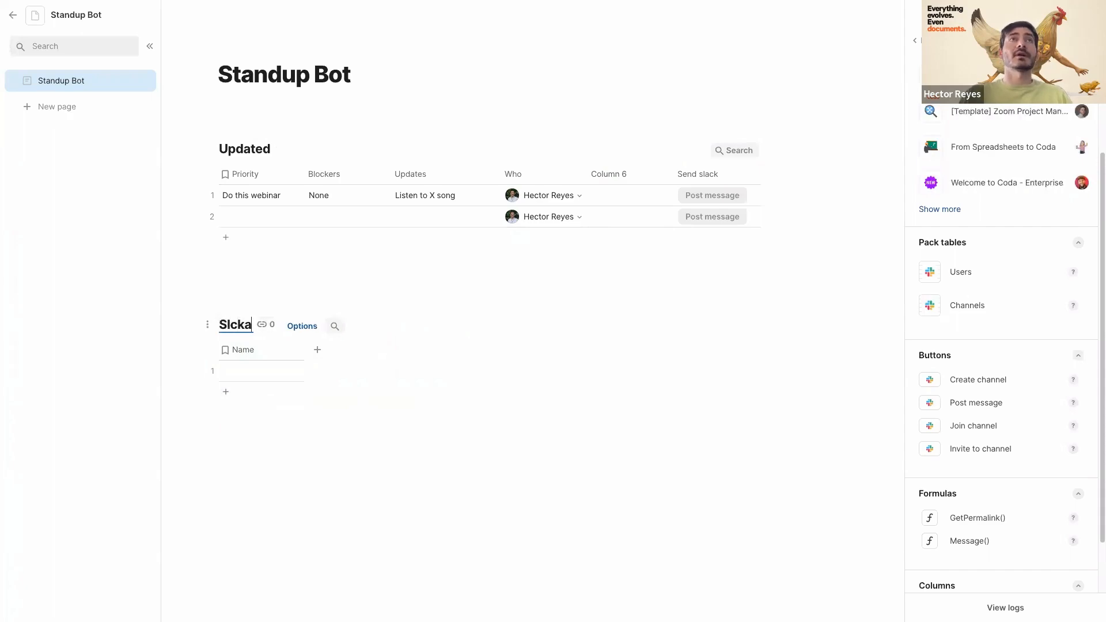
{"action": "key", "text": "BackSpace"}
{"action": "key", "text": "BackSpace"}
{"action": "key", "text": "BackSpace"}
{"action": "type", "text": "ack"}
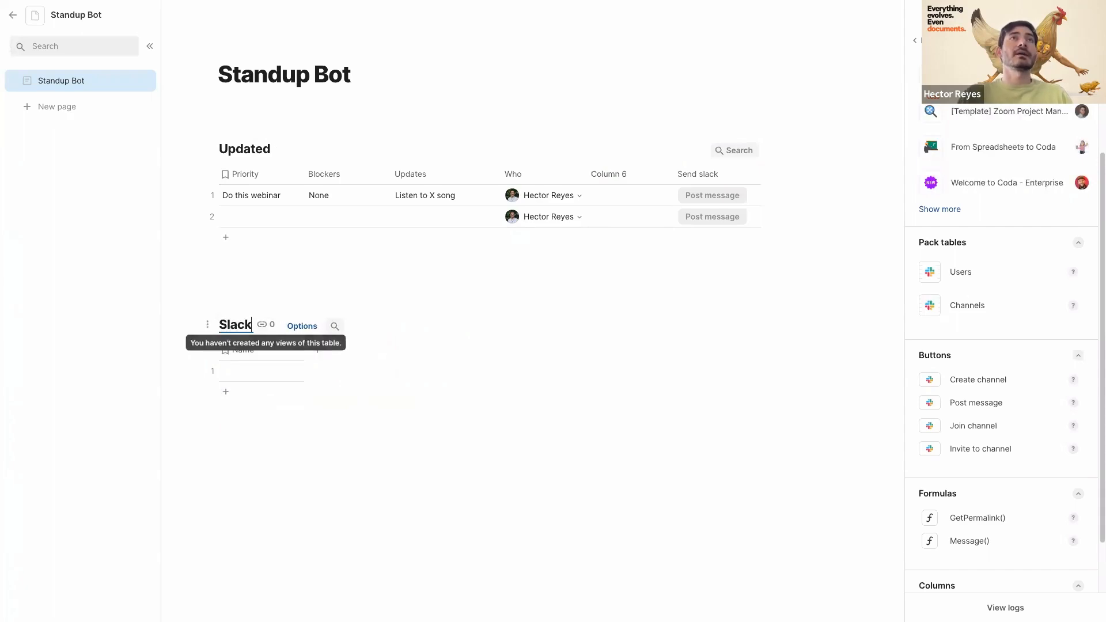
{"action": "left_click", "coordinate": [247, 372]}
{"action": "double_click", "coordinate": [241, 349]}
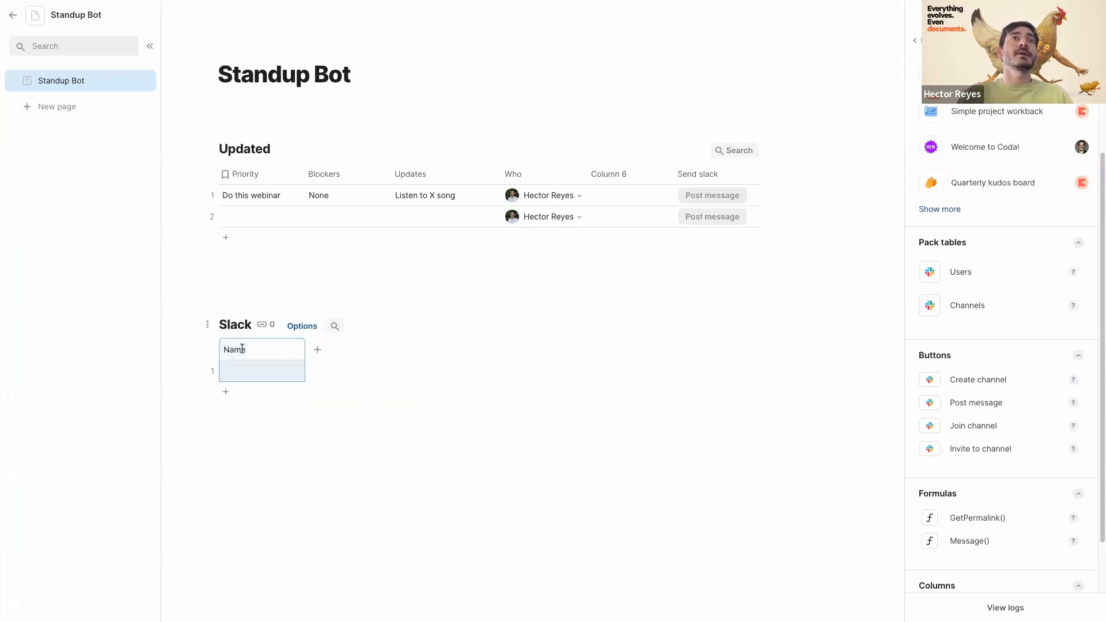
{"action": "type", "text": "Template"}
- Enter Who: {1}, Priority: {2}, Blocker, Updates: {4} lines in the first Template cell, then widen the column
{"action": "left_click", "coordinate": [247, 371]}
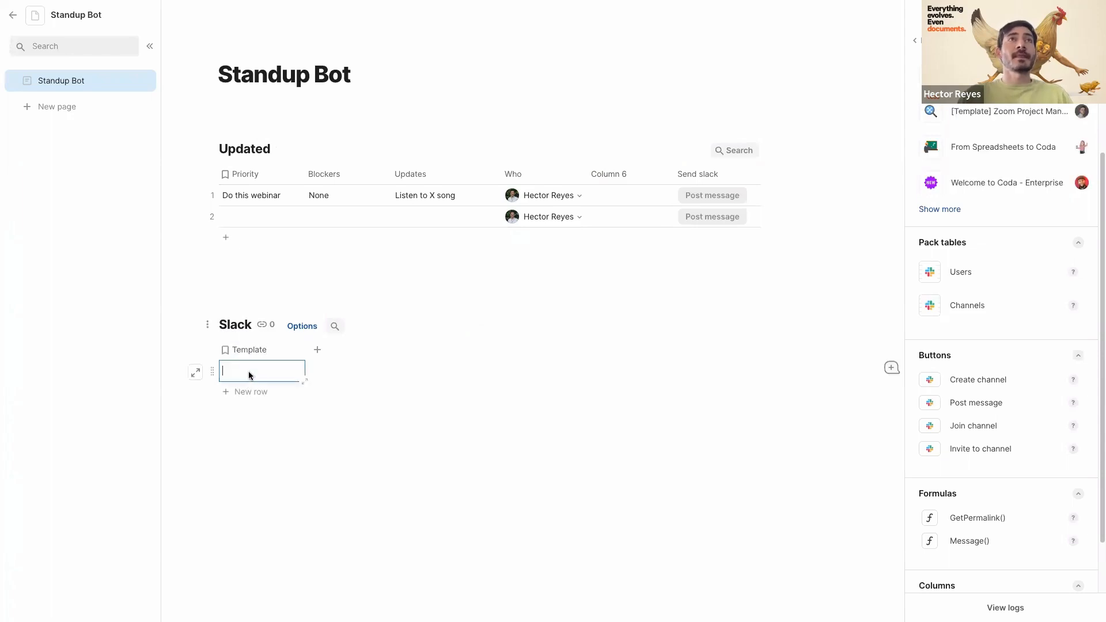
{"action": "type", "text": "Post"}
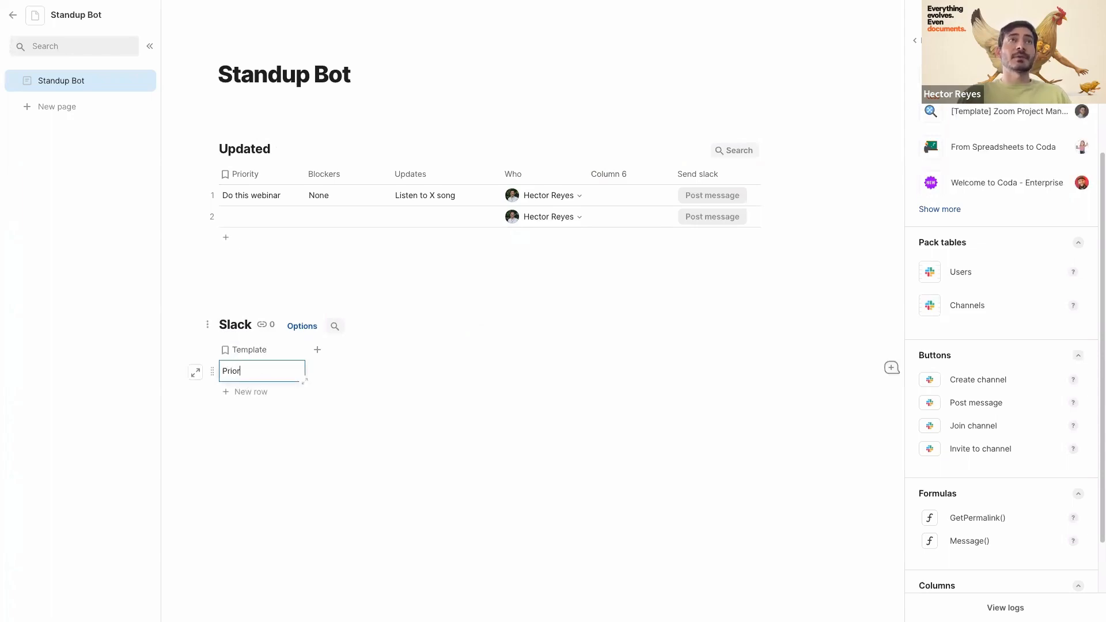
{"action": "key", "text": "BackSpace"}
{"action": "key", "text": "BackSpace"}
{"action": "key", "text": "BackSpace"}
{"action": "key", "text": "BackSpace"}
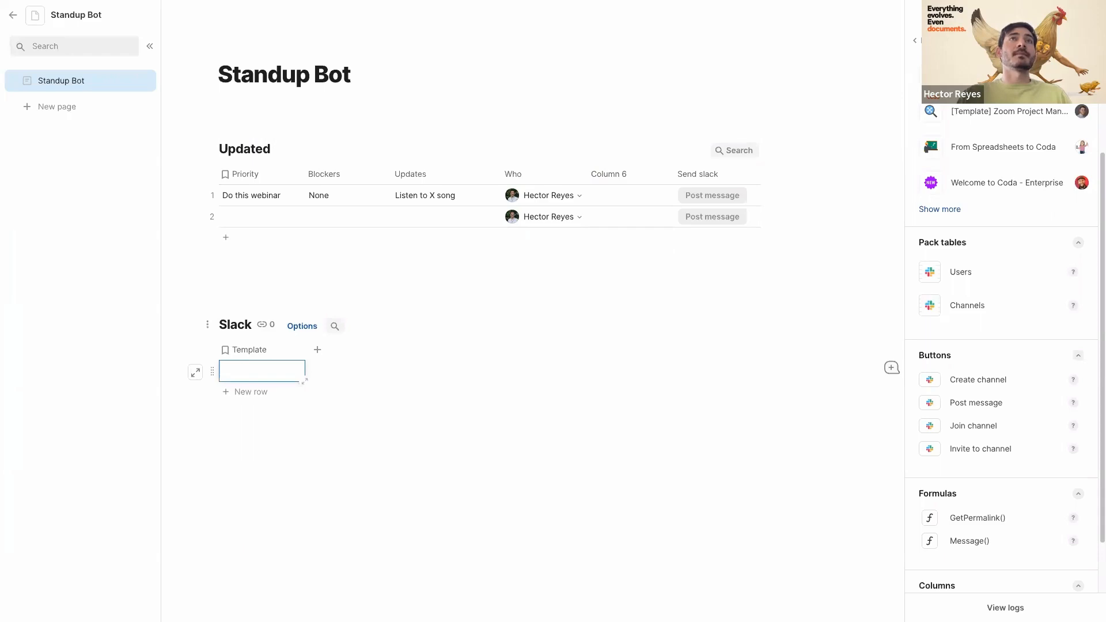
{"action": "type", "text": "Who: {"}
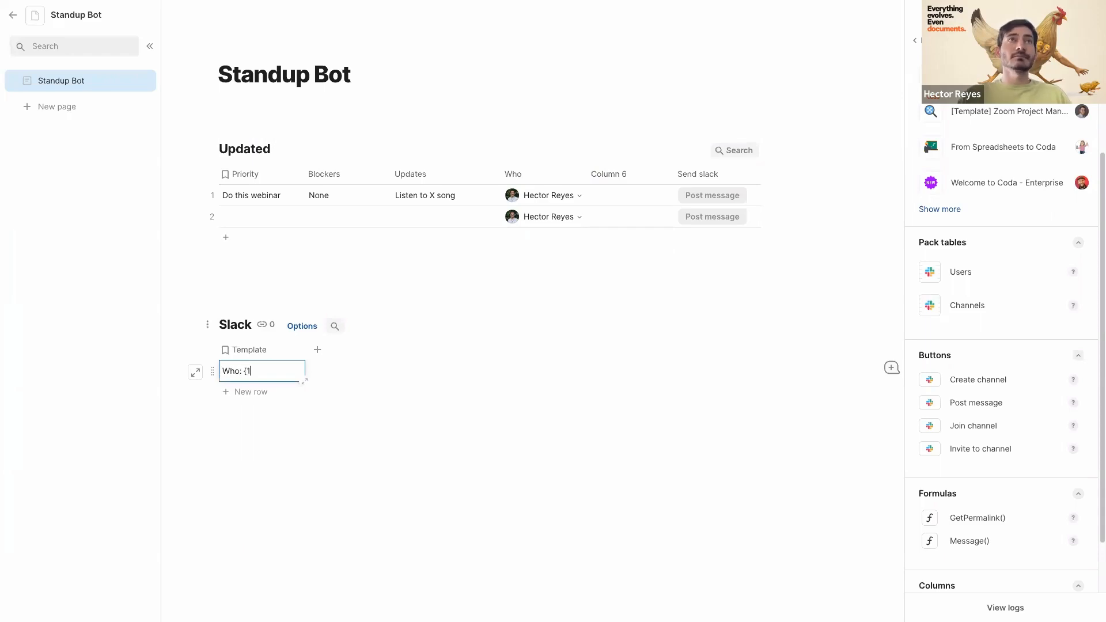
{"action": "type", "text": "1}"}
{"action": "key", "text": "shift+Return"}
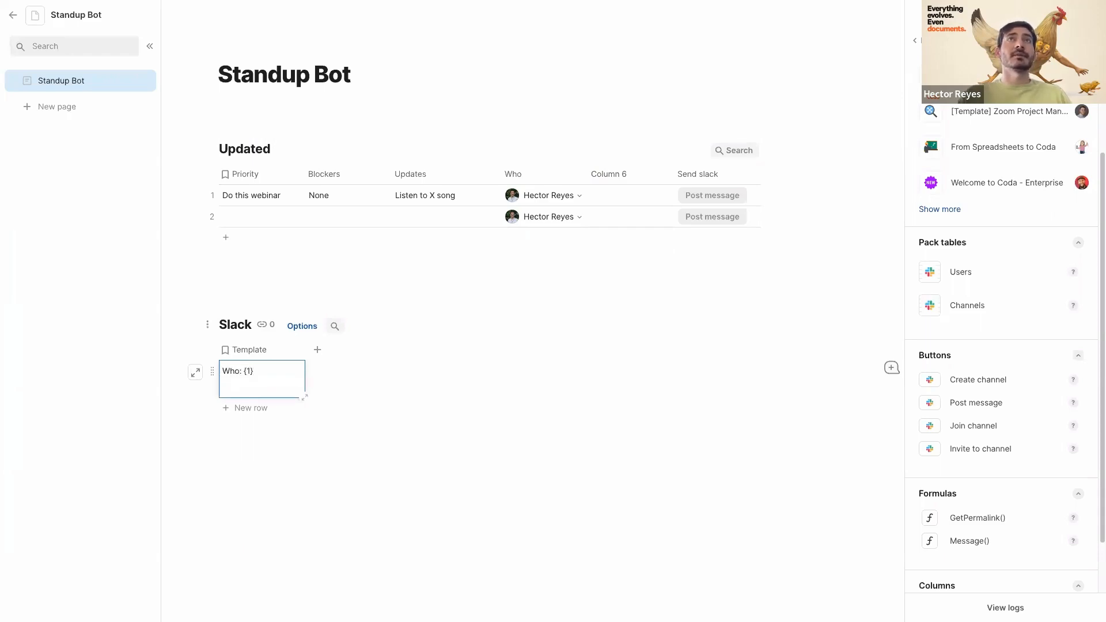
{"action": "key", "text": "shift+Return"}
{"action": "type", "text": "Priori"}
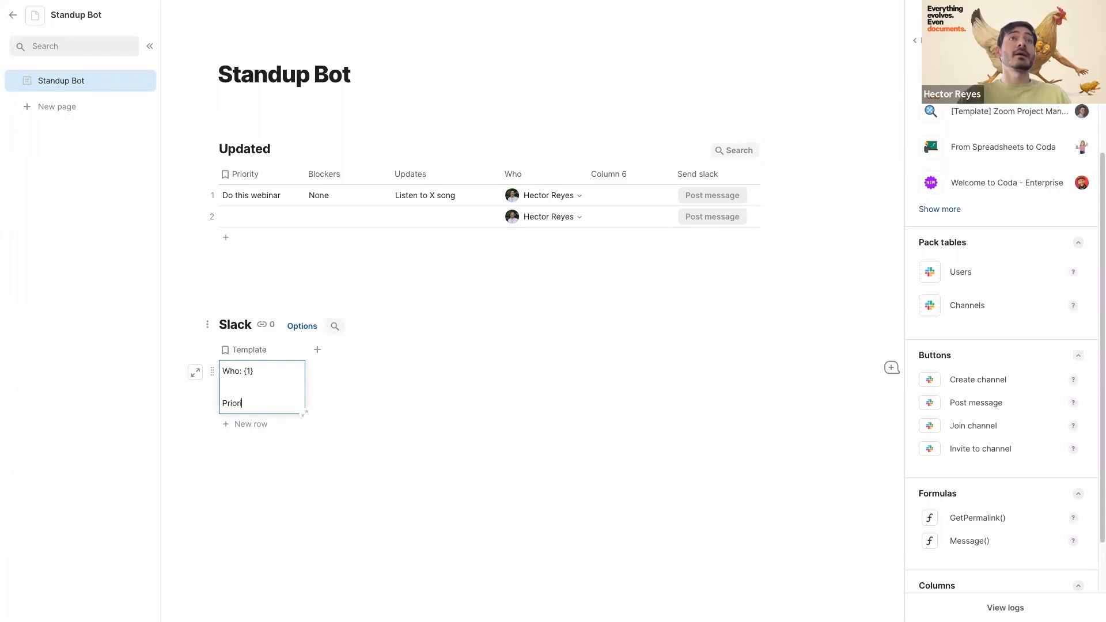
{"action": "type", "text": "ty: {2"}
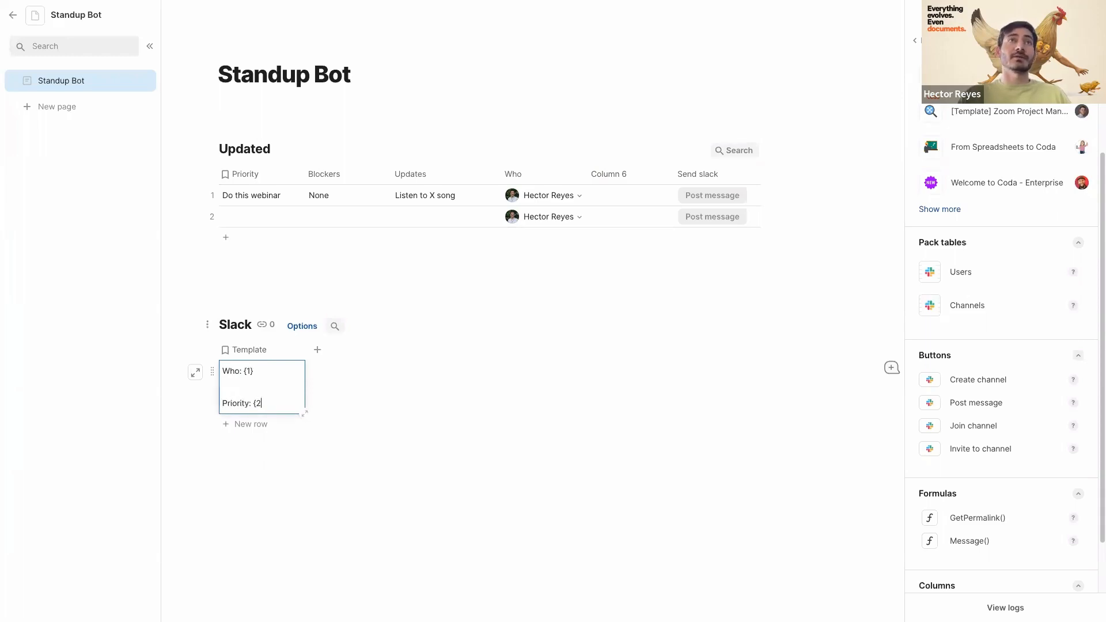
{"action": "type", "text": "}"}
{"action": "key", "text": "shift+Return"}
{"action": "key", "text": "shift+Return"}
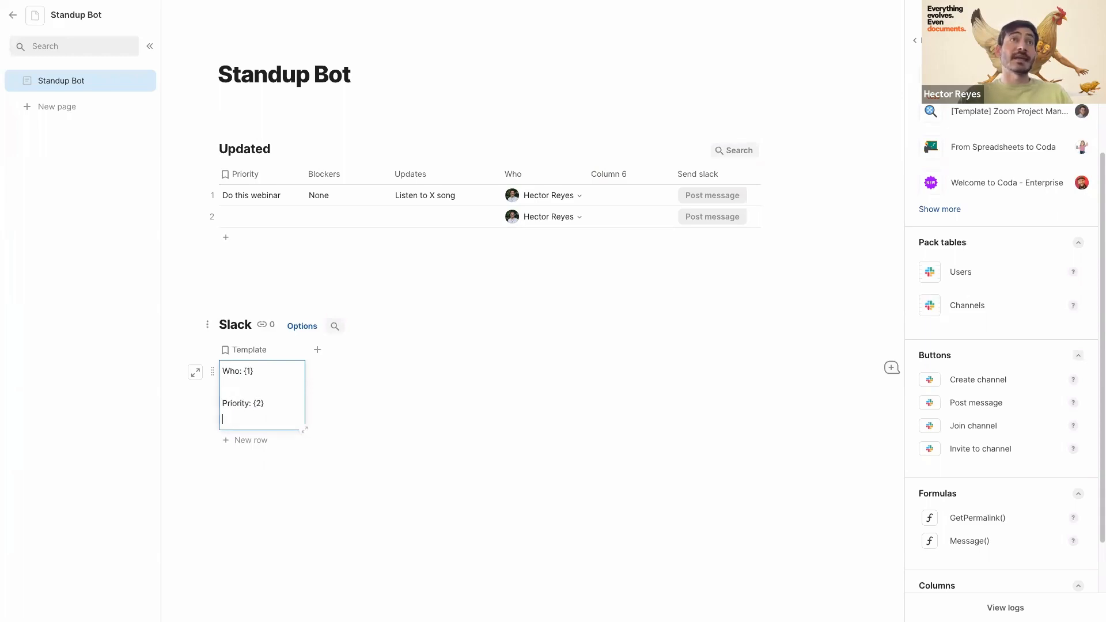
{"action": "type", "text": "Blcoker"}
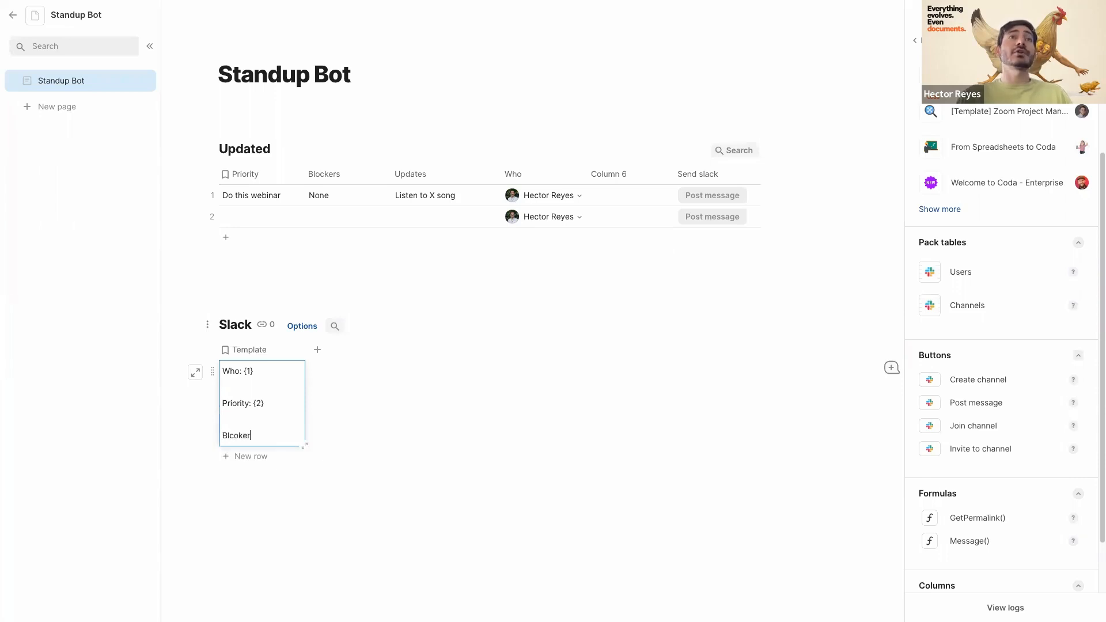
{"action": "key", "text": "BackSpace"}
{"action": "key", "text": "BackSpace"}
{"action": "key", "text": "BackSpace"}
{"action": "key", "text": "BackSpace"}
{"action": "key", "text": "BackSpace"}
{"action": "type", "text": "ocker"}
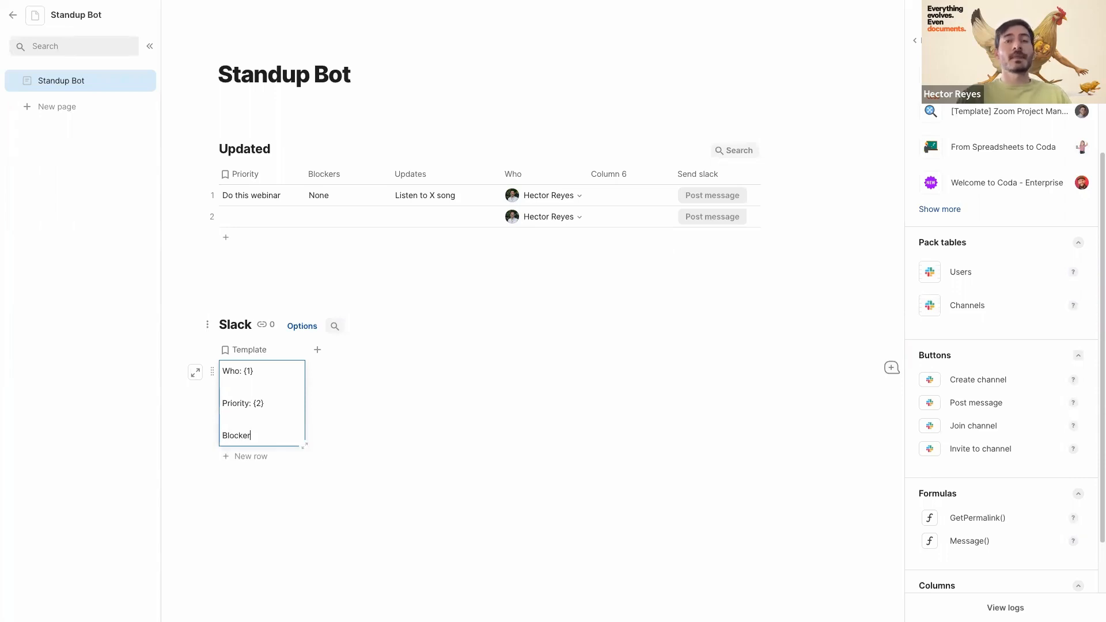
{"action": "type", "text": ": {2"}
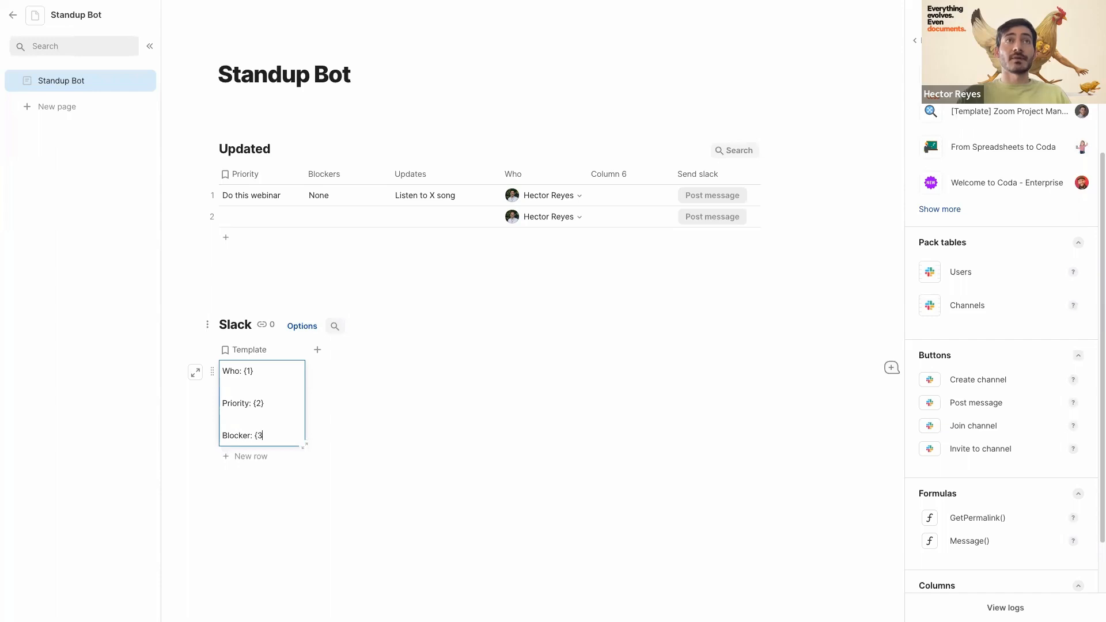
{"action": "type", "text": "}"}
{"action": "key", "text": "shift+Return"}
{"action": "key", "text": "shift+Return"}
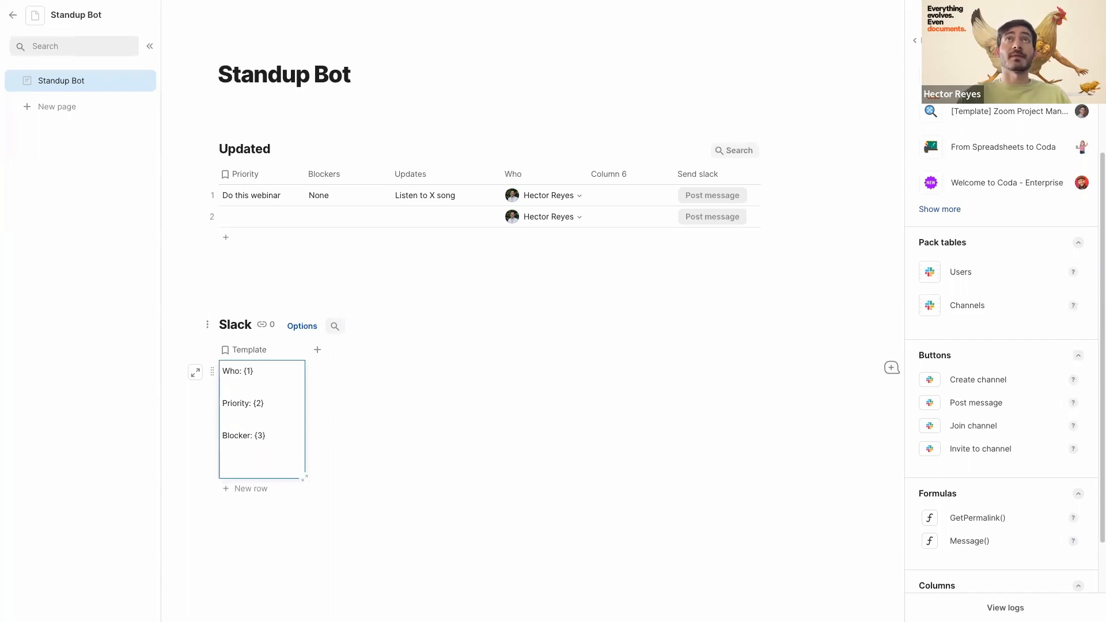
{"action": "type", "text": "Updates"}
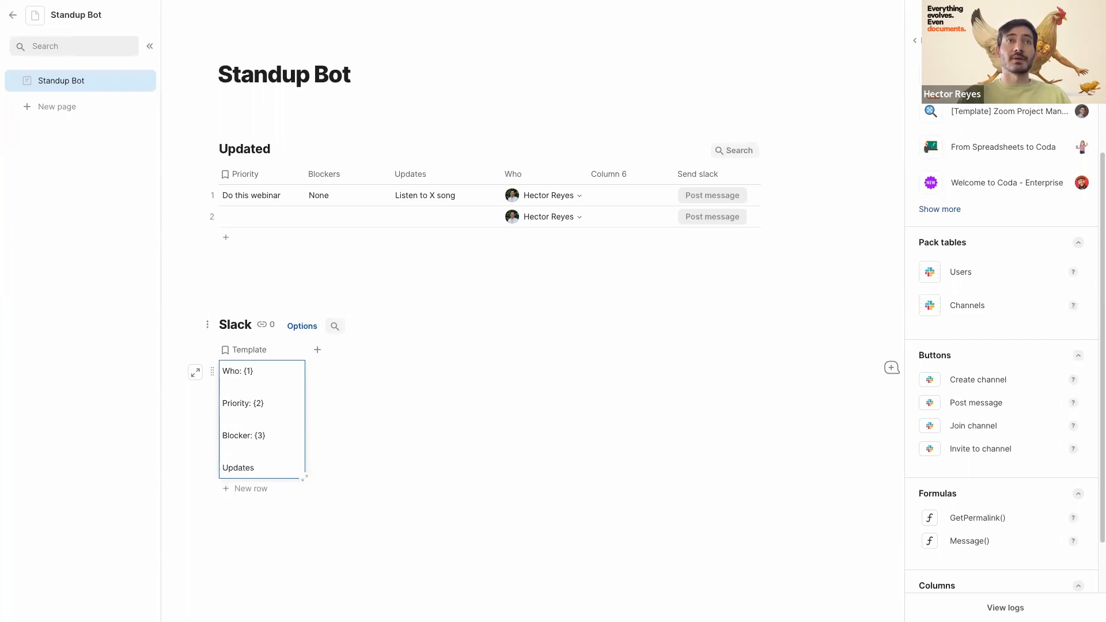
{"action": "type", "text": "- : {"}
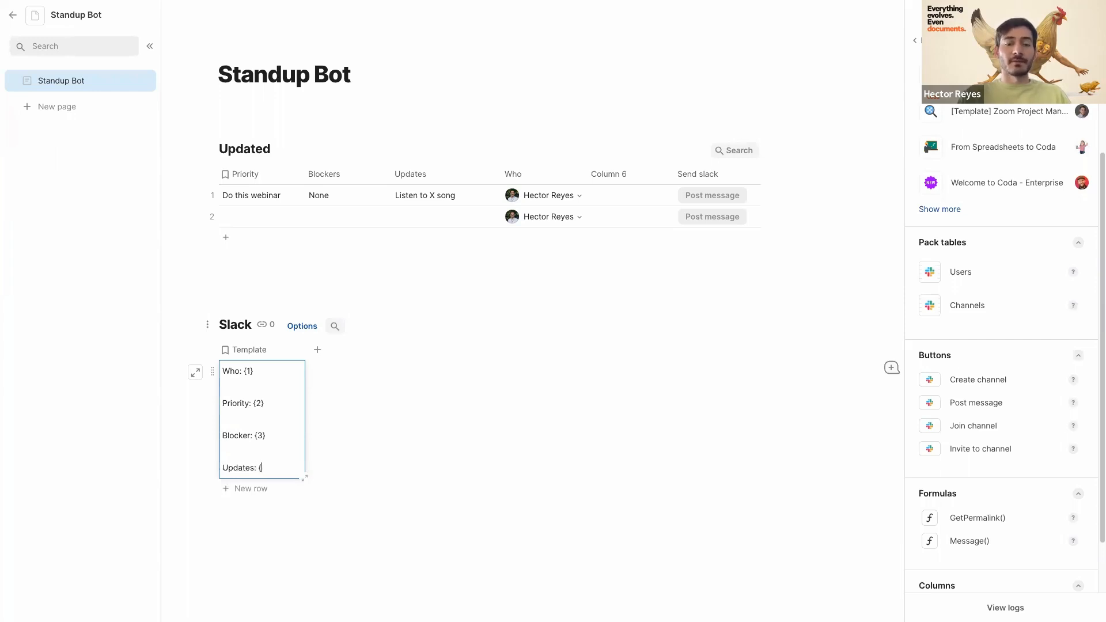
{"action": "type", "text": "4}"}
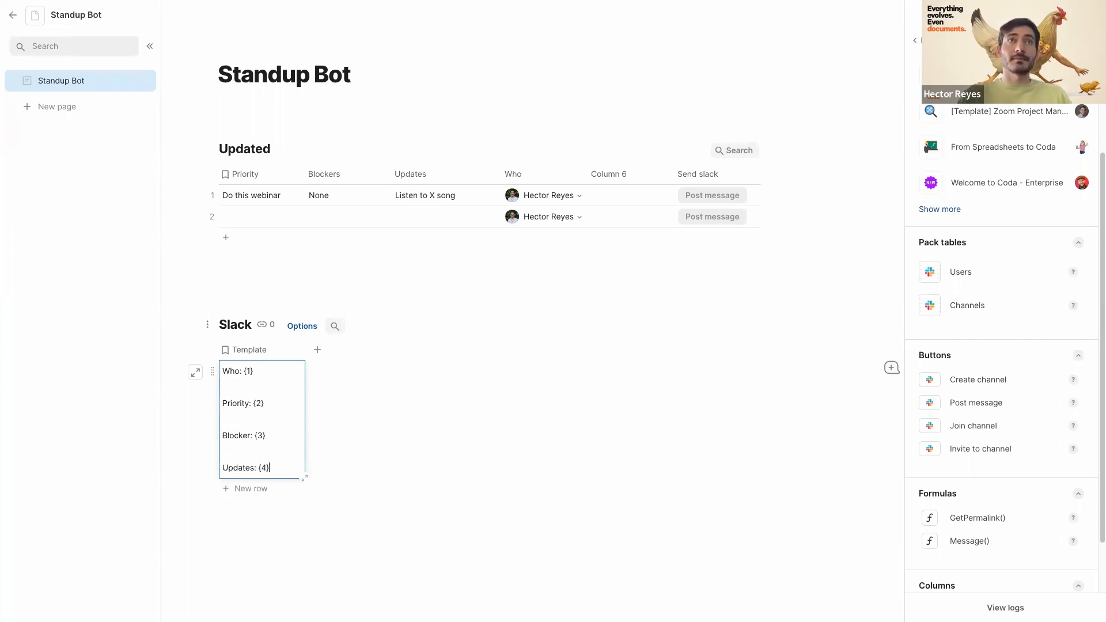
{"action": "left_click", "coordinate": [437, 434]}
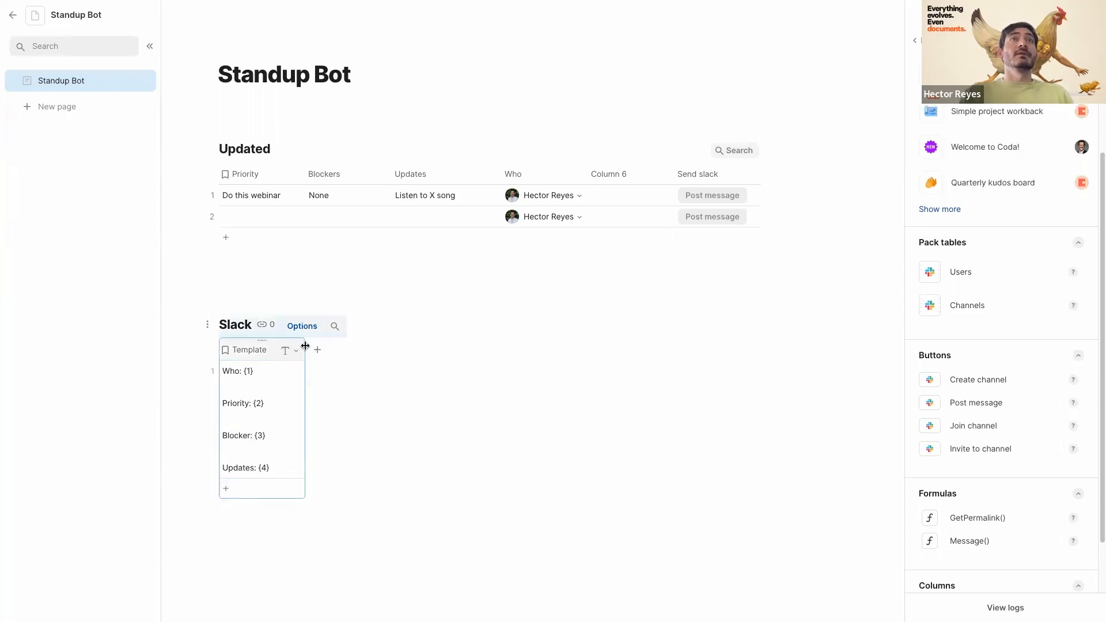
{"action": "left_click_drag", "start_coordinate": [305, 345], "coordinate": [384, 348]}
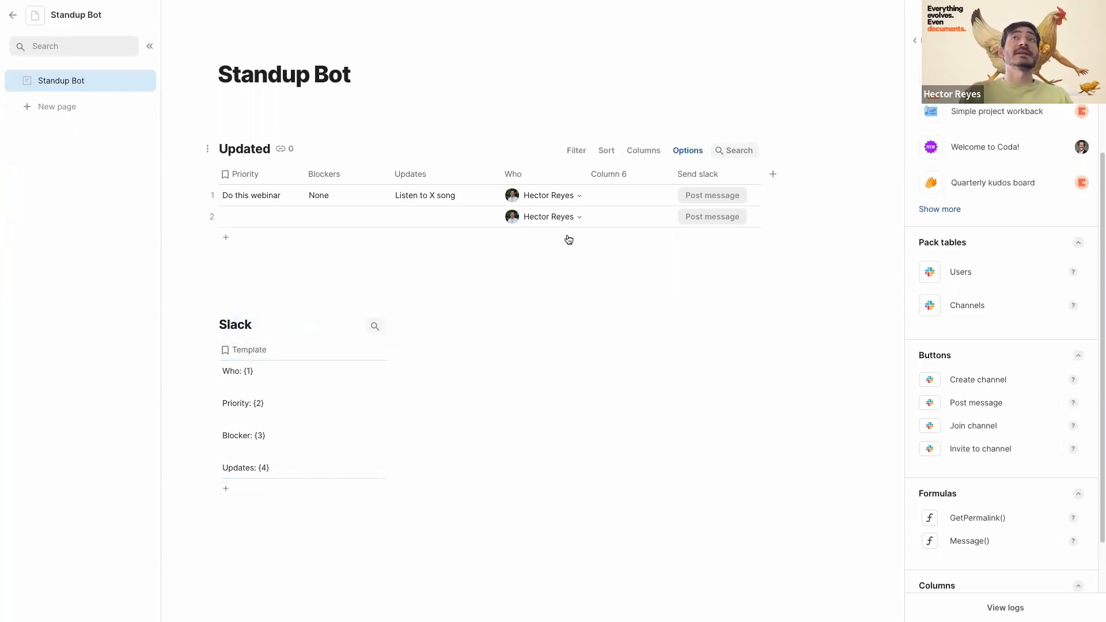
- Rename the Column 6 header to Message
{"action": "left_click", "coordinate": [611, 174]}
{"action": "left_click", "coordinate": [611, 174]}
{"action": "type", "text": "S"}
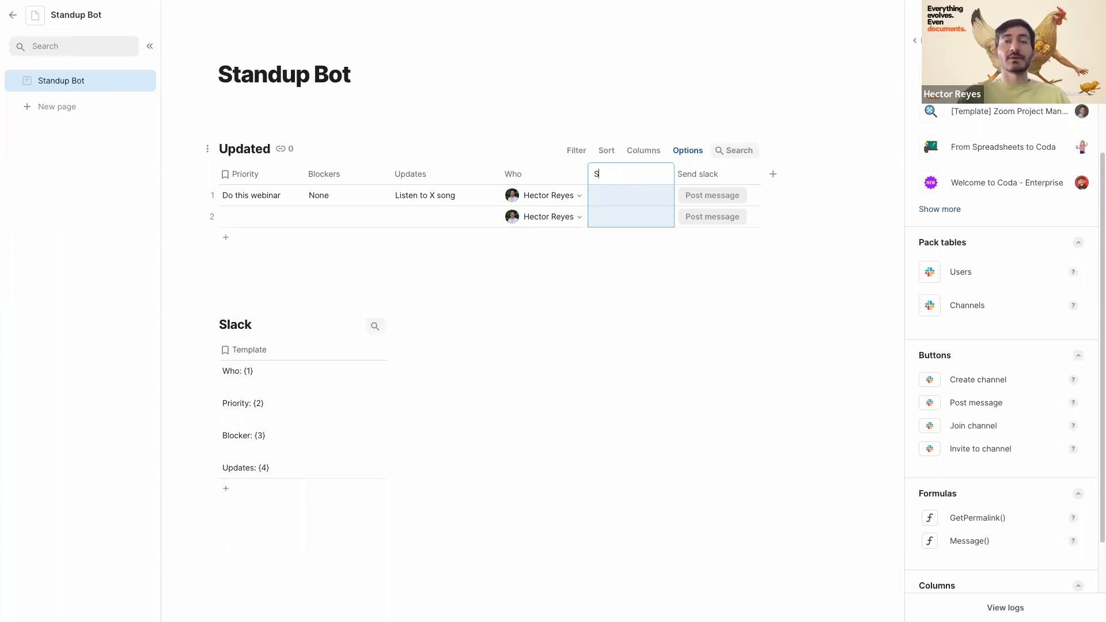
{"action": "key", "text": "BackSpace"}
{"action": "type", "text": "Message"}
{"action": "key", "text": "Return"}
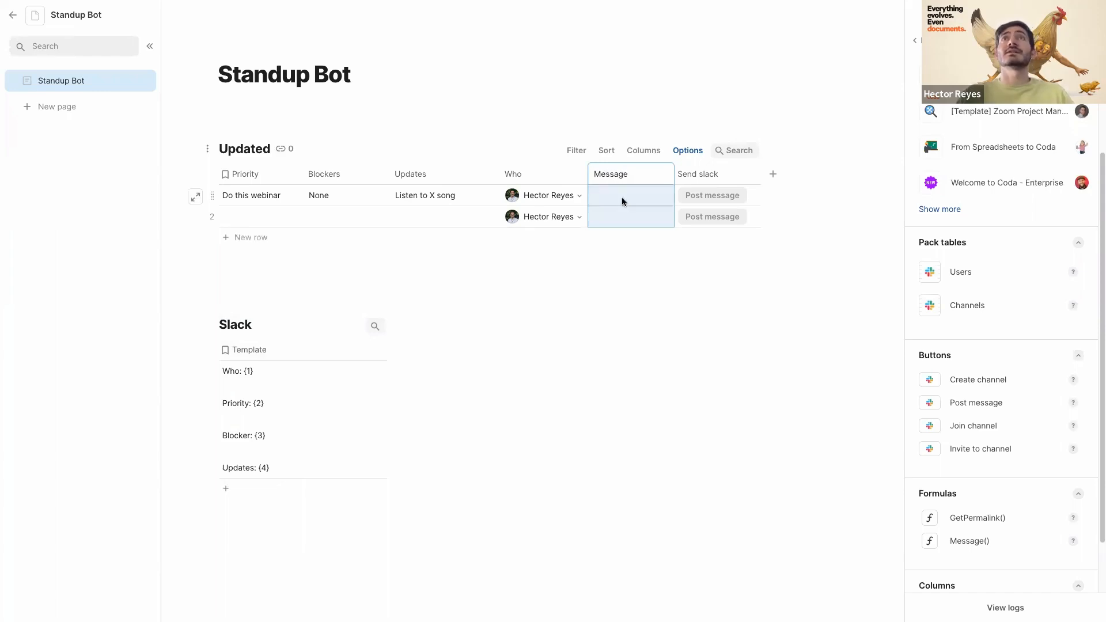
- Start a Message column formula in row 1 using the Format function
{"action": "left_click", "coordinate": [622, 201]}
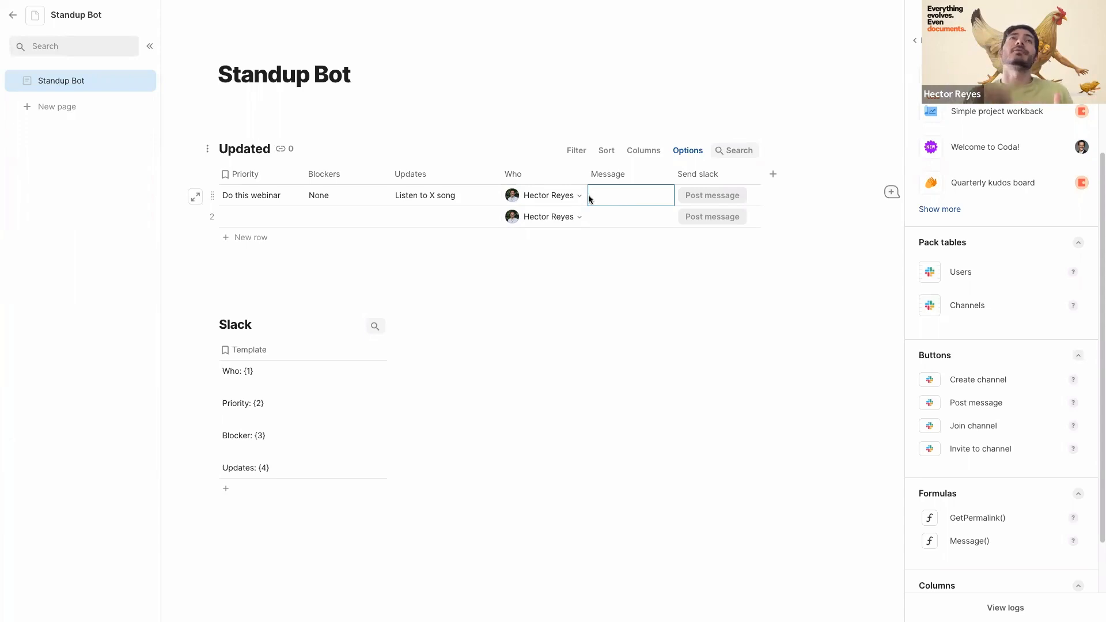
{"action": "key", "text": "equal"}
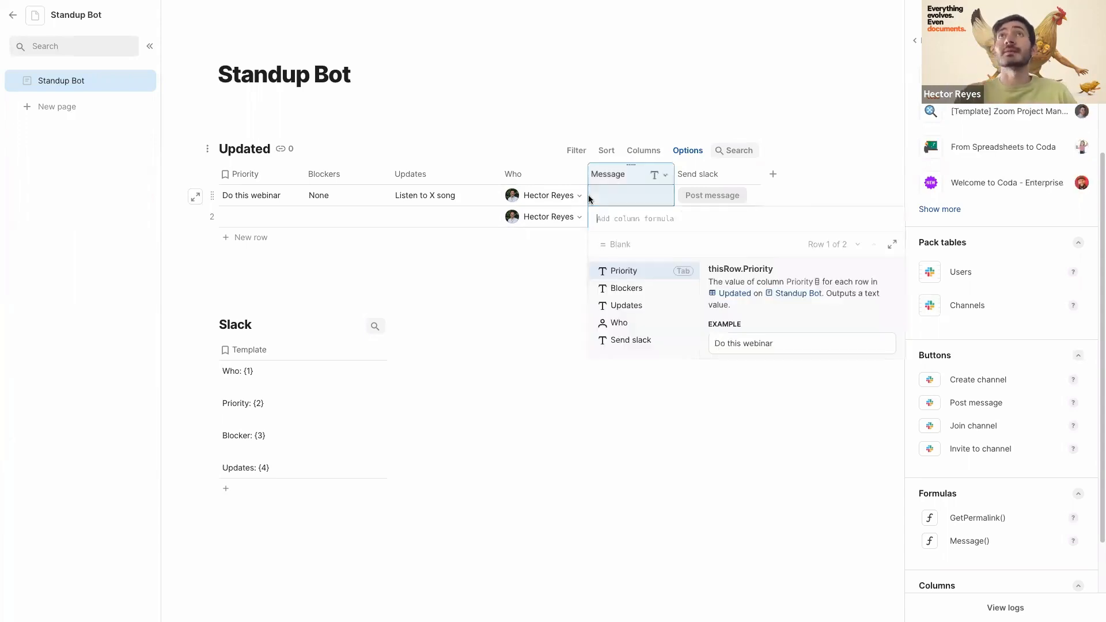
{"action": "type", "text": "fo"}
{"action": "key", "text": "BackSpace"}
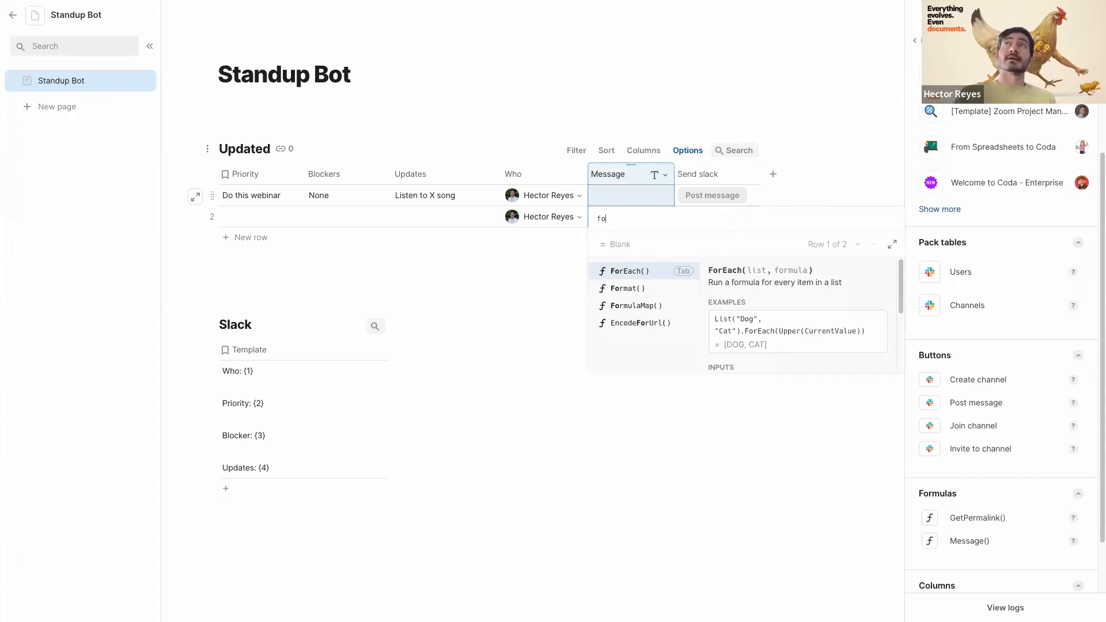
{"action": "key", "text": "BackSpace"}
{"action": "key", "text": "BackSpace"}
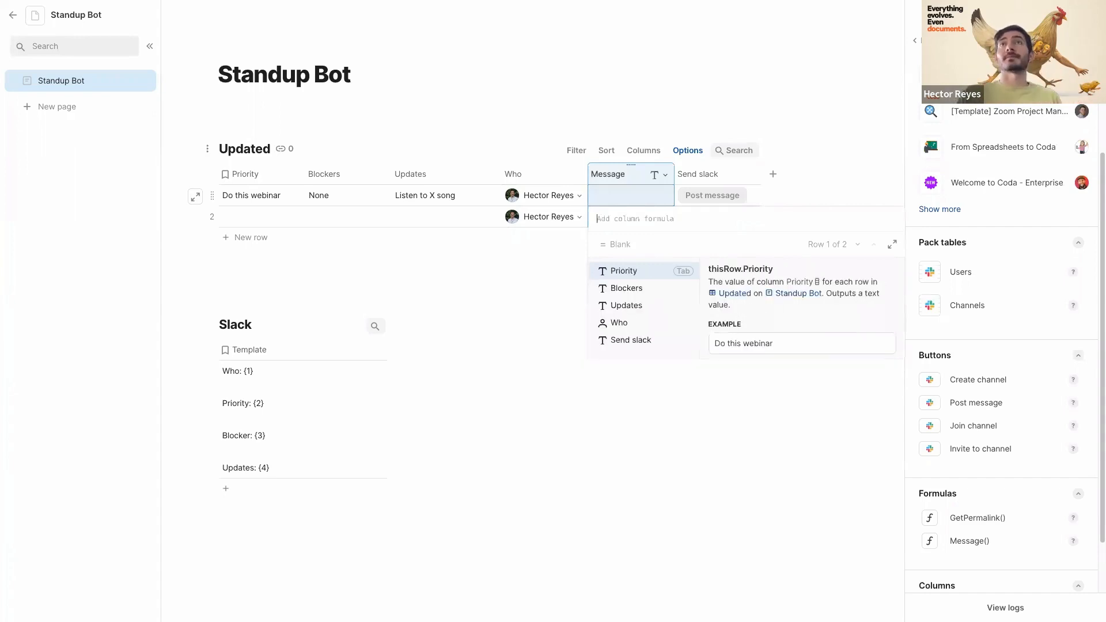
{"action": "type", "text": "="}
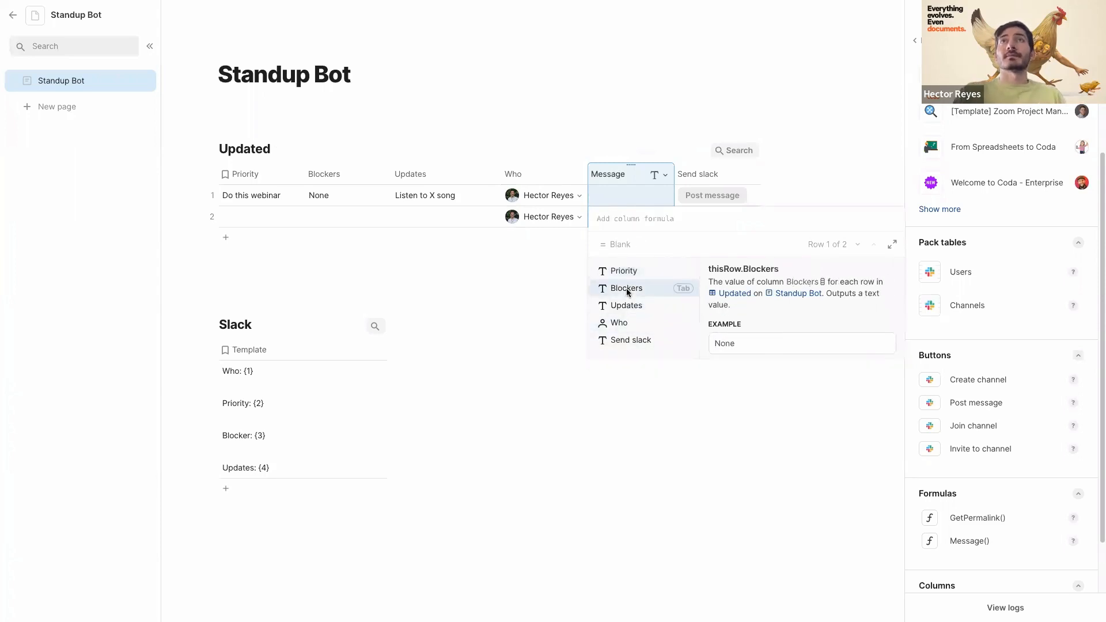
{"action": "key", "text": "Tab"}
{"action": "type", "text": "av"}
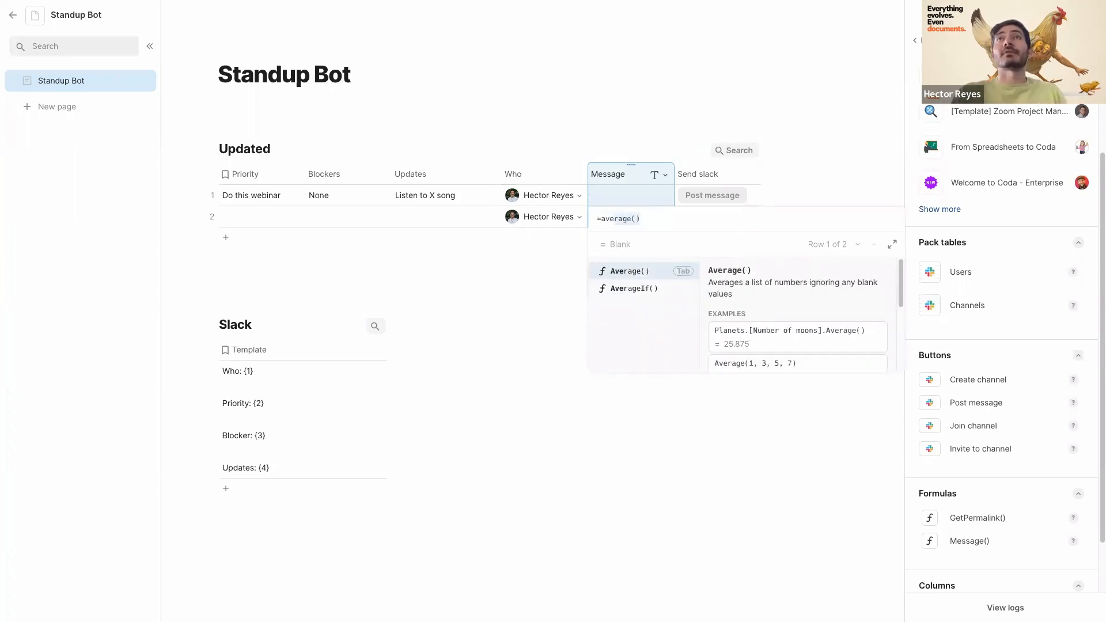
{"action": "key", "text": "BackSpace"}
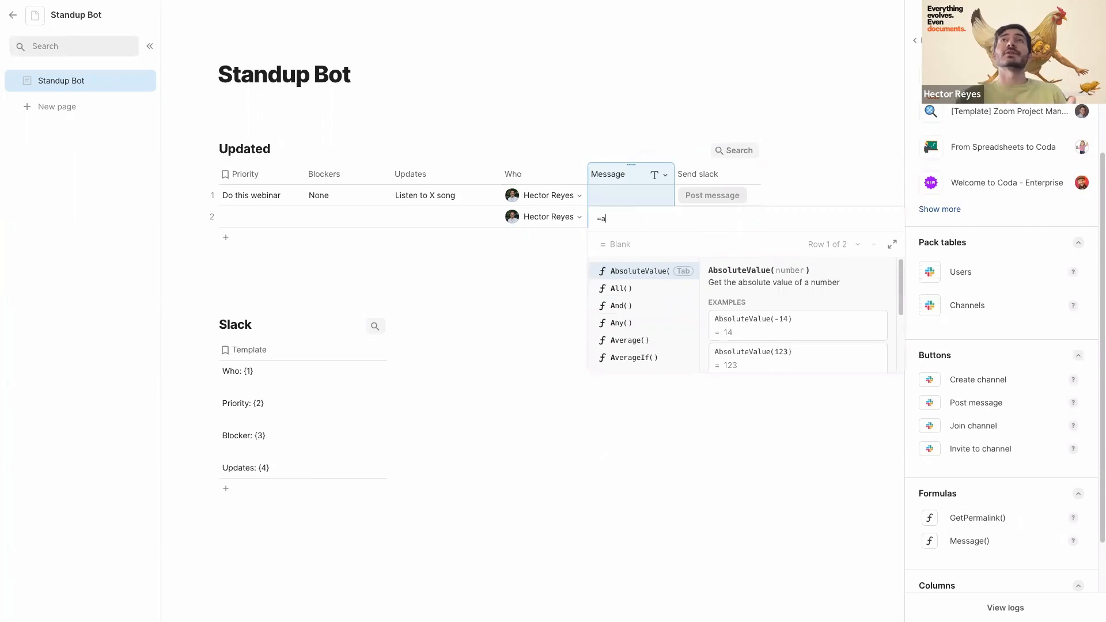
{"action": "key", "text": "BackSpace"}
{"action": "type", "text": "form"}
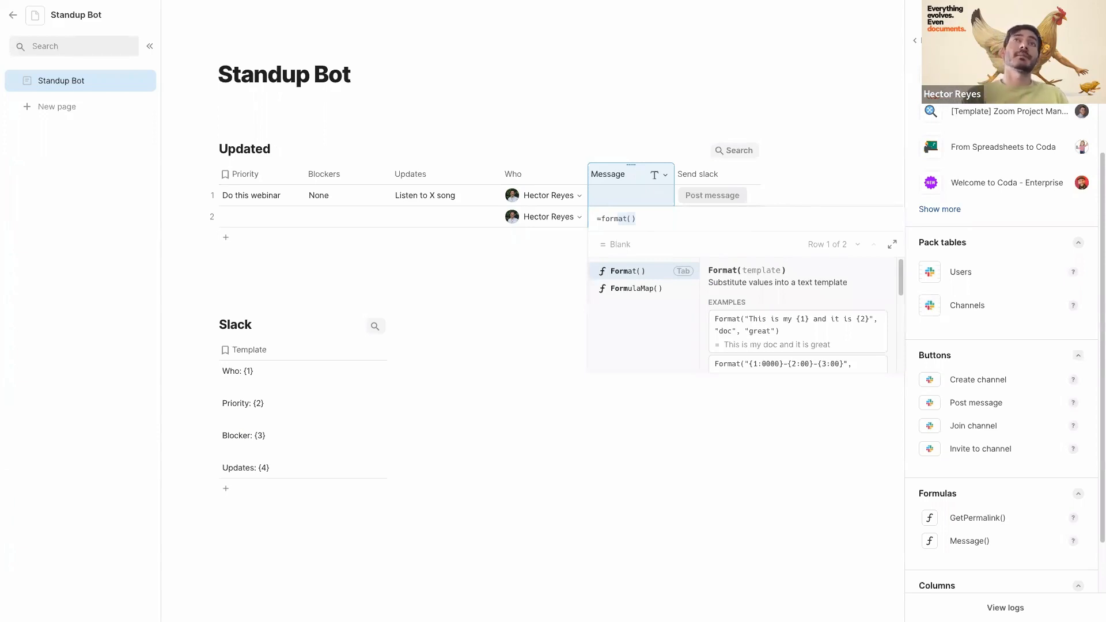
{"action": "key", "text": "Tab"}
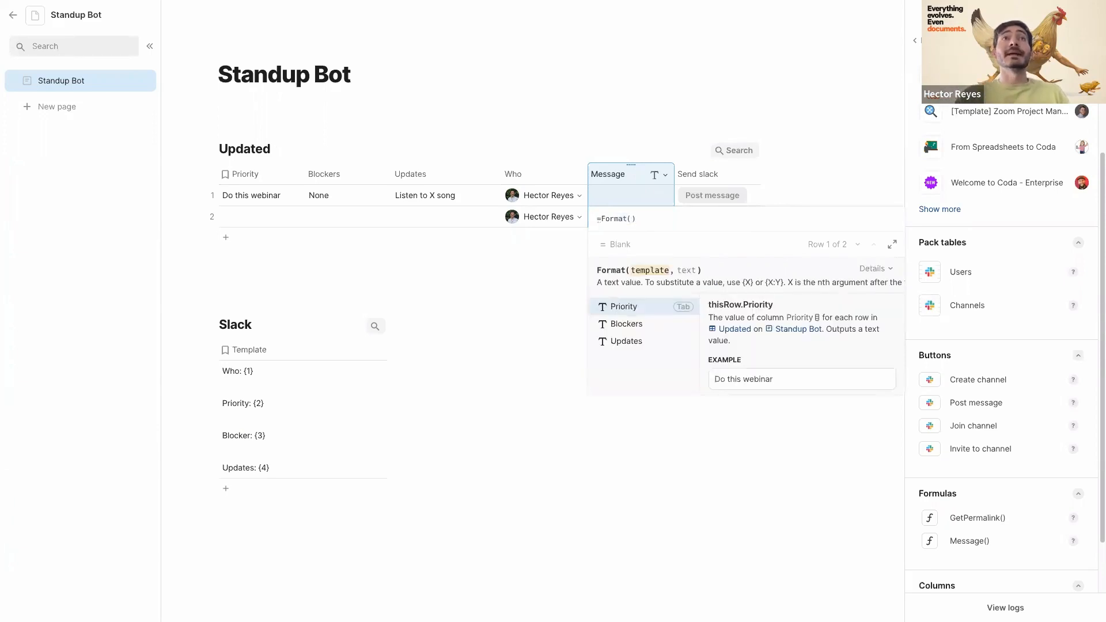
- Complete the formula as =Format(Slack.Template, Who, Priority, Blockers, Updates) and apply it
{"action": "type", "text": "slack"}
{"action": "key", "text": "Tab"}
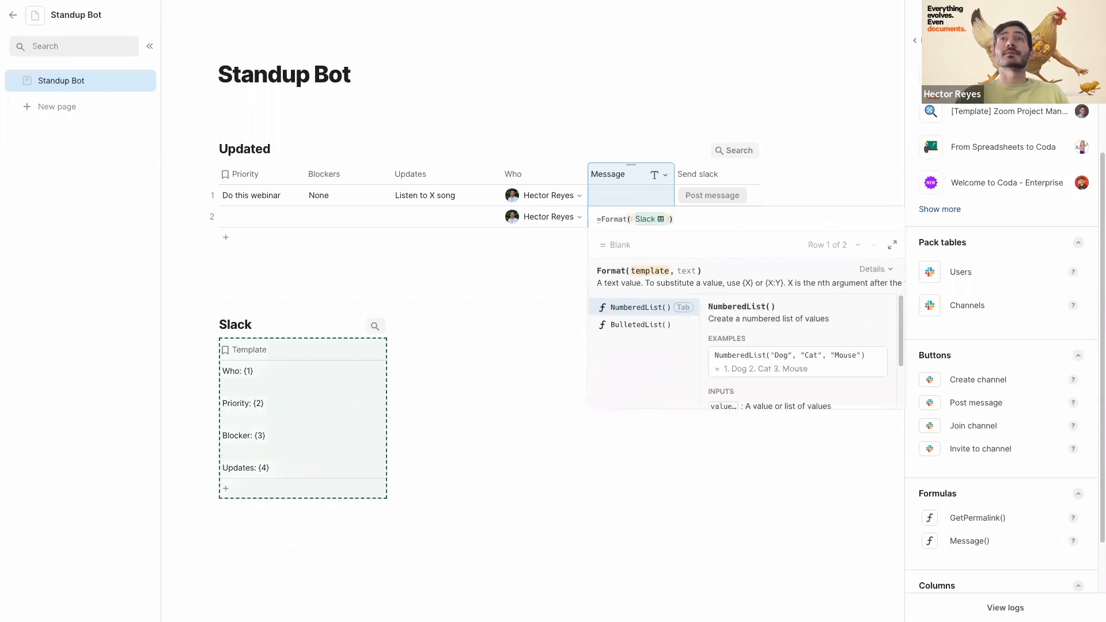
{"action": "key", "text": "Tab"}
{"action": "type", "text": "te"}
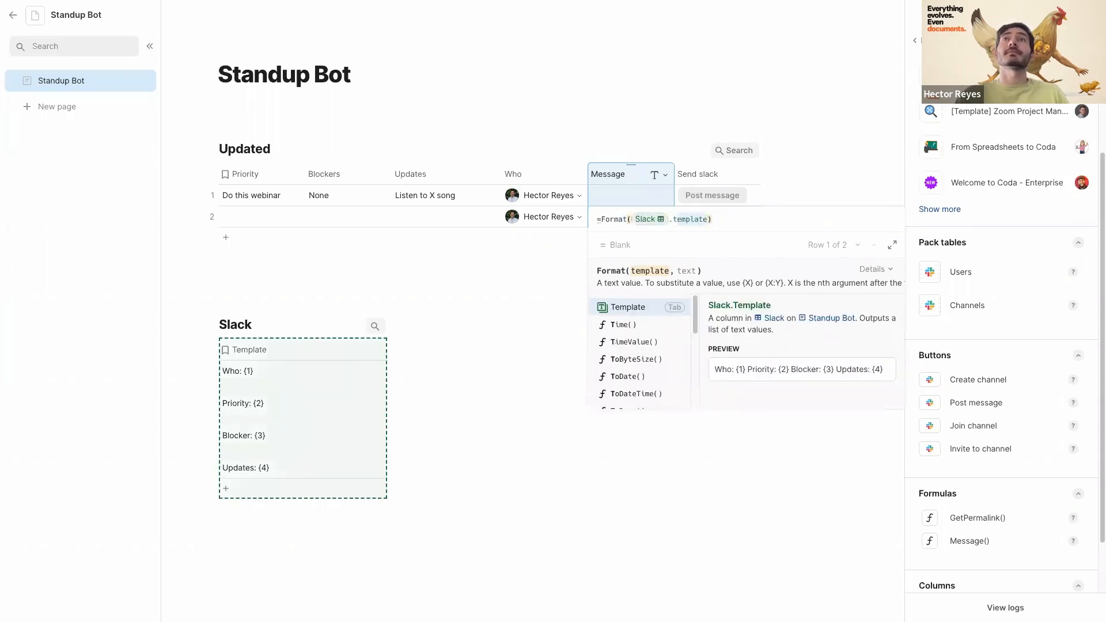
{"action": "key", "text": "Tab"}
{"action": "type", "text": ","}
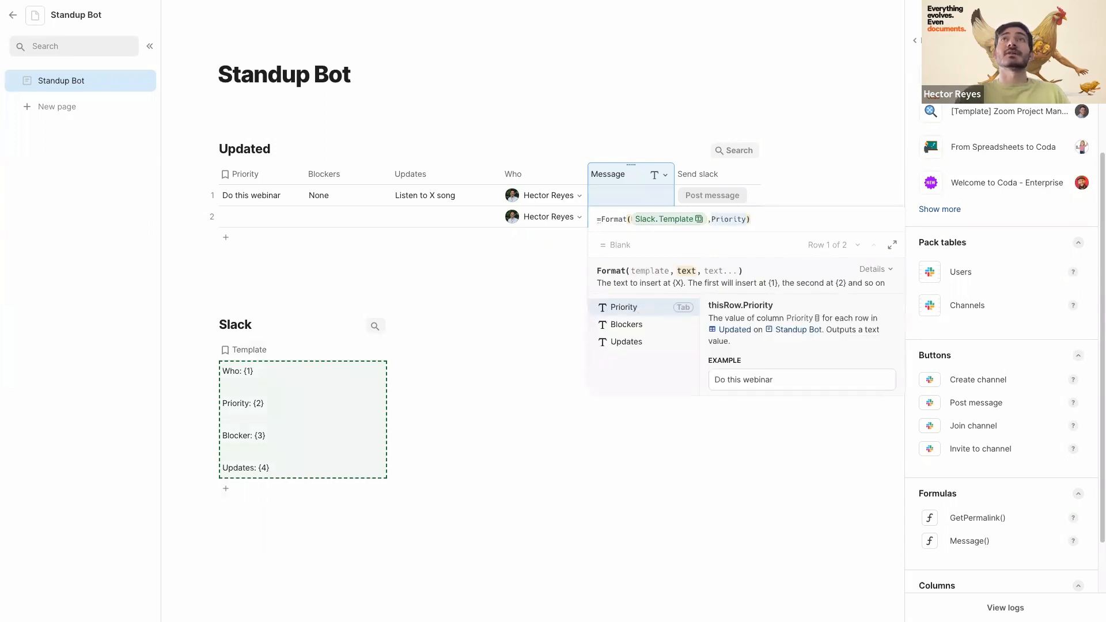
{"action": "type", "text": "who"}
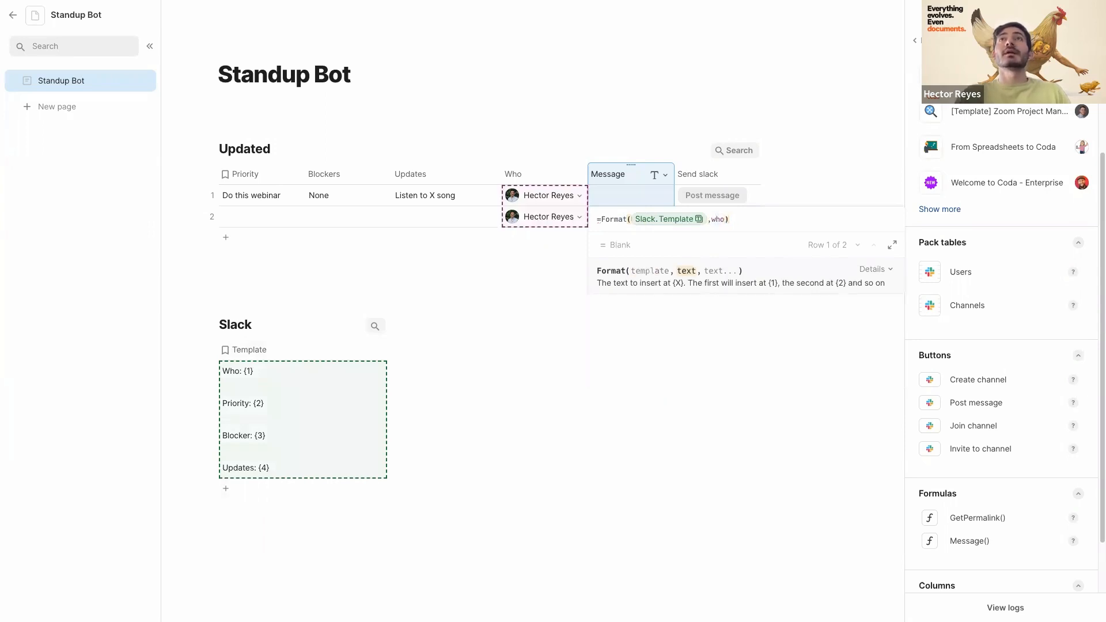
{"action": "type", "text": ",p"}
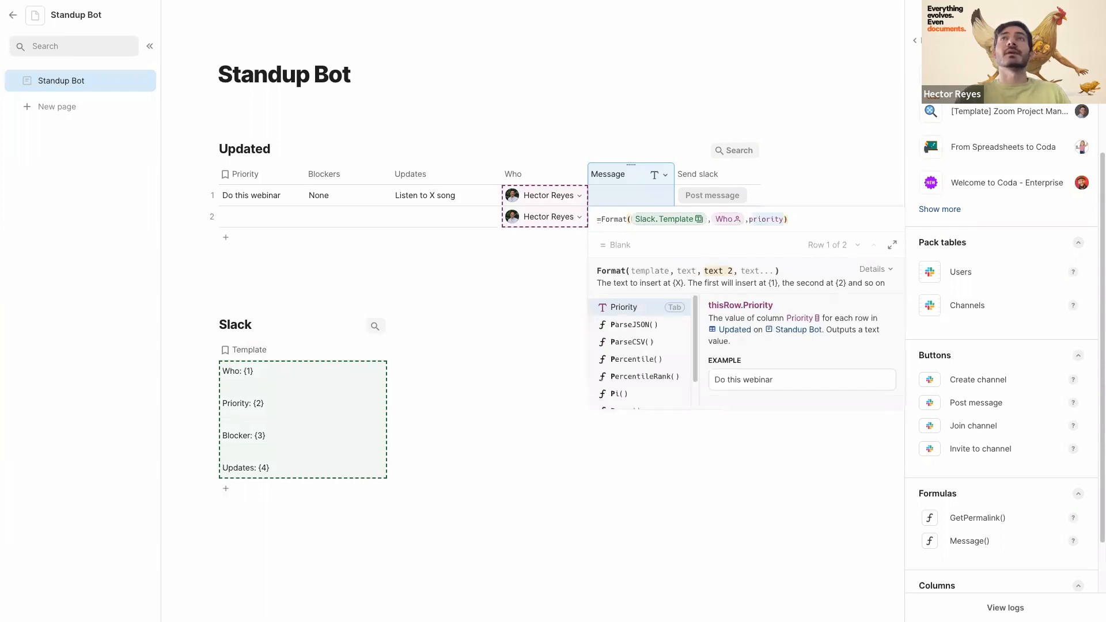
{"action": "type", "text": "i"}
{"action": "key", "text": "BackSpace"}
{"action": "key", "text": "BackSpace"}
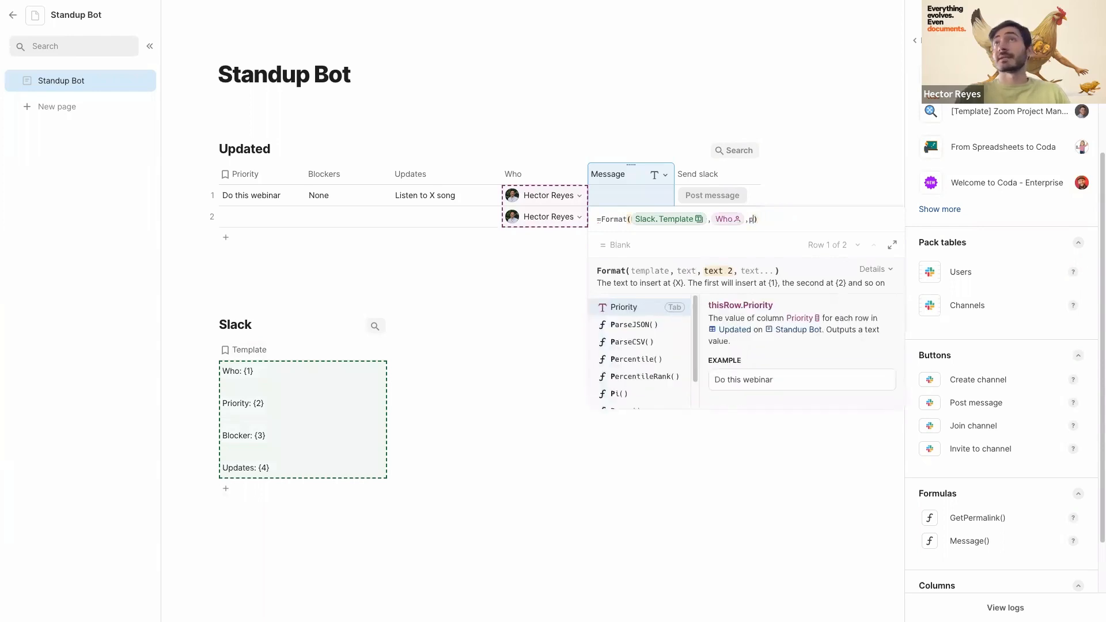
{"action": "type", "text": "riority"}
{"action": "key", "text": "Tab"}
{"action": "type", "text": ","}
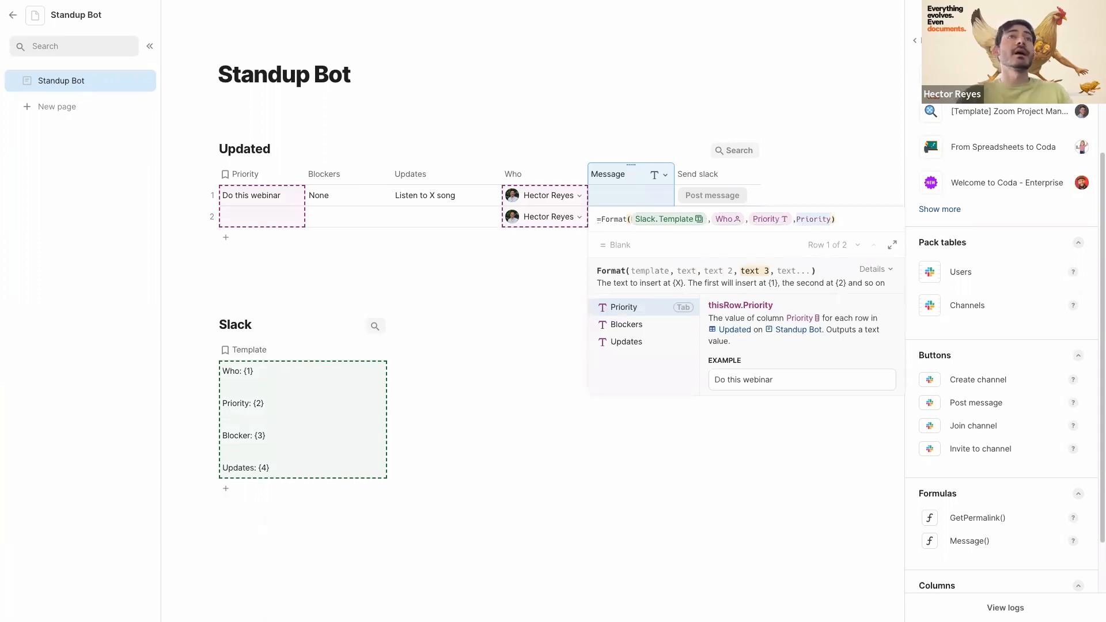
{"action": "type", "text": "blockers"}
{"action": "key", "text": "Tab"}
{"action": "type", "text": ",u"}
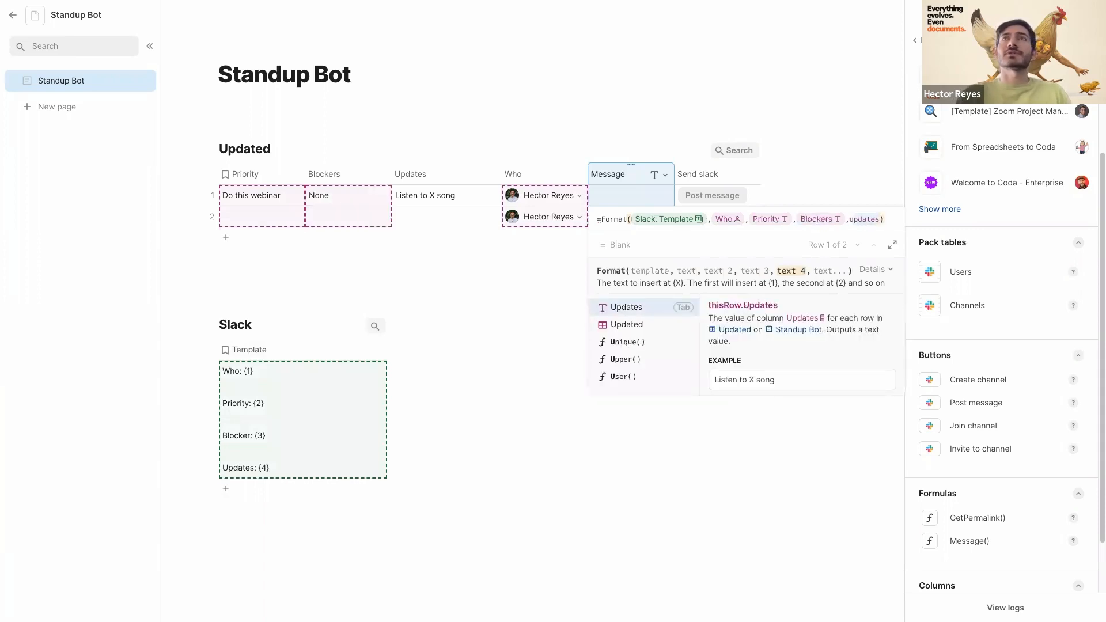
{"action": "type", "text": "p"}
{"action": "key", "text": "Tab"}
{"action": "key", "text": "Return"}
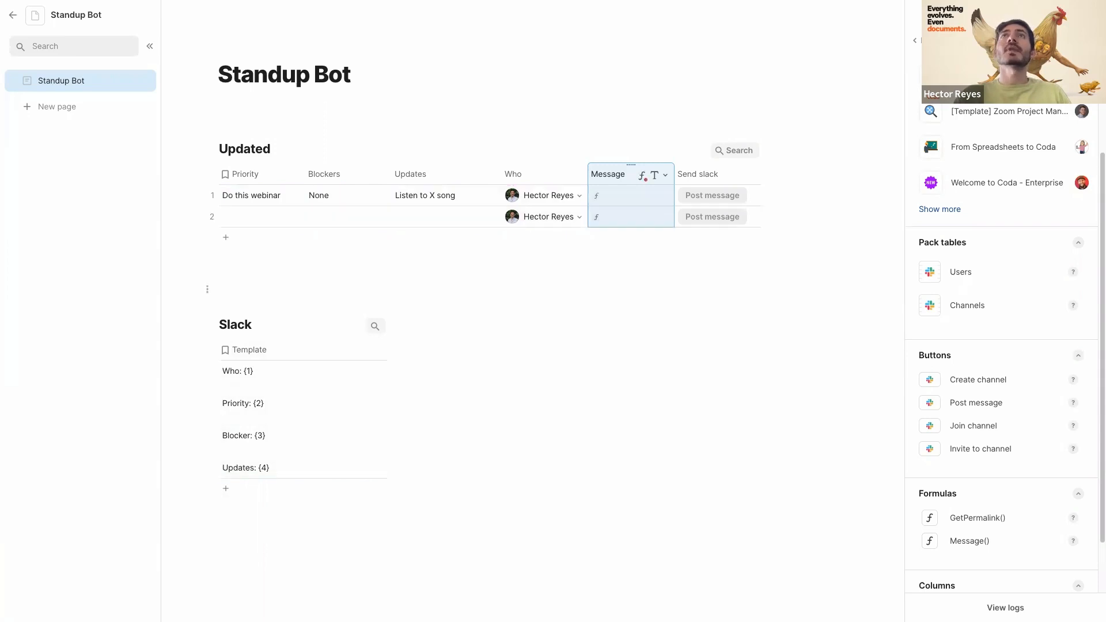
- Recheck the Message formula and drag the Message column wider
{"action": "left_click", "coordinate": [640, 234]}
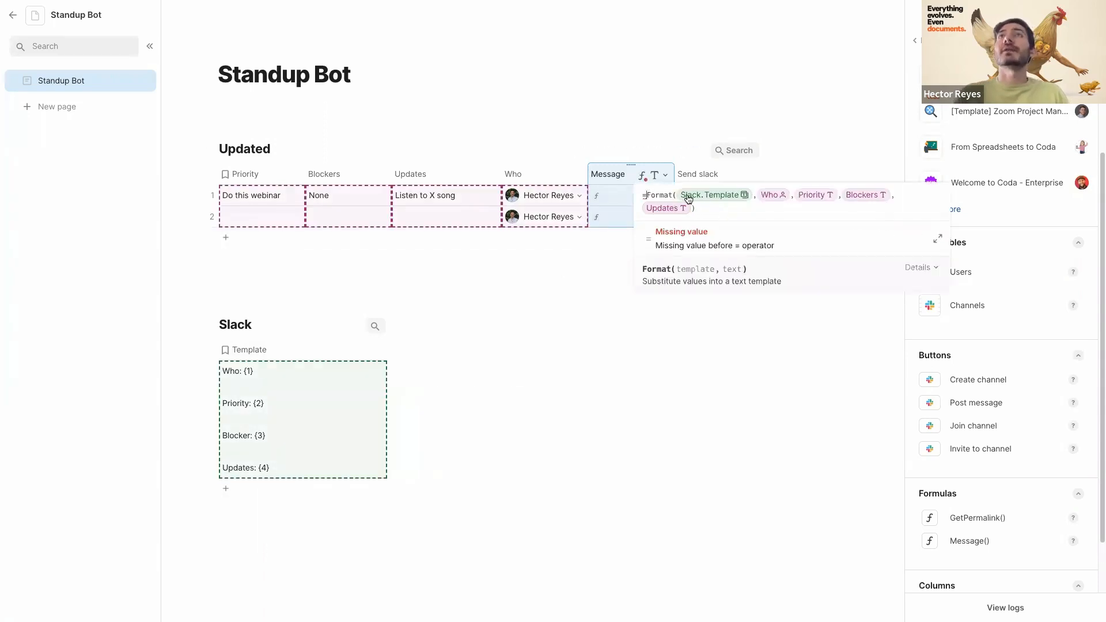
{"action": "key", "text": "Return"}
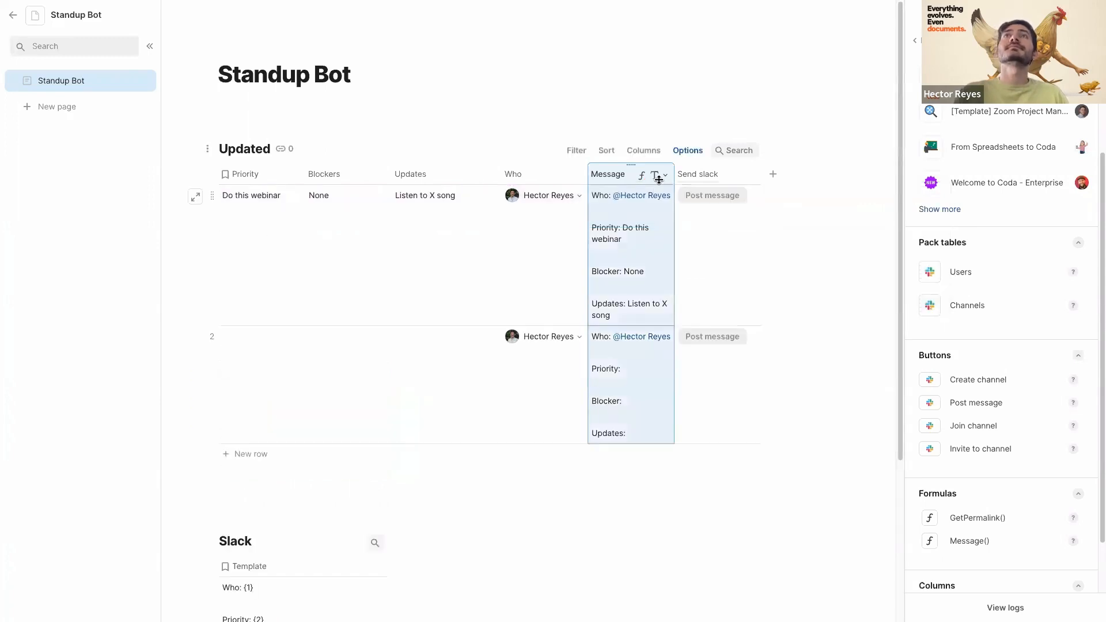
{"action": "left_click_drag", "start_coordinate": [674, 174], "coordinate": [734, 175]}
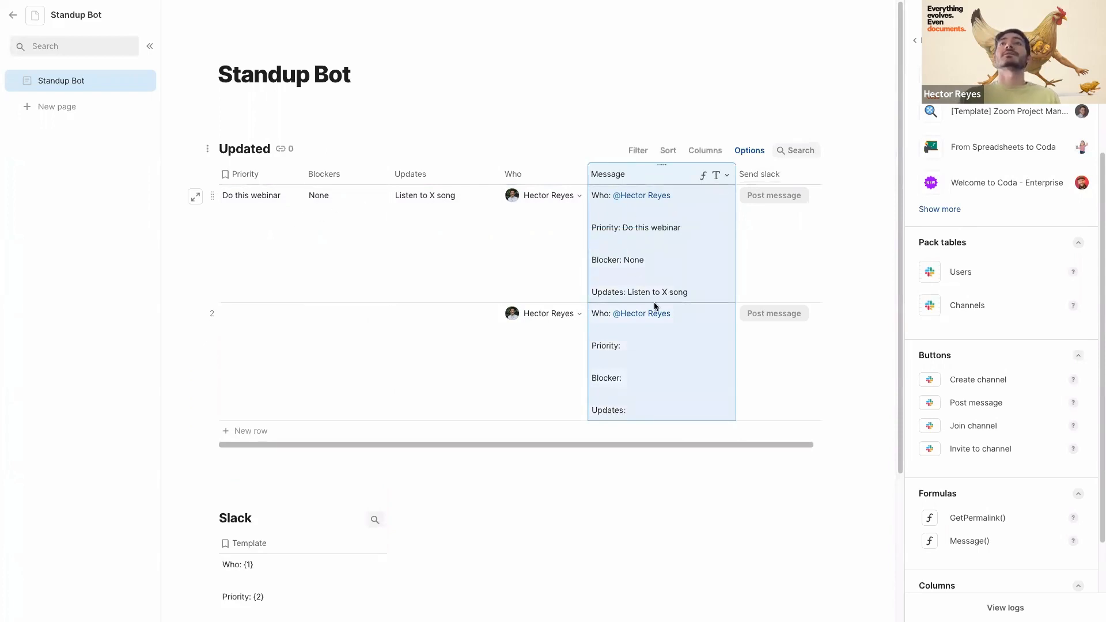
- Delete the empty second row, leaving only the 'Do this webinar' entry
{"action": "left_click", "coordinate": [212, 313]}
{"action": "key", "text": "Delete"}
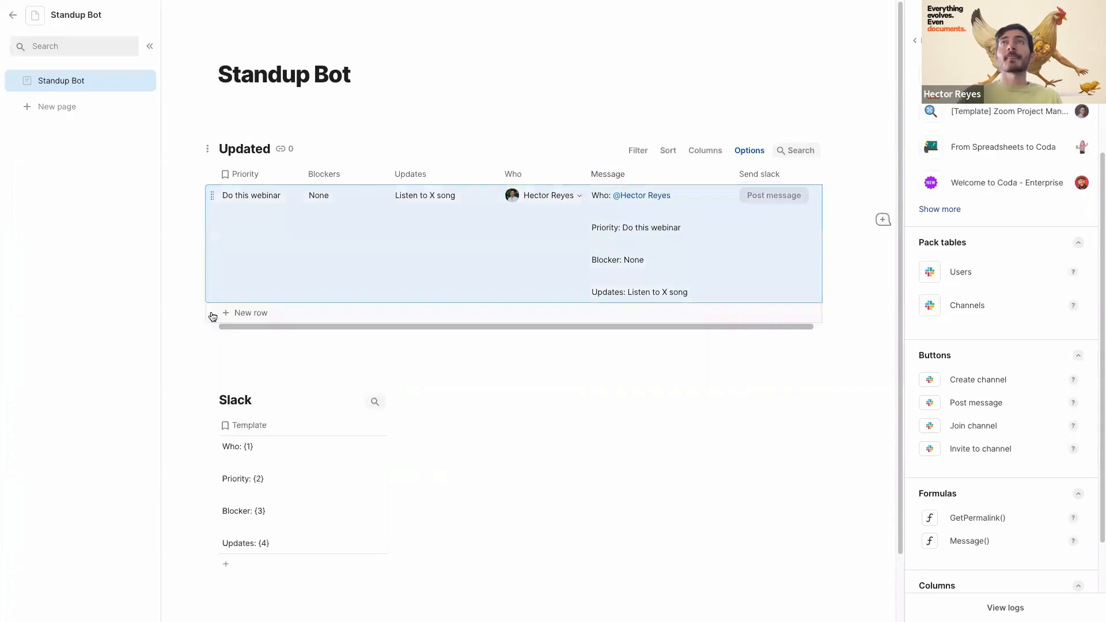
{"action": "left_click", "coordinate": [741, 254]}
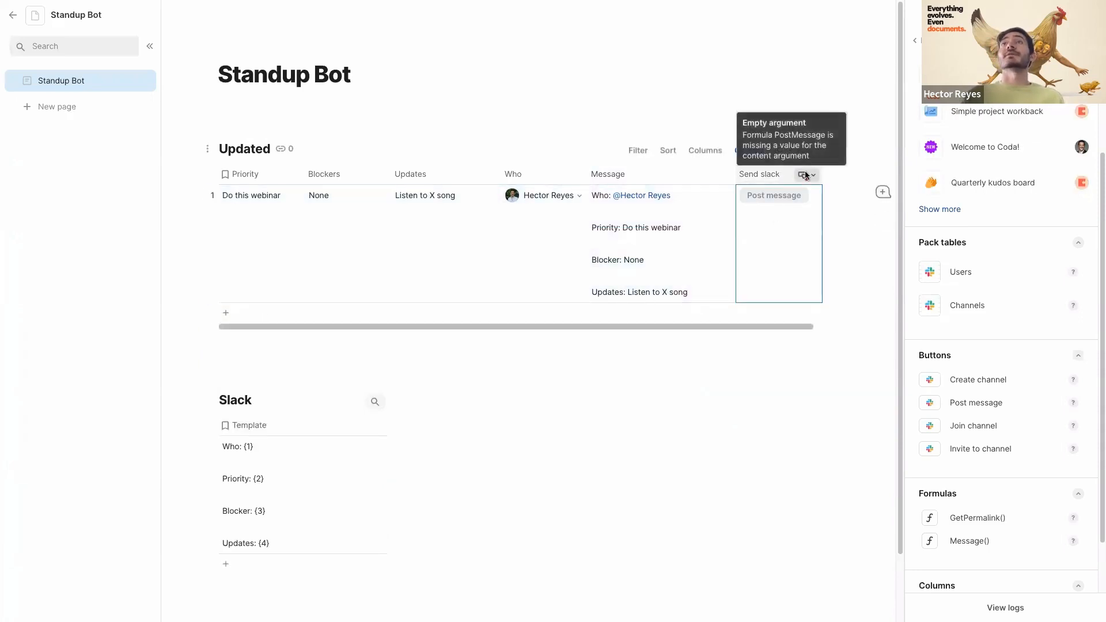
- Set the Send slack button's message Content to thisRow.Message
{"action": "left_click", "coordinate": [810, 175]}
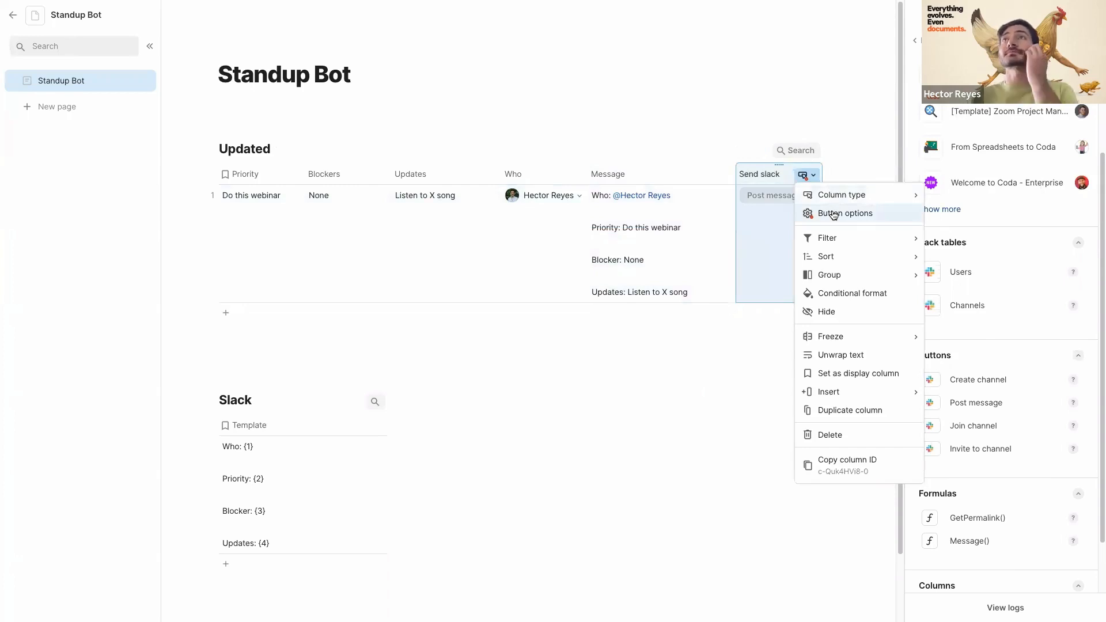
{"action": "left_click", "coordinate": [833, 215]}
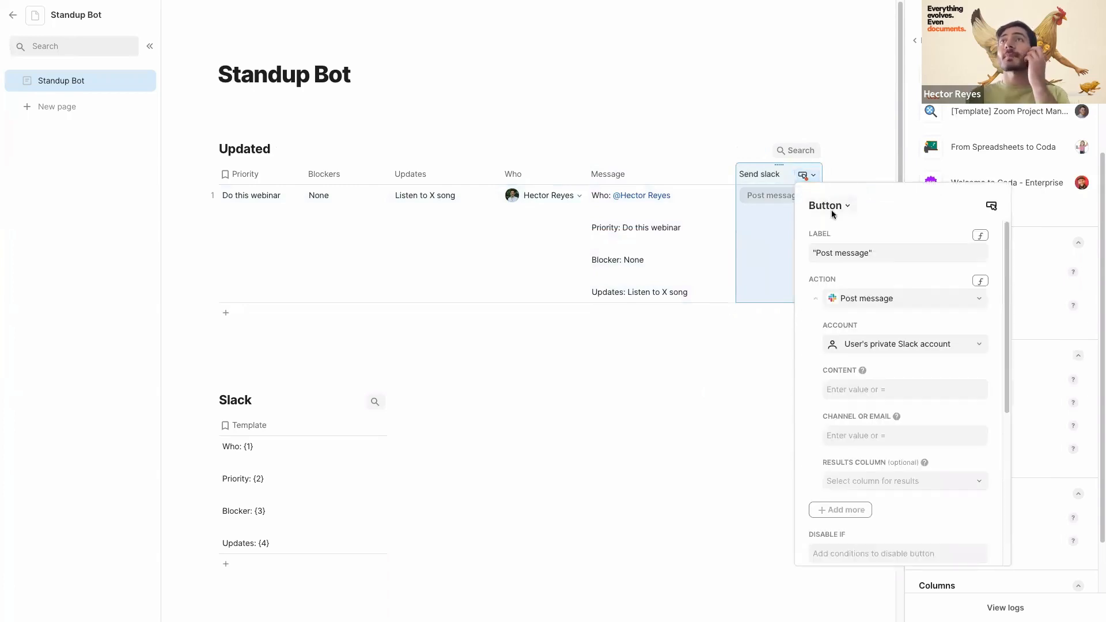
{"action": "left_click", "coordinate": [872, 391]}
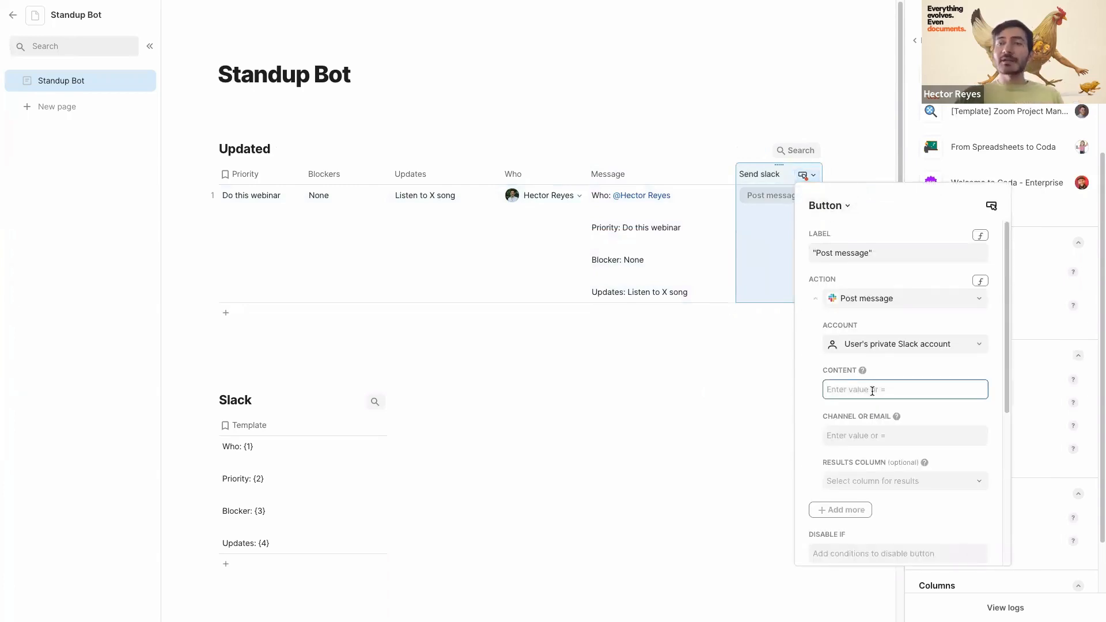
{"action": "type", "text": "="}
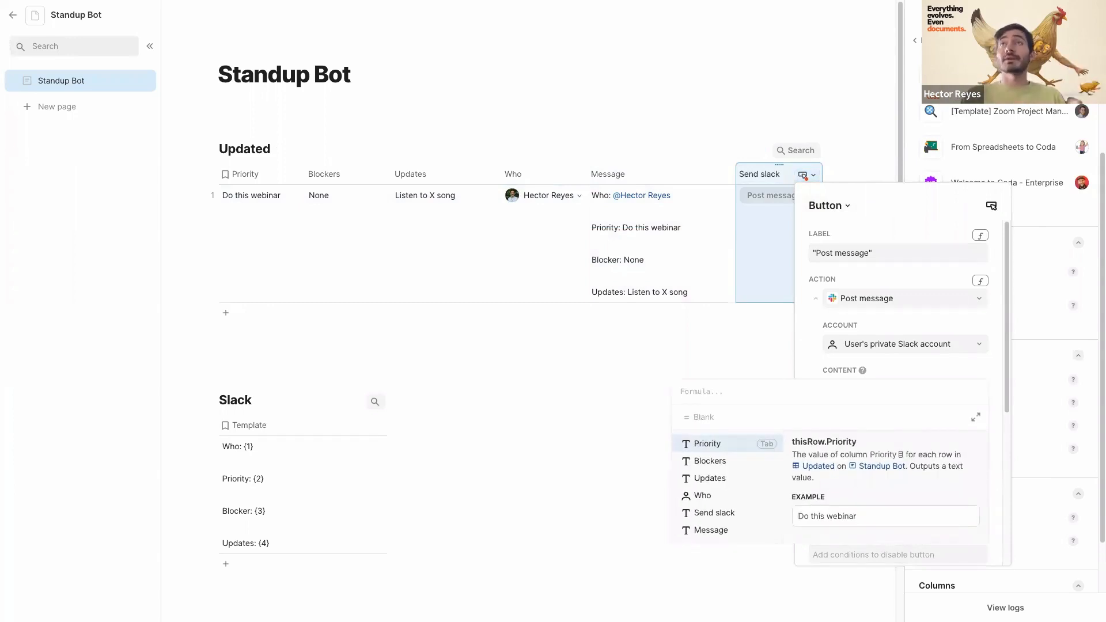
{"action": "type", "text": "th"}
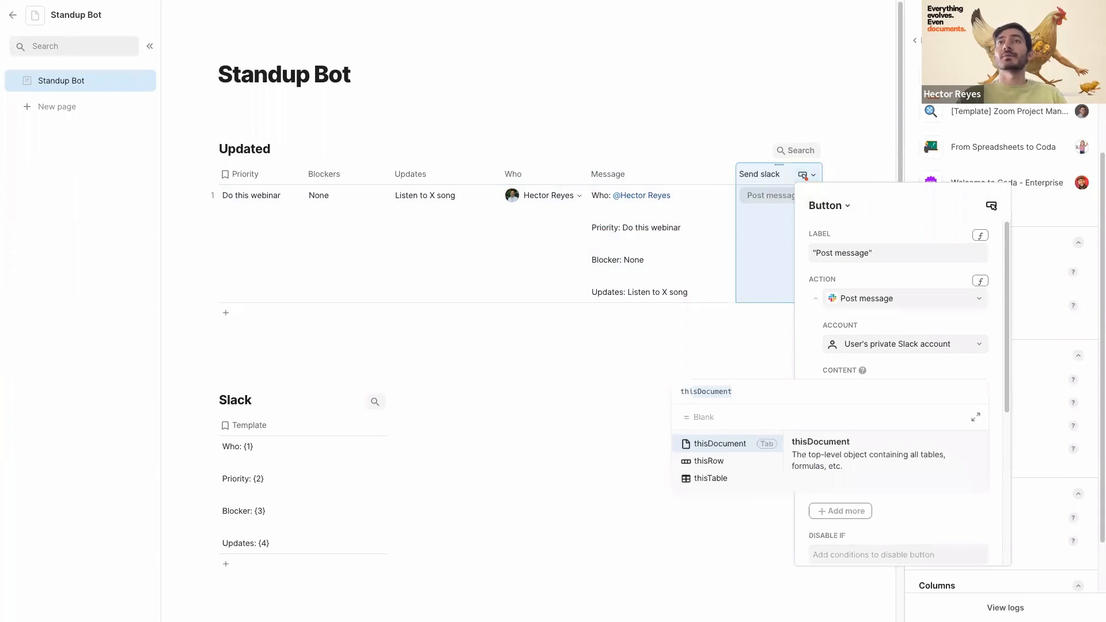
{"action": "key", "text": "Down"}
{"action": "key", "text": "Tab"}
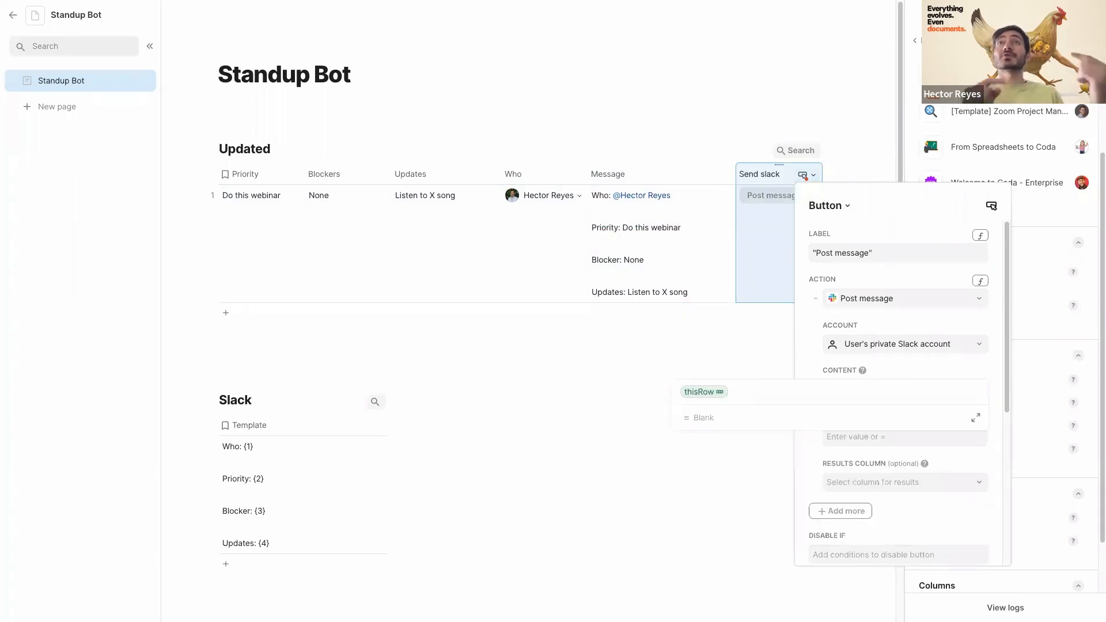
{"action": "type", "text": ".message"}
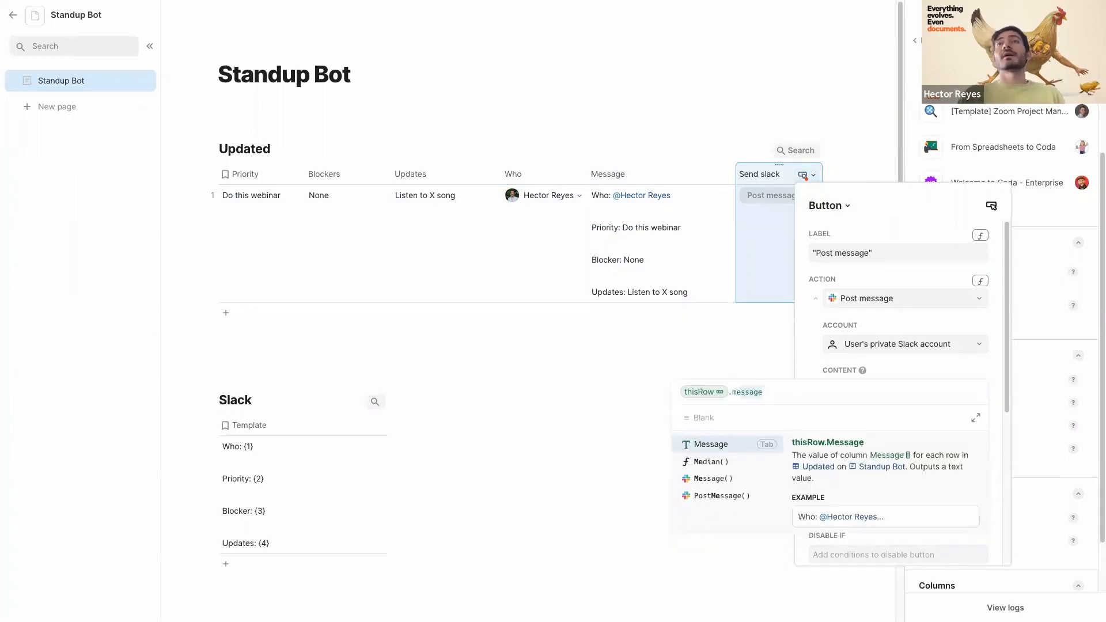
{"action": "key", "text": "Tab"}
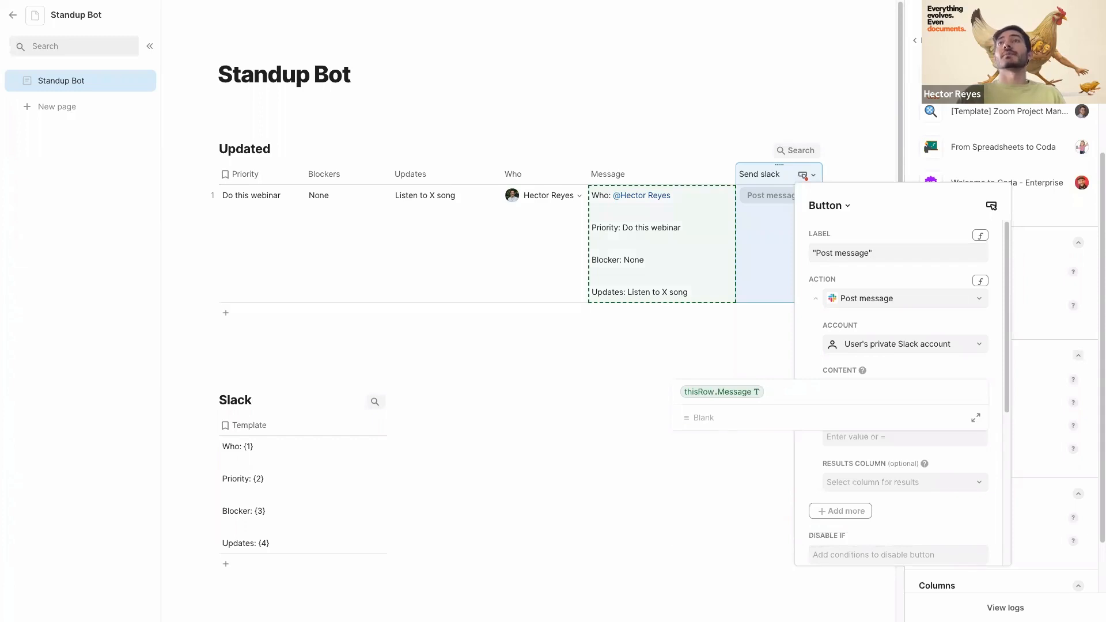
{"action": "key", "text": "Return"}
- Set the button's Channel to the test Slack channel, then post row 1's message
{"action": "left_click", "coordinate": [862, 425]}
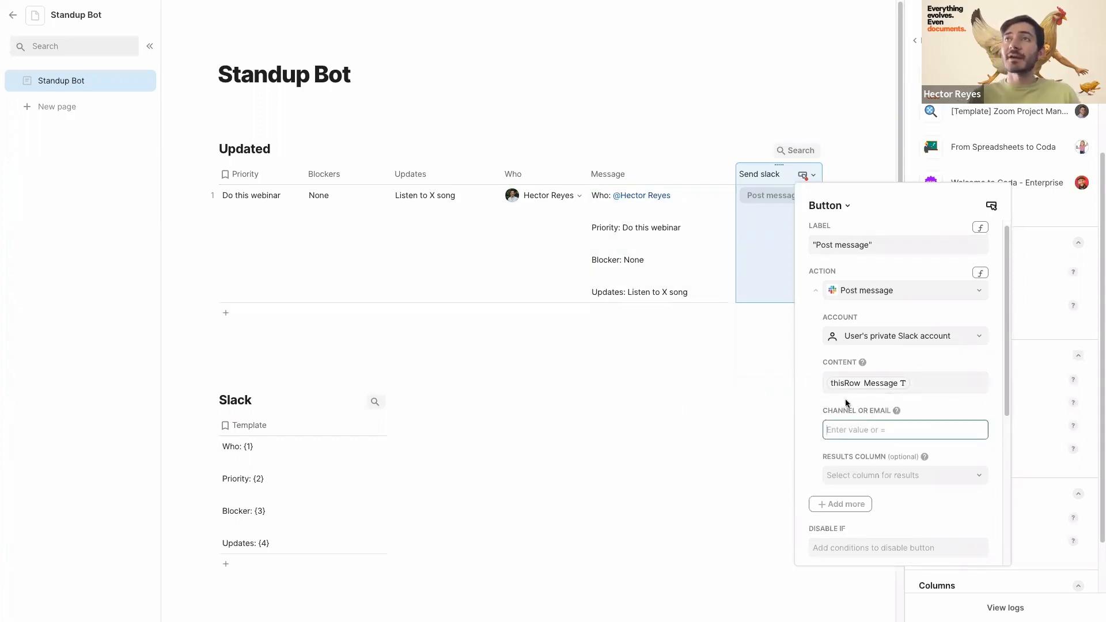
{"action": "type", "text": "#hector-"}
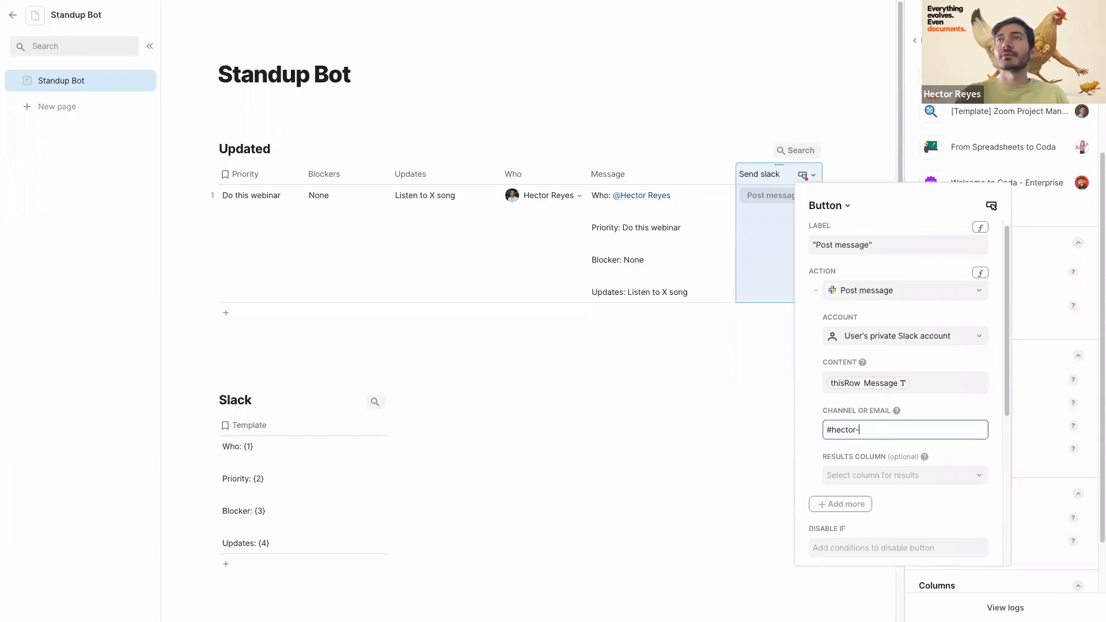
{"action": "type", "text": "testings"}
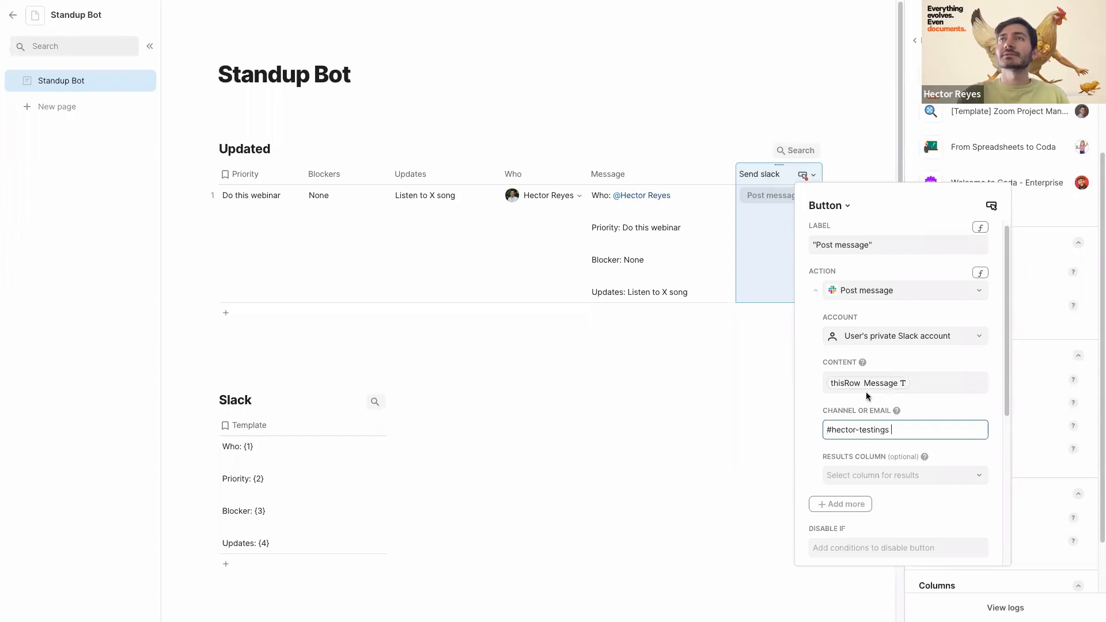
{"action": "mouse_move", "coordinate": [897, 415]}
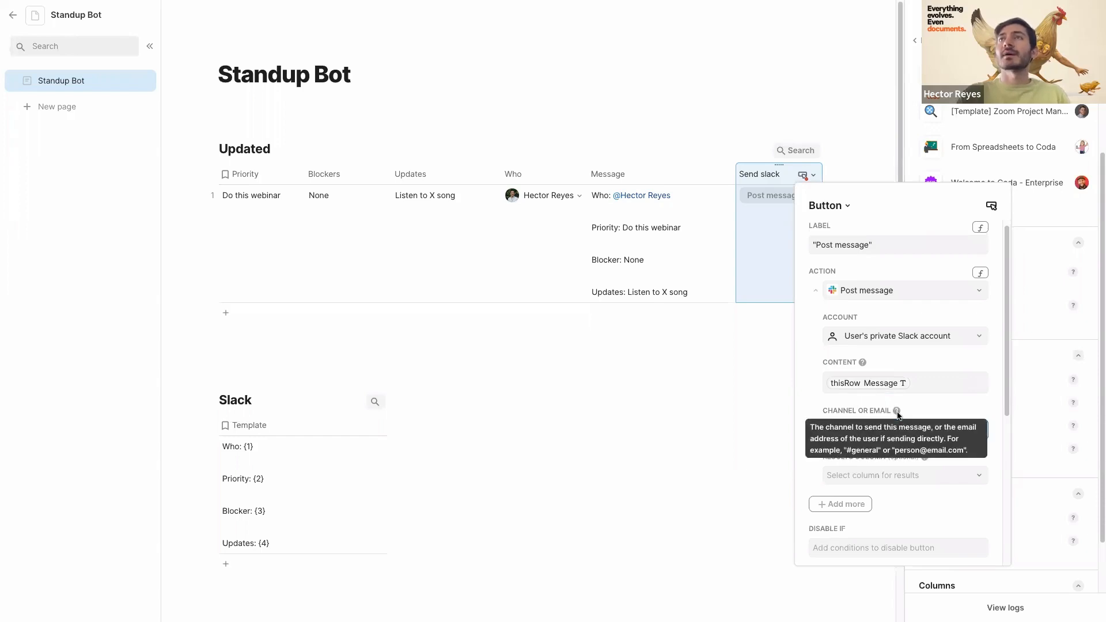
{"action": "left_click", "coordinate": [924, 411]}
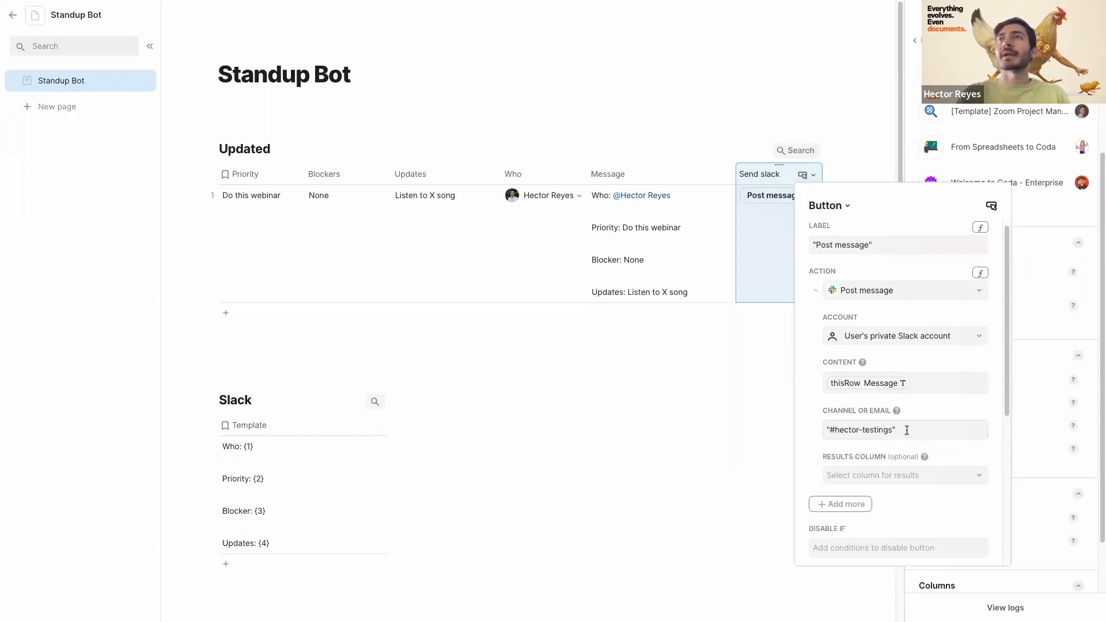
{"action": "left_click", "coordinate": [769, 246]}
{"action": "scroll", "coordinate": [775, 205], "scroll_direction": "right", "scroll_amount": 1}
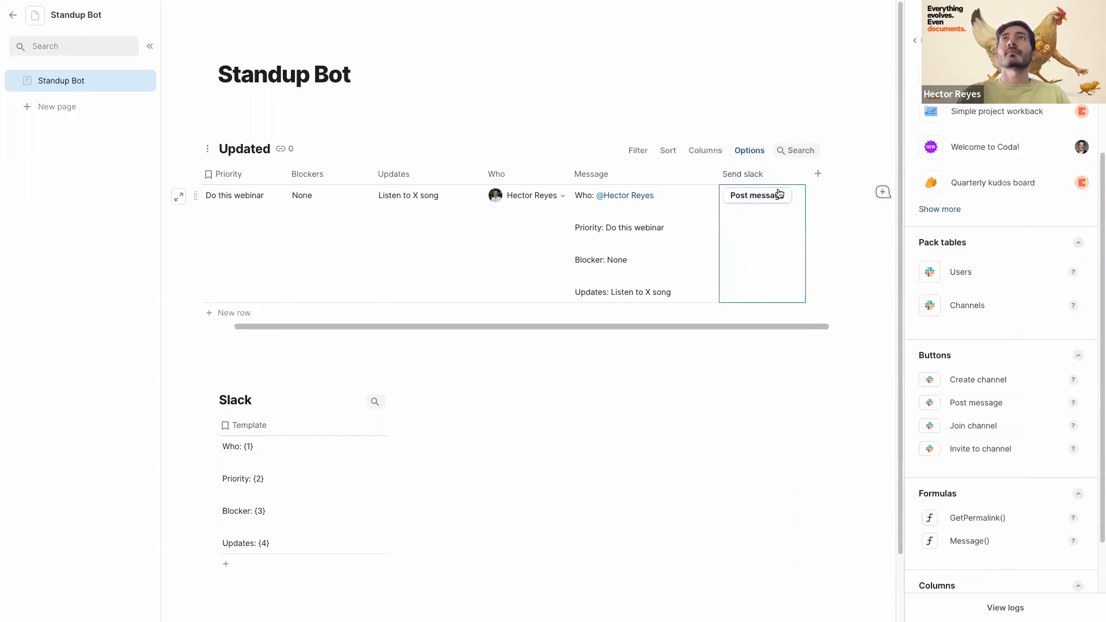
{"action": "left_click", "coordinate": [762, 198]}
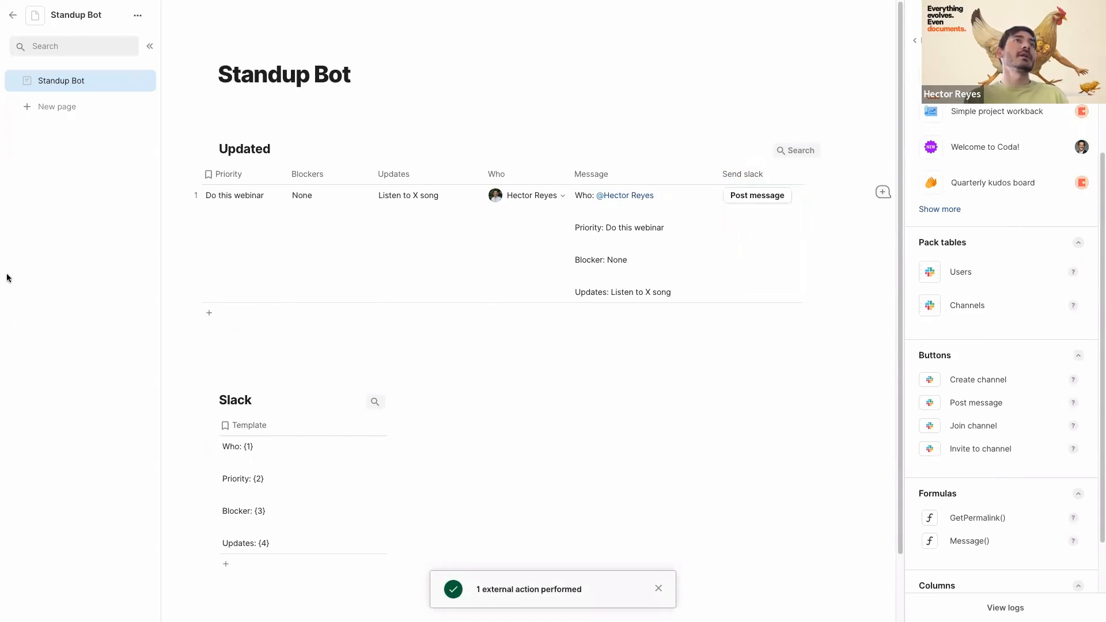
- Review row 1's posted standup in Slack, then return to the Daily Standup Bot page
{"action": "mouse_move", "coordinate": [6, 278]}
{"action": "left_click", "coordinate": [53, 75]}
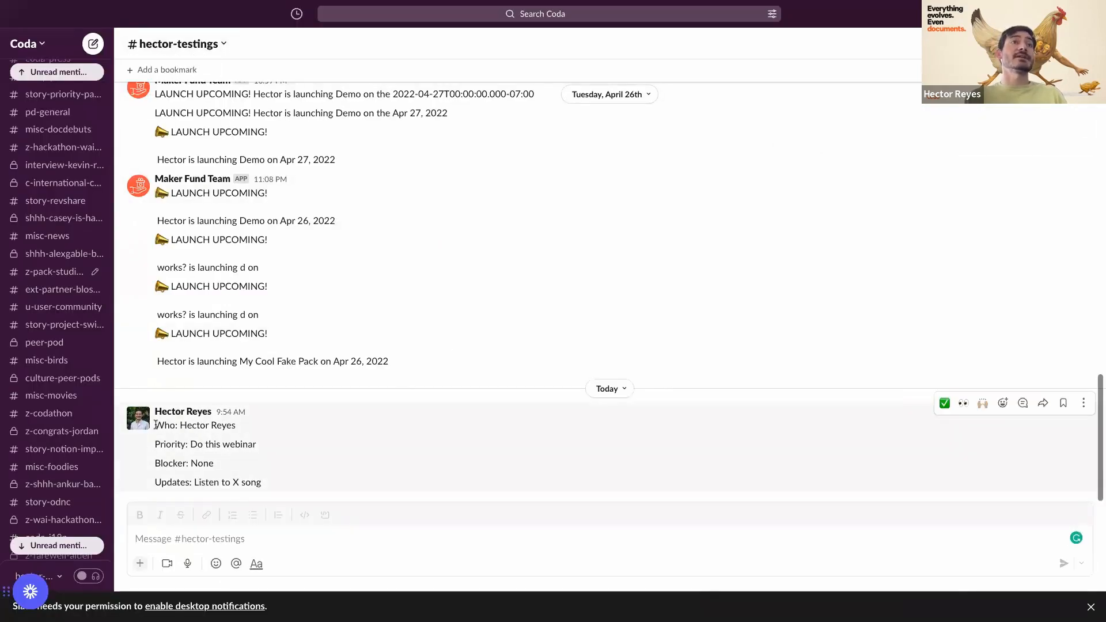
{"action": "left_click_drag", "start_coordinate": [155, 424], "coordinate": [216, 427]}
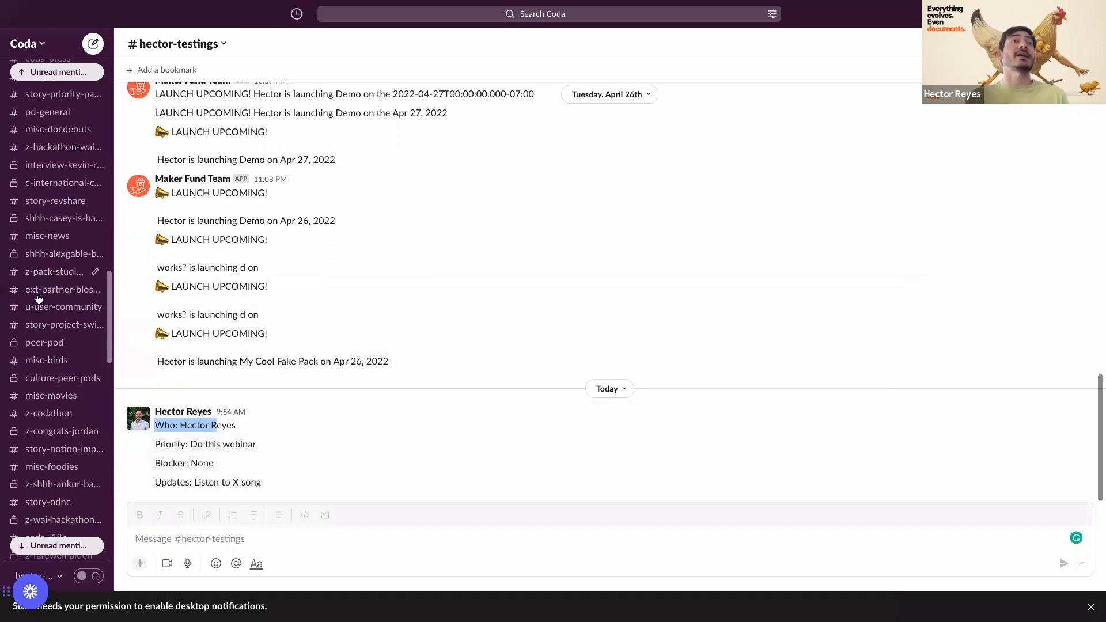
{"action": "mouse_move", "coordinate": [1, 299]}
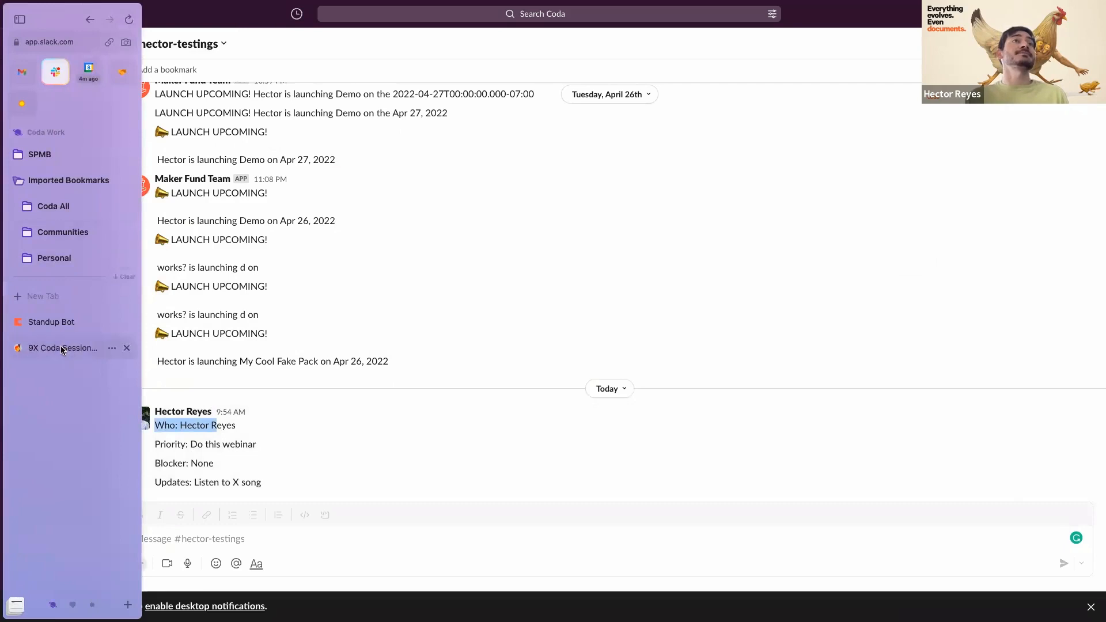
{"action": "left_click", "coordinate": [62, 349]}
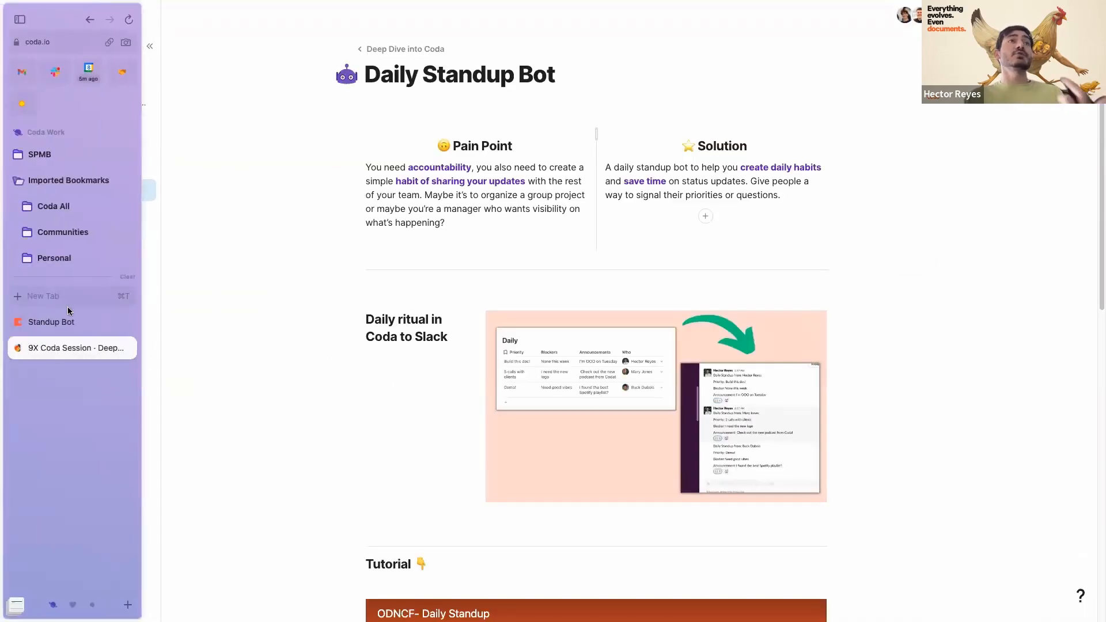
- In the Standup Bot doc, repost row 1 to Slack and insert a column right of Send slack
{"action": "left_click", "coordinate": [62, 321]}
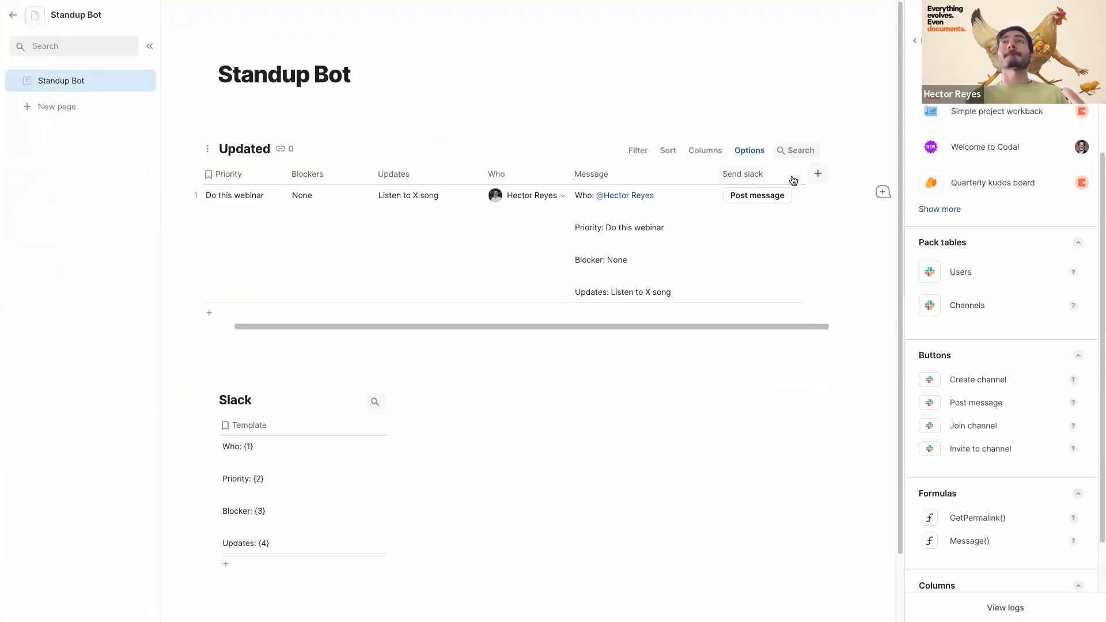
{"action": "left_click", "coordinate": [1083, 40]}
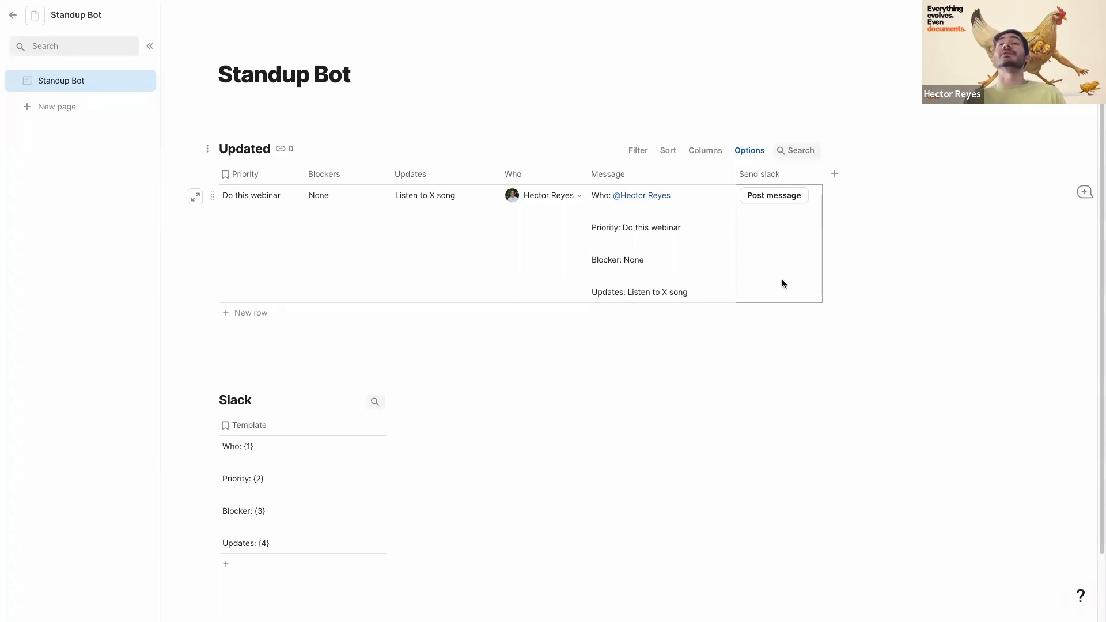
{"action": "left_click", "coordinate": [769, 196]}
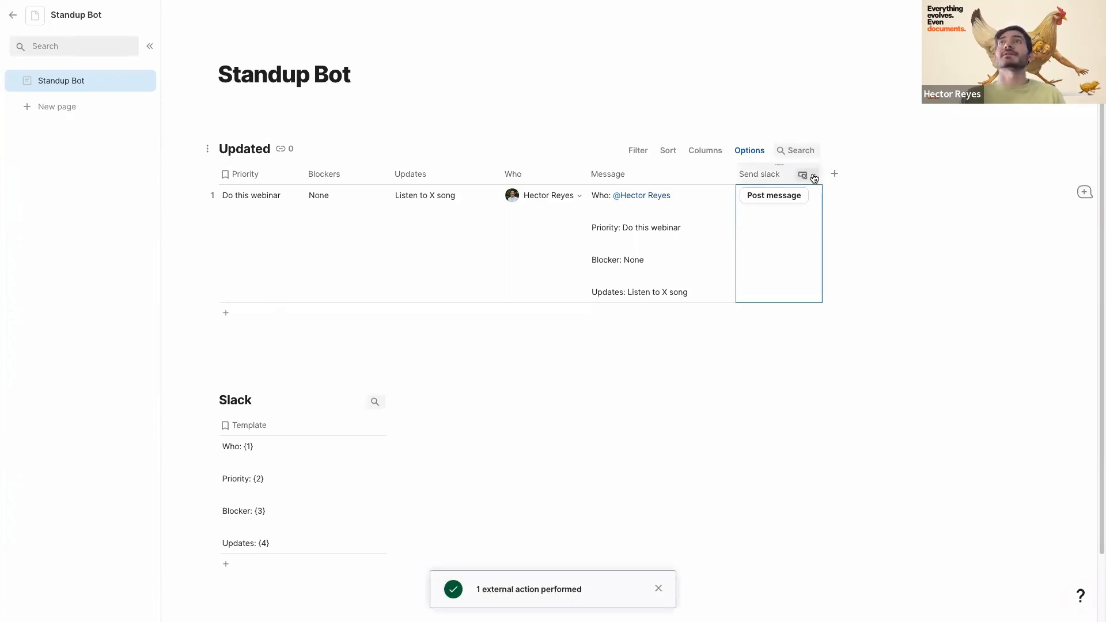
{"action": "left_click", "coordinate": [809, 174]}
{"action": "left_click", "coordinate": [833, 174]}
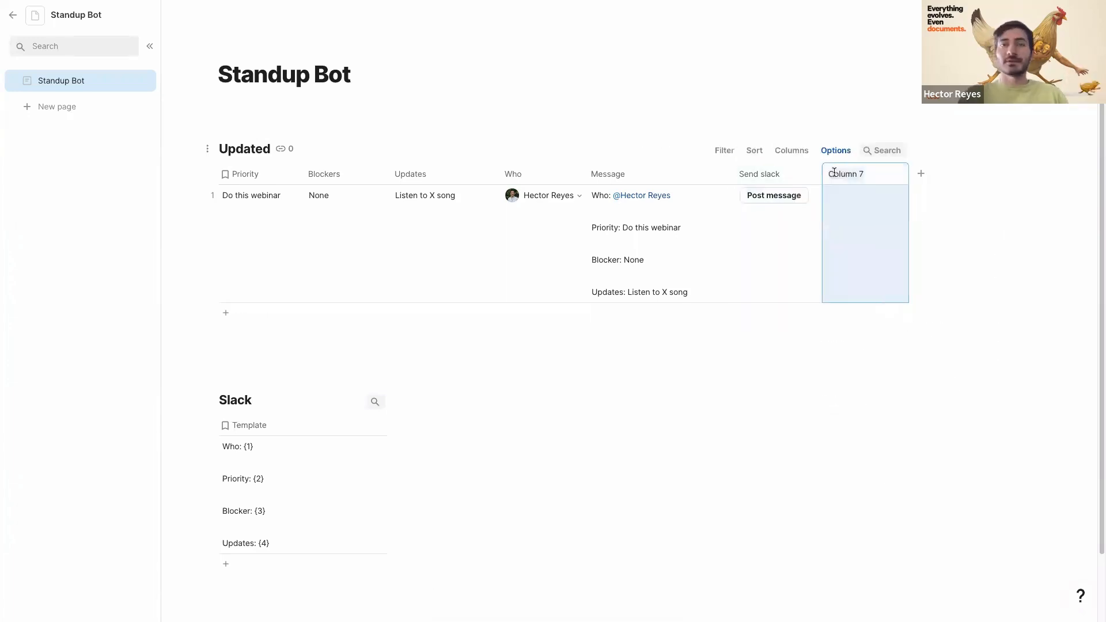
- Name the new column results and store Send slack button results in it
{"action": "type", "text": "results"}
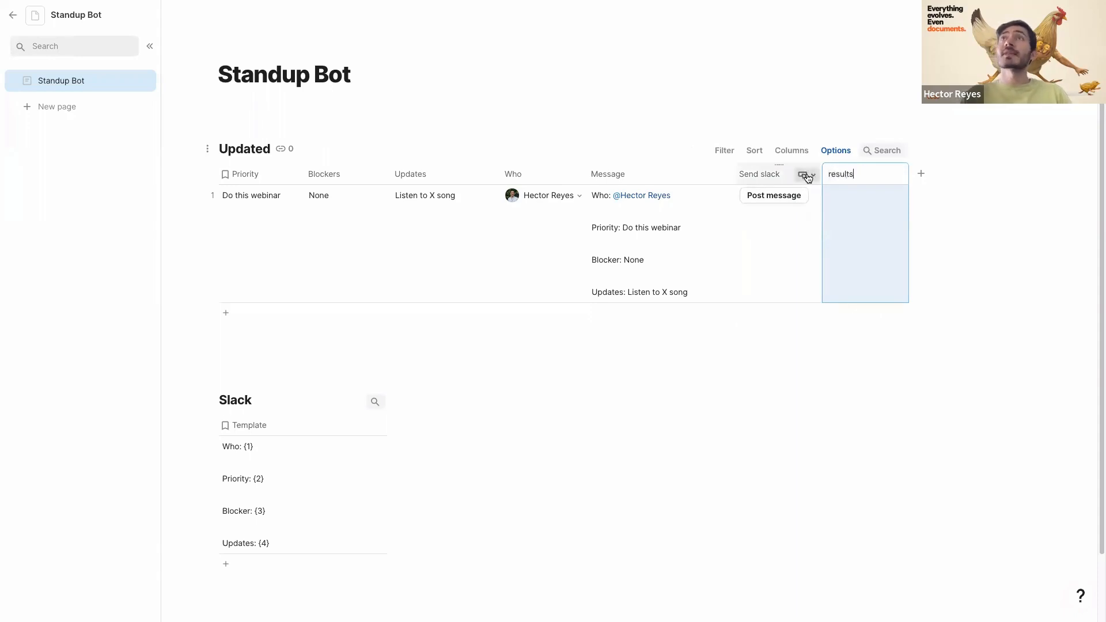
{"action": "left_click", "coordinate": [806, 175]}
{"action": "left_click", "coordinate": [807, 213]}
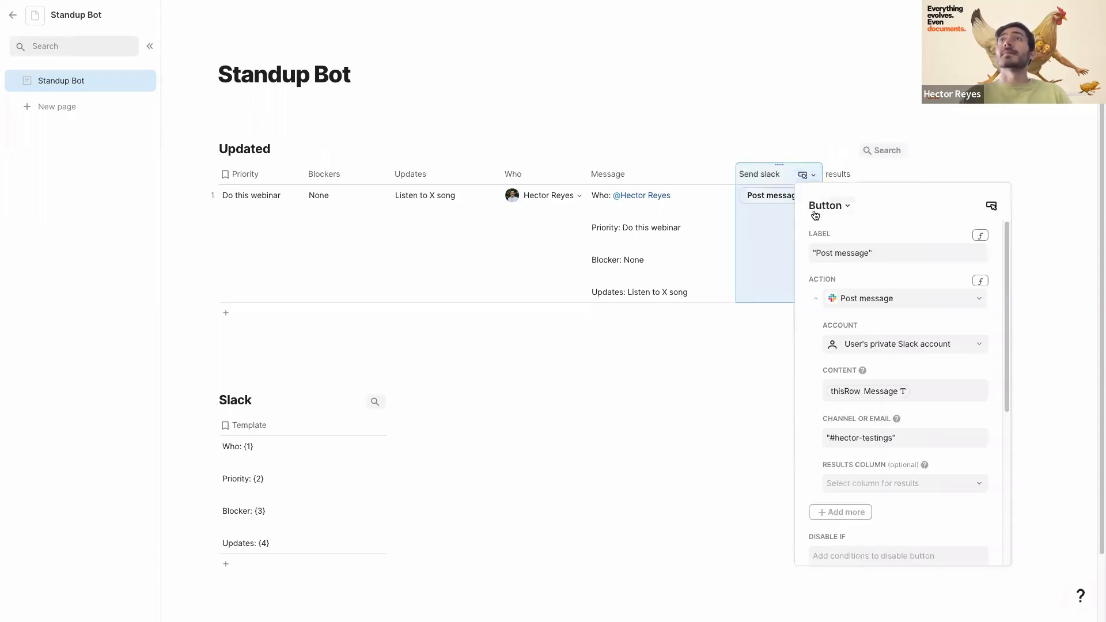
{"action": "left_click", "coordinate": [858, 487]}
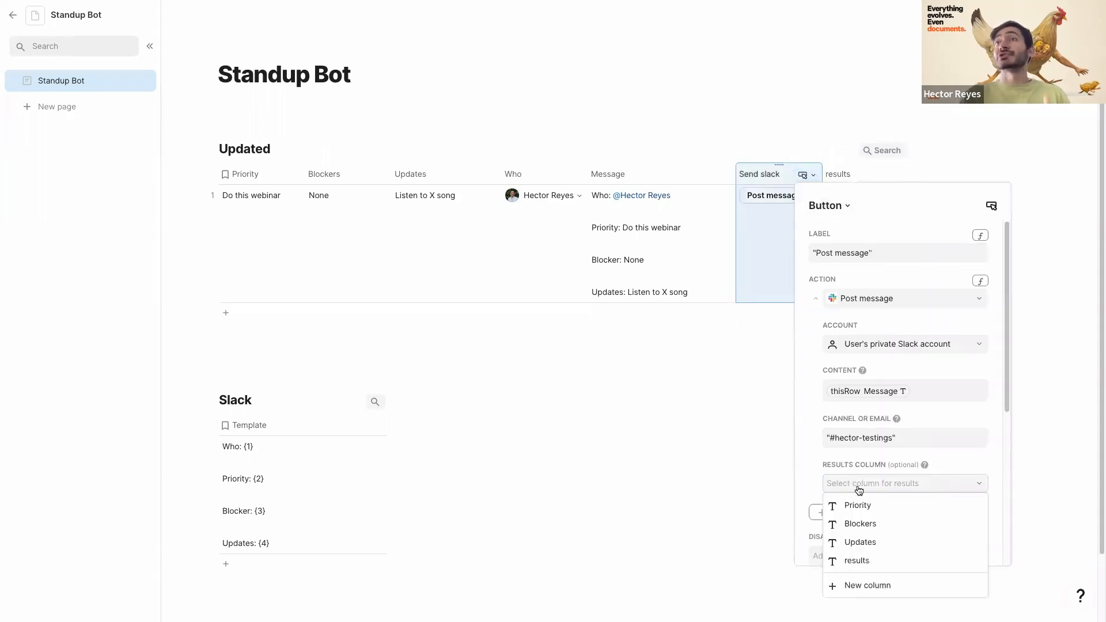
{"action": "left_click", "coordinate": [860, 560]}
{"action": "left_click", "coordinate": [773, 259]}
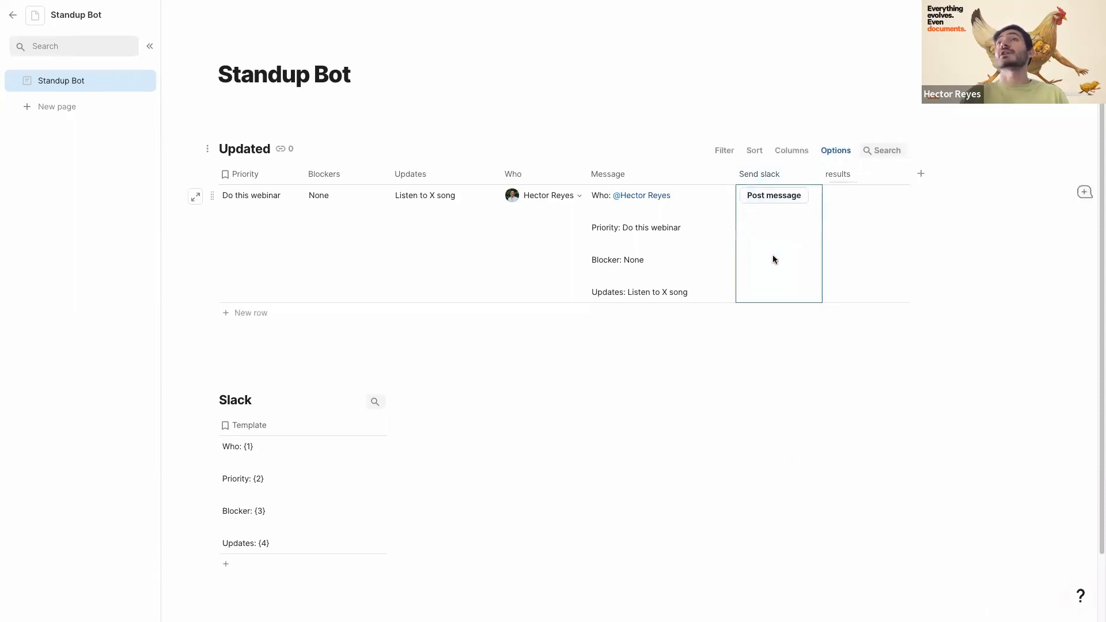
- Set the button's Disable if condition to results.IsNotBlank()
{"action": "left_click", "coordinate": [805, 175]}
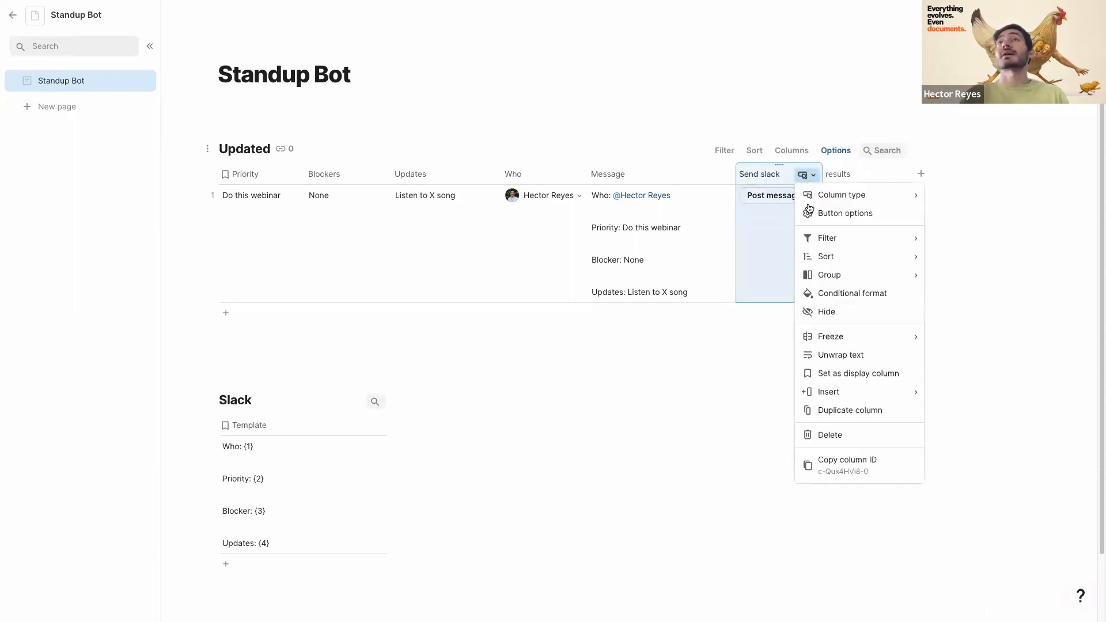
{"action": "left_click", "coordinate": [809, 215]}
{"action": "scroll", "coordinate": [870, 413], "scroll_direction": "down", "scroll_amount": 5}
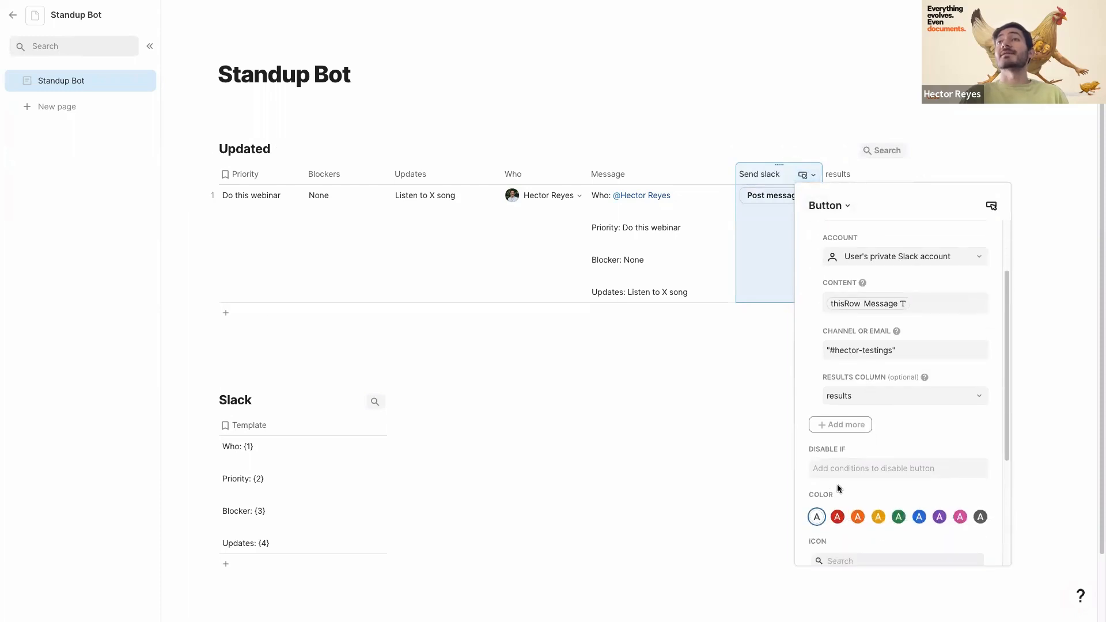
{"action": "left_click", "coordinate": [836, 379]}
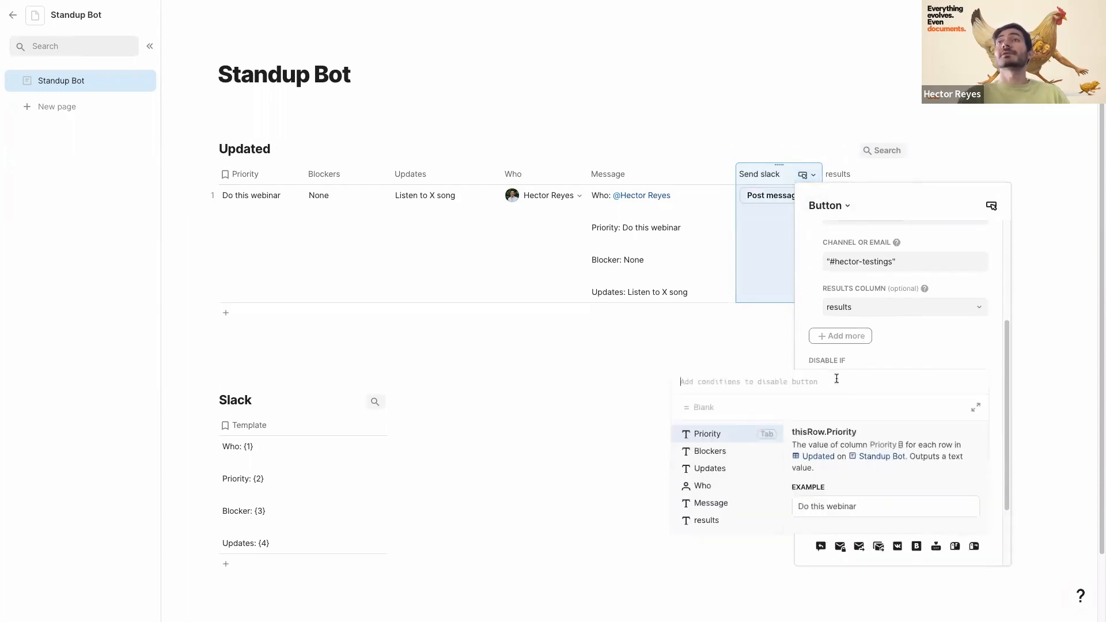
{"action": "type", "text": "results.isnot"}
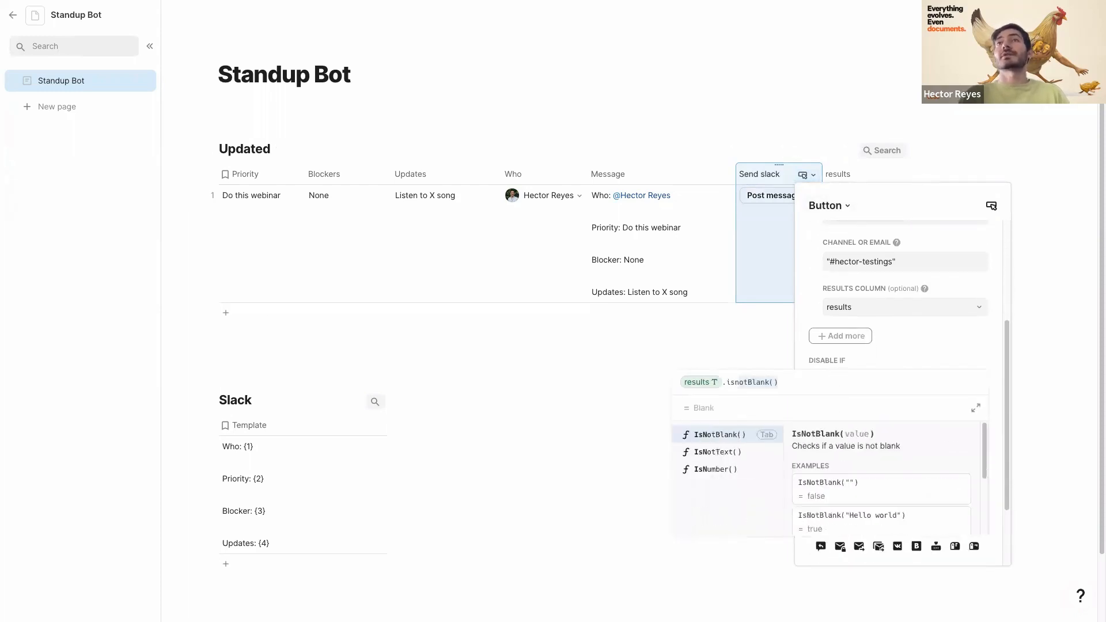
{"action": "key", "text": "Tab"}
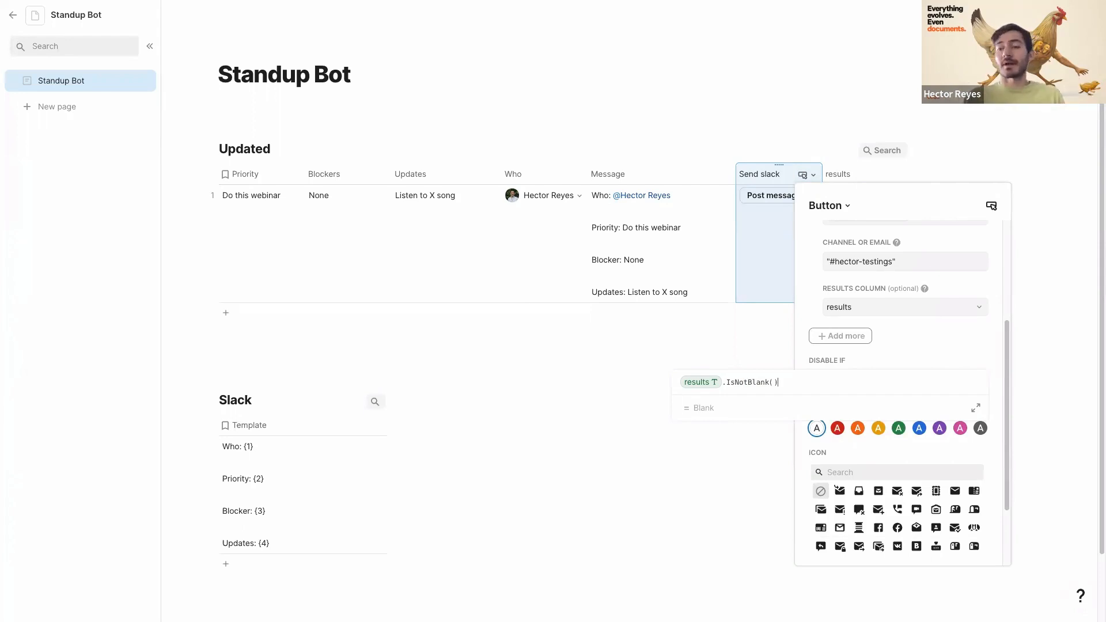
{"action": "key", "text": "Return"}
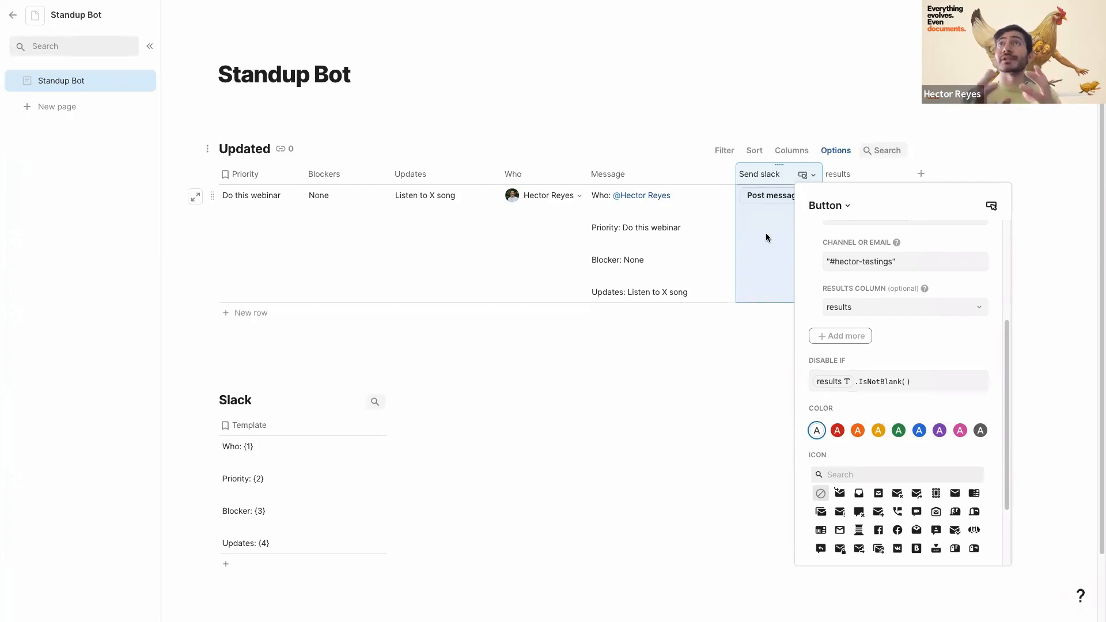
{"action": "left_click", "coordinate": [766, 236]}
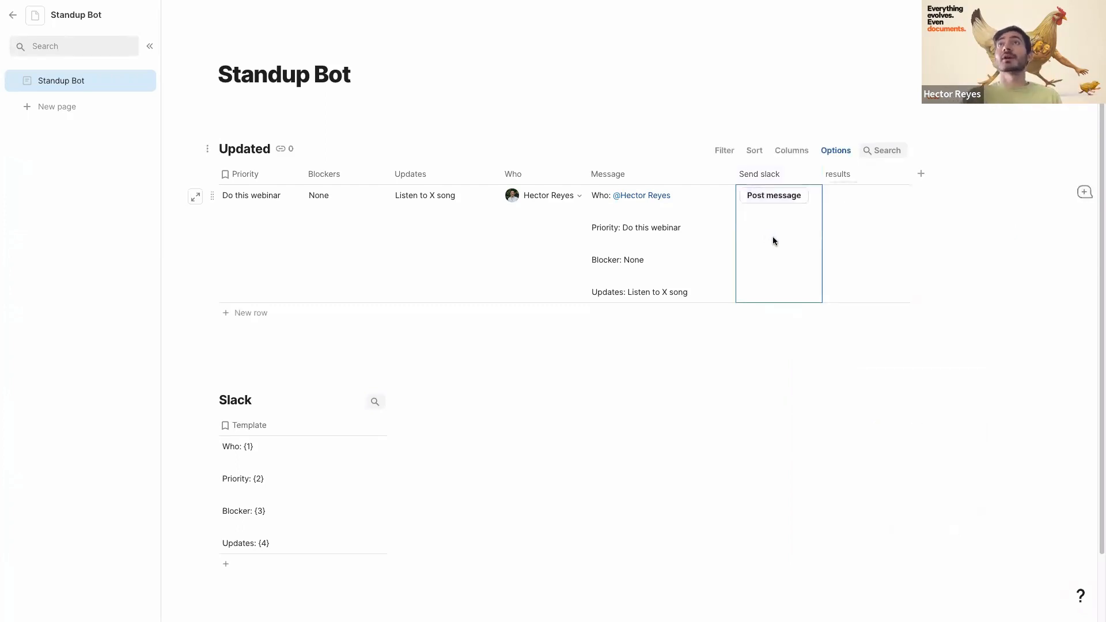
- Post row 1's standup, then add a test row with a person and placeholder Priority, Blockers and Updates
{"action": "left_click", "coordinate": [761, 199]}
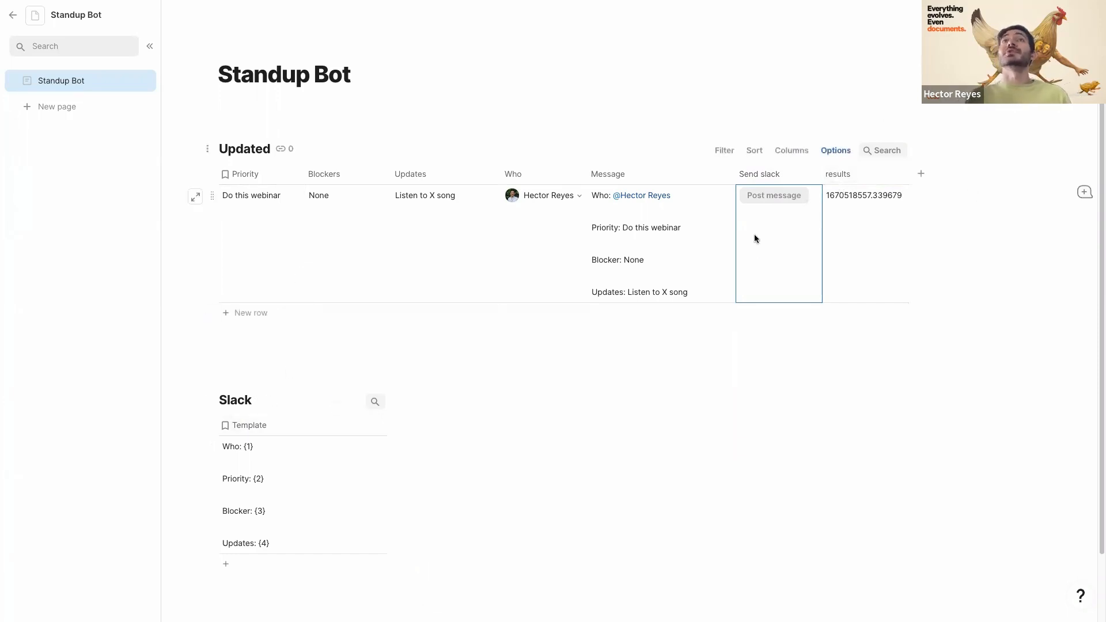
{"action": "left_click", "coordinate": [260, 315]}
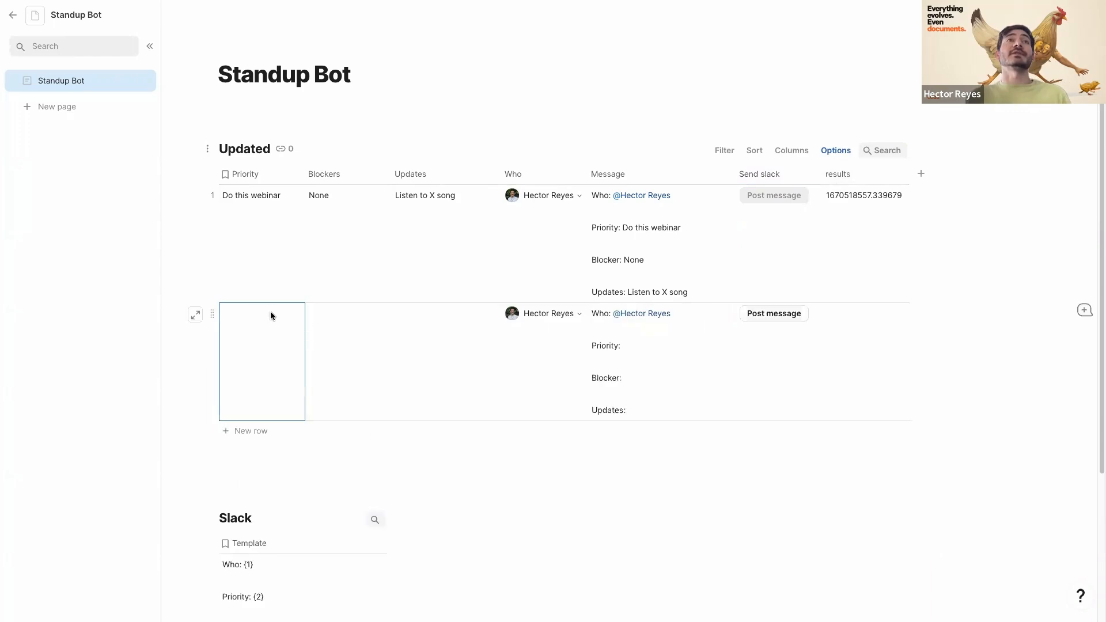
{"action": "left_click", "coordinate": [578, 313]}
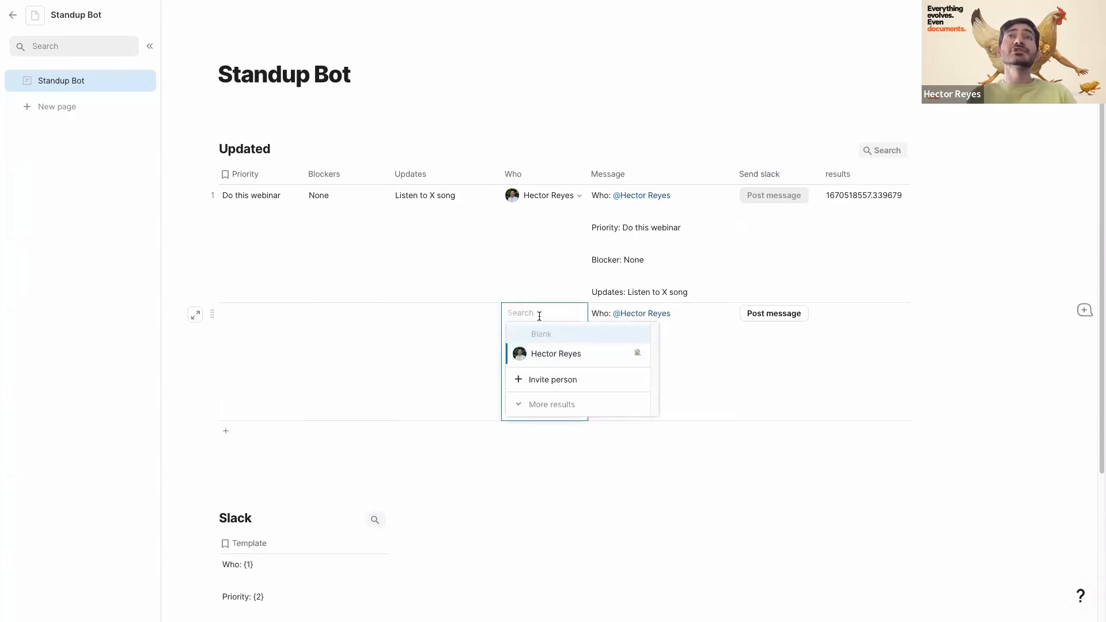
{"action": "left_click", "coordinate": [461, 323]}
{"action": "left_click", "coordinate": [274, 341]}
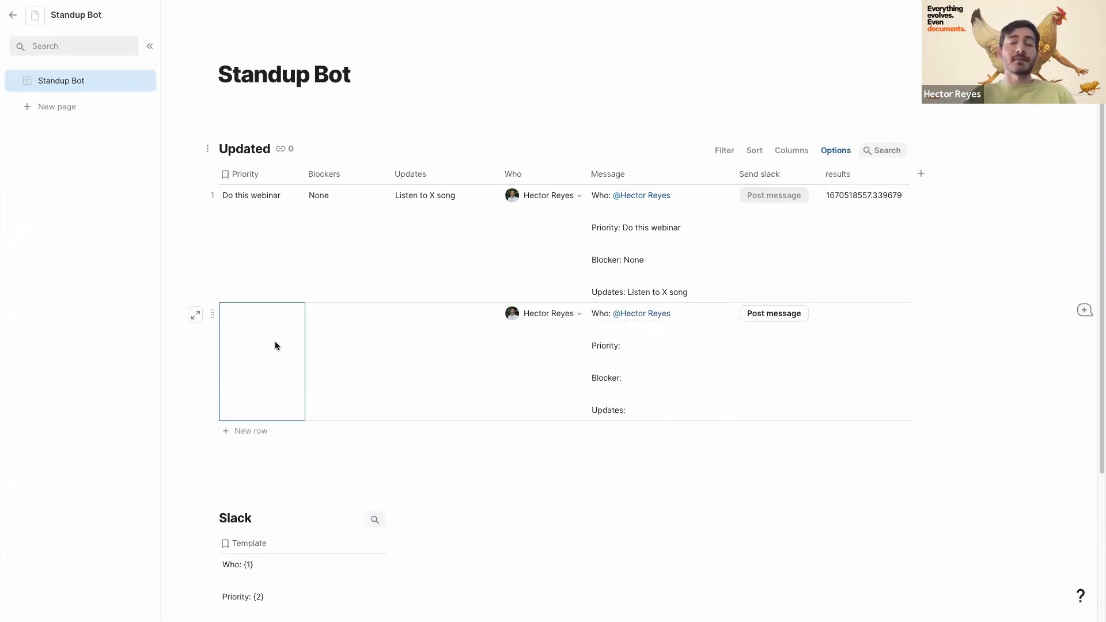
{"action": "type", "text": "adsfasd"}
{"action": "left_click", "coordinate": [375, 358]}
{"action": "type", "text": "fasdfas"}
{"action": "left_click", "coordinate": [431, 353]}
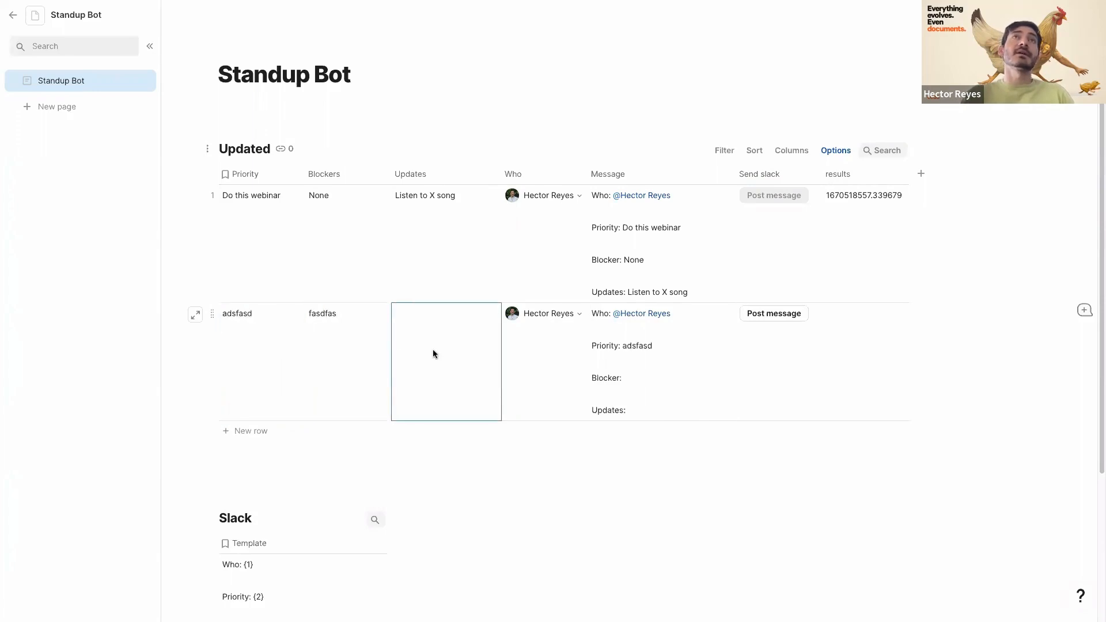
{"action": "type", "text": "asdfas"}
{"action": "left_click", "coordinate": [400, 264]}
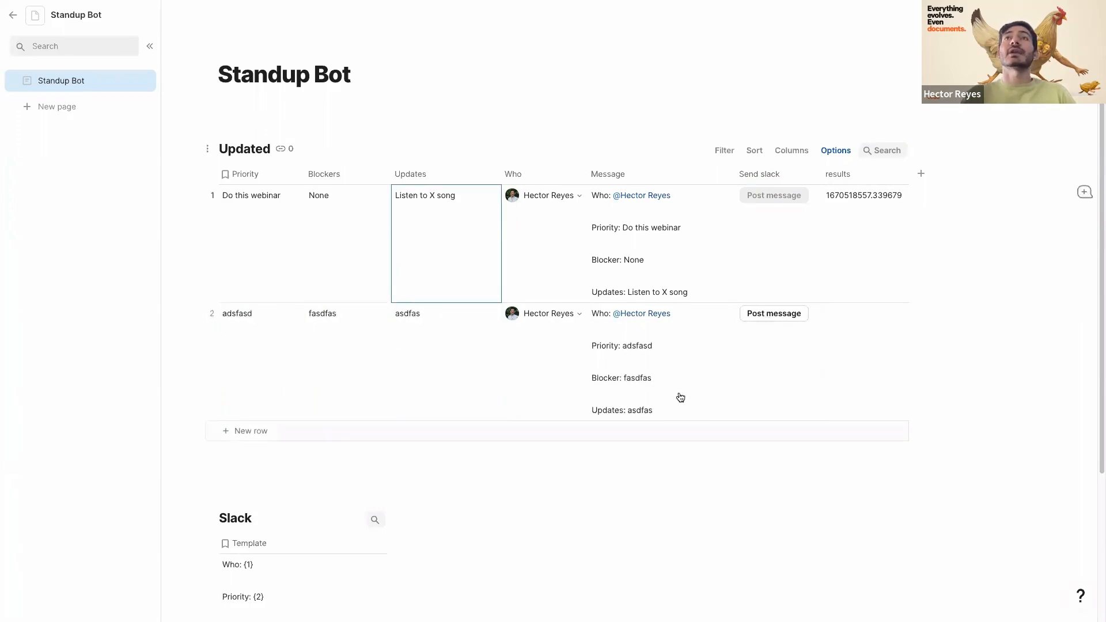
- Add a third test row with placeholder Blockers and Updates, then open the doc settings
{"action": "left_click", "coordinate": [257, 426]}
{"action": "type", "text": "asdf"}
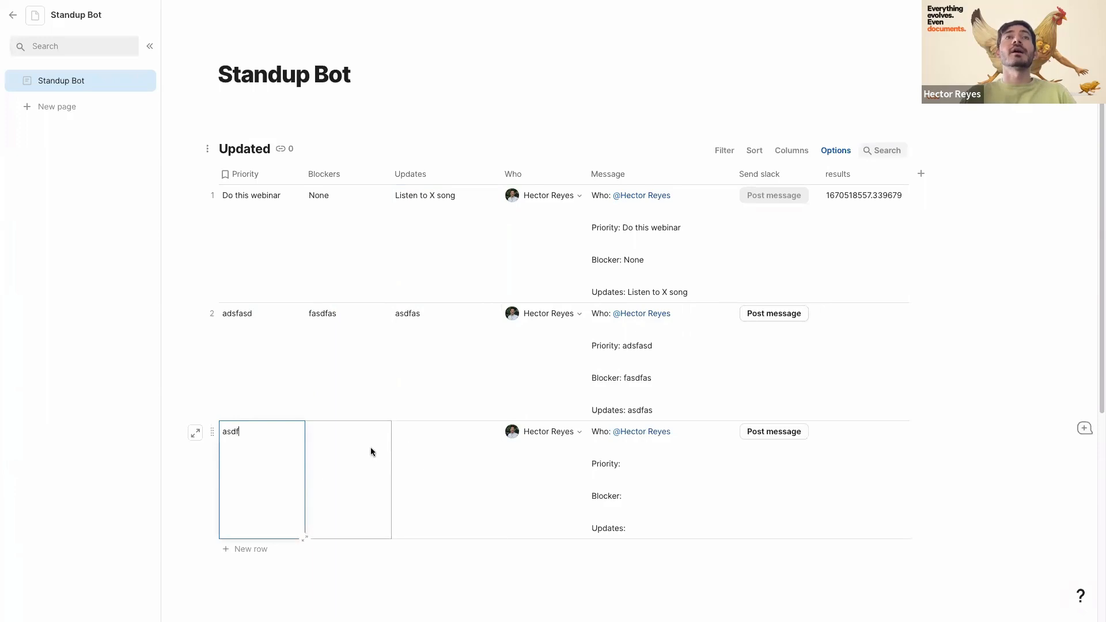
{"action": "left_click", "coordinate": [370, 449]}
{"action": "type", "text": "asdfa"}
{"action": "left_click", "coordinate": [428, 448]}
{"action": "type", "text": "asdfa"}
{"action": "left_click", "coordinate": [456, 387]}
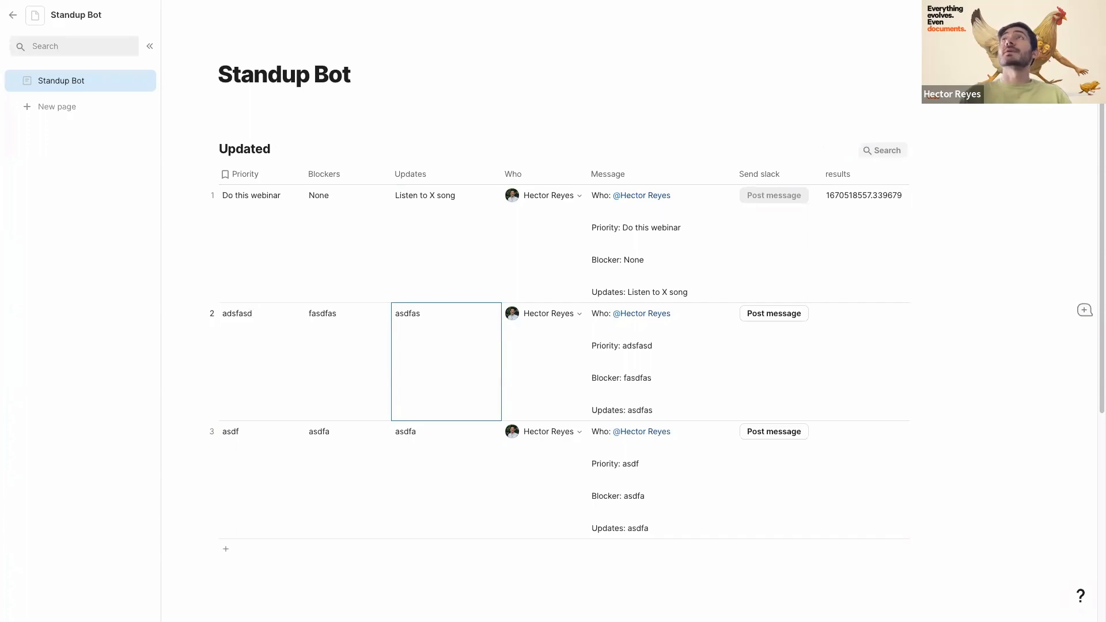
{"action": "left_click", "coordinate": [1085, 15]}
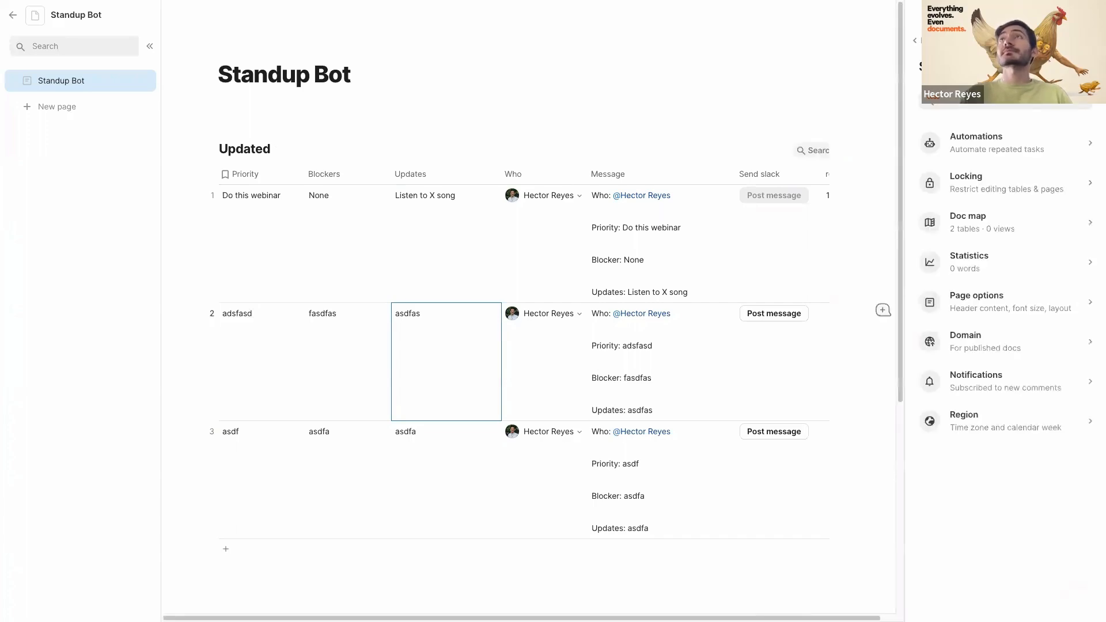
- Add an automation rule with a Time-based trigger running every Day at 11:00 AM
{"action": "left_click", "coordinate": [966, 144]}
{"action": "left_click", "coordinate": [948, 140]}
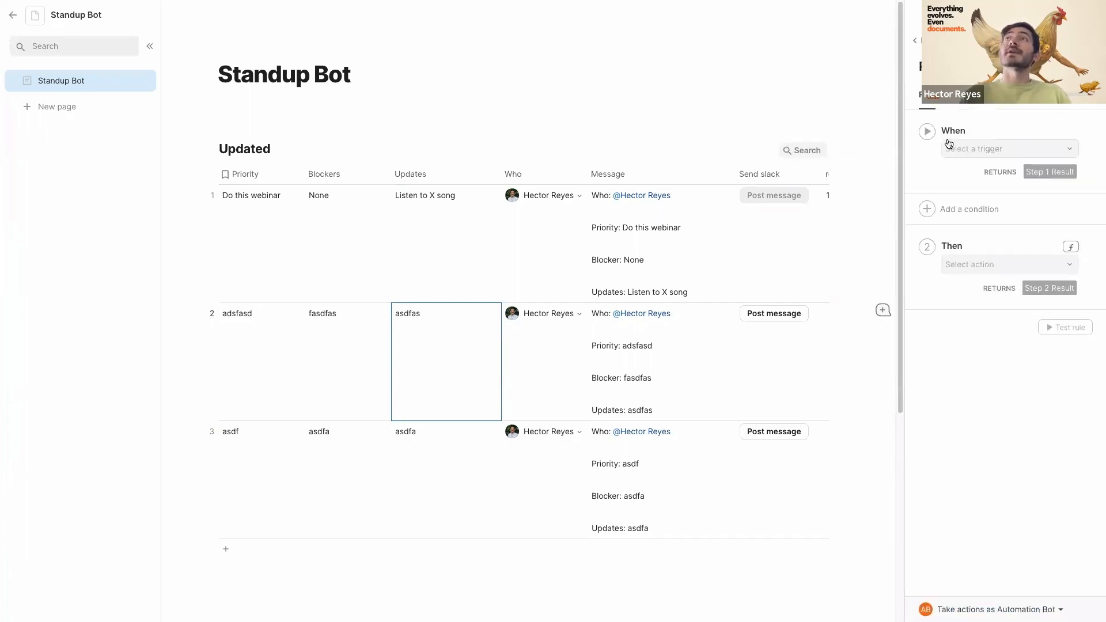
{"action": "left_click", "coordinate": [970, 149]}
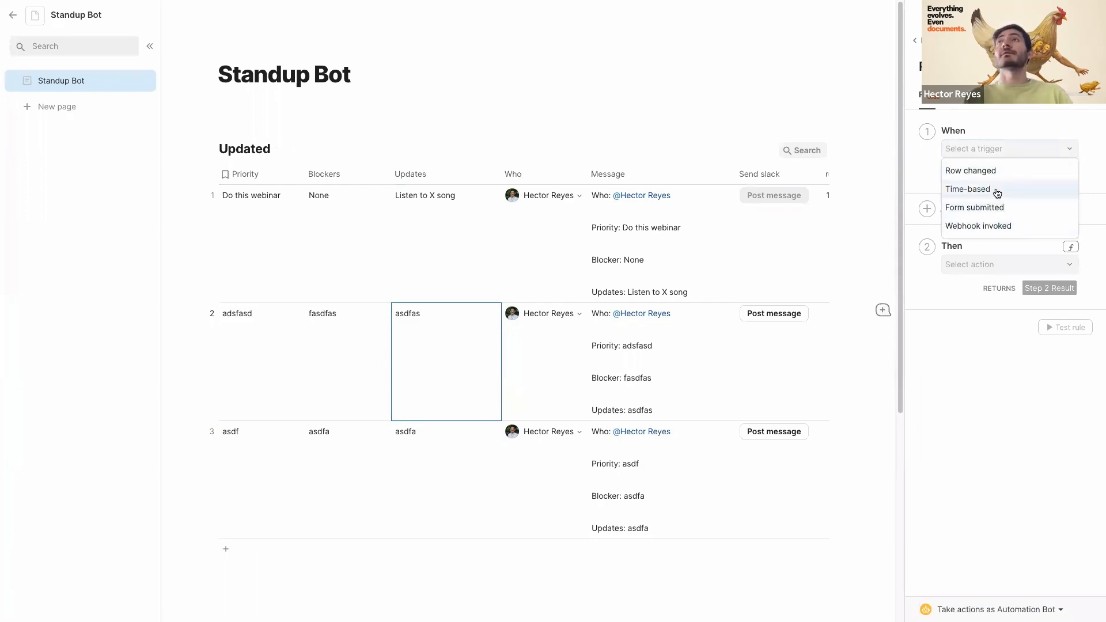
{"action": "left_click", "coordinate": [1009, 190]}
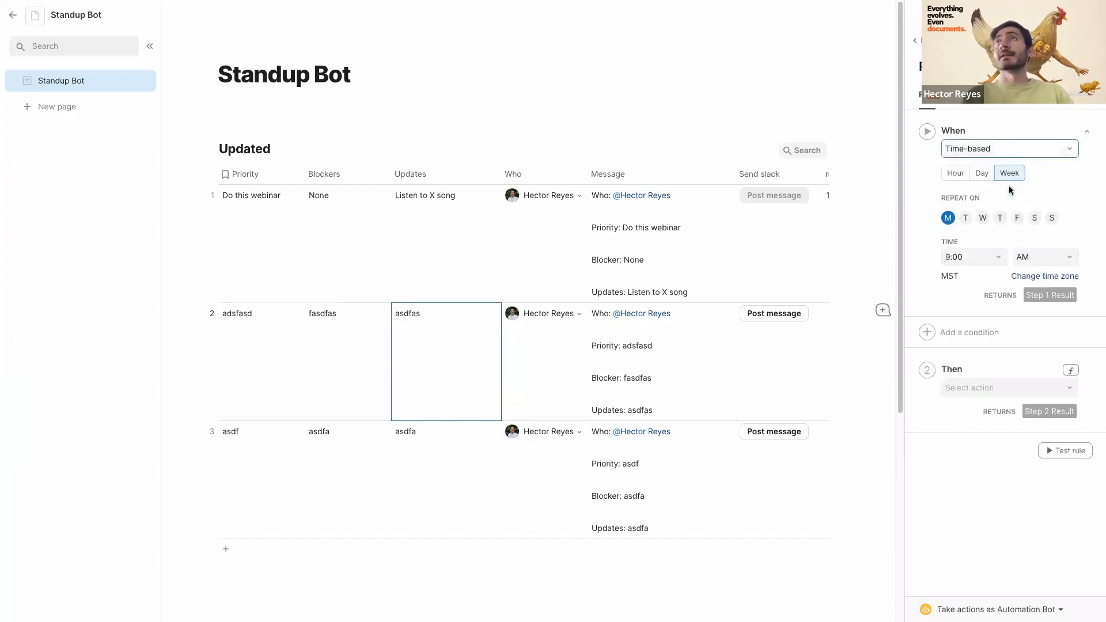
{"action": "left_click", "coordinate": [982, 173]}
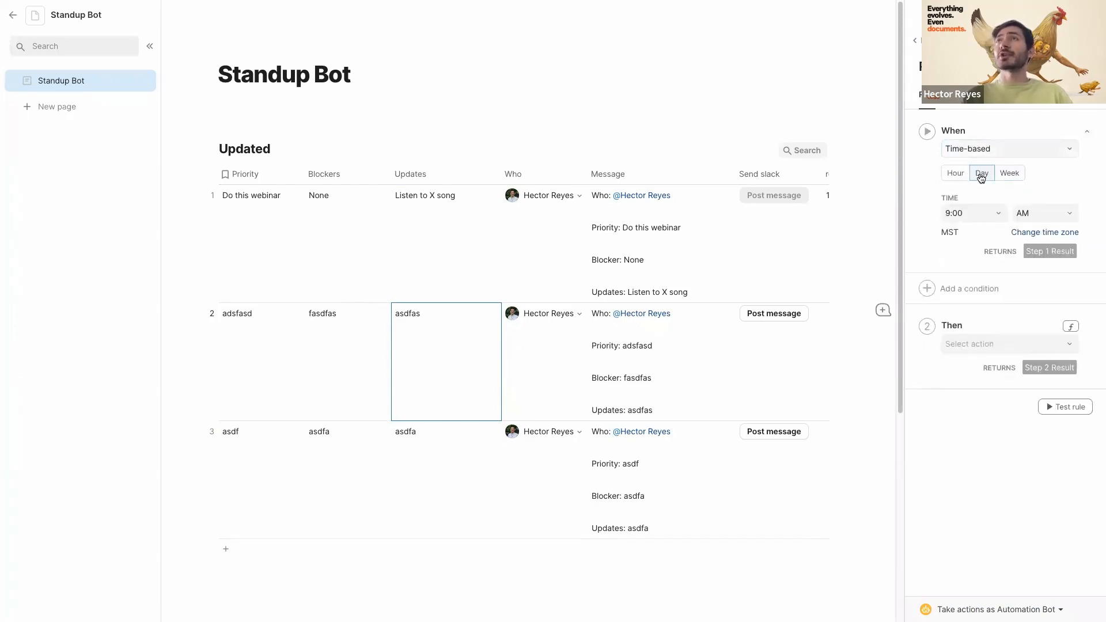
{"action": "left_click", "coordinate": [961, 213]}
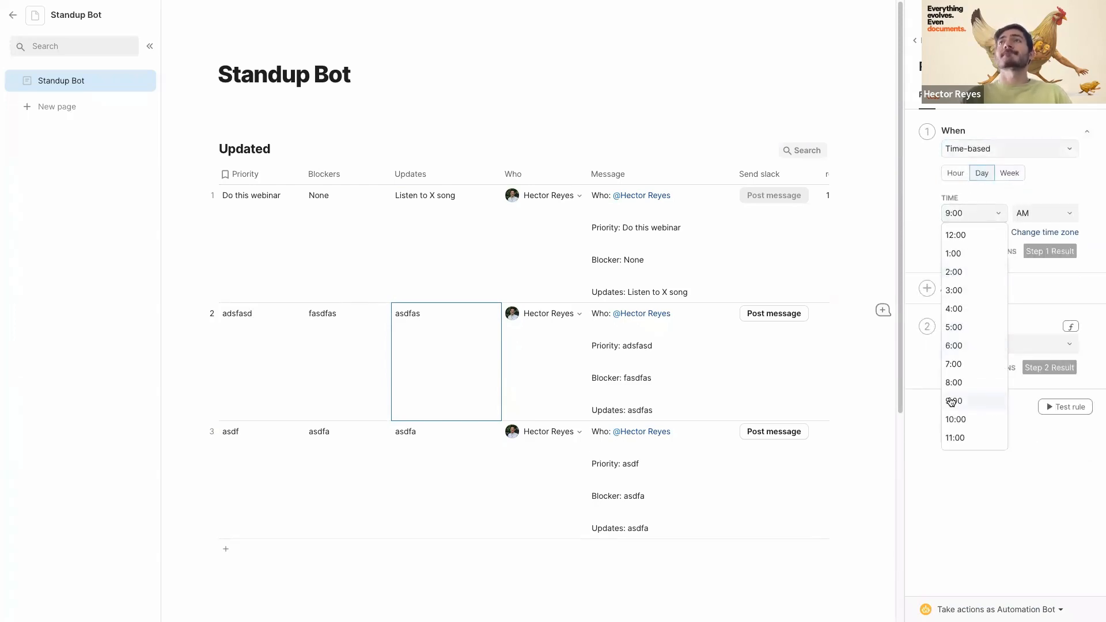
{"action": "left_click", "coordinate": [957, 438]}
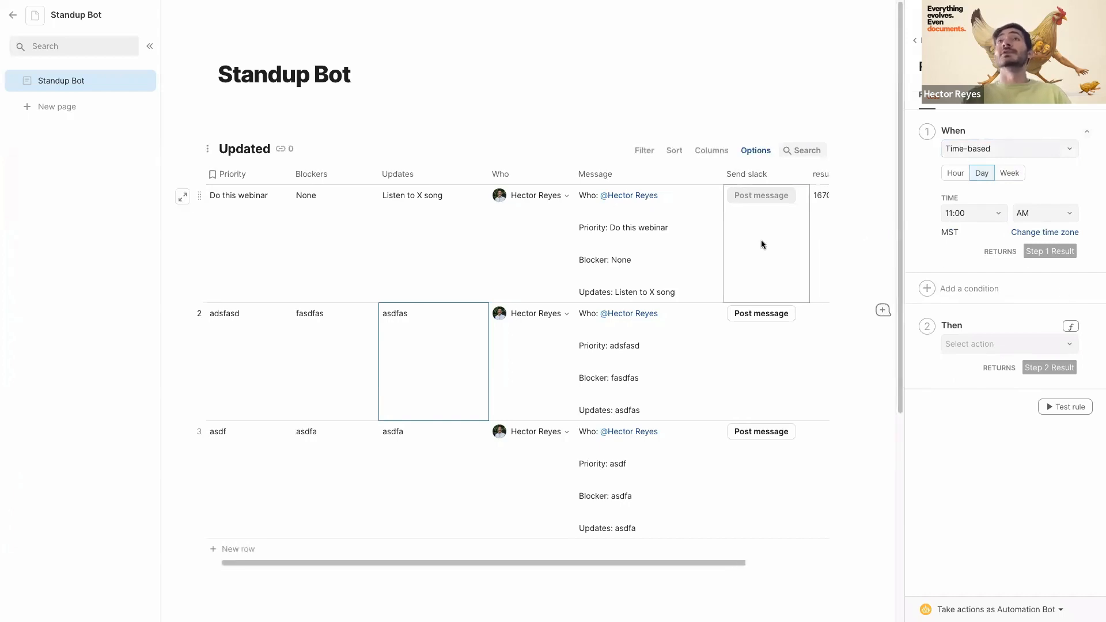
- Make the rule Push buttons on Updated ▸ Send slack, then run Test rule
{"action": "scroll", "coordinate": [761, 240], "scroll_direction": "right", "scroll_amount": 2}
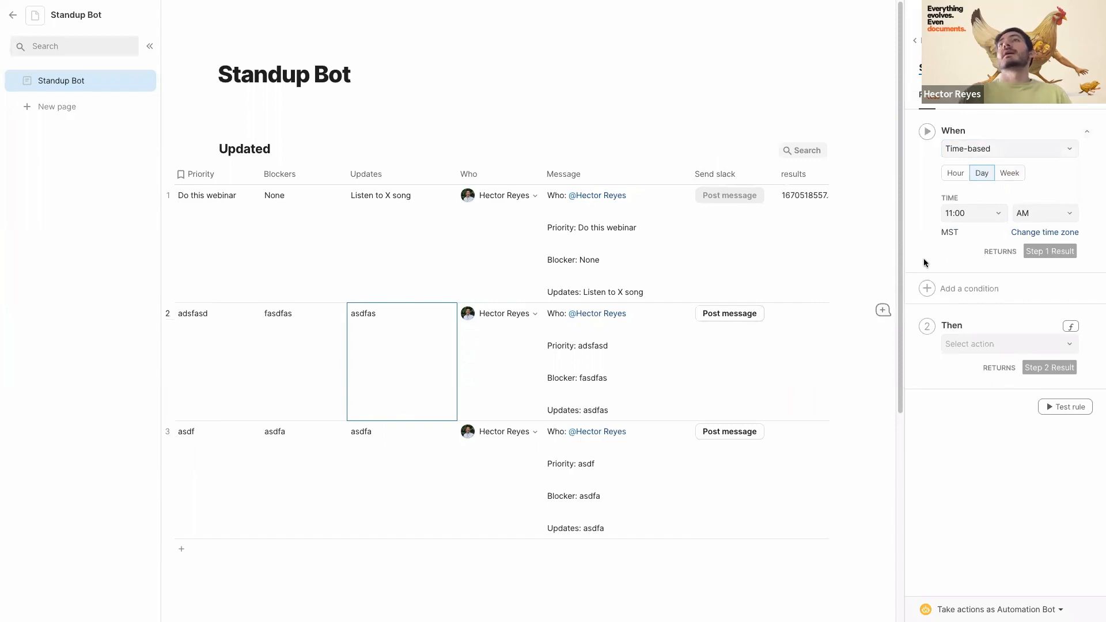
{"action": "left_click", "coordinate": [958, 343]}
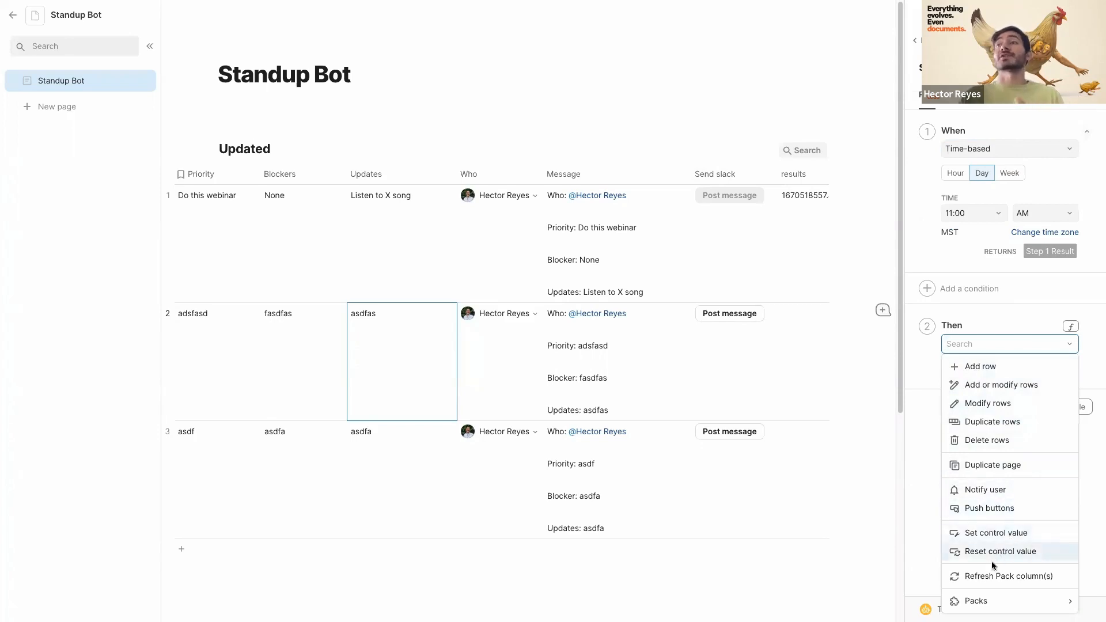
{"action": "left_click", "coordinate": [1000, 509]}
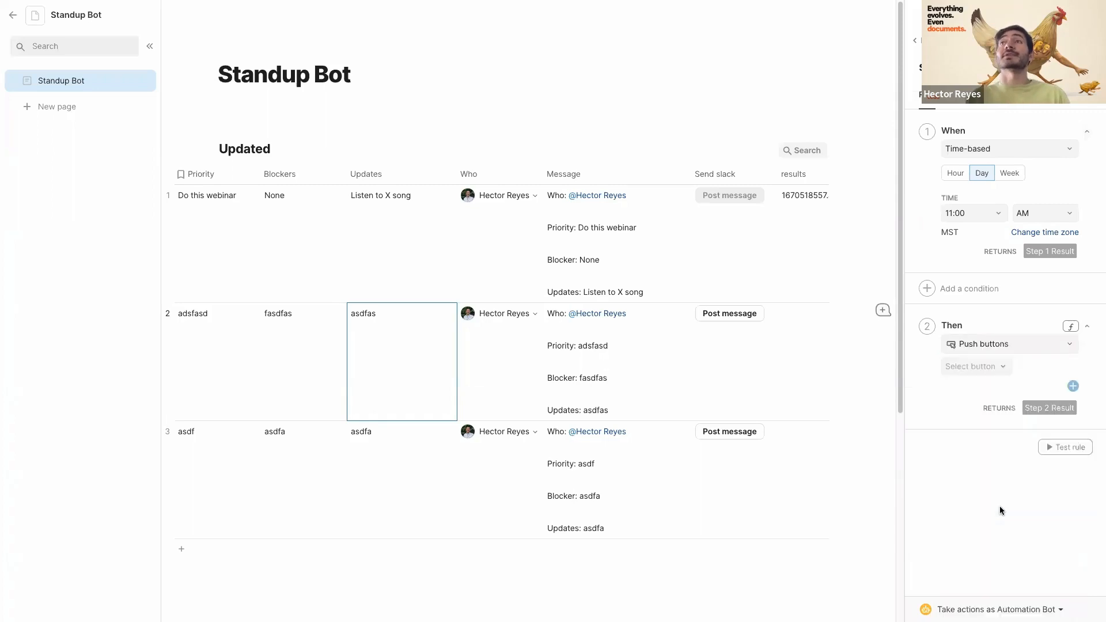
{"action": "left_click", "coordinate": [967, 368]}
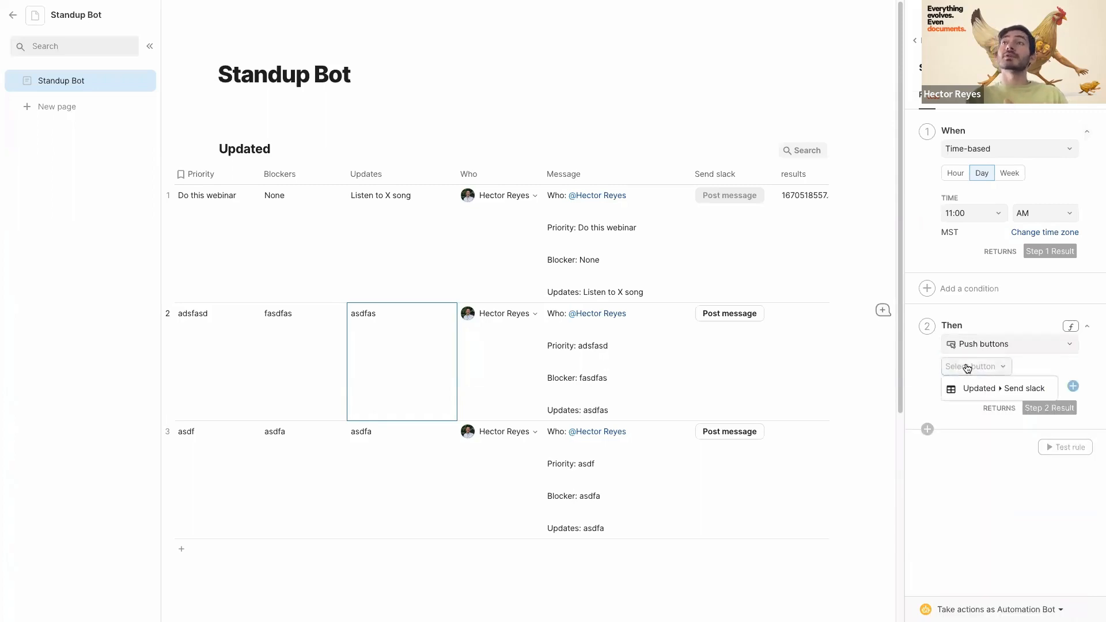
{"action": "left_click", "coordinate": [989, 391]}
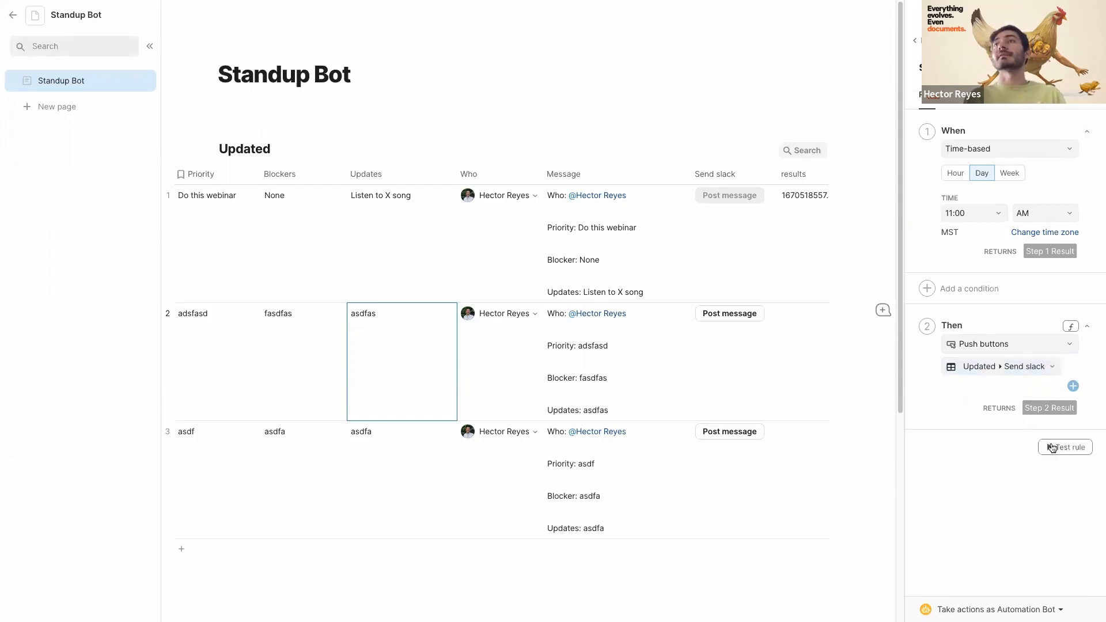
{"action": "left_click", "coordinate": [1066, 447]}
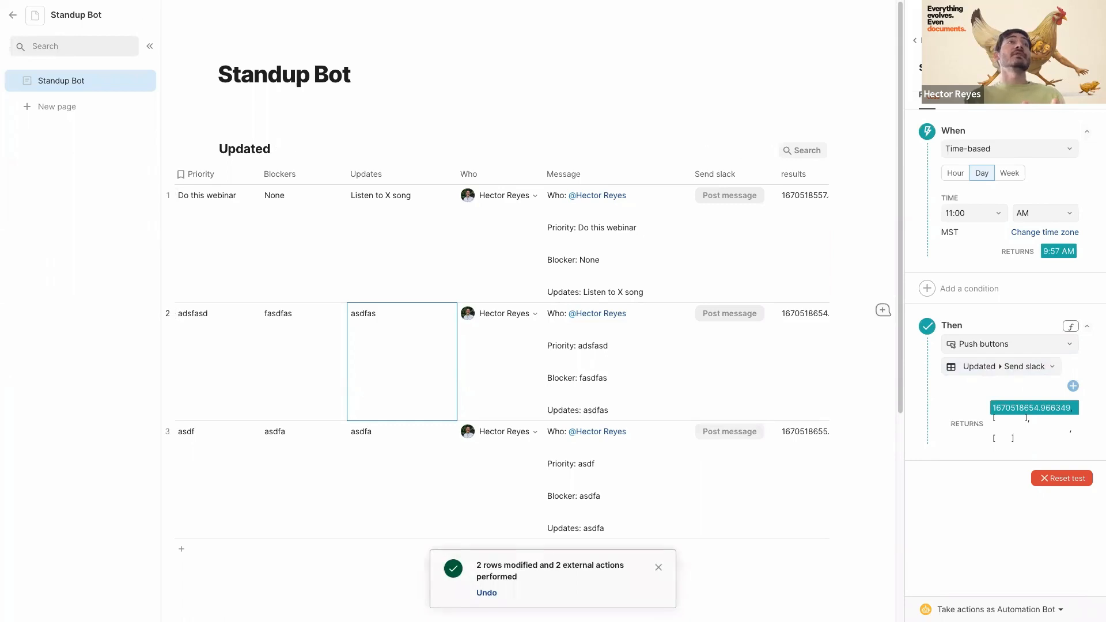
- Switch to Slack and scroll through the newly posted standup messages in the test channel
{"action": "mouse_move", "coordinate": [60, 115]}
{"action": "left_click", "coordinate": [51, 70]}
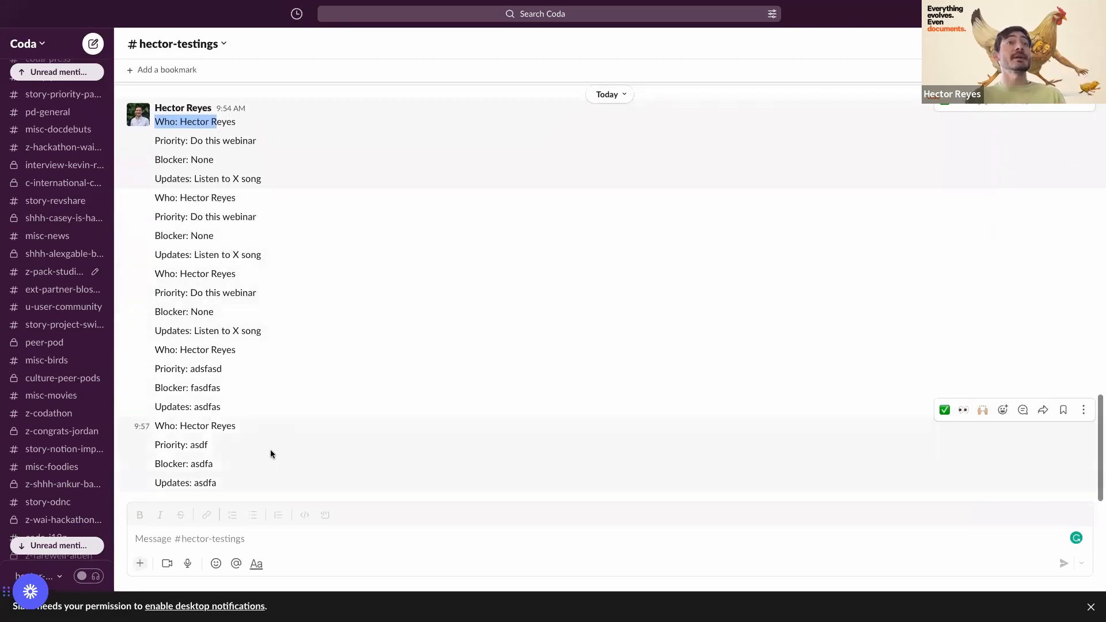
{"action": "scroll", "coordinate": [365, 244], "scroll_direction": "up", "scroll_amount": 1}
{"action": "scroll", "coordinate": [326, 217], "scroll_direction": "down", "scroll_amount": 1}
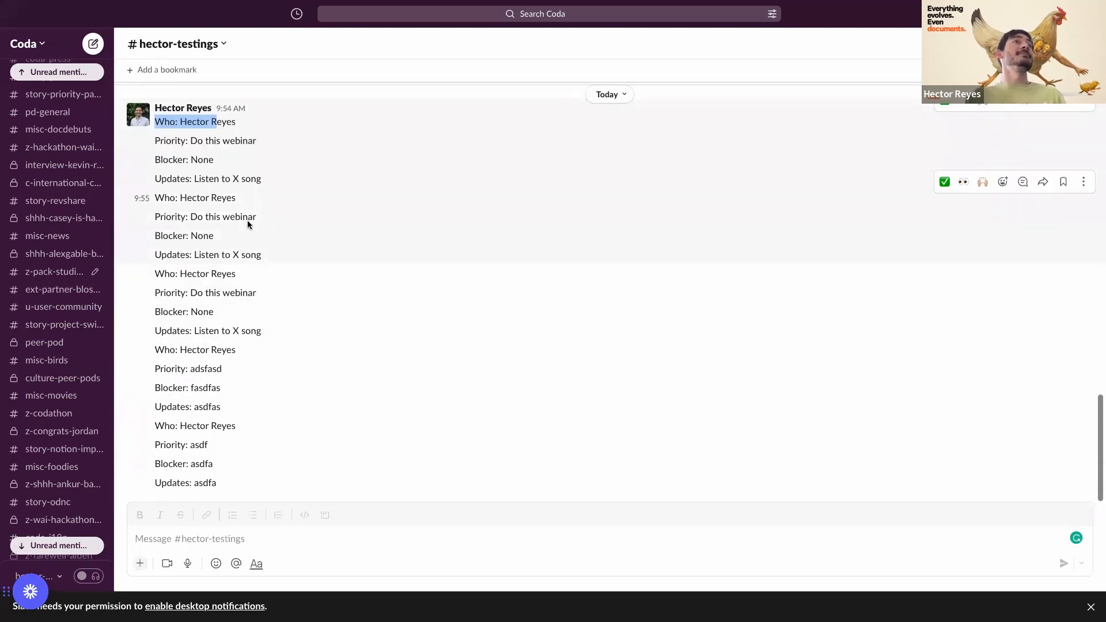
- Back in the Standup Bot doc, delete the 'adsfasd' test row from the Updated table
{"action": "mouse_move", "coordinate": [2, 311]}
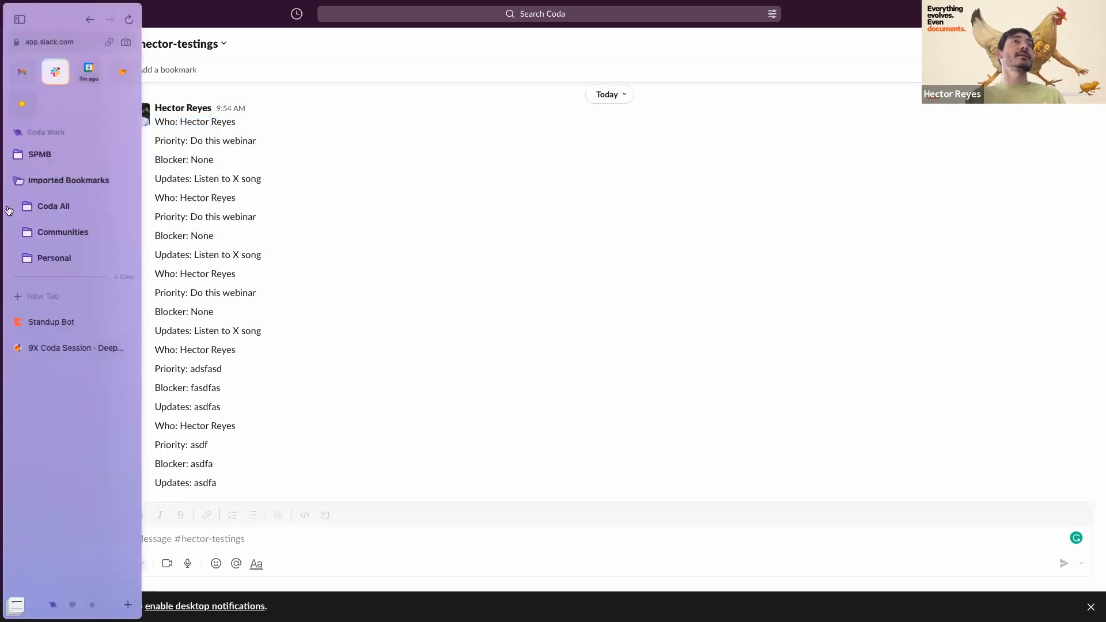
{"action": "left_click", "coordinate": [70, 320]}
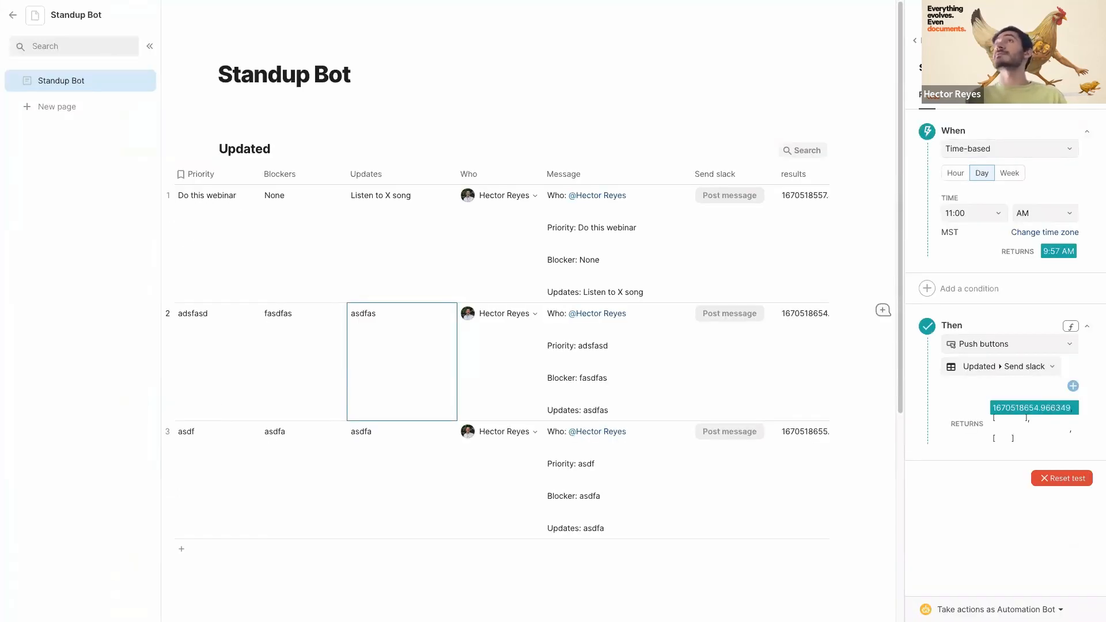
{"action": "left_click", "coordinate": [213, 314]}
{"action": "key", "text": "Delete"}
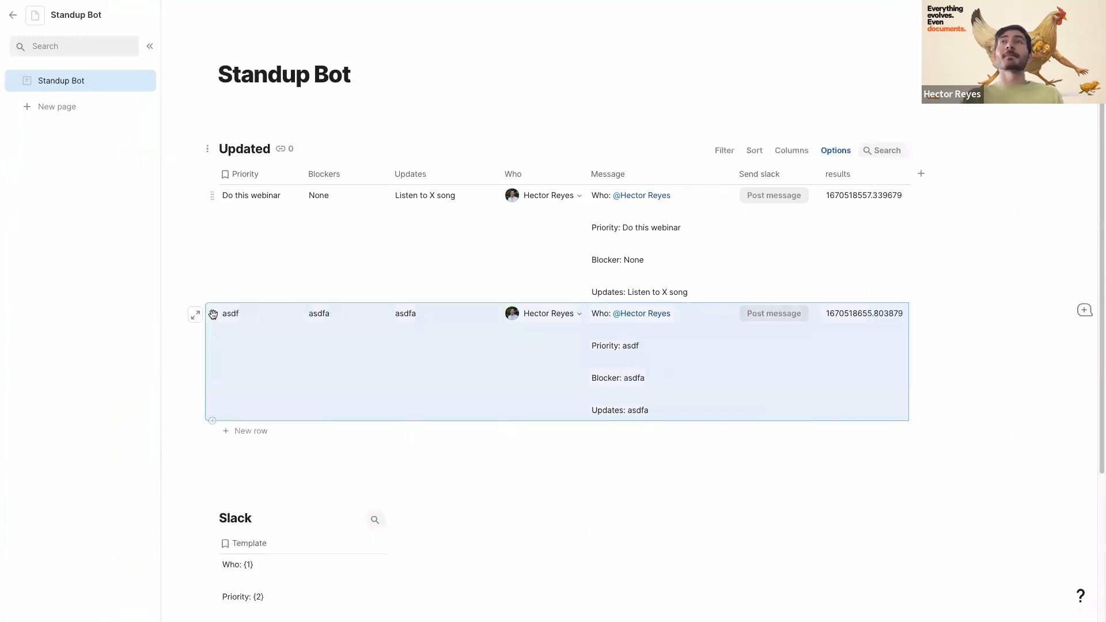
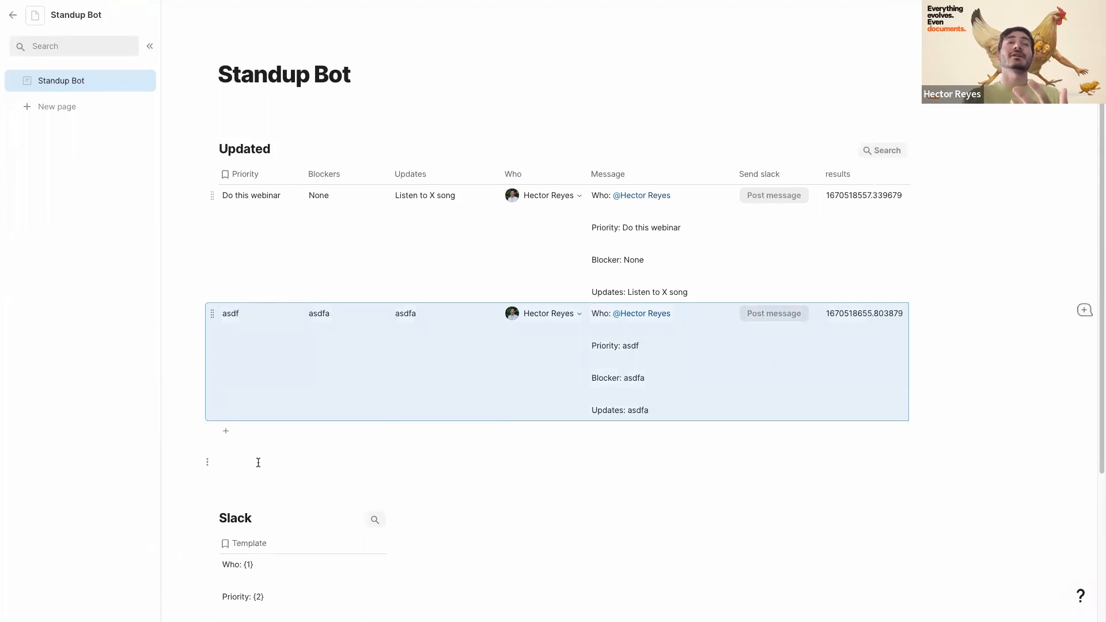
- Copy the Updated table, paste it as a linked view on a blank line above, and open the view's options
{"action": "left_click", "coordinate": [229, 462]}
{"action": "key", "text": "Return"}
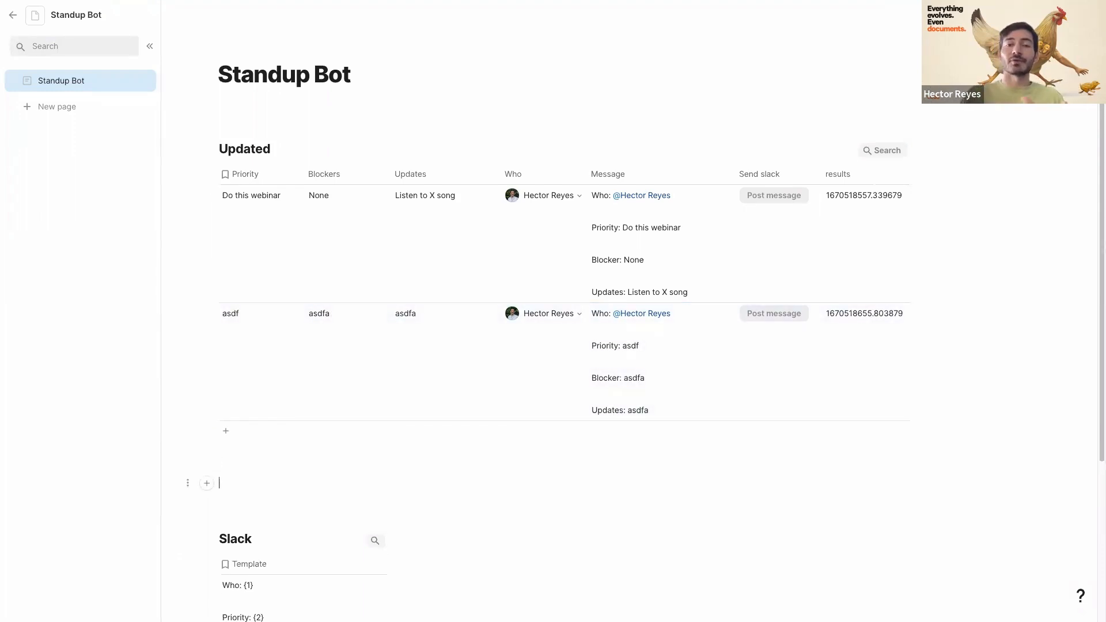
{"action": "left_click", "coordinate": [233, 127]}
{"action": "left_click", "coordinate": [255, 208]}
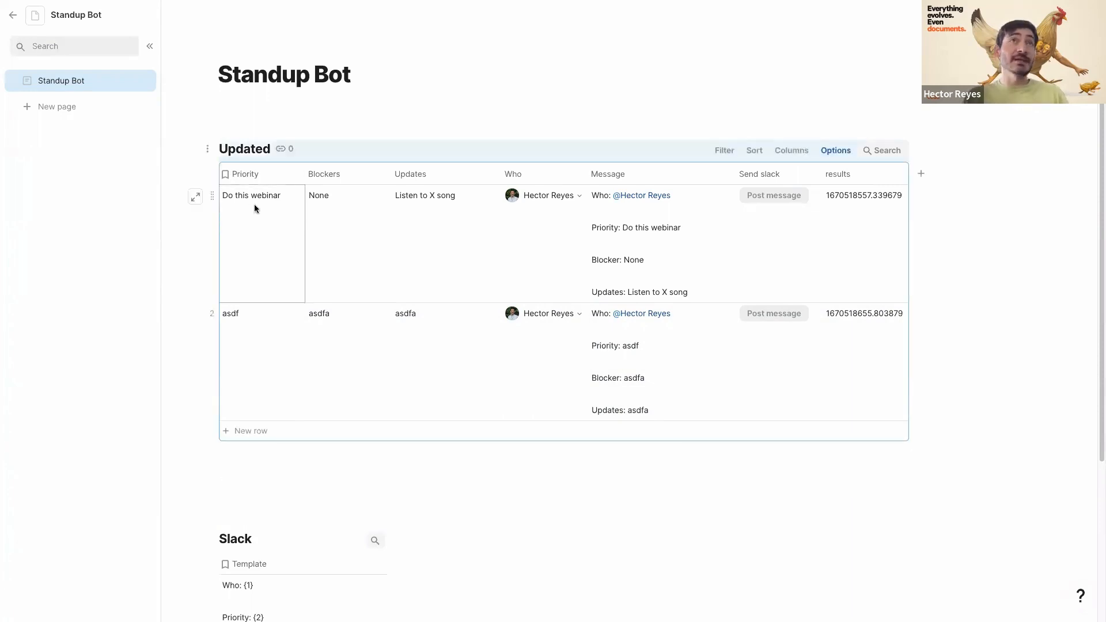
{"action": "left_click", "coordinate": [256, 111]}
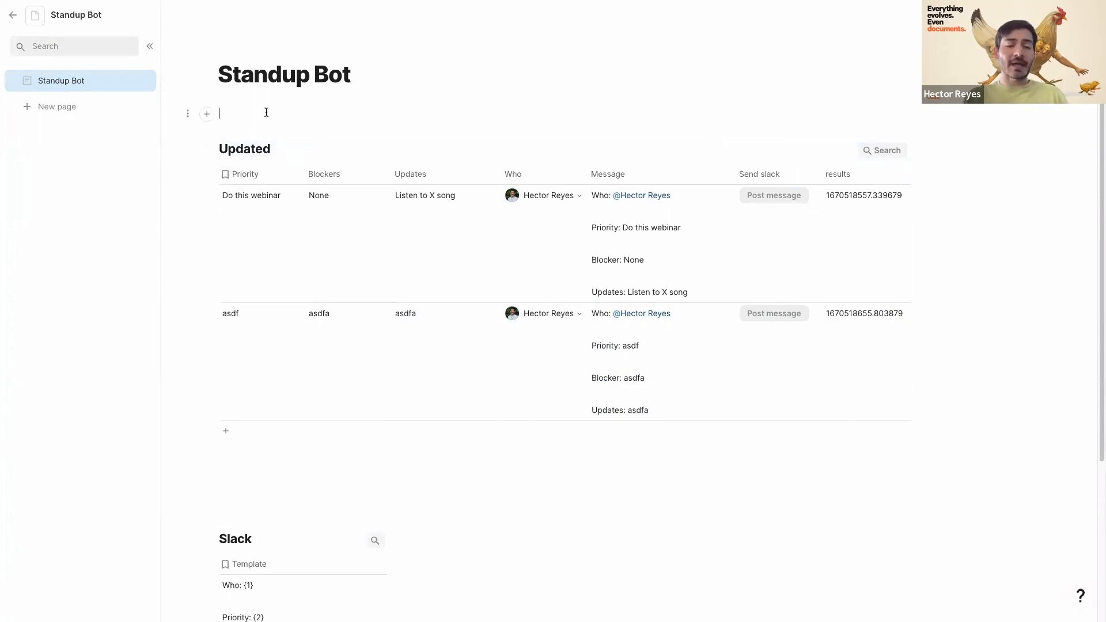
{"action": "key", "text": "ctrl+v"}
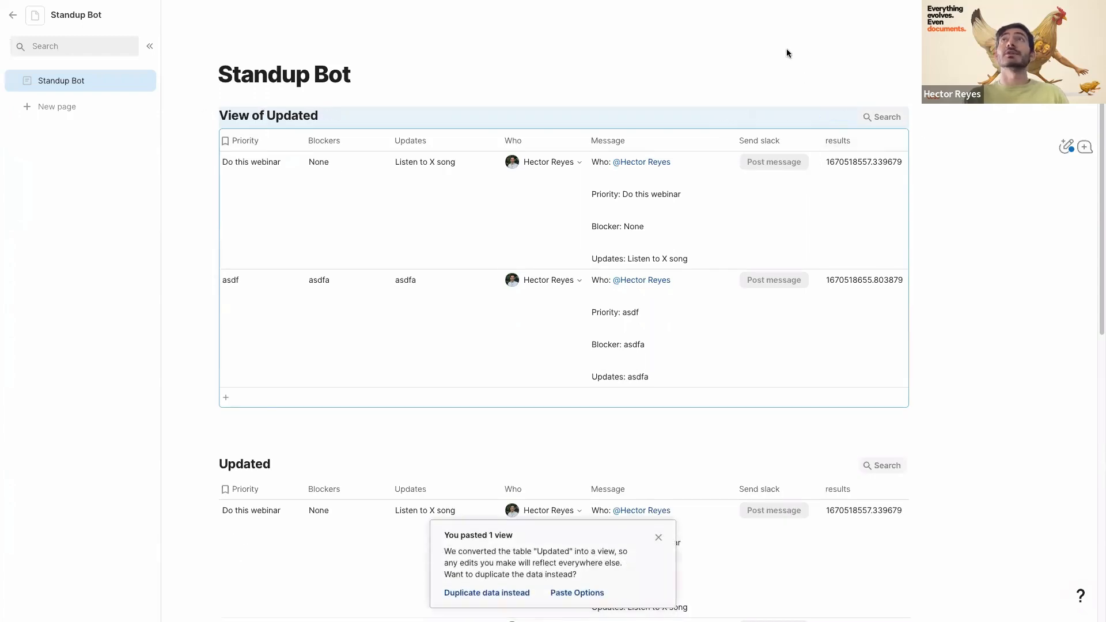
{"action": "mouse_move", "coordinate": [807, 123]}
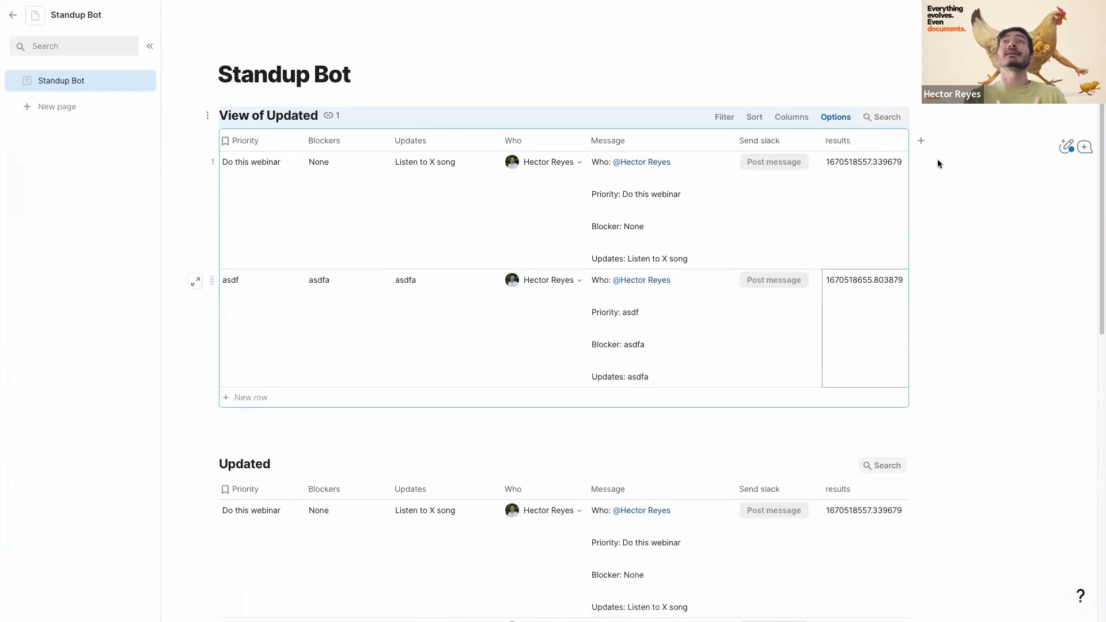
{"action": "left_click", "coordinate": [839, 116]}
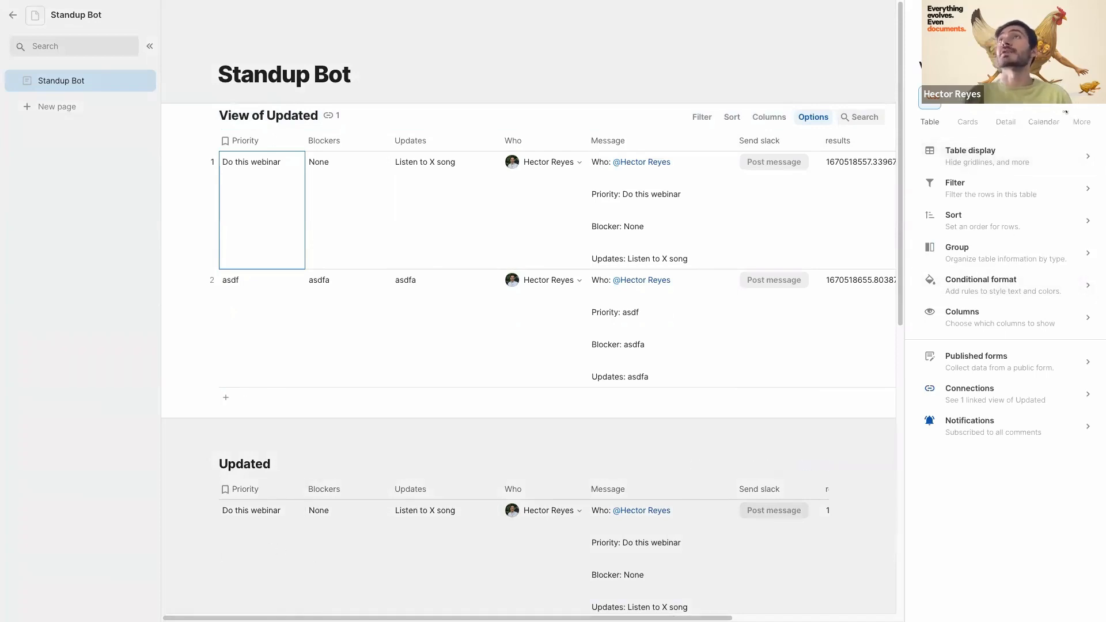
- Turn the view into a form and hide the Message, Send slack and results fields
{"action": "left_click", "coordinate": [1084, 118]}
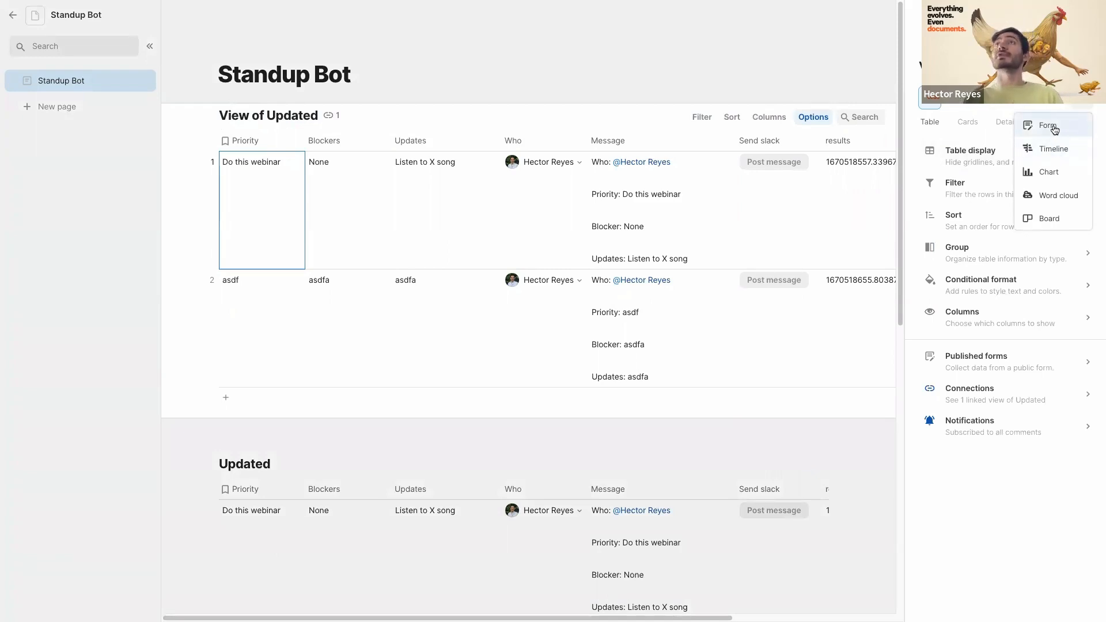
{"action": "left_click", "coordinate": [1054, 130]}
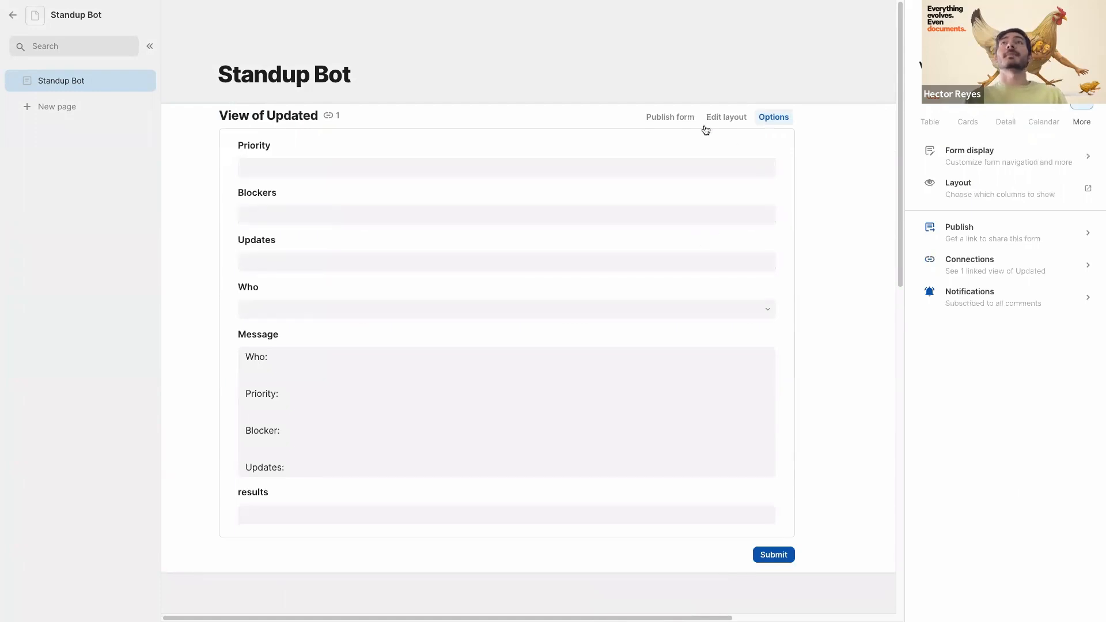
{"action": "left_click", "coordinate": [724, 118]}
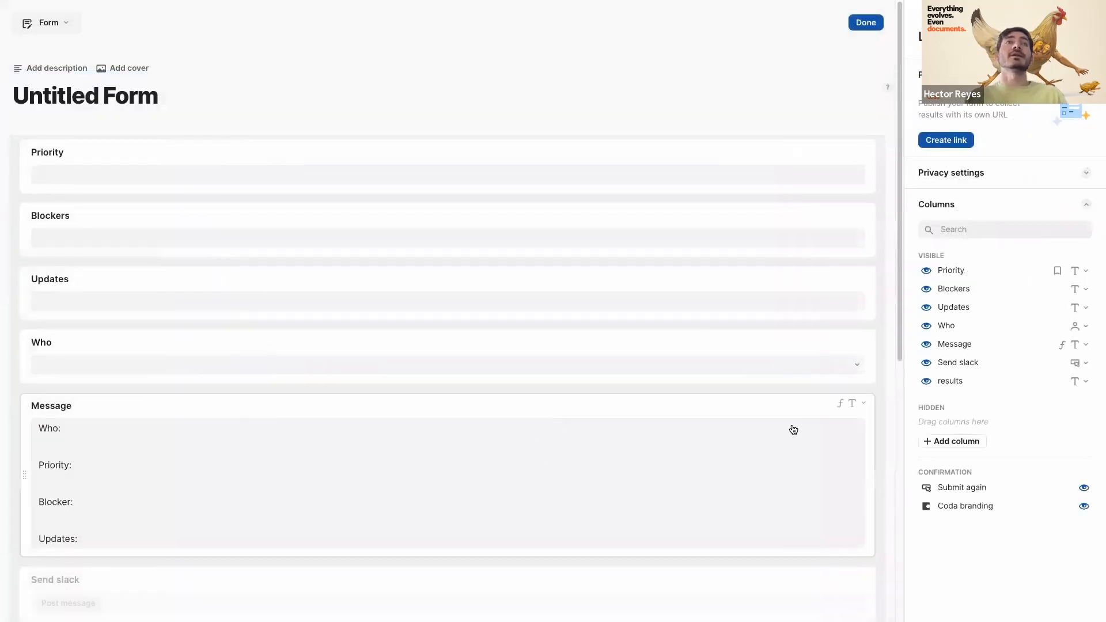
{"action": "left_click", "coordinate": [925, 344]}
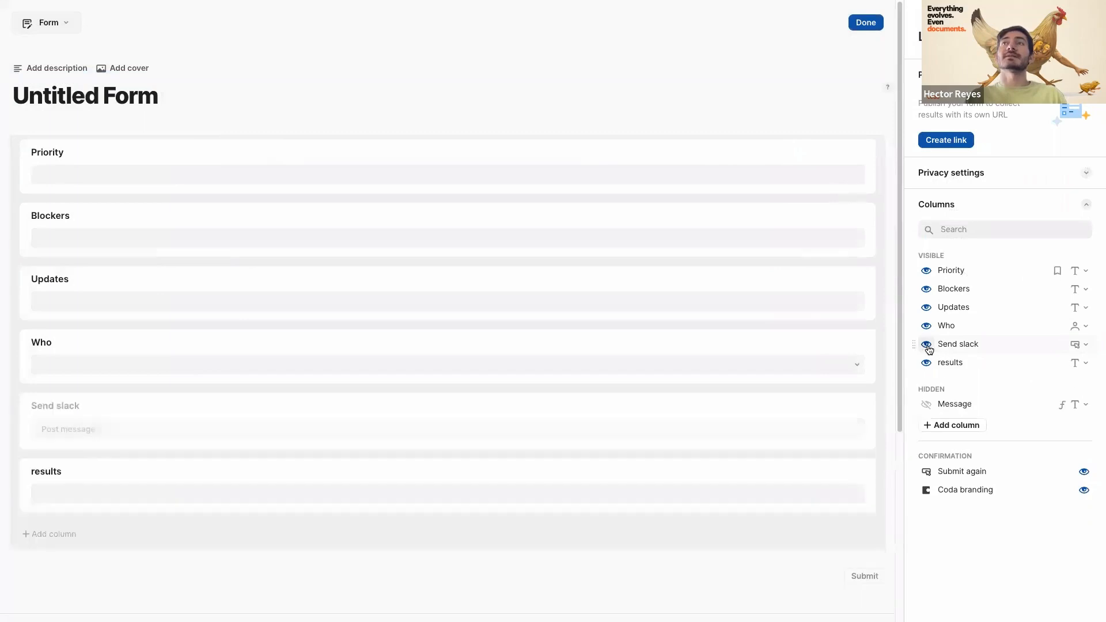
{"action": "left_click", "coordinate": [927, 344]}
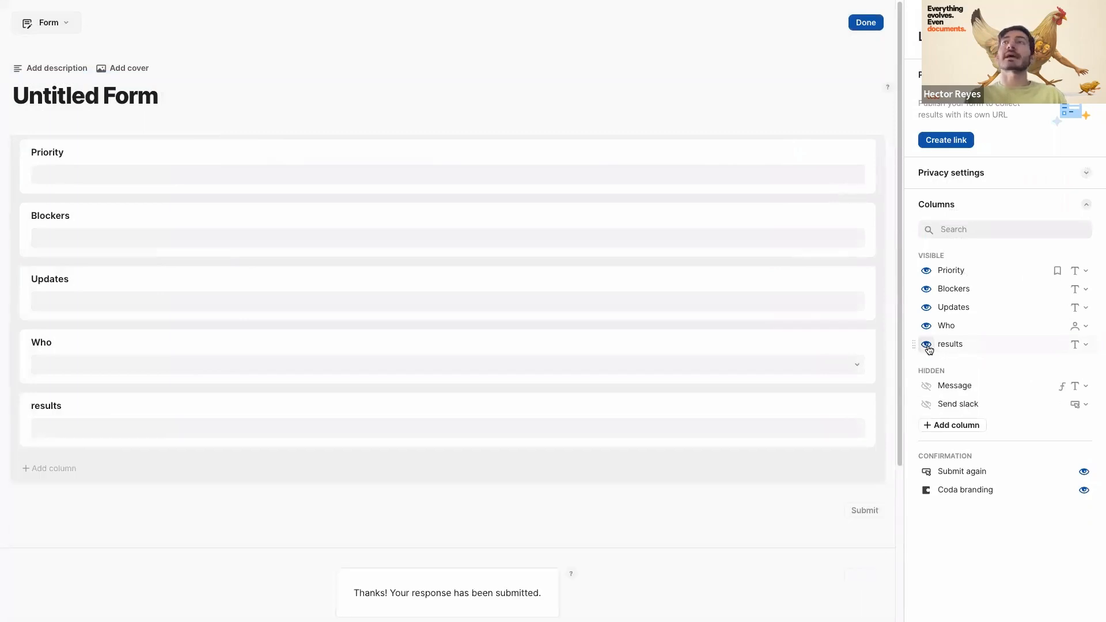
{"action": "left_click", "coordinate": [926, 345]}
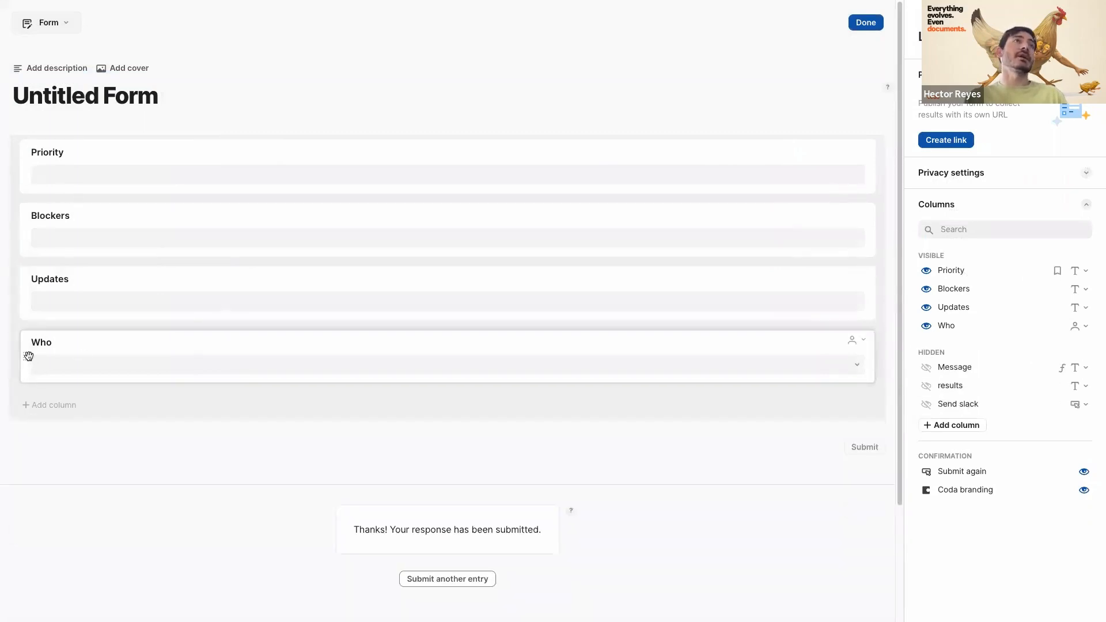
- Put Who at the top and place Priority, Updates and Blockers side by side in one row
{"action": "left_click_drag", "start_coordinate": [29, 356], "coordinate": [26, 155]}
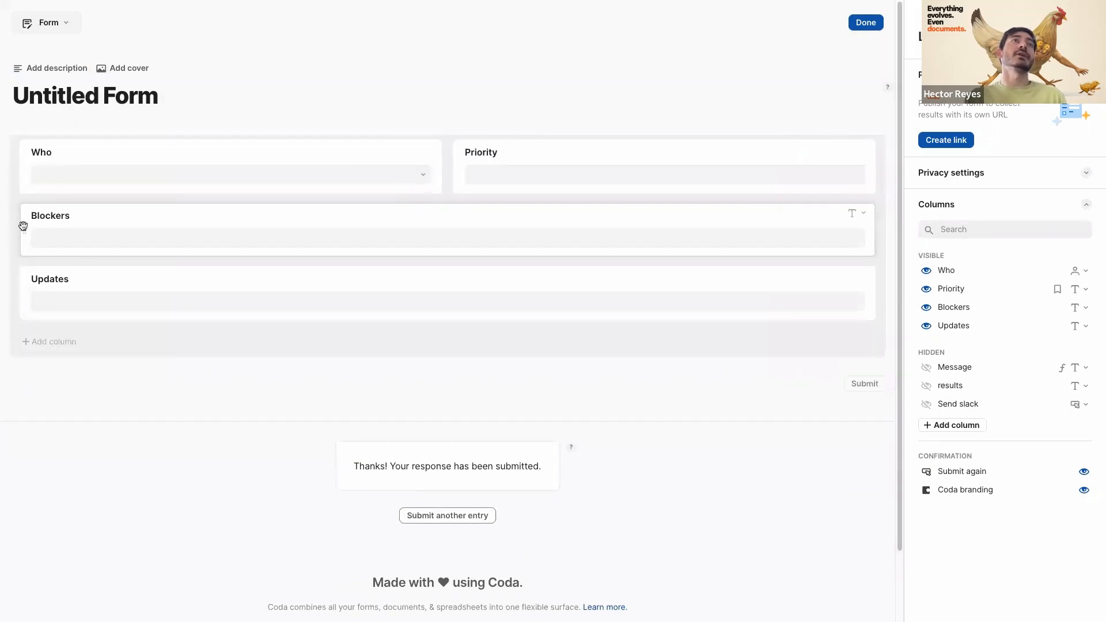
{"action": "left_click", "coordinate": [23, 226]}
{"action": "left_click_drag", "start_coordinate": [20, 323], "coordinate": [20, 250]}
{"action": "left_click_drag", "start_coordinate": [456, 156], "coordinate": [81, 254]}
- Rename the form title to 'Daily standup!'
{"action": "left_click", "coordinate": [85, 95]}
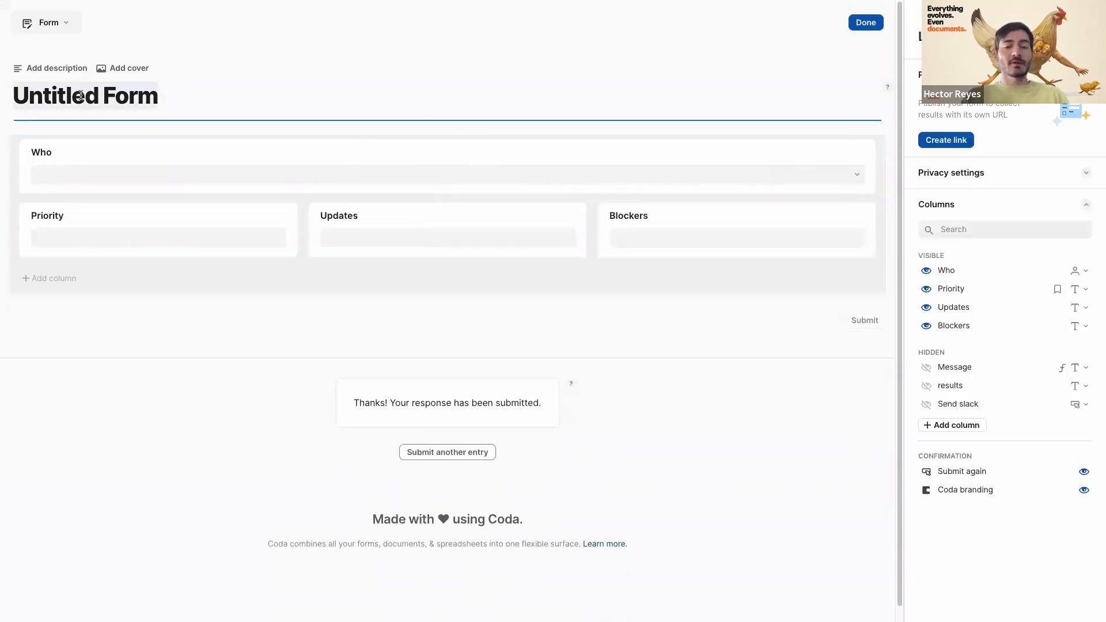
{"action": "type", "text": "Dia"}
{"action": "key", "text": "BackSpace"}
{"action": "key", "text": "BackSpace"}
{"action": "type", "text": "aily"}
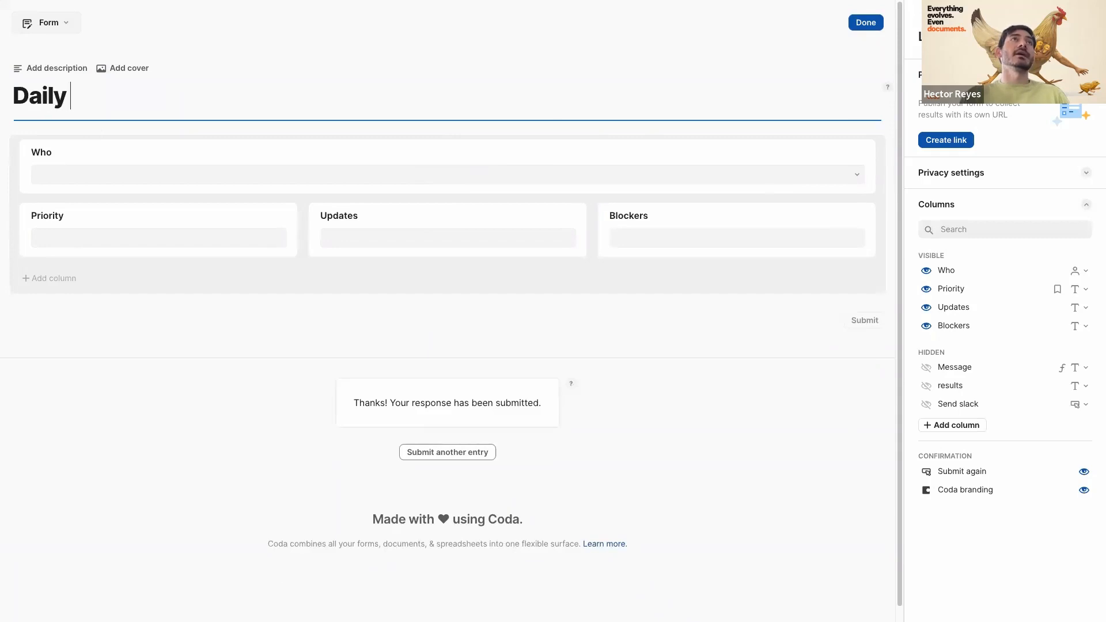
{"action": "type", "text": " stand"}
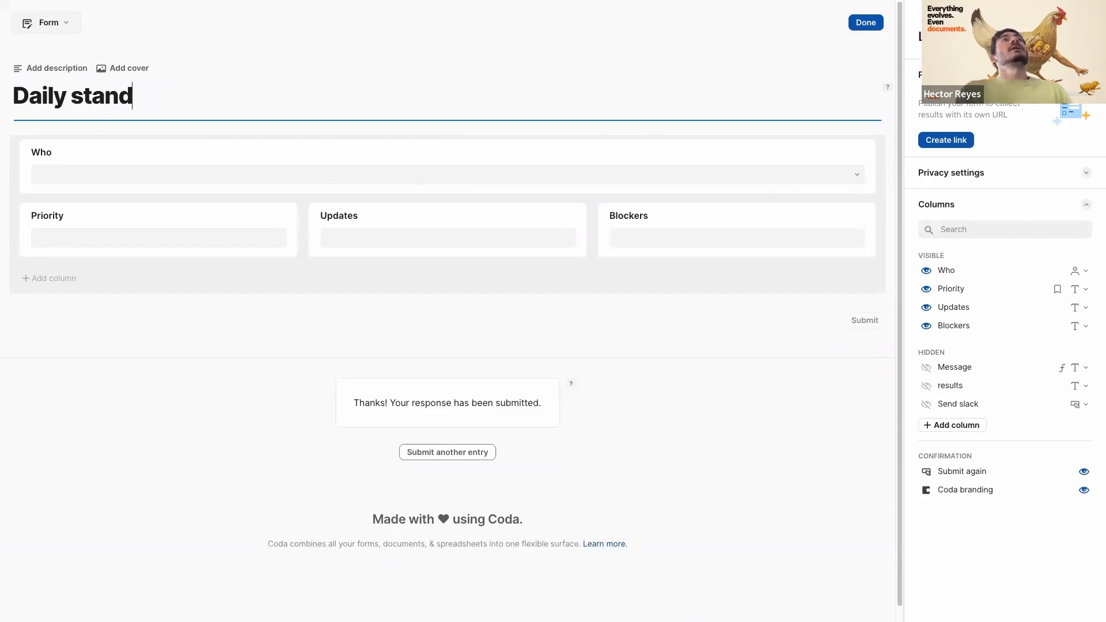
{"action": "type", "text": "up1"}
{"action": "key", "text": "BackSpace"}
{"action": "type", "text": "!"}
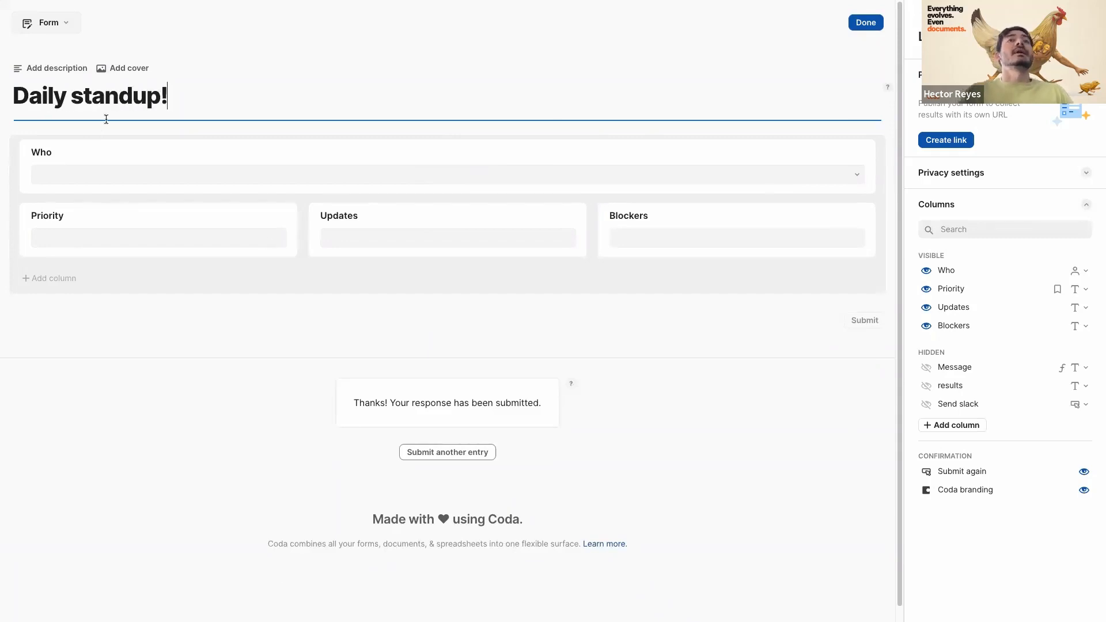
- Finish the layout and create a public link to publish the form
{"action": "left_click", "coordinate": [861, 26]}
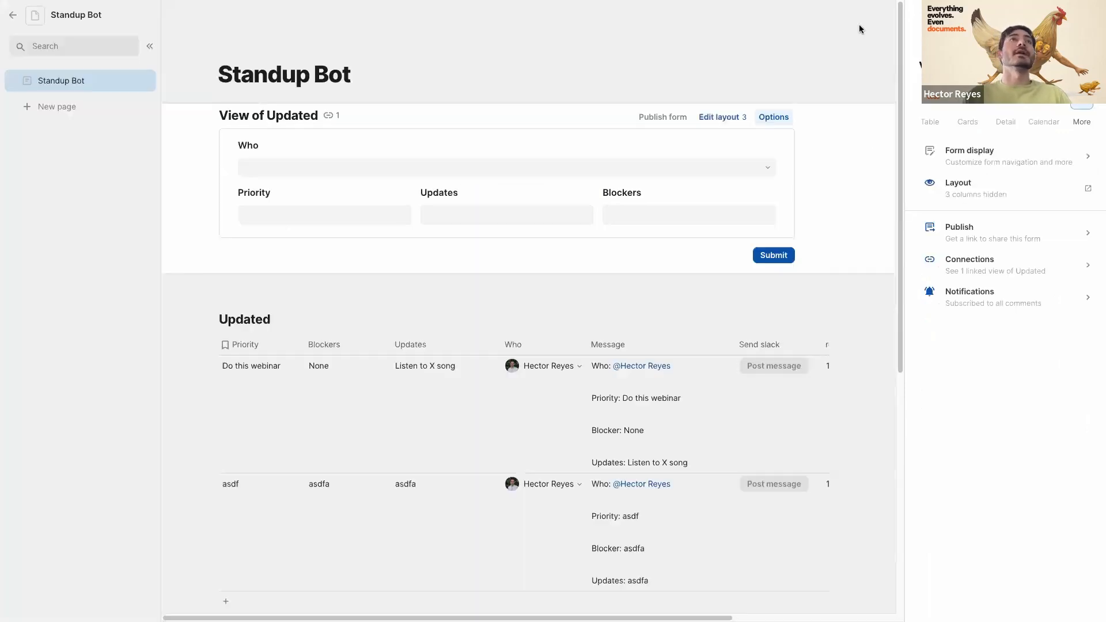
{"action": "left_click", "coordinate": [983, 169]}
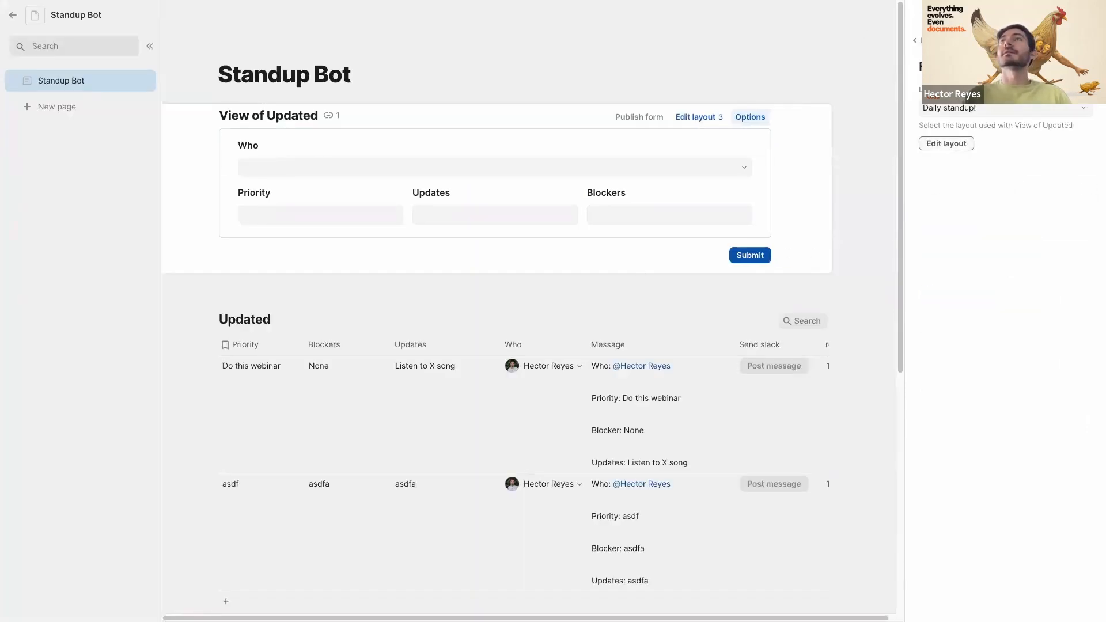
{"action": "left_click", "coordinate": [914, 40]}
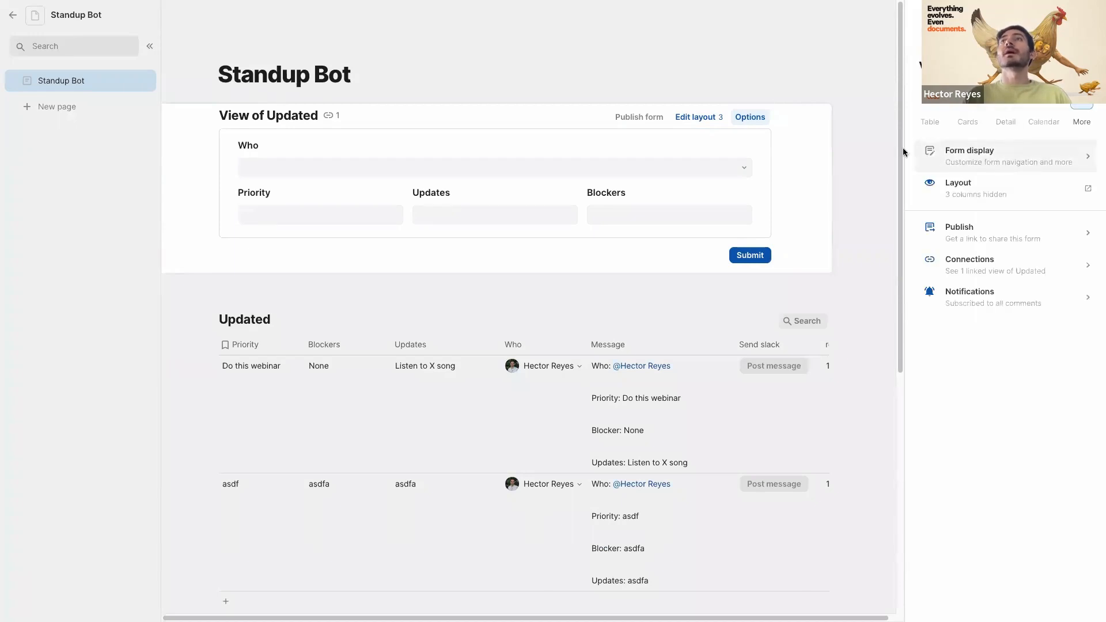
{"action": "left_click", "coordinate": [959, 235]}
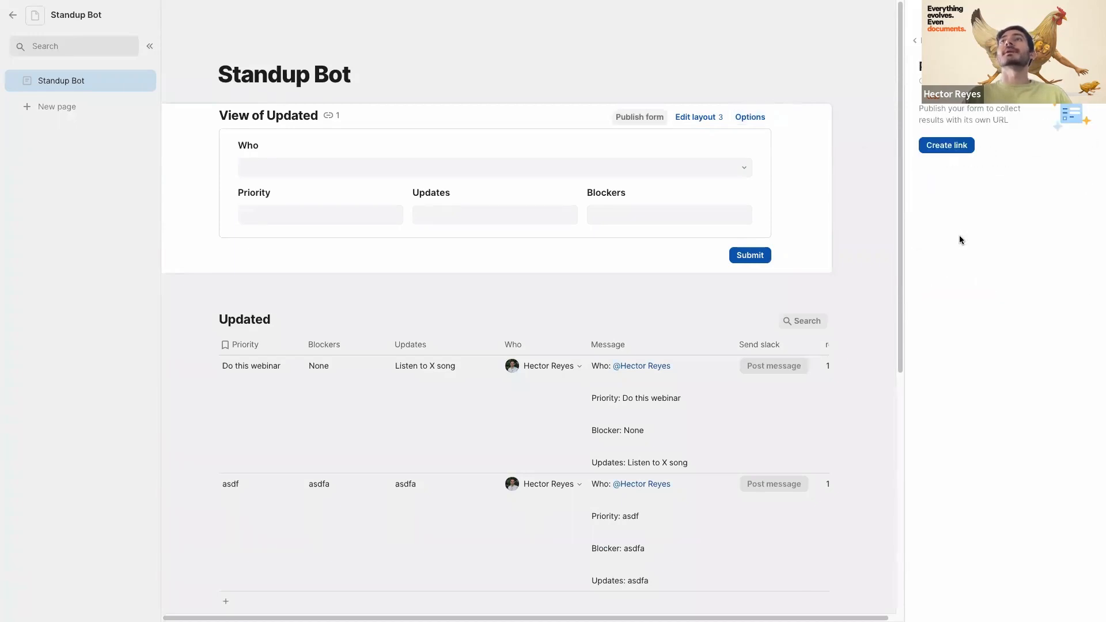
{"action": "left_click", "coordinate": [948, 145]}
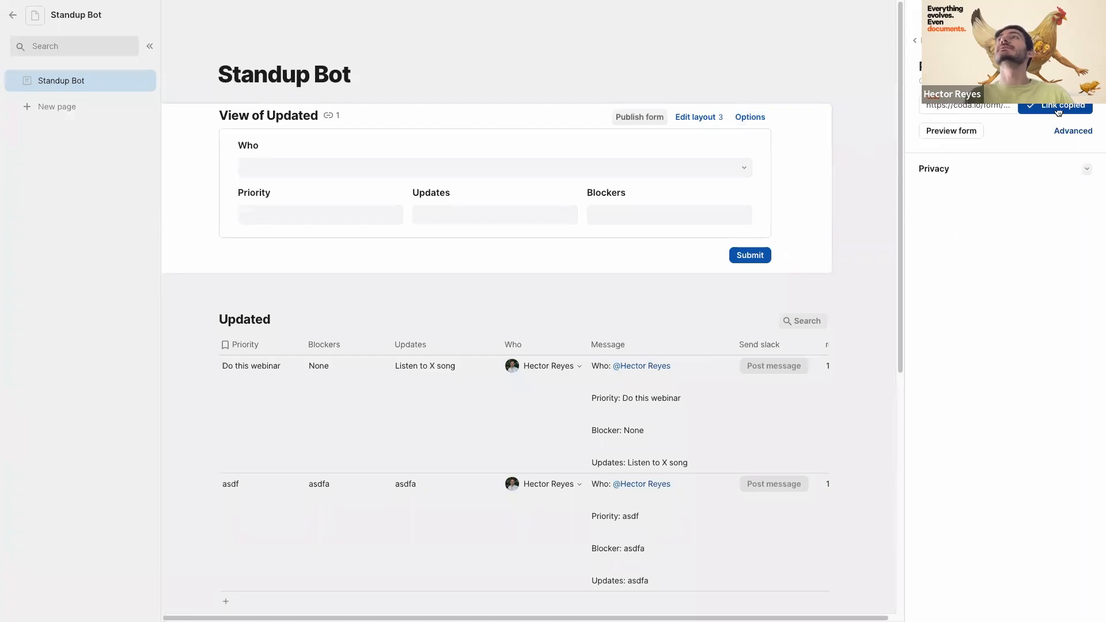
{"action": "left_click", "coordinate": [375, 71]}
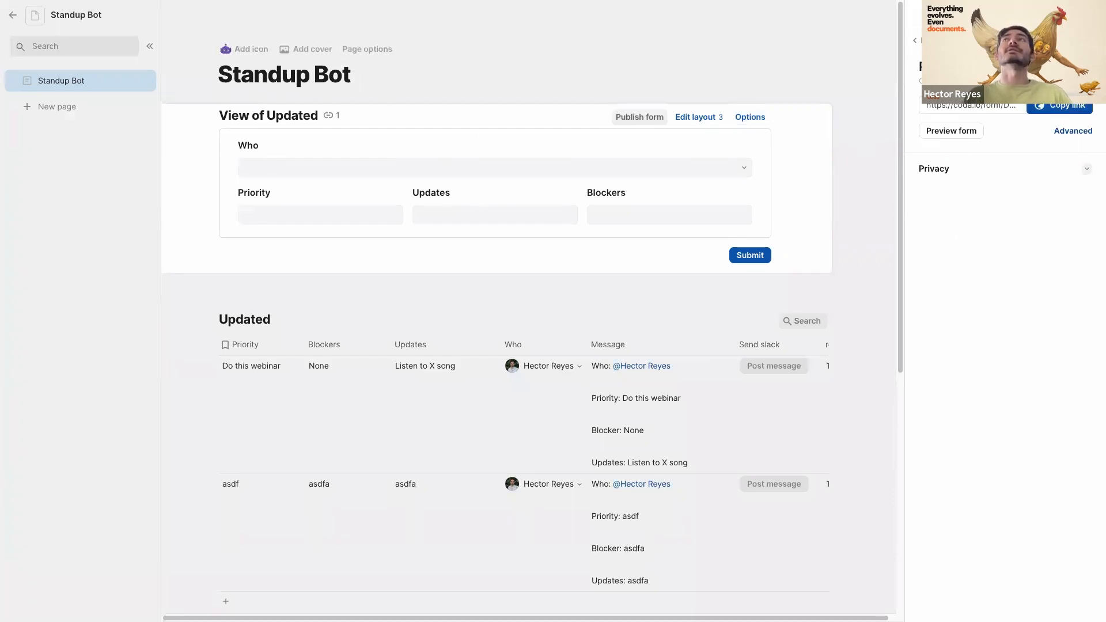
{"action": "key", "text": "Escape"}
- Paste the form link on a new line below the form to embed a live preview
{"action": "left_click", "coordinate": [243, 274]}
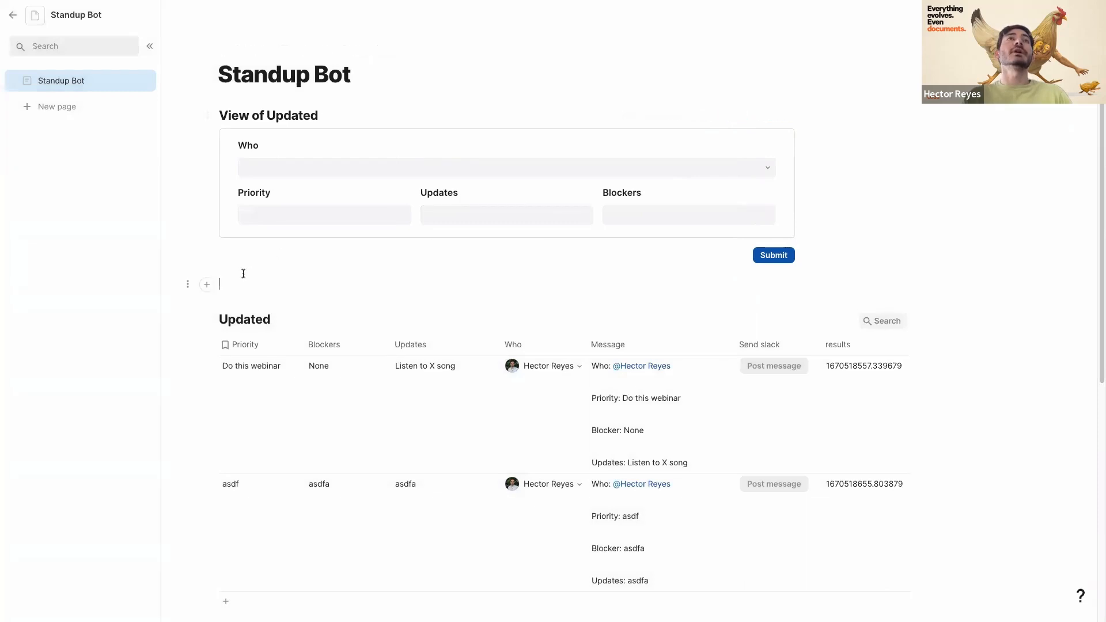
{"action": "key", "text": "Return"}
{"action": "key", "text": "Return"}
{"action": "key", "text": "super+v"}
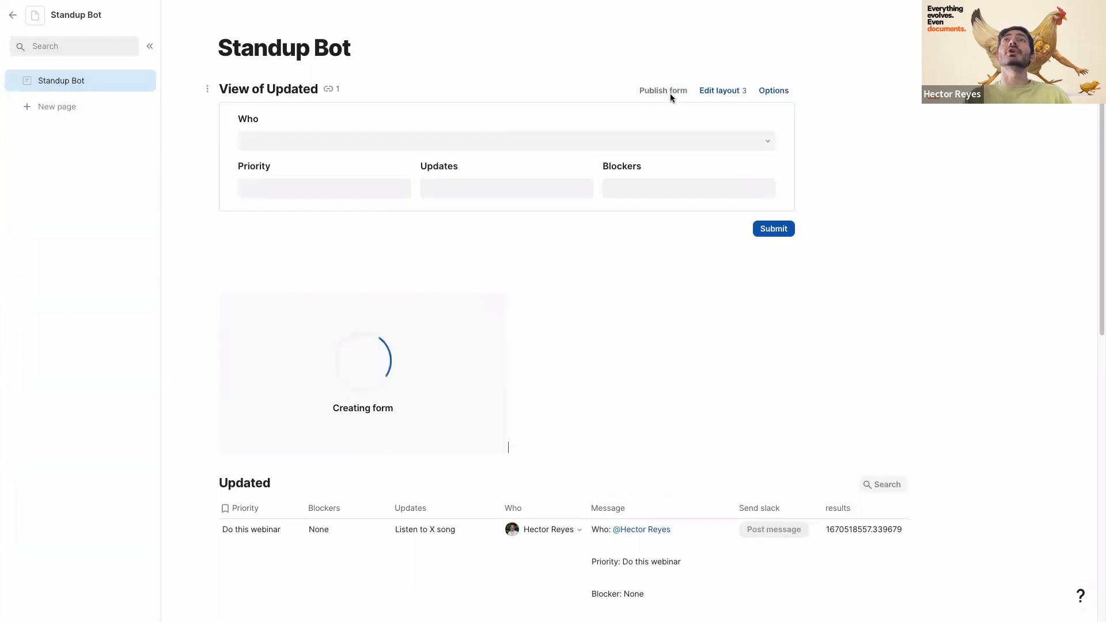
{"action": "left_click", "coordinate": [672, 90]}
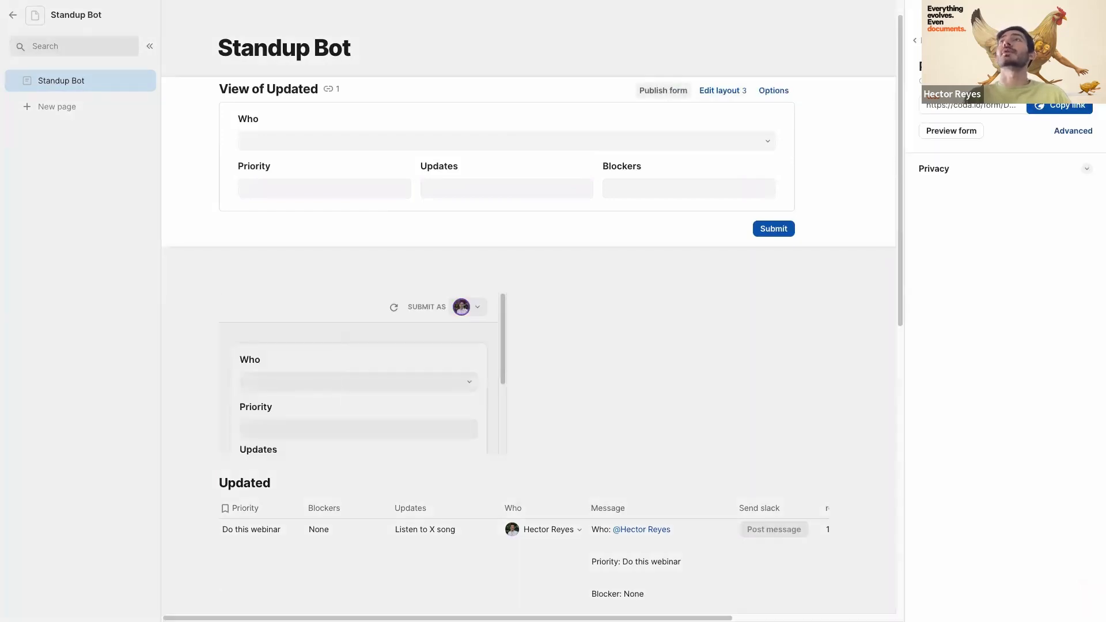
- Open the published form link in a new browser tab and pick a person for Who
{"action": "key", "text": "super+t"}
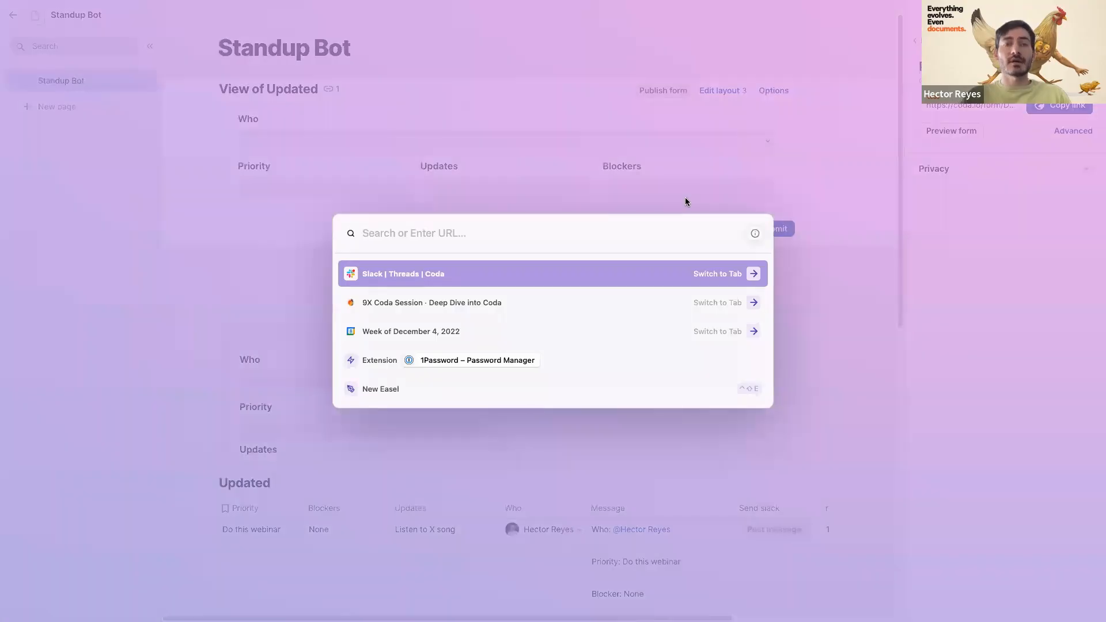
{"action": "type", "text": "https://coda.io/form/Daily-standup_dP2-6JBpVq5"}
{"action": "key", "text": "Return"}
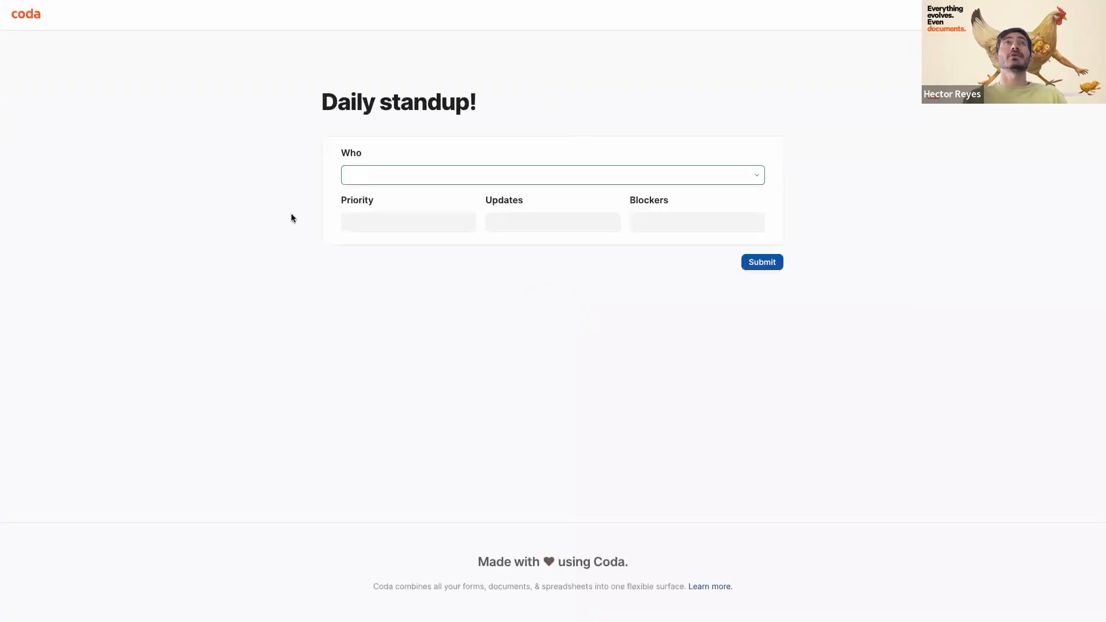
{"action": "left_click", "coordinate": [173, 194]}
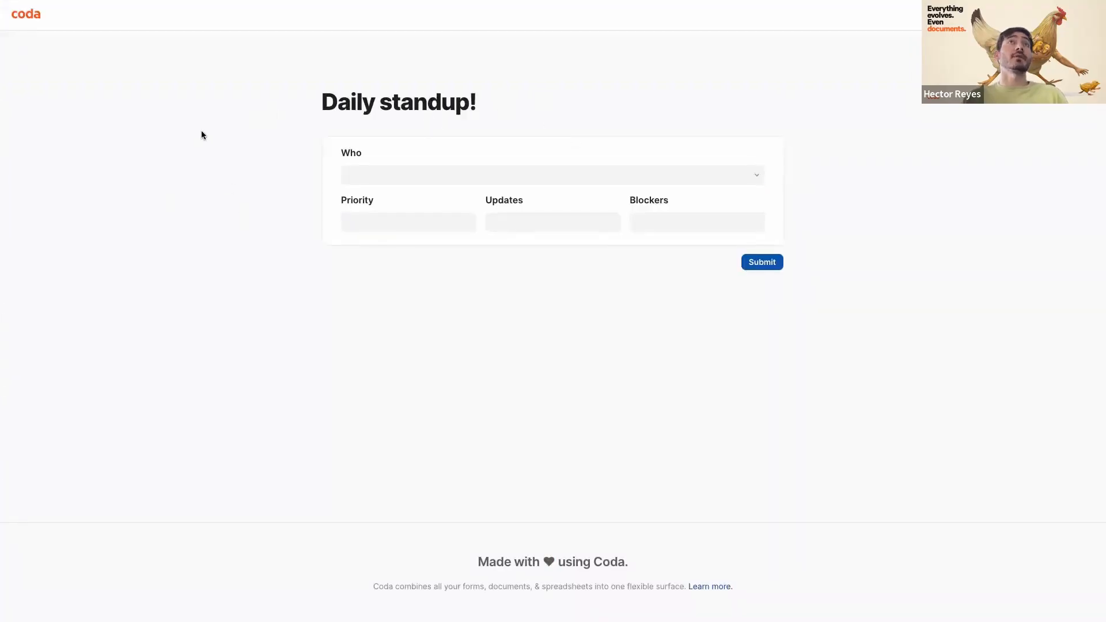
{"action": "left_click", "coordinate": [375, 176]}
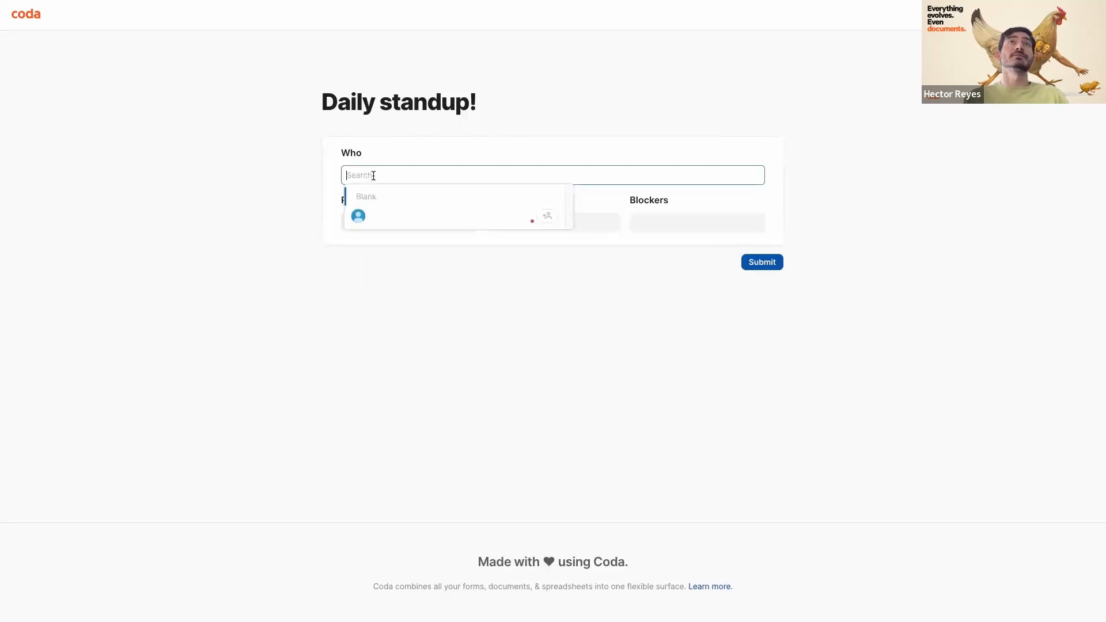
{"action": "left_click", "coordinate": [375, 218]}
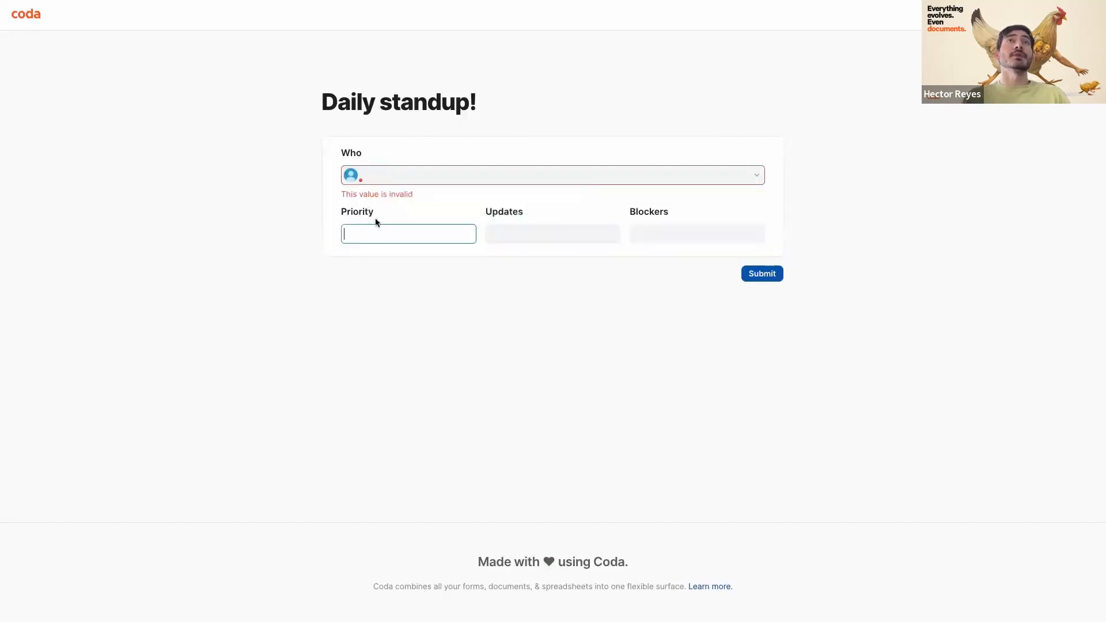
{"action": "left_click", "coordinate": [374, 178]}
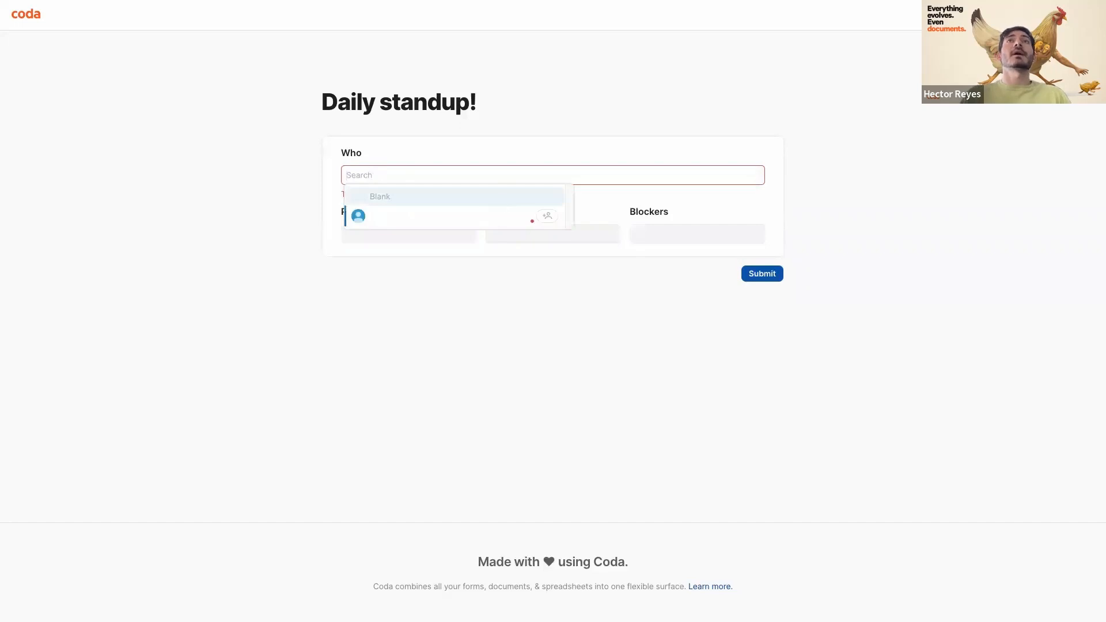
{"action": "mouse_move", "coordinate": [550, 219]}
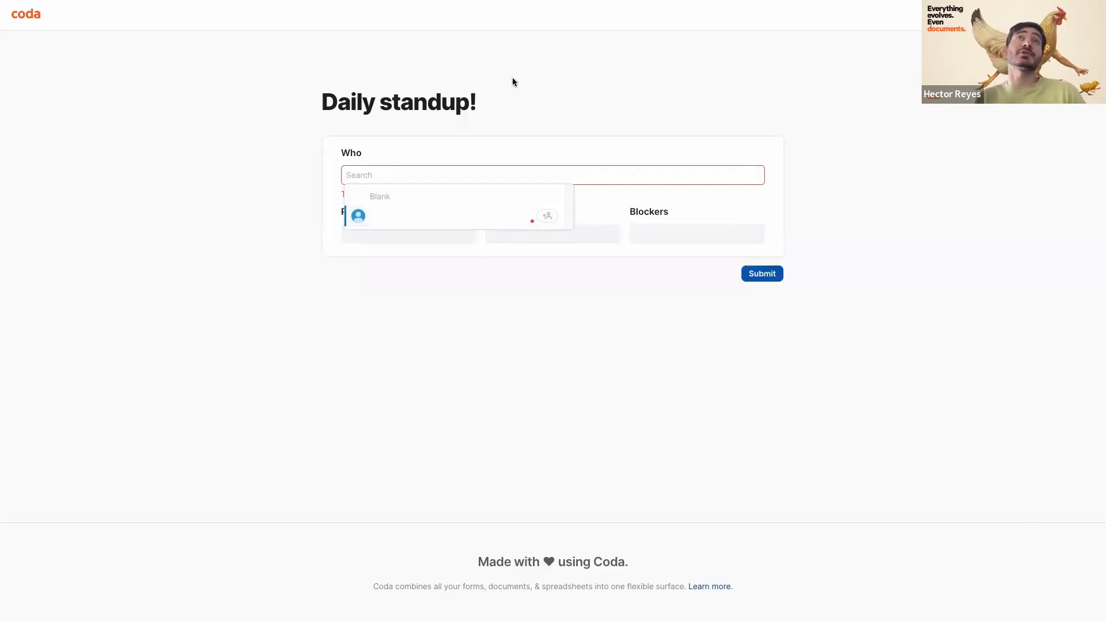
{"action": "left_click", "coordinate": [377, 214]}
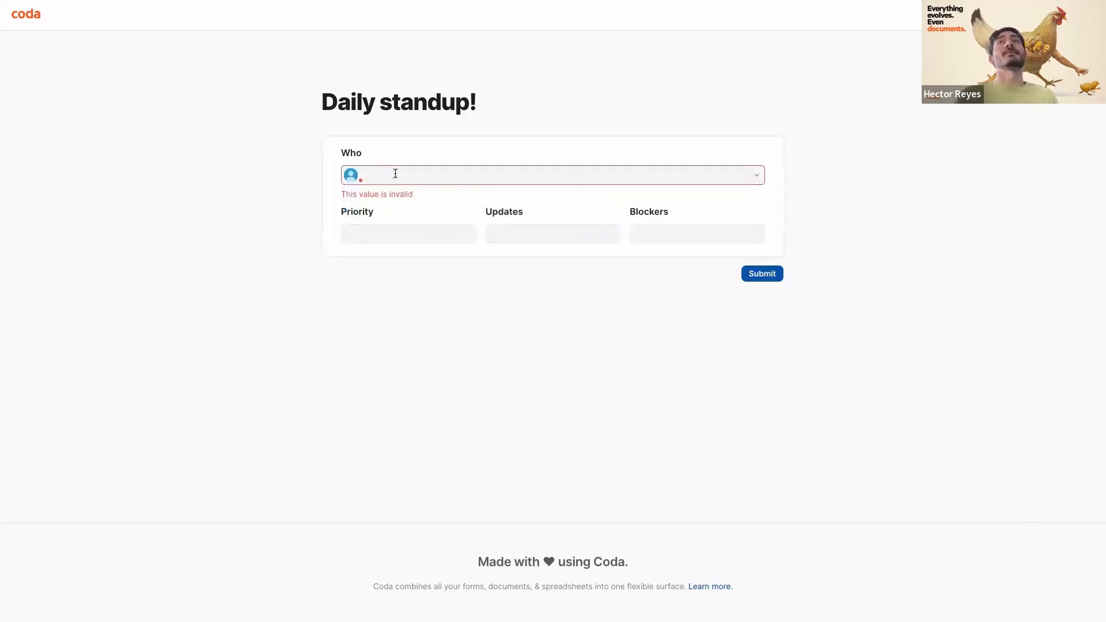
- Enter 'afsdf' for Priority, 'adsfa' for Updates, 'asdfa' for Blockers, and submit the form
{"action": "left_click", "coordinate": [389, 234]}
{"action": "type", "text": "af"}
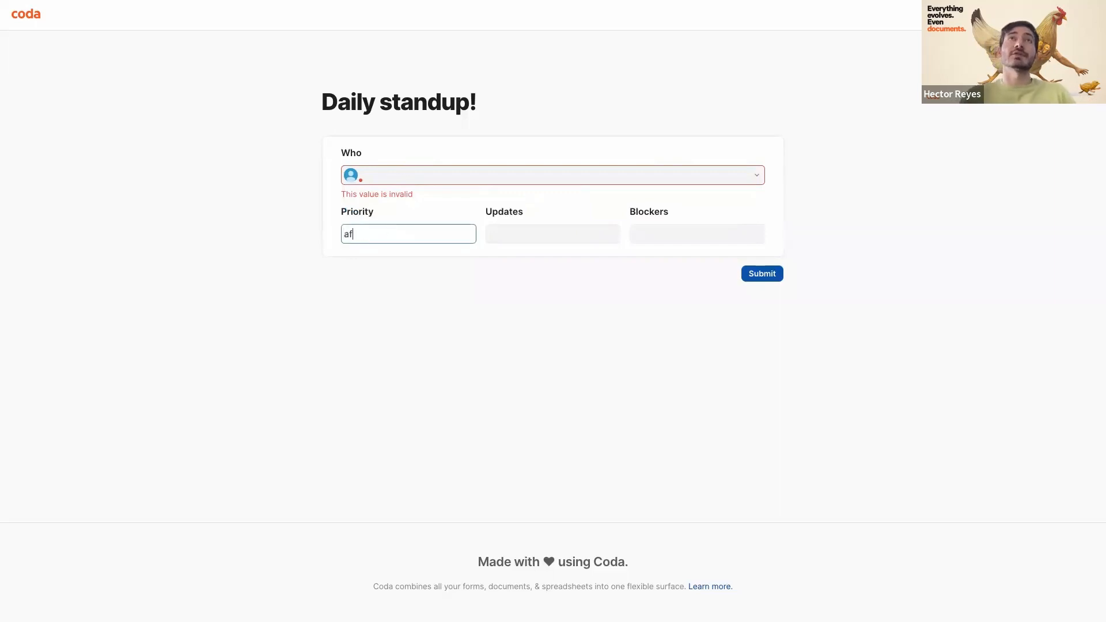
{"action": "type", "text": "sdf"}
{"action": "key", "text": "Tab"}
{"action": "type", "text": "adsfa"}
{"action": "key", "text": "Tab"}
{"action": "type", "text": "asdfa"}
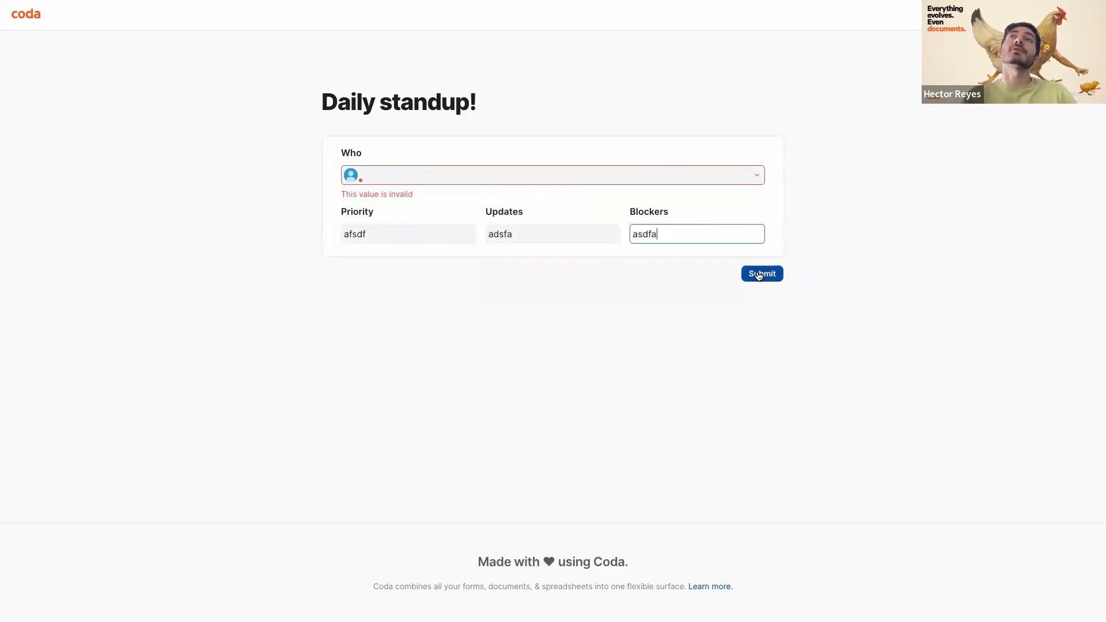
{"action": "left_click", "coordinate": [759, 276]}
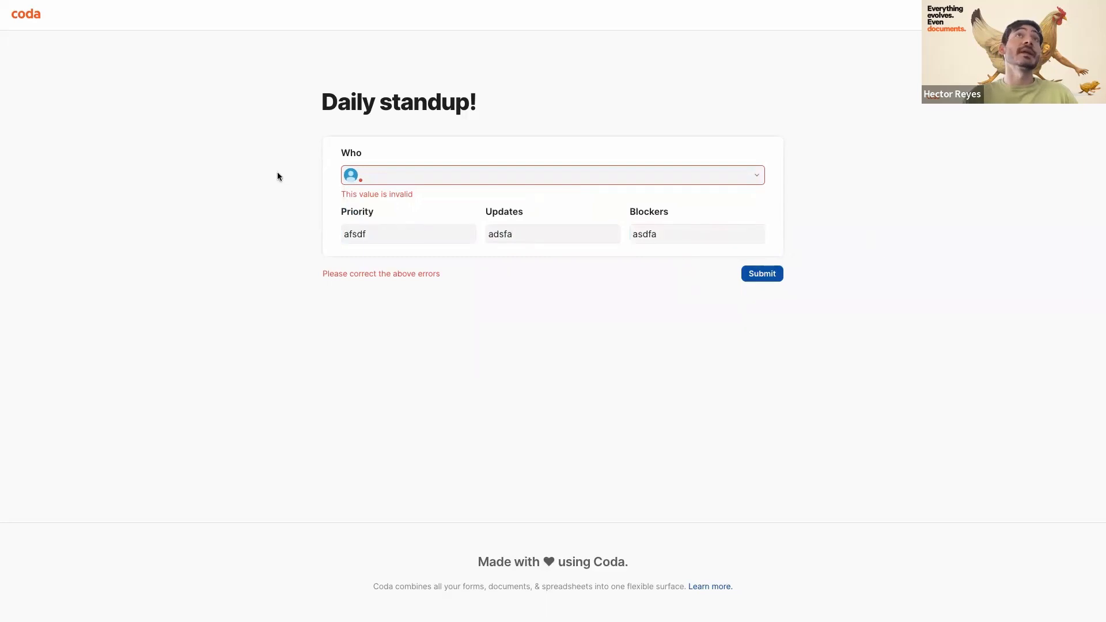
- In the Standup Bot doc, close the form settings and inspect row 2's message and the Slack template
{"action": "mouse_move", "coordinate": [91, 279]}
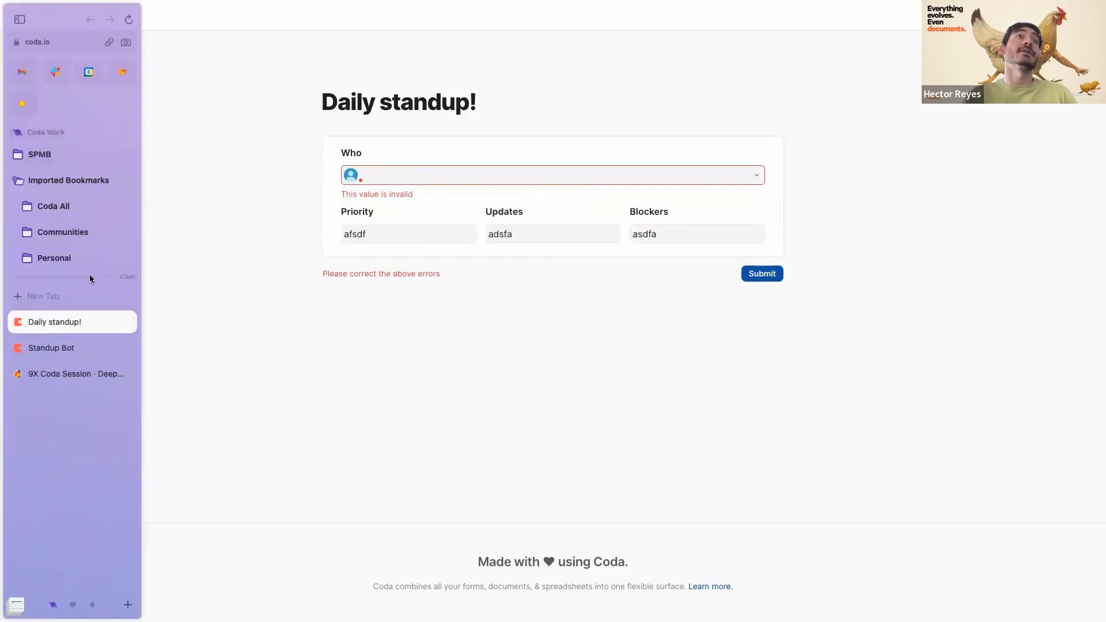
{"action": "left_click", "coordinate": [52, 348]}
{"action": "scroll", "coordinate": [558, 385], "scroll_direction": "down", "scroll_amount": 1}
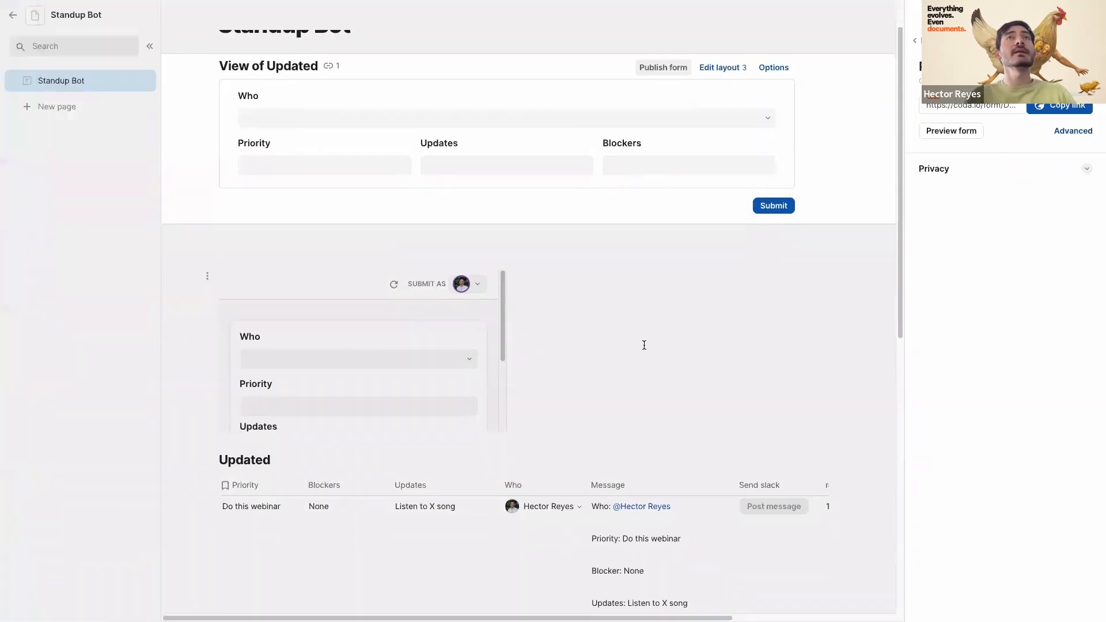
{"action": "left_click", "coordinate": [632, 327]}
{"action": "scroll", "coordinate": [632, 328], "scroll_direction": "down", "scroll_amount": 5}
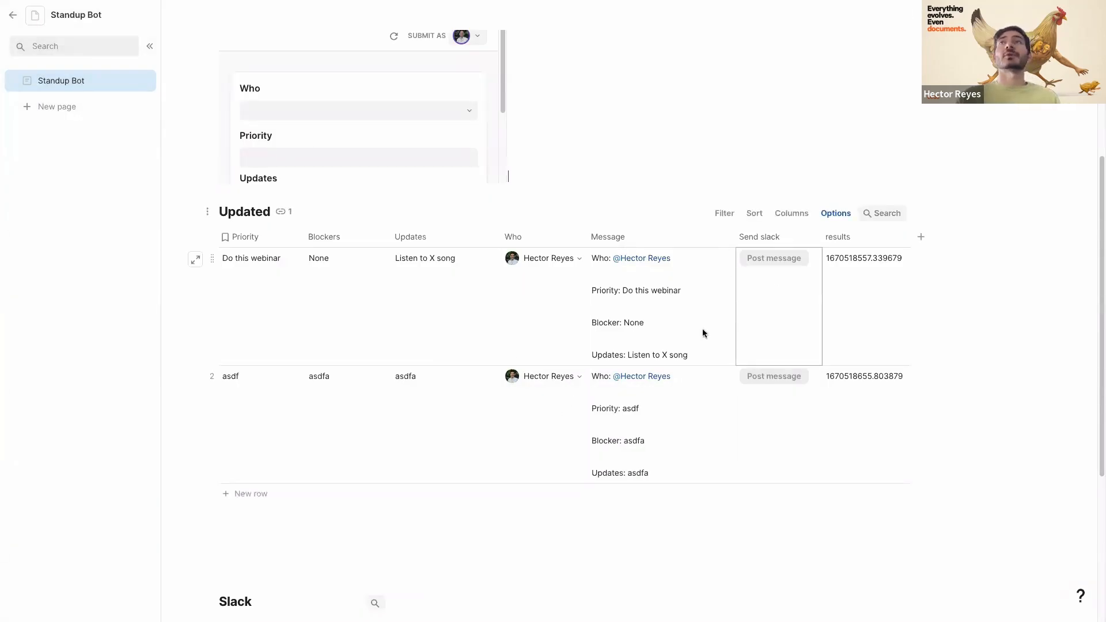
{"action": "left_click", "coordinate": [619, 385]}
{"action": "scroll", "coordinate": [618, 387], "scroll_direction": "down", "scroll_amount": 4}
{"action": "left_click", "coordinate": [244, 438]}
{"action": "left_click", "coordinate": [244, 438]}
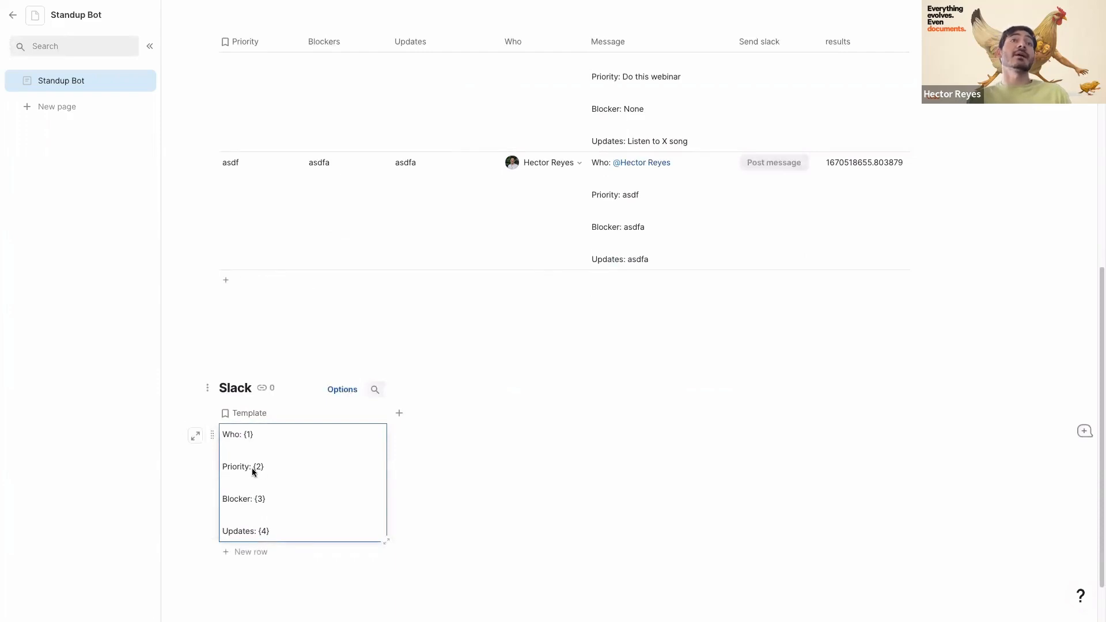
{"action": "left_click", "coordinate": [240, 501]}
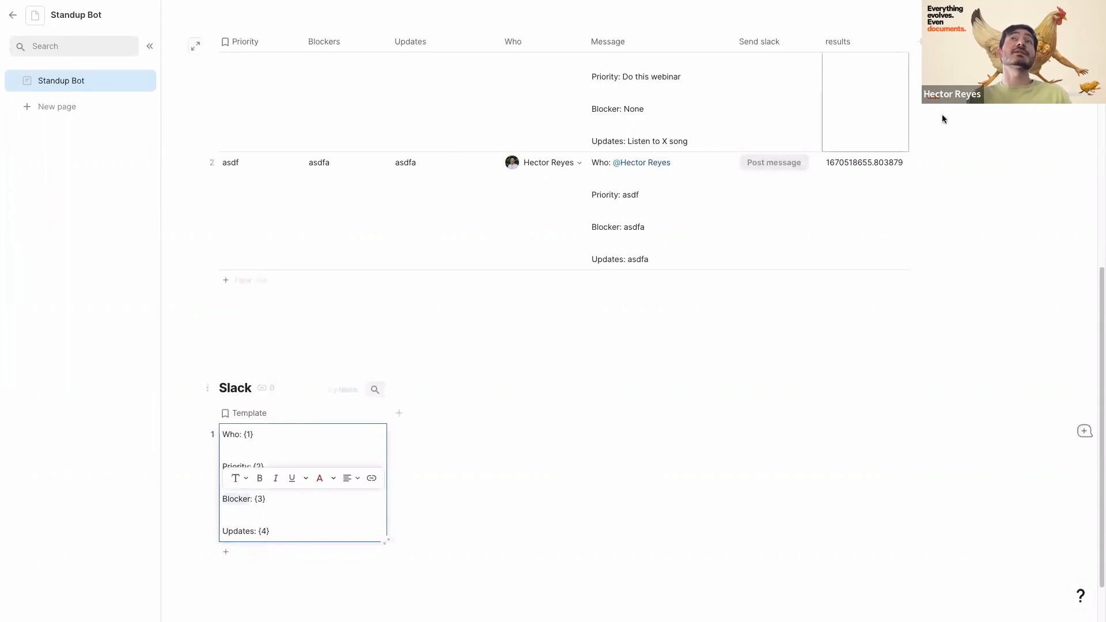
{"action": "left_click", "coordinate": [706, 195]}
- Scroll through the Updated table and check row 1's Send slack cell
{"action": "scroll", "coordinate": [704, 196], "scroll_direction": "up", "scroll_amount": 1}
{"action": "scroll", "coordinate": [704, 196], "scroll_direction": "up", "scroll_amount": 1}
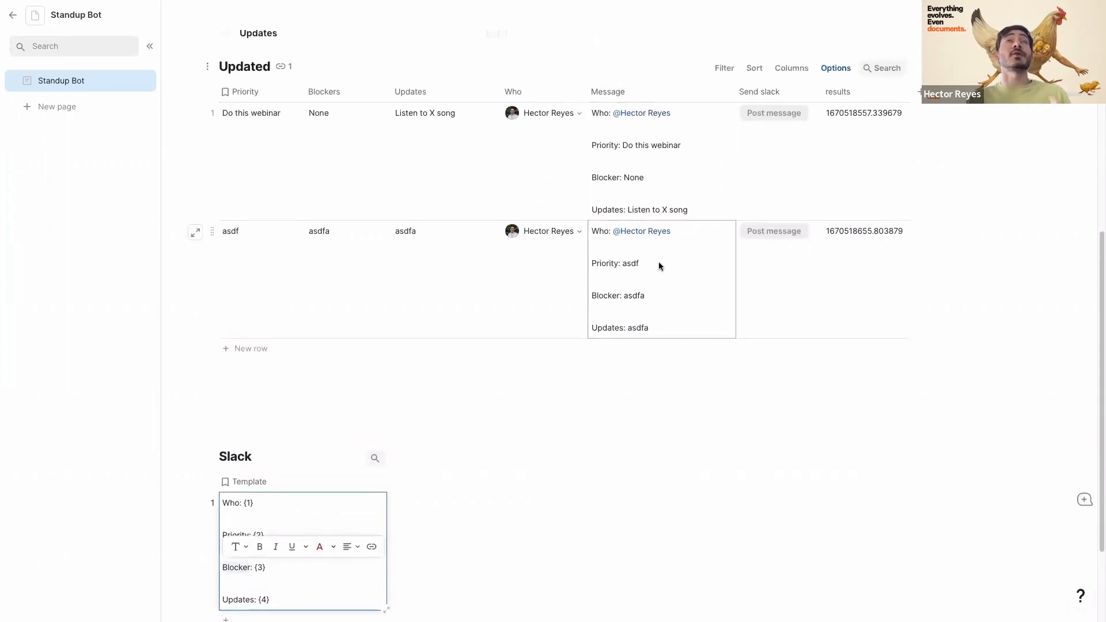
{"action": "scroll", "coordinate": [297, 496], "scroll_direction": "down", "scroll_amount": 2}
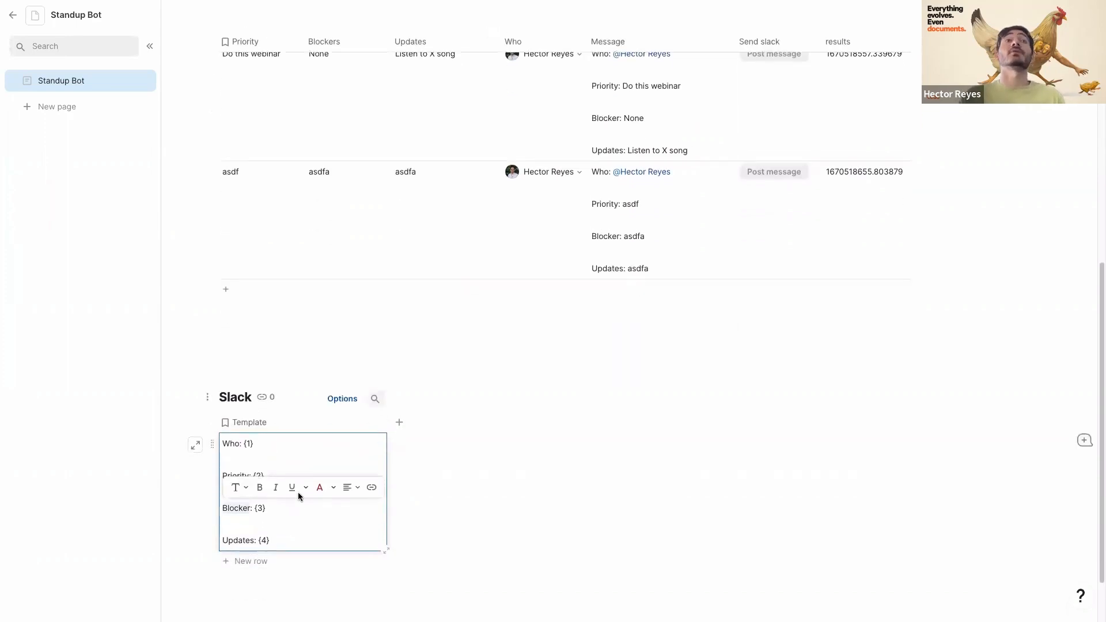
{"action": "scroll", "coordinate": [325, 439], "scroll_direction": "up", "scroll_amount": 3}
{"action": "scroll", "coordinate": [406, 347], "scroll_direction": "up", "scroll_amount": 1}
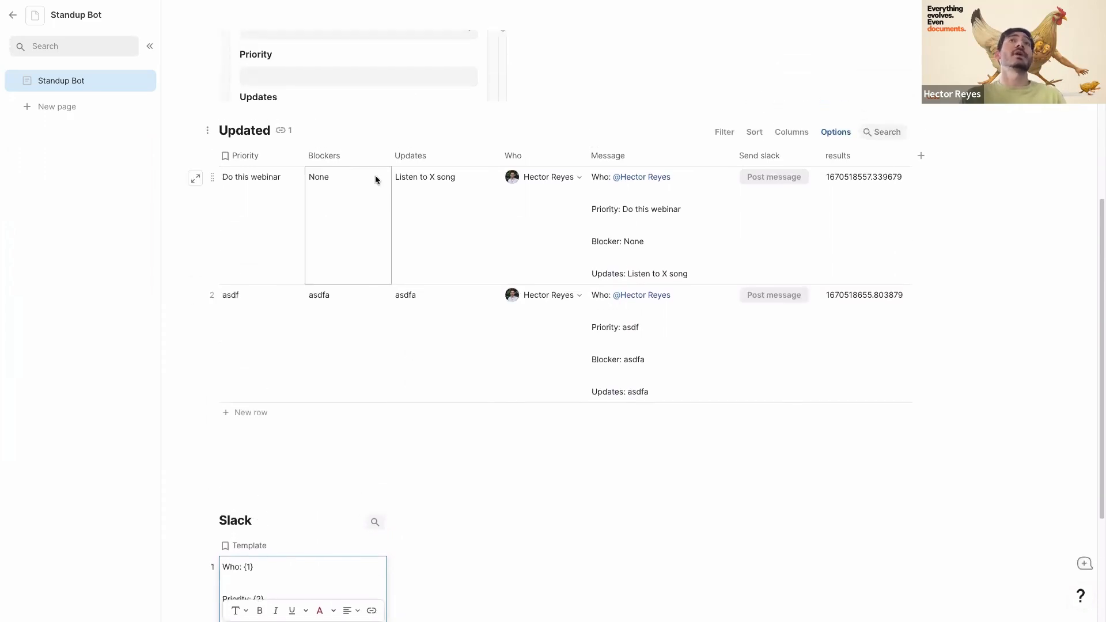
{"action": "scroll", "coordinate": [358, 237], "scroll_direction": "up", "scroll_amount": 1}
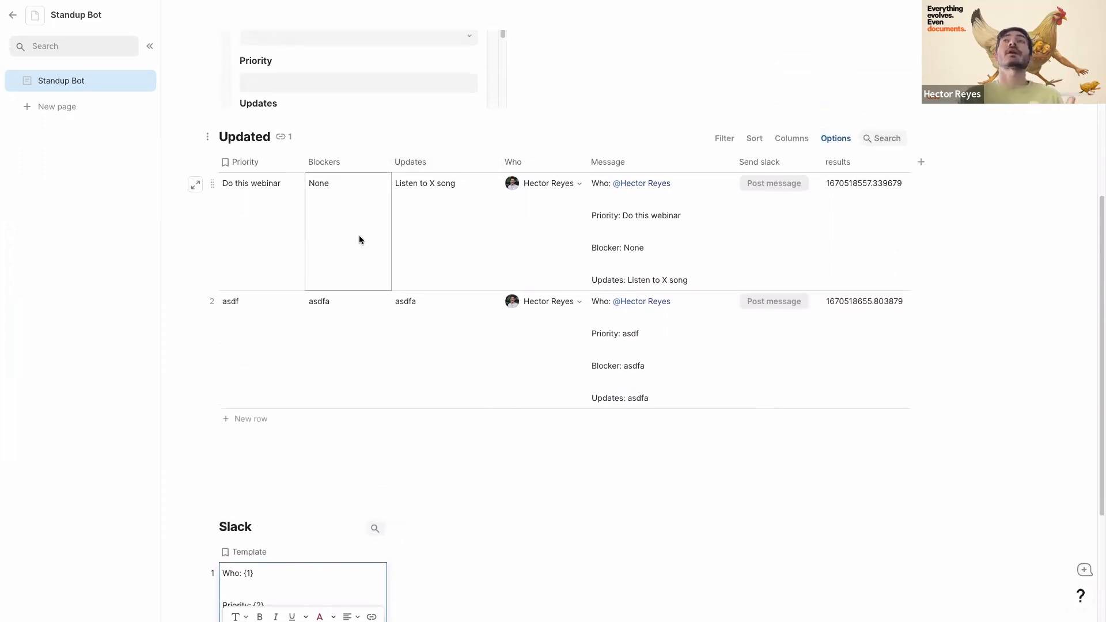
{"action": "left_click", "coordinate": [786, 282]}
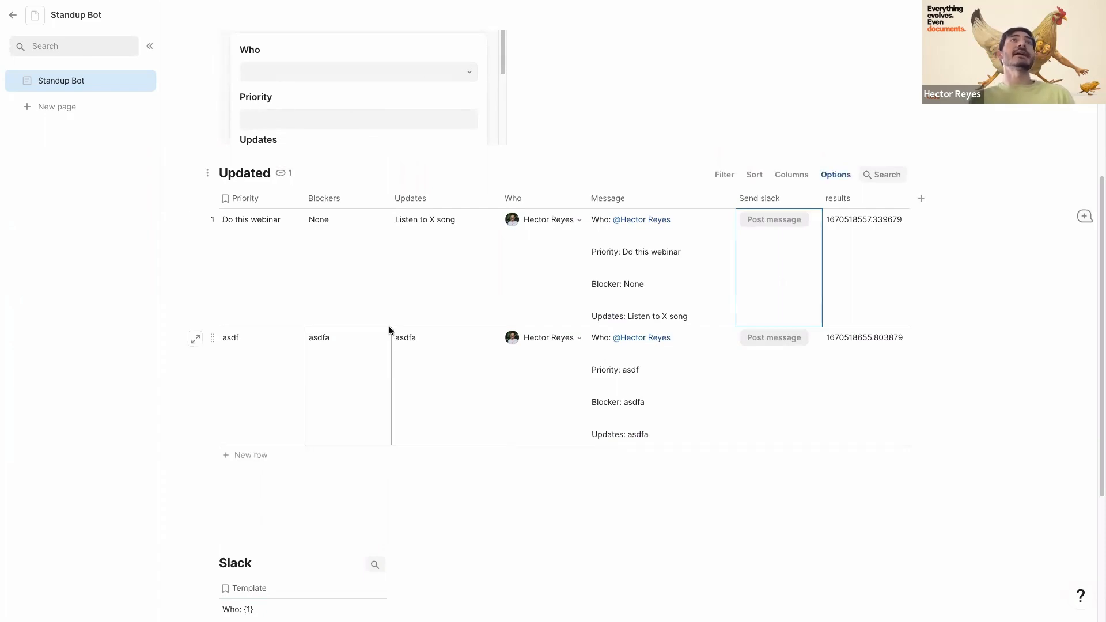
{"action": "scroll", "coordinate": [389, 330], "scroll_direction": "up", "scroll_amount": 1}
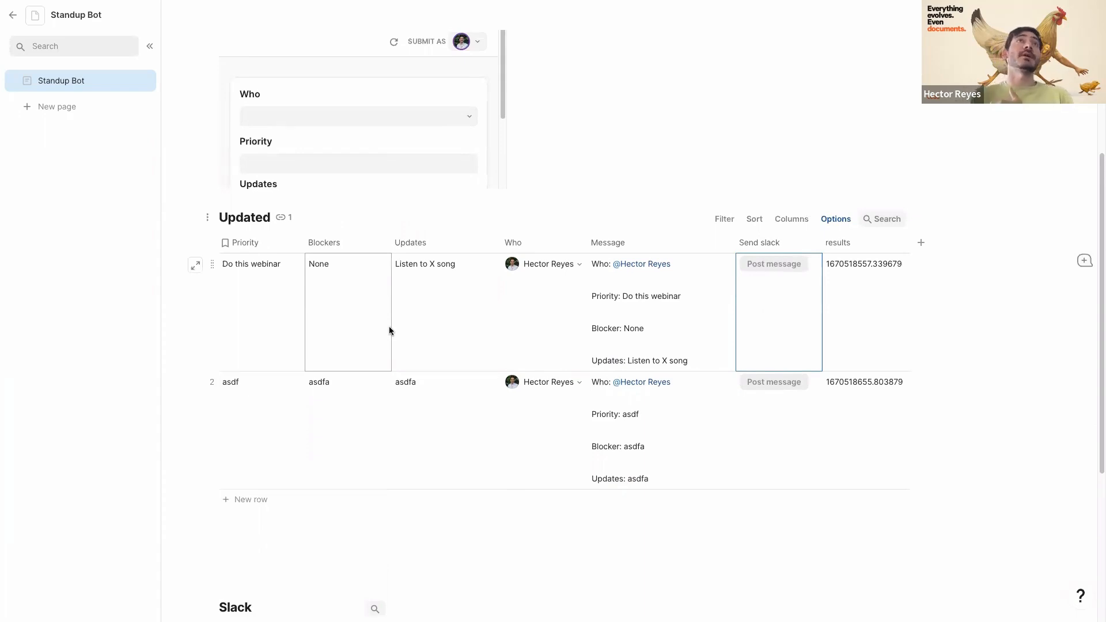
{"action": "scroll", "coordinate": [320, 345], "scroll_direction": "up", "scroll_amount": 2}
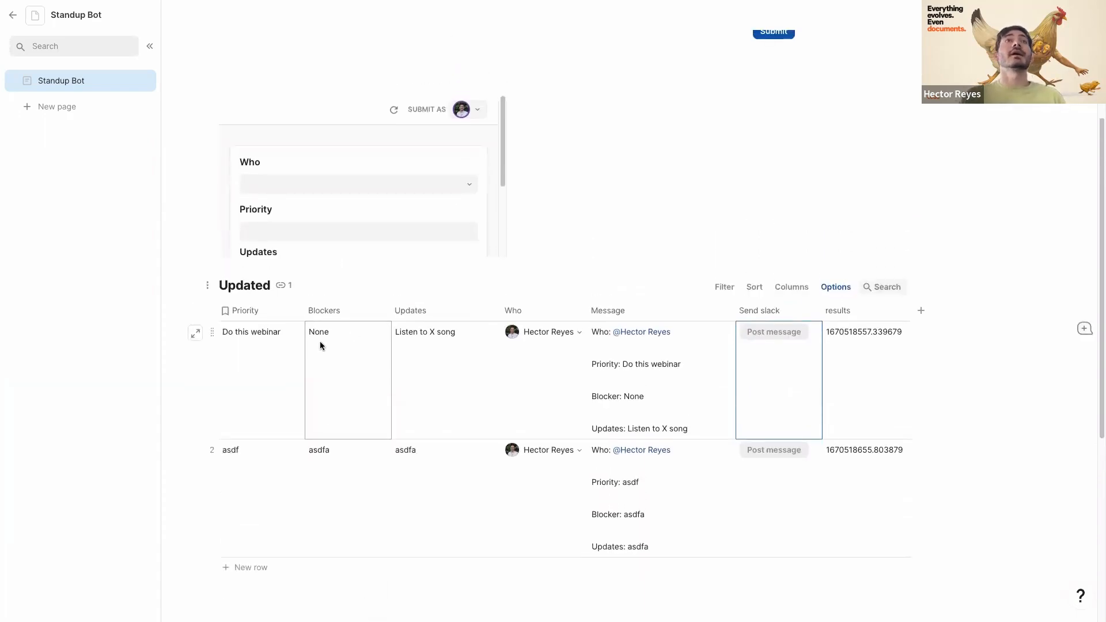
{"action": "scroll", "coordinate": [281, 420], "scroll_direction": "up", "scroll_amount": 3}
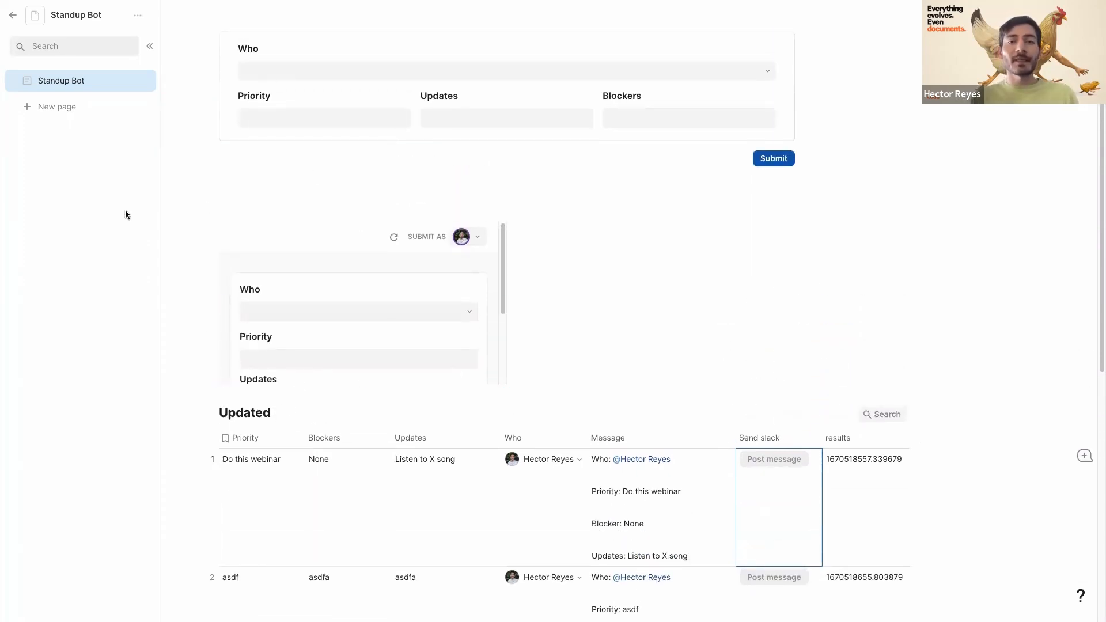
{"action": "scroll", "coordinate": [516, 257], "scroll_direction": "up", "scroll_amount": 2}
{"action": "scroll", "coordinate": [516, 258], "scroll_direction": "up", "scroll_amount": 1}
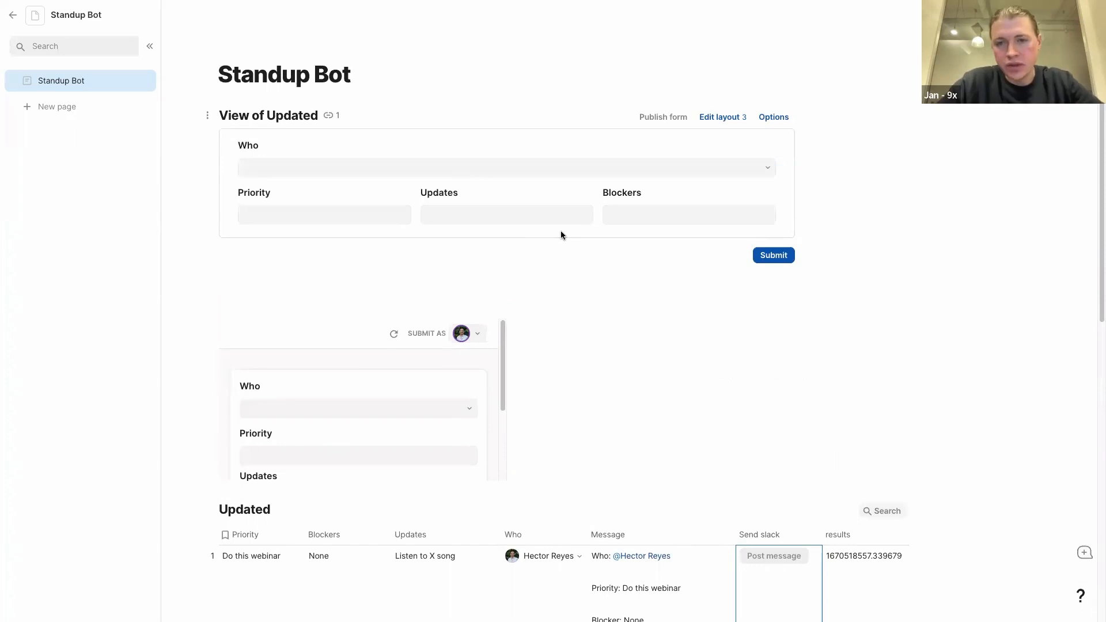
{"action": "scroll", "coordinate": [565, 351], "scroll_direction": "down", "scroll_amount": 1}
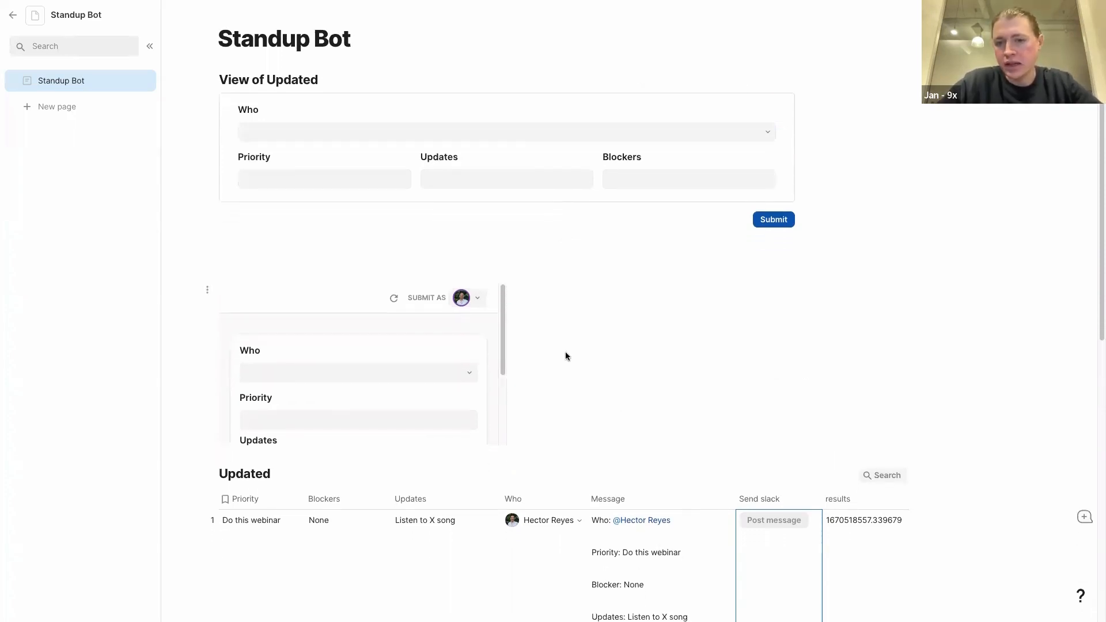
{"action": "scroll", "coordinate": [591, 346], "scroll_direction": "down", "scroll_amount": 1}
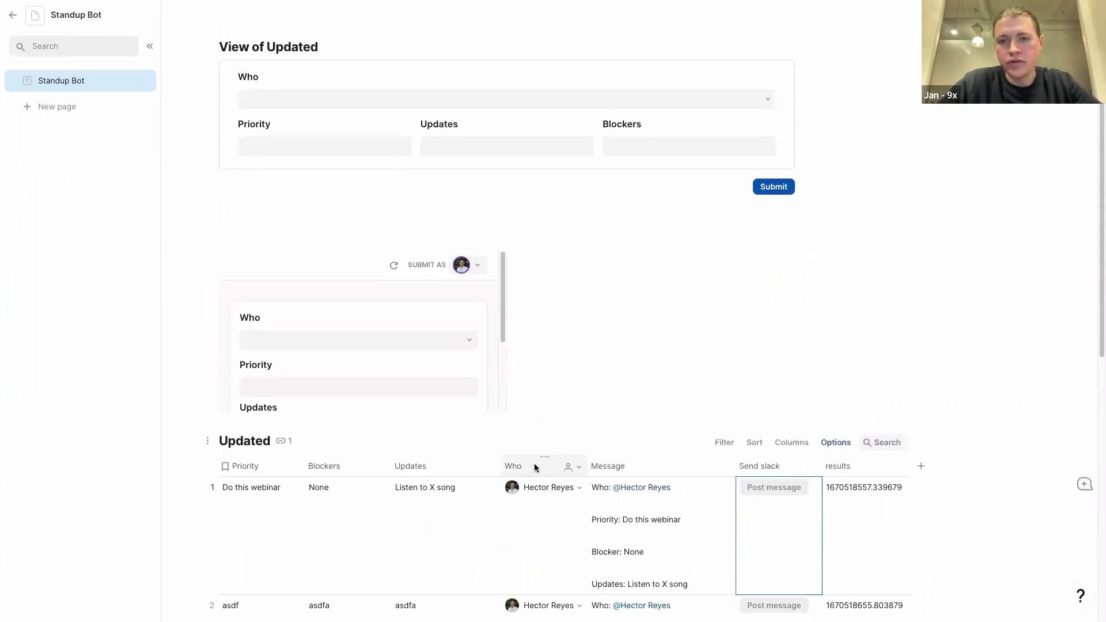
- Switch the Updated table's Who column type from People to Text
{"action": "left_click", "coordinate": [569, 467]}
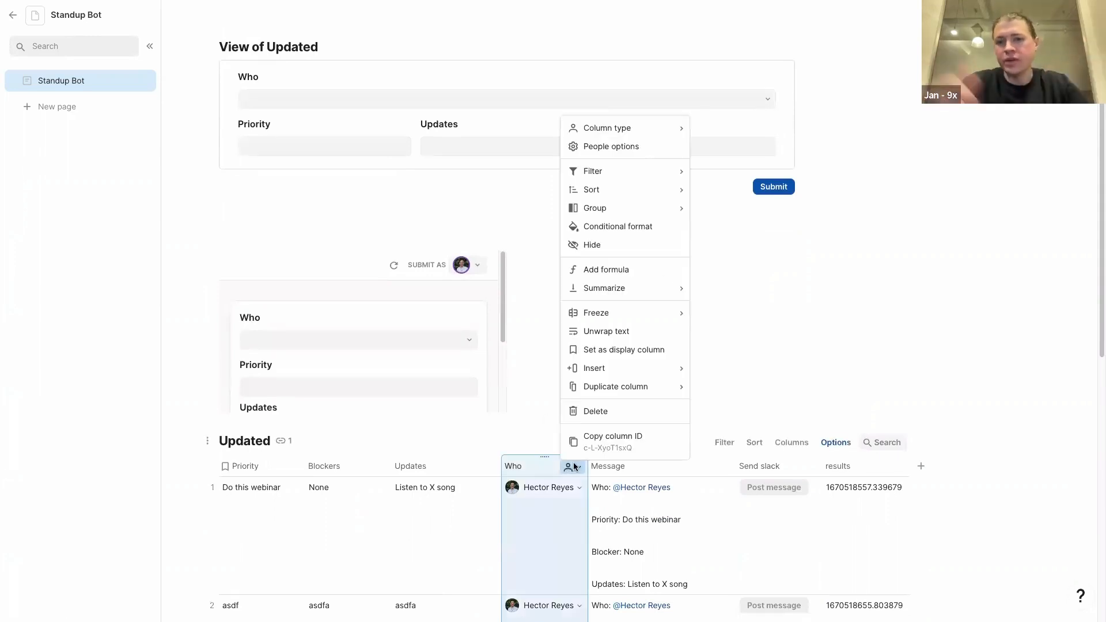
{"action": "left_click", "coordinate": [602, 147]}
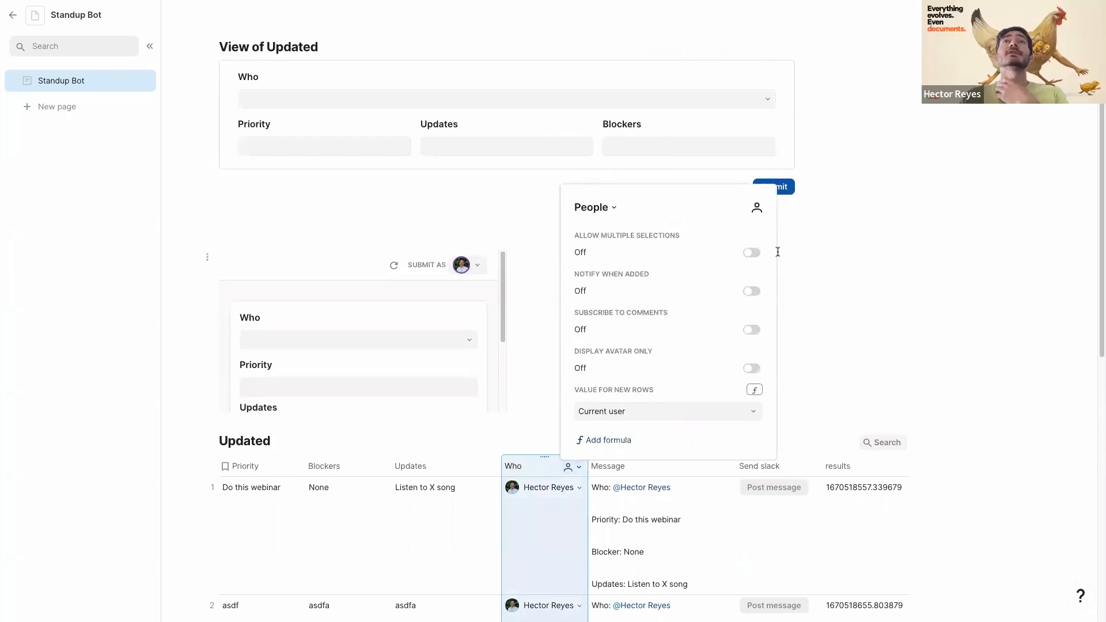
{"action": "left_click", "coordinate": [605, 209]}
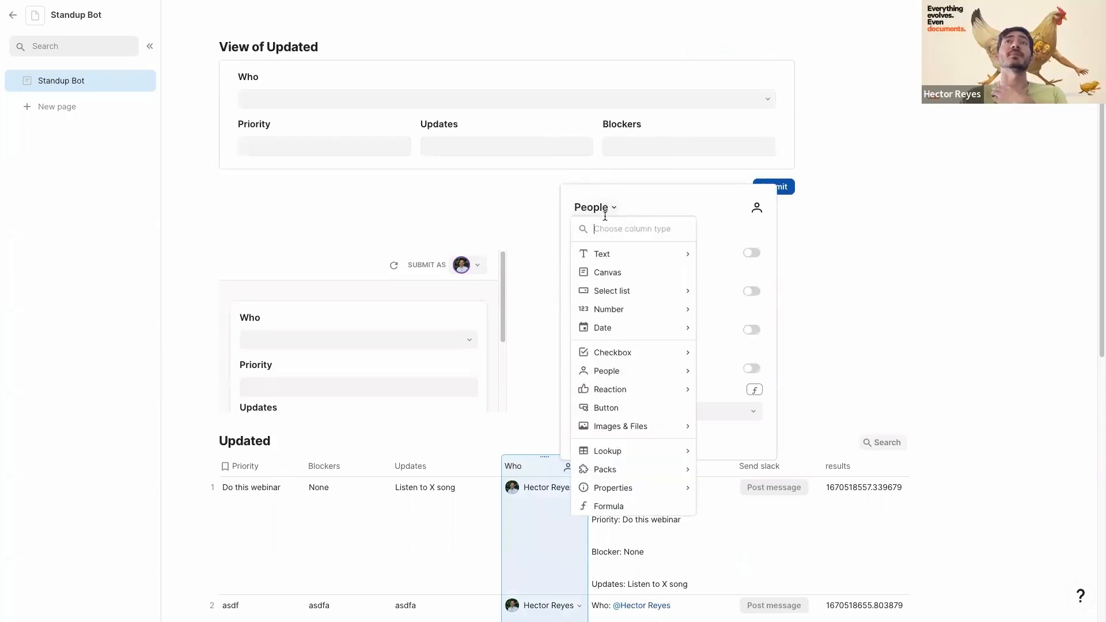
{"action": "mouse_move", "coordinate": [606, 255]}
{"action": "left_click", "coordinate": [708, 257]}
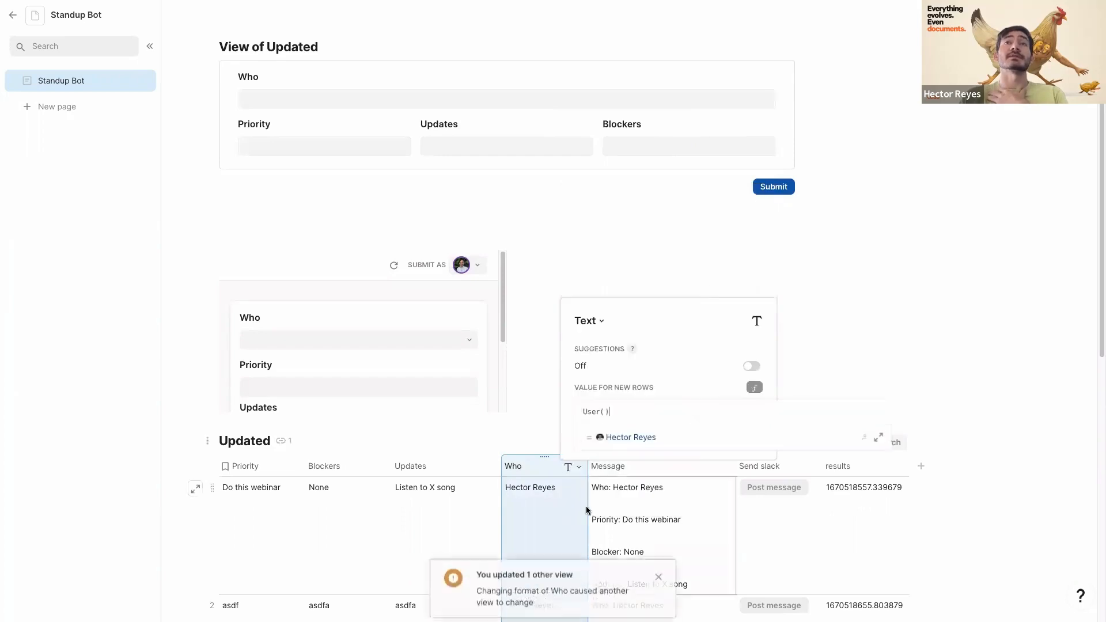
{"action": "left_click", "coordinate": [552, 500]}
{"action": "scroll", "coordinate": [552, 500], "scroll_direction": "down", "scroll_amount": 2}
{"action": "scroll", "coordinate": [535, 519], "scroll_direction": "down", "scroll_amount": 3}
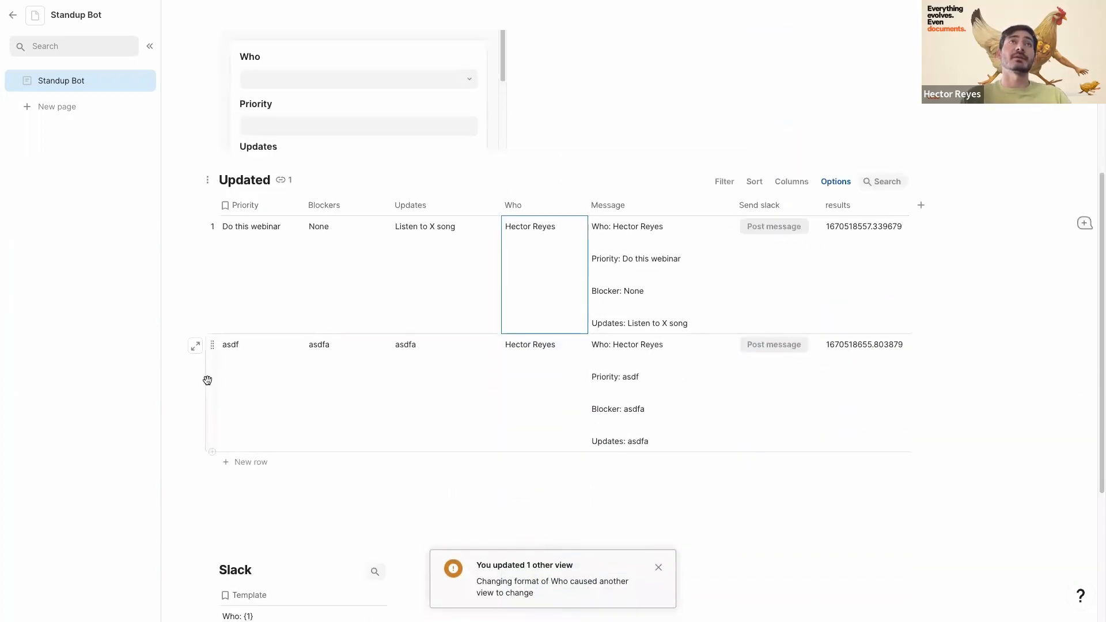
{"action": "left_click", "coordinate": [230, 461]}
{"action": "scroll", "coordinate": [661, 173], "scroll_direction": "up", "scroll_amount": 5}
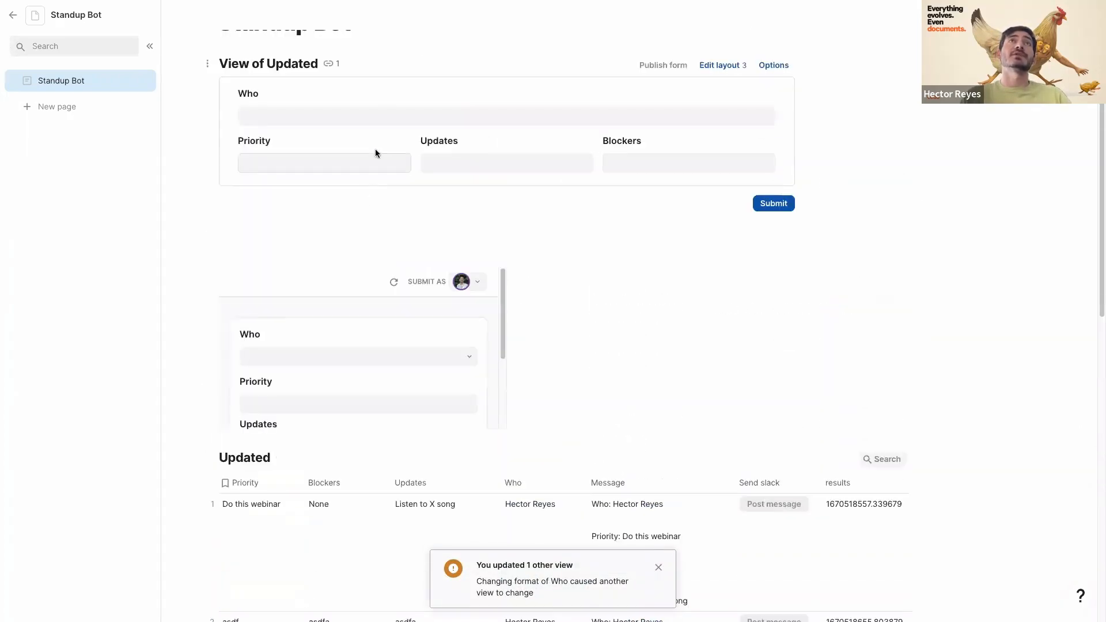
- Fill the form with Priority 'dads', Updates 'fas', Blockers 'asdf' and submit it
{"action": "left_click", "coordinate": [385, 114]}
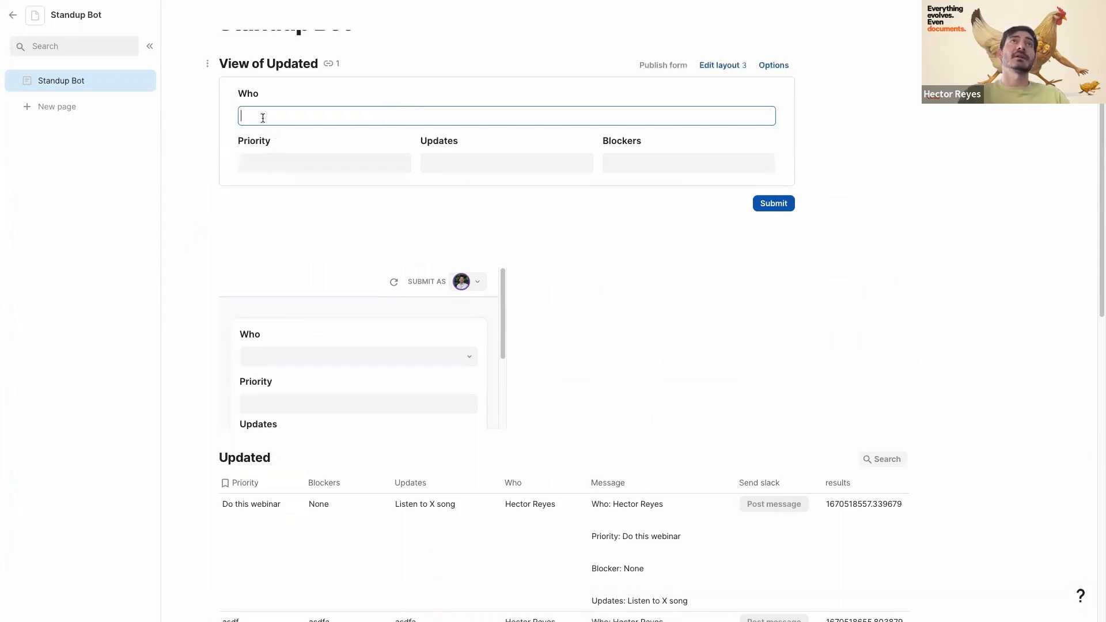
{"action": "left_click", "coordinate": [290, 163]}
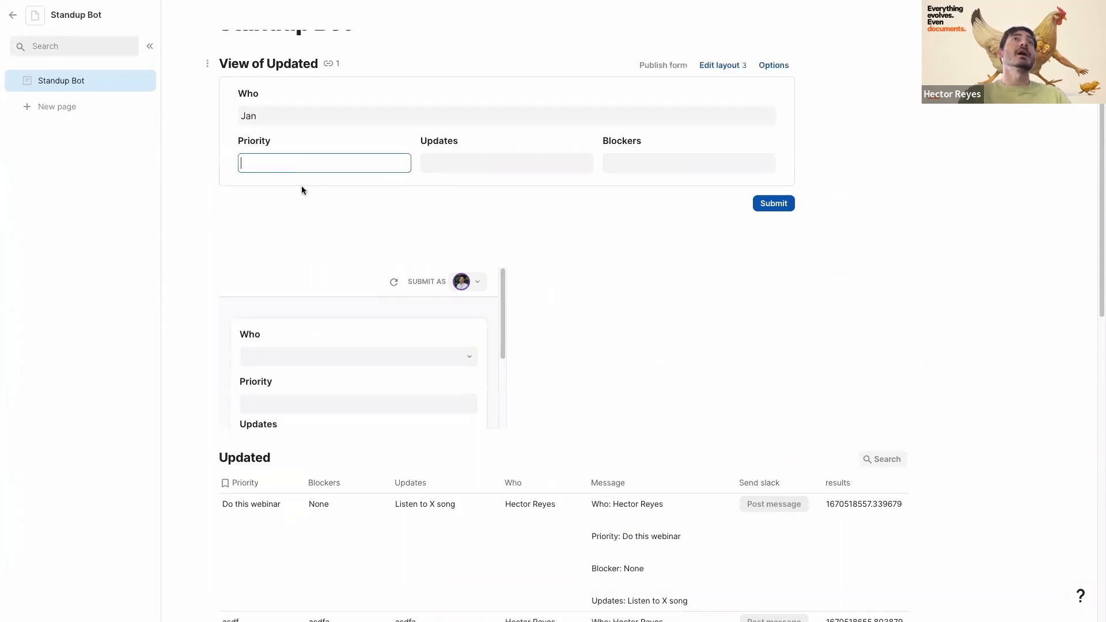
{"action": "type", "text": "dads"}
{"action": "left_click", "coordinate": [456, 164]}
{"action": "type", "text": "fas"}
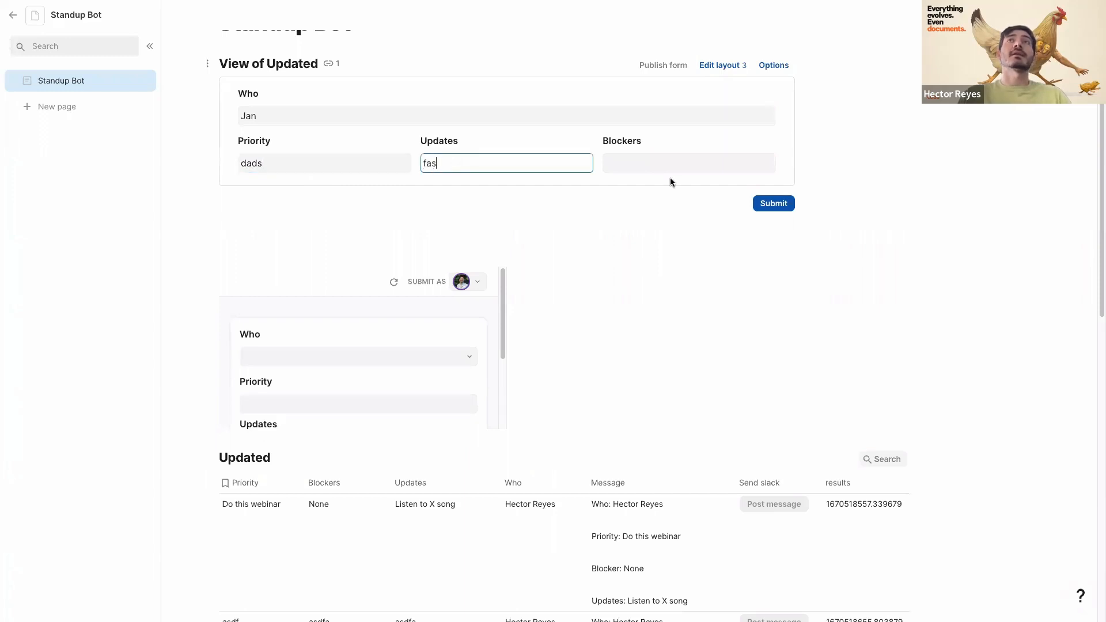
{"action": "left_click", "coordinate": [643, 165]}
{"action": "type", "text": "asdf"}
{"action": "left_click", "coordinate": [772, 203]}
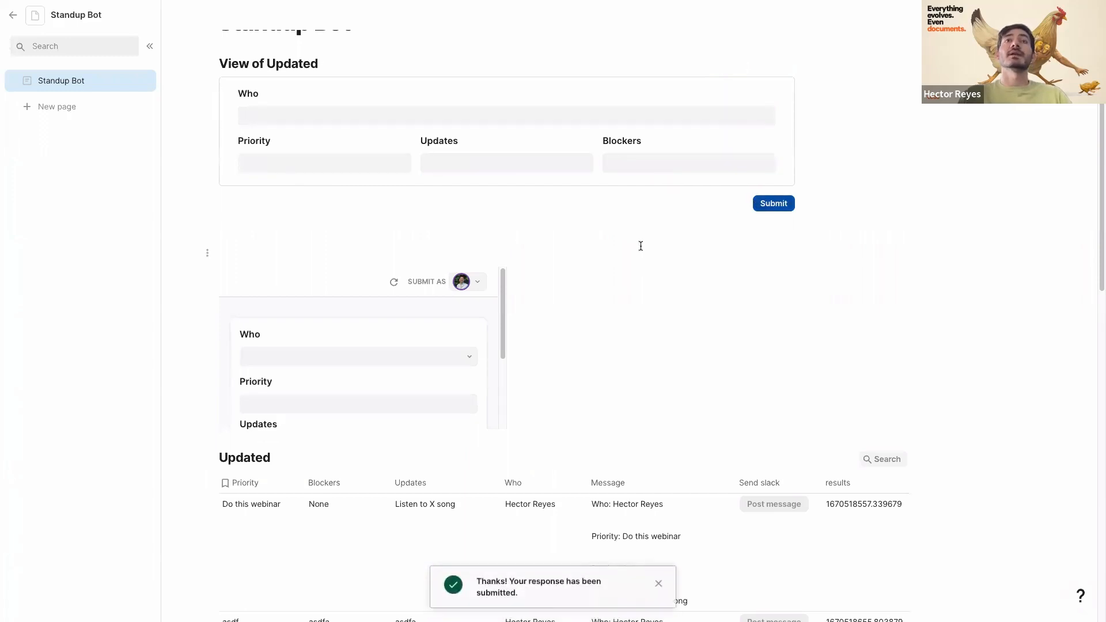
- Check the new row's Updates and Who values in the Updated table
{"action": "scroll", "coordinate": [451, 354], "scroll_direction": "down", "scroll_amount": 8}
{"action": "scroll", "coordinate": [413, 456], "scroll_direction": "down", "scroll_amount": 2}
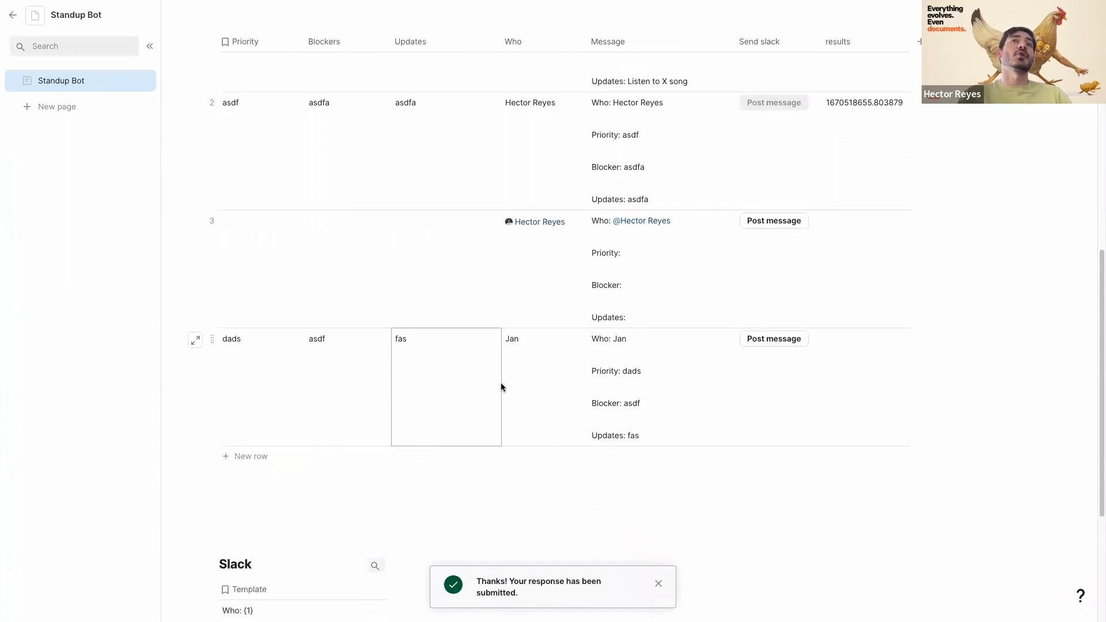
{"action": "left_click", "coordinate": [498, 384]}
{"action": "left_click", "coordinate": [538, 376]}
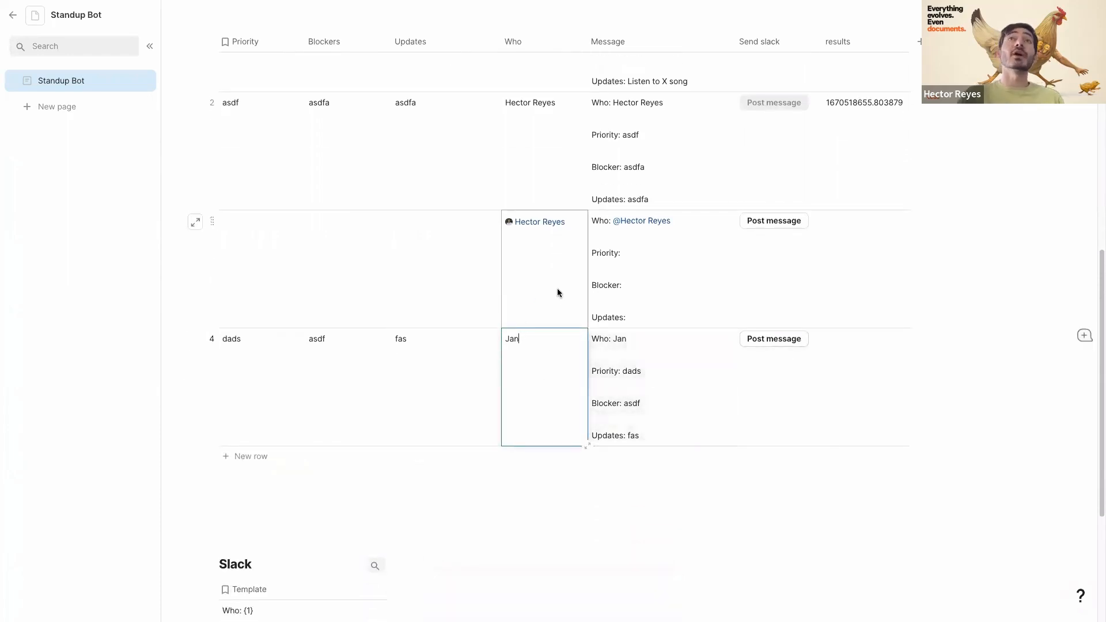
{"action": "scroll", "coordinate": [452, 400], "scroll_direction": "up", "scroll_amount": 2}
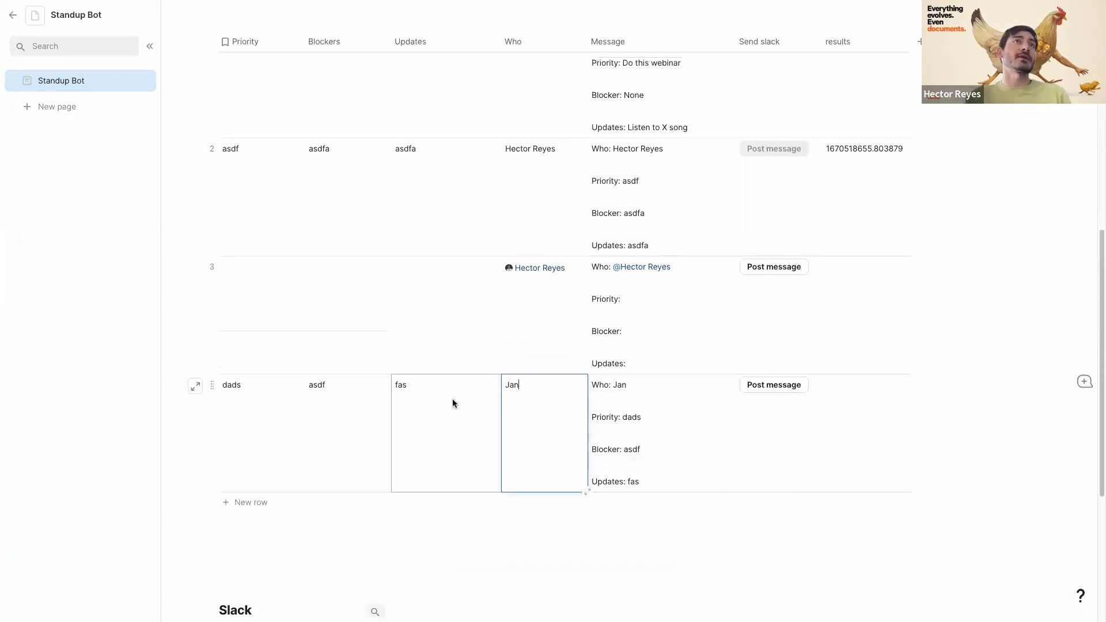
{"action": "scroll", "coordinate": [341, 384], "scroll_direction": "up", "scroll_amount": 5}
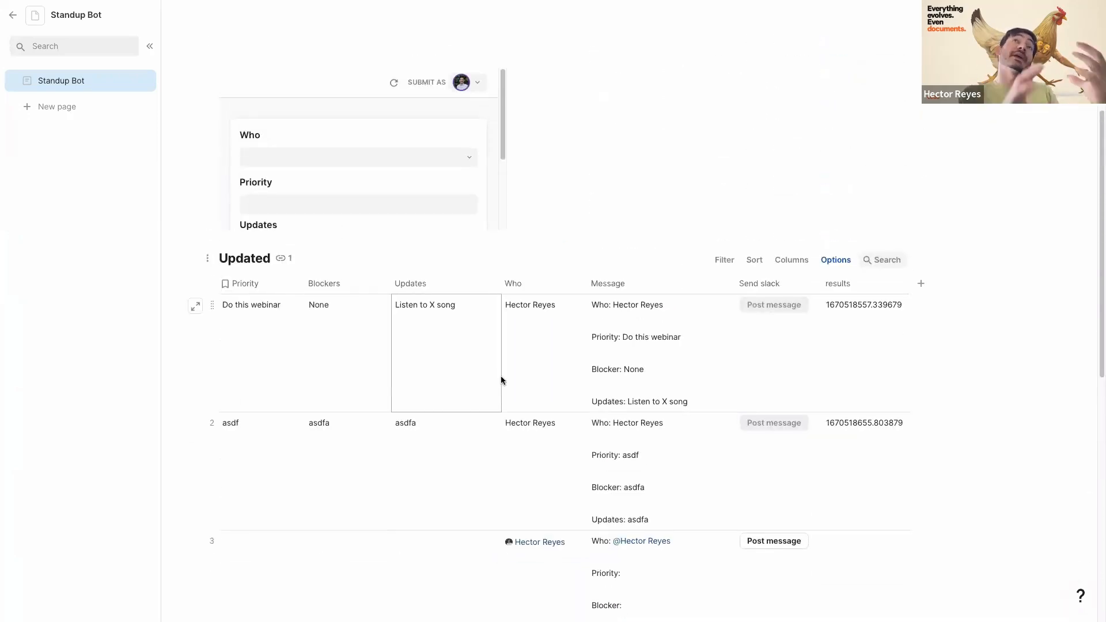
{"action": "scroll", "coordinate": [500, 375], "scroll_direction": "up", "scroll_amount": 1}
{"action": "scroll", "coordinate": [500, 375], "scroll_direction": "up", "scroll_amount": 2}
{"action": "scroll", "coordinate": [592, 319], "scroll_direction": "down", "scroll_amount": 6}
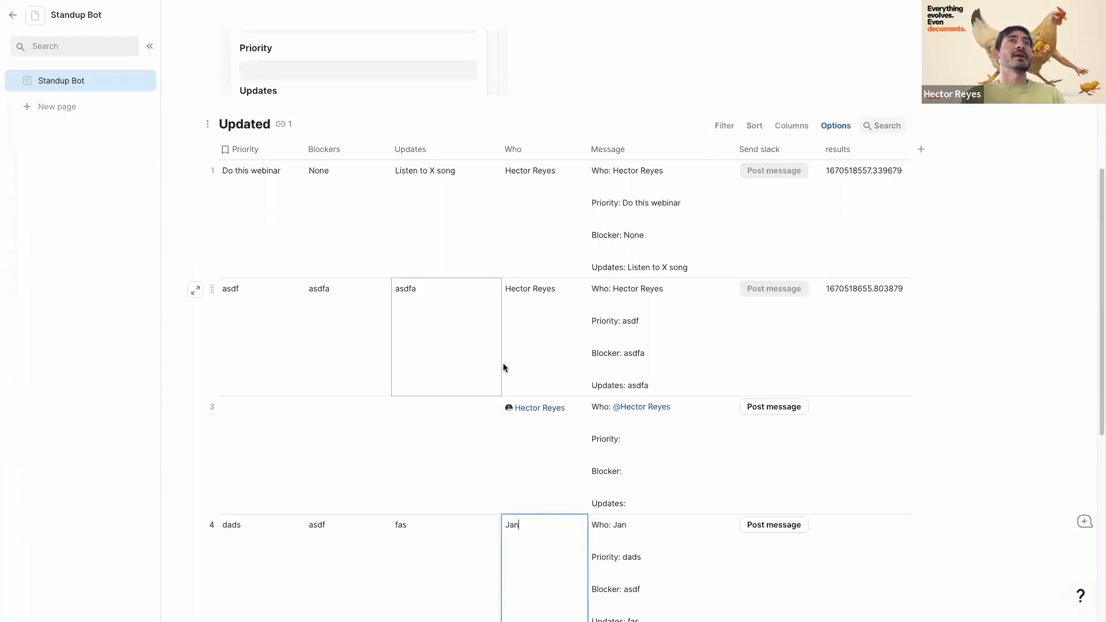
{"action": "scroll", "coordinate": [507, 364], "scroll_direction": "up", "scroll_amount": 1}
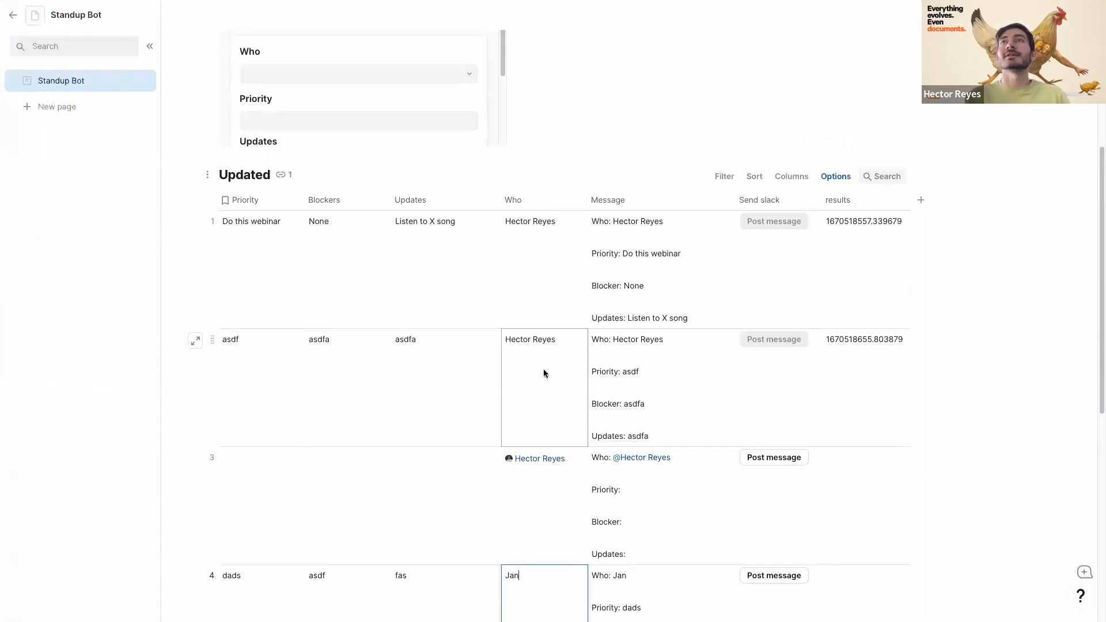
{"action": "scroll", "coordinate": [419, 362], "scroll_direction": "down", "scroll_amount": 2}
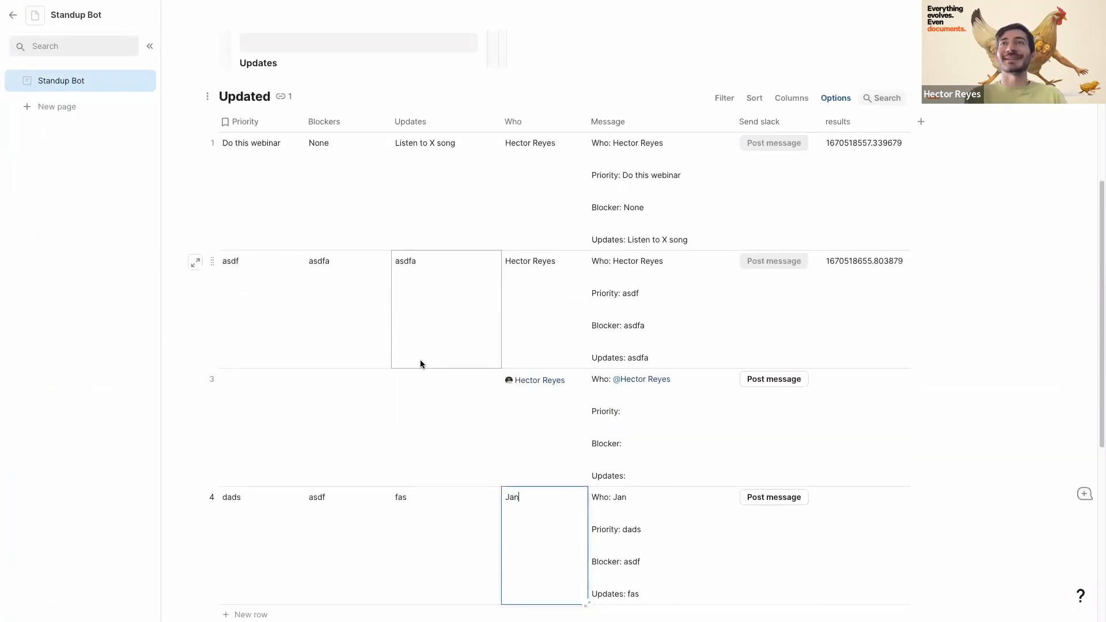
{"action": "left_click", "coordinate": [417, 454]}
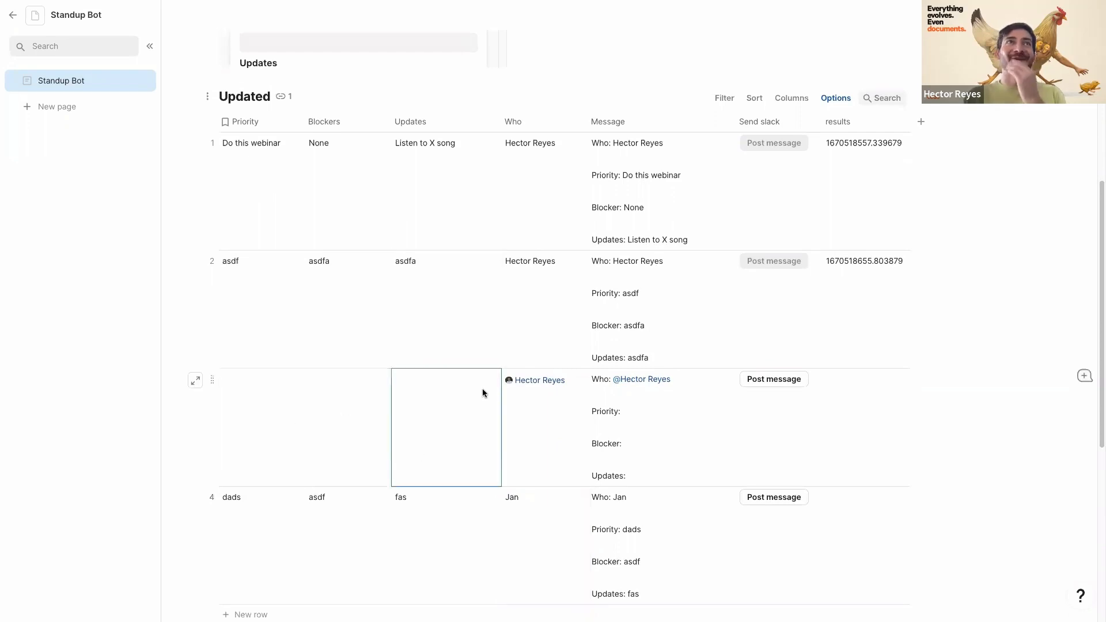
{"action": "scroll", "coordinate": [484, 390], "scroll_direction": "up", "scroll_amount": 1}
{"action": "scroll", "coordinate": [484, 392], "scroll_direction": "up", "scroll_amount": 5}
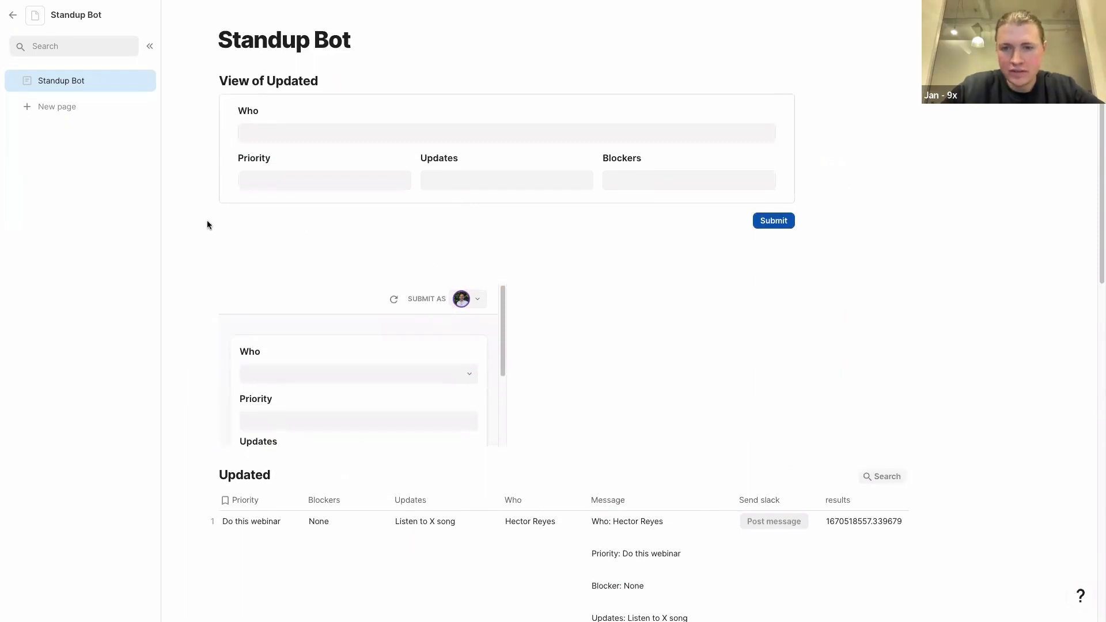
- From the 9X Coda Session's Daily Standup Bot page, open the Daily Stand-up template card
{"action": "mouse_move", "coordinate": [1, 323]}
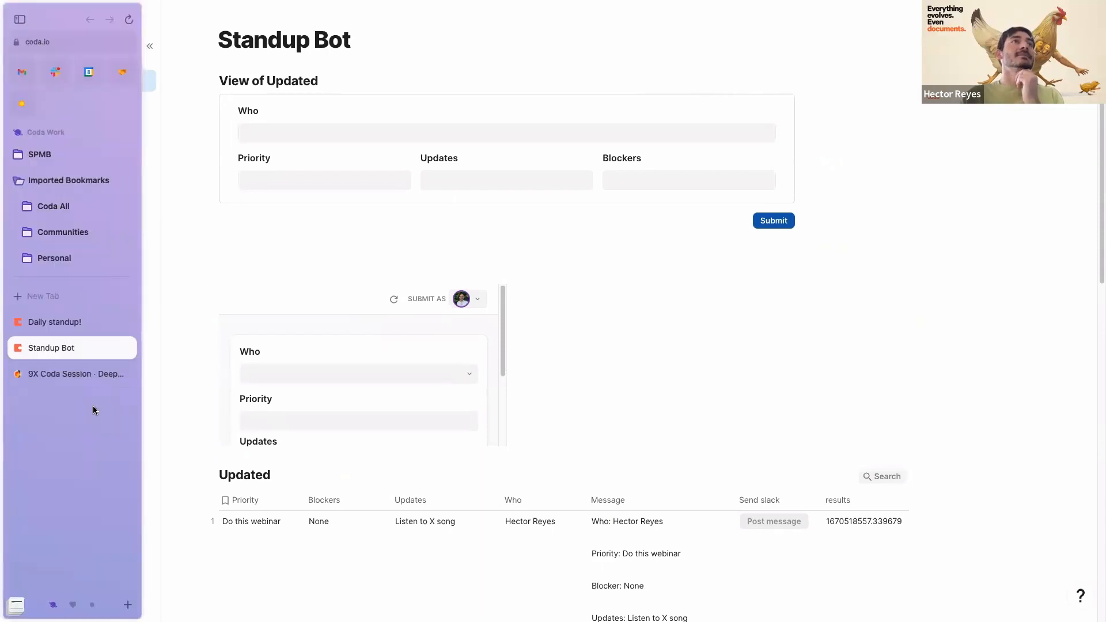
{"action": "left_click", "coordinate": [52, 373]}
{"action": "scroll", "coordinate": [541, 278], "scroll_direction": "down", "scroll_amount": 2}
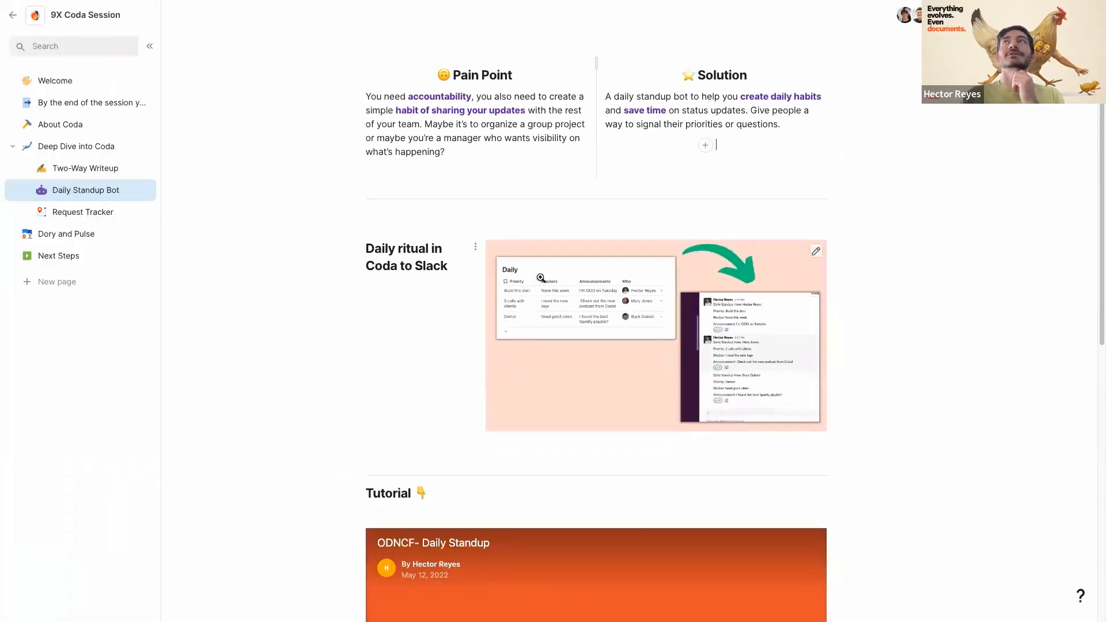
{"action": "left_click", "coordinate": [64, 233]}
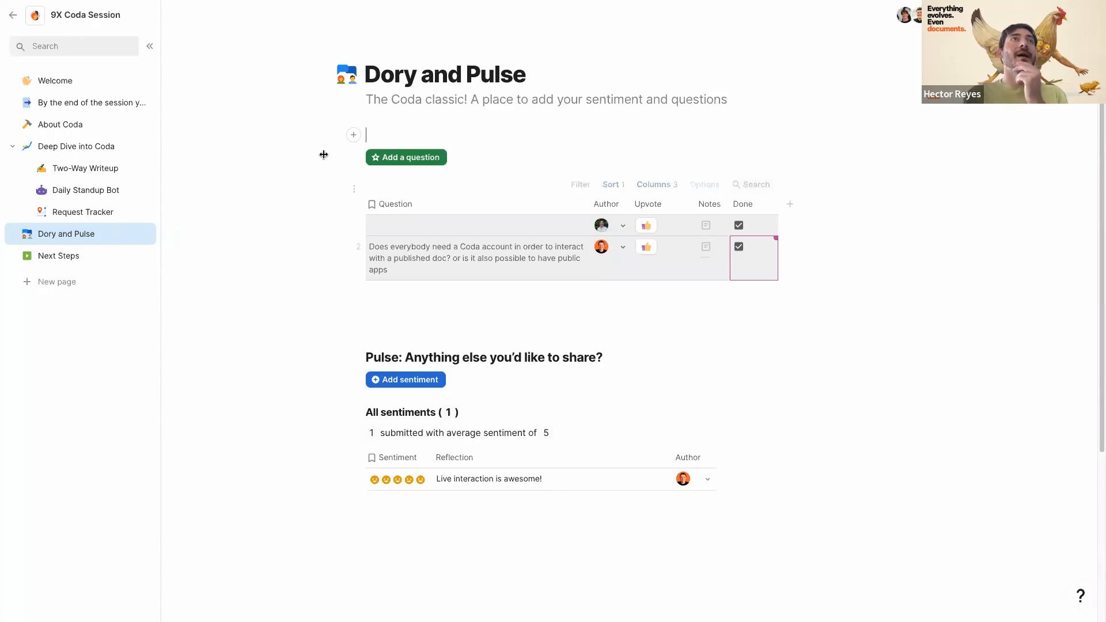
{"action": "left_click", "coordinate": [72, 188]}
{"action": "scroll", "coordinate": [408, 417], "scroll_direction": "down", "scroll_amount": 7}
{"action": "scroll", "coordinate": [407, 417], "scroll_direction": "down", "scroll_amount": 5}
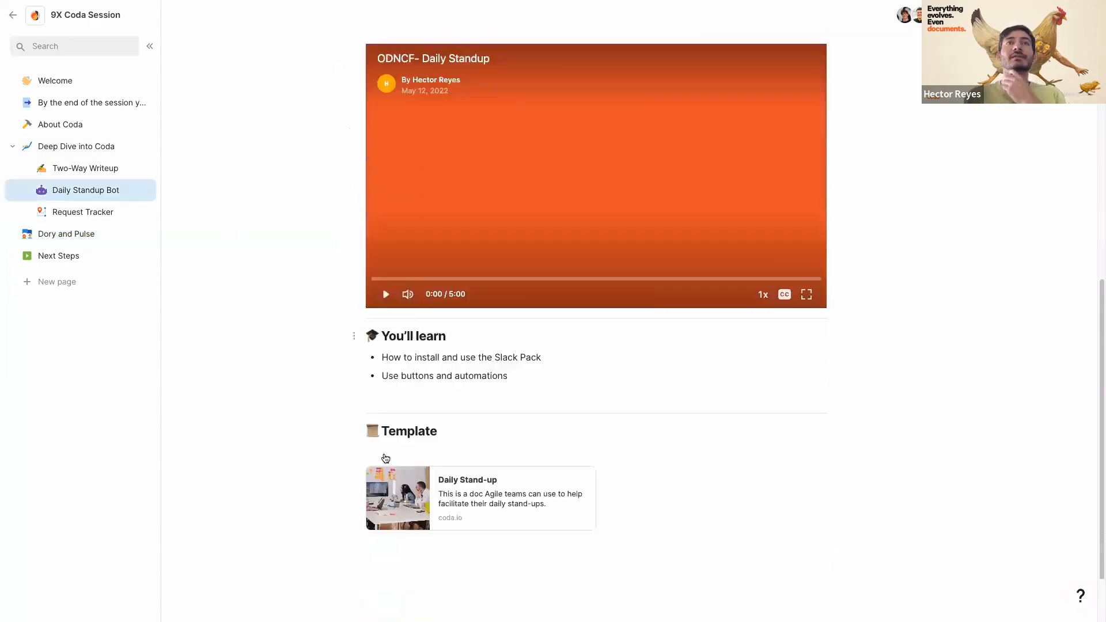
{"action": "left_click", "coordinate": [513, 429]}
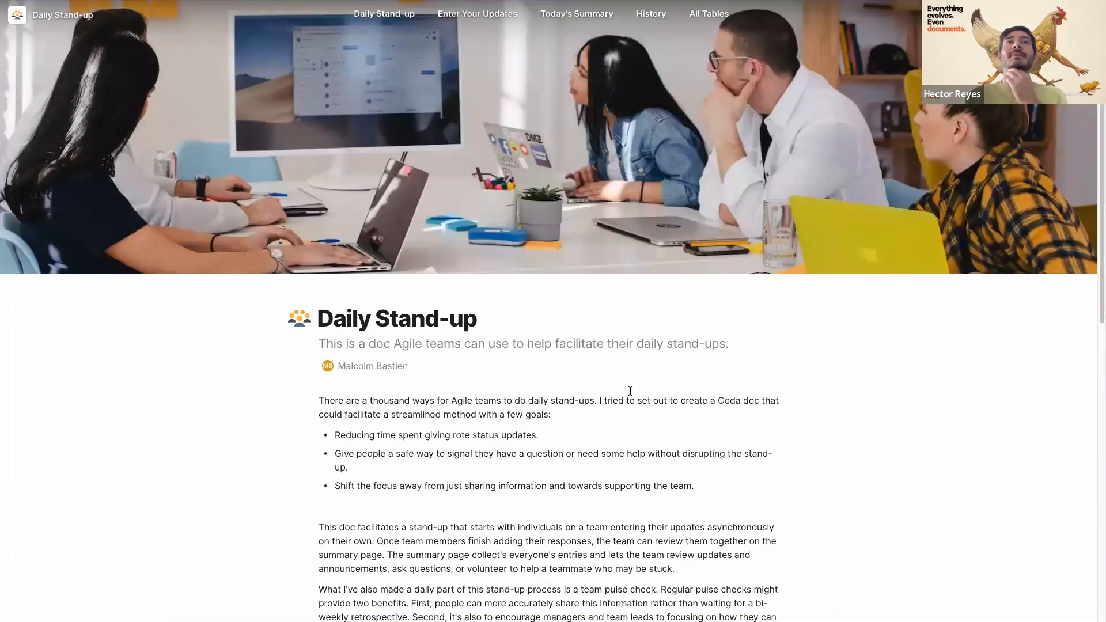
- Browse the Daily Stand-up template and go to its Enter Your Updates page
{"action": "scroll", "coordinate": [485, 434], "scroll_direction": "down", "scroll_amount": 2}
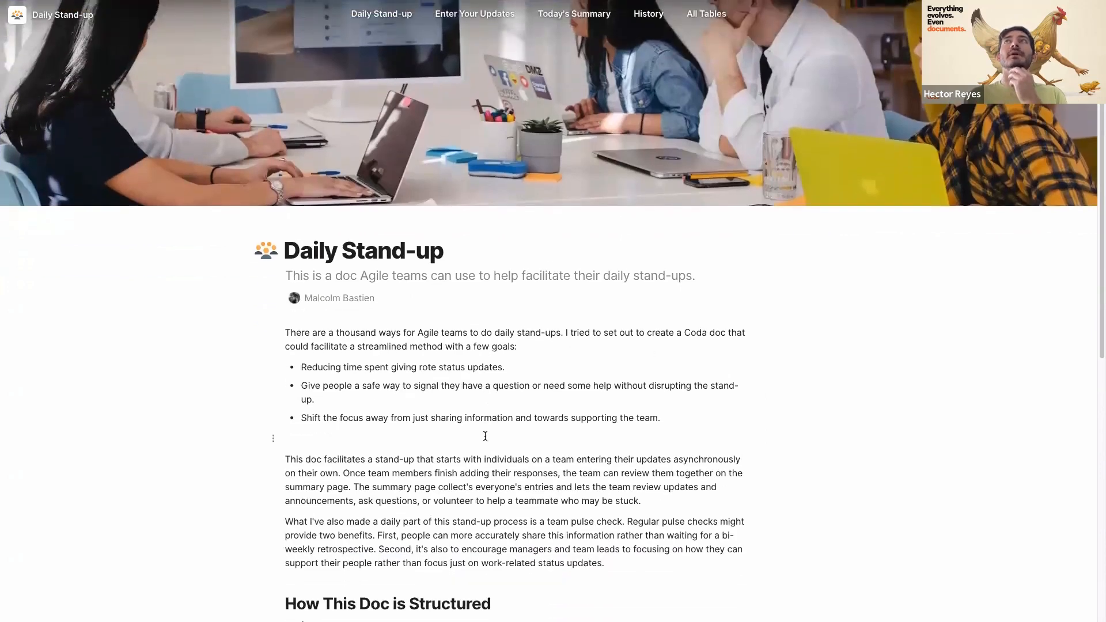
{"action": "scroll", "coordinate": [485, 436], "scroll_direction": "down", "scroll_amount": 4}
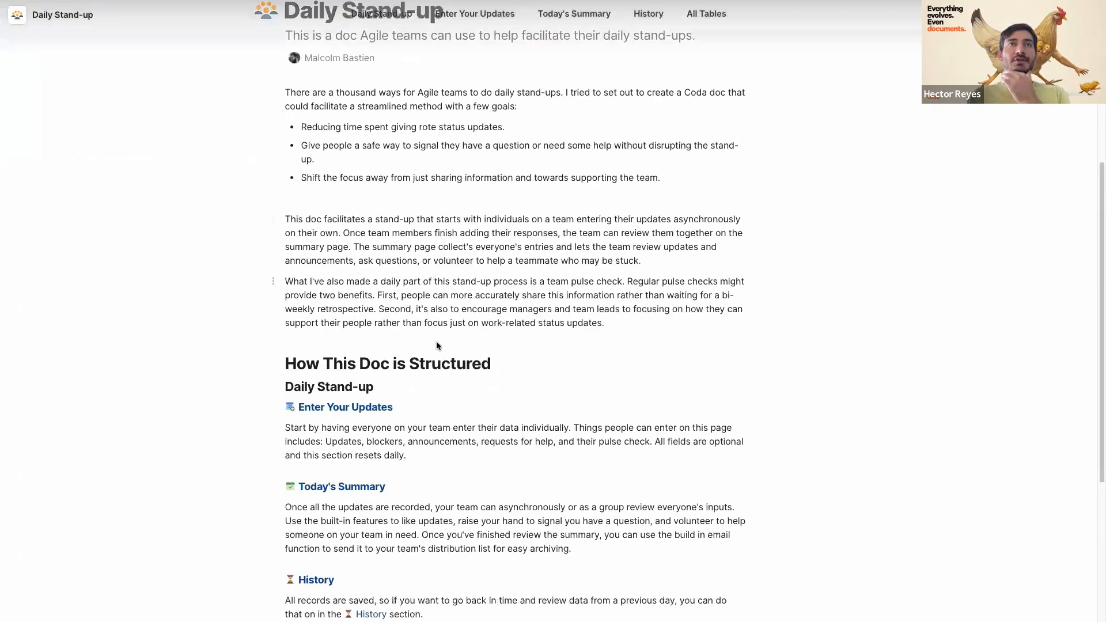
{"action": "scroll", "coordinate": [437, 345], "scroll_direction": "down", "scroll_amount": 4}
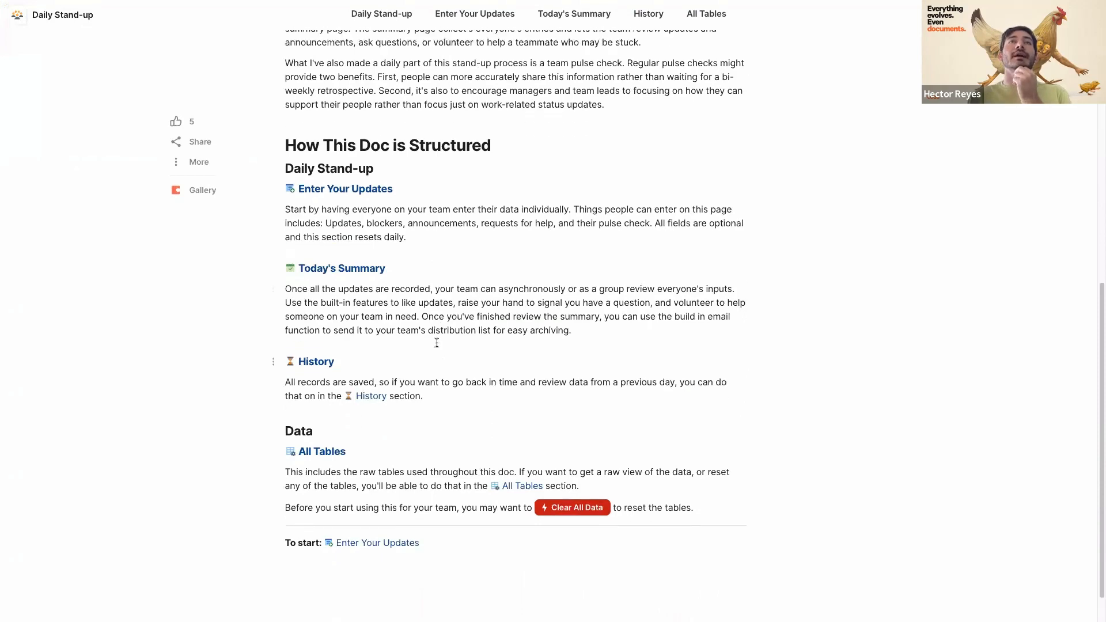
{"action": "scroll", "coordinate": [437, 342], "scroll_direction": "up", "scroll_amount": 9}
{"action": "left_click", "coordinate": [462, 22]}
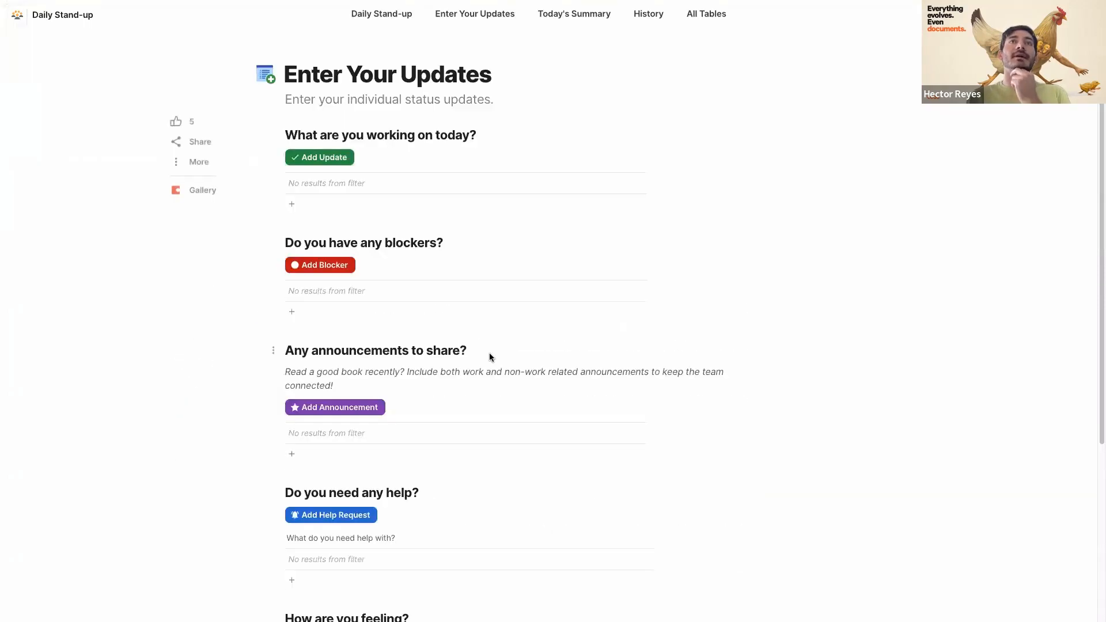
{"action": "scroll", "coordinate": [489, 353], "scroll_direction": "down", "scroll_amount": 2}
{"action": "scroll", "coordinate": [536, 232], "scroll_direction": "up", "scroll_amount": 2}
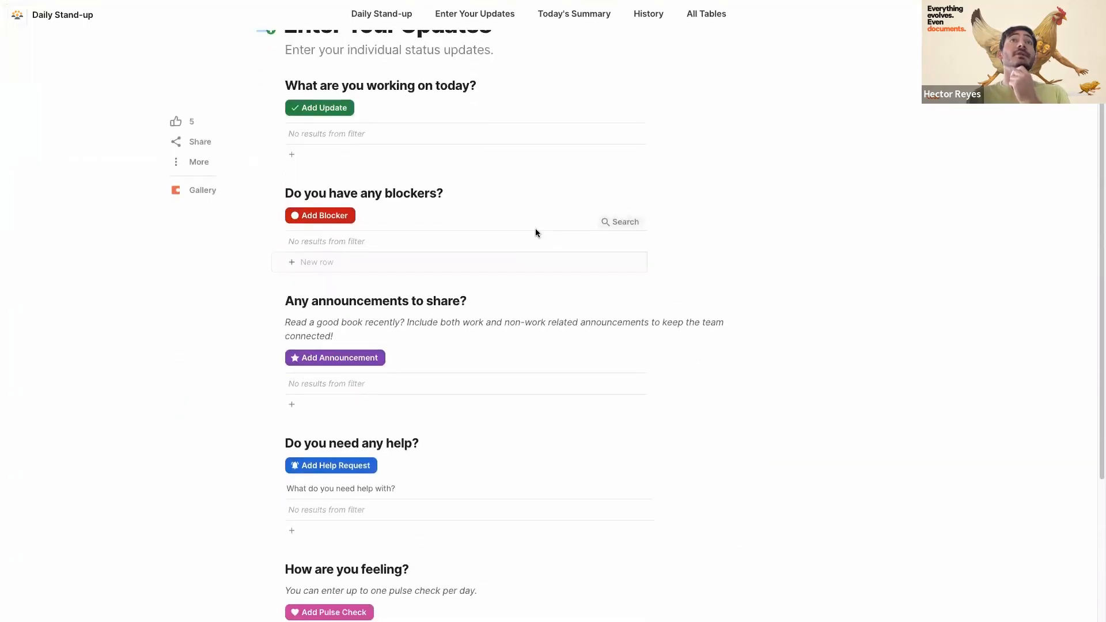
{"action": "scroll", "coordinate": [533, 225], "scroll_direction": "down", "scroll_amount": 4}
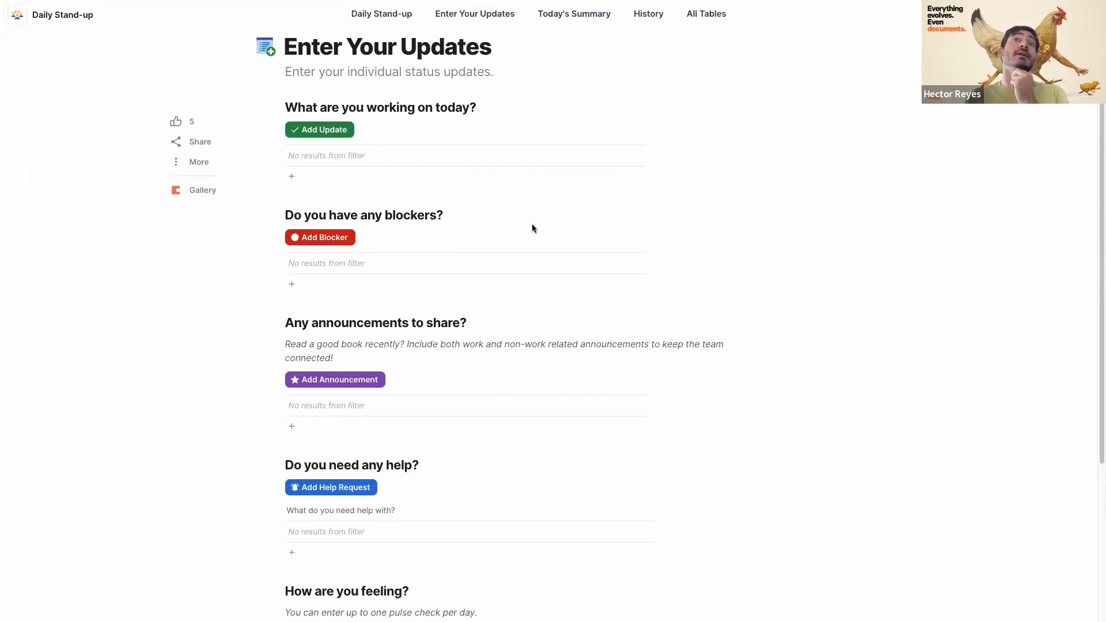
{"action": "scroll", "coordinate": [588, 410], "scroll_direction": "down", "scroll_amount": 1}
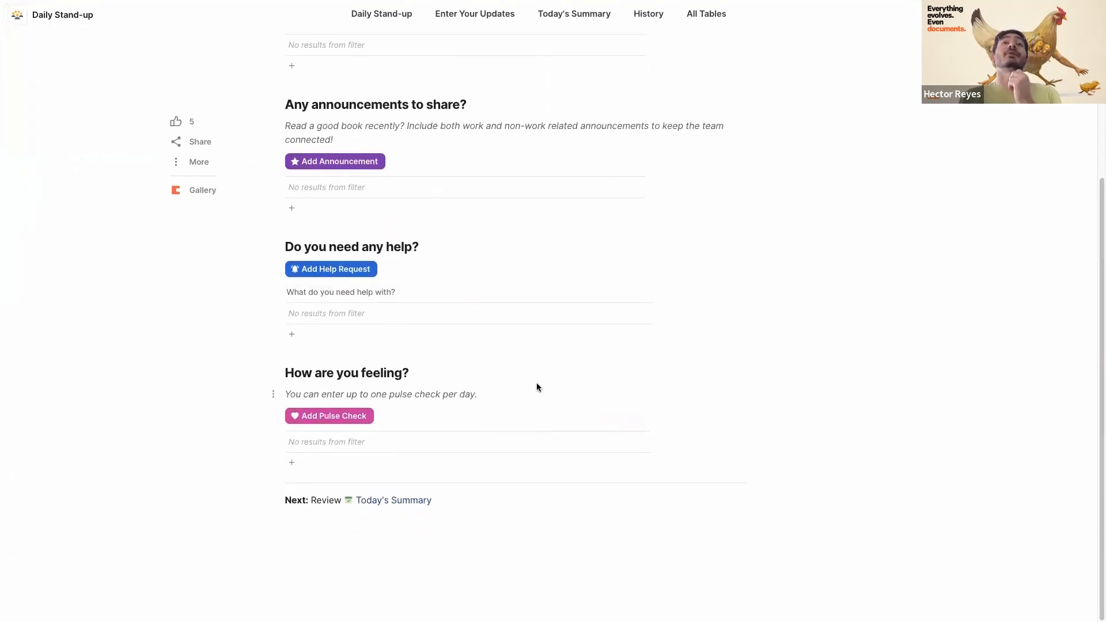
{"action": "scroll", "coordinate": [537, 387], "scroll_direction": "up", "scroll_amount": 1}
- Add a pulse check rated two out of five, then view Today's Summary
{"action": "left_click", "coordinate": [345, 446]}
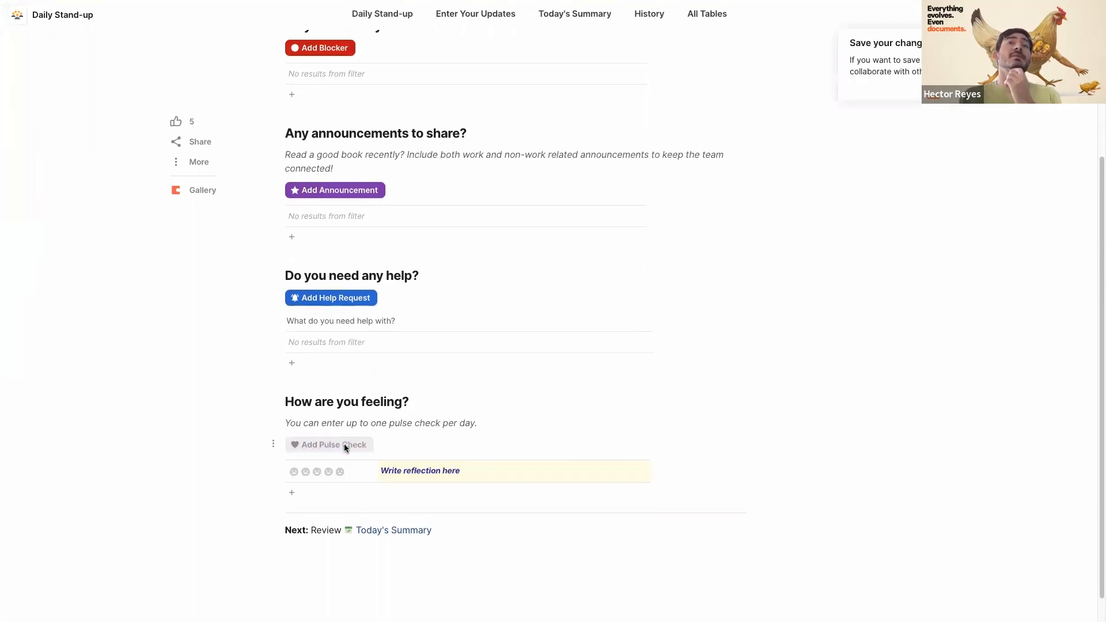
{"action": "left_click", "coordinate": [340, 472]}
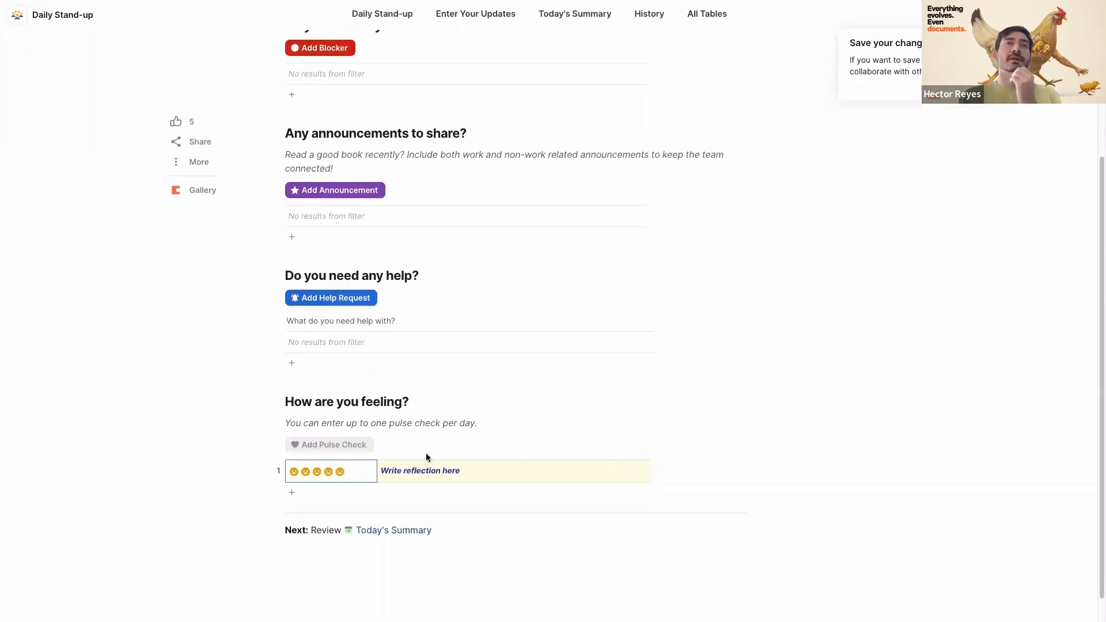
{"action": "left_click", "coordinate": [329, 471]}
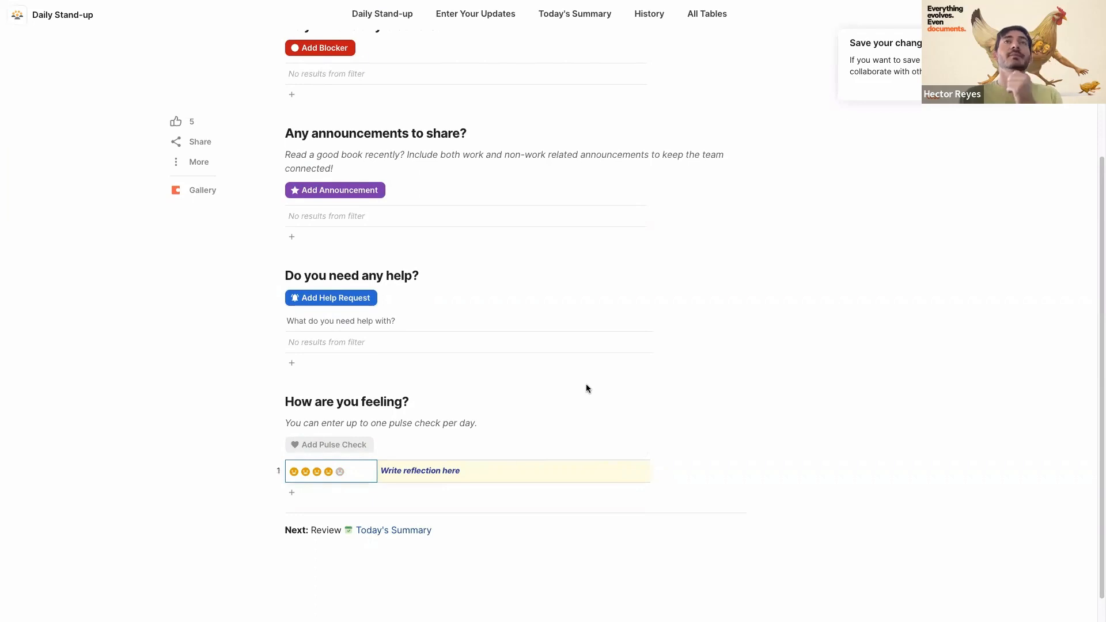
{"action": "left_click", "coordinate": [305, 471]}
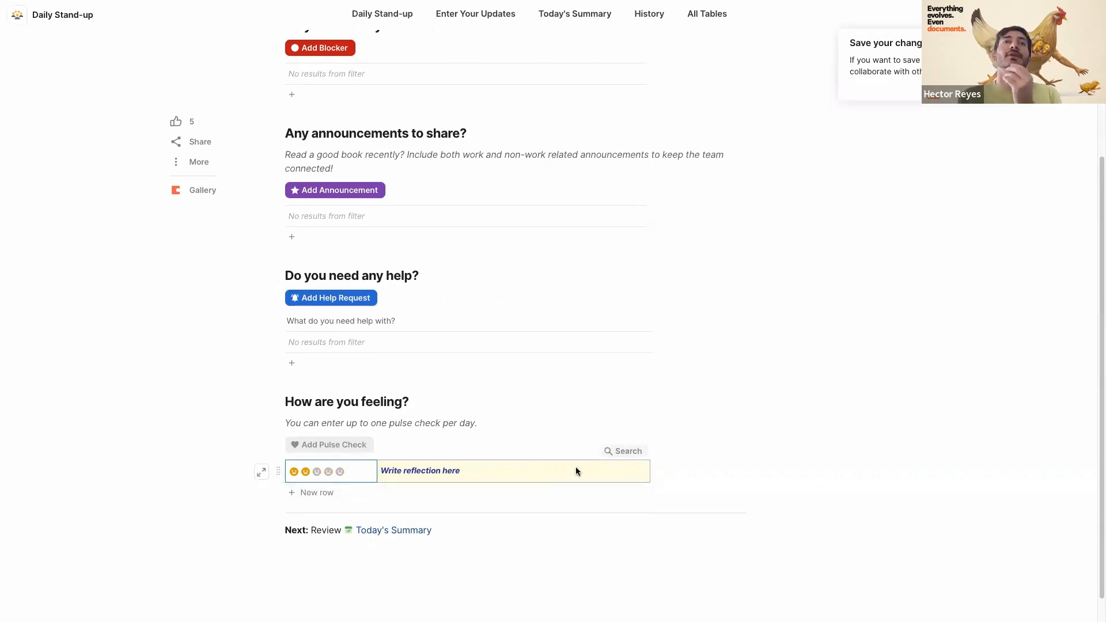
{"action": "scroll", "coordinate": [390, 499], "scroll_direction": "up", "scroll_amount": 5}
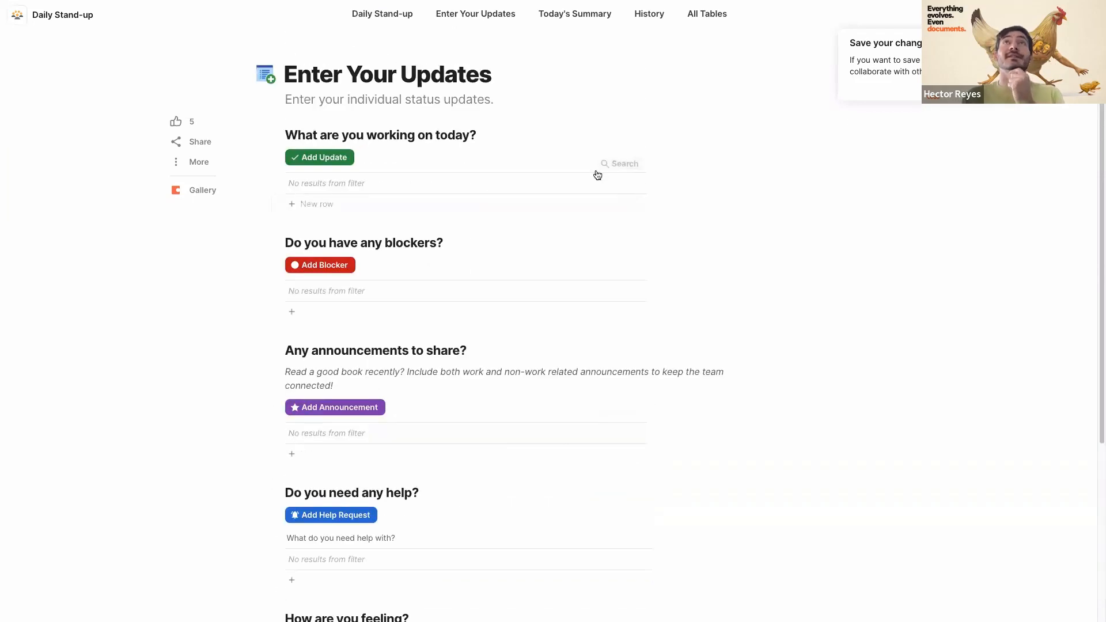
{"action": "left_click", "coordinate": [560, 18]}
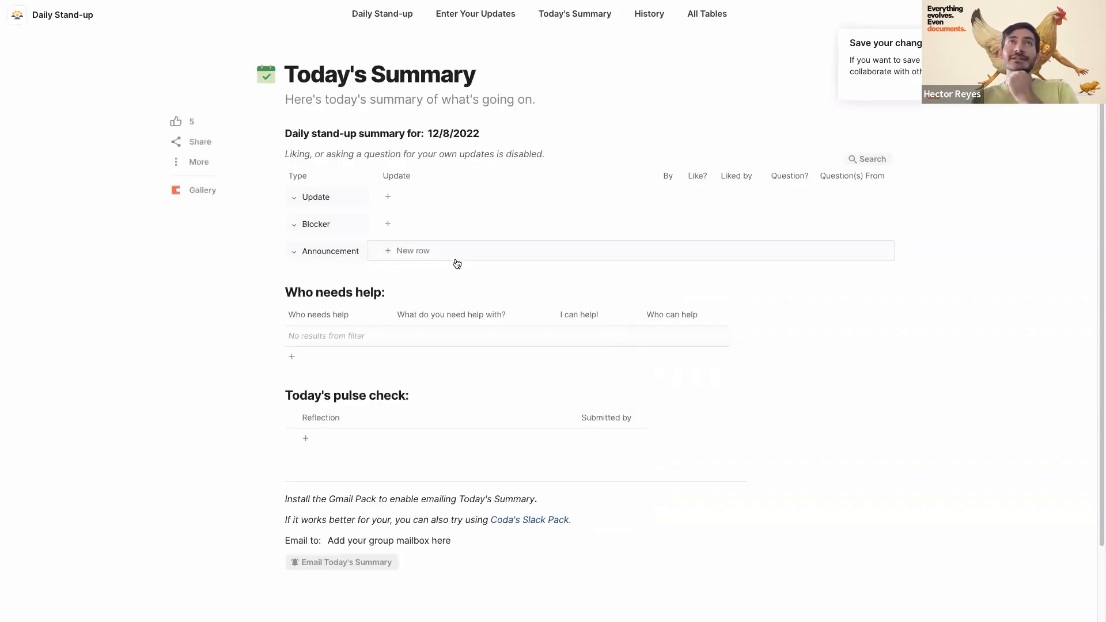
{"action": "scroll", "coordinate": [492, 262], "scroll_direction": "down", "scroll_amount": 1}
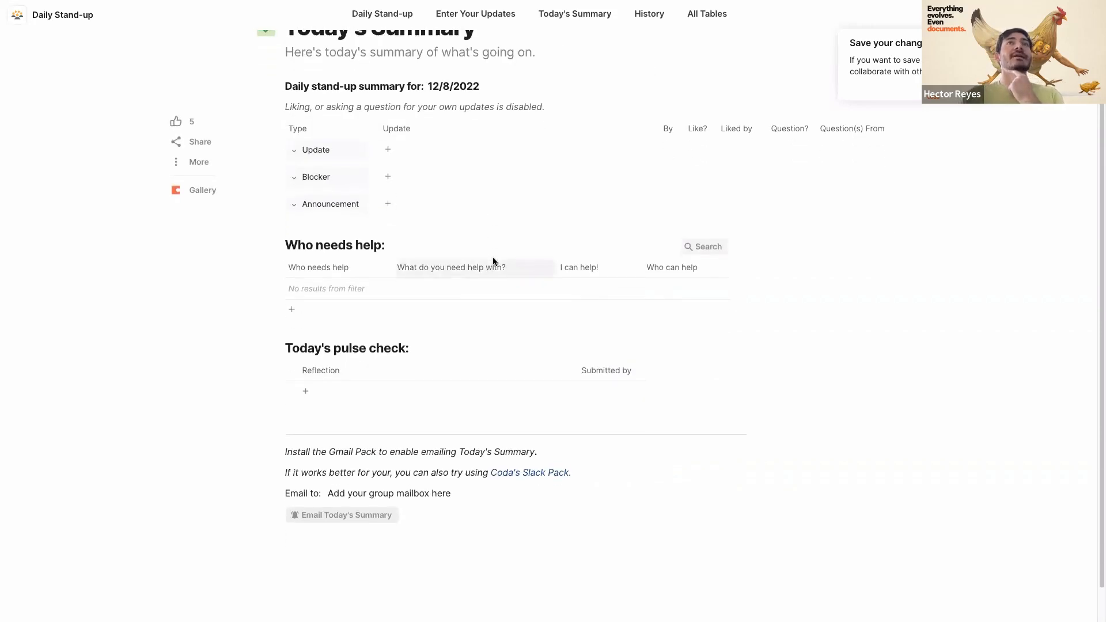
{"action": "scroll", "coordinate": [427, 367], "scroll_direction": "up", "scroll_amount": 1}
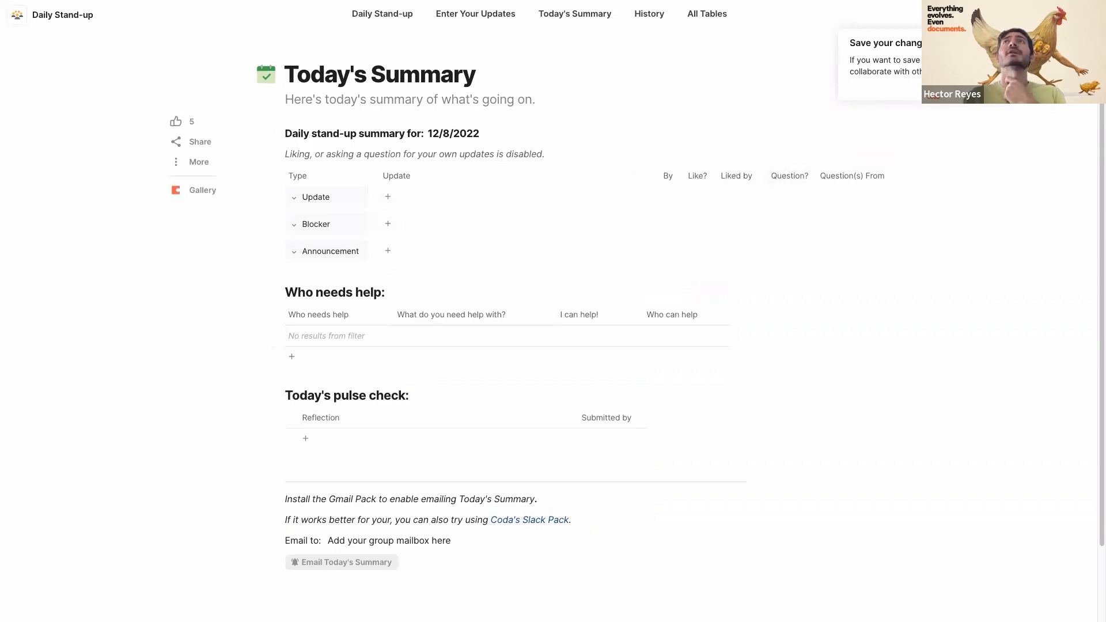
{"action": "scroll", "coordinate": [482, 361], "scroll_direction": "down", "scroll_amount": 2}
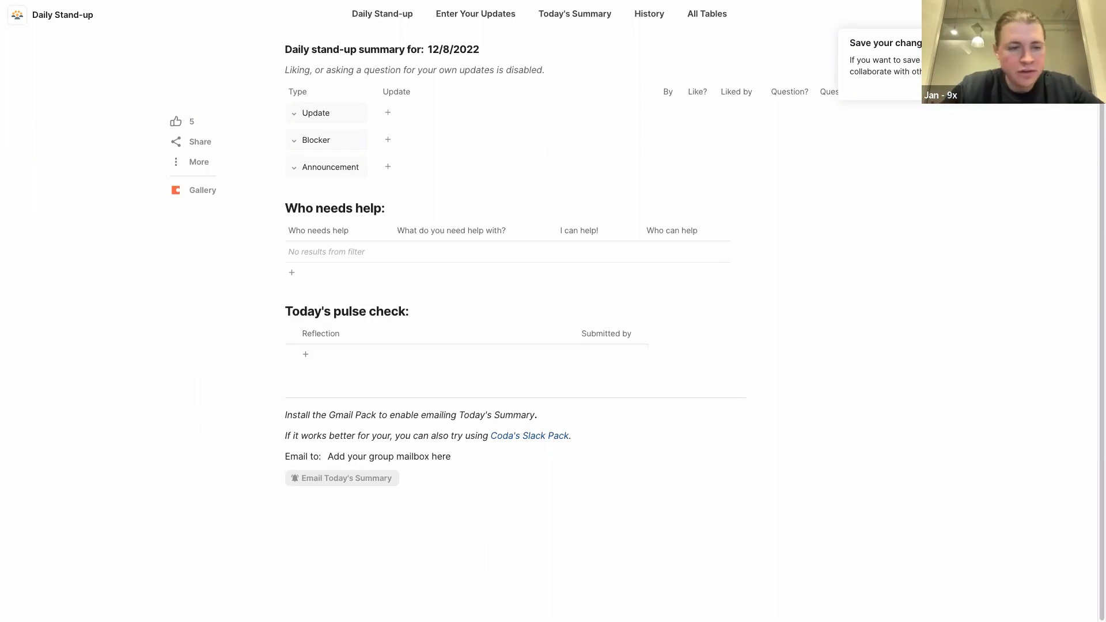
{"action": "mouse_move", "coordinate": [5, 341]}
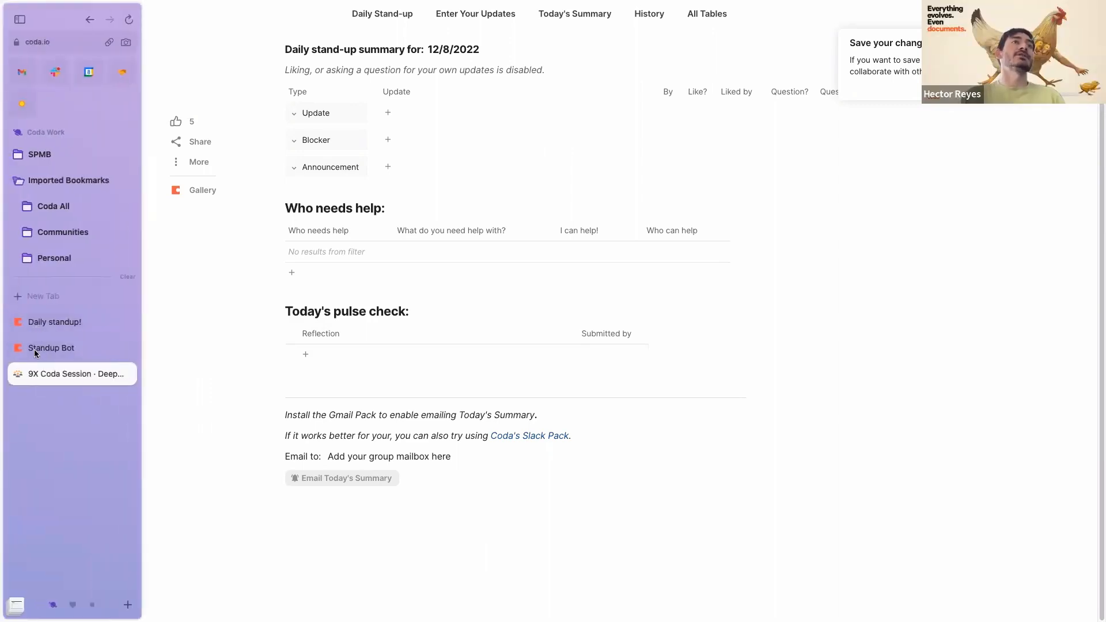
- Switch to the Standup Bot doc and scroll down to the Updated table
{"action": "left_click", "coordinate": [36, 353]}
{"action": "scroll", "coordinate": [406, 374], "scroll_direction": "down", "scroll_amount": 3}
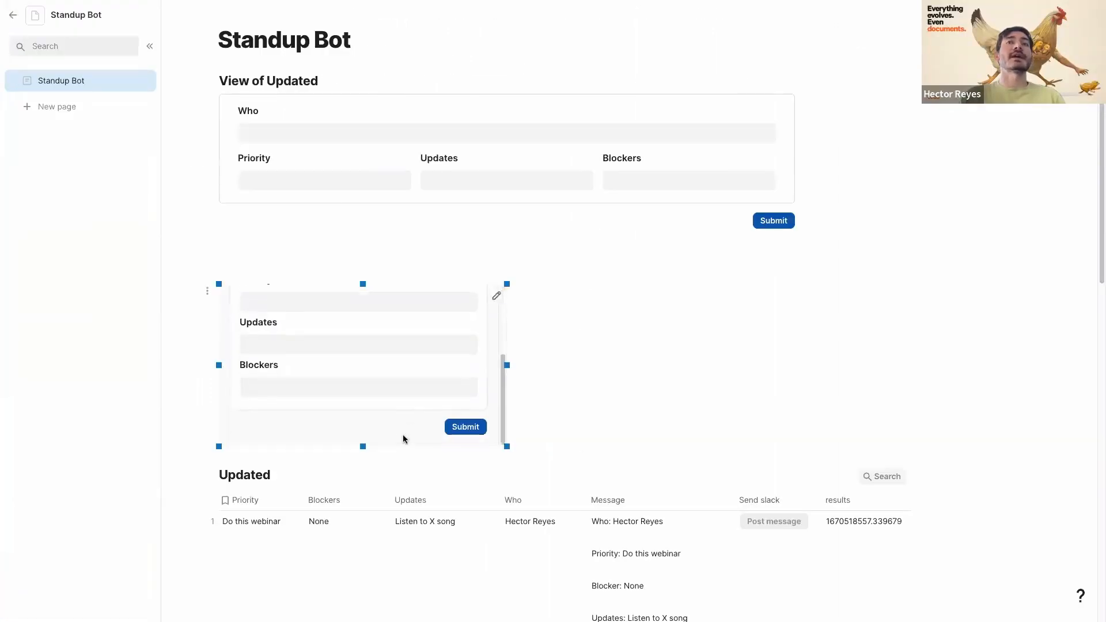
{"action": "scroll", "coordinate": [755, 489], "scroll_direction": "down", "scroll_amount": 5}
- Add a Date column to the Updated table with the formula created(thisRow)
{"action": "left_click", "coordinate": [920, 249]}
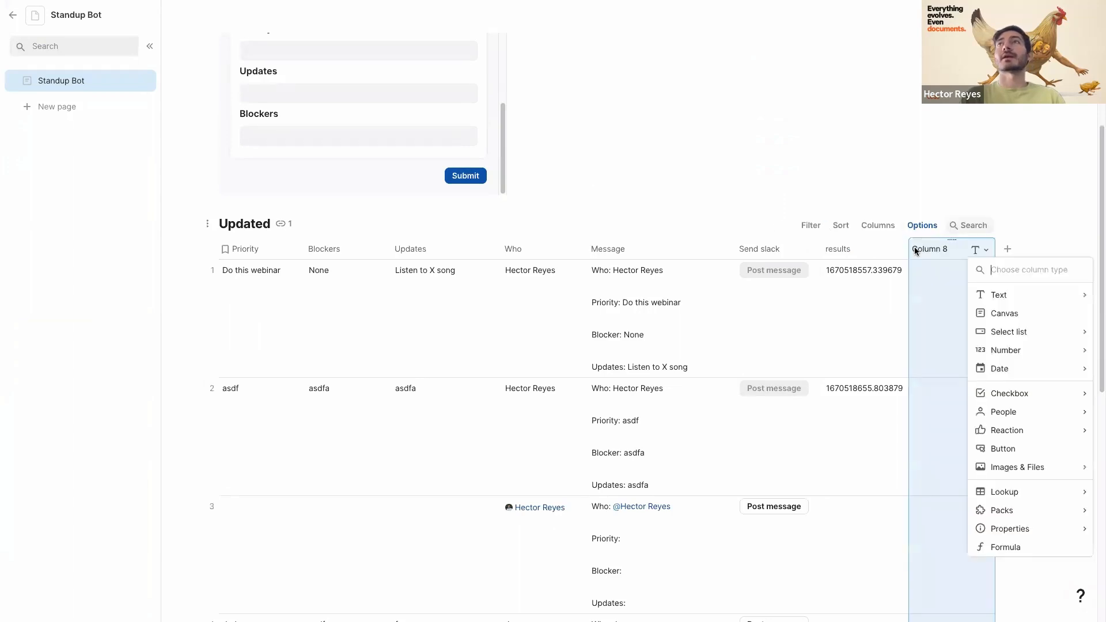
{"action": "key", "text": "Escape"}
{"action": "type", "text": "Date"}
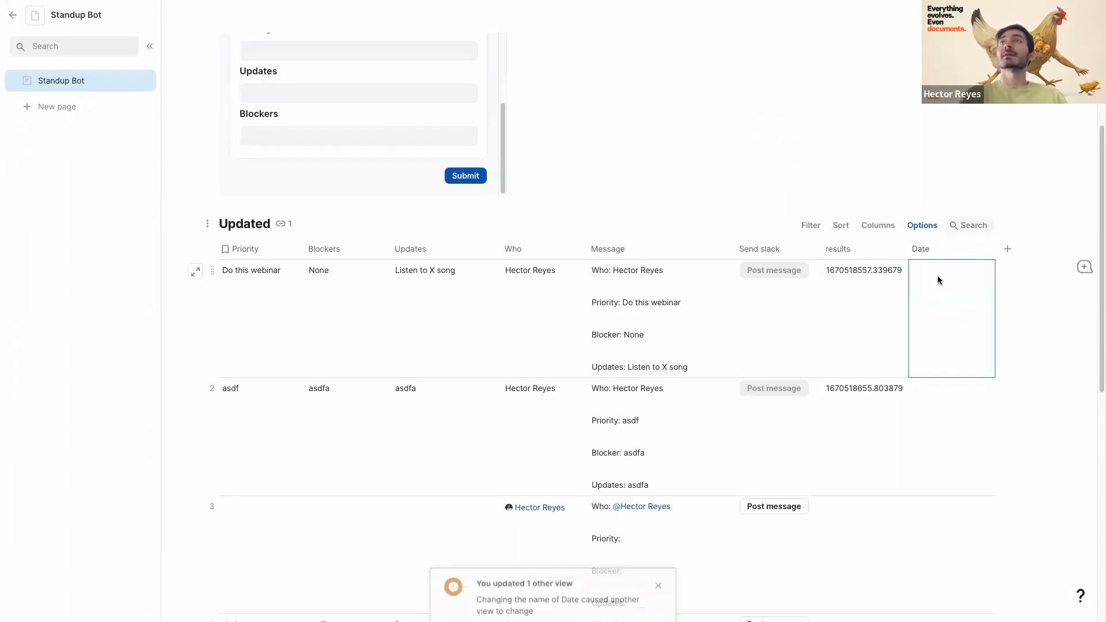
{"action": "key", "text": "Return"}
{"action": "type", "text": "created(thisRow)"}
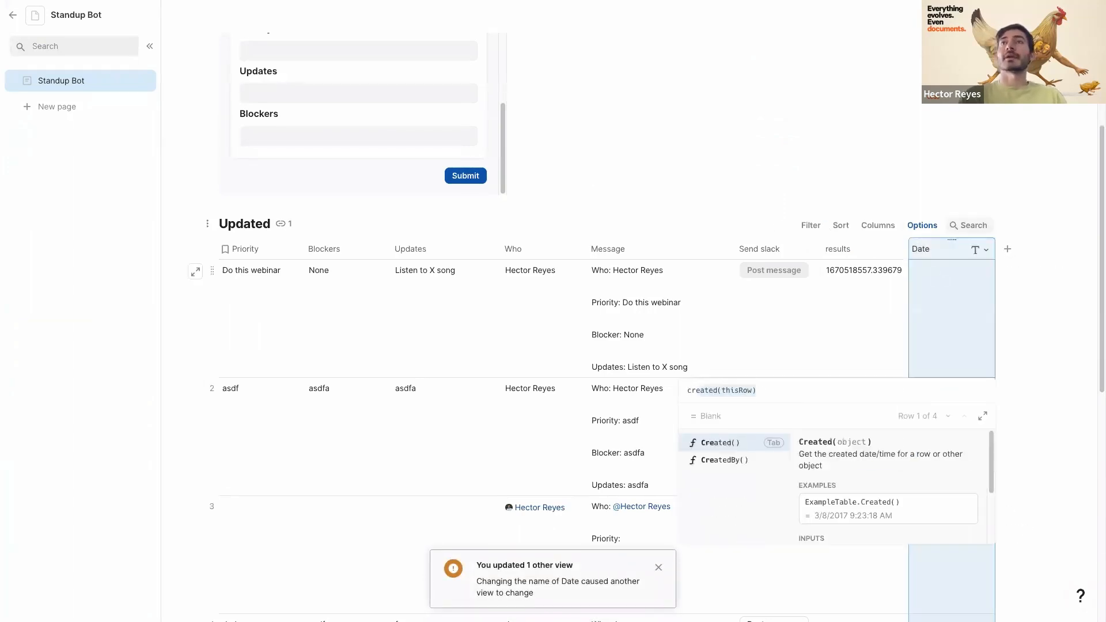
{"action": "key", "text": "Return"}
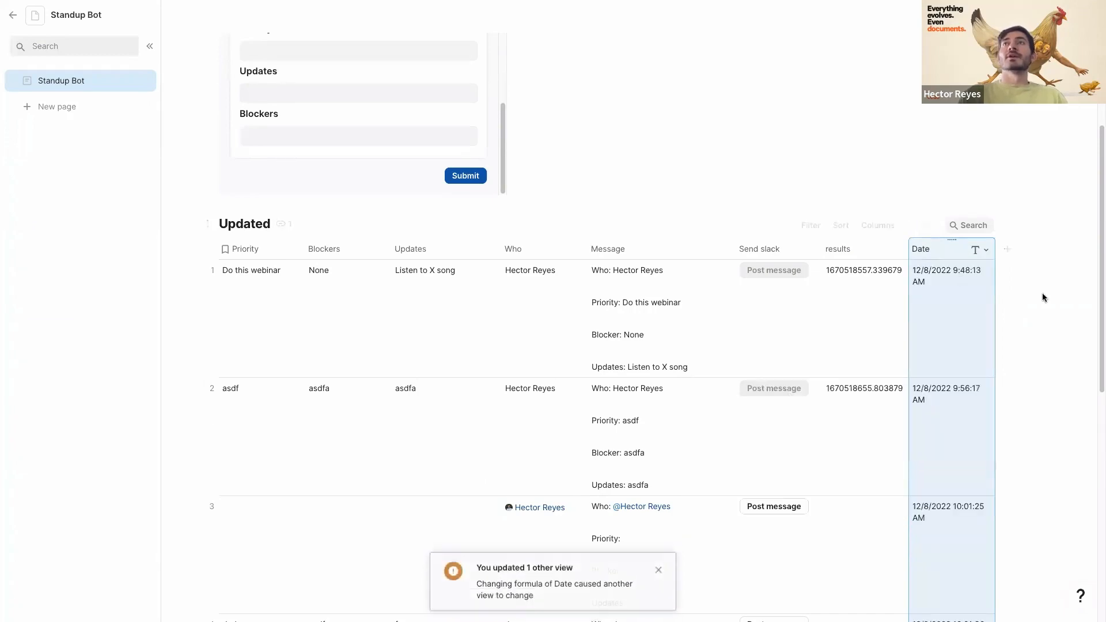
{"action": "scroll", "coordinate": [973, 284], "scroll_direction": "down", "scroll_amount": 5}
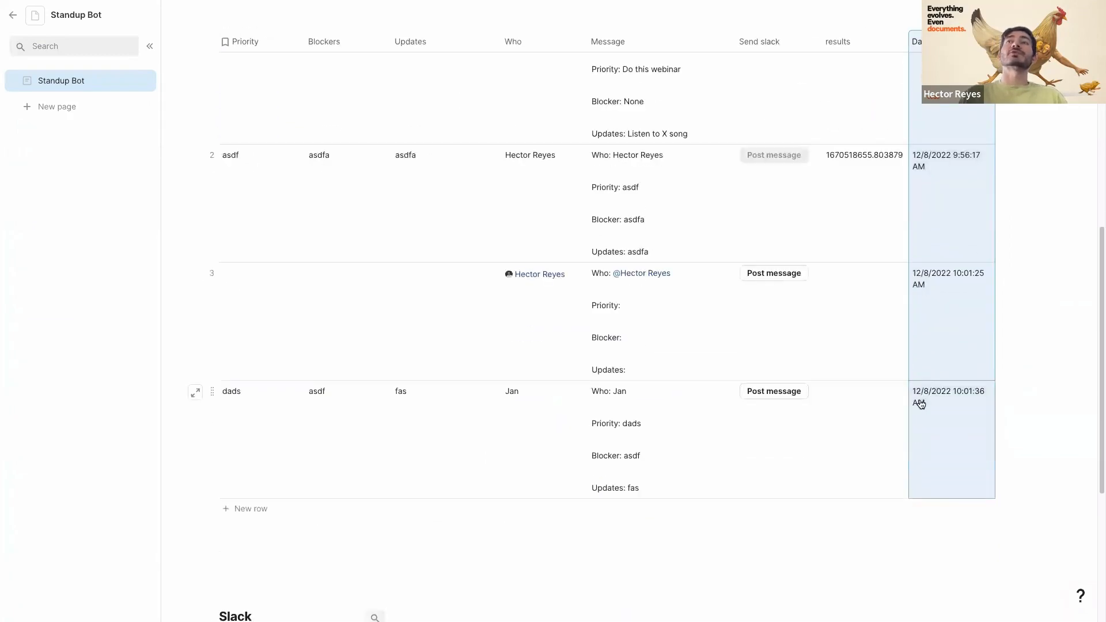
{"action": "scroll", "coordinate": [920, 402], "scroll_direction": "up", "scroll_amount": 2}
{"action": "scroll", "coordinate": [920, 402], "scroll_direction": "down", "scroll_amount": 2}
{"action": "scroll", "coordinate": [973, 321], "scroll_direction": "up", "scroll_amount": 4}
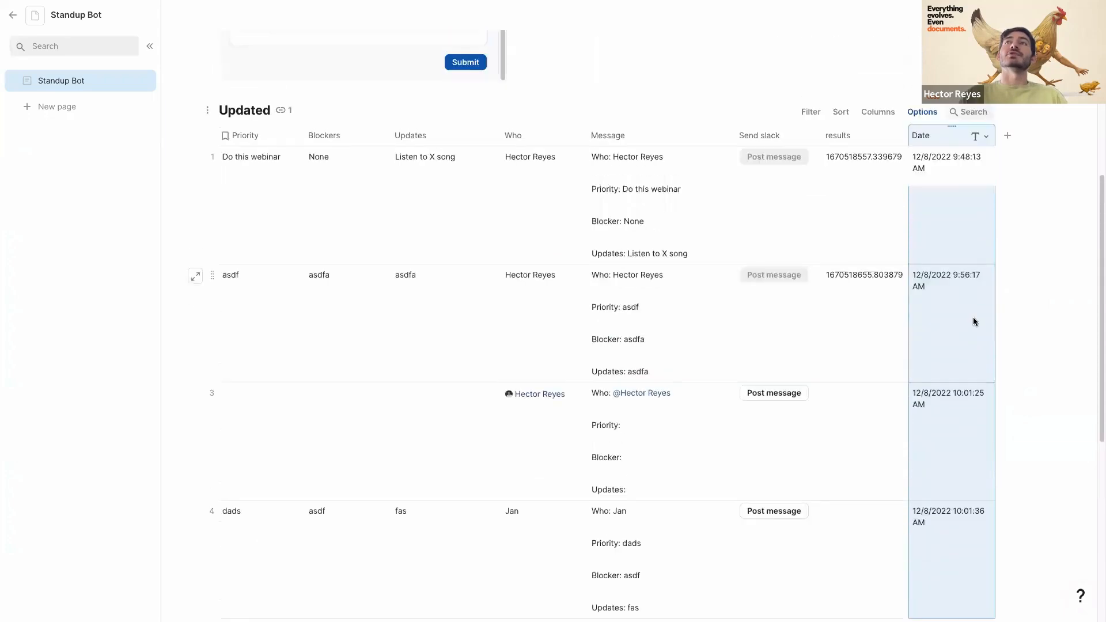
- Add a Date filter to the Updated table, then remove it and close the filter settings
{"action": "left_click", "coordinate": [810, 199]}
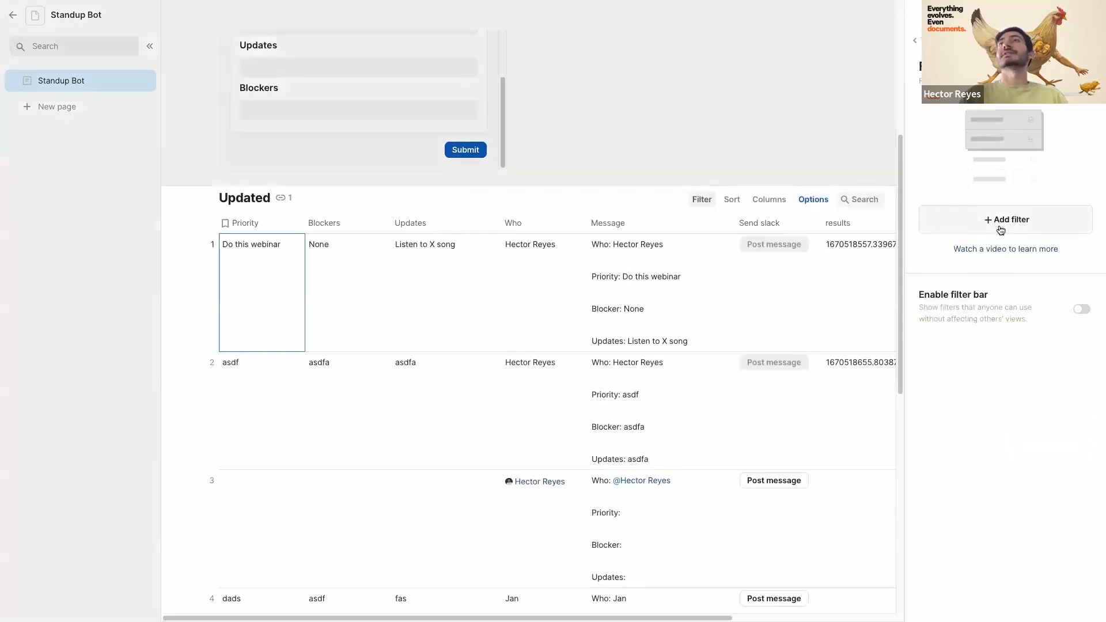
{"action": "left_click", "coordinate": [995, 224]}
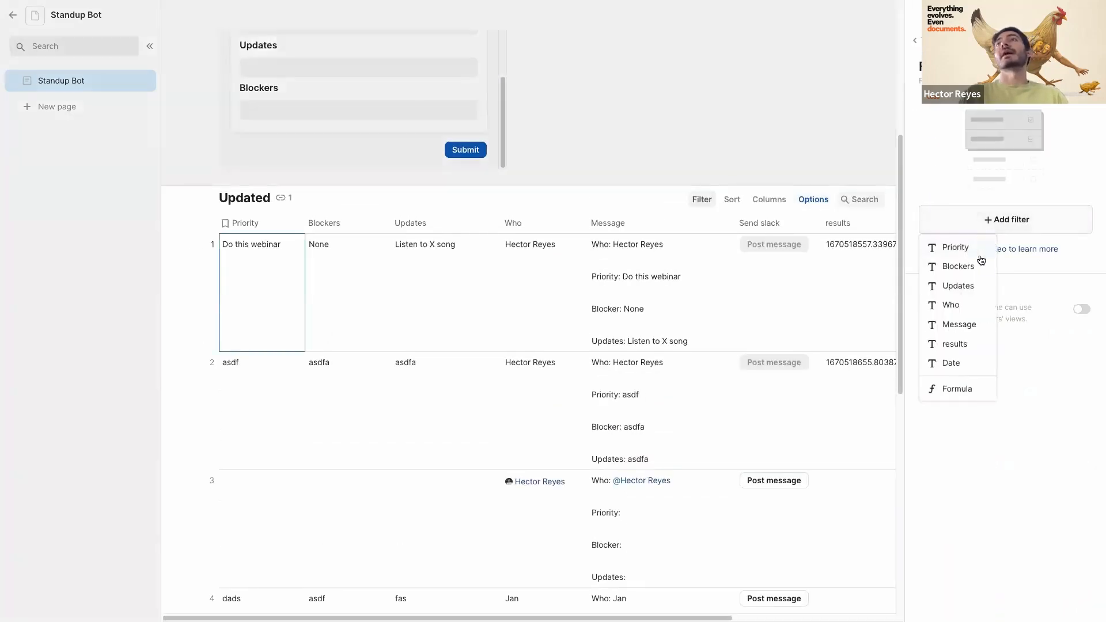
{"action": "left_click", "coordinate": [952, 362]}
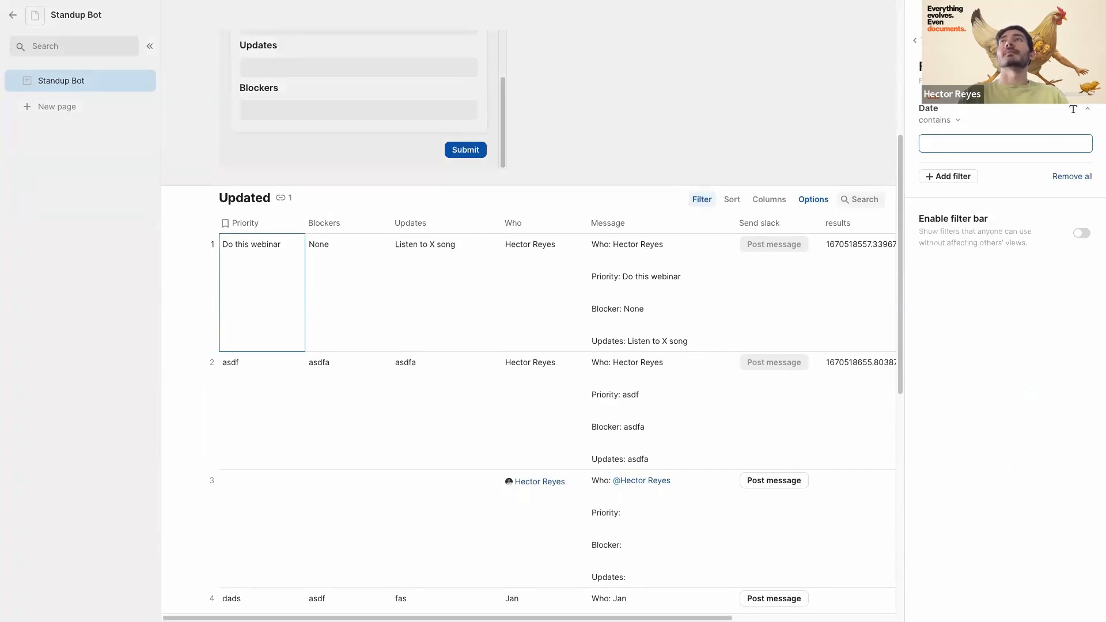
{"action": "left_click", "coordinate": [1072, 109]}
{"action": "scroll", "coordinate": [839, 222], "scroll_direction": "right", "scroll_amount": 5}
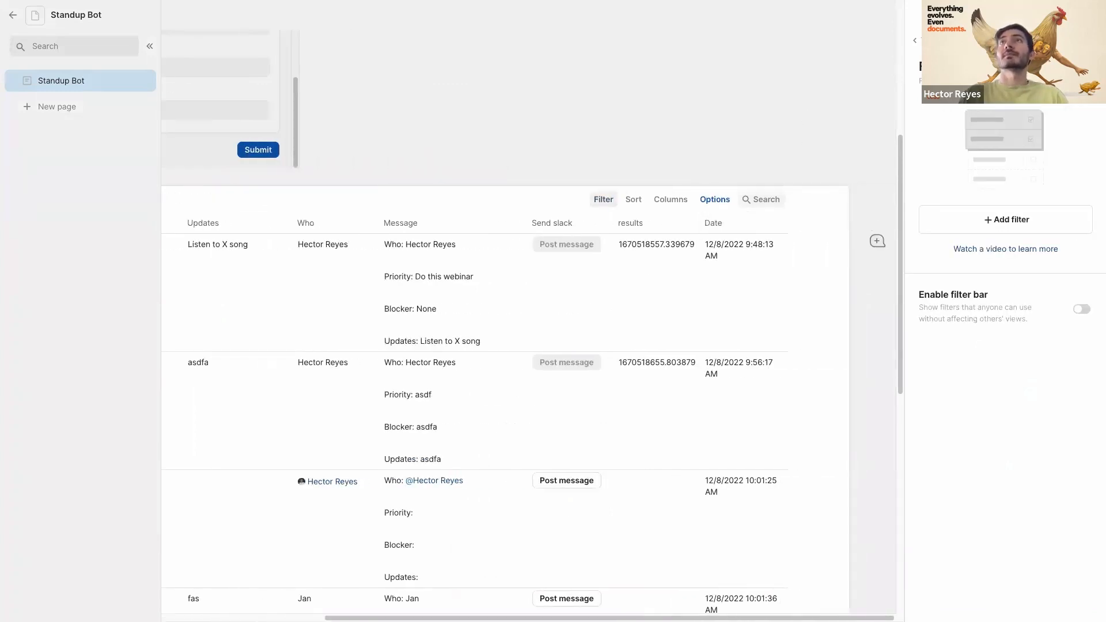
{"action": "key", "text": "Escape"}
- Change the Date column's type to Date
{"action": "left_click", "coordinate": [979, 224]}
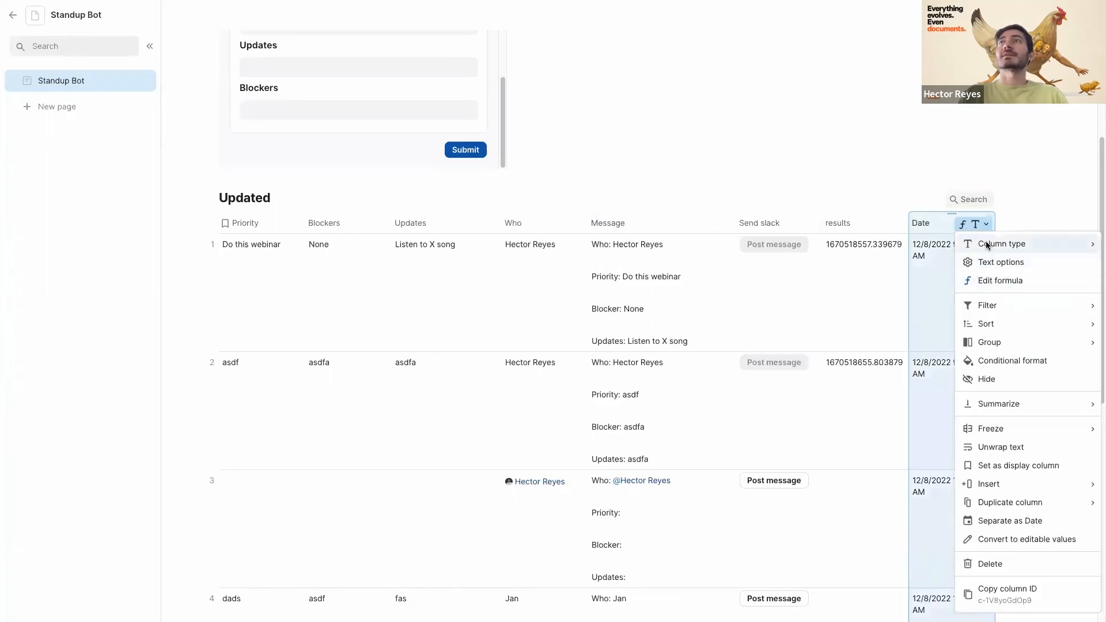
{"action": "mouse_move", "coordinate": [987, 246]}
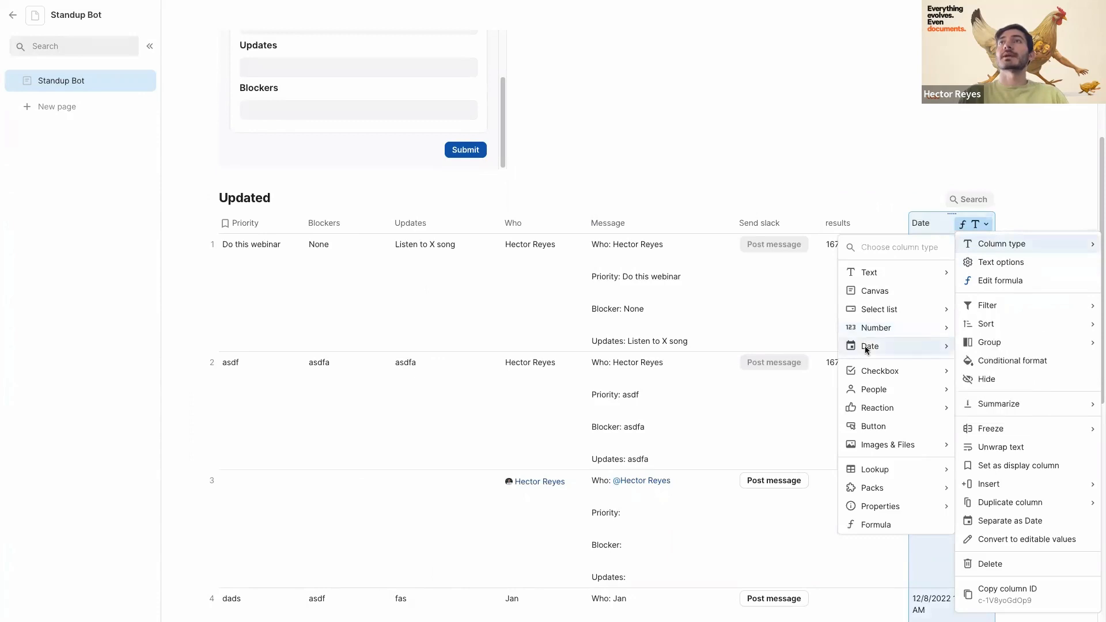
{"action": "left_click", "coordinate": [815, 293]}
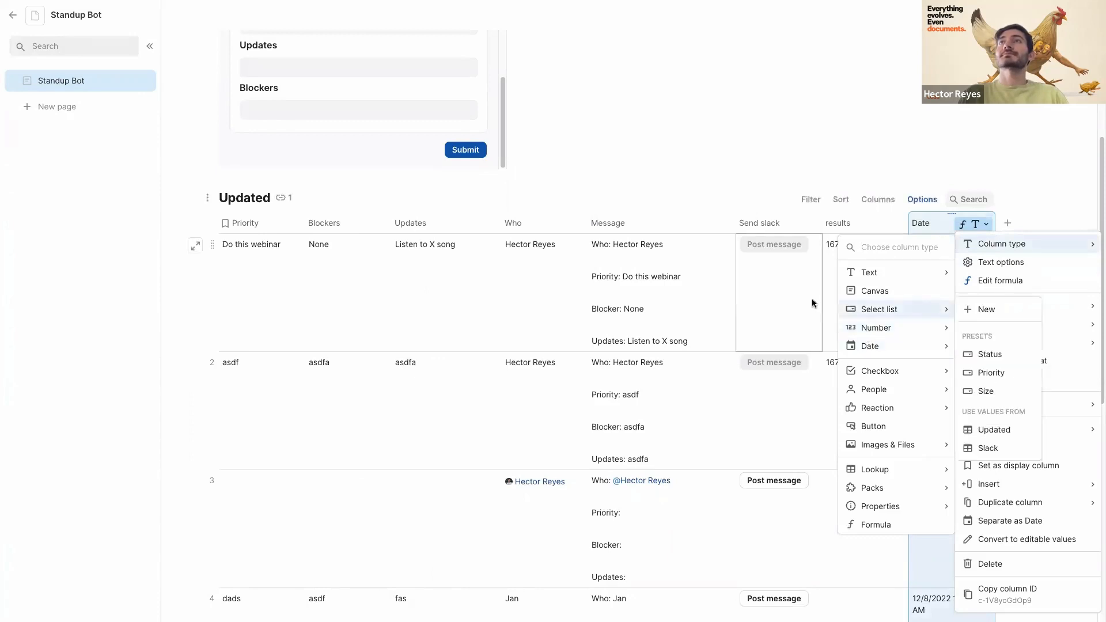
{"action": "left_click", "coordinate": [983, 228]}
{"action": "mouse_move", "coordinate": [990, 244]}
{"action": "mouse_move", "coordinate": [948, 346]}
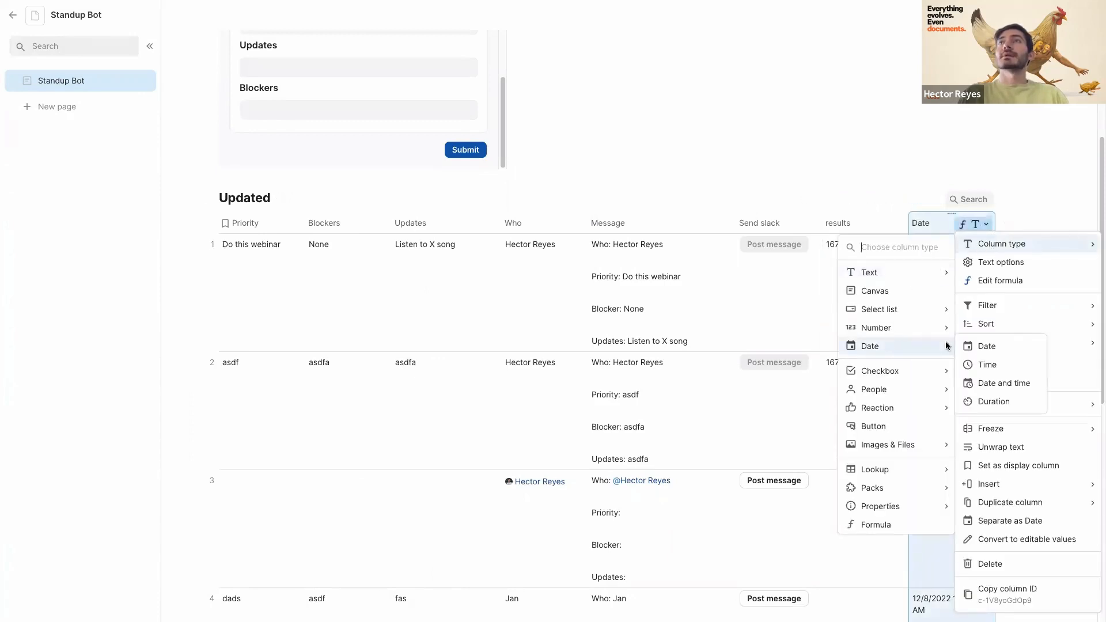
{"action": "left_click", "coordinate": [986, 346]}
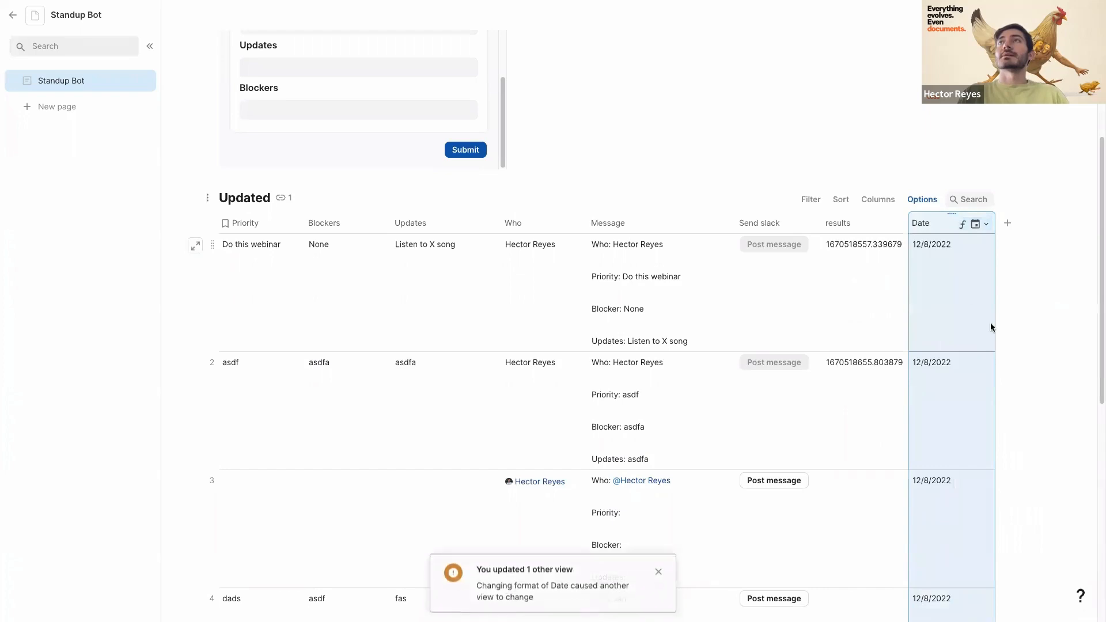
- Filter the Updated table to rows whose Date is Today
{"action": "left_click", "coordinate": [812, 199]}
{"action": "left_click", "coordinate": [1006, 219]}
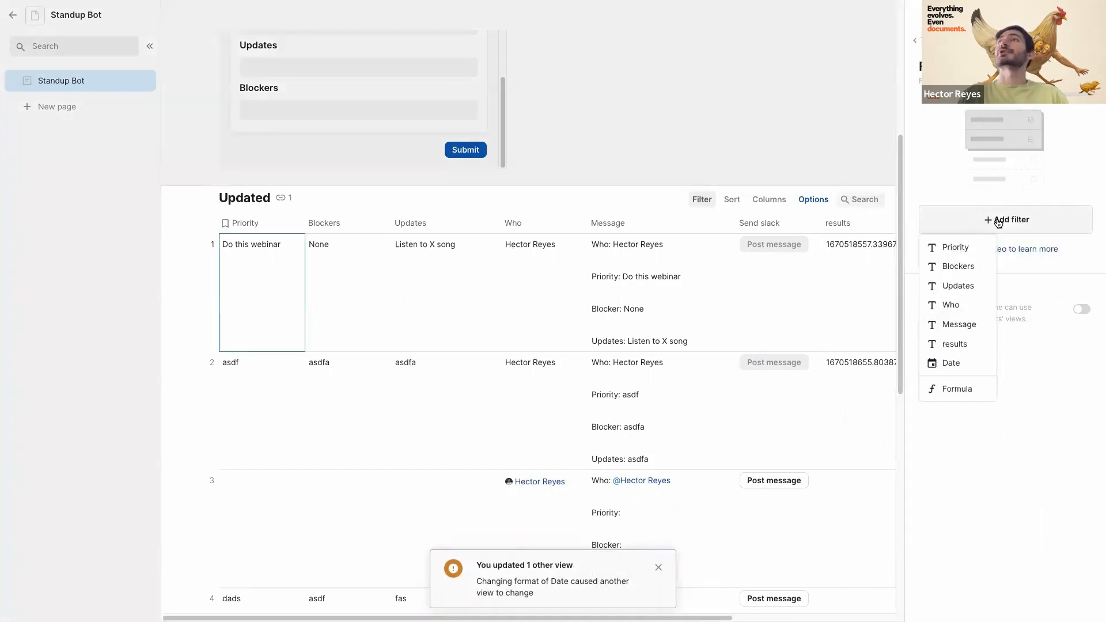
{"action": "left_click", "coordinate": [945, 372]}
{"action": "left_click", "coordinate": [969, 144]}
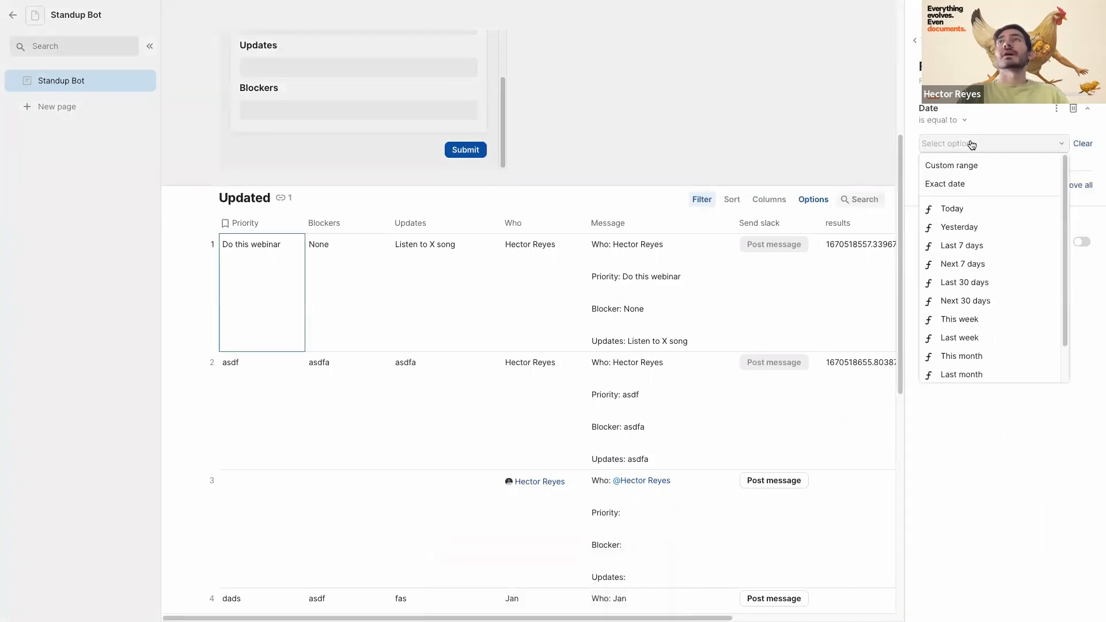
{"action": "left_click", "coordinate": [952, 208]}
{"action": "left_click", "coordinate": [977, 144]}
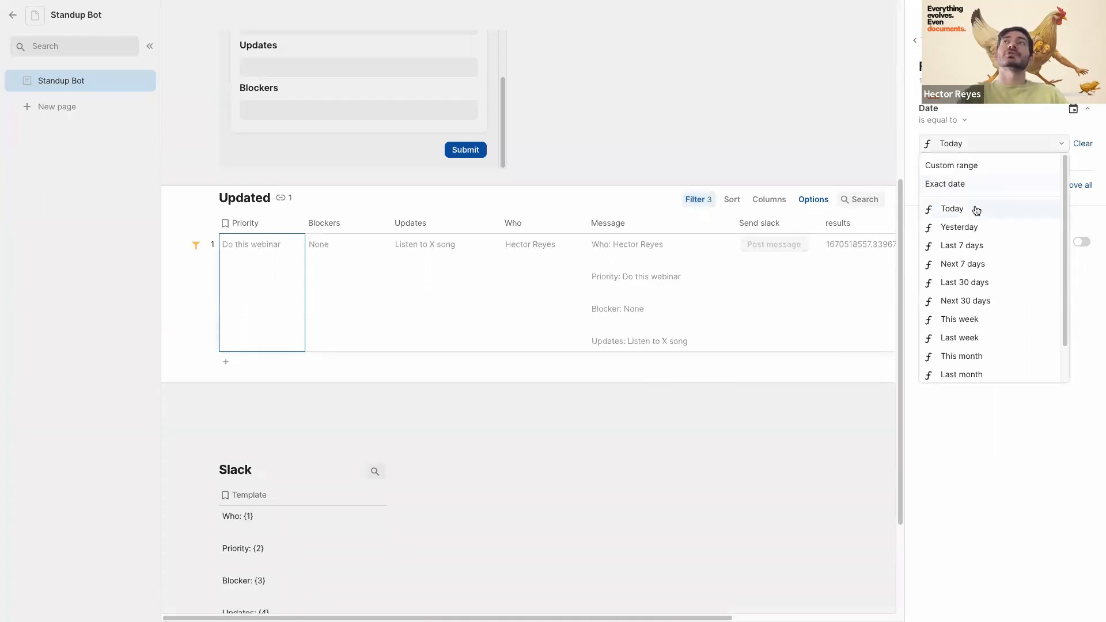
- Switch the Date filter preset to Yesterday and close the filter settings
{"action": "left_click", "coordinate": [959, 227]}
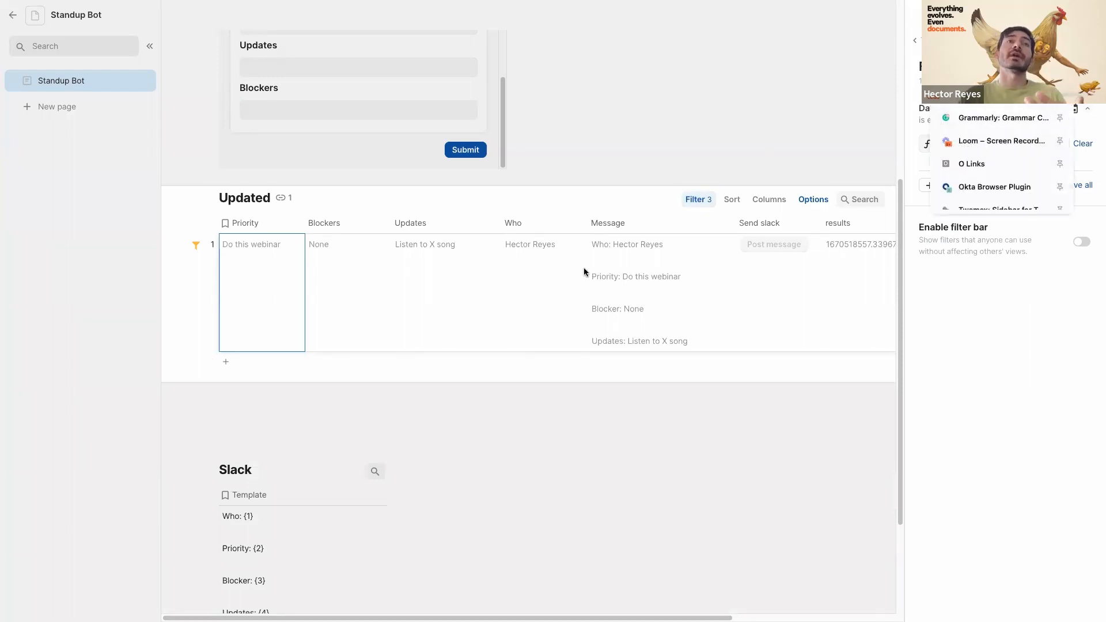
{"action": "left_click", "coordinate": [276, 413]}
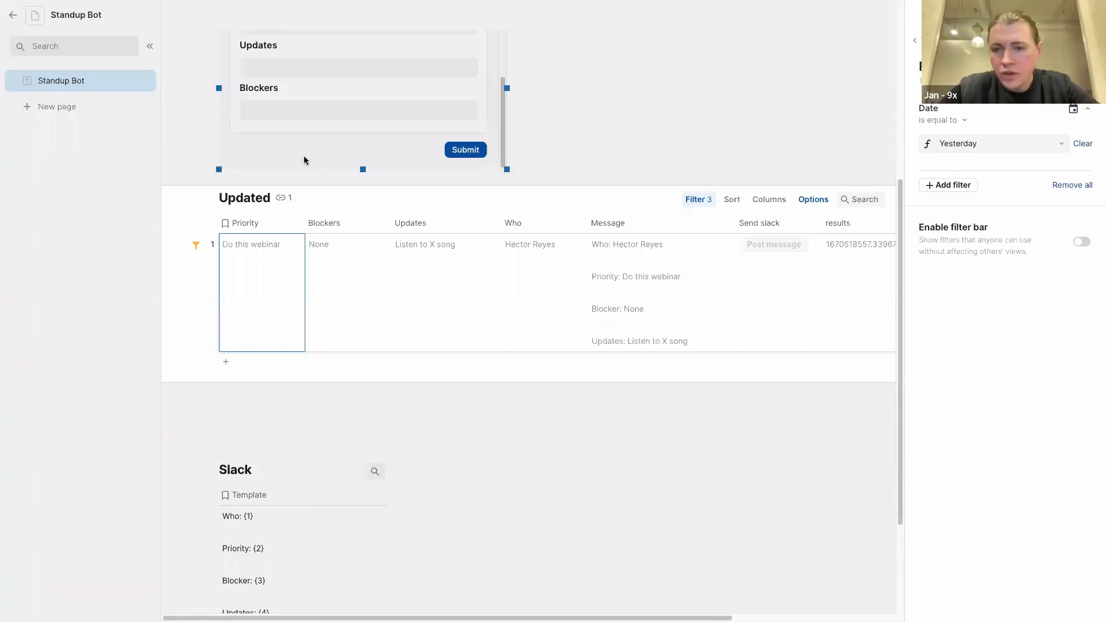
{"action": "key", "text": "Escape"}
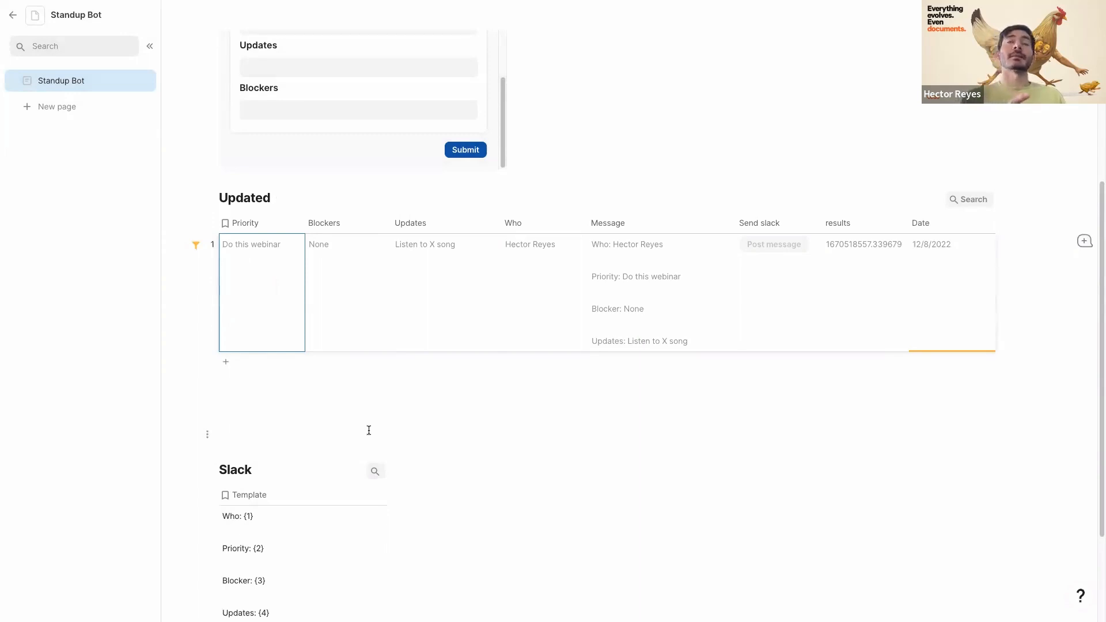
- Select row 1's Blockers cell and the form's Who field, then leave the field
{"action": "left_click", "coordinate": [340, 284]}
{"action": "scroll", "coordinate": [340, 284], "scroll_direction": "up", "scroll_amount": 5}
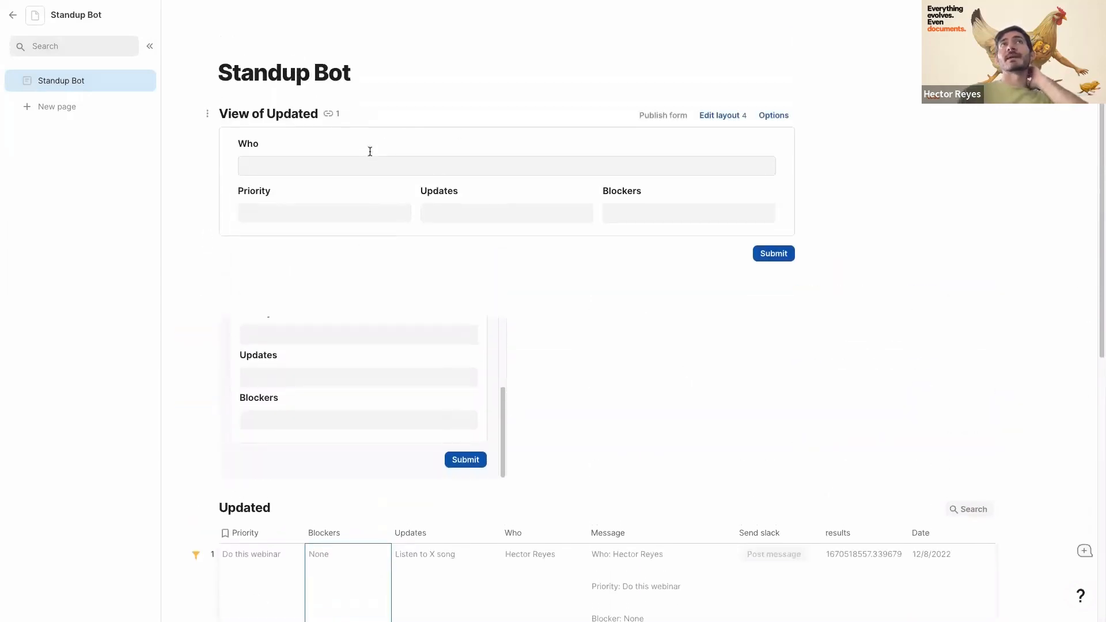
{"action": "left_click", "coordinate": [295, 161]}
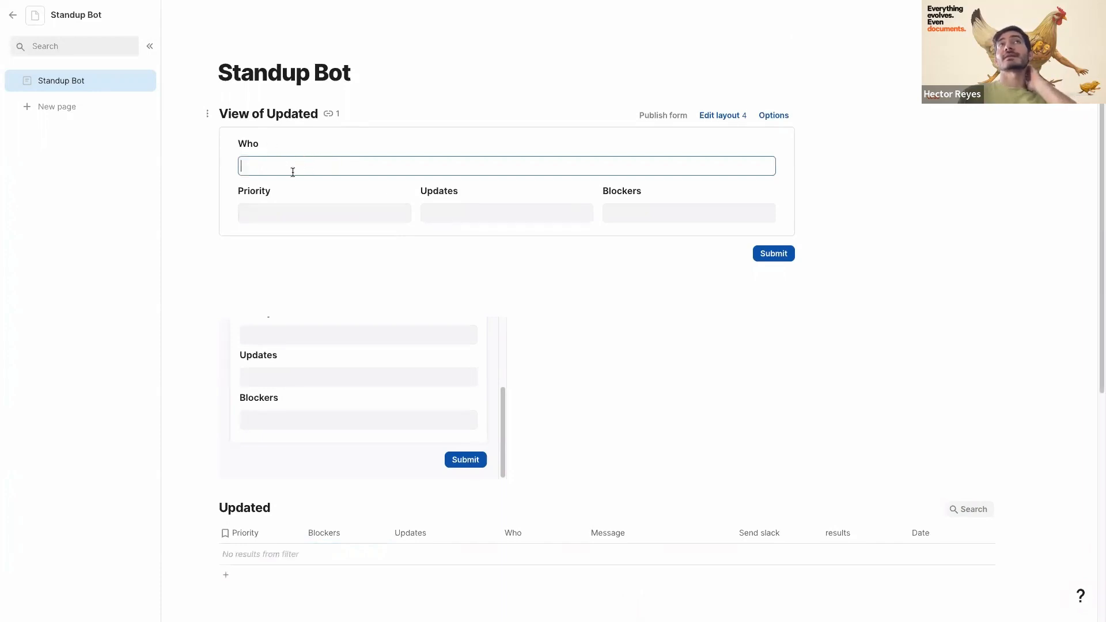
{"action": "scroll", "coordinate": [398, 162], "scroll_direction": "down", "scroll_amount": 3}
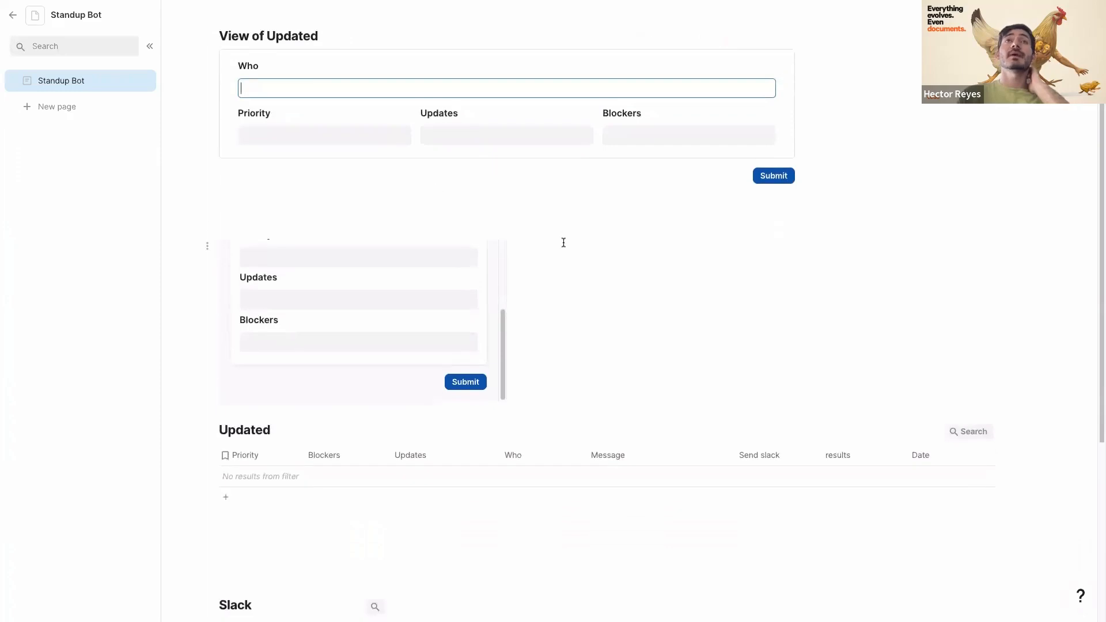
{"action": "scroll", "coordinate": [611, 228], "scroll_direction": "up", "scroll_amount": 2}
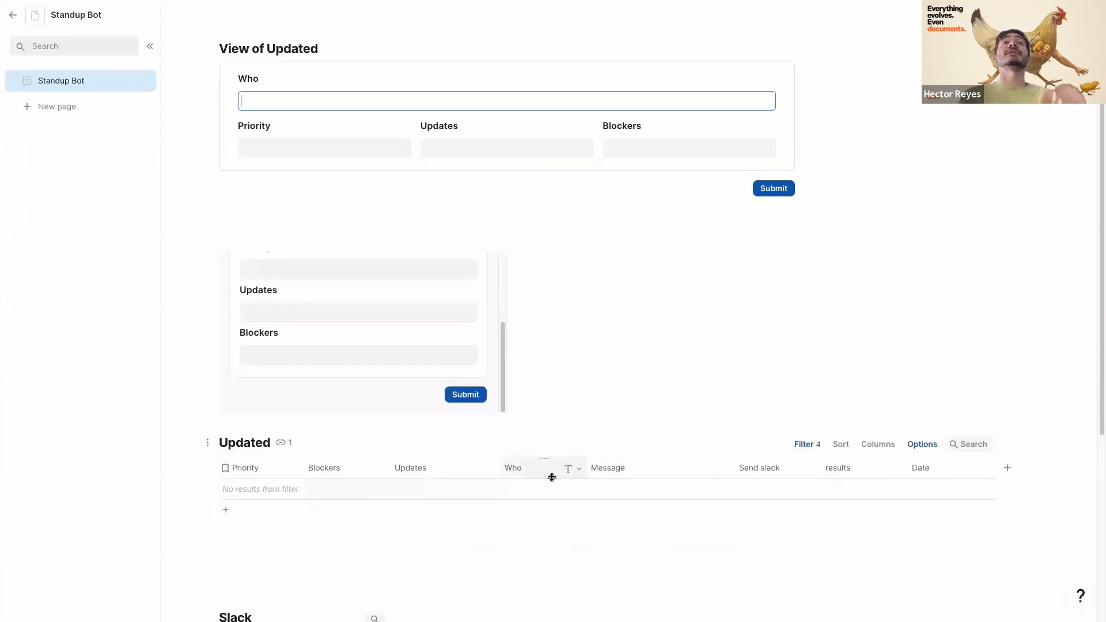
{"action": "left_click", "coordinate": [374, 491]}
- Remove the Yesterday date filter so all rows show, then open the Who column's options
{"action": "left_click", "coordinate": [813, 445]}
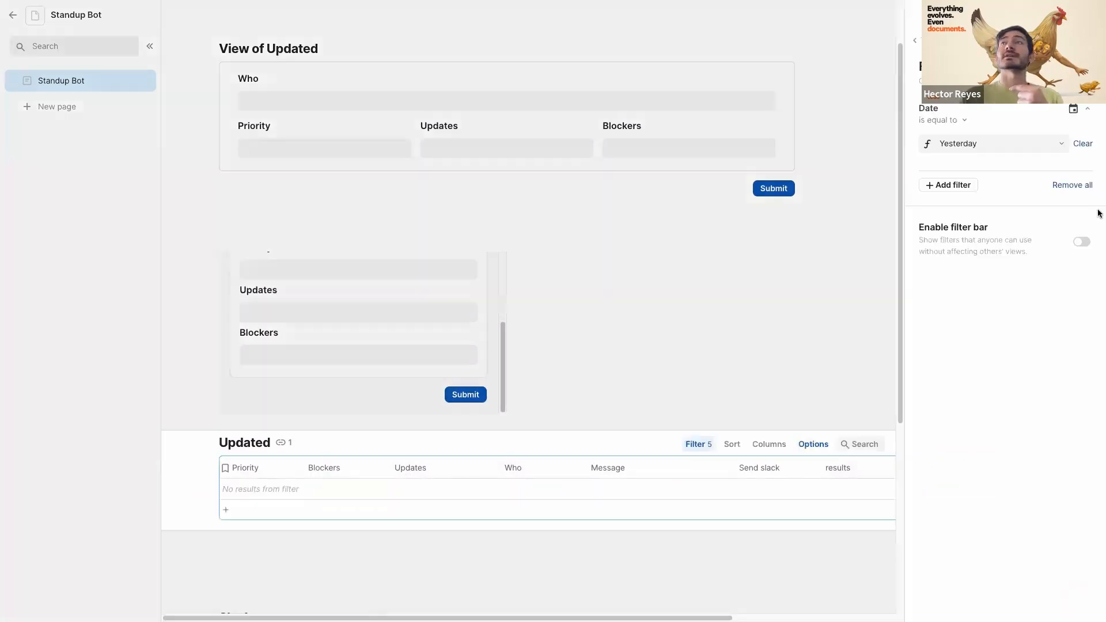
{"action": "left_click", "coordinate": [1085, 143]}
{"action": "scroll", "coordinate": [611, 408], "scroll_direction": "down", "scroll_amount": 3}
{"action": "scroll", "coordinate": [610, 407], "scroll_direction": "down", "scroll_amount": 1}
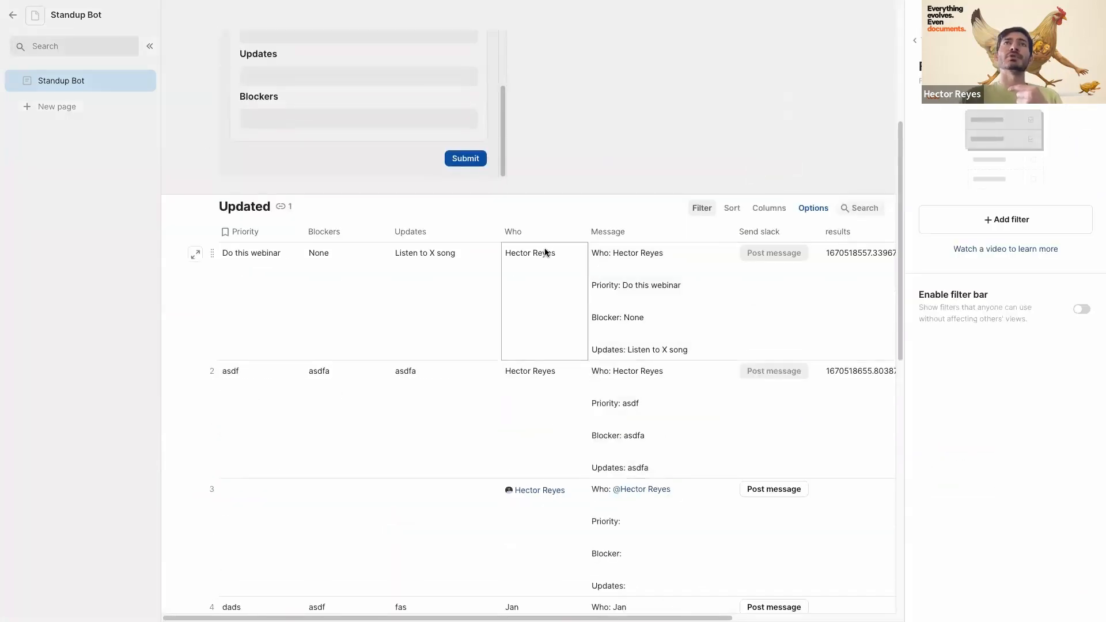
{"action": "left_click", "coordinate": [534, 236]}
{"action": "right_click", "coordinate": [535, 239]}
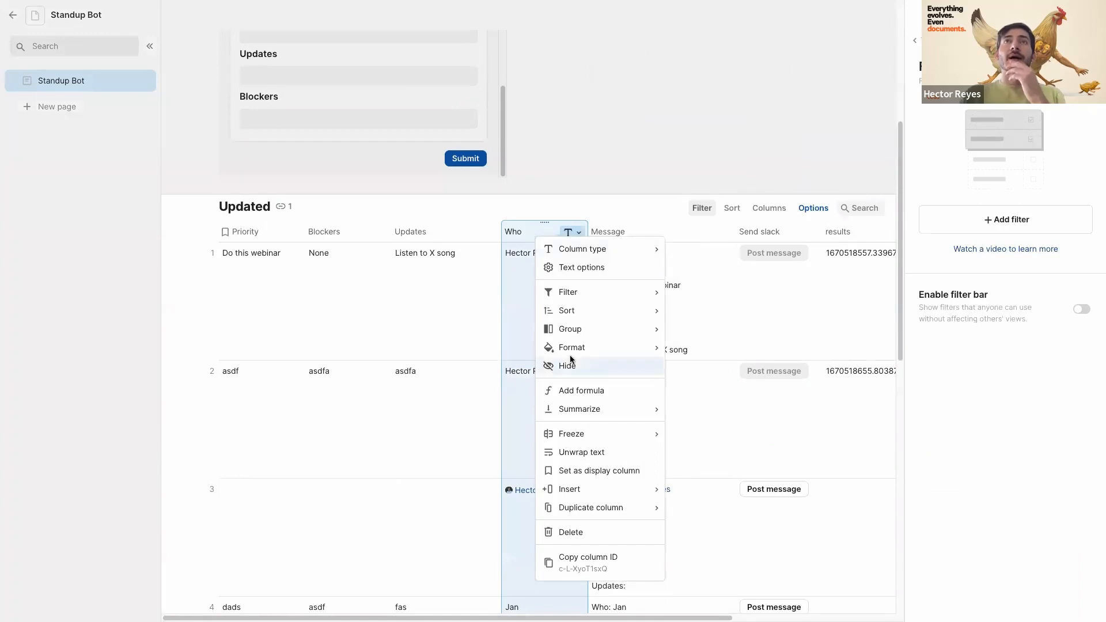
- Insert a 'Slack email' column after Who and enter an email address in row 1
{"action": "mouse_move", "coordinate": [576, 489]}
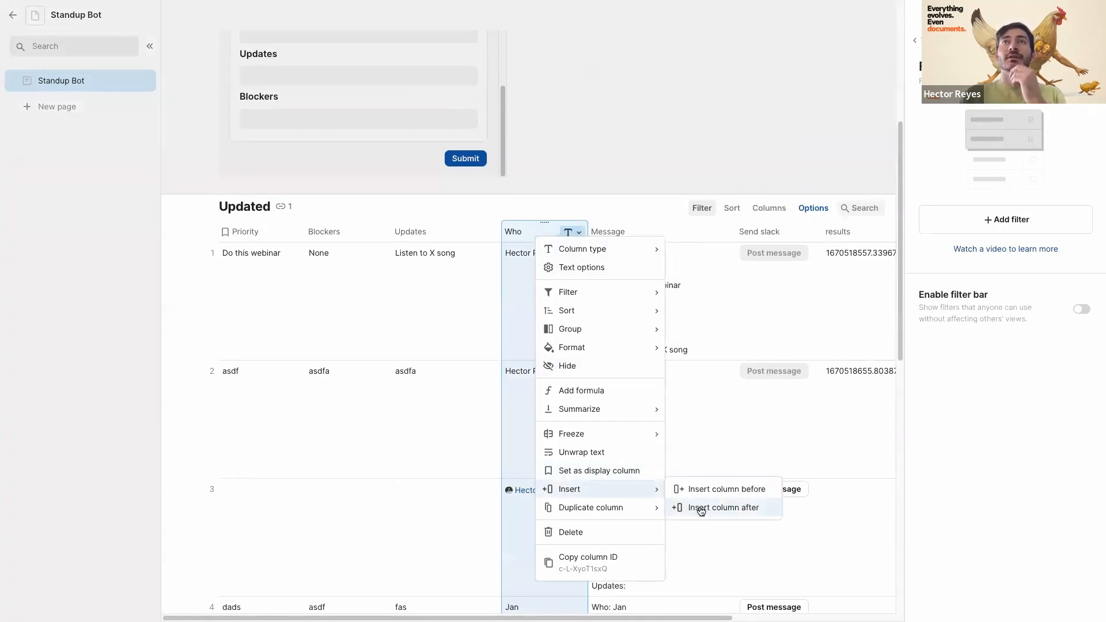
{"action": "left_click", "coordinate": [701, 511]}
{"action": "double_click", "coordinate": [612, 235]}
{"action": "type", "text": "Sk"}
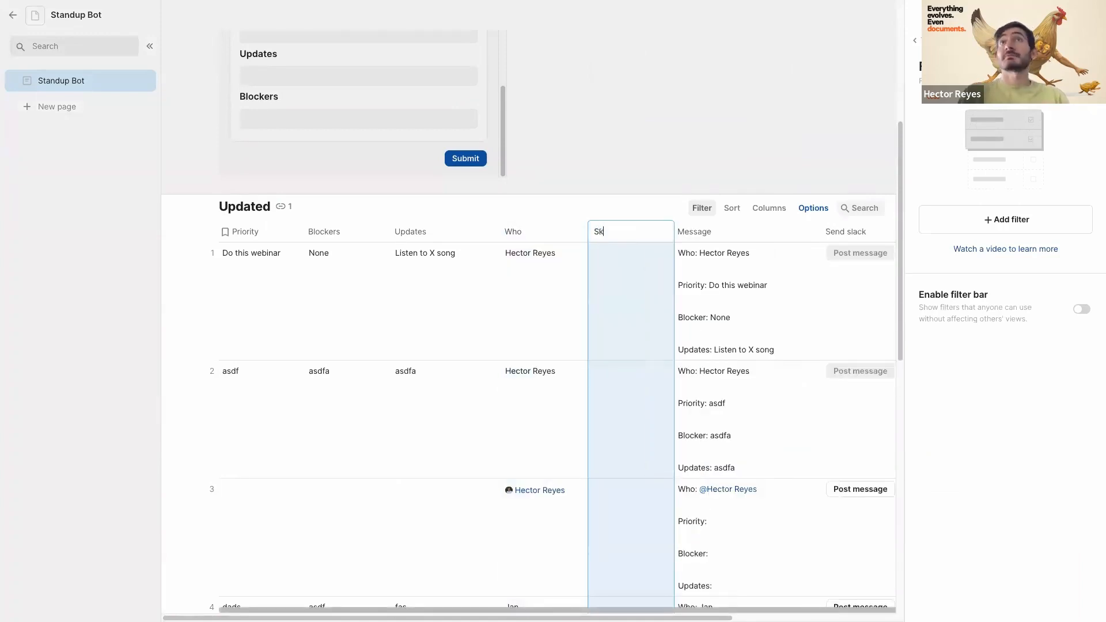
{"action": "type", "text": "ack email"}
{"action": "left_click", "coordinate": [600, 306]}
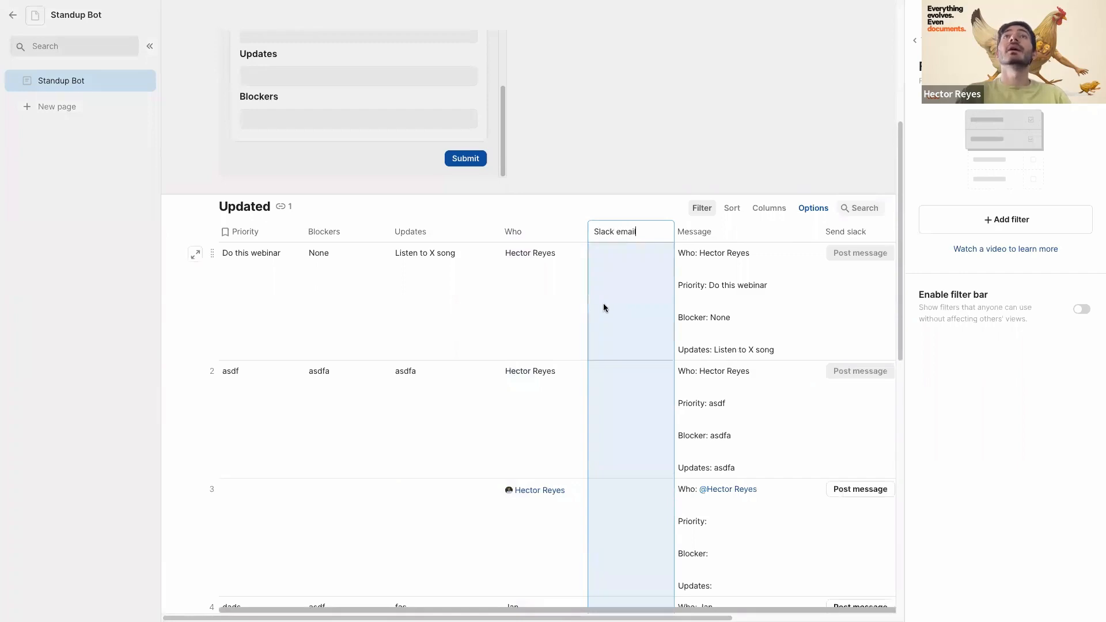
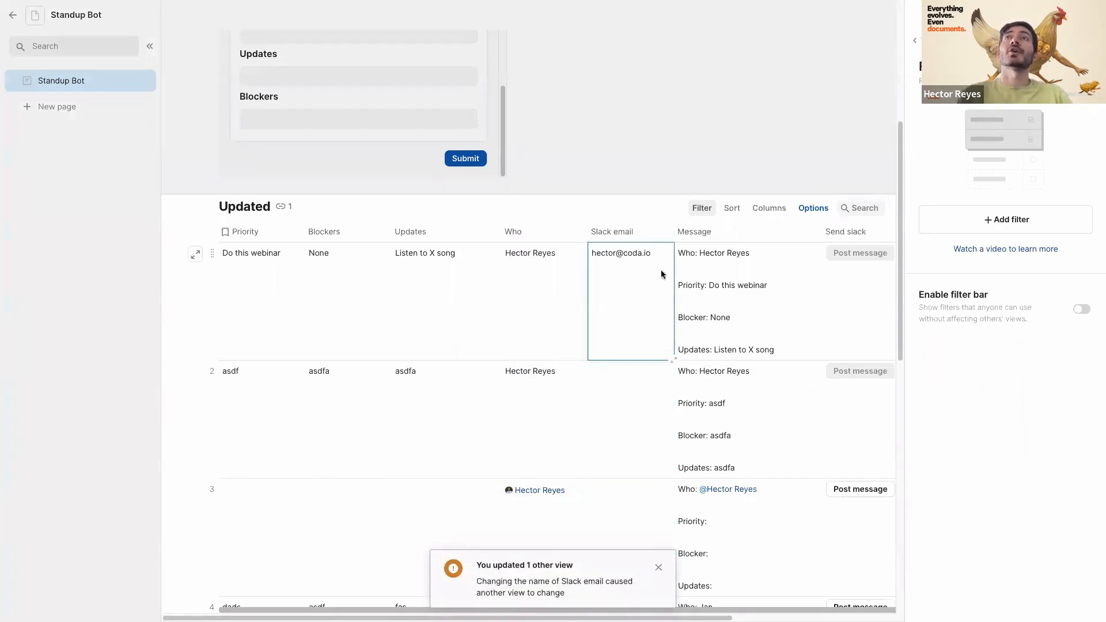
{"action": "left_click", "coordinate": [757, 271]}
{"action": "scroll", "coordinate": [752, 271], "scroll_direction": "right", "scroll_amount": 3}
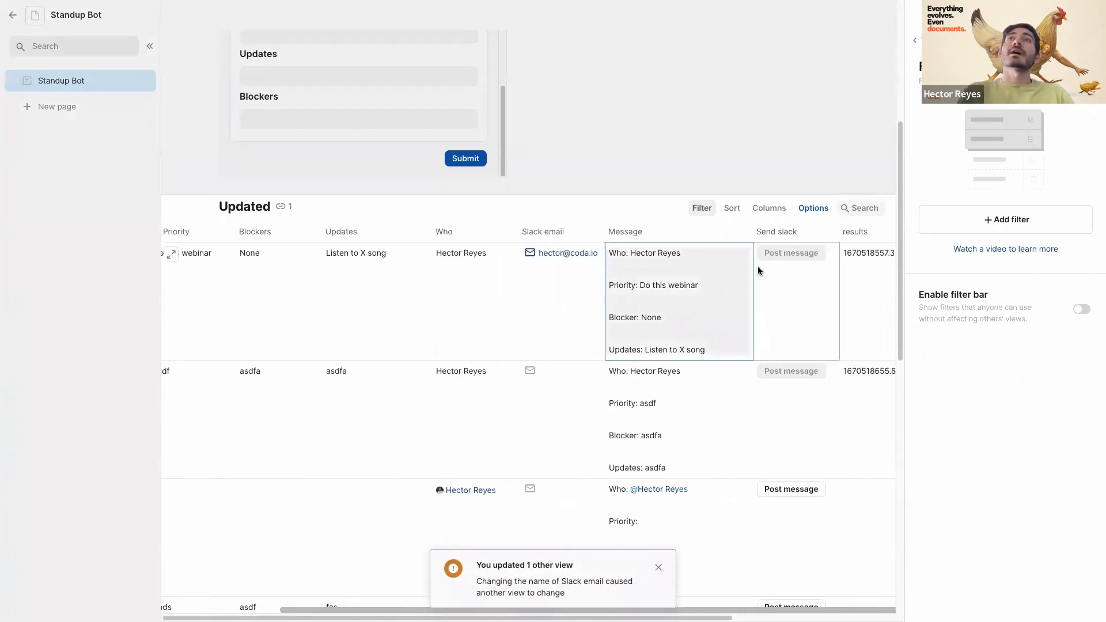
{"action": "left_click", "coordinate": [820, 232]}
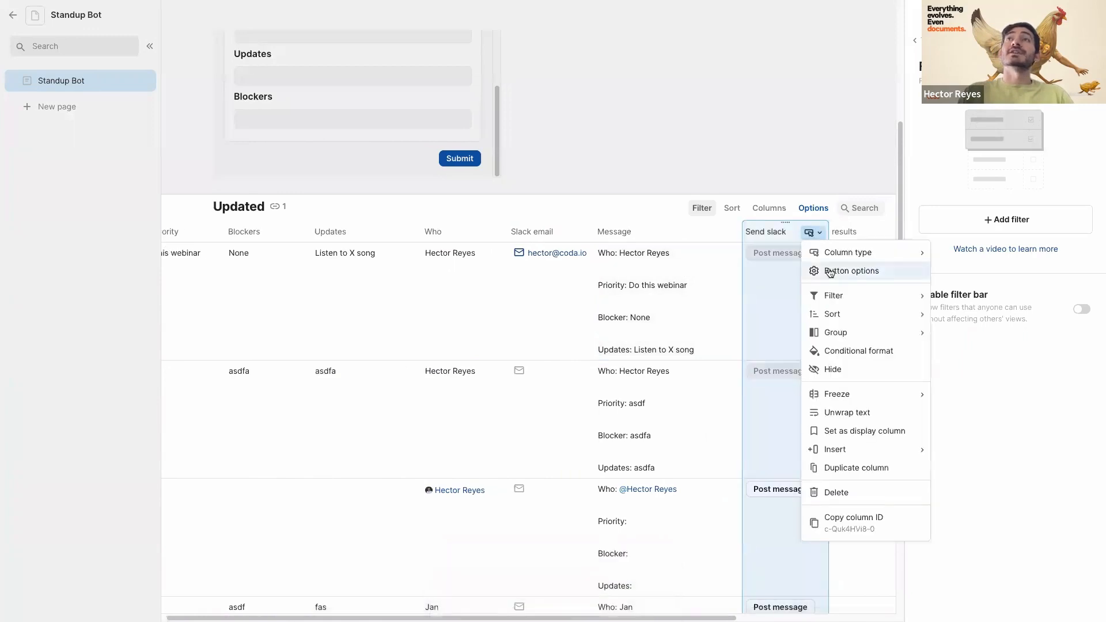
- Set the Send slack button's Channel or Email target to the formula thisRow.[Slack email]
{"action": "left_click", "coordinate": [842, 269]}
{"action": "left_click", "coordinate": [921, 460]}
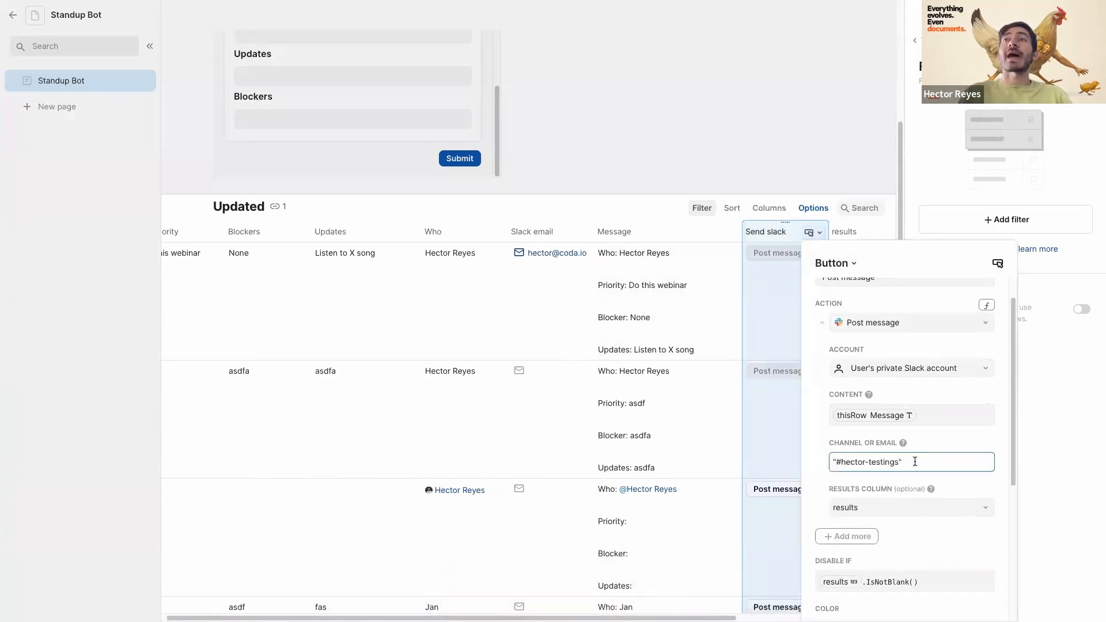
{"action": "scroll", "coordinate": [796, 454], "scroll_direction": "right", "scroll_amount": 3}
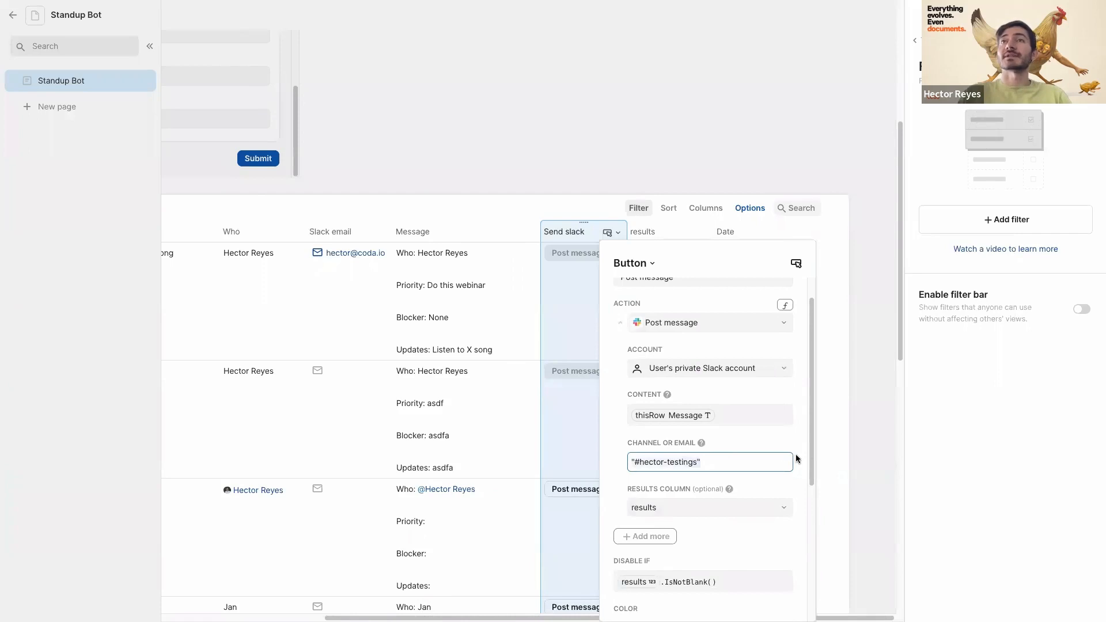
{"action": "left_click", "coordinate": [673, 462]}
{"action": "type", "text": "this"}
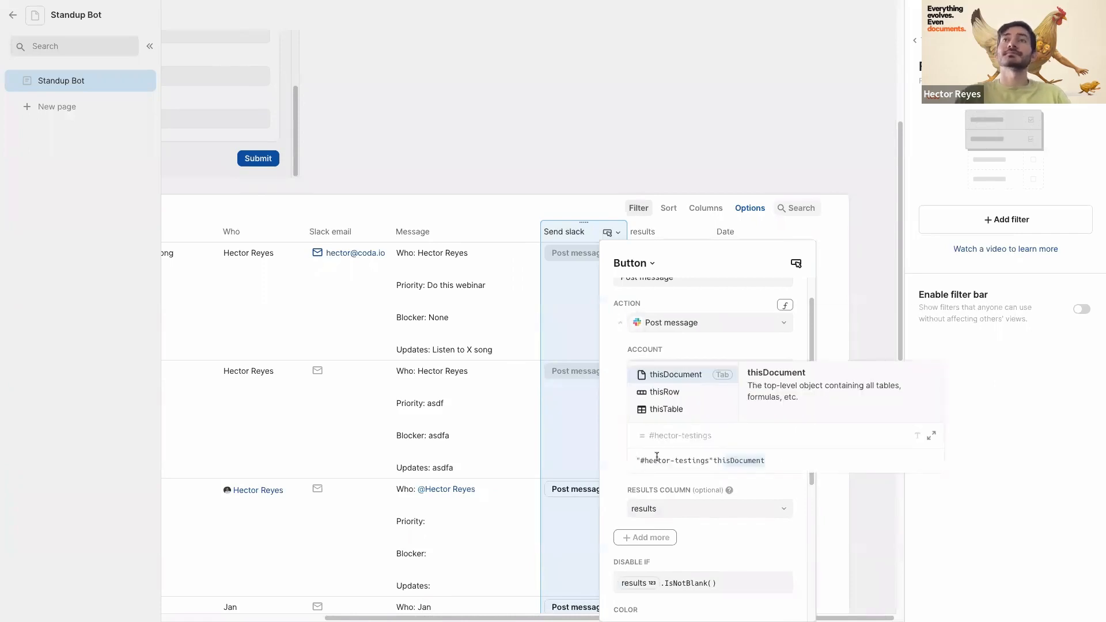
{"action": "key", "text": "BackSpace"}
{"action": "key", "text": "BackSpace"}
{"action": "key", "text": "BackSpace"}
{"action": "key", "text": "BackSpace"}
{"action": "key", "text": "BackSpace"}
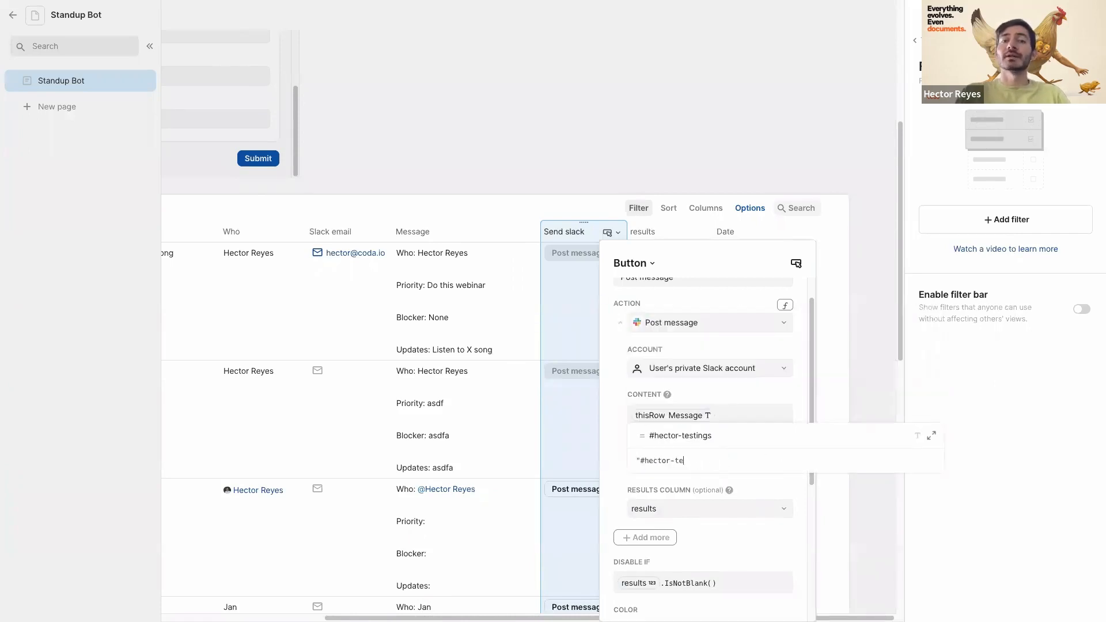
{"action": "key", "text": "BackSpace"}
{"action": "key", "text": "BackSpace"}
{"action": "key", "text": "BackSpace"}
{"action": "key", "text": "BackSpace"}
{"action": "key", "text": "BackSpace"}
{"action": "key", "text": "BackSpace"}
{"action": "key", "text": "BackSpace"}
{"action": "type", "text": "th"}
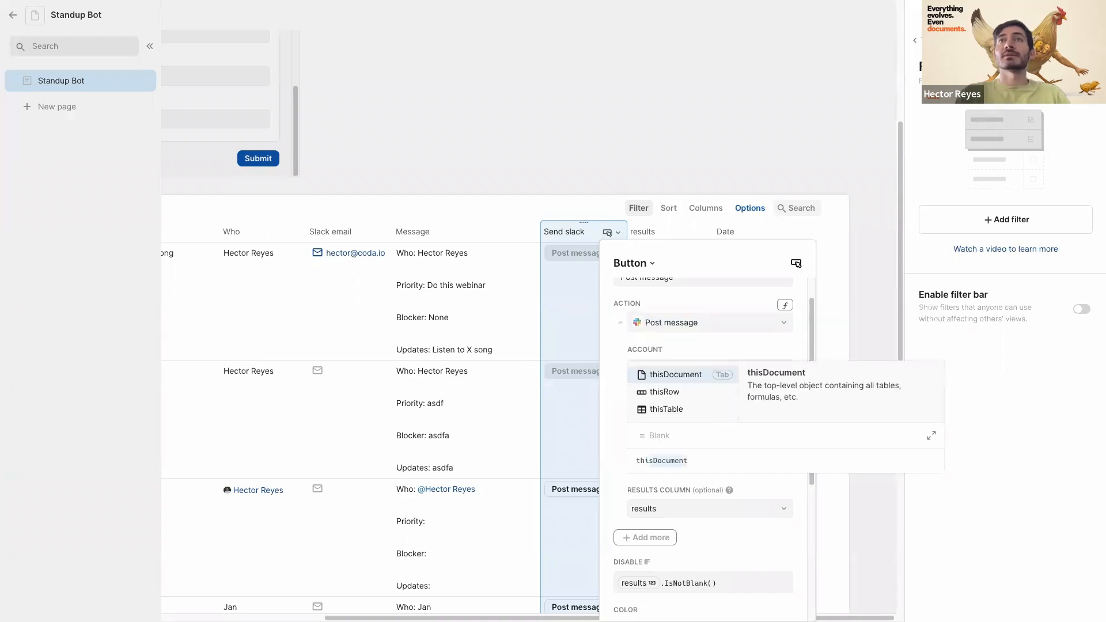
{"action": "key", "text": "Down"}
{"action": "key", "text": "Tab"}
{"action": "type", "text": "."}
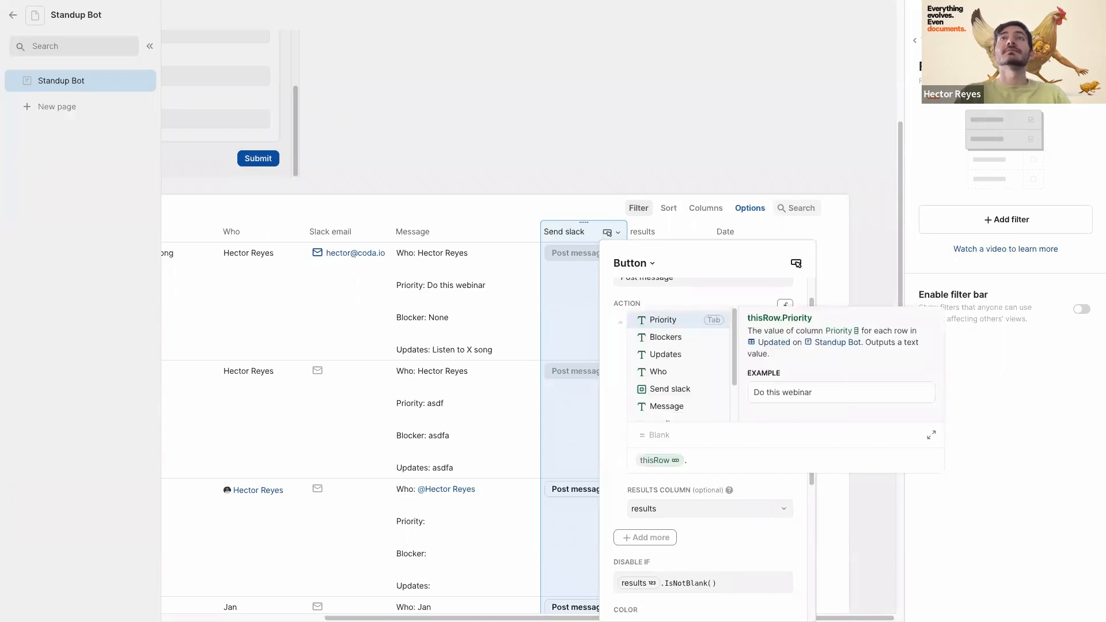
{"action": "type", "text": "slack email"}
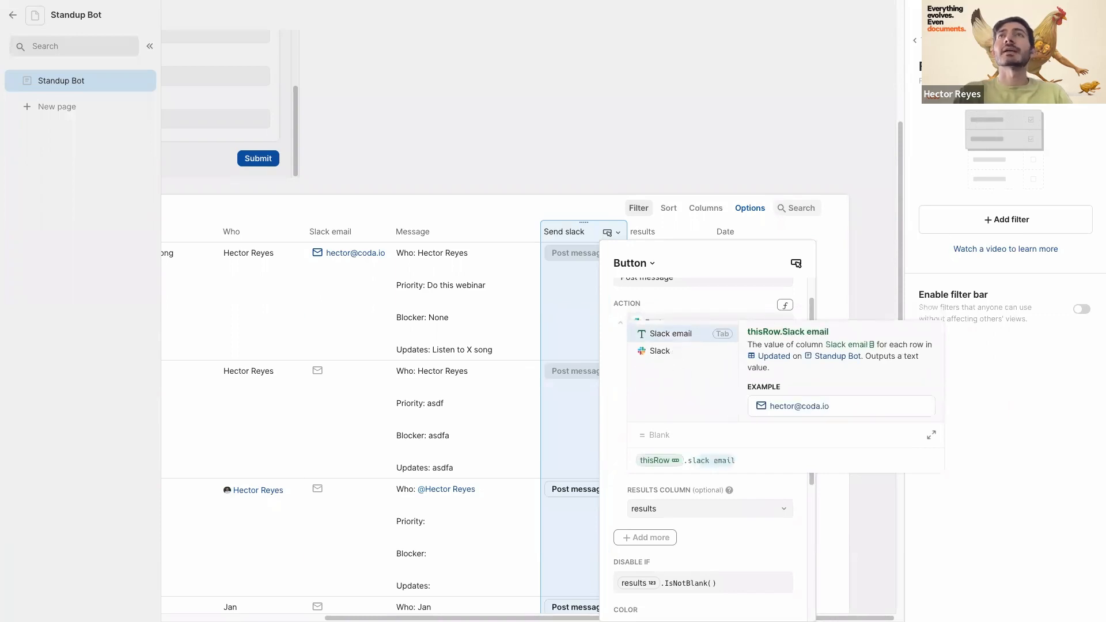
{"action": "key", "text": "Tab"}
{"action": "key", "text": "Return"}
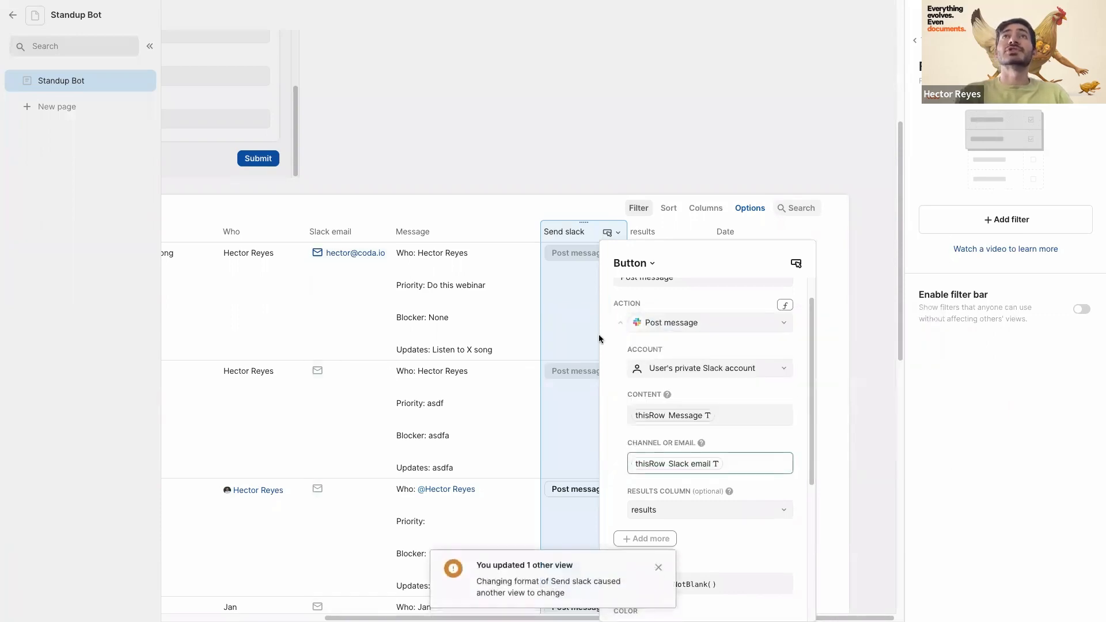
{"action": "left_click", "coordinate": [758, 281]}
- Clear row 1's old results value so its Send slack button re-enables
{"action": "left_click", "coordinate": [686, 289]}
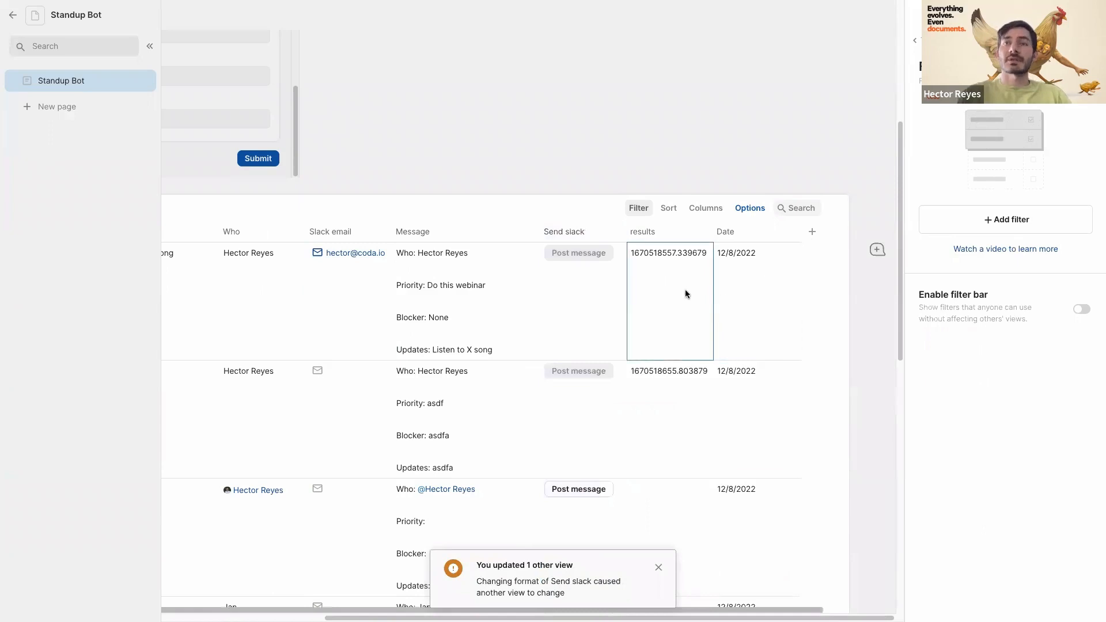
{"action": "key", "text": "Delete"}
{"action": "left_click", "coordinate": [544, 299]}
{"action": "left_click", "coordinate": [369, 297]}
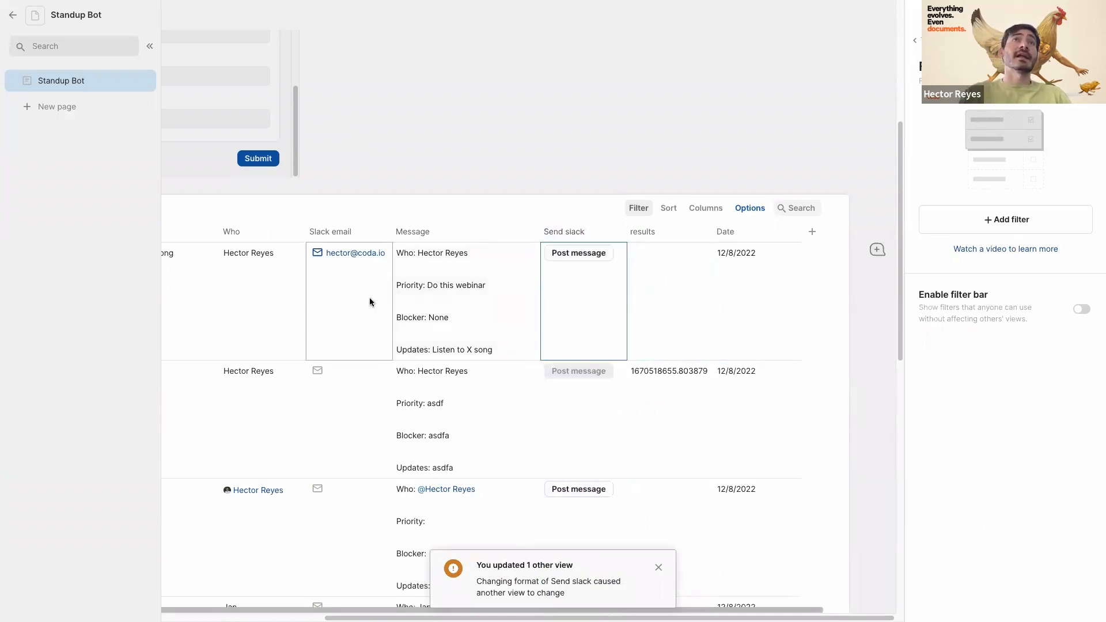
- Enter a Slack email address for row 2, then post row 1's standup message
{"action": "left_click", "coordinate": [351, 397]}
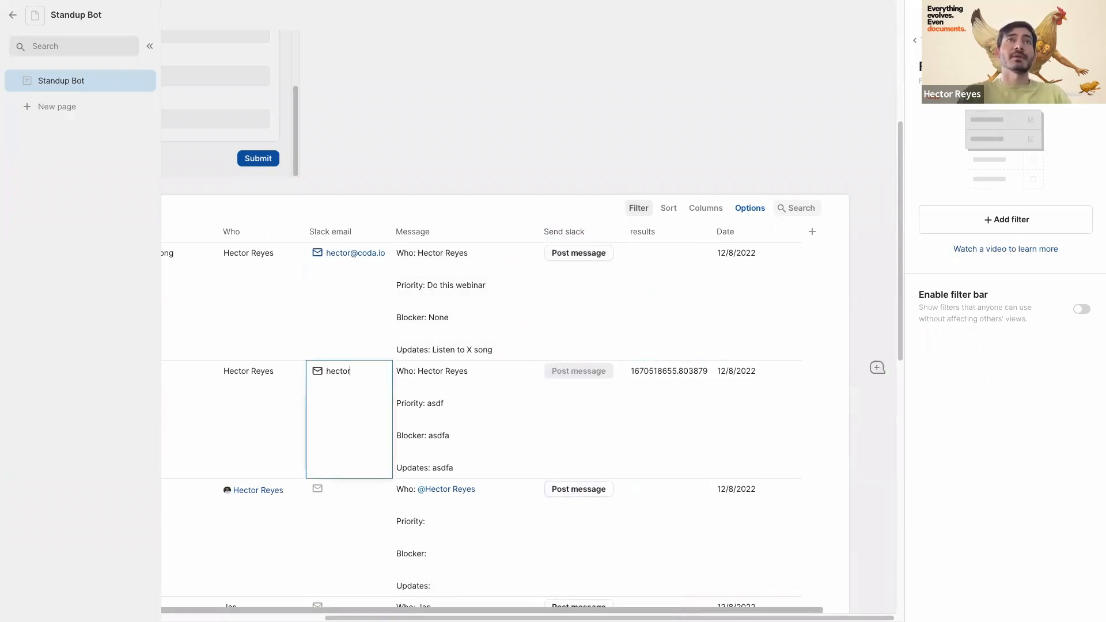
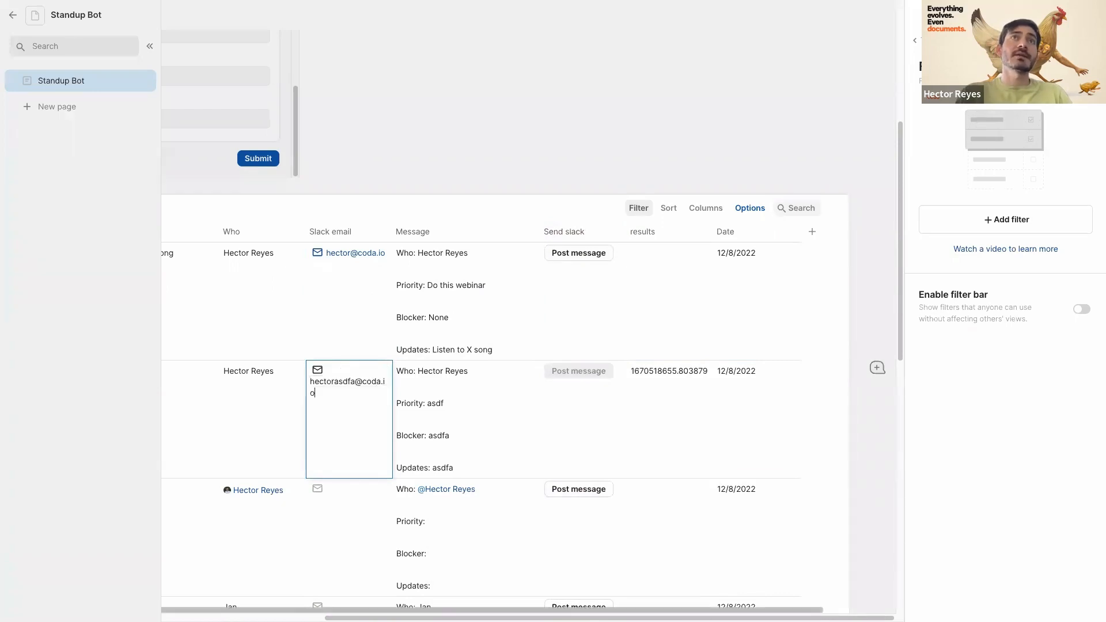
{"action": "left_click", "coordinate": [348, 312]}
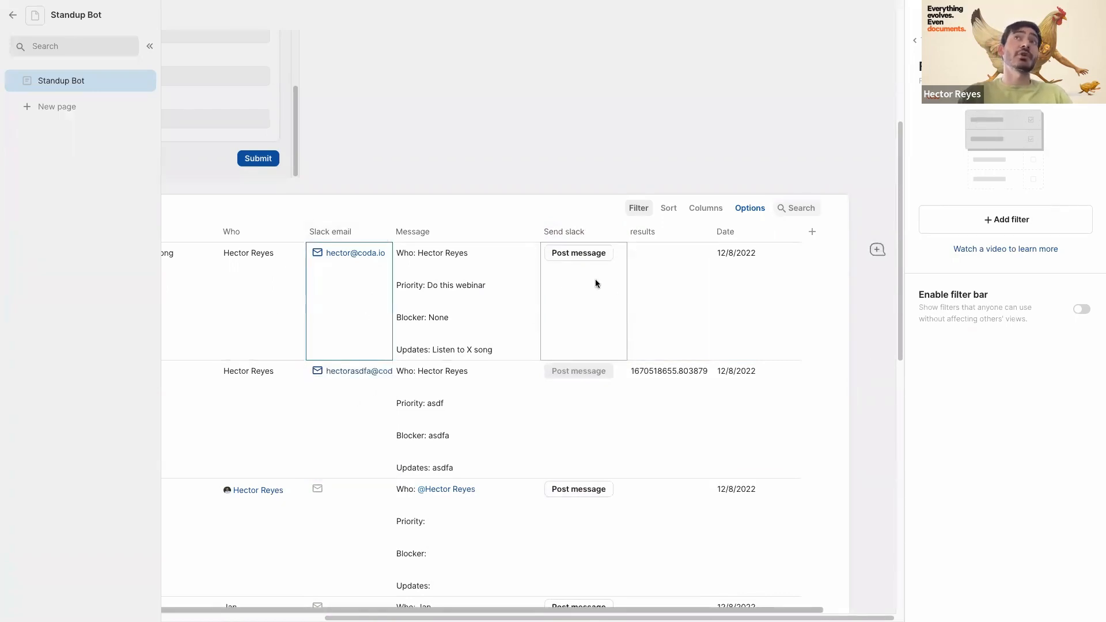
{"action": "left_click", "coordinate": [587, 264]}
{"action": "left_click", "coordinate": [577, 257]}
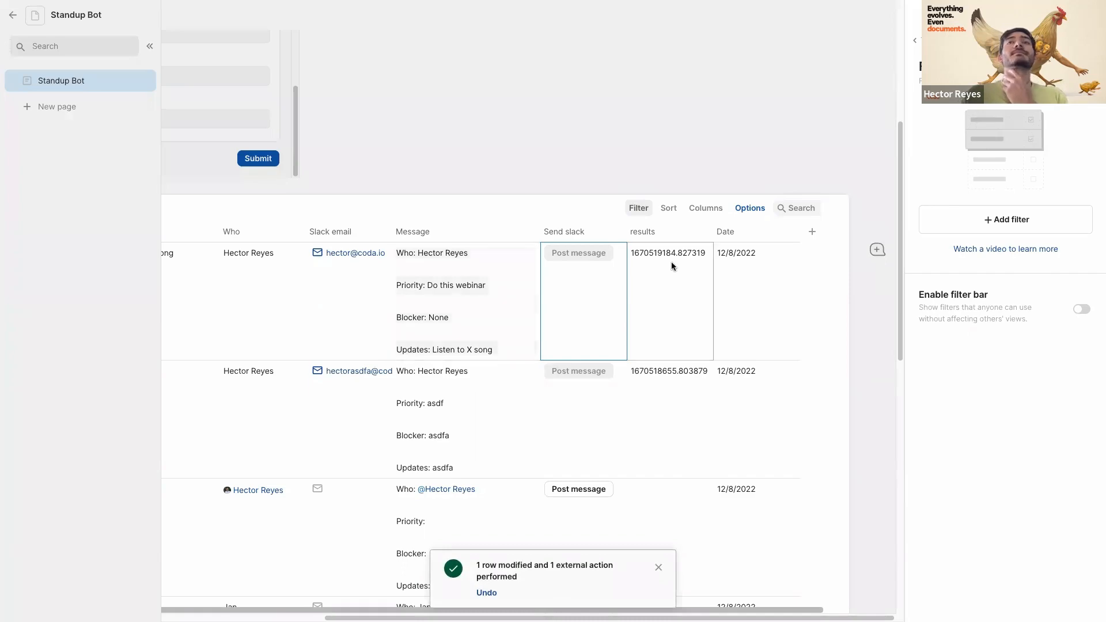
- Search Slack for your own name and open your direct messages to view the standup post
{"action": "mouse_move", "coordinate": [3, 69]}
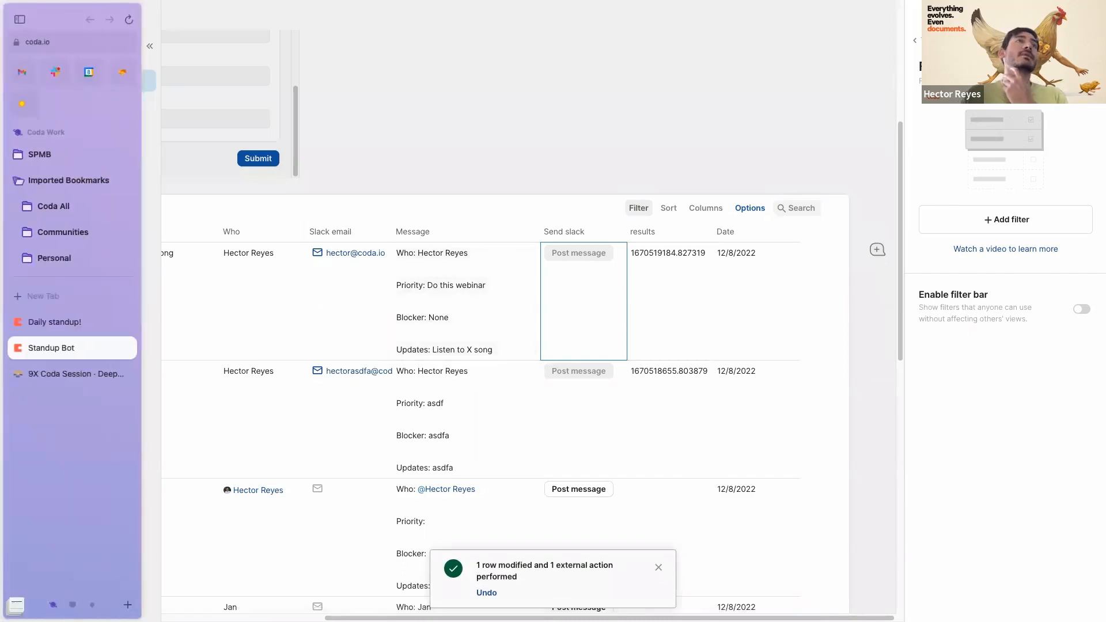
{"action": "left_click", "coordinate": [57, 73]}
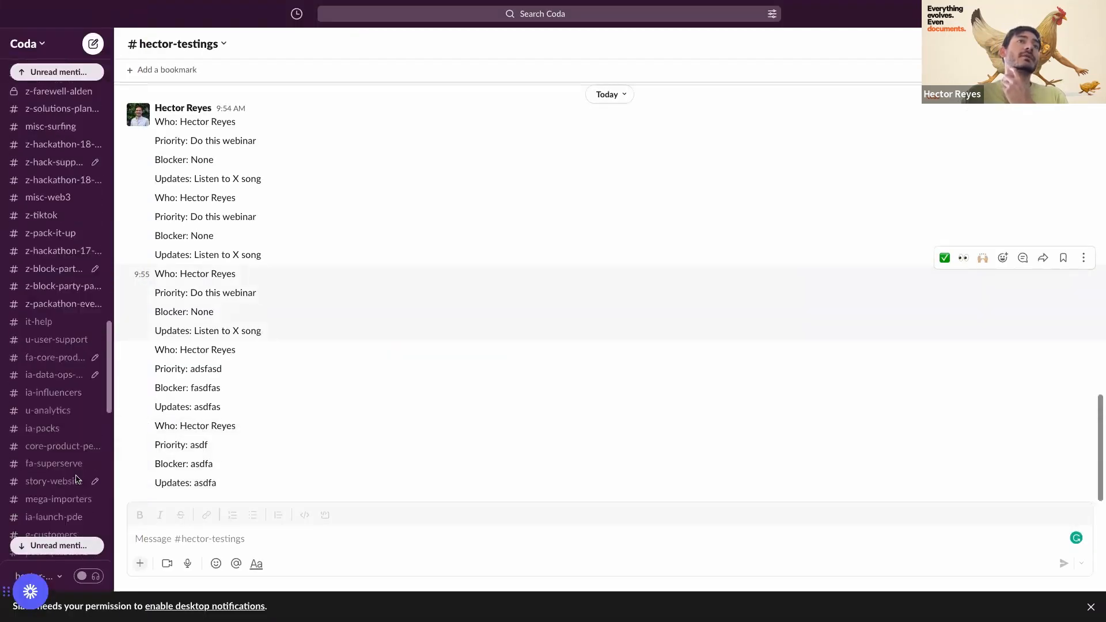
{"action": "scroll", "coordinate": [77, 480], "scroll_direction": "down", "scroll_amount": 5}
{"action": "scroll", "coordinate": [77, 403], "scroll_direction": "up", "scroll_amount": 20}
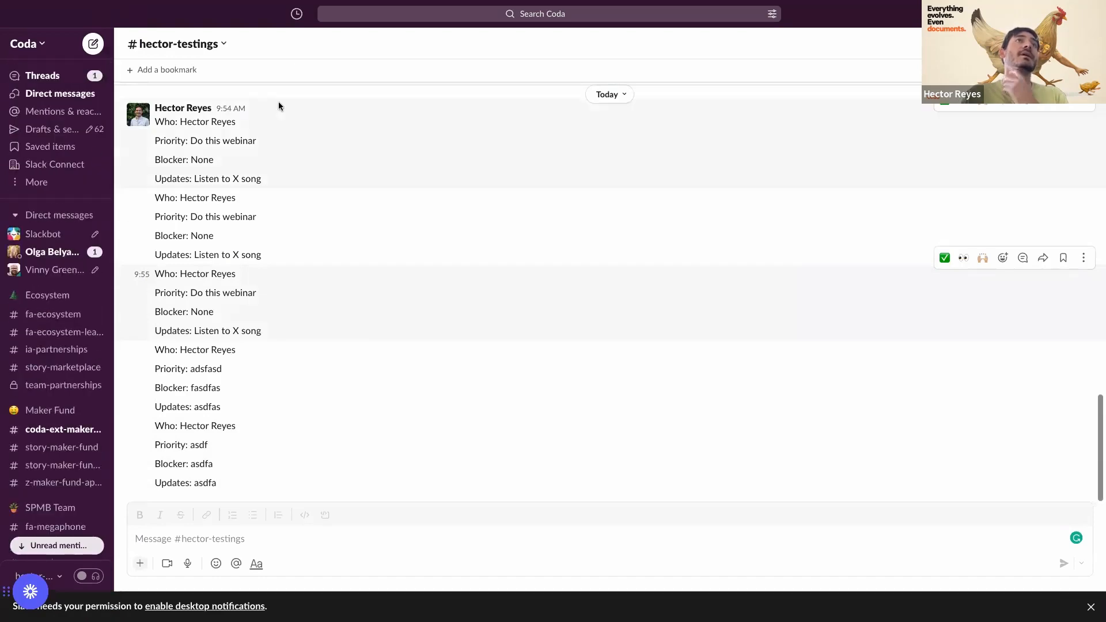
{"action": "left_click", "coordinate": [544, 14]}
{"action": "type", "text": "hect"}
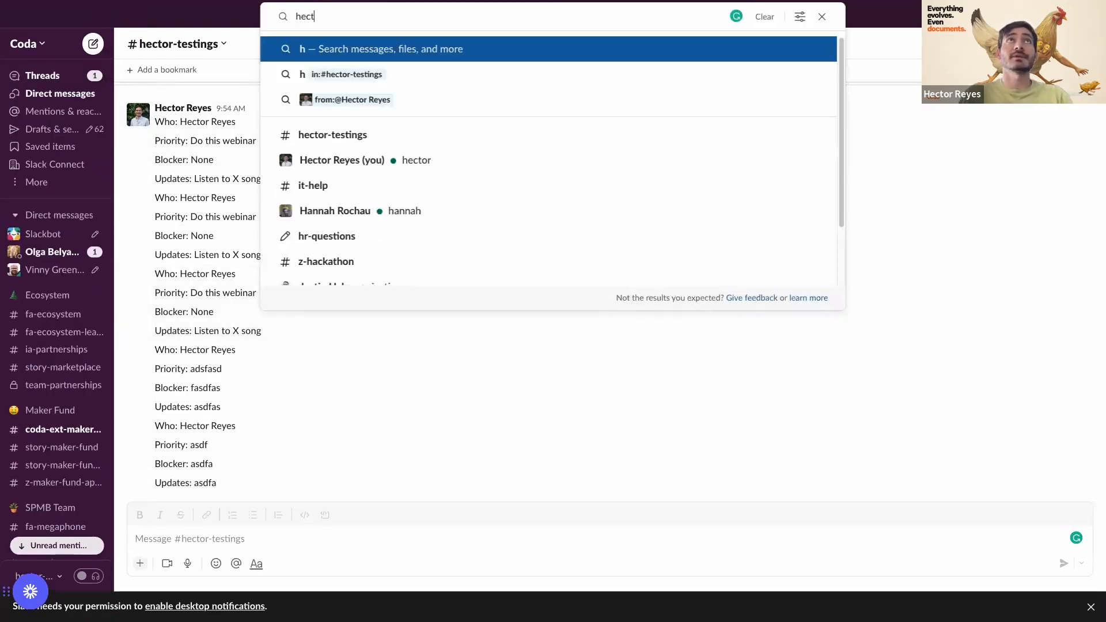
{"action": "key", "text": "Return"}
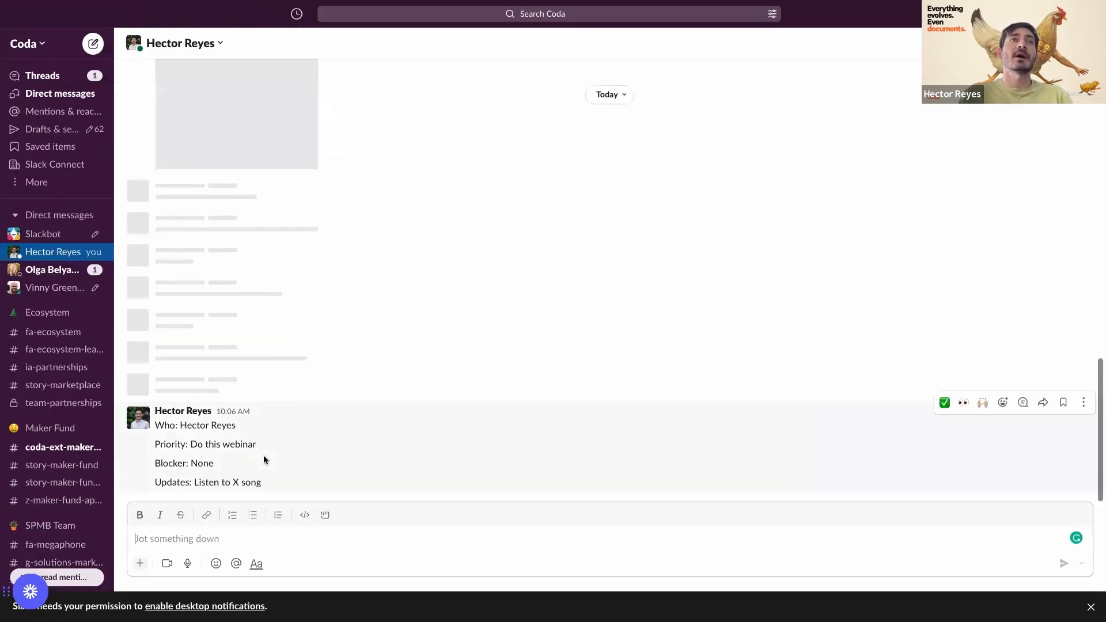
{"action": "left_click", "coordinate": [191, 429]}
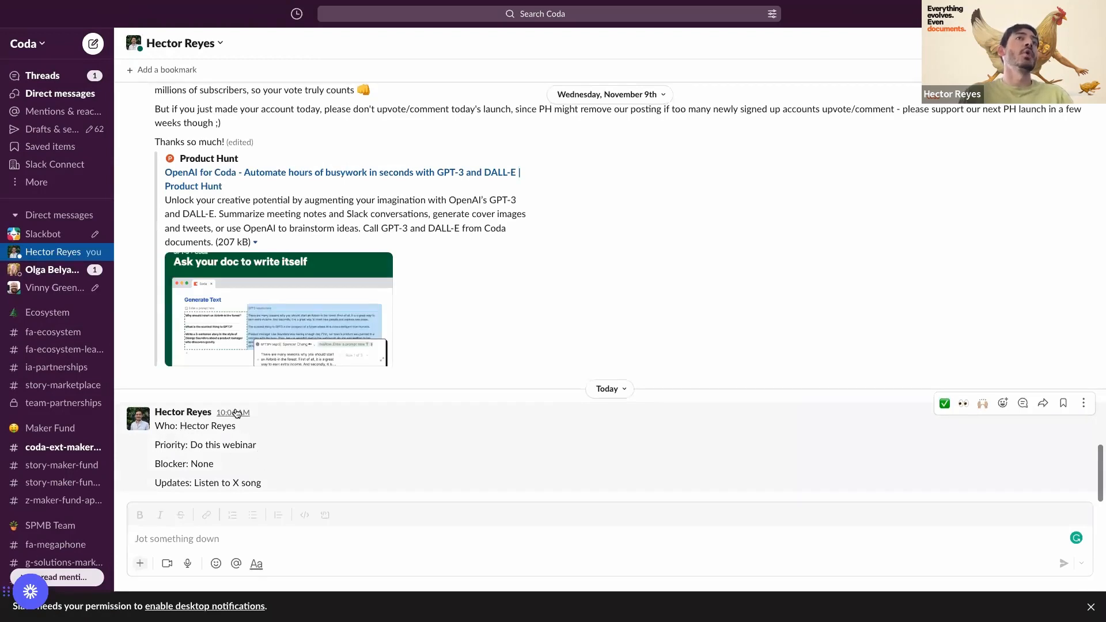
- Go back to the Standup Bot doc via the Daily standup! tab and close the filter panel
{"action": "mouse_move", "coordinate": [5, 293]}
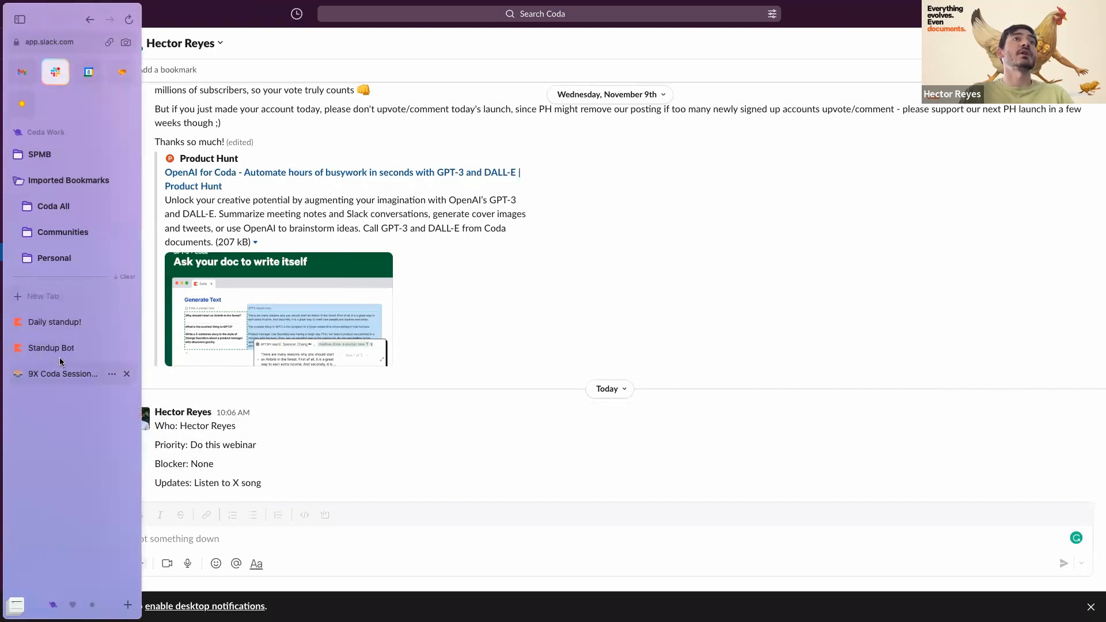
{"action": "left_click", "coordinate": [56, 324]}
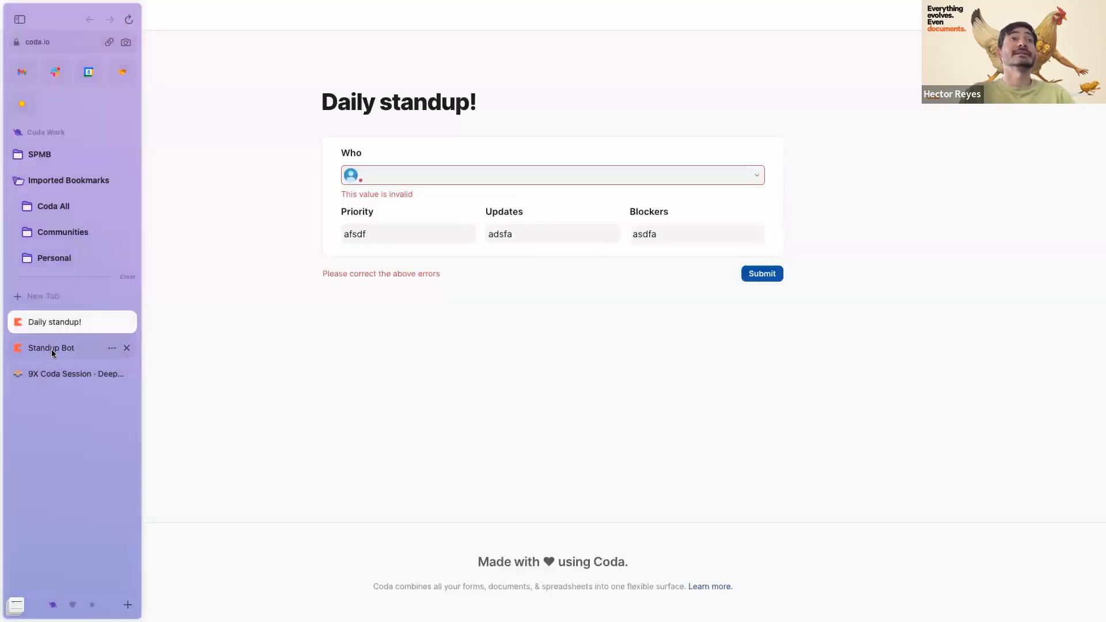
{"action": "left_click", "coordinate": [51, 349]}
{"action": "scroll", "coordinate": [516, 390], "scroll_direction": "down", "scroll_amount": 1}
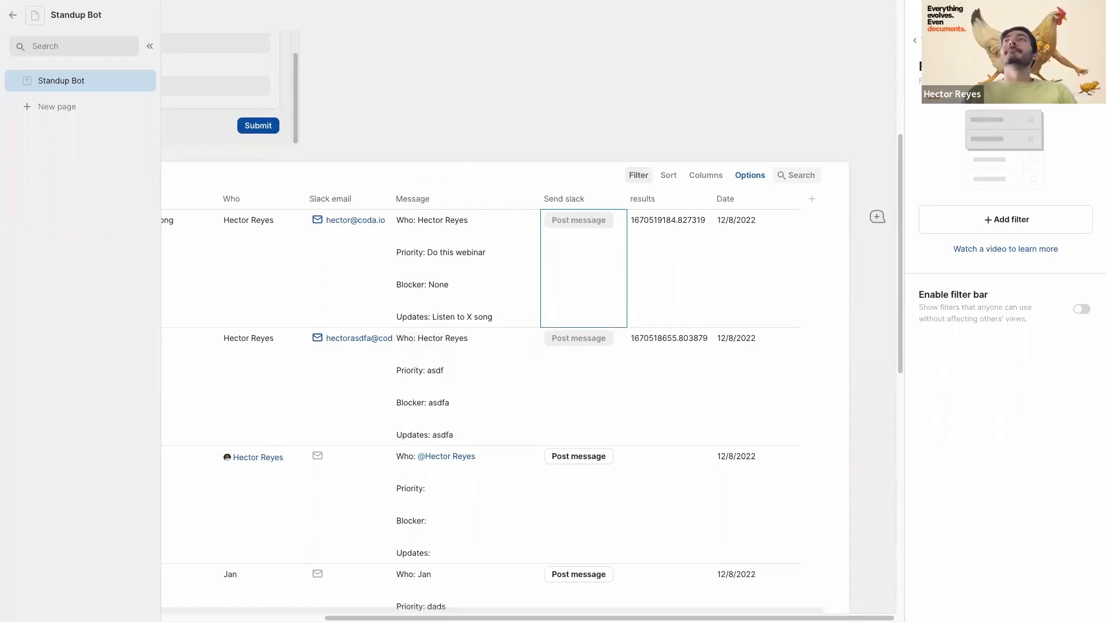
{"action": "left_click", "coordinate": [649, 247]}
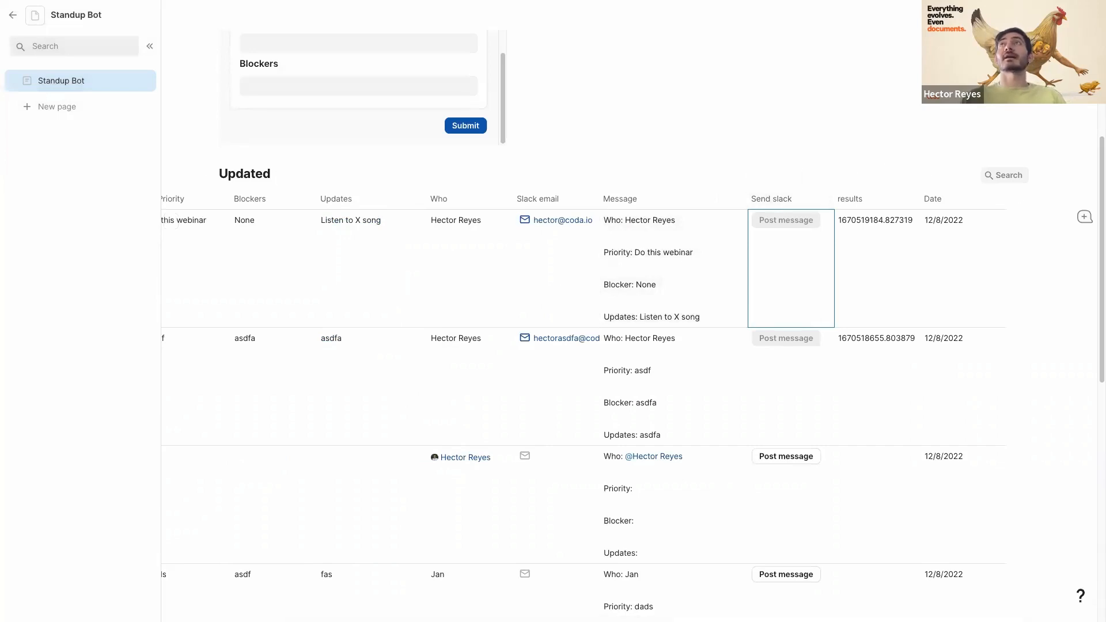
- Search the Packs panel for 'gmail' and view, then close, the Gmail pack details
{"action": "left_click", "coordinate": [1065, 15]}
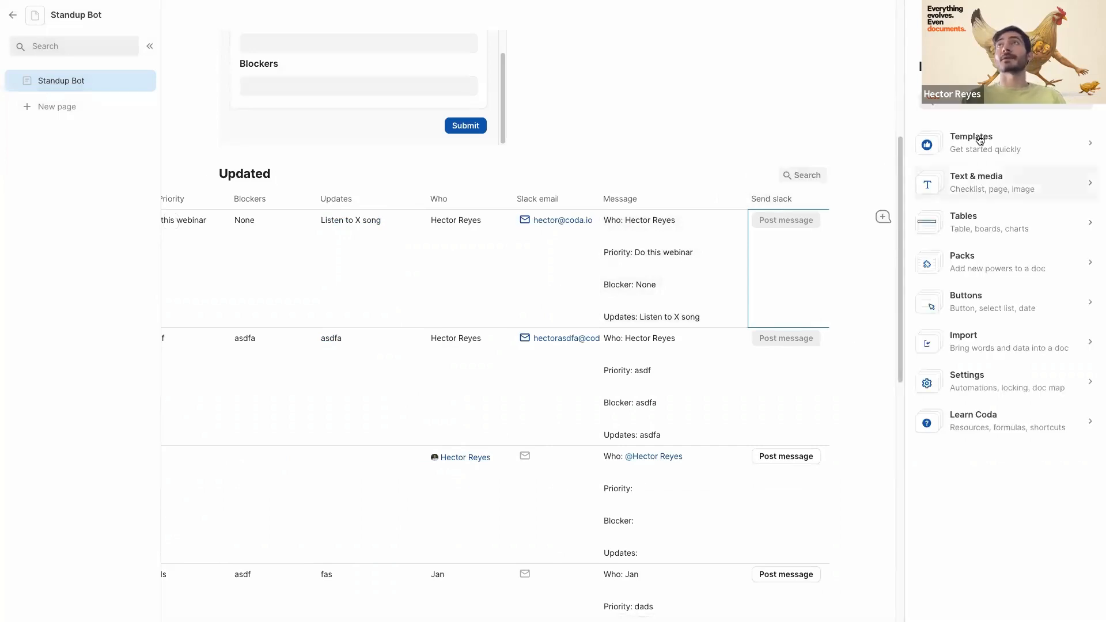
{"action": "left_click", "coordinate": [991, 272]}
{"action": "left_click", "coordinate": [968, 112]}
{"action": "type", "text": "gmail"}
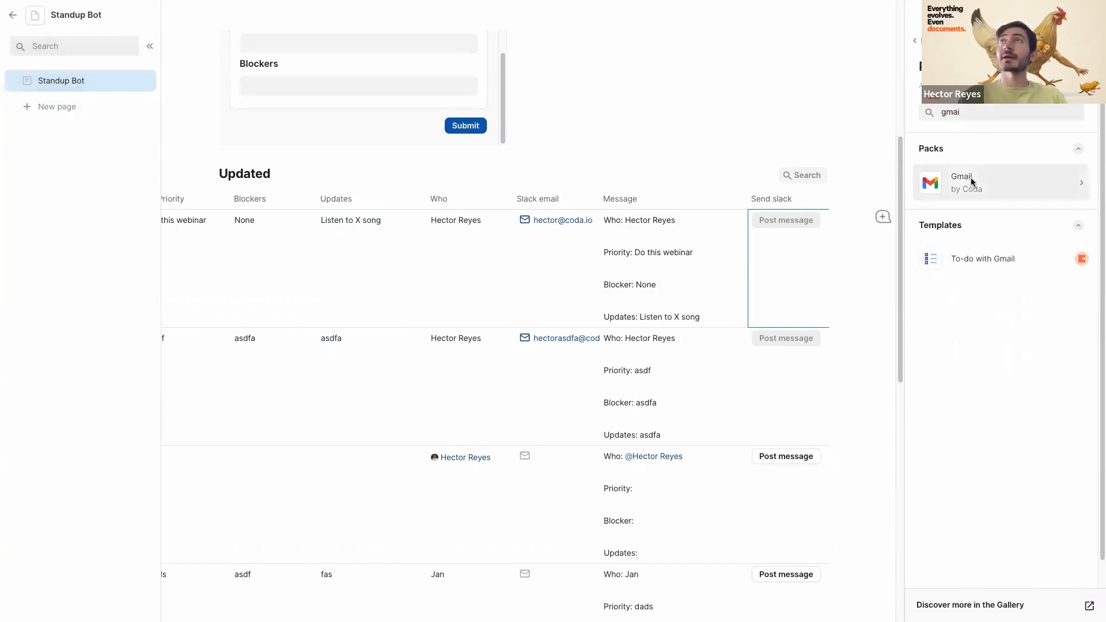
{"action": "left_click", "coordinate": [970, 178]}
{"action": "scroll", "coordinate": [809, 263], "scroll_direction": "down", "scroll_amount": 2}
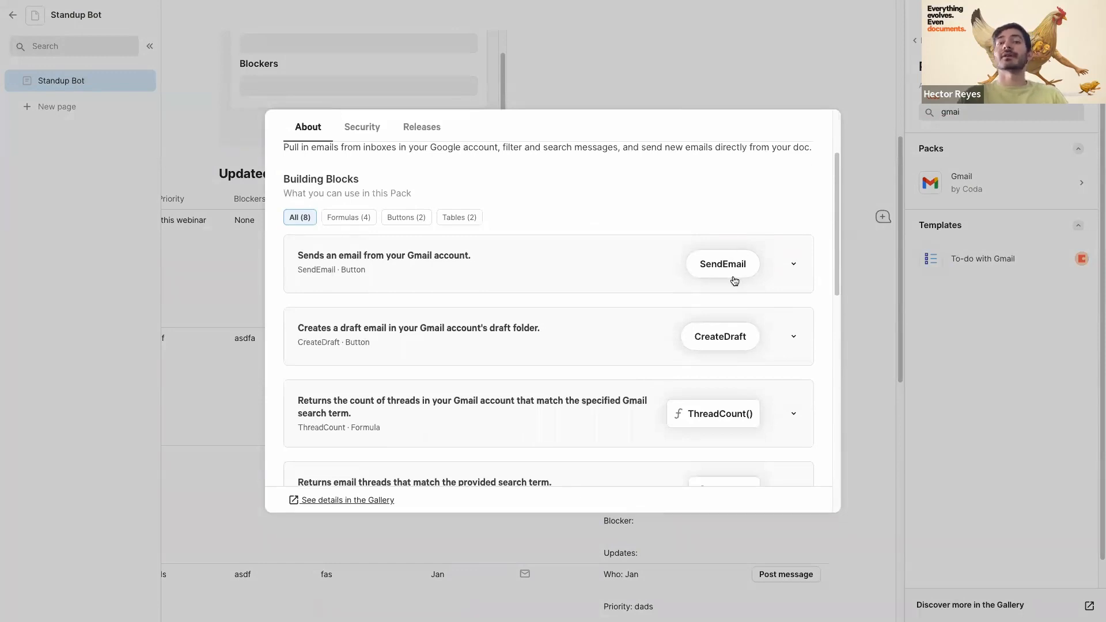
{"action": "left_click", "coordinate": [860, 137]}
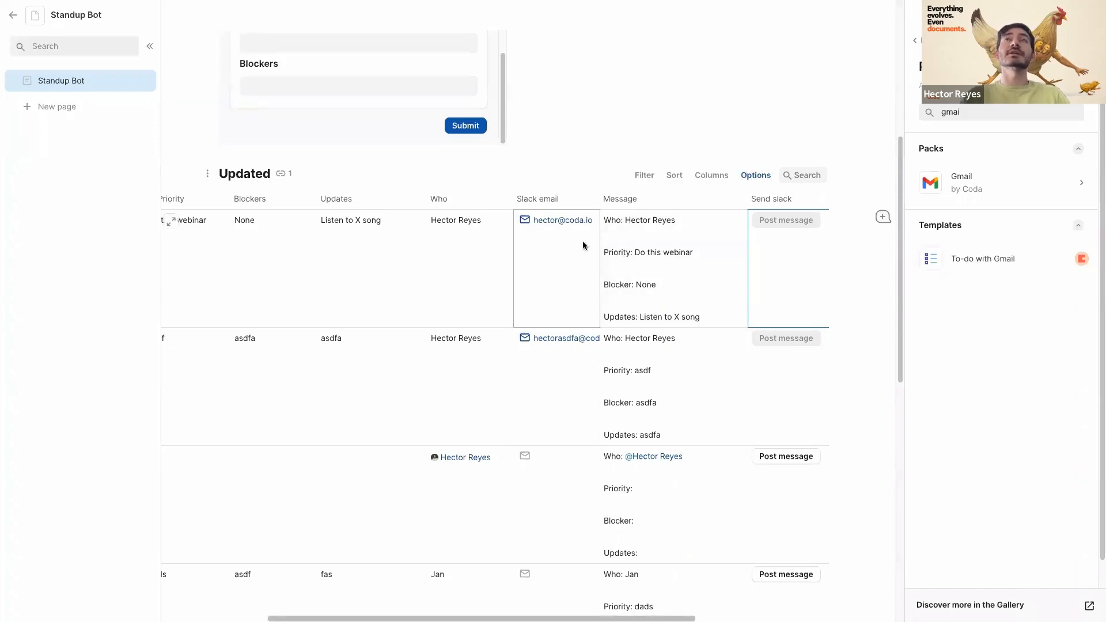
- Widen the Slack email column and close the Packs side panel
{"action": "left_click_drag", "start_coordinate": [602, 199], "coordinate": [634, 198]}
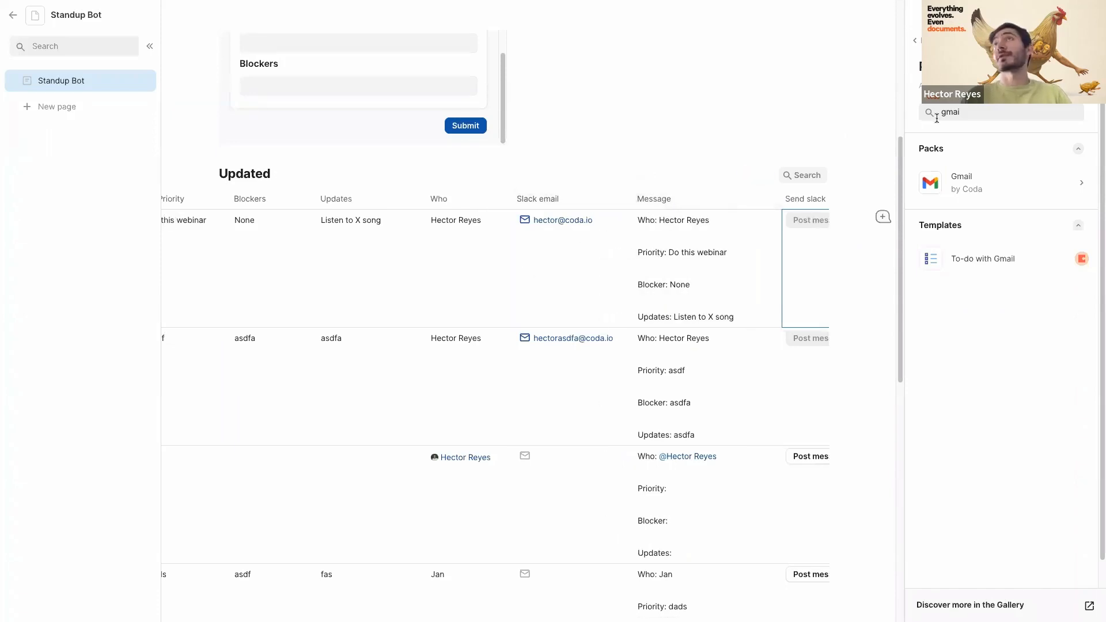
{"action": "left_click", "coordinate": [1082, 40]}
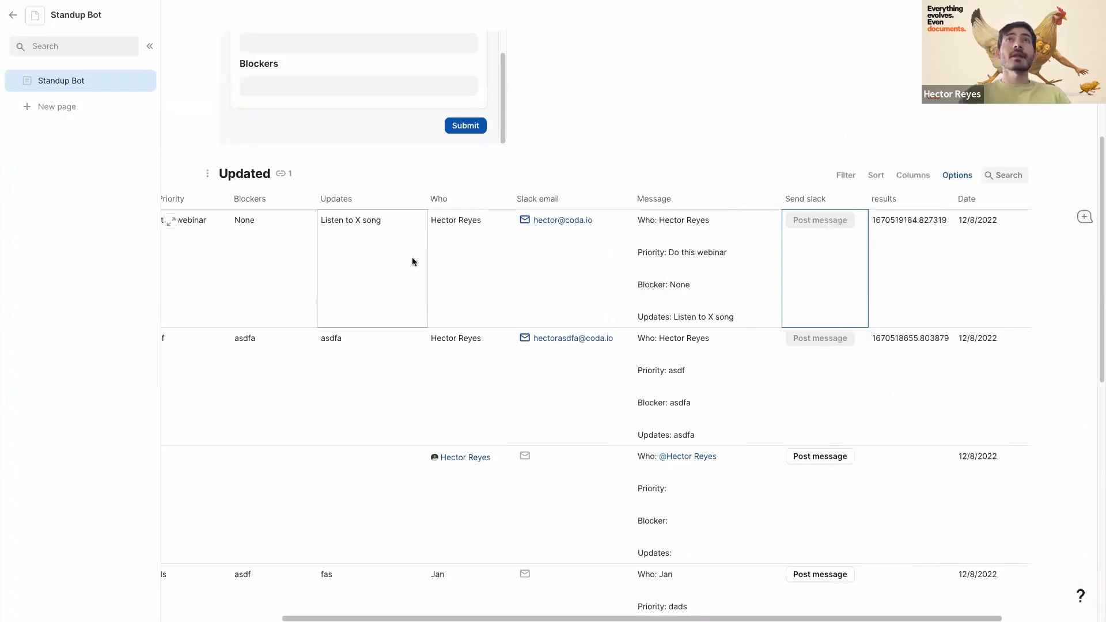
{"action": "scroll", "coordinate": [412, 262], "scroll_direction": "left", "scroll_amount": 1}
{"action": "scroll", "coordinate": [289, 266], "scroll_direction": "left", "scroll_amount": 1}
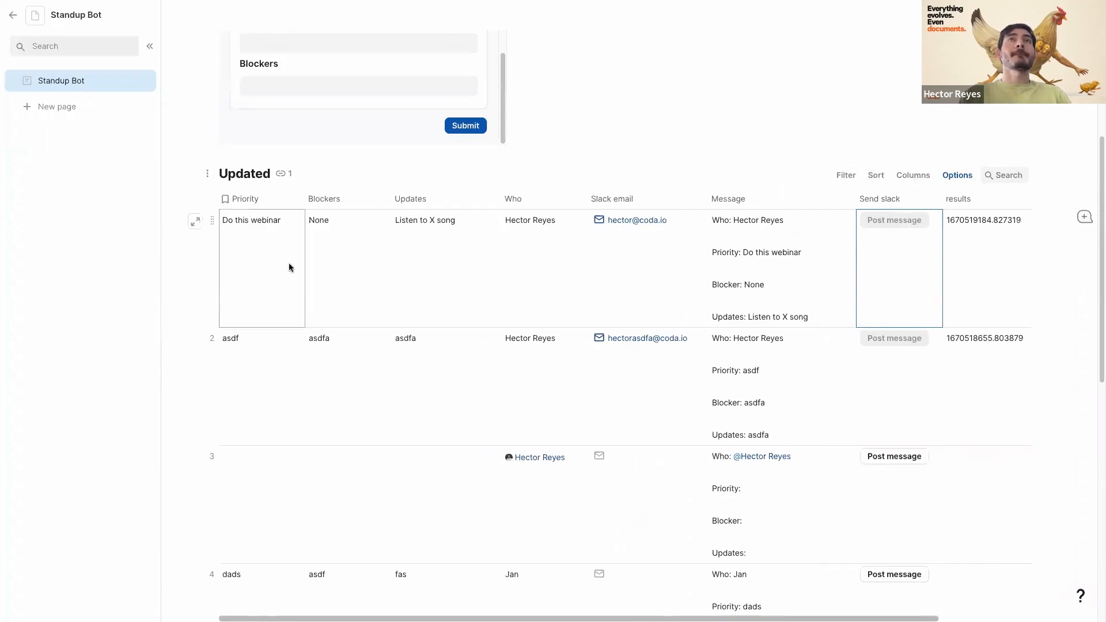
{"action": "scroll", "coordinate": [290, 266], "scroll_direction": "up", "scroll_amount": 1}
{"action": "scroll", "coordinate": [288, 266], "scroll_direction": "up", "scroll_amount": 5}
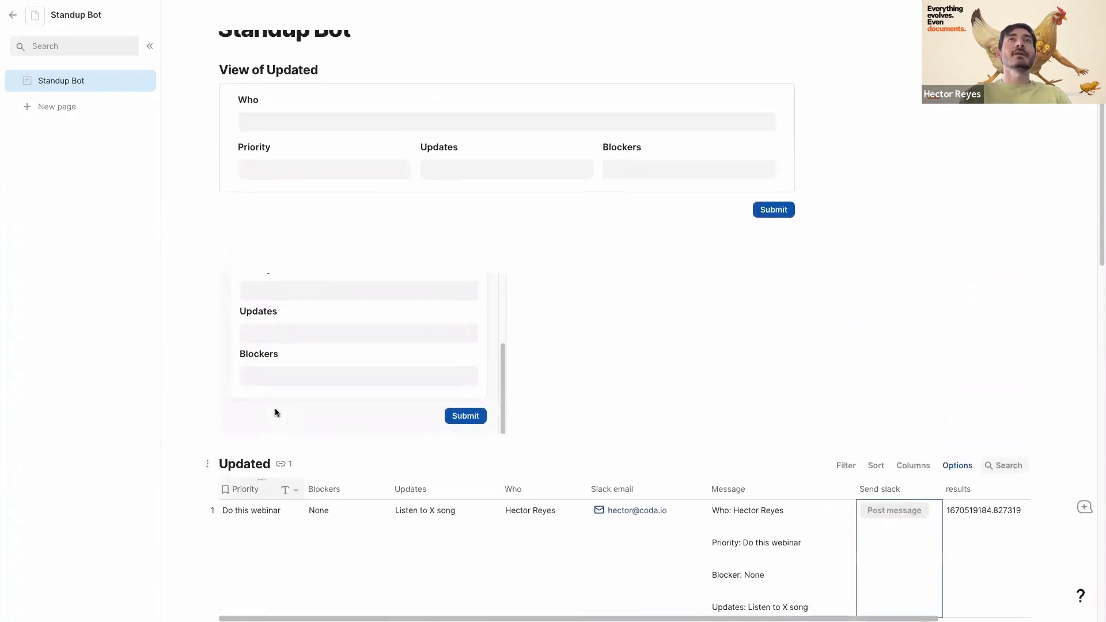
{"action": "mouse_move", "coordinate": [2, 139]}
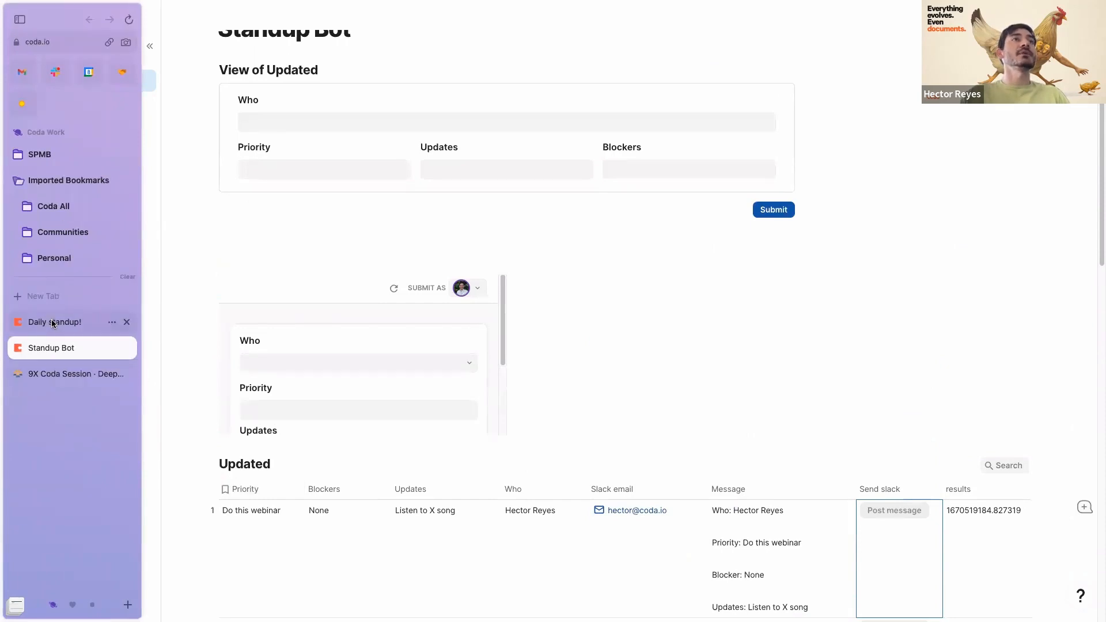
- Switch to the 9X Coda Session tab and go back to its Daily Standup Bot page, confirming Leave site
{"action": "left_click", "coordinate": [58, 374]}
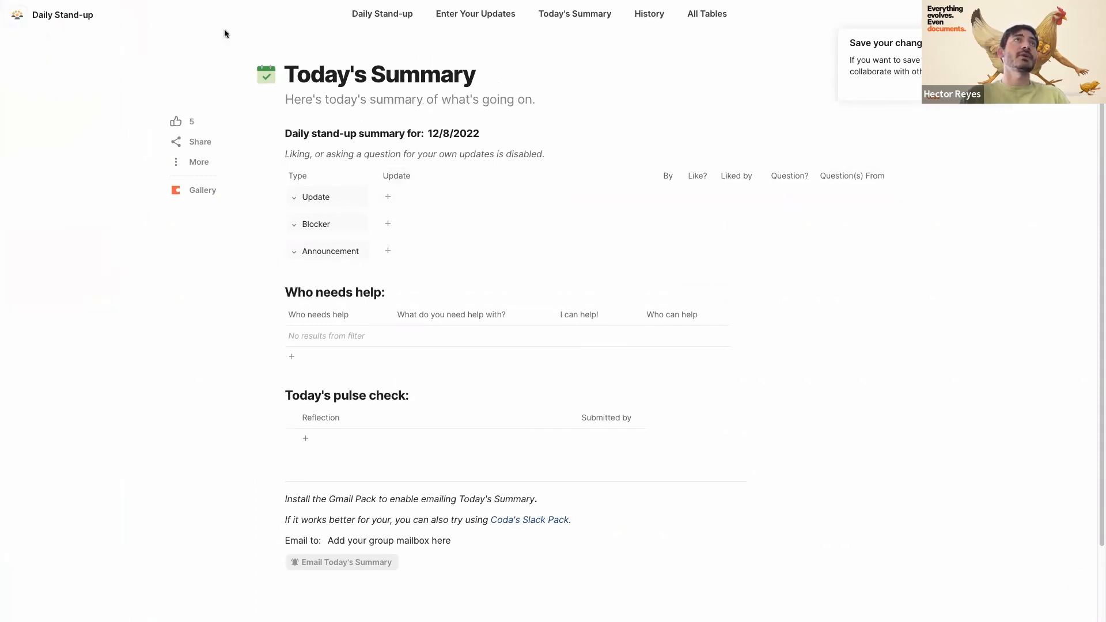
{"action": "mouse_move", "coordinate": [3, 60]}
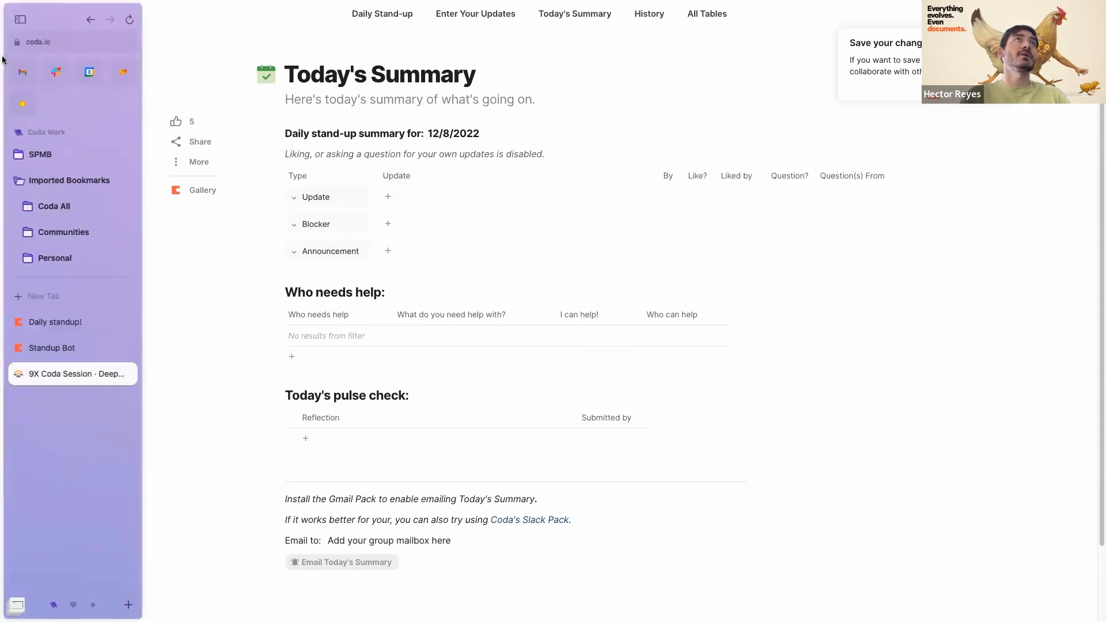
{"action": "left_click", "coordinate": [89, 20]}
{"action": "left_click", "coordinate": [89, 20]}
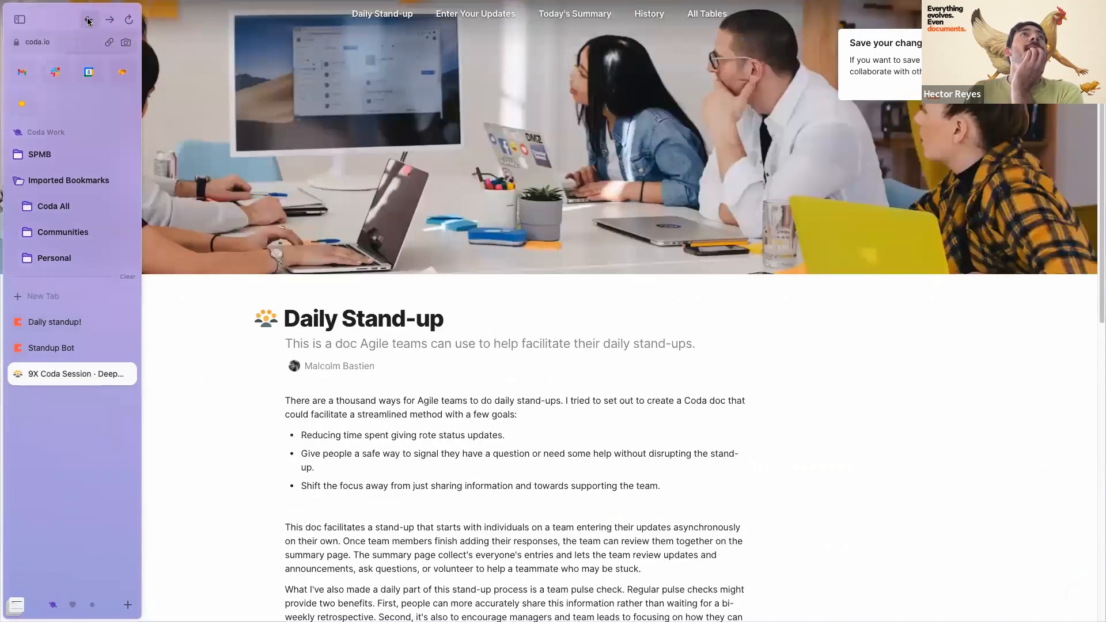
{"action": "left_click", "coordinate": [89, 21]}
{"action": "left_click", "coordinate": [580, 352]}
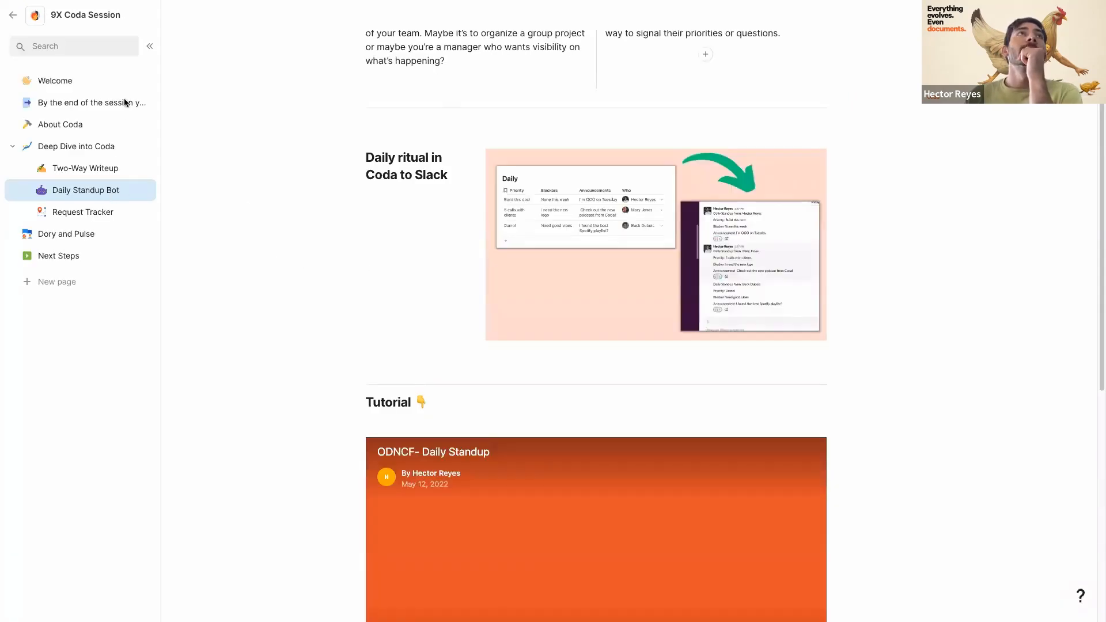
- Open the Request Tracker page and scroll down to its tutorial video and learning goals
{"action": "left_click", "coordinate": [58, 213]}
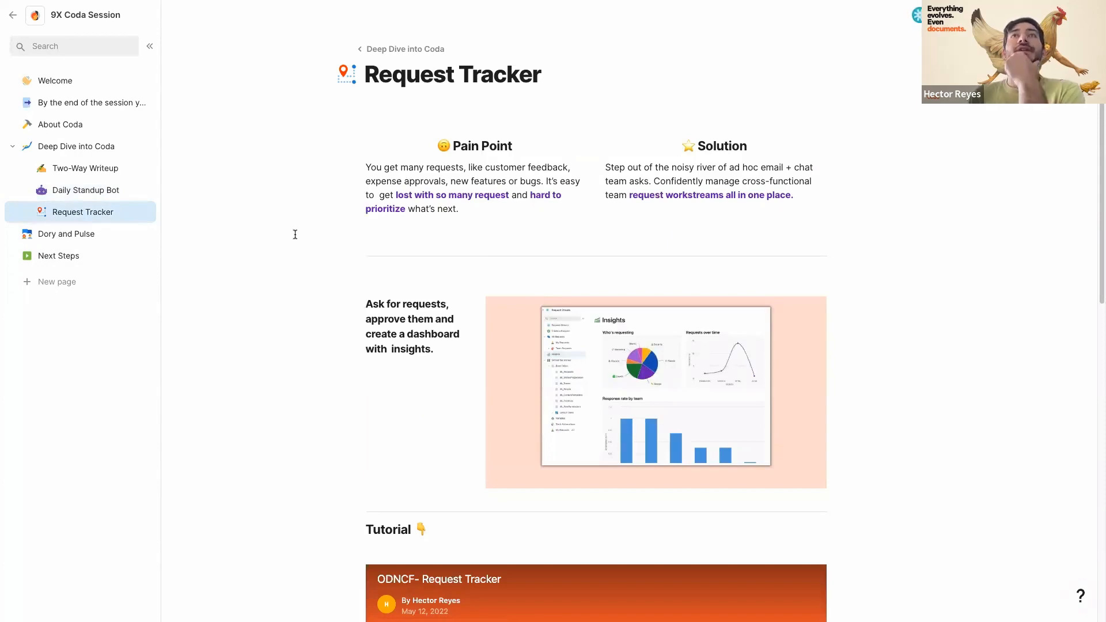
{"action": "scroll", "coordinate": [295, 235], "scroll_direction": "down", "scroll_amount": 1}
{"action": "scroll", "coordinate": [330, 232], "scroll_direction": "up", "scroll_amount": 1}
{"action": "scroll", "coordinate": [331, 232], "scroll_direction": "down", "scroll_amount": 2}
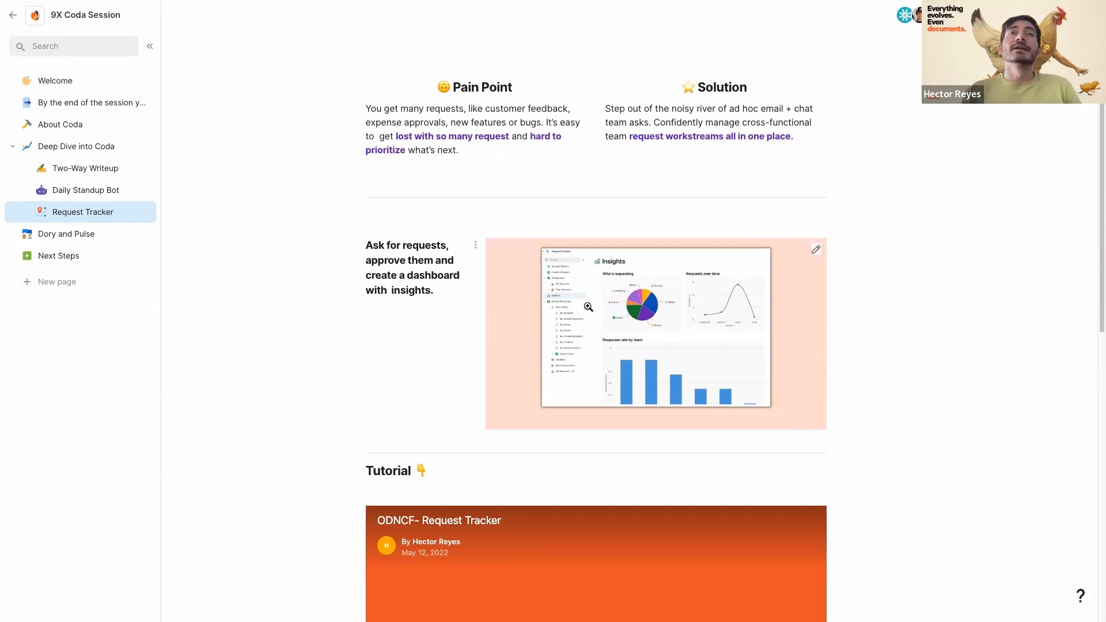
{"action": "scroll", "coordinate": [240, 309], "scroll_direction": "down", "scroll_amount": 7}
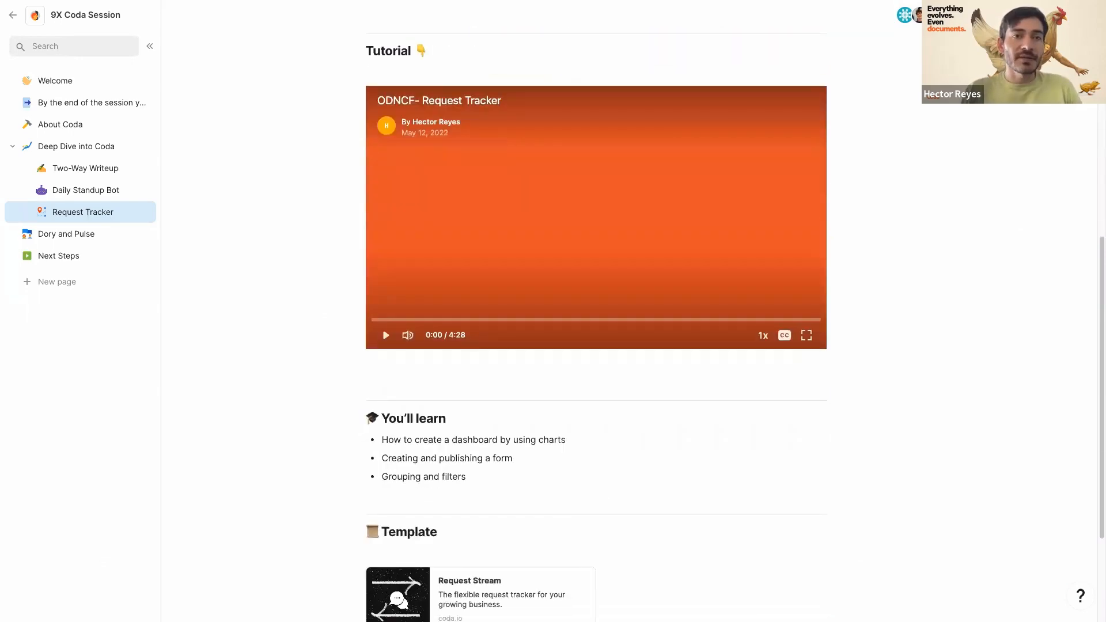
- Bring the Request Tracker window on screen, maximize it, and view the Create a Request form and Setup page
{"action": "left_click_drag", "start_coordinate": [0, 64], "coordinate": [288, 92]}
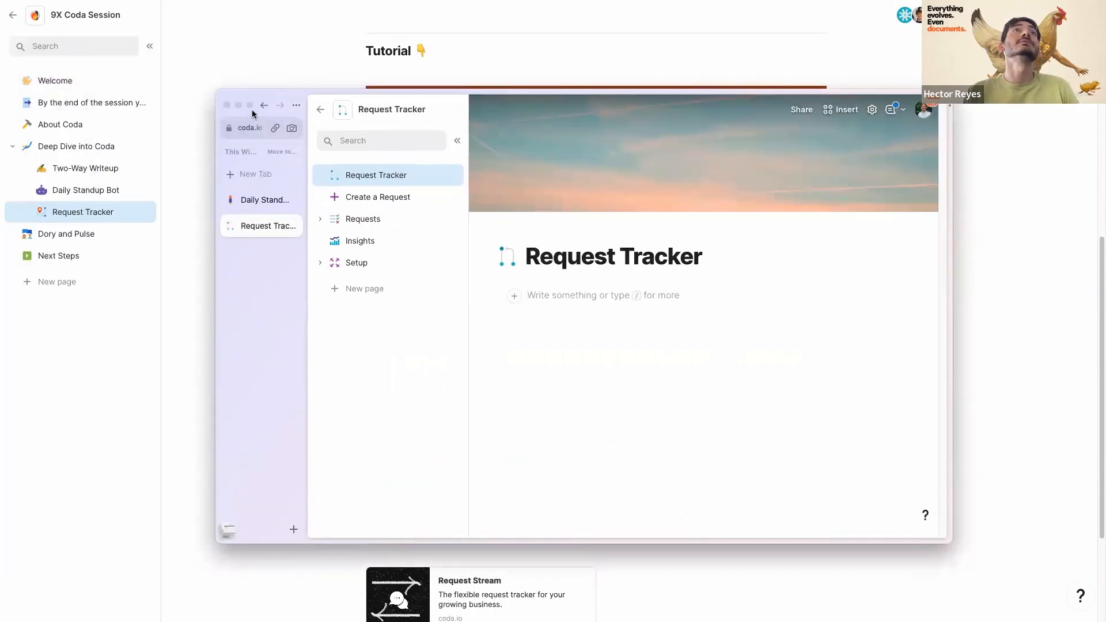
{"action": "left_click", "coordinate": [249, 104]}
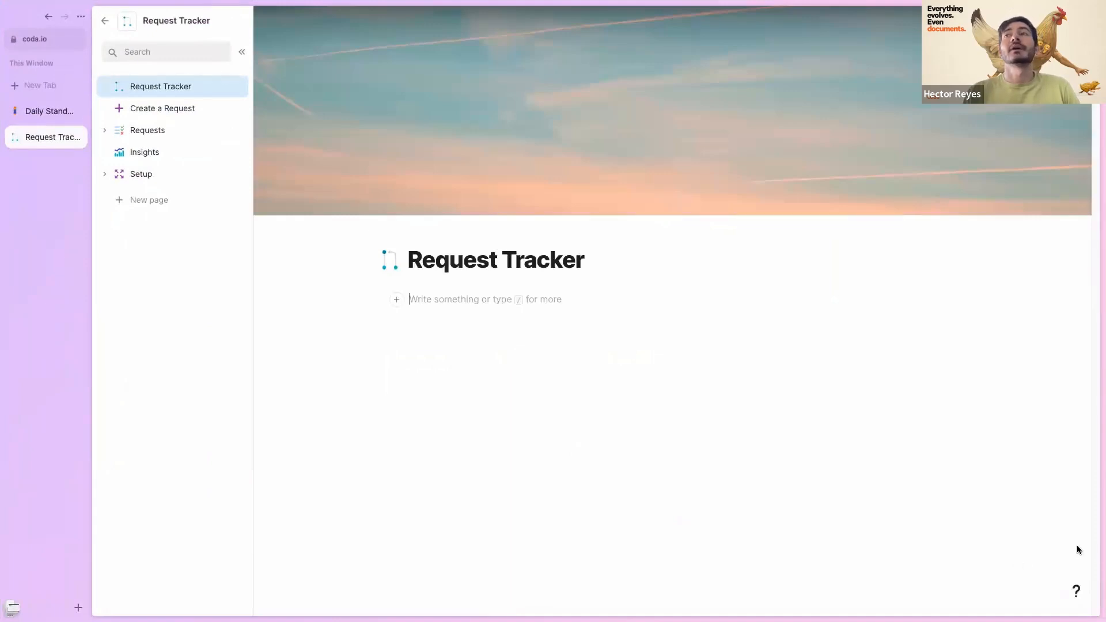
{"action": "left_click", "coordinate": [154, 108]}
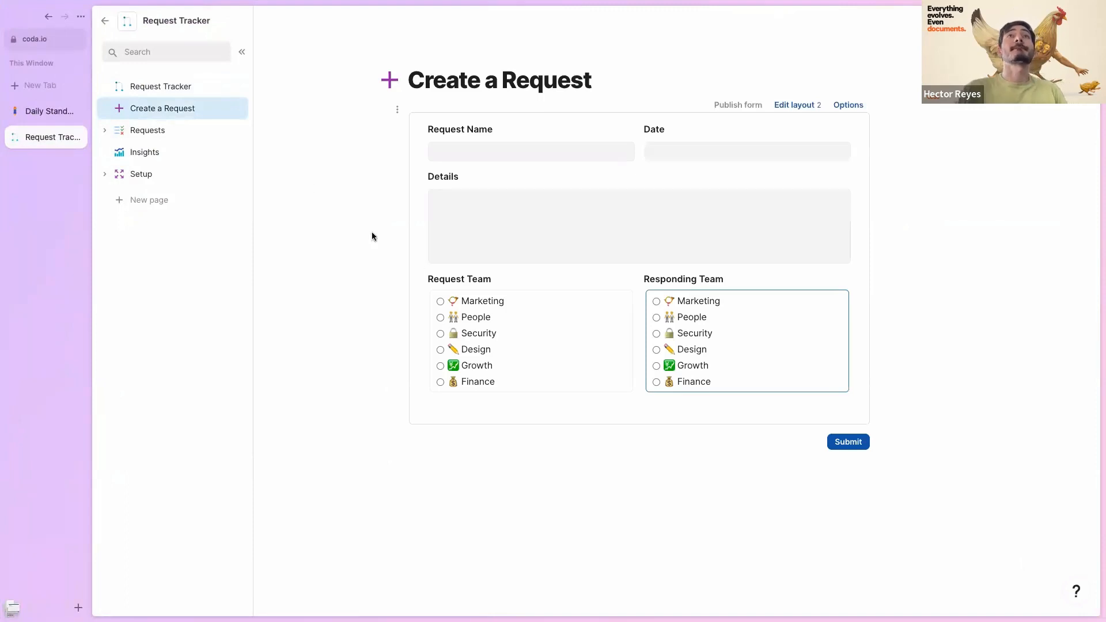
{"action": "left_click", "coordinate": [104, 174]}
{"action": "left_click", "coordinate": [165, 180]}
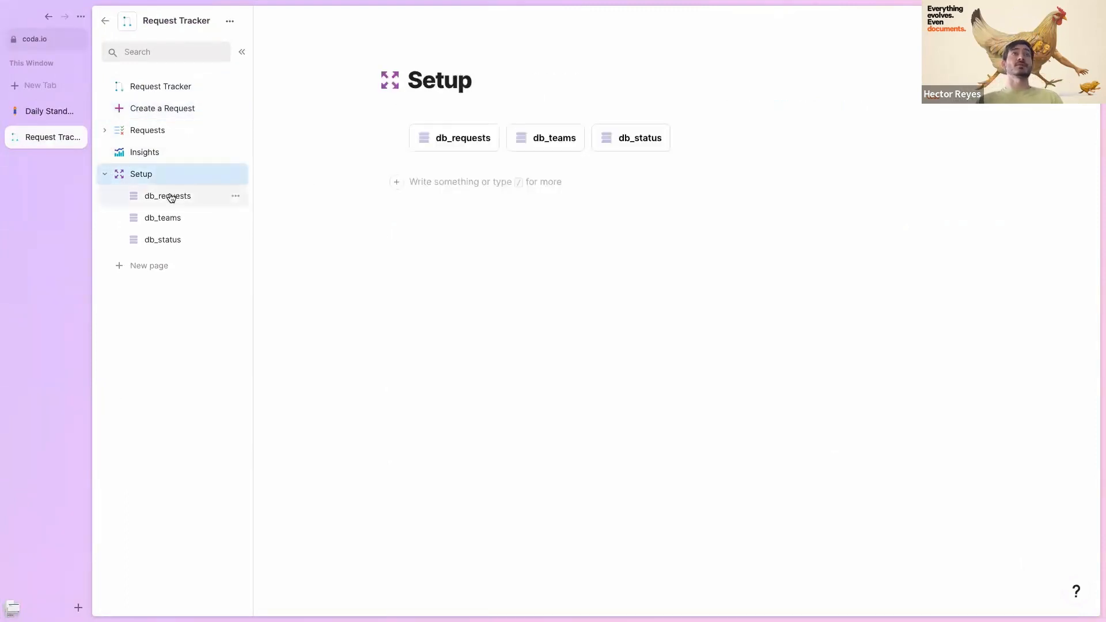
- Browse the db_requests, db_teams and db_status tables, ending on db_requests
{"action": "left_click", "coordinate": [171, 197]}
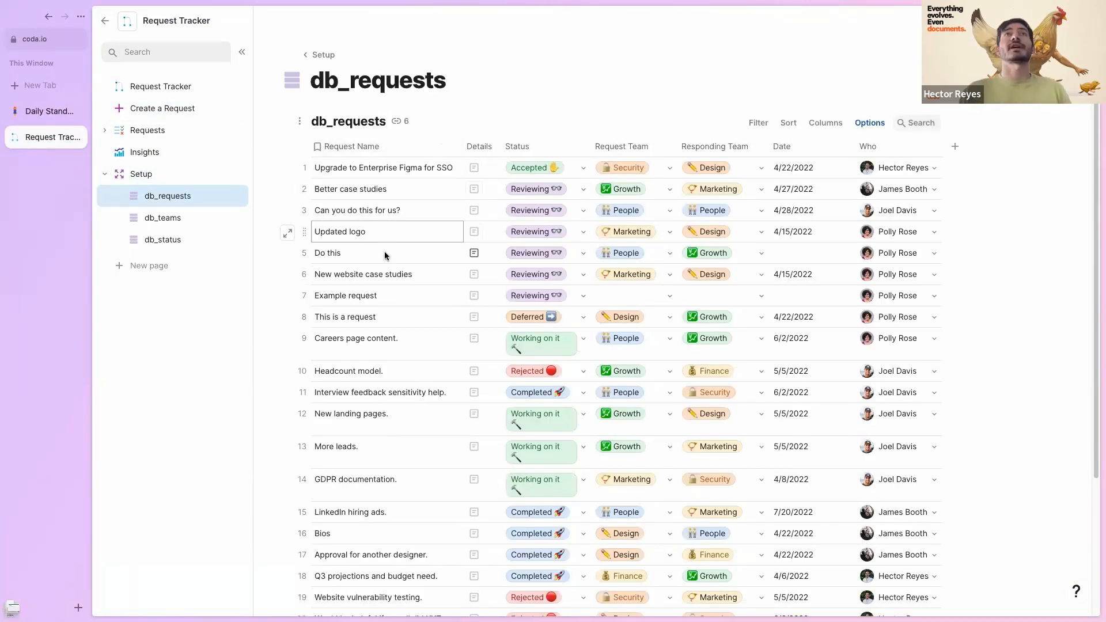
{"action": "left_click", "coordinate": [187, 219]}
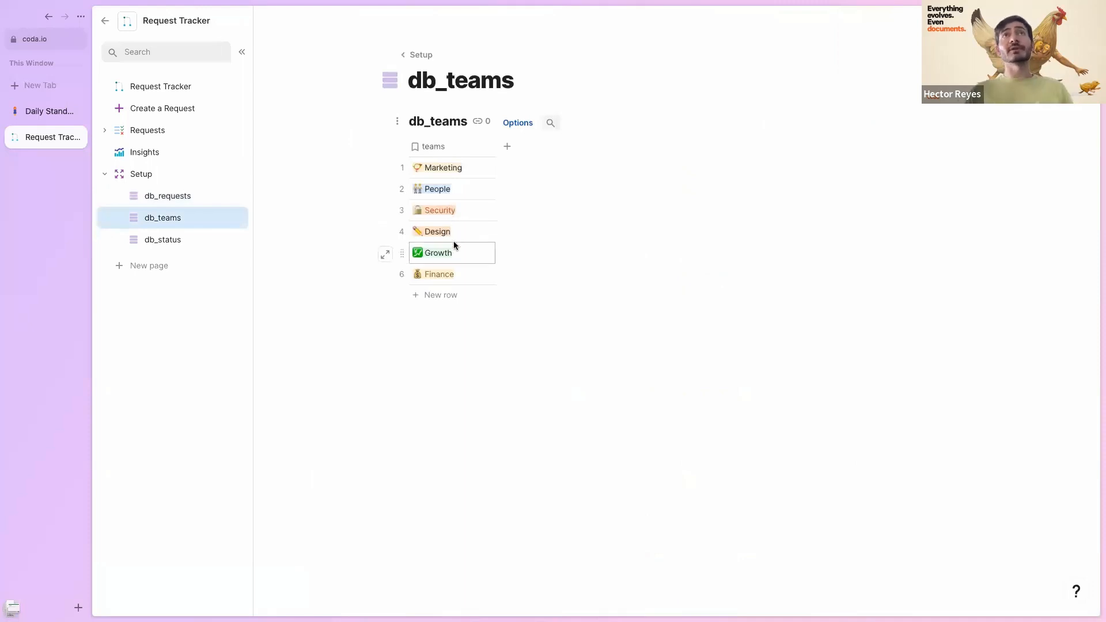
{"action": "left_click", "coordinate": [173, 240]}
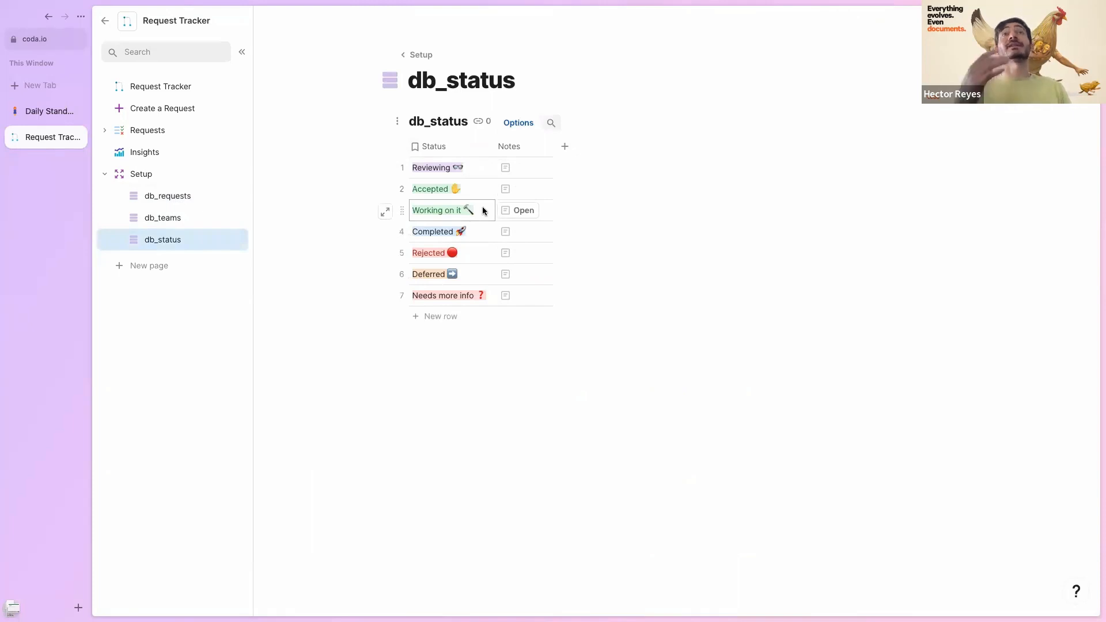
{"action": "left_click", "coordinate": [173, 197]}
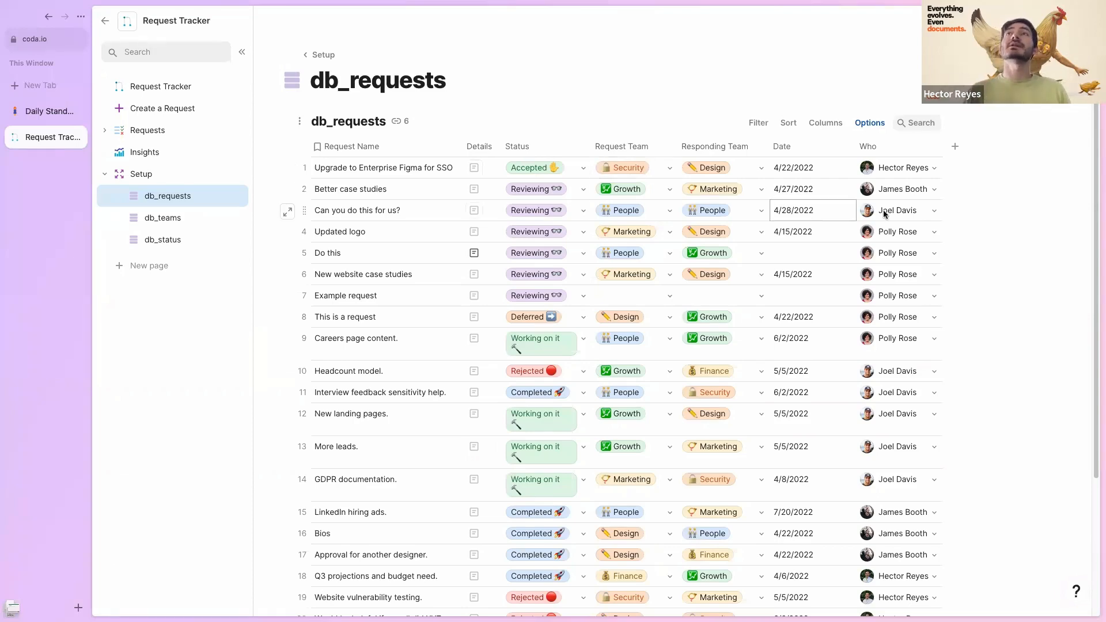
{"action": "scroll", "coordinate": [889, 208], "scroll_direction": "down", "scroll_amount": 2}
{"action": "scroll", "coordinate": [862, 344], "scroll_direction": "up", "scroll_amount": 2}
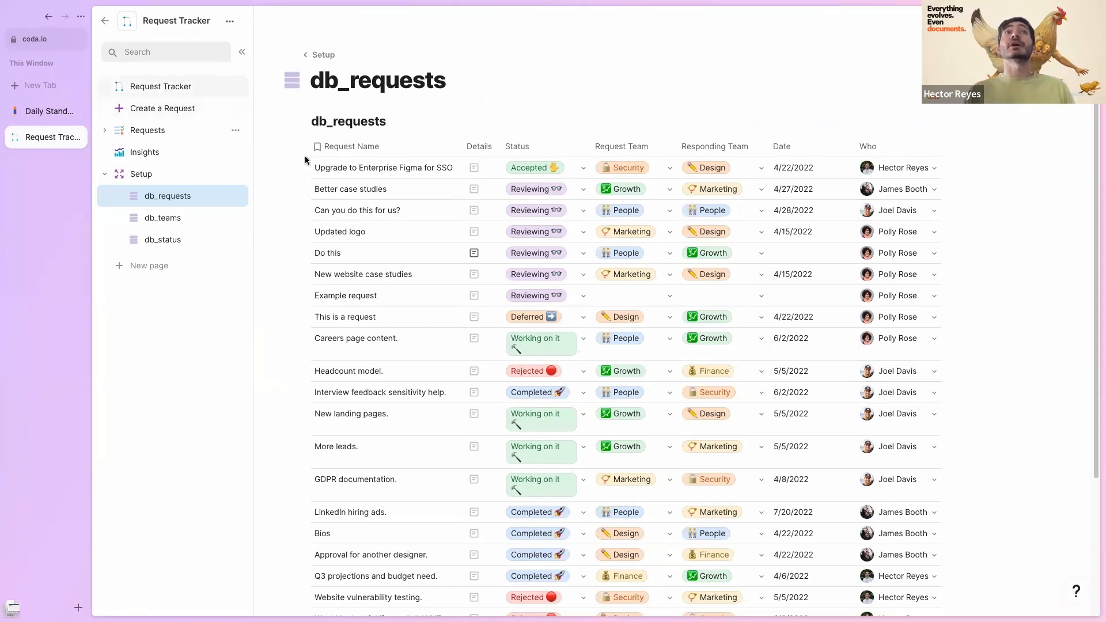
- Submit a named test request dated 12/7/2022, from Marketing to Finance, through the Create a Request form
{"action": "left_click", "coordinate": [184, 86]}
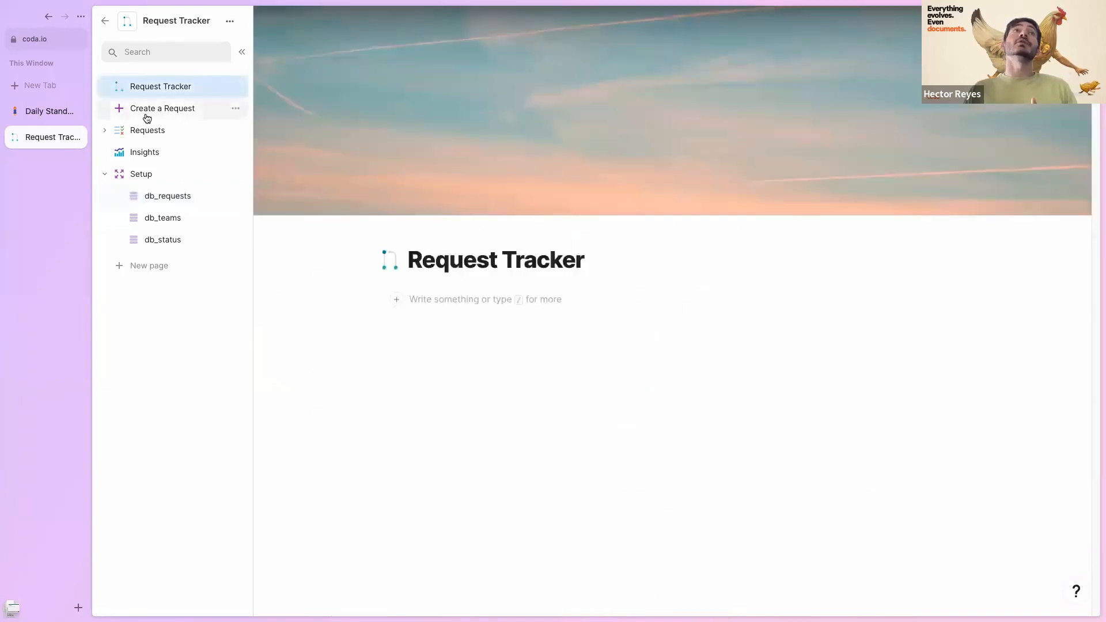
{"action": "left_click", "coordinate": [150, 111]}
{"action": "left_click", "coordinate": [499, 146]}
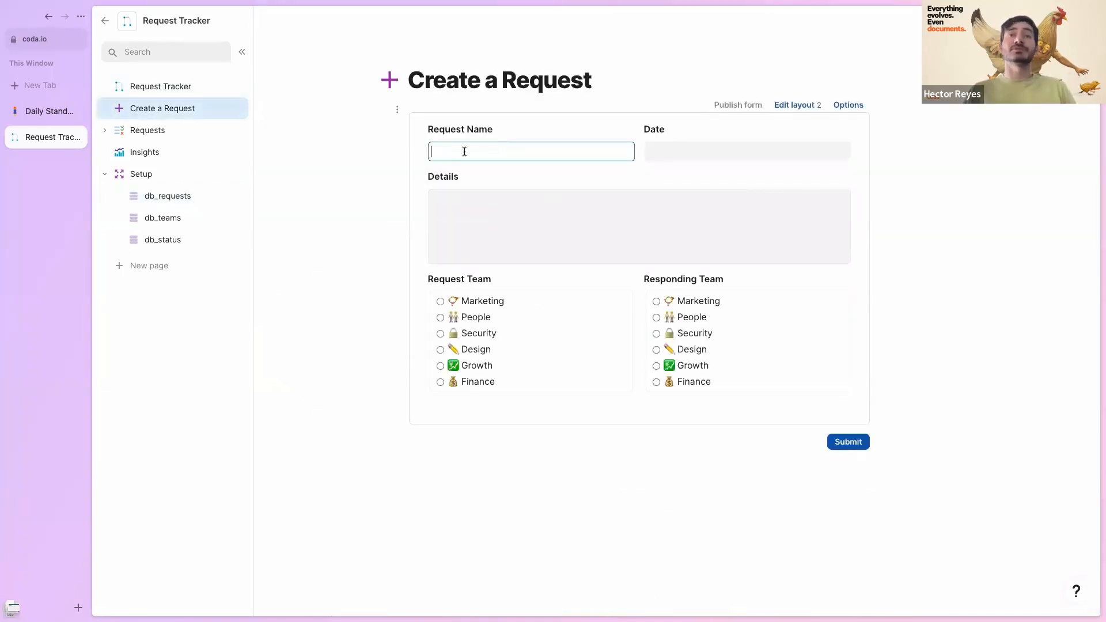
{"action": "type", "text": "Hector"}
{"action": "left_click", "coordinate": [691, 151]}
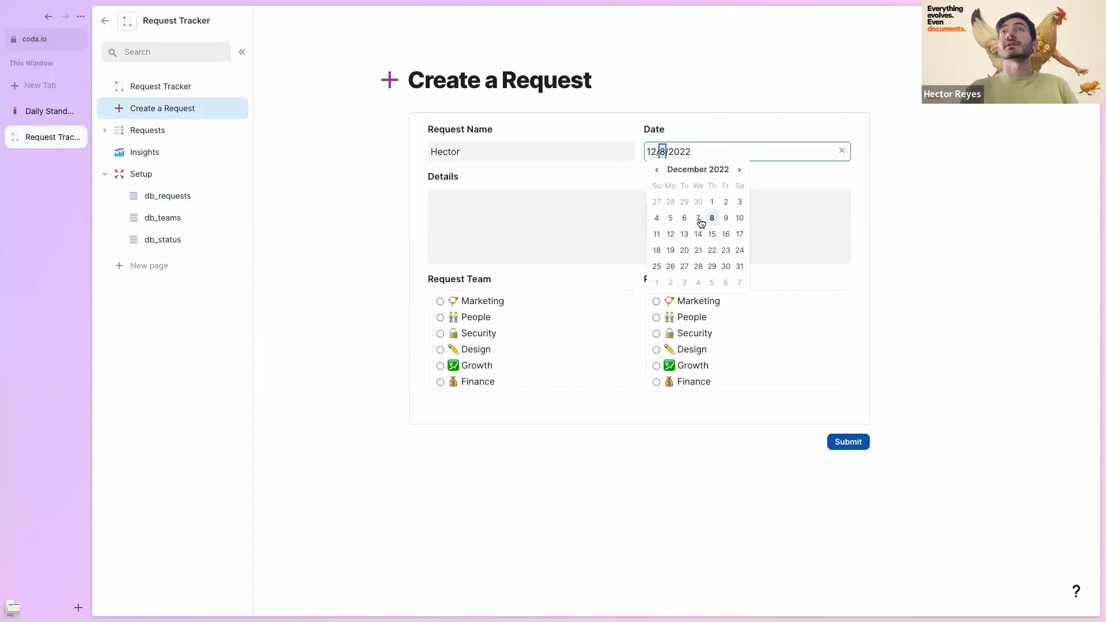
{"action": "left_click", "coordinate": [699, 219]}
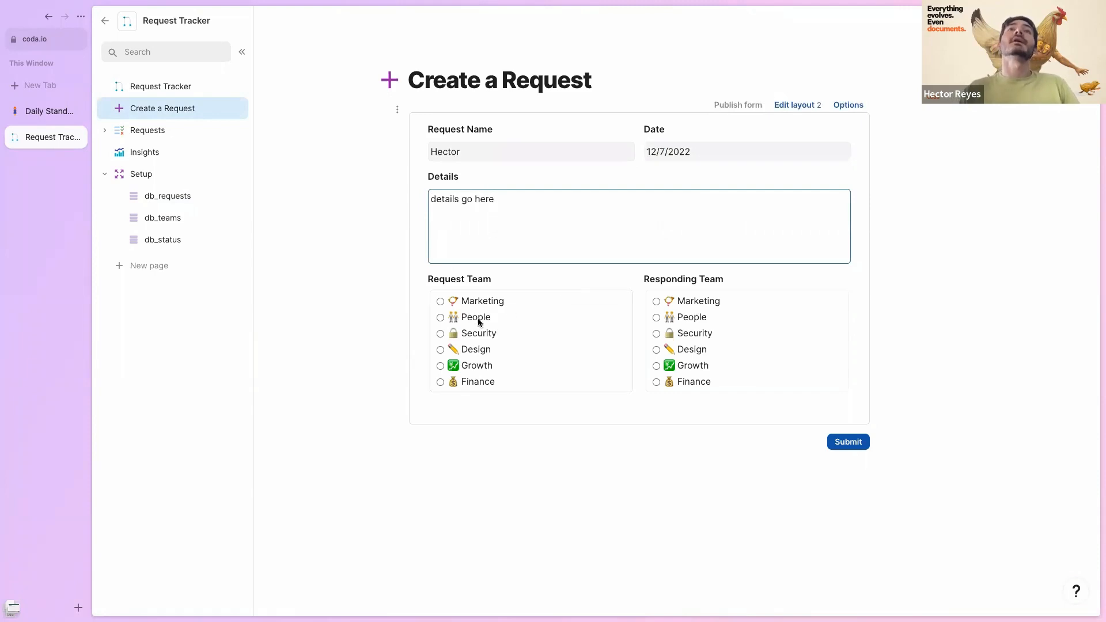
{"action": "left_click", "coordinate": [440, 302]}
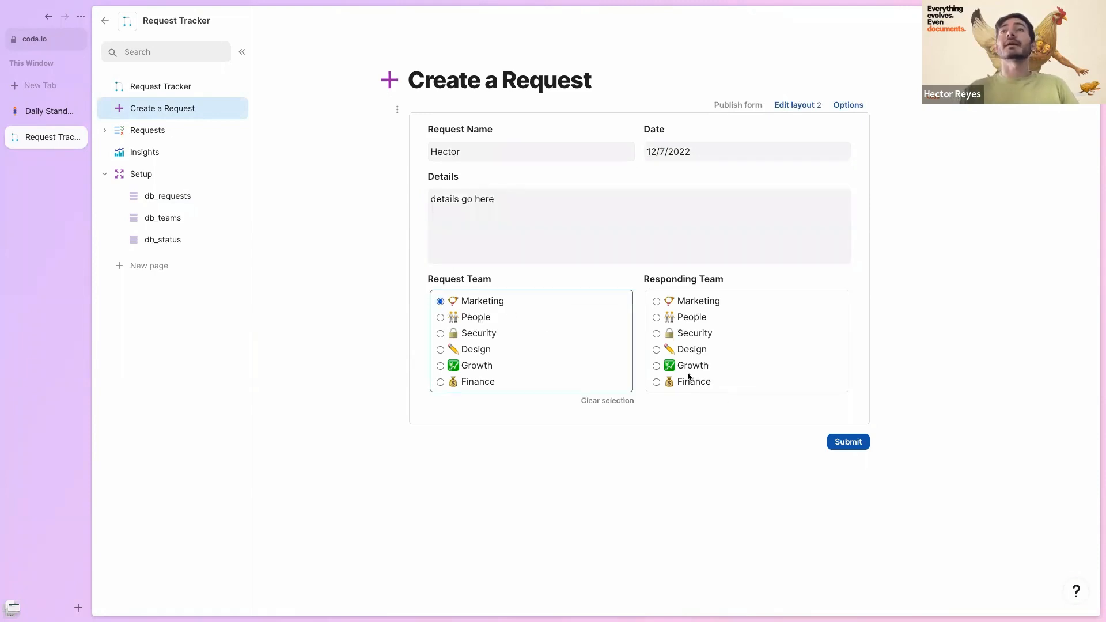
{"action": "left_click", "coordinate": [657, 382]}
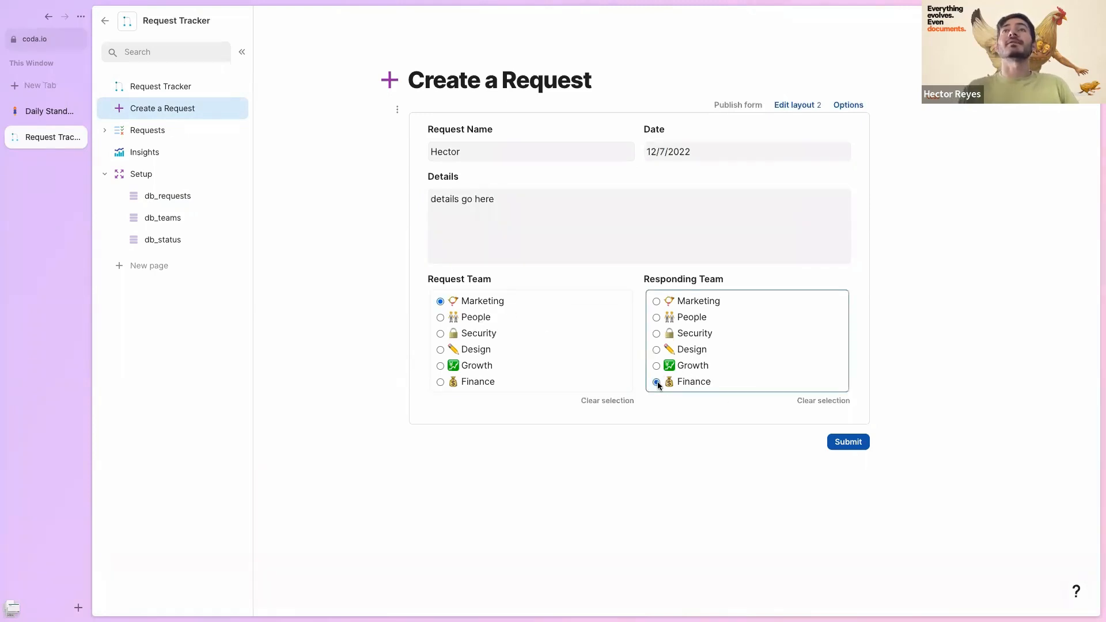
{"action": "left_click", "coordinate": [860, 445]}
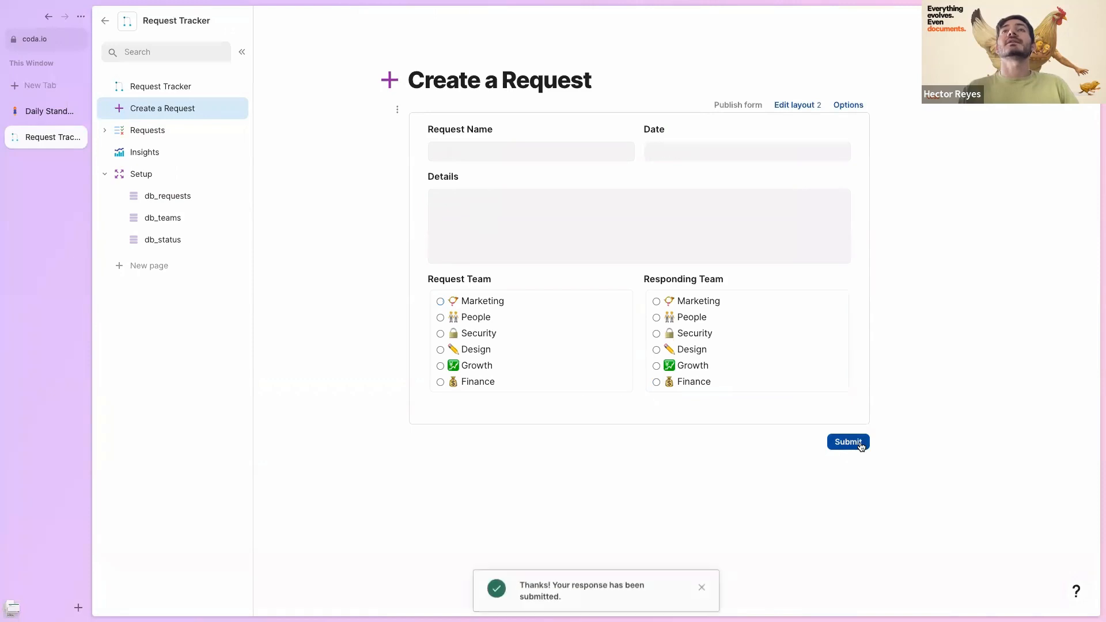
- Open the new 12/7/2022 request on the Requests page and set its status to Reviewing
{"action": "left_click", "coordinate": [171, 139]}
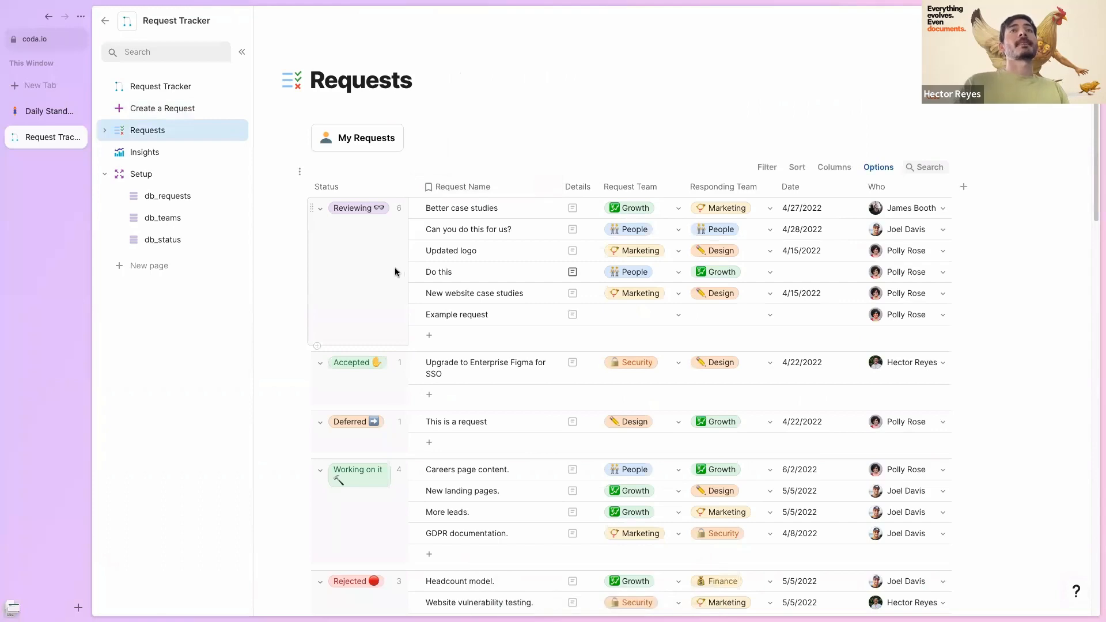
{"action": "left_click", "coordinate": [515, 253]}
{"action": "scroll", "coordinate": [515, 253], "scroll_direction": "down", "scroll_amount": 5}
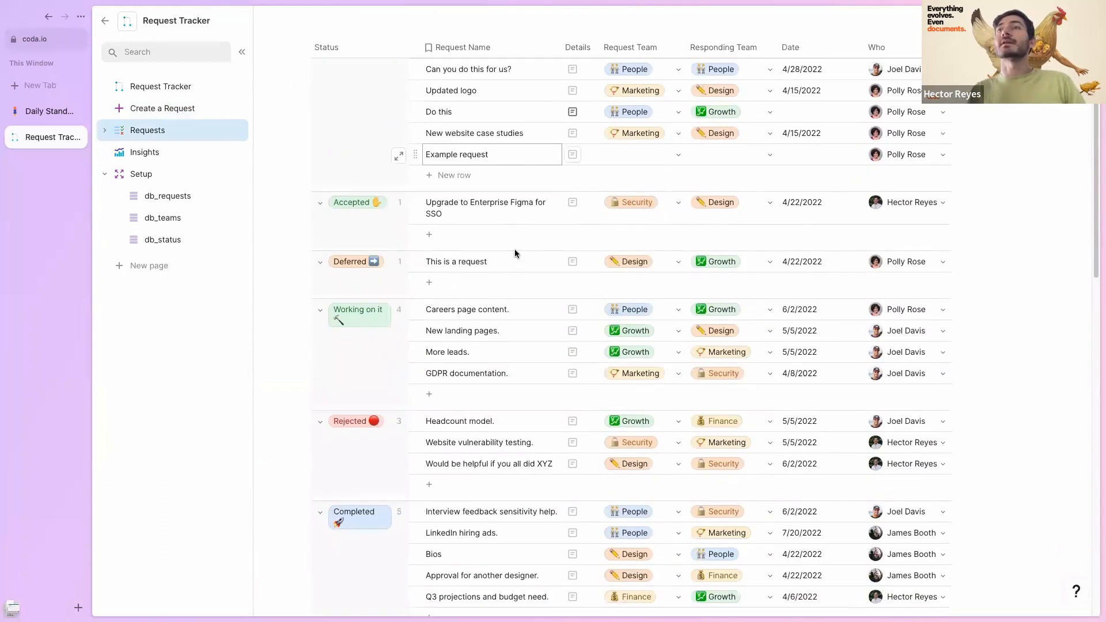
{"action": "left_click", "coordinate": [489, 330]}
{"action": "scroll", "coordinate": [491, 334], "scroll_direction": "down", "scroll_amount": 1}
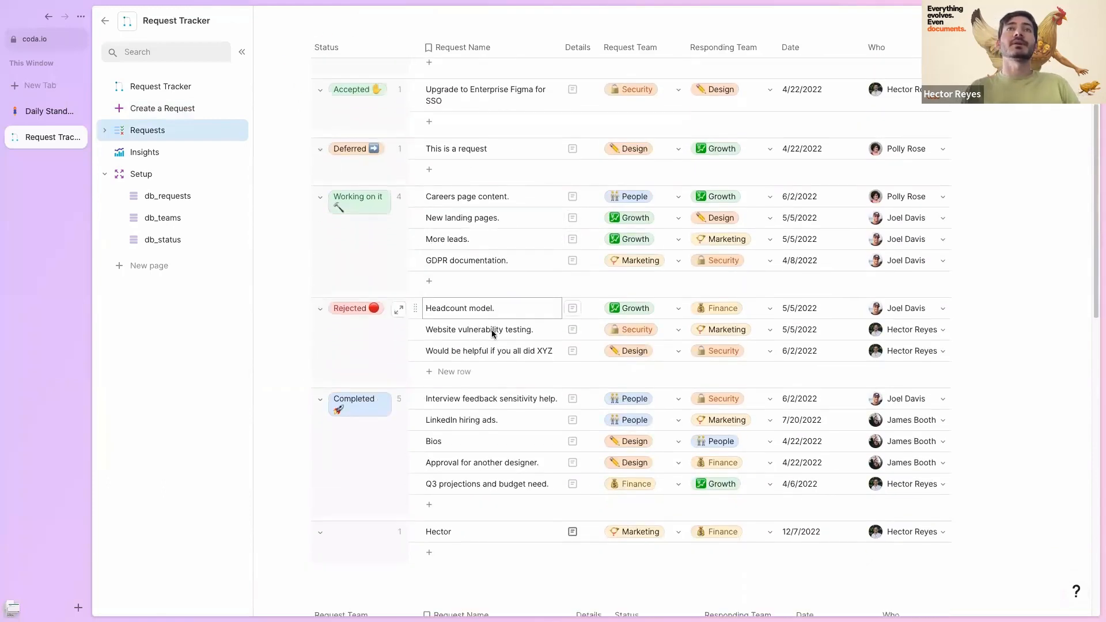
{"action": "left_click", "coordinate": [467, 495]}
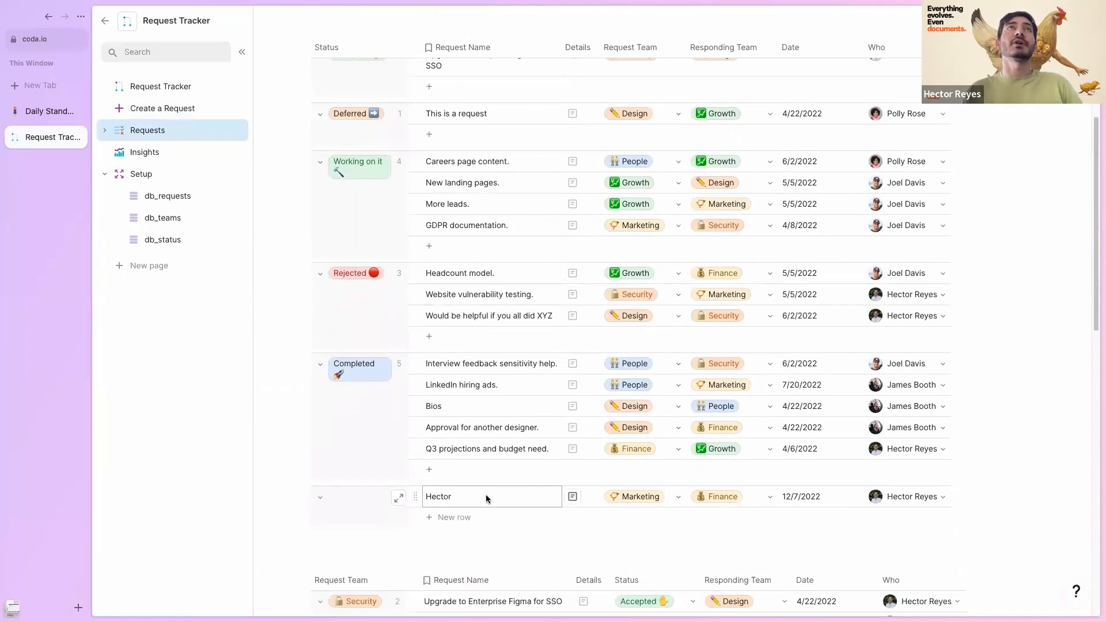
{"action": "left_click", "coordinate": [399, 498]}
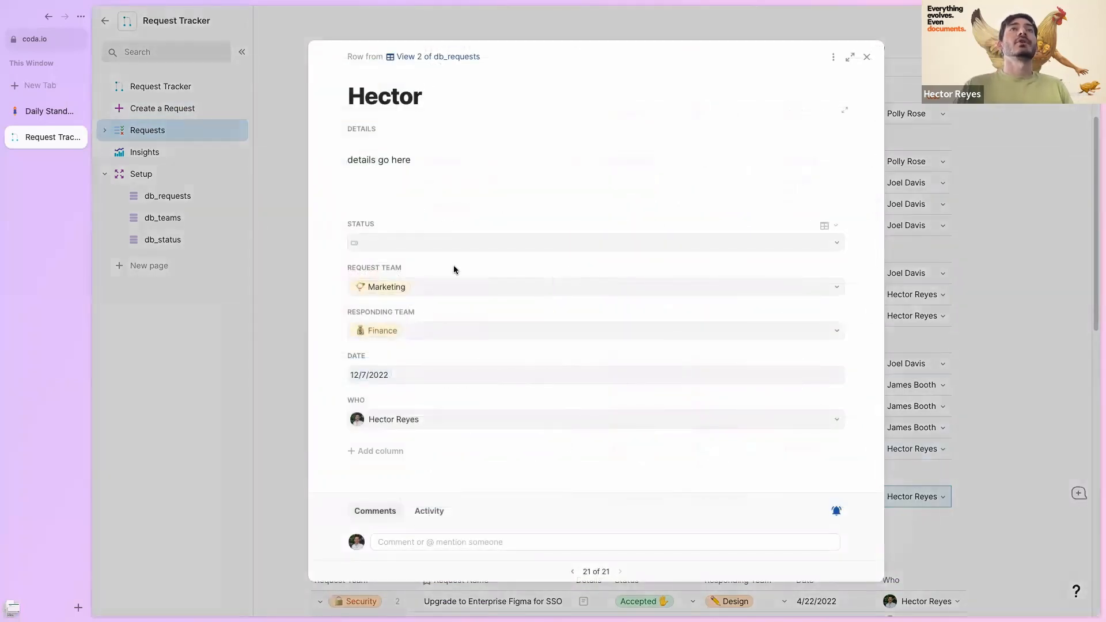
{"action": "left_click", "coordinate": [420, 244]}
{"action": "left_click", "coordinate": [458, 292]}
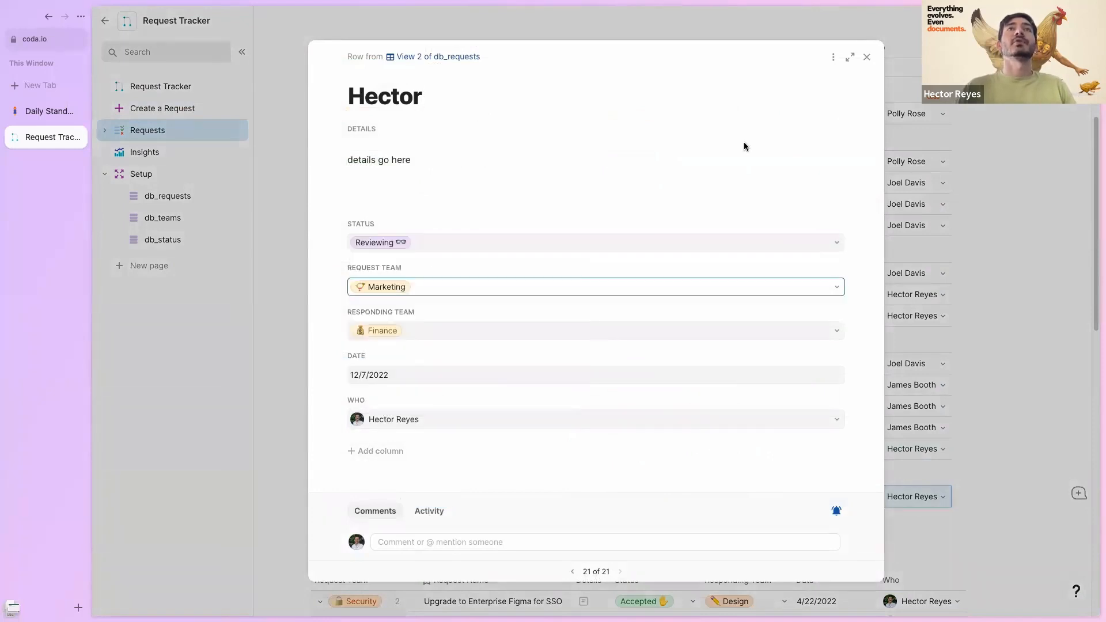
{"action": "left_click", "coordinate": [867, 57]}
- Drag the new request from the Reviewing group into the Working on it group
{"action": "scroll", "coordinate": [645, 310], "scroll_direction": "up", "scroll_amount": 5}
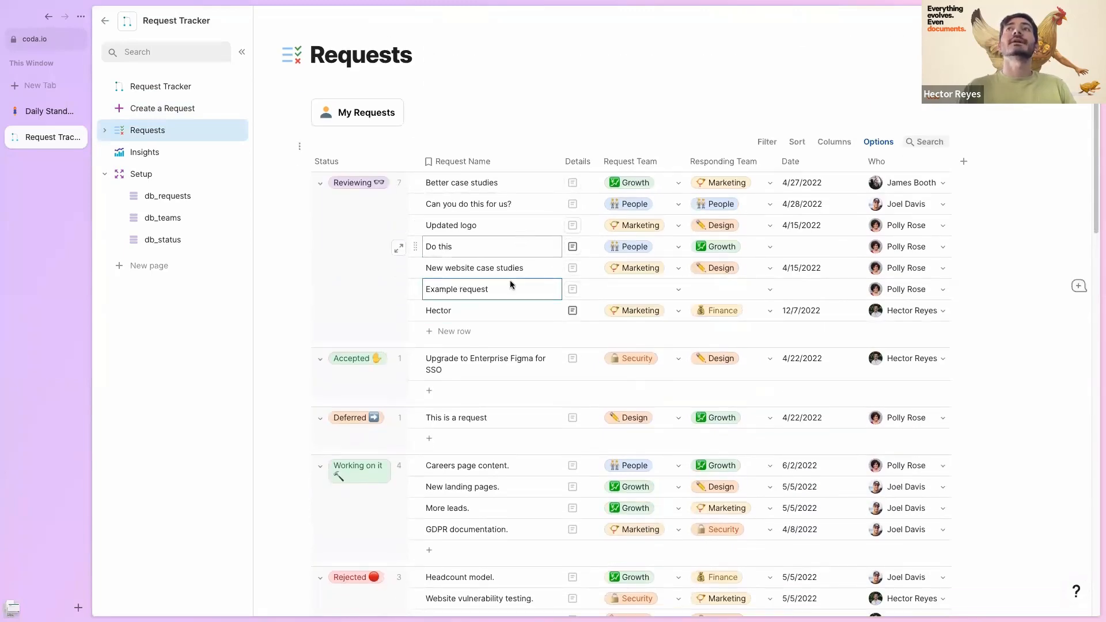
{"action": "left_click", "coordinate": [455, 285]}
{"action": "scroll", "coordinate": [432, 284], "scroll_direction": "down", "scroll_amount": 2}
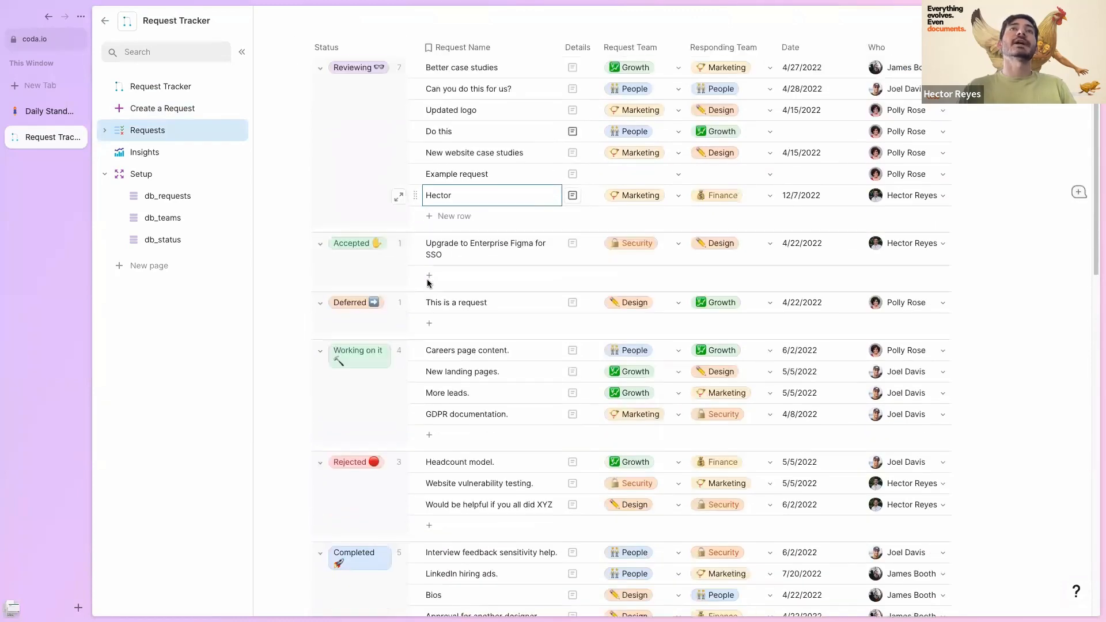
{"action": "left_click_drag", "start_coordinate": [416, 187], "coordinate": [506, 356]}
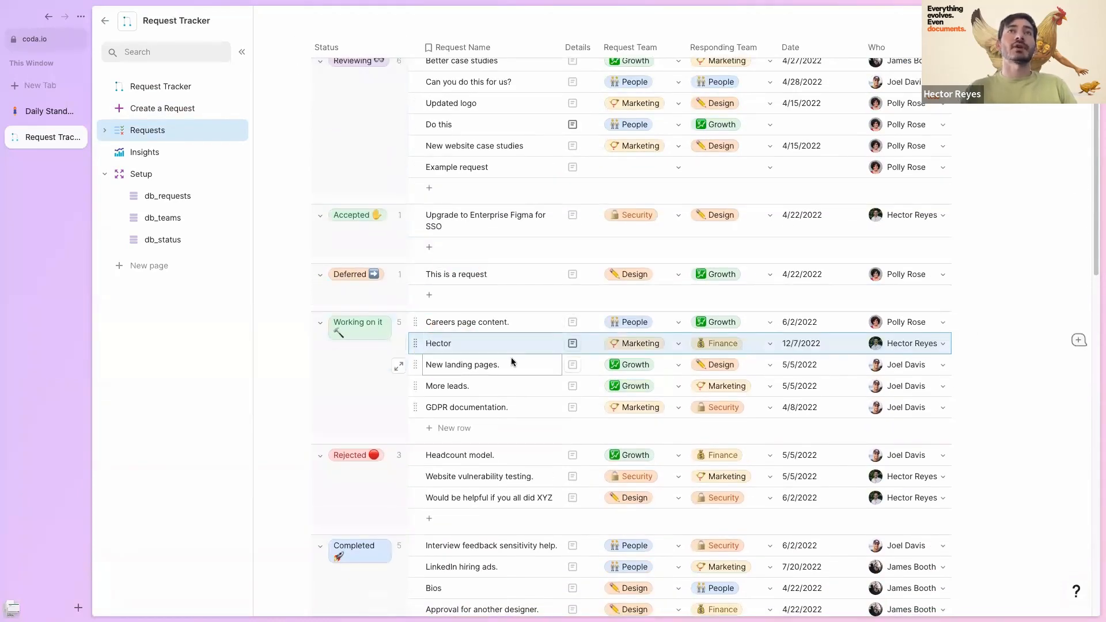
{"action": "scroll", "coordinate": [510, 357], "scroll_direction": "up", "scroll_amount": 1}
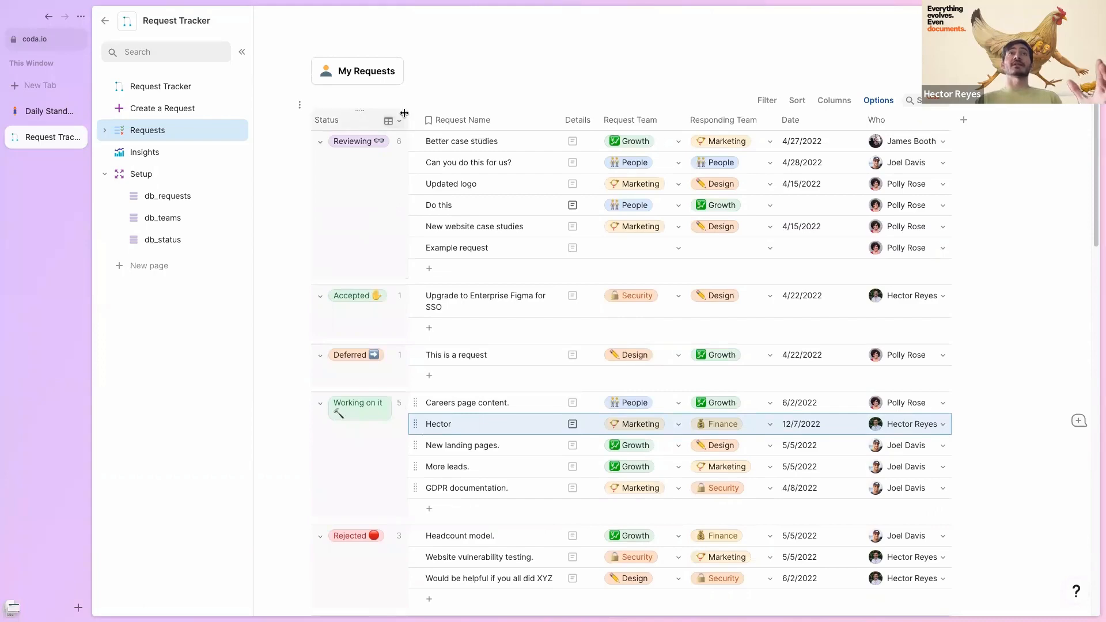
- Look at the Status column's options menu without changing anything
{"action": "left_click", "coordinate": [399, 122]}
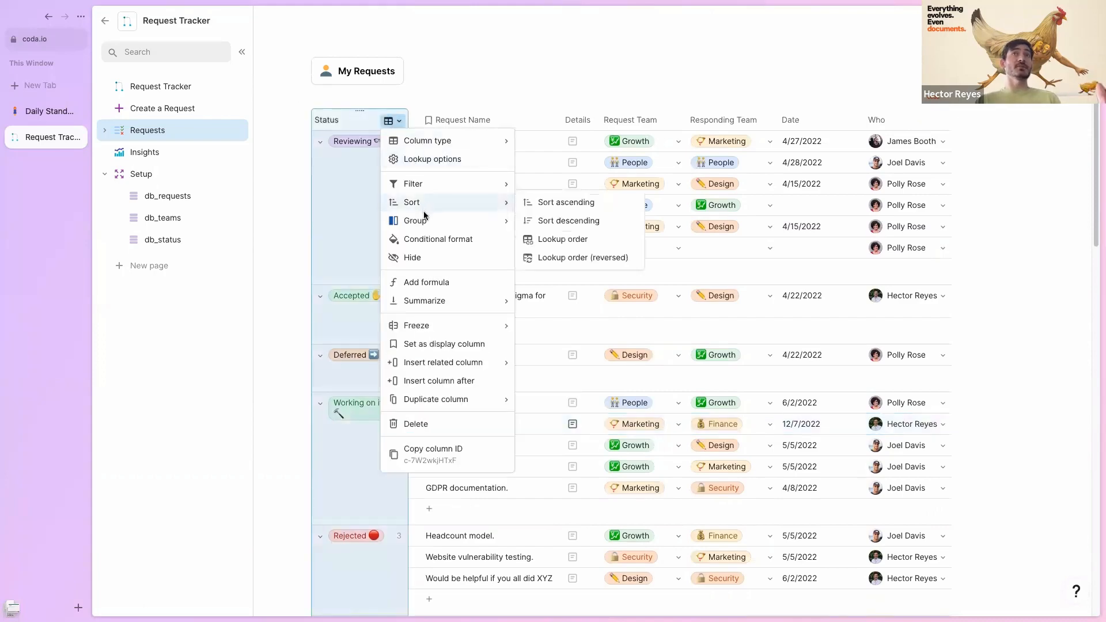
{"action": "mouse_move", "coordinate": [425, 221]}
{"action": "left_click", "coordinate": [354, 200]}
- Scroll through the table grouped by Request Team, then switch to the My Requests subpage
{"action": "scroll", "coordinate": [354, 201], "scroll_direction": "down", "scroll_amount": 5}
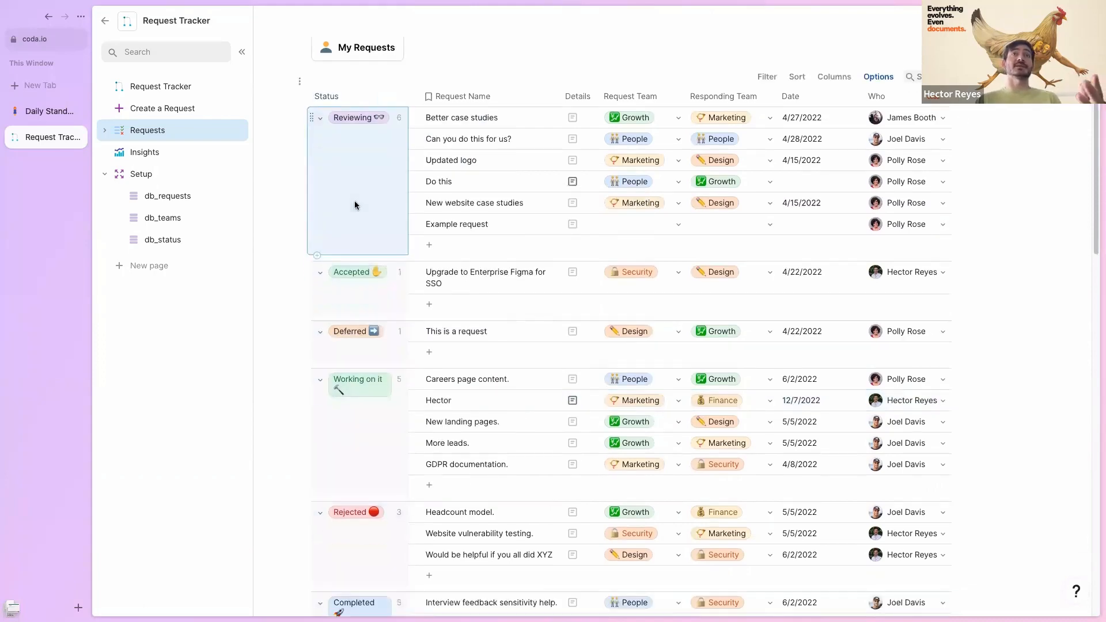
{"action": "scroll", "coordinate": [355, 208], "scroll_direction": "down", "scroll_amount": 6}
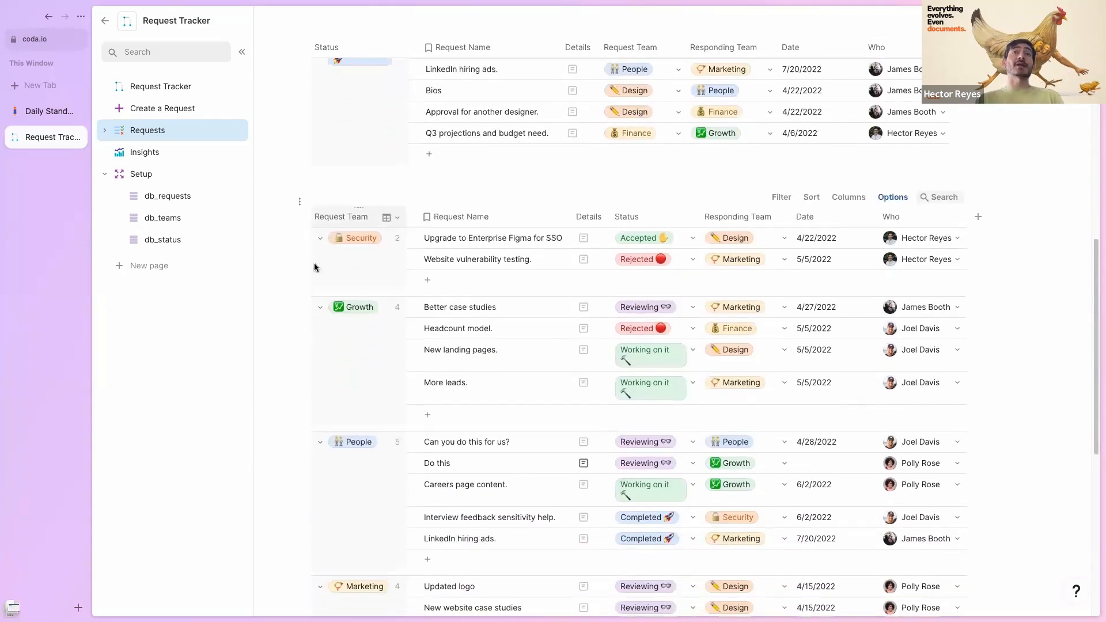
{"action": "scroll", "coordinate": [365, 248], "scroll_direction": "down", "scroll_amount": 1}
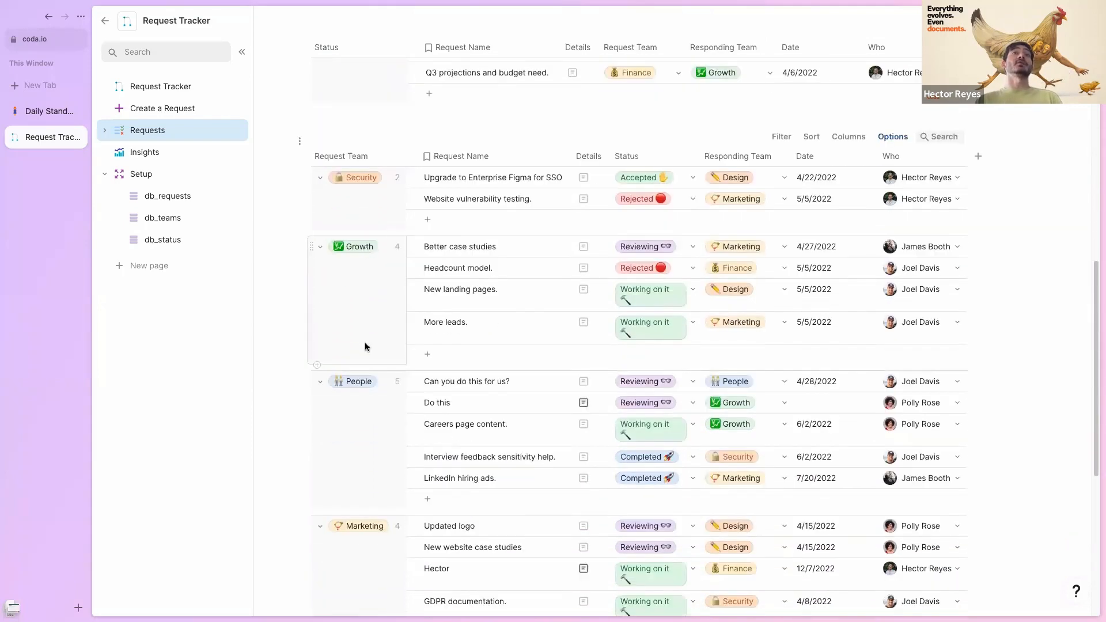
{"action": "scroll", "coordinate": [363, 324], "scroll_direction": "down", "scroll_amount": 1}
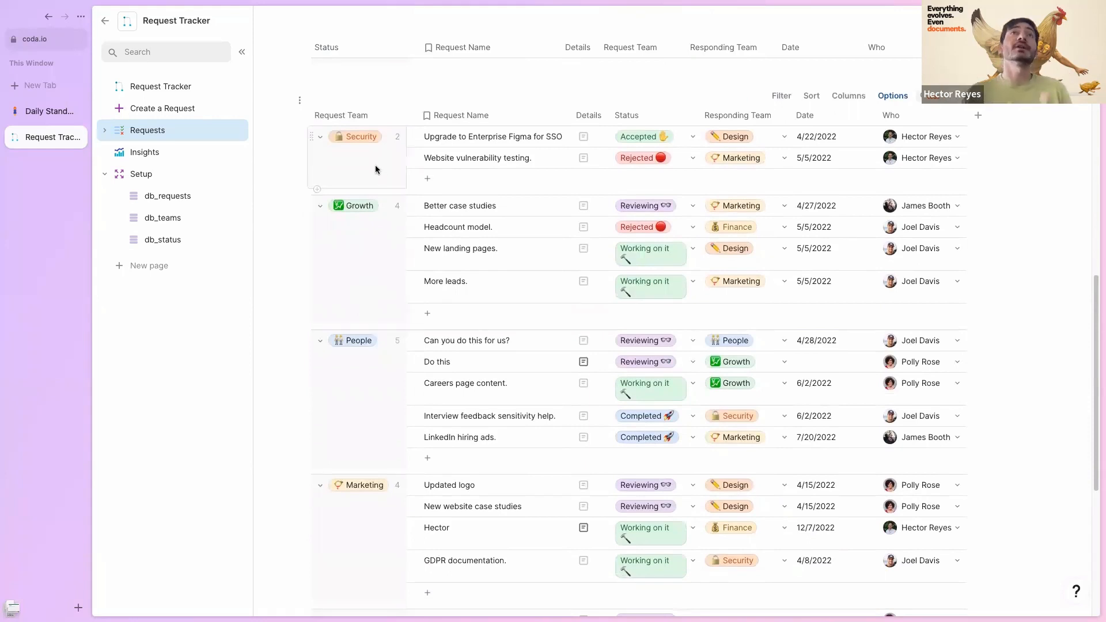
{"action": "scroll", "coordinate": [357, 248], "scroll_direction": "down", "scroll_amount": 1}
{"action": "scroll", "coordinate": [336, 369], "scroll_direction": "down", "scroll_amount": 1}
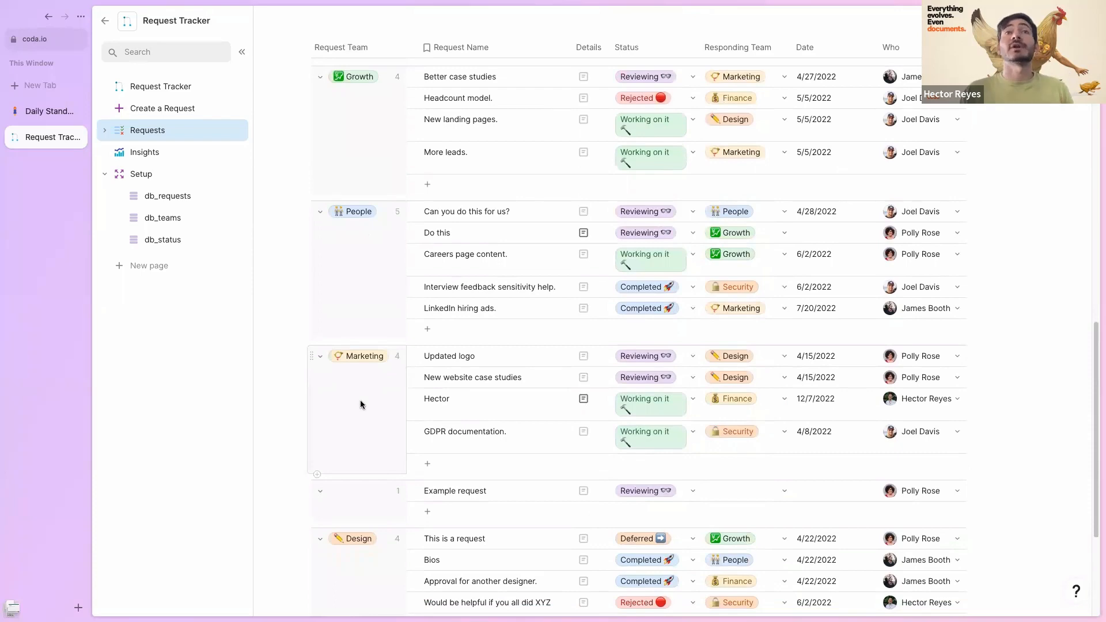
{"action": "scroll", "coordinate": [380, 352], "scroll_direction": "down", "scroll_amount": 1}
{"action": "scroll", "coordinate": [383, 346], "scroll_direction": "up", "scroll_amount": 1}
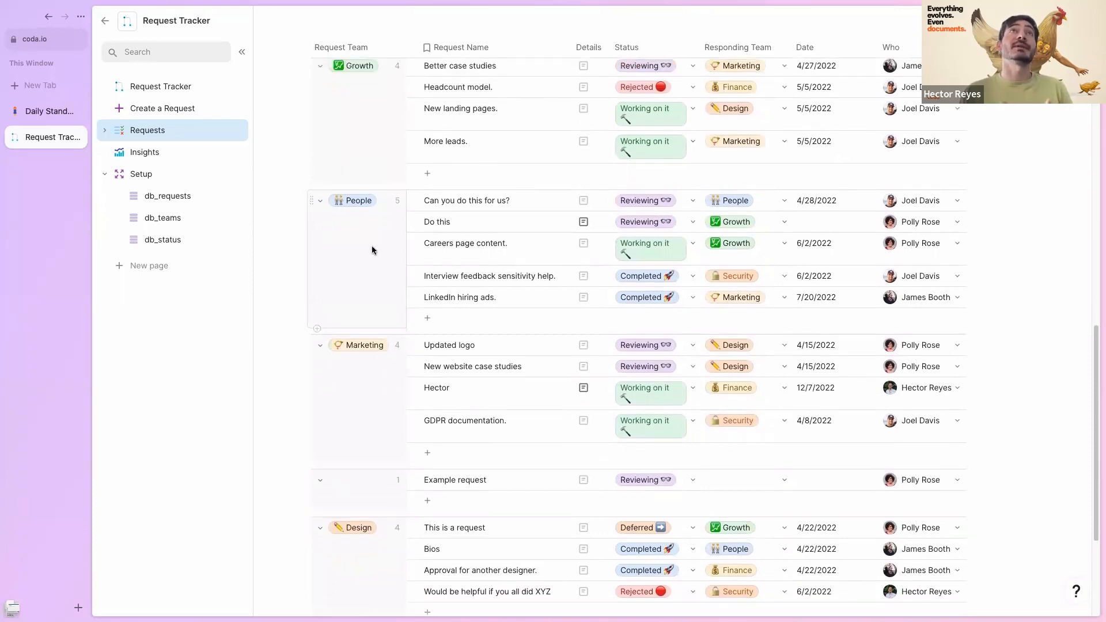
{"action": "scroll", "coordinate": [372, 250], "scroll_direction": "down", "scroll_amount": 3}
{"action": "scroll", "coordinate": [372, 250], "scroll_direction": "up", "scroll_amount": 8}
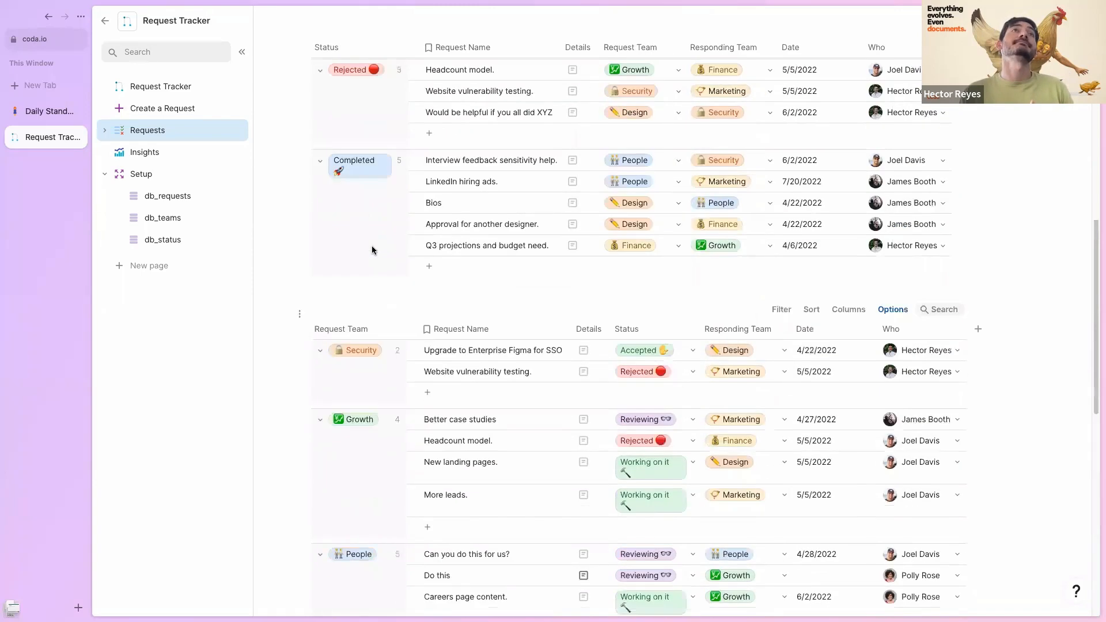
{"action": "scroll", "coordinate": [371, 250], "scroll_direction": "up", "scroll_amount": 3}
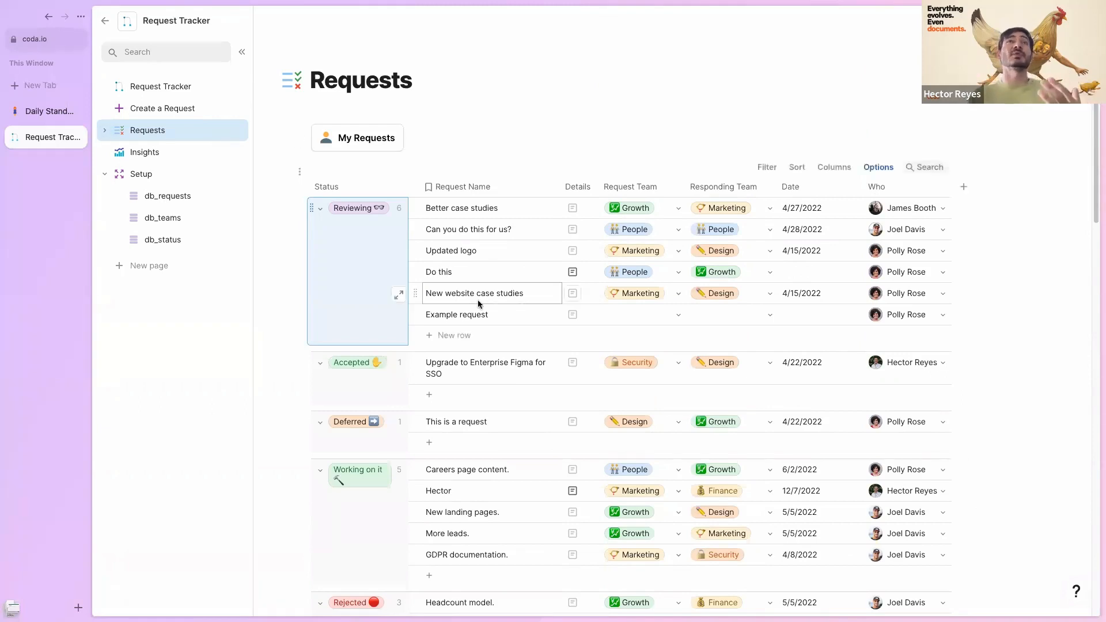
{"action": "left_click", "coordinate": [345, 141]}
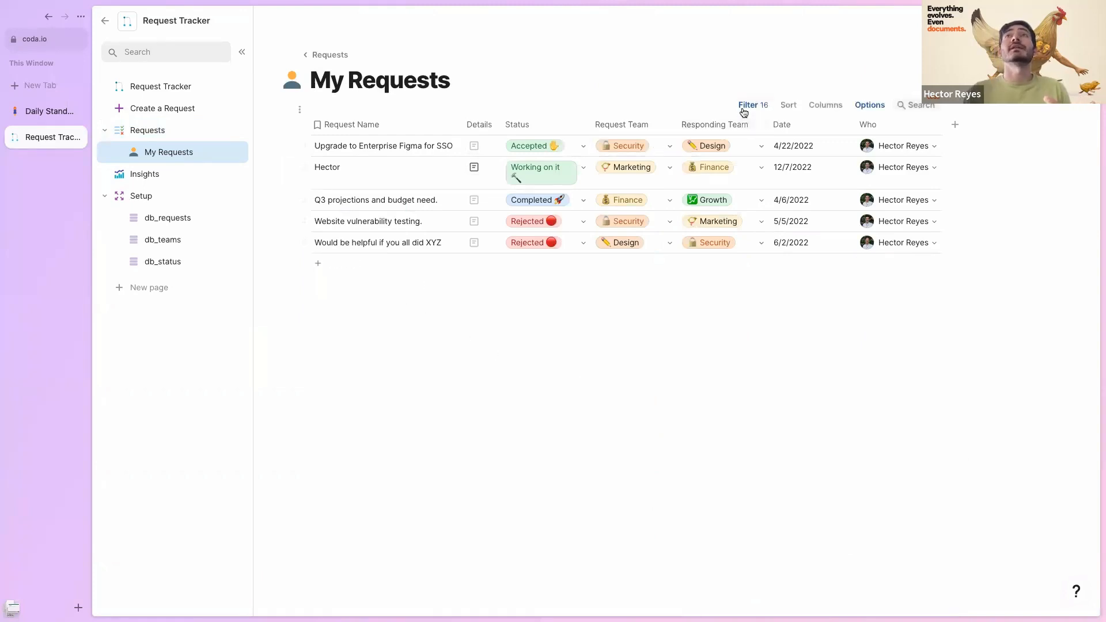
{"action": "left_click", "coordinate": [752, 105]}
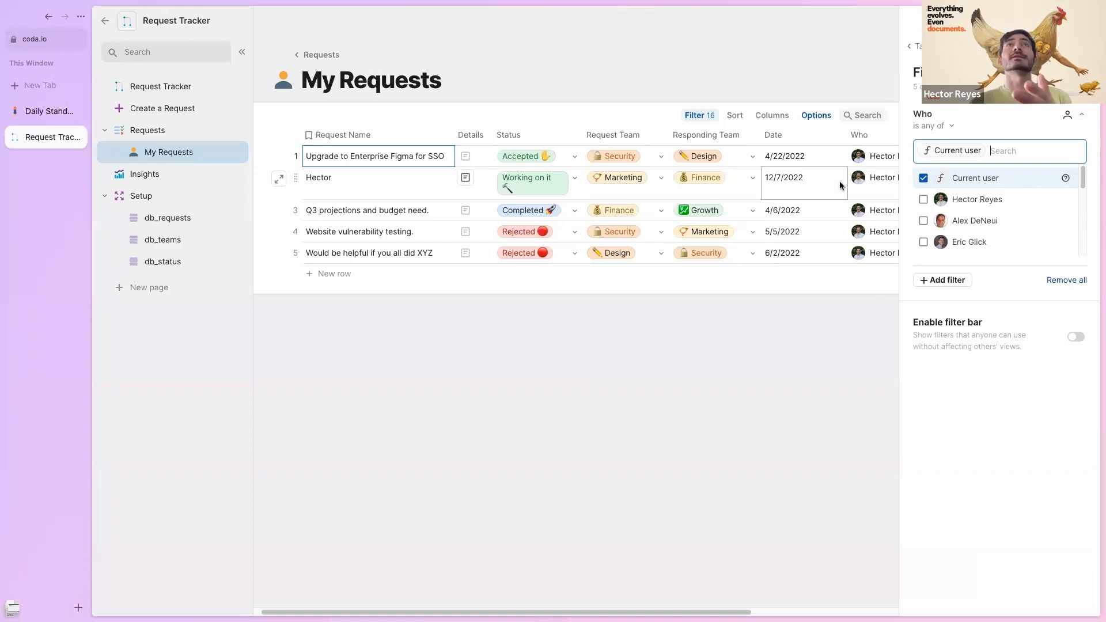
{"action": "left_click", "coordinate": [763, 365]}
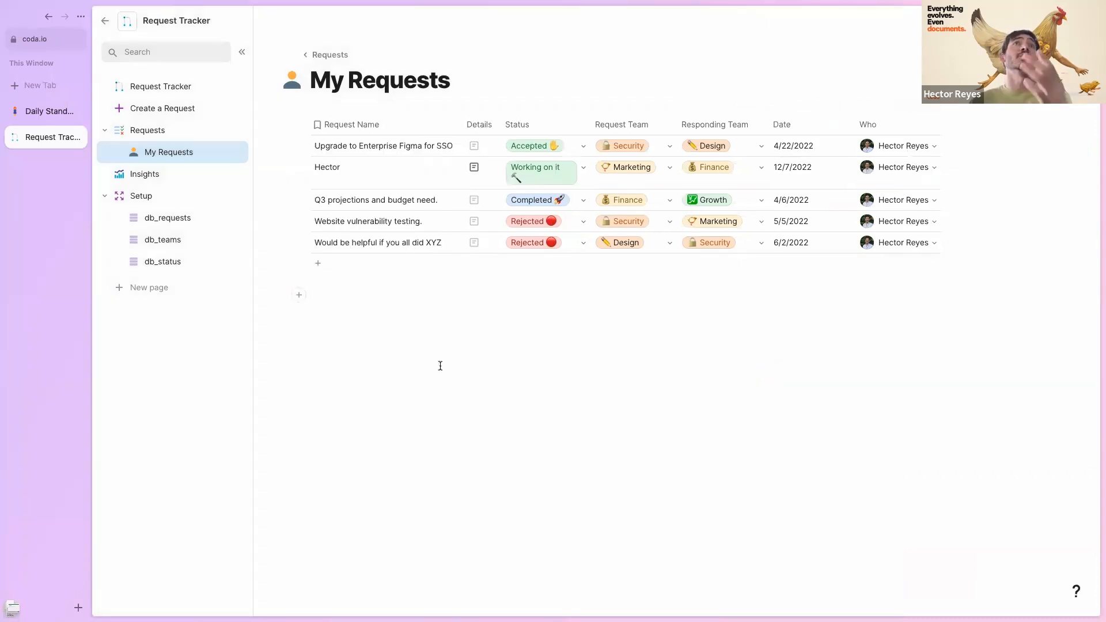
{"action": "left_click", "coordinate": [143, 129]}
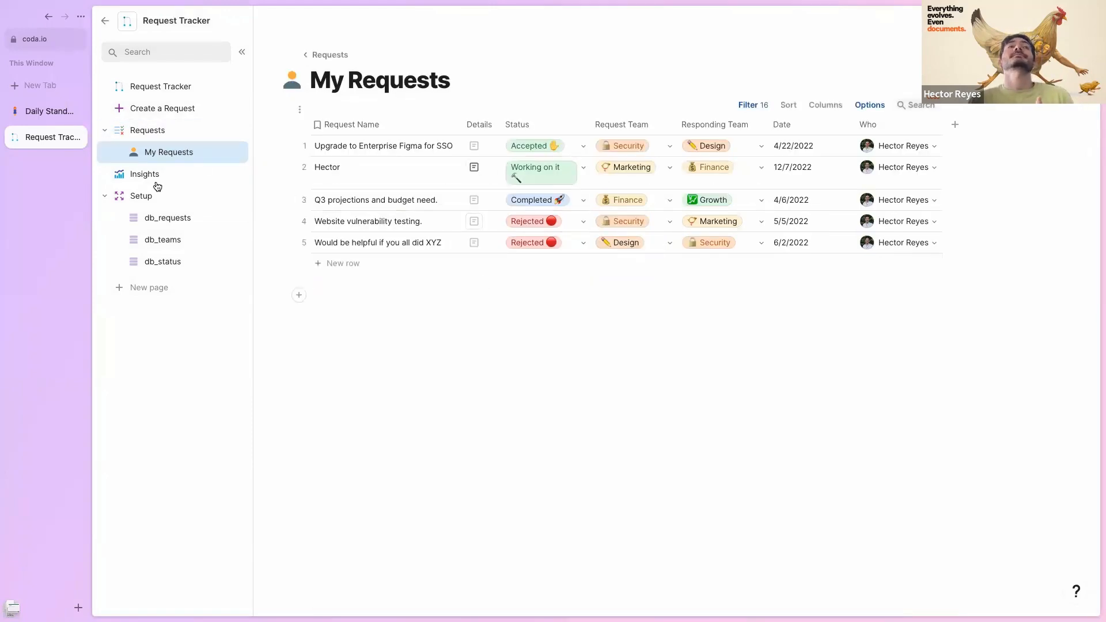
- Open the Insights page and browse the pie chart's display and view-type options without changing them
{"action": "left_click", "coordinate": [134, 177]}
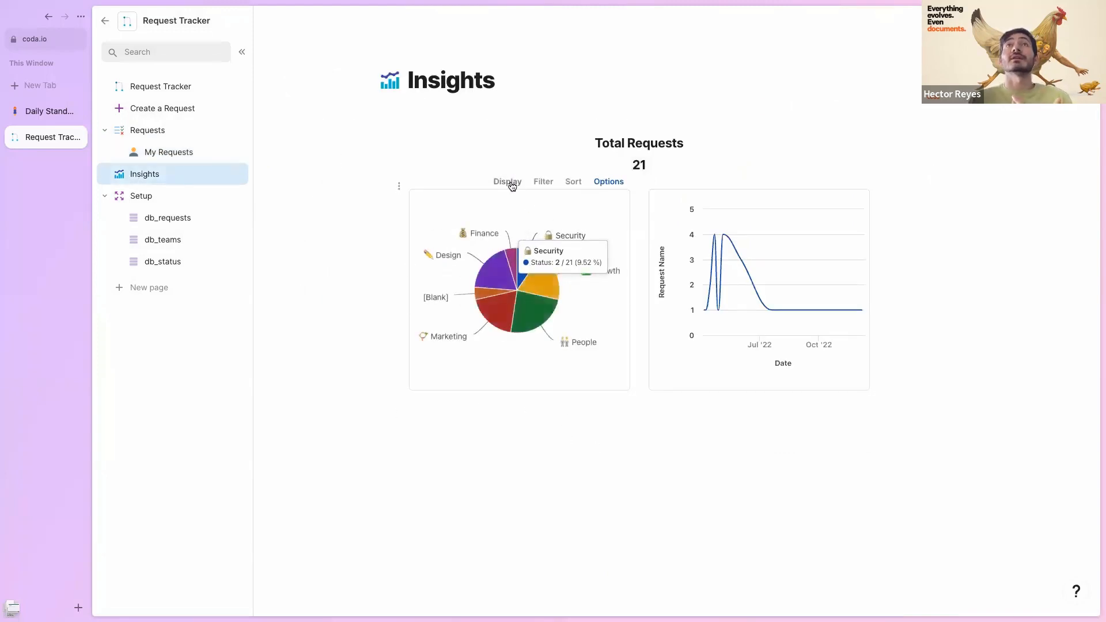
{"action": "left_click", "coordinate": [507, 191]}
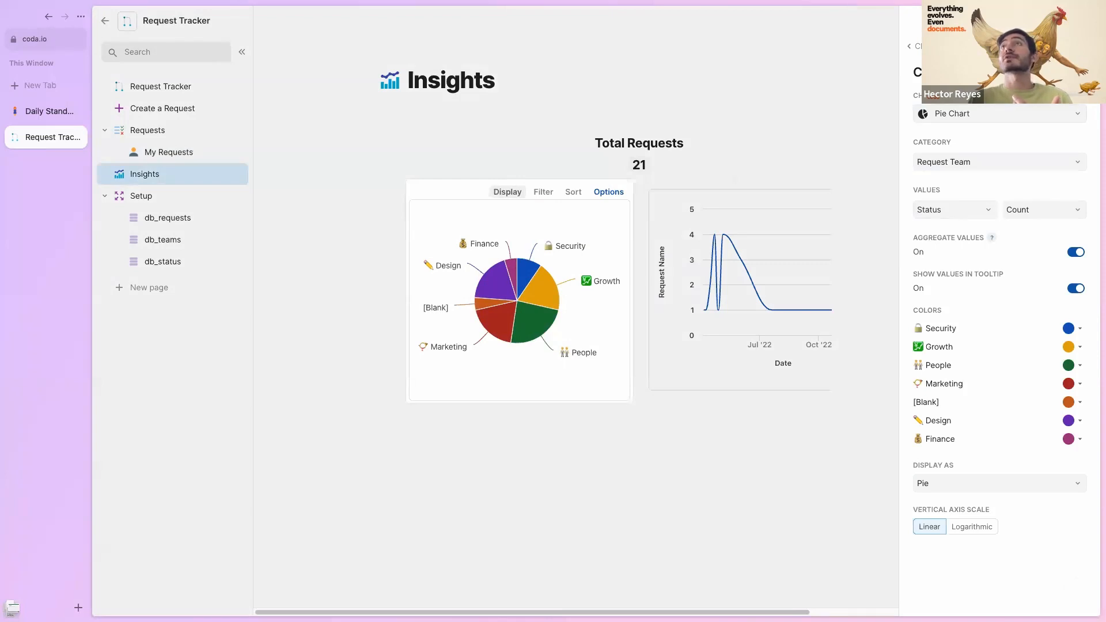
{"action": "left_click", "coordinate": [925, 46]}
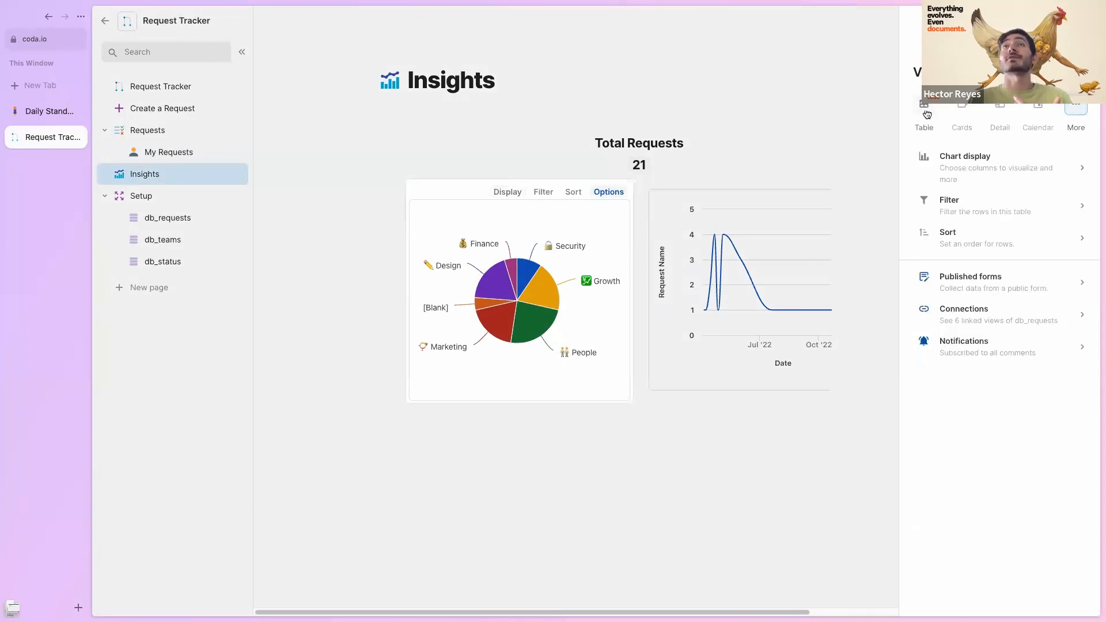
{"action": "left_click", "coordinate": [1082, 114]}
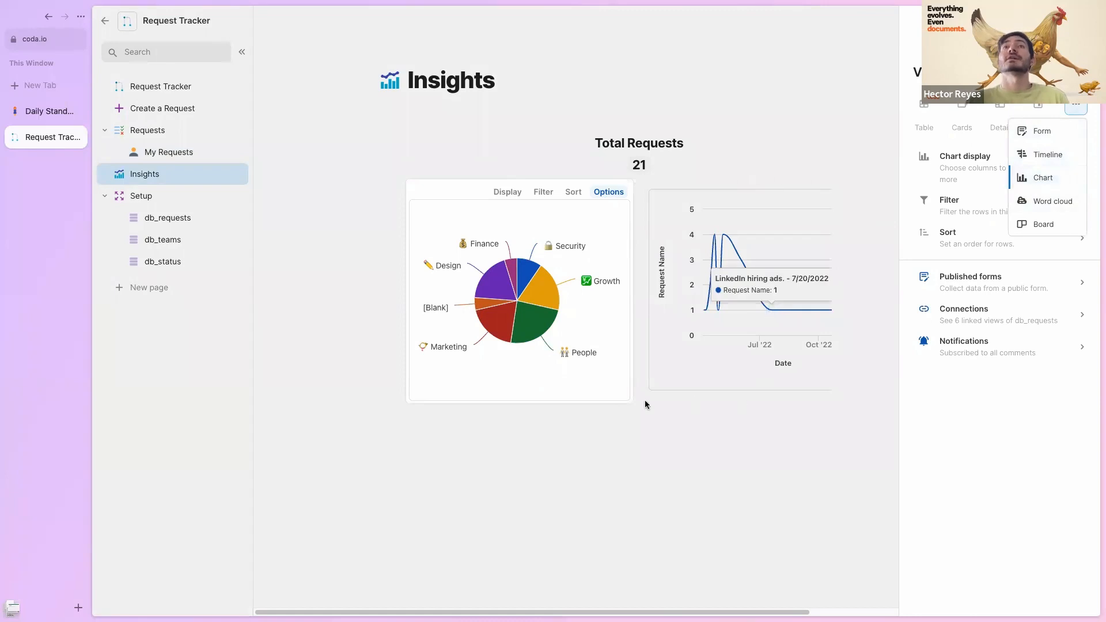
{"action": "left_click", "coordinate": [624, 464]}
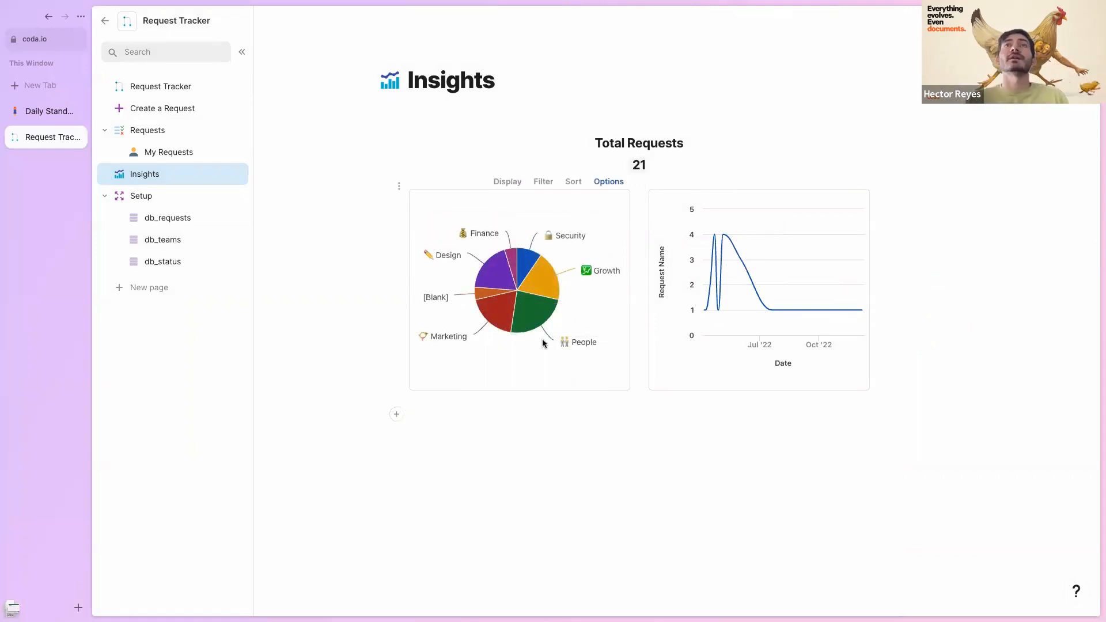
{"action": "mouse_move", "coordinate": [493, 315]}
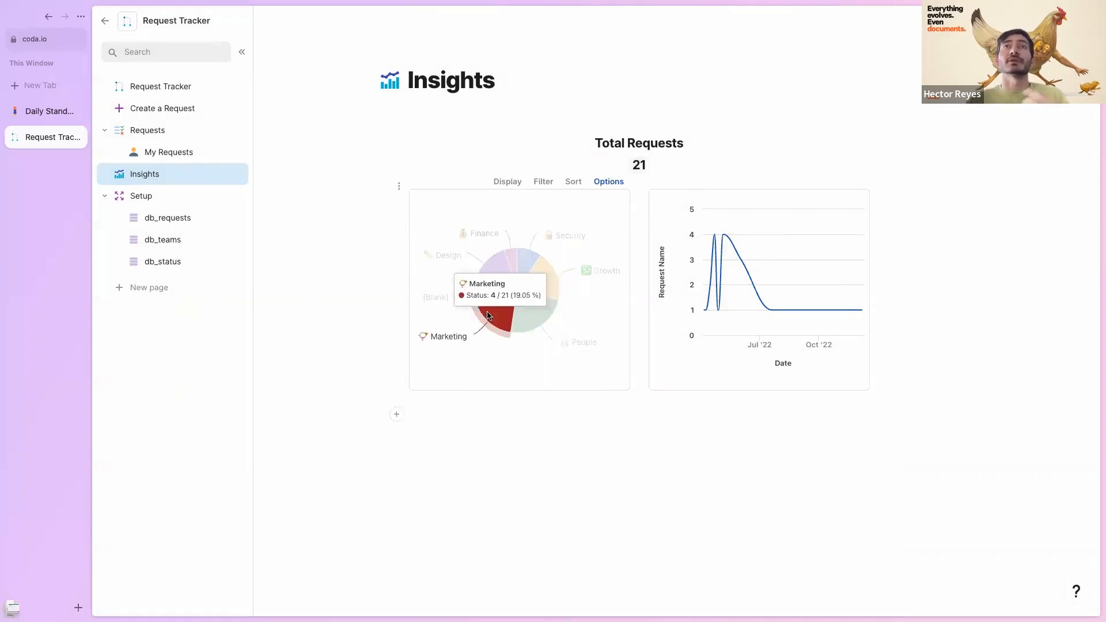
{"action": "mouse_move", "coordinate": [510, 284]}
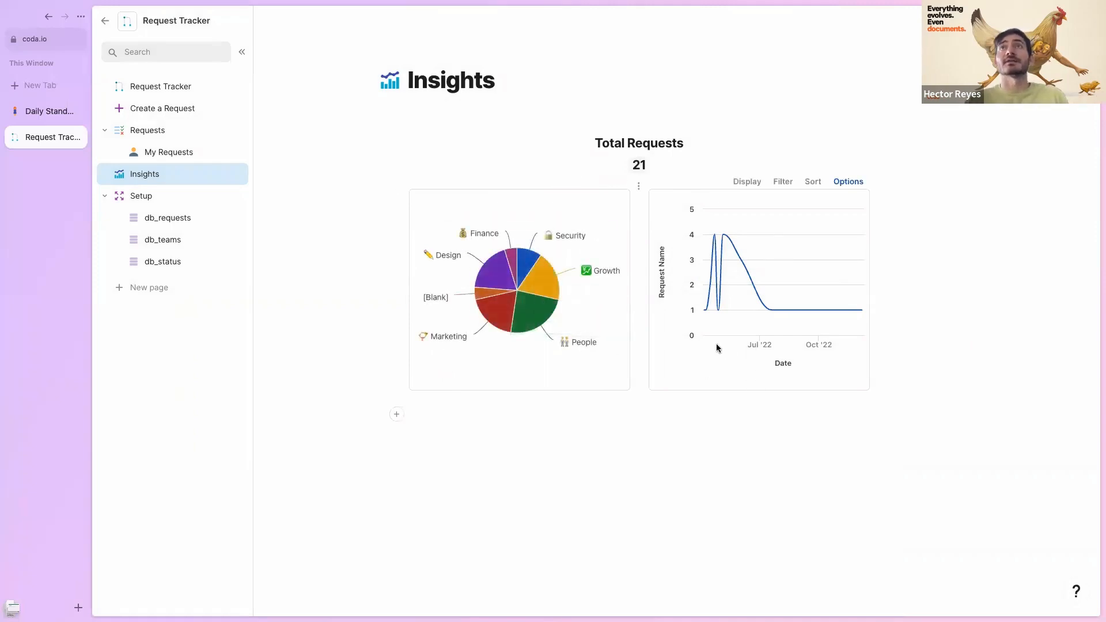
{"action": "mouse_move", "coordinate": [727, 245]}
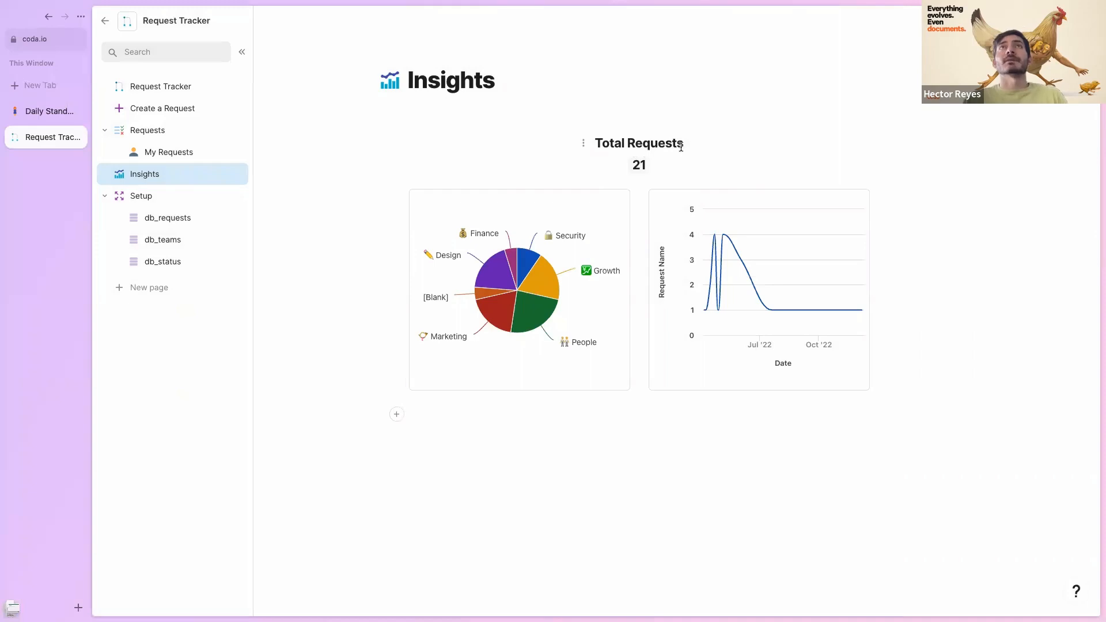
- Inspect the formula behind the Total Requests count of 21
{"action": "left_click", "coordinate": [639, 166]}
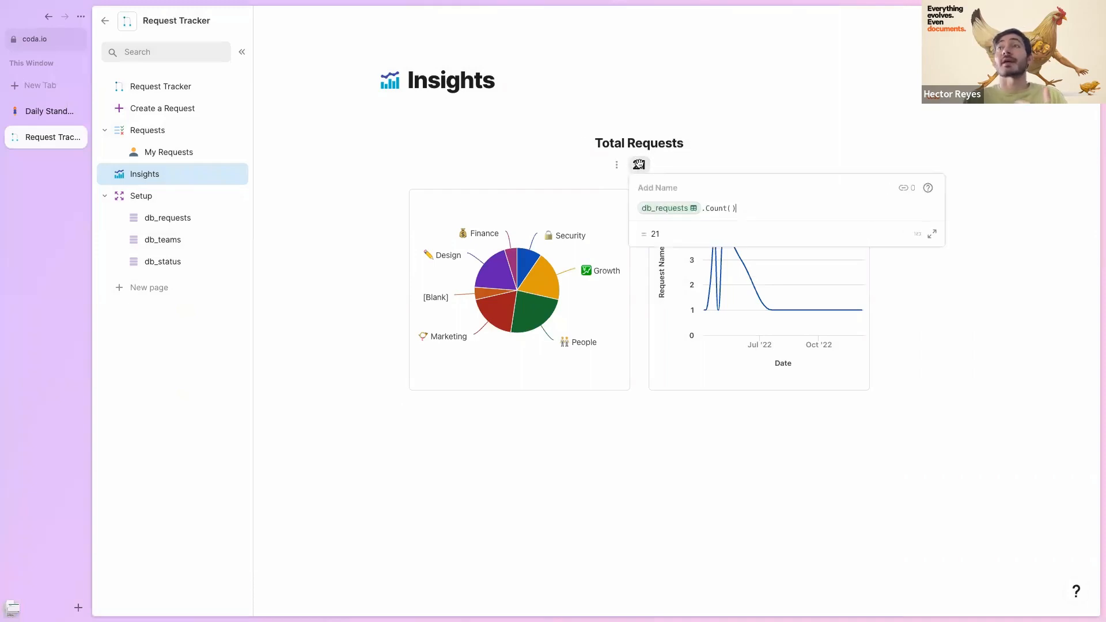
{"action": "mouse_move", "coordinate": [651, 212]}
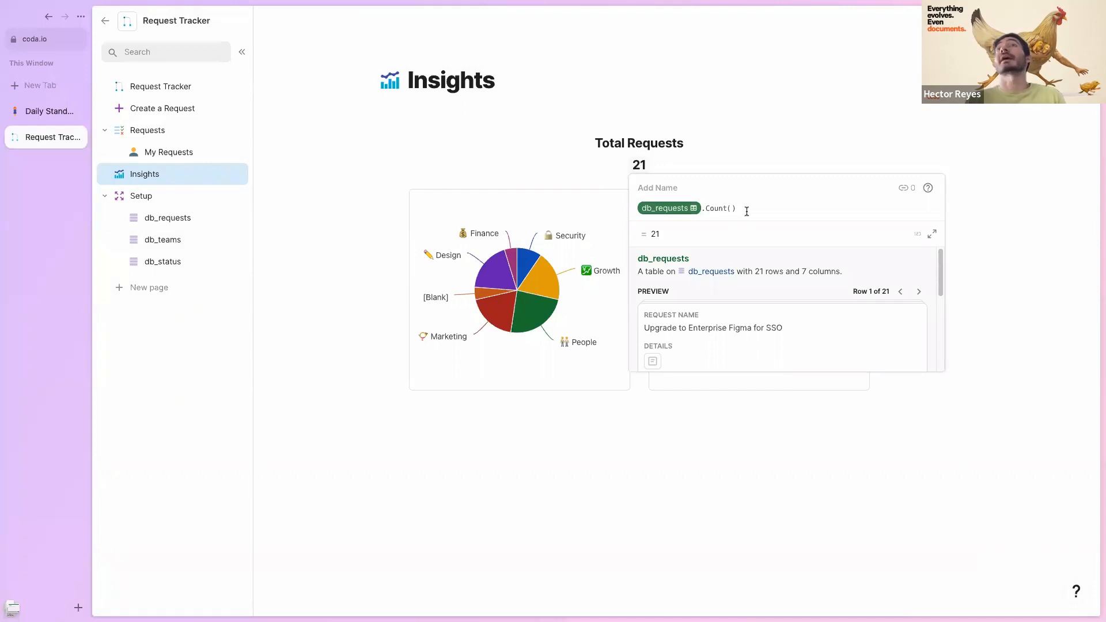
{"action": "left_click", "coordinate": [690, 163]}
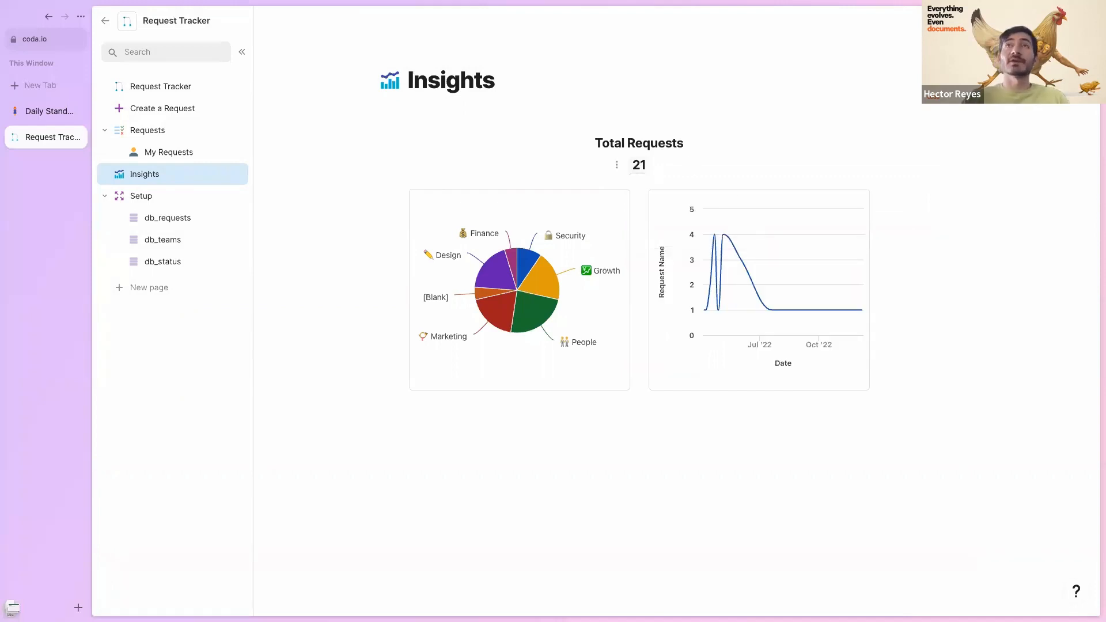
- Add the formula db_requests.Filter(Status=Reviewing).Count(), which displays 6
{"action": "type", "text": "="}
{"action": "key", "text": "Tab"}
{"action": "type", "text": "."}
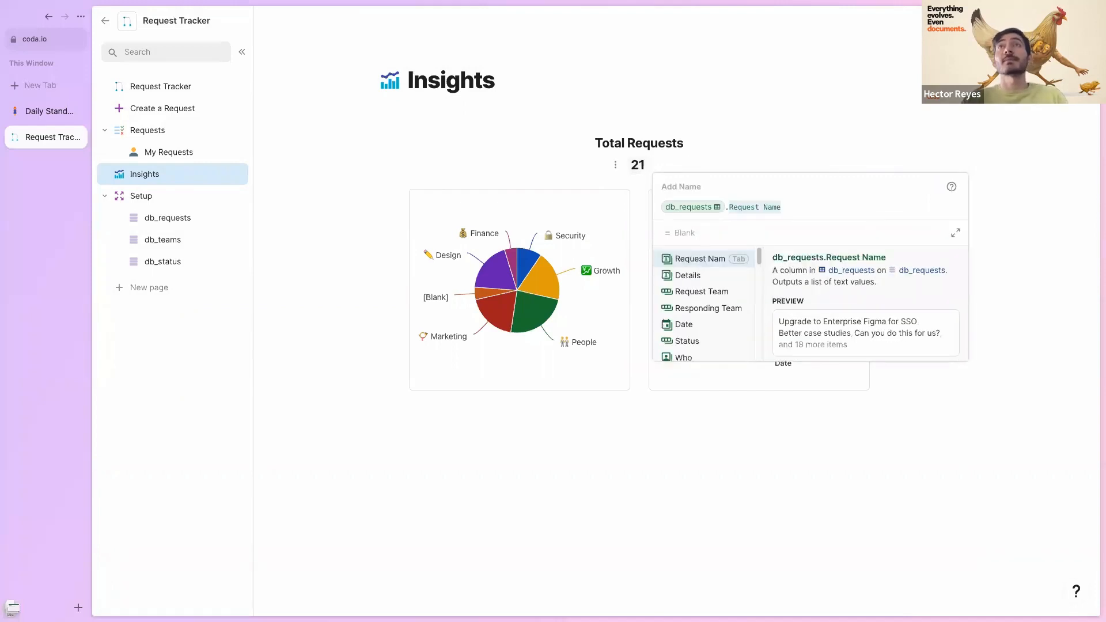
{"action": "type", "text": "Filter"}
{"action": "key", "text": "Tab"}
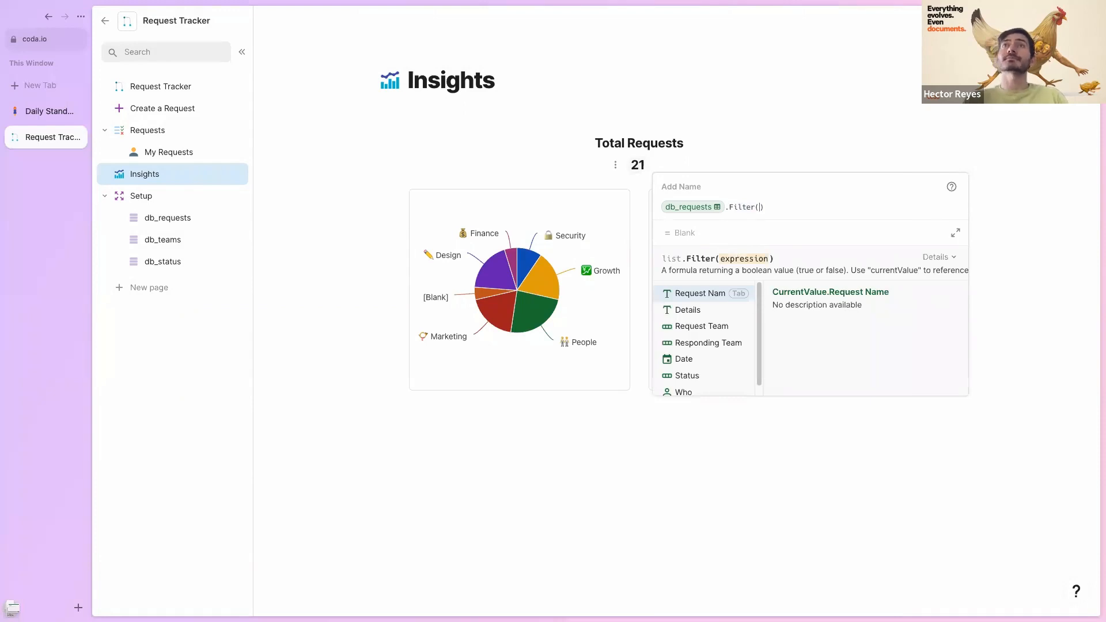
{"action": "key", "text": "Down"}
{"action": "key", "text": "Down"}
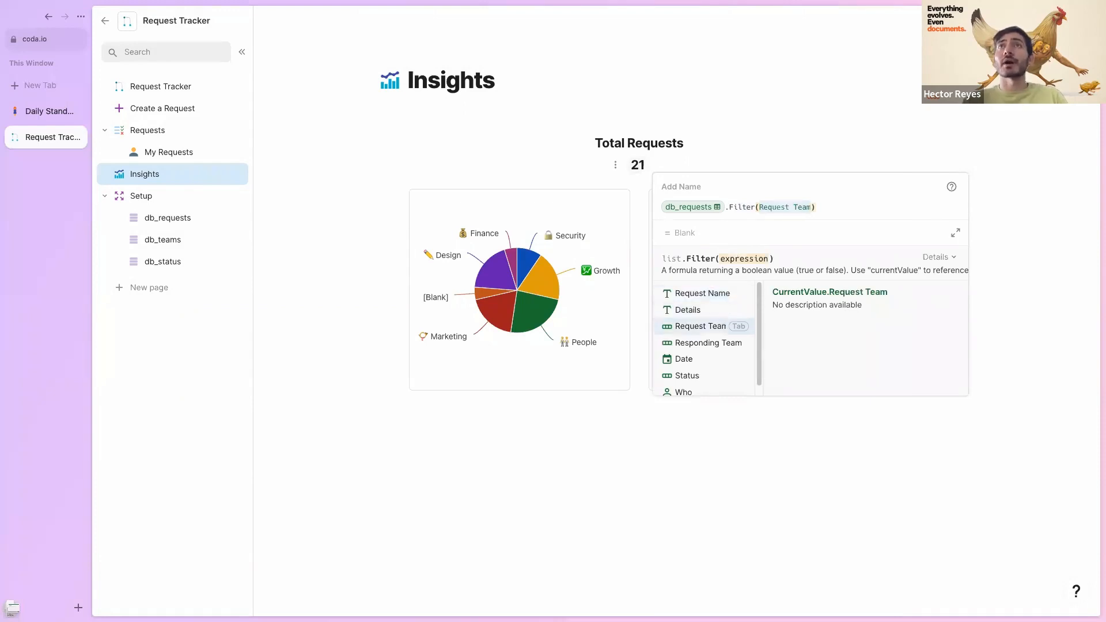
{"action": "key", "text": "Down"}
{"action": "key", "text": "Down"}
{"action": "key", "text": "Down"}
{"action": "key", "text": "Tab"}
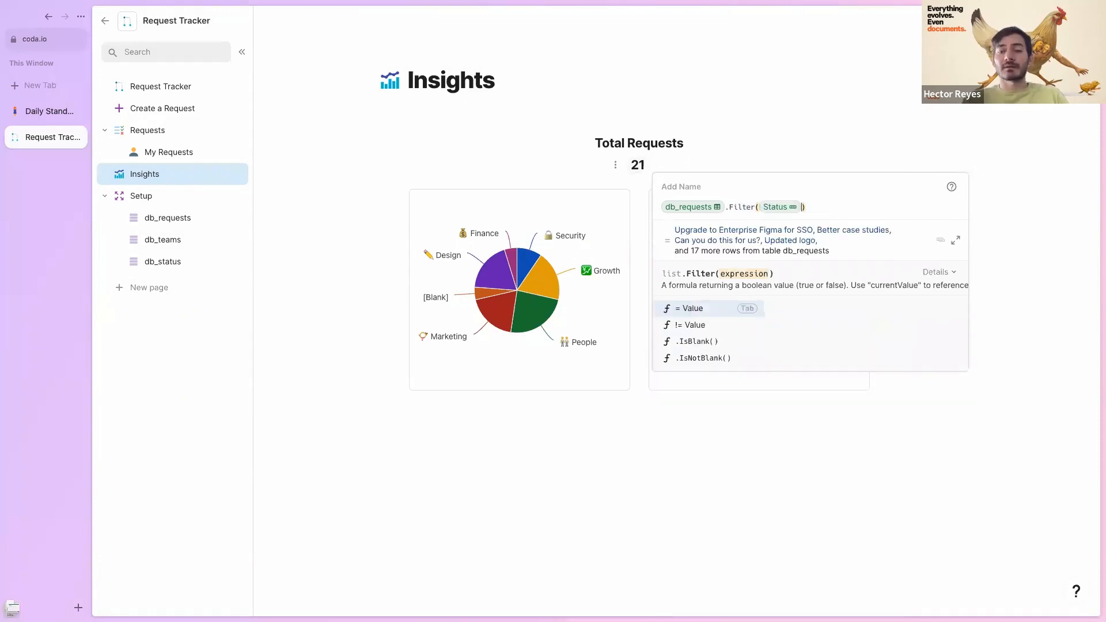
{"action": "key", "text": "Tab"}
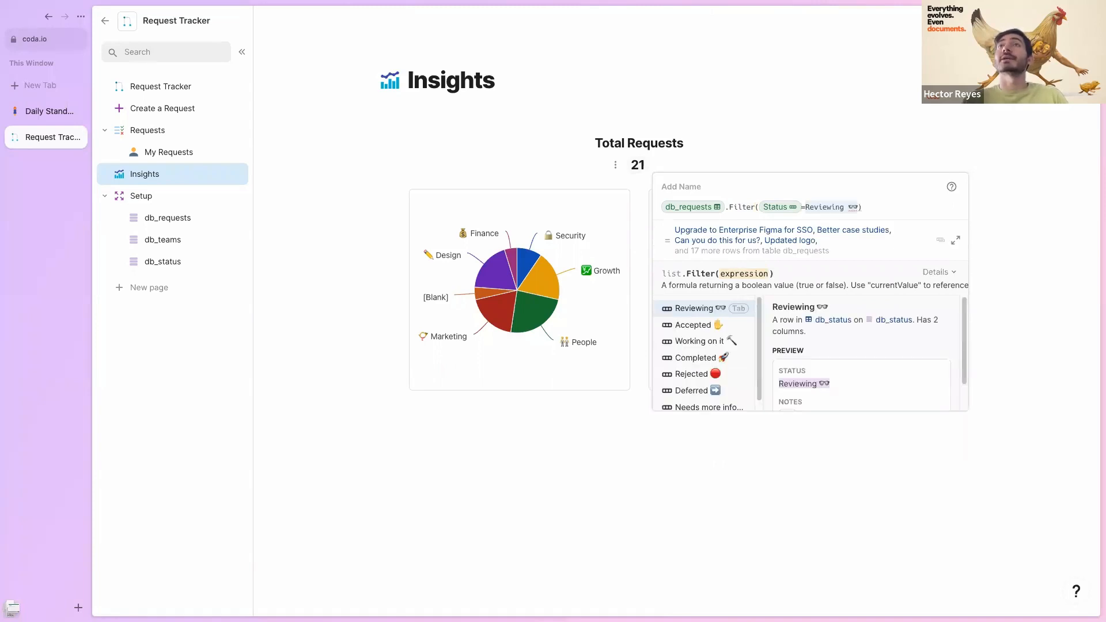
{"action": "key", "text": "Tab"}
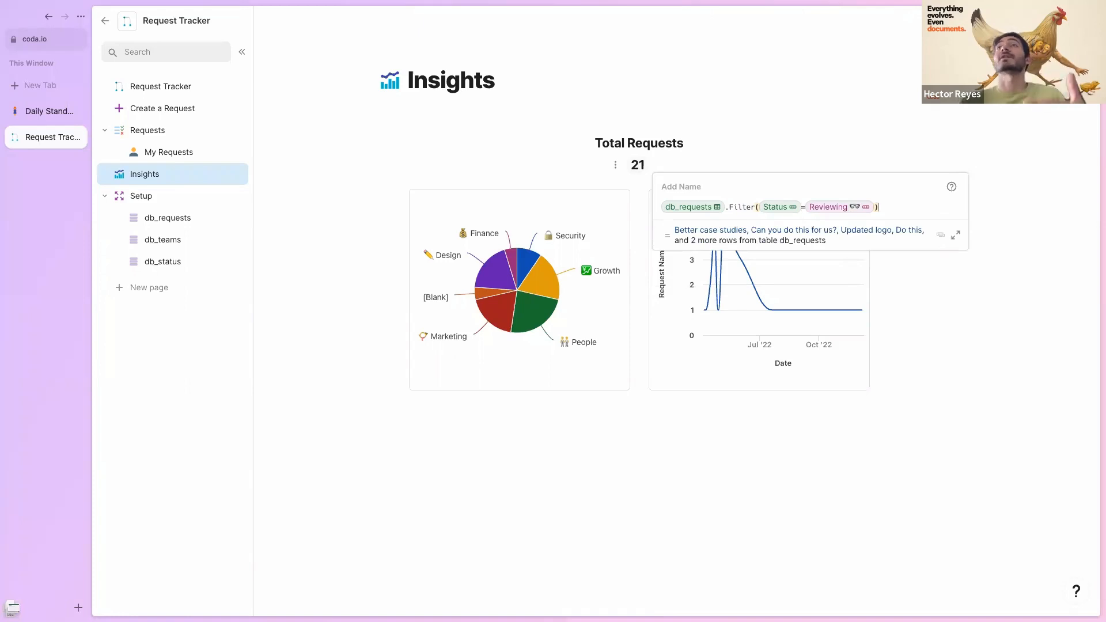
{"action": "type", "text": ".Count("}
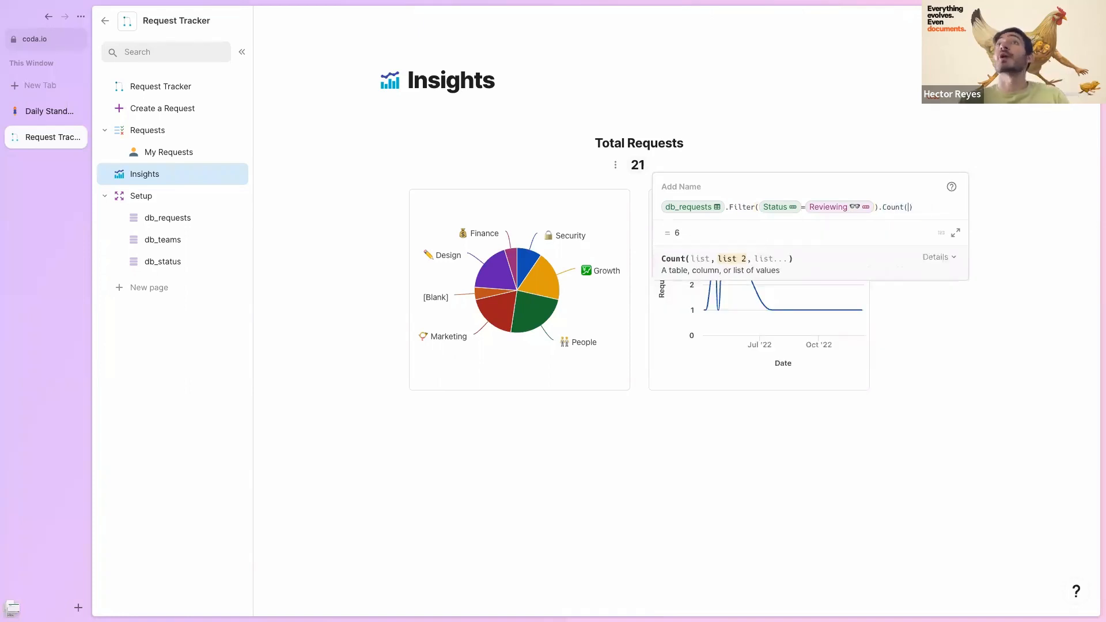
{"action": "key", "text": "Return"}
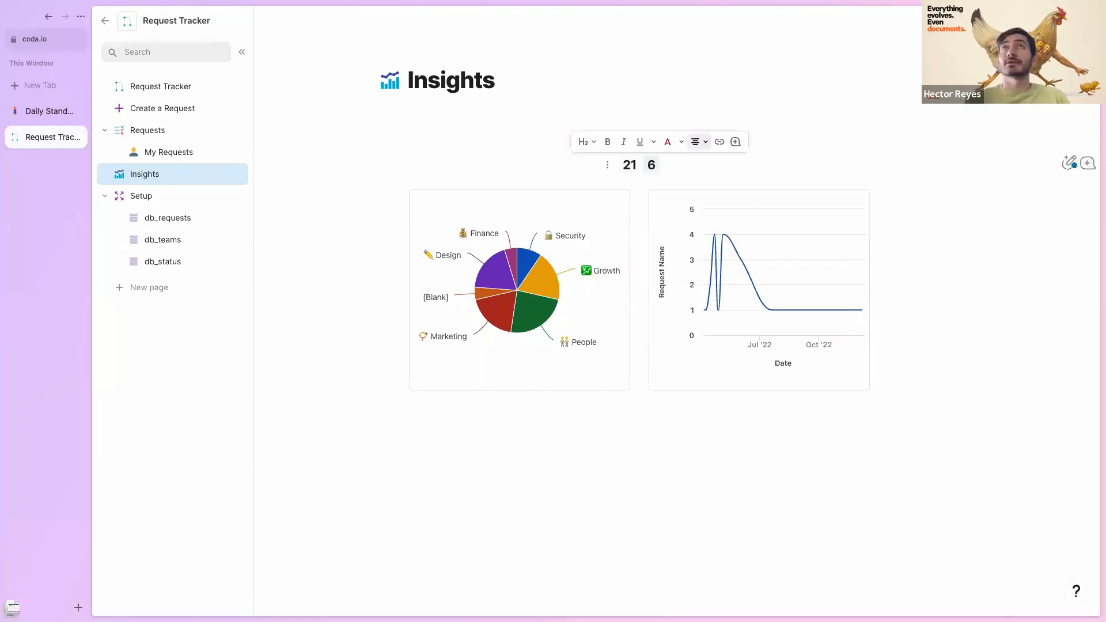
- Move the 6 onto its own line and label it 'Requests in Review'
{"action": "key", "text": "Return"}
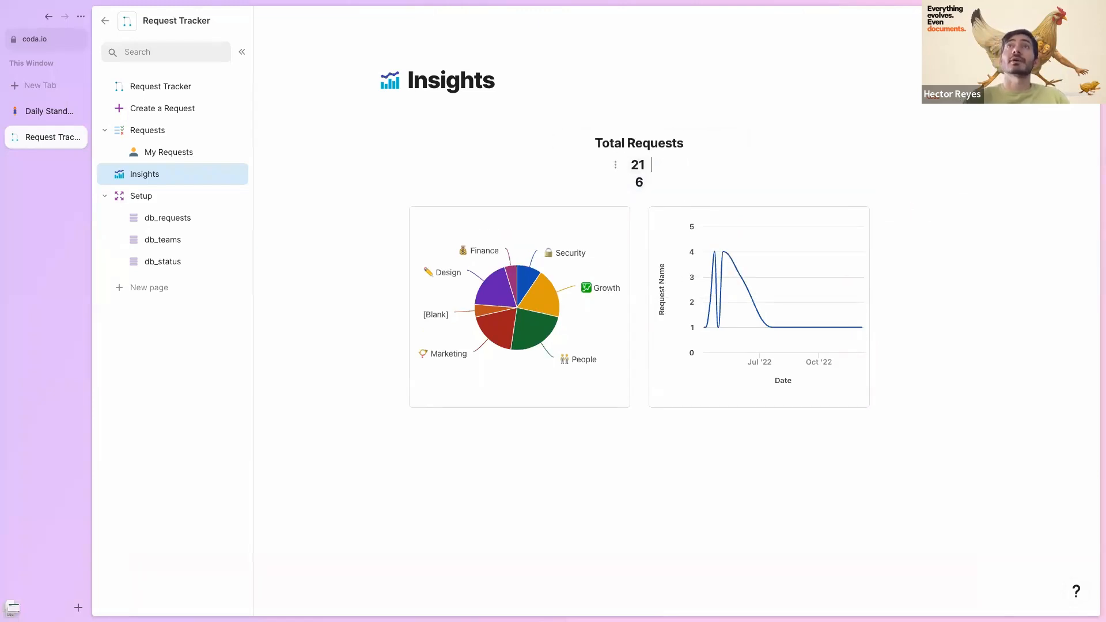
{"action": "type", "text": "Requests in REv"}
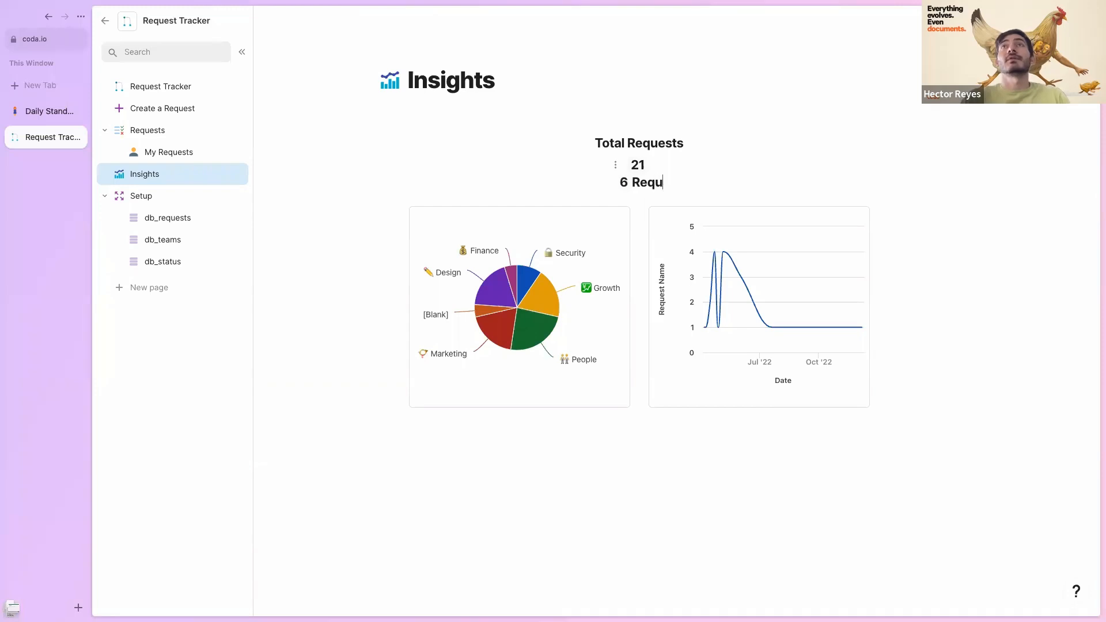
{"action": "key", "text": "BackSpace"}
{"action": "key", "text": "BackSpace"}
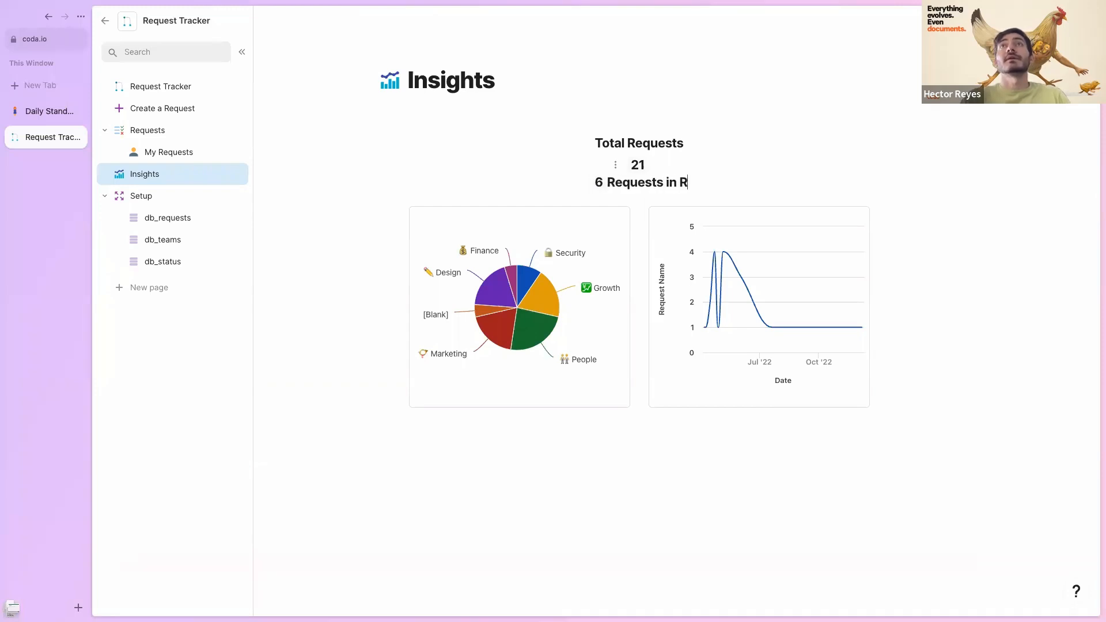
{"action": "type", "text": "eview"}
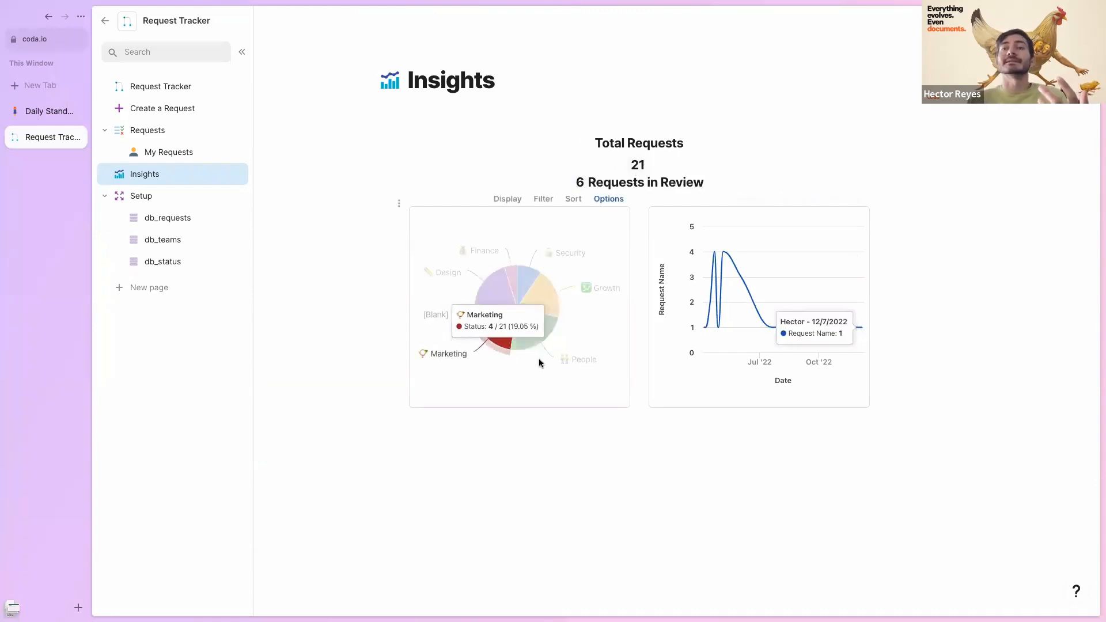
- Visit the Setup, Create a Request, Requests and My Requests pages, ending back on Insights
{"action": "left_click", "coordinate": [141, 196]}
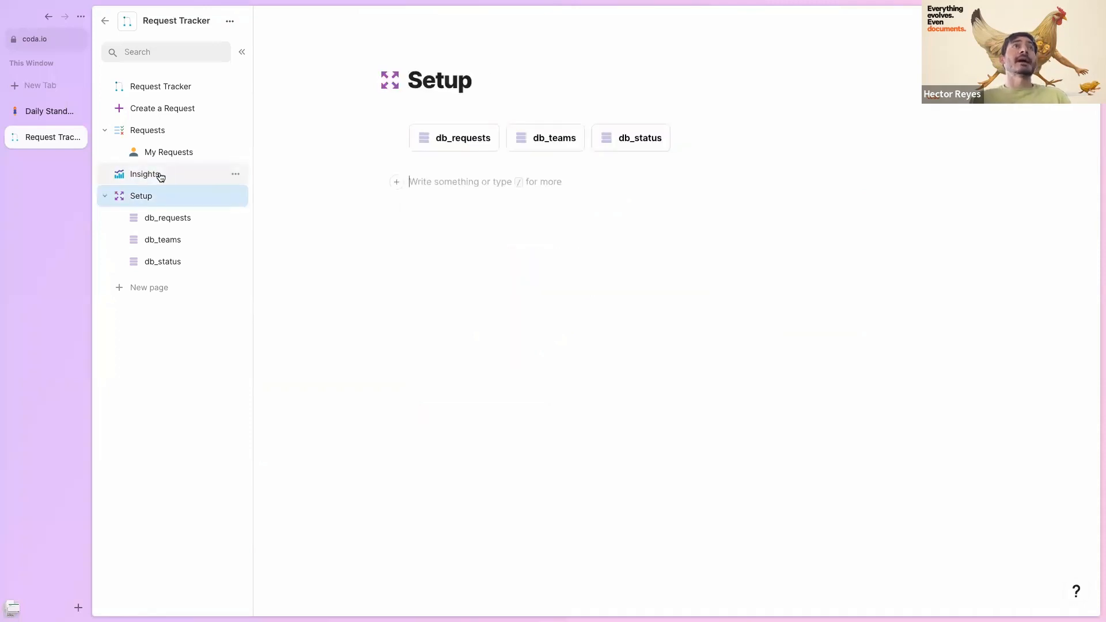
{"action": "left_click", "coordinate": [145, 174]}
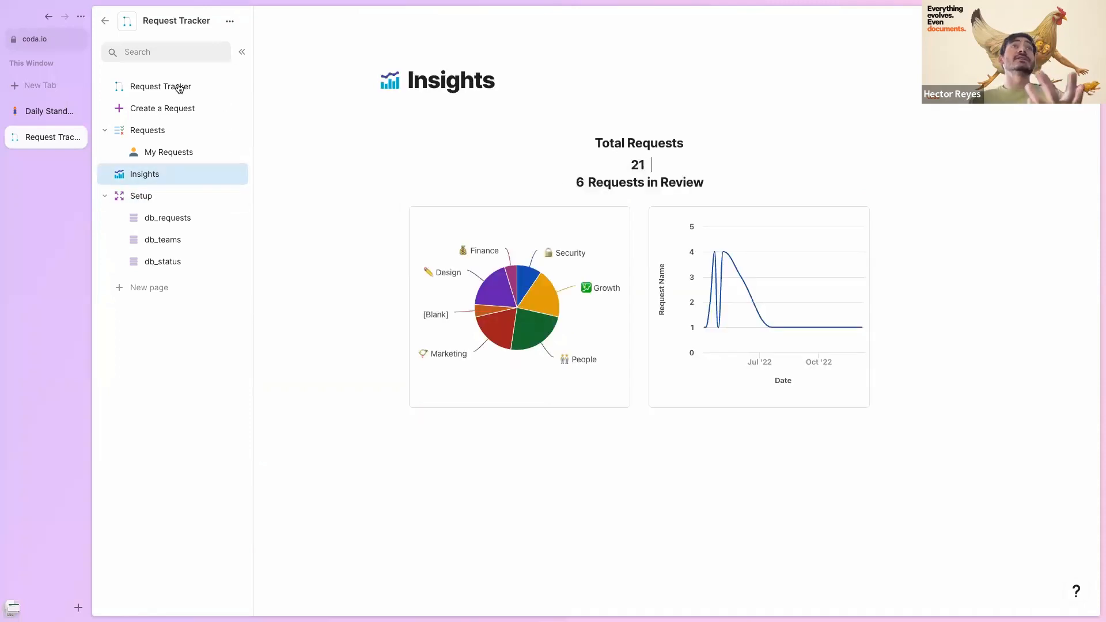
{"action": "left_click", "coordinate": [160, 107]}
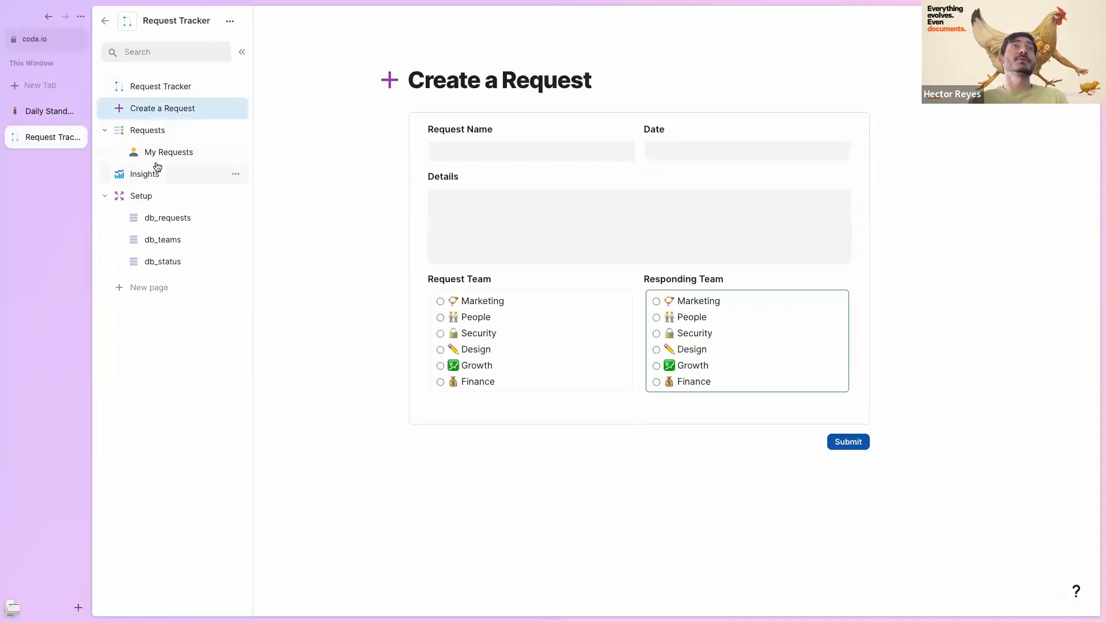
{"action": "left_click", "coordinate": [148, 134]}
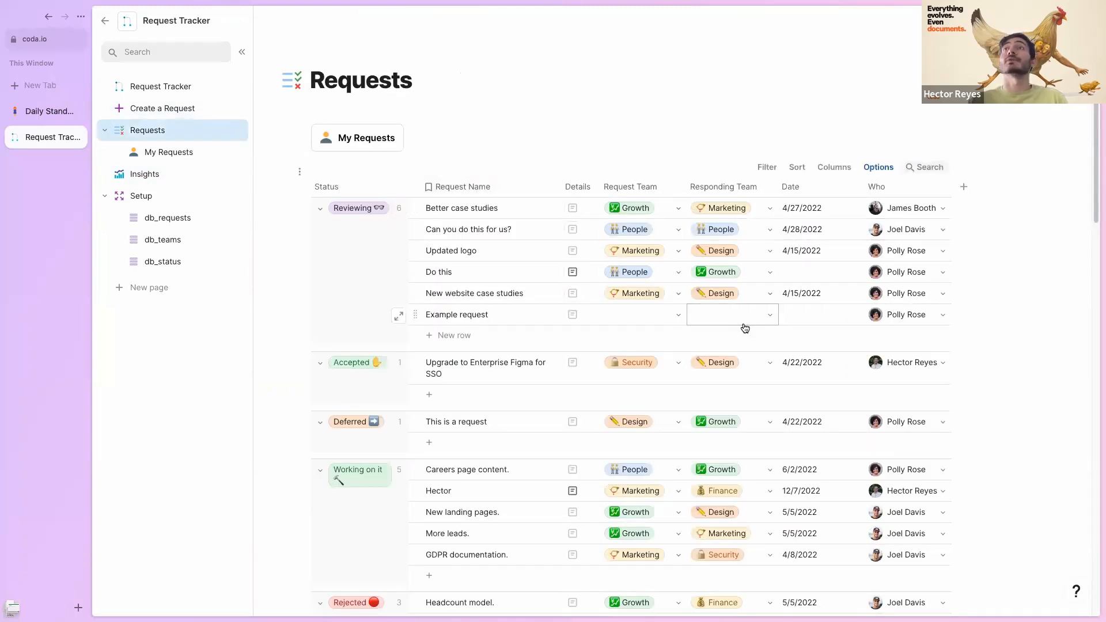
{"action": "left_click", "coordinate": [196, 151]}
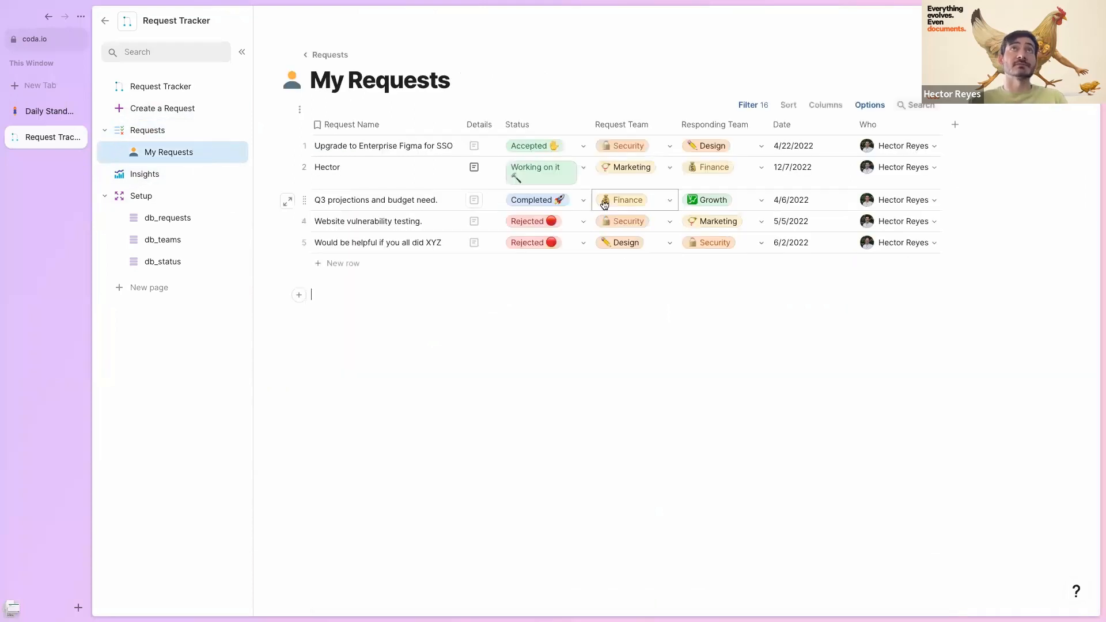
{"action": "left_click", "coordinate": [149, 174]}
- Place the cursor after the total of 21, then collapse the Setup section in the page list
{"action": "mouse_move", "coordinate": [728, 225]}
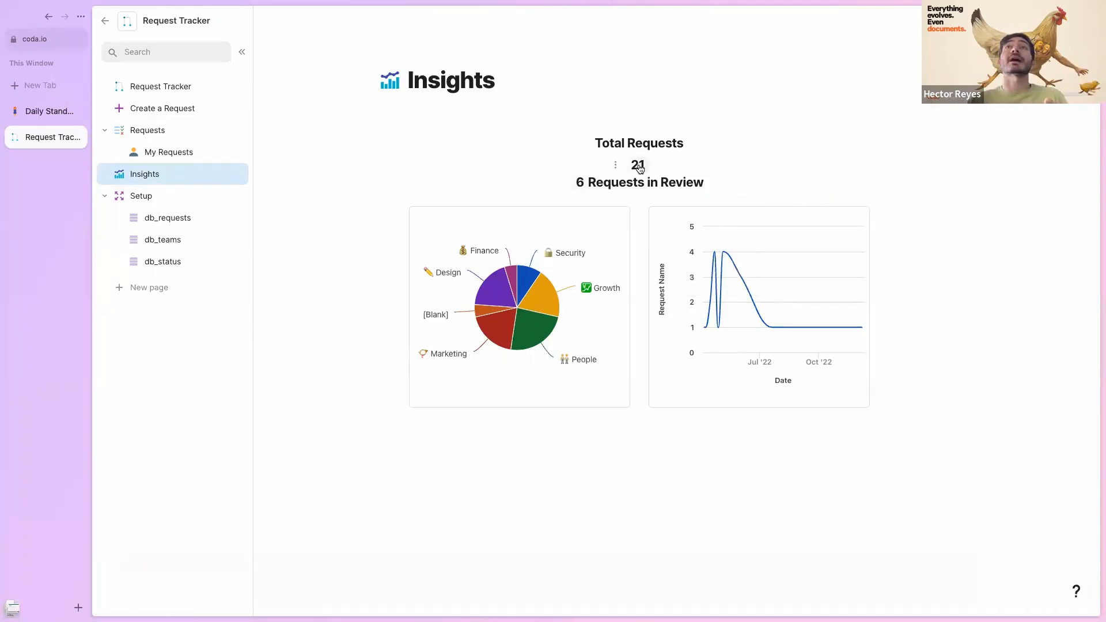
{"action": "left_click", "coordinate": [674, 164]}
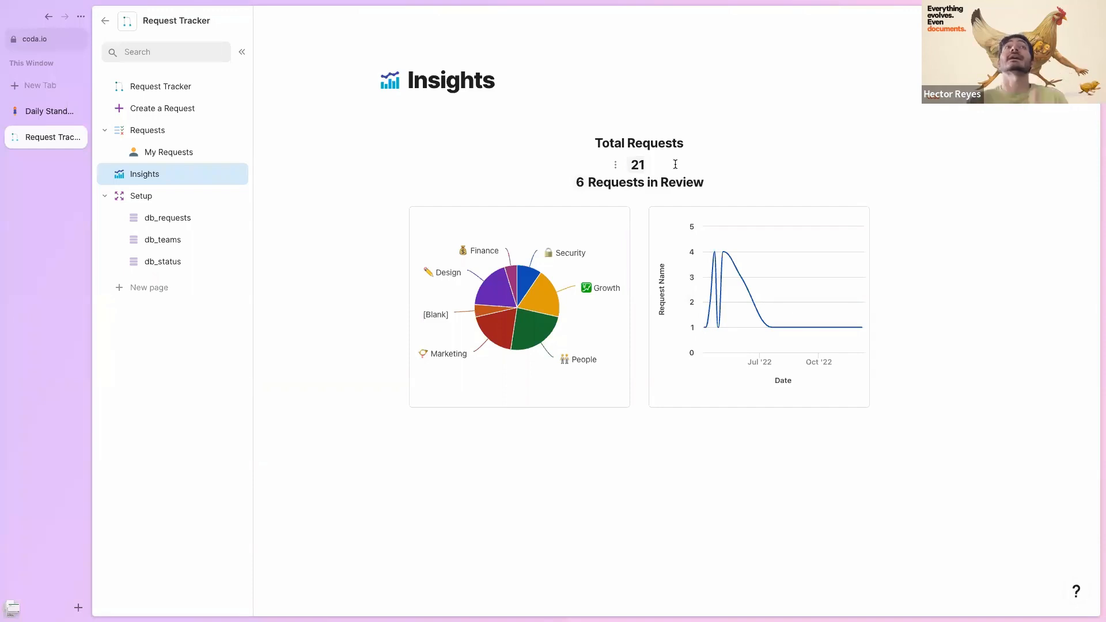
{"action": "left_click", "coordinate": [104, 197]}
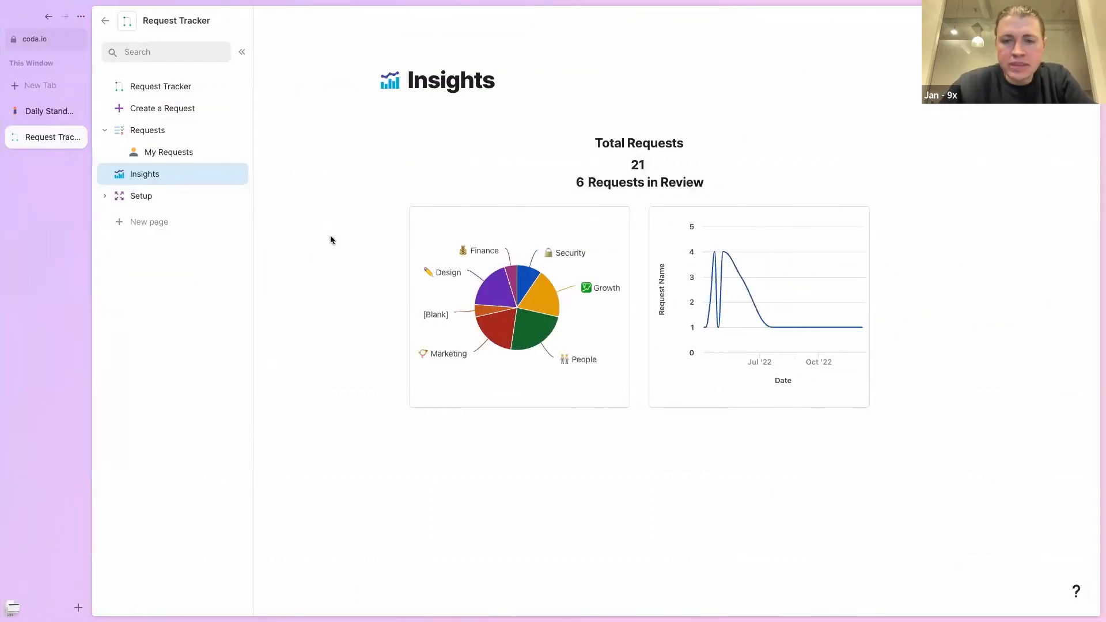
- Bring up the Daily Stand Up doc and look over its three-entry Daily table and Slack template
{"action": "left_click", "coordinate": [43, 112]}
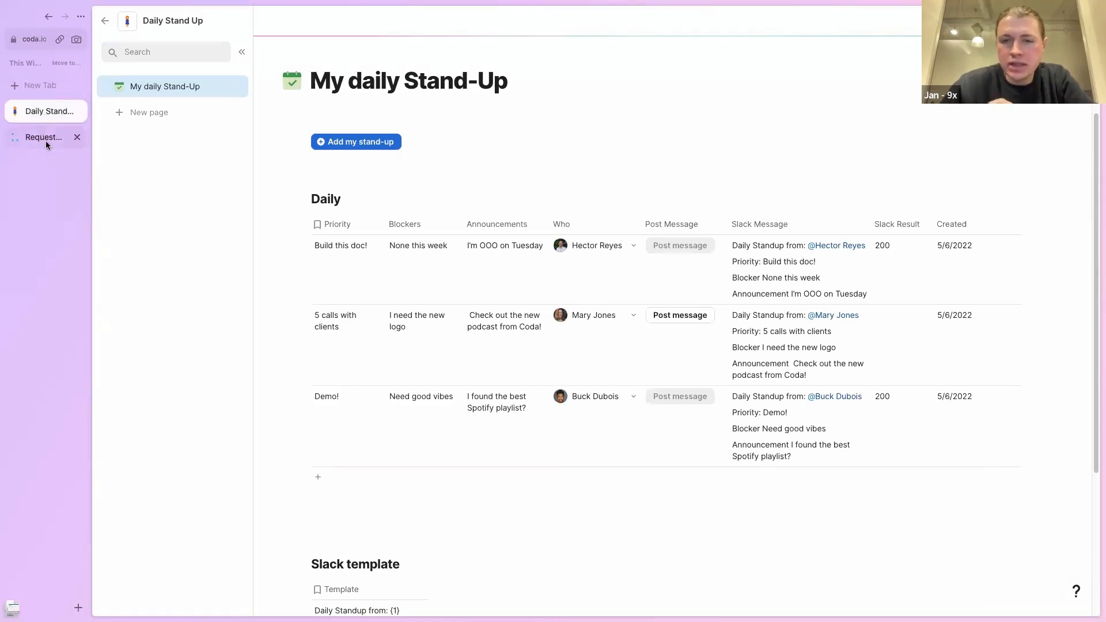
{"action": "left_click", "coordinate": [46, 141]}
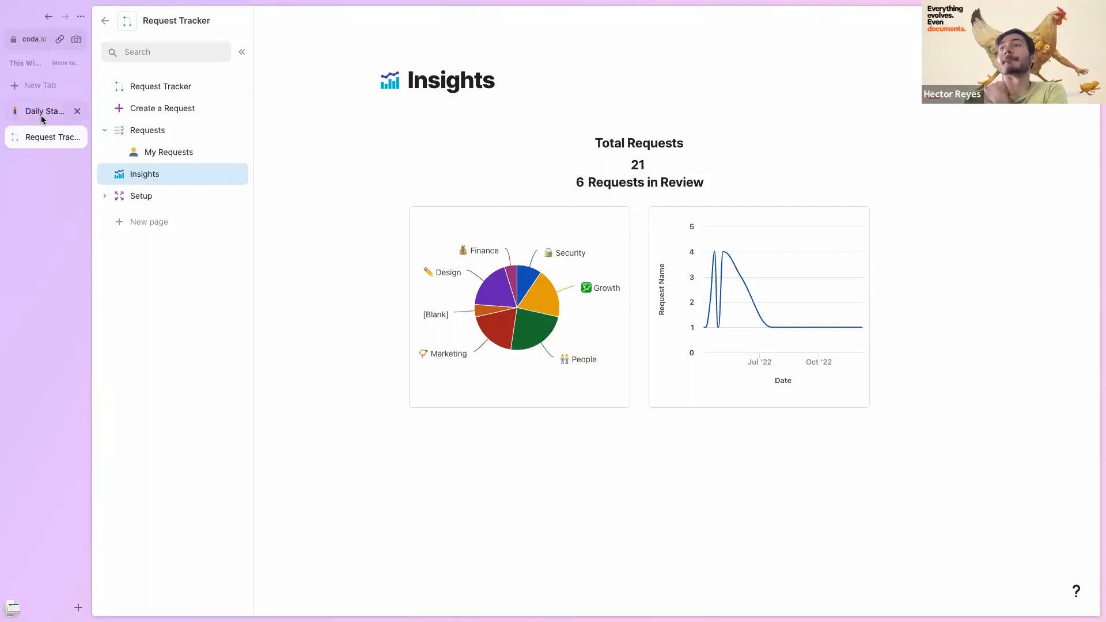
{"action": "left_click", "coordinate": [44, 116]}
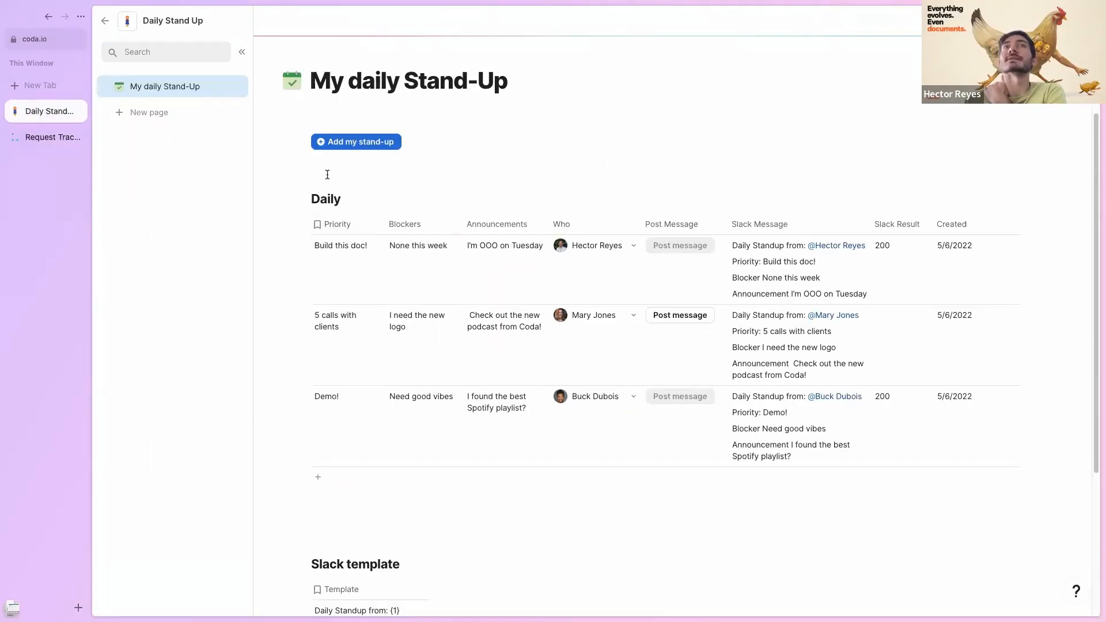
{"action": "scroll", "coordinate": [416, 438], "scroll_direction": "down", "scroll_amount": 3}
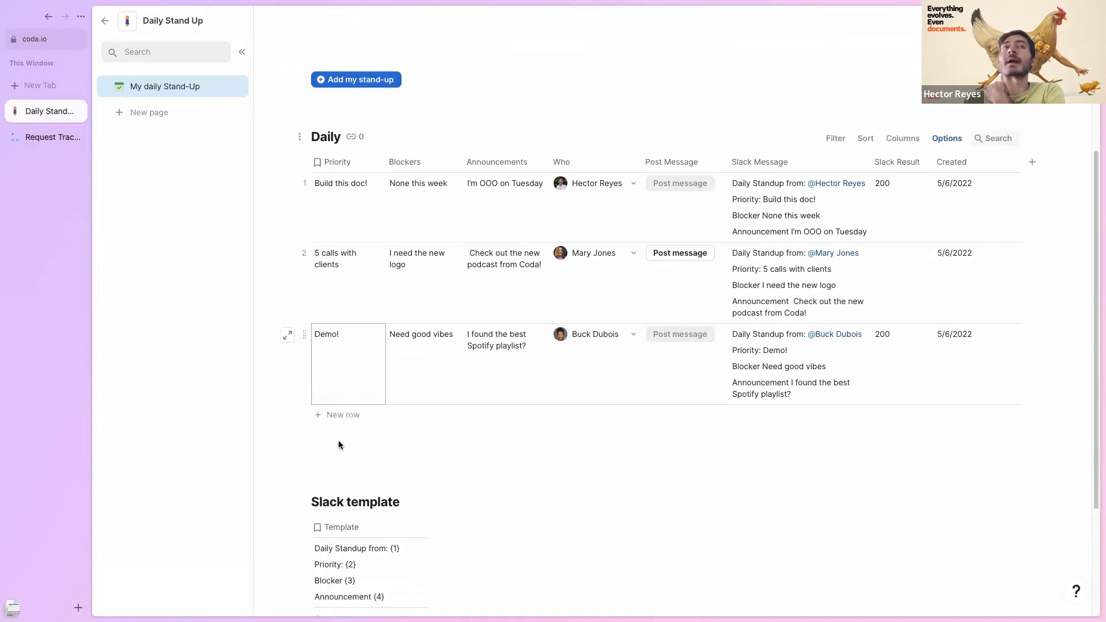
{"action": "scroll", "coordinate": [319, 413], "scroll_direction": "up", "scroll_amount": 1}
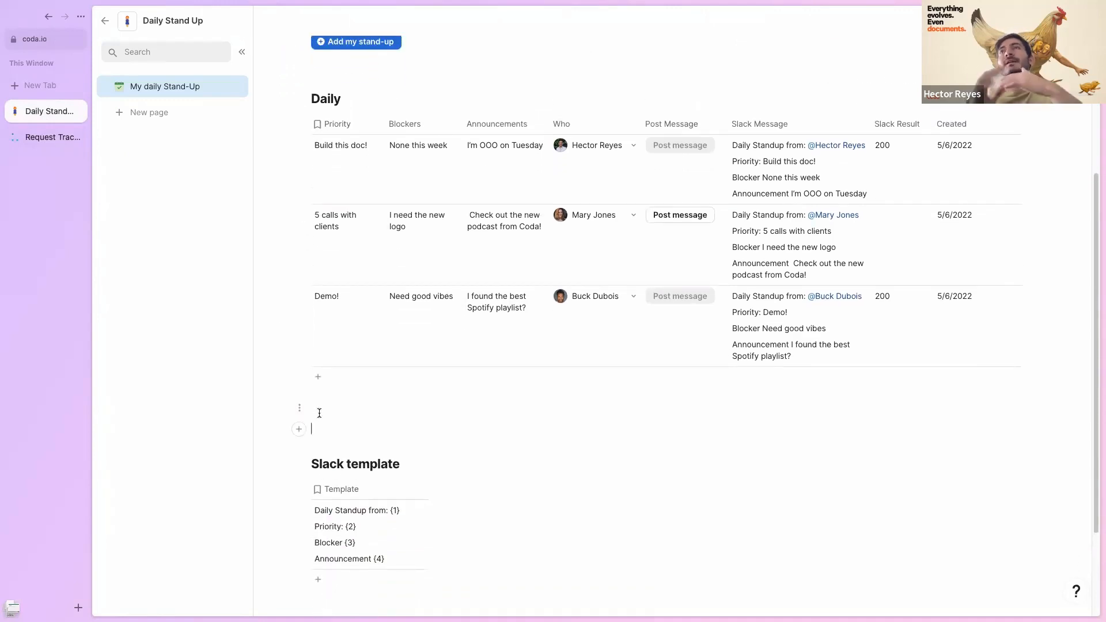
{"action": "scroll", "coordinate": [434, 273], "scroll_direction": "up", "scroll_amount": 1}
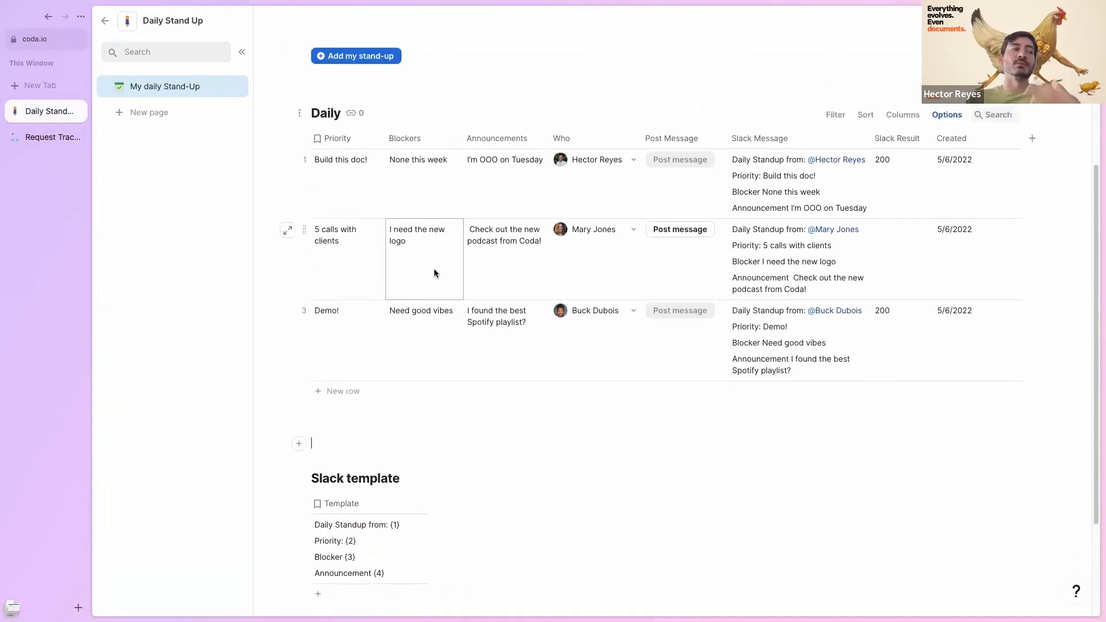
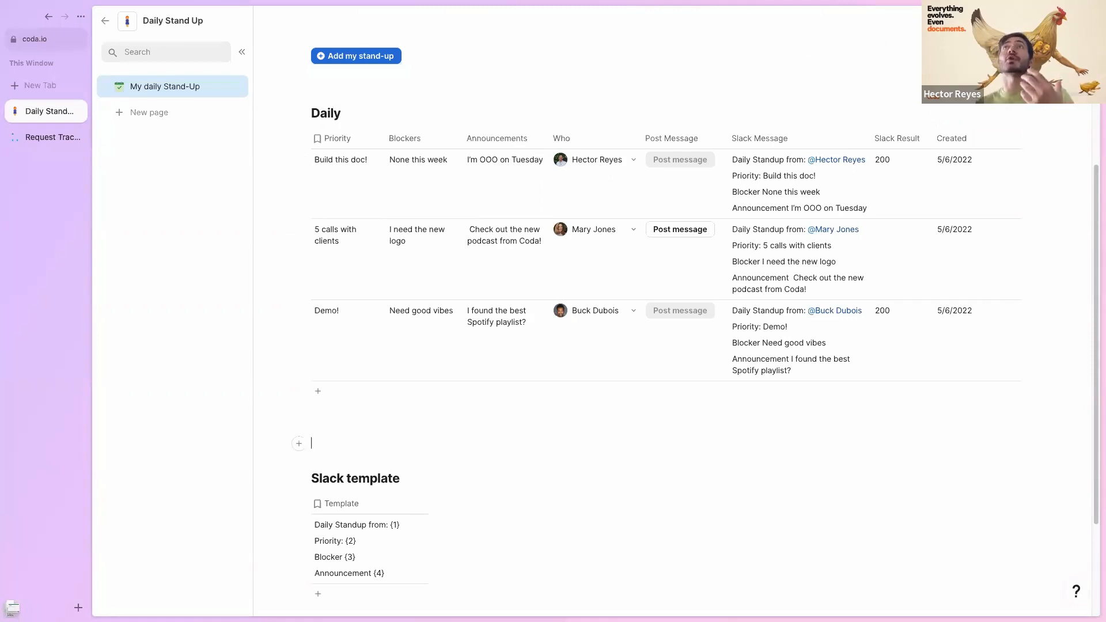
- Check the doc's sharing access for coda.io email addresses, leaving it unchanged
{"action": "left_click", "coordinate": [999, 21]}
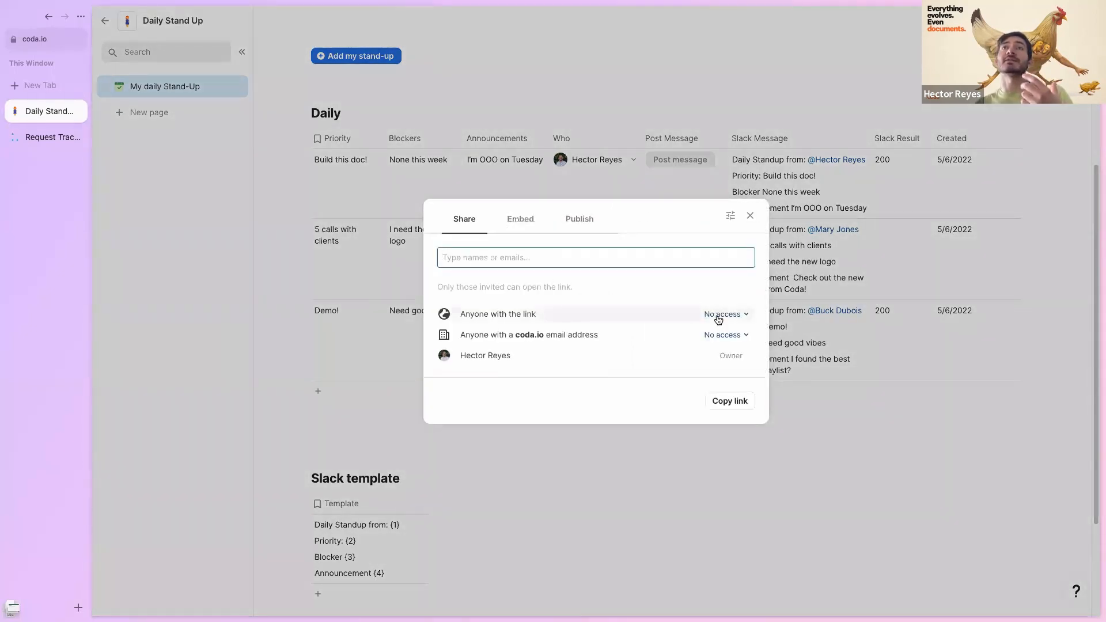
{"action": "left_click", "coordinate": [726, 338]}
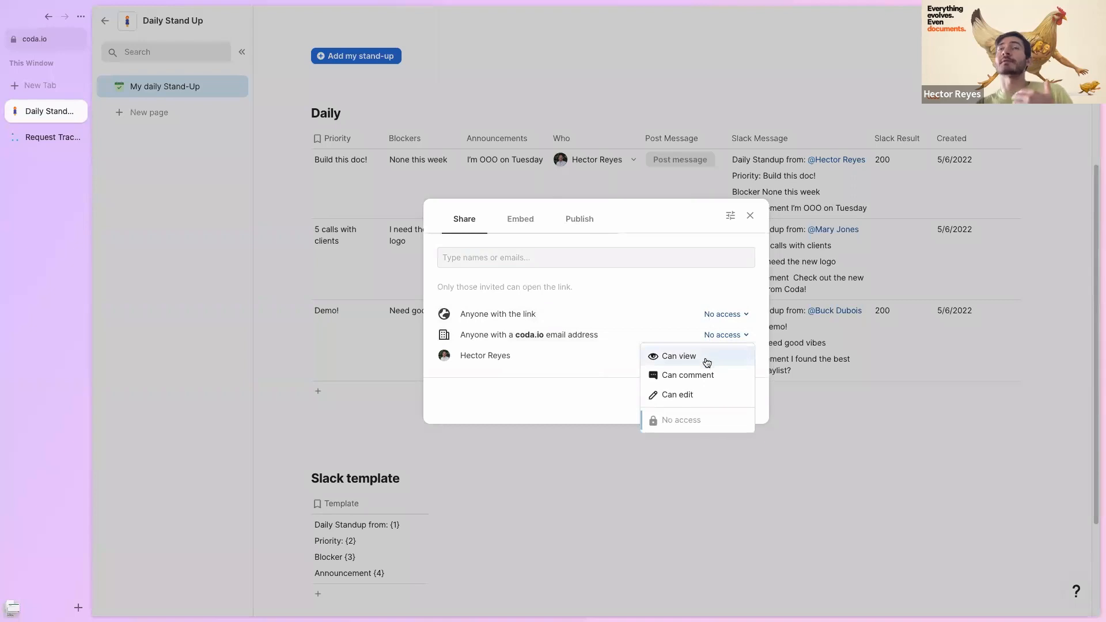
{"action": "left_click", "coordinate": [836, 408]}
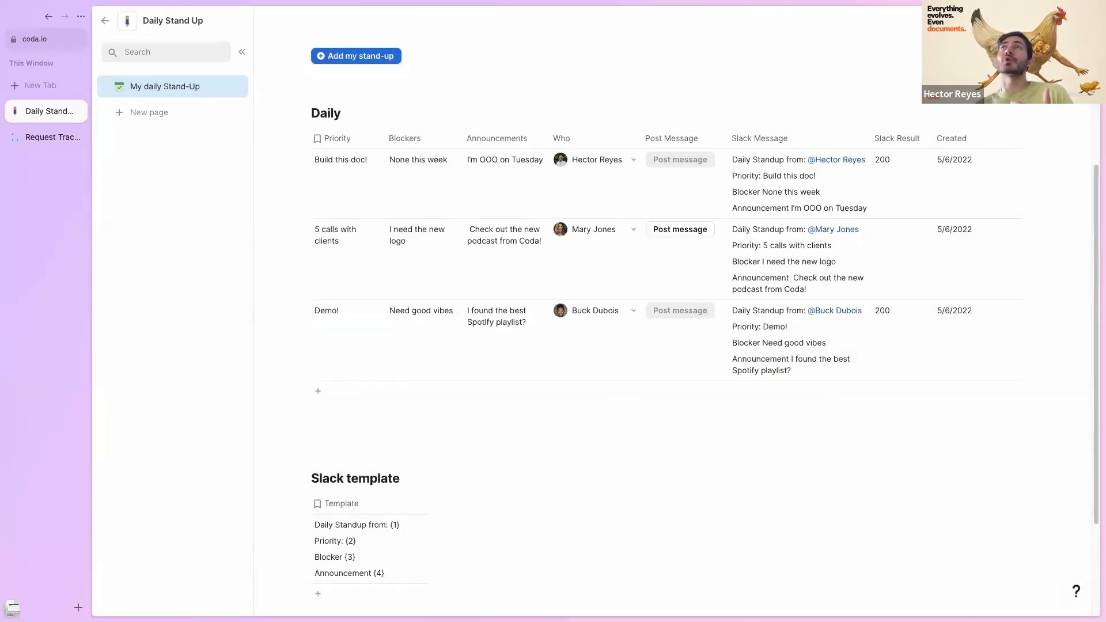
- Lock the My daily Stand-Up page to Interact only via Locking settings
{"action": "left_click", "coordinate": [956, 183]}
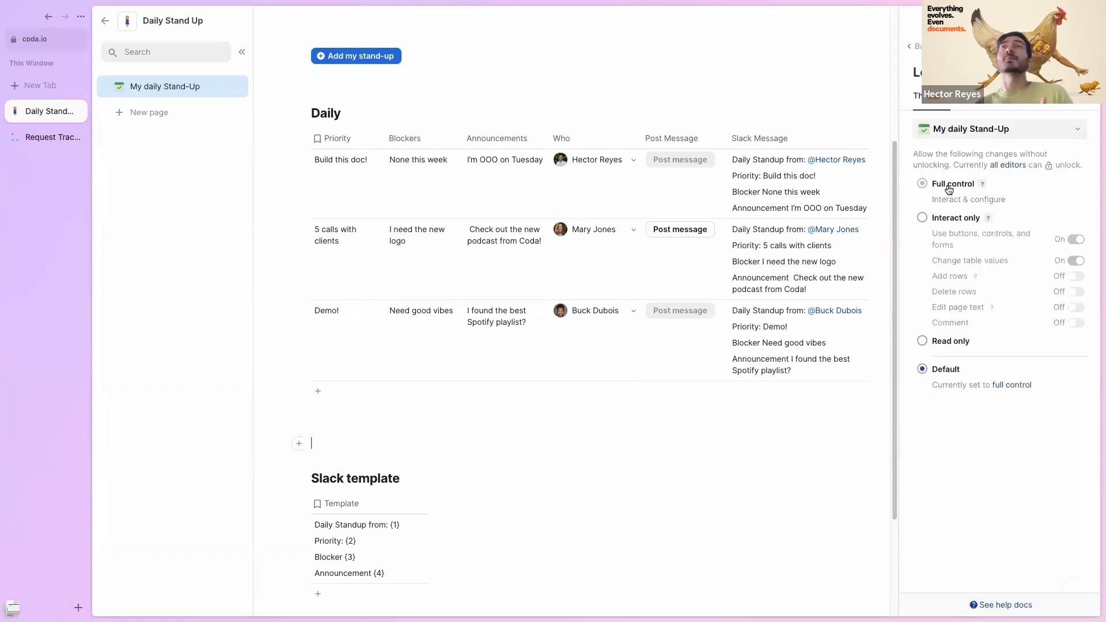
{"action": "left_click", "coordinate": [922, 218]}
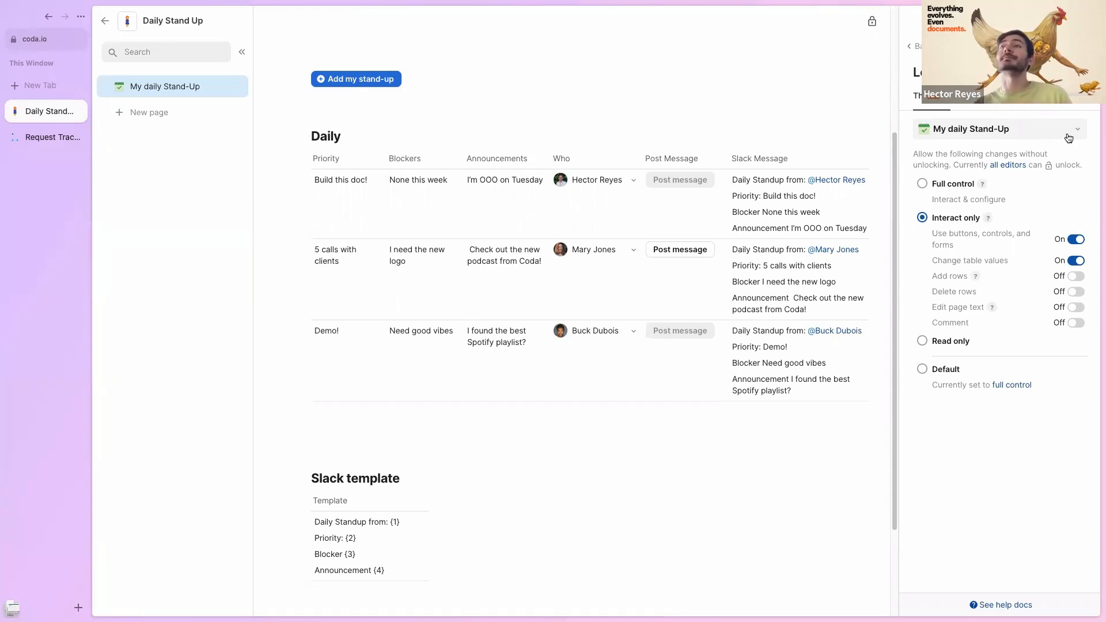
{"action": "left_click", "coordinate": [1083, 46]}
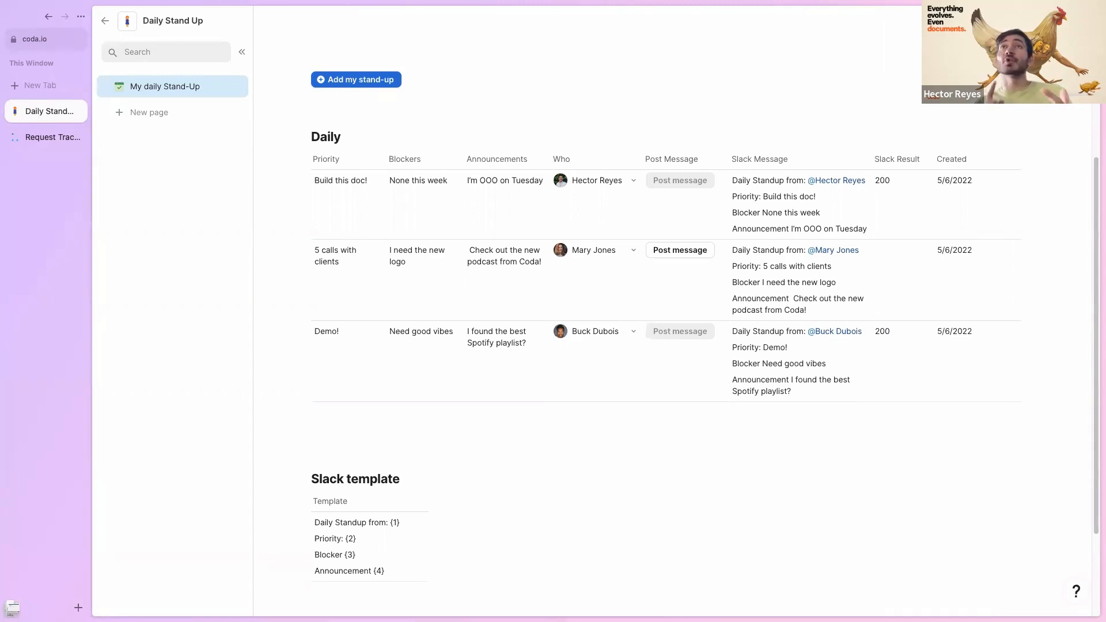
- Open coda.io/pricing in a new browser tab
{"action": "key", "text": "super+t"}
{"action": "type", "text": "coda.io7"}
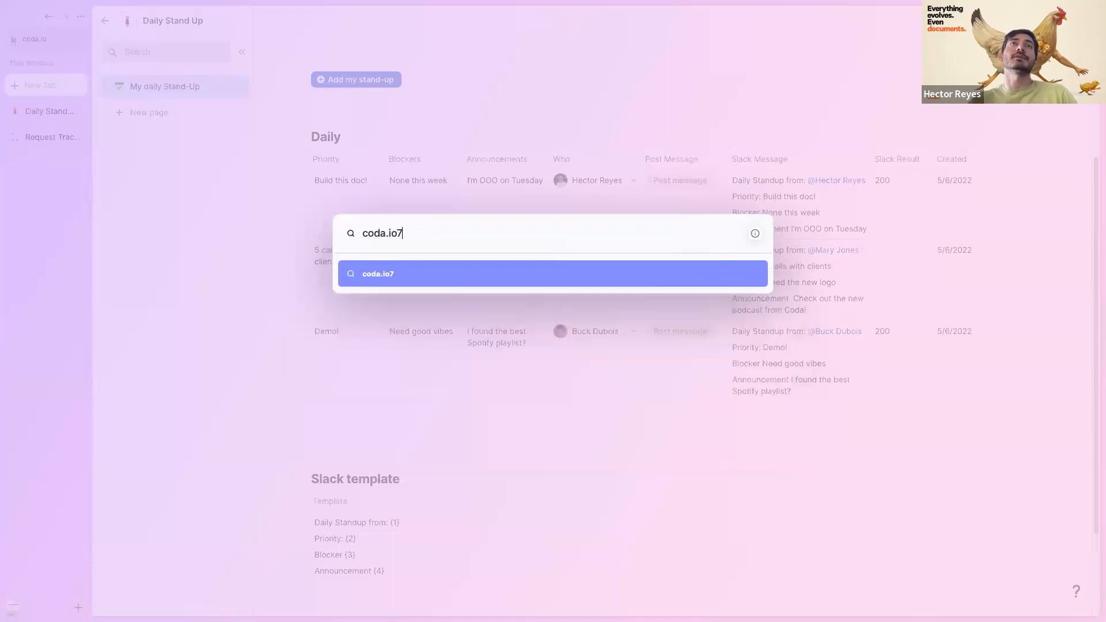
{"action": "key", "text": "BackSpace"}
{"action": "type", "text": "/pric"}
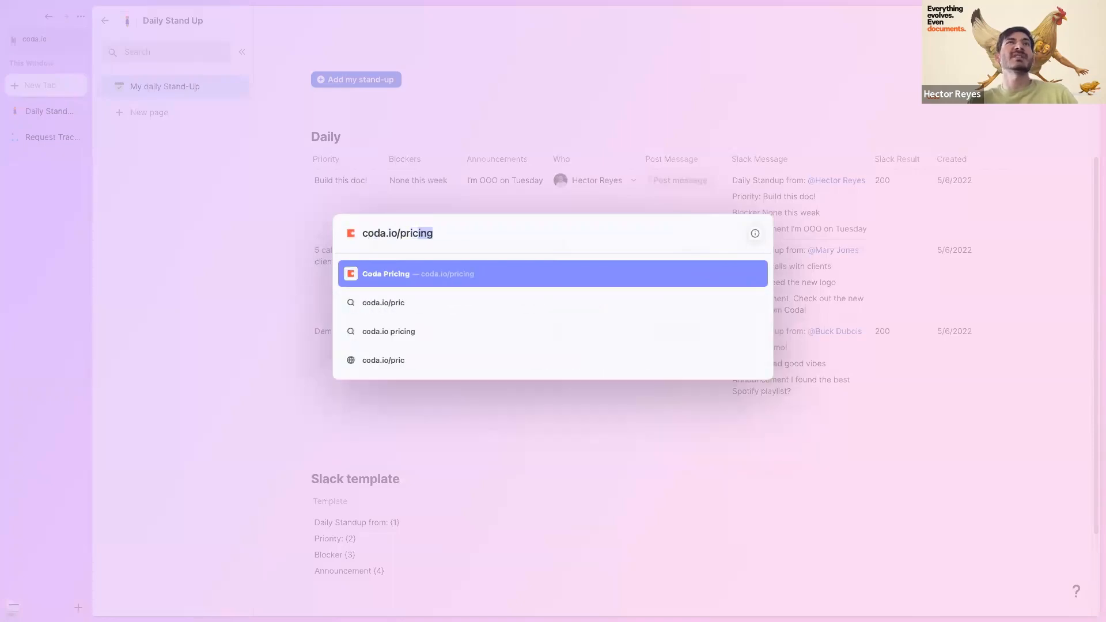
{"action": "key", "text": "Return"}
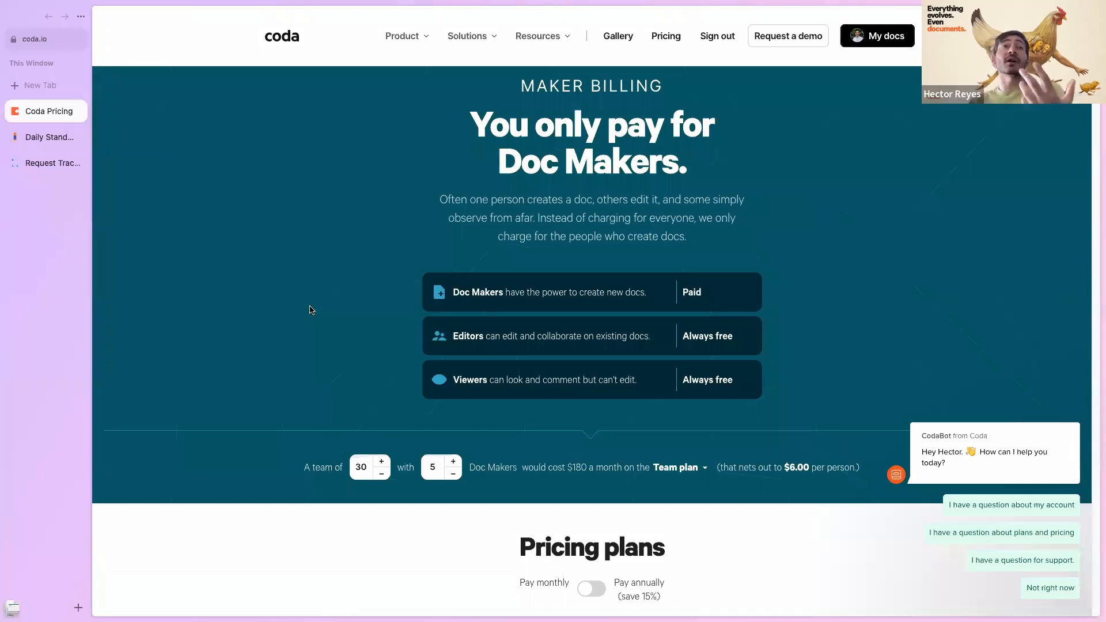
- Set the cost calculator to a team of 100 with 10 Doc Makers ($360/month)
{"action": "scroll", "coordinate": [322, 334], "scroll_direction": "down", "scroll_amount": 2}
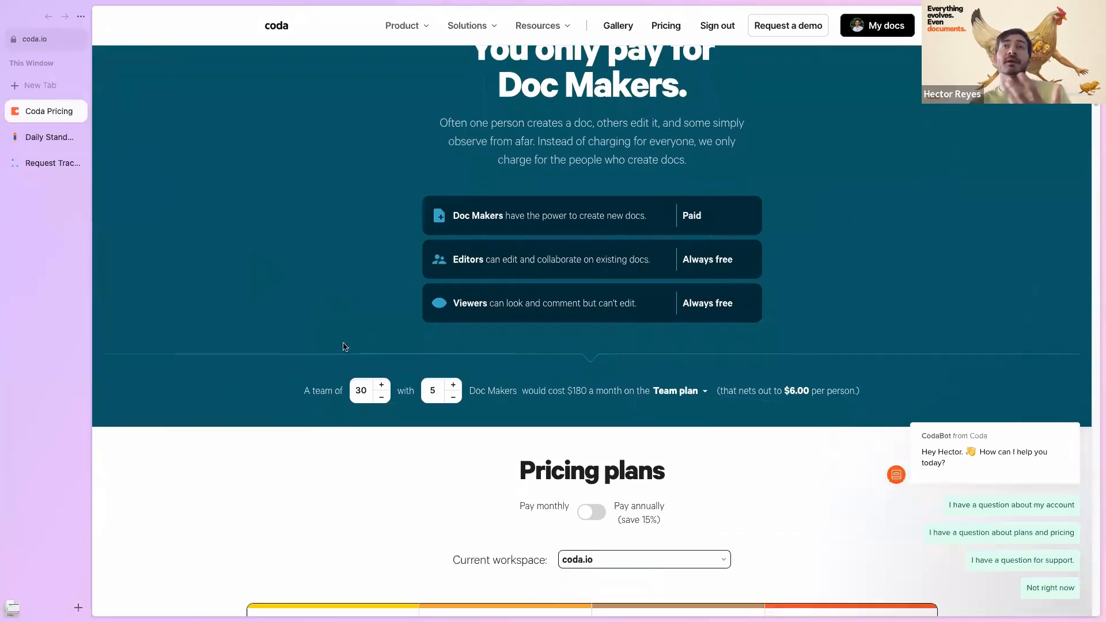
{"action": "left_click", "coordinate": [381, 385]}
{"action": "left_click", "coordinate": [381, 385]}
{"action": "left_click", "coordinate": [382, 385]}
{"action": "left_click", "coordinate": [381, 385]}
{"action": "left_click", "coordinate": [381, 385]}
{"action": "left_click", "coordinate": [381, 384]}
{"action": "left_click", "coordinate": [382, 385]}
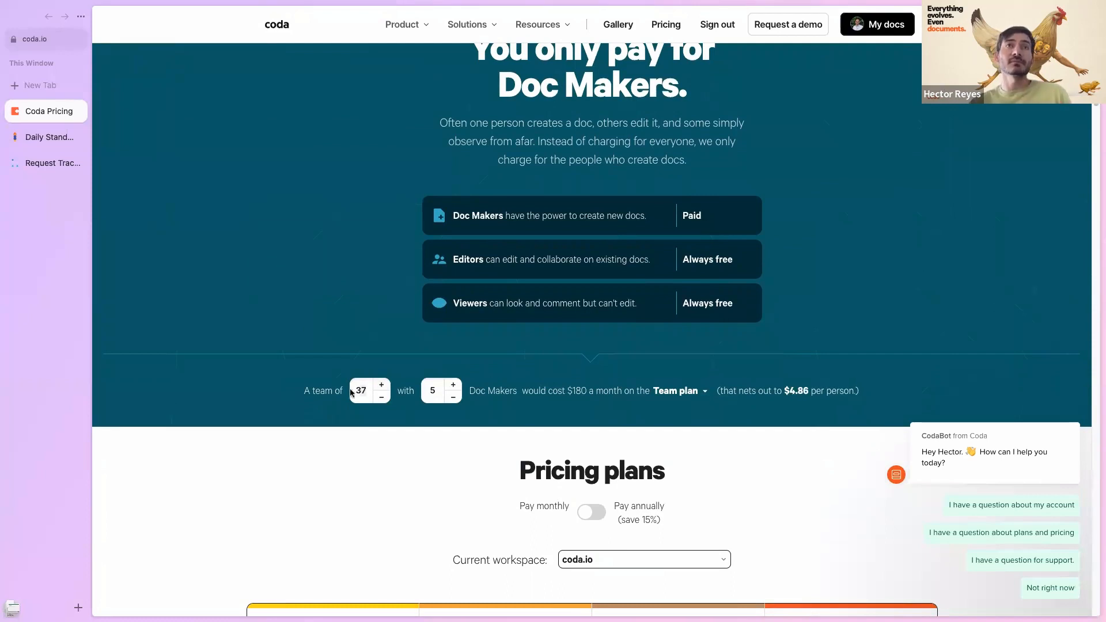
{"action": "double_click", "coordinate": [359, 391]}
{"action": "type", "text": "100"}
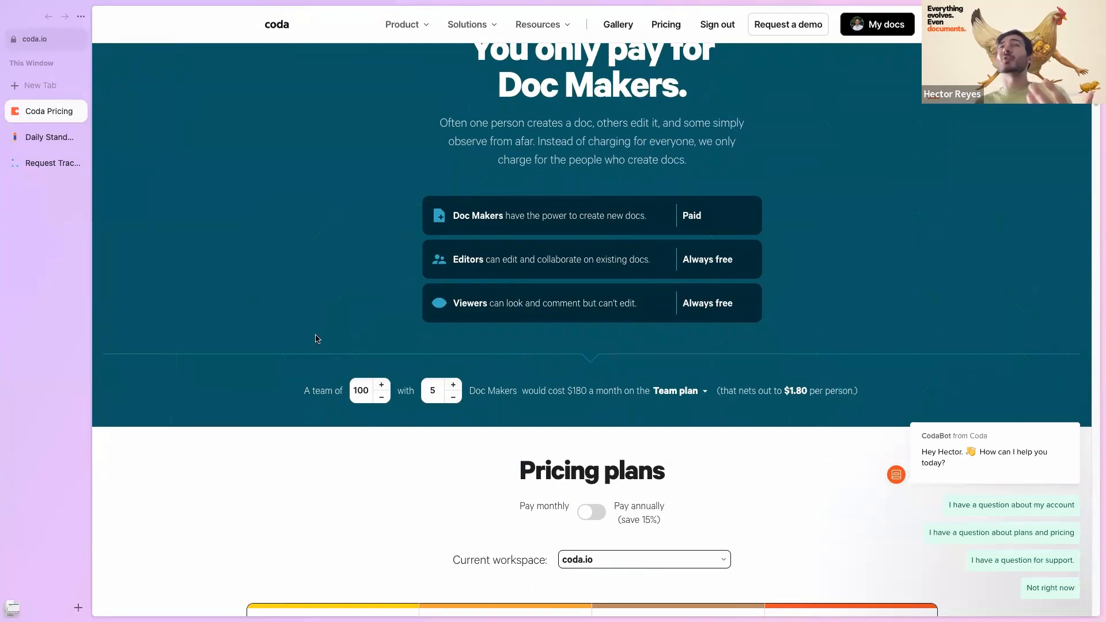
{"action": "double_click", "coordinate": [430, 391]}
{"action": "type", "text": "10"}
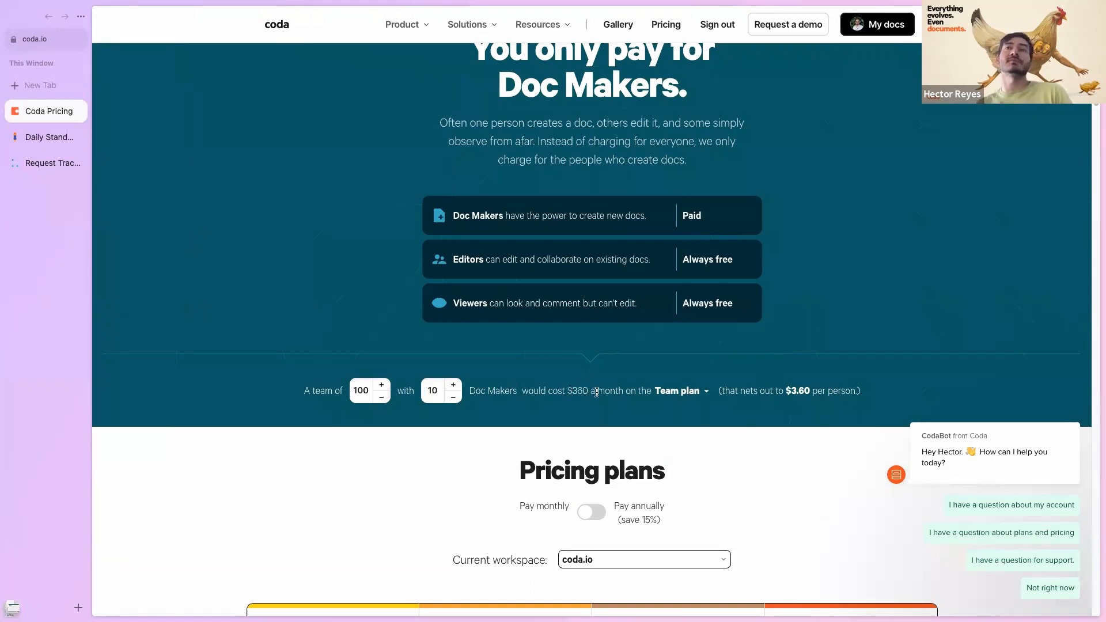
{"action": "scroll", "coordinate": [348, 414], "scroll_direction": "down", "scroll_amount": 6}
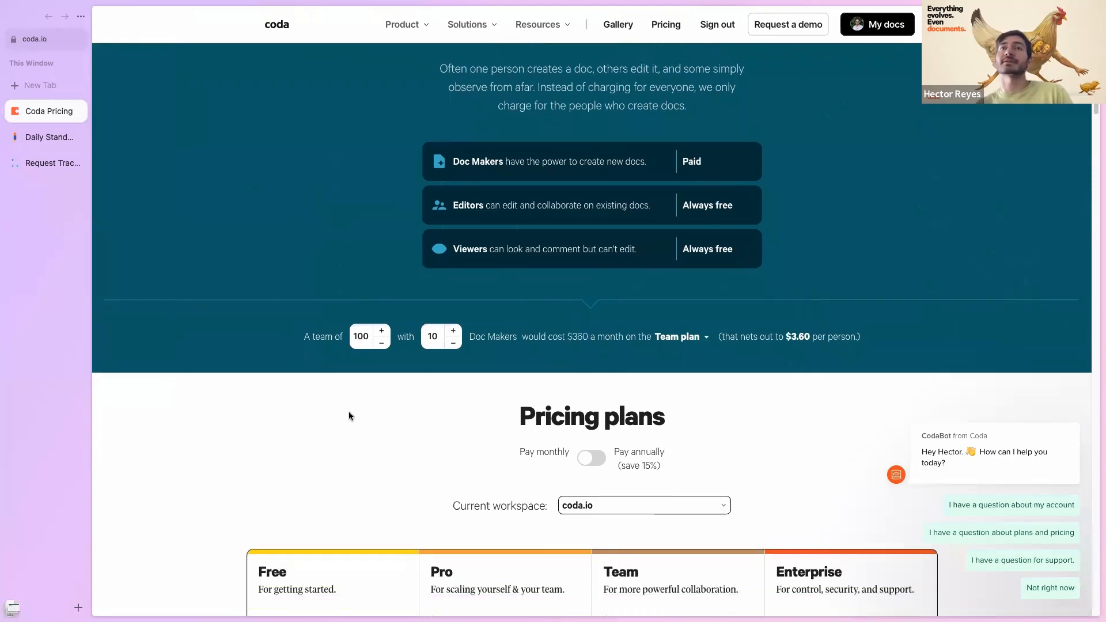
{"action": "scroll", "coordinate": [308, 428], "scroll_direction": "down", "scroll_amount": 2}
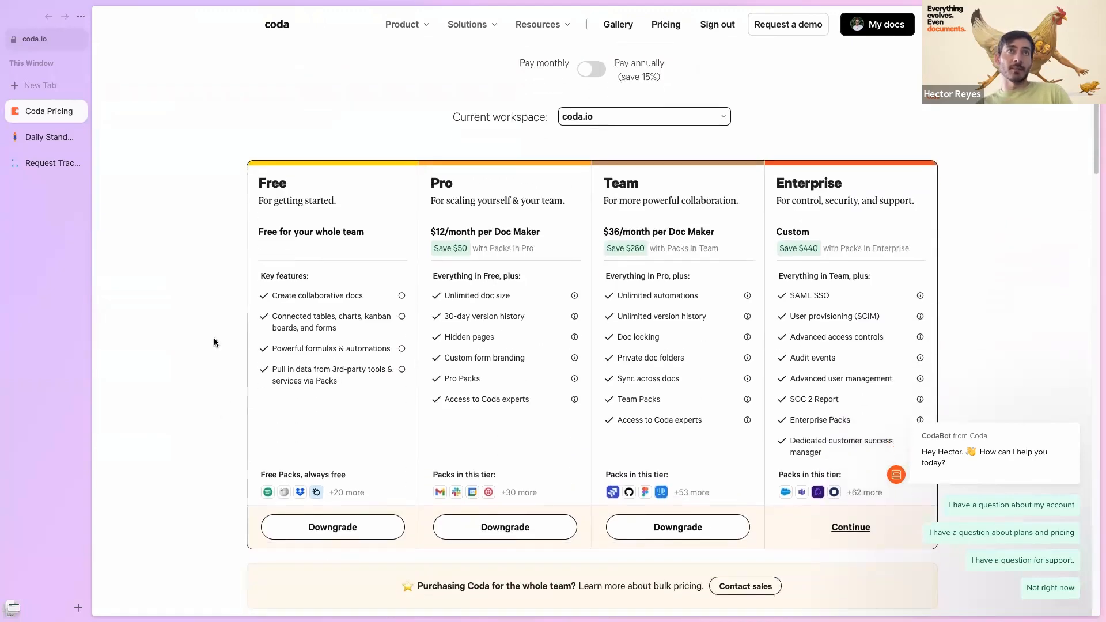
{"action": "scroll", "coordinate": [357, 202], "scroll_direction": "down", "scroll_amount": 1}
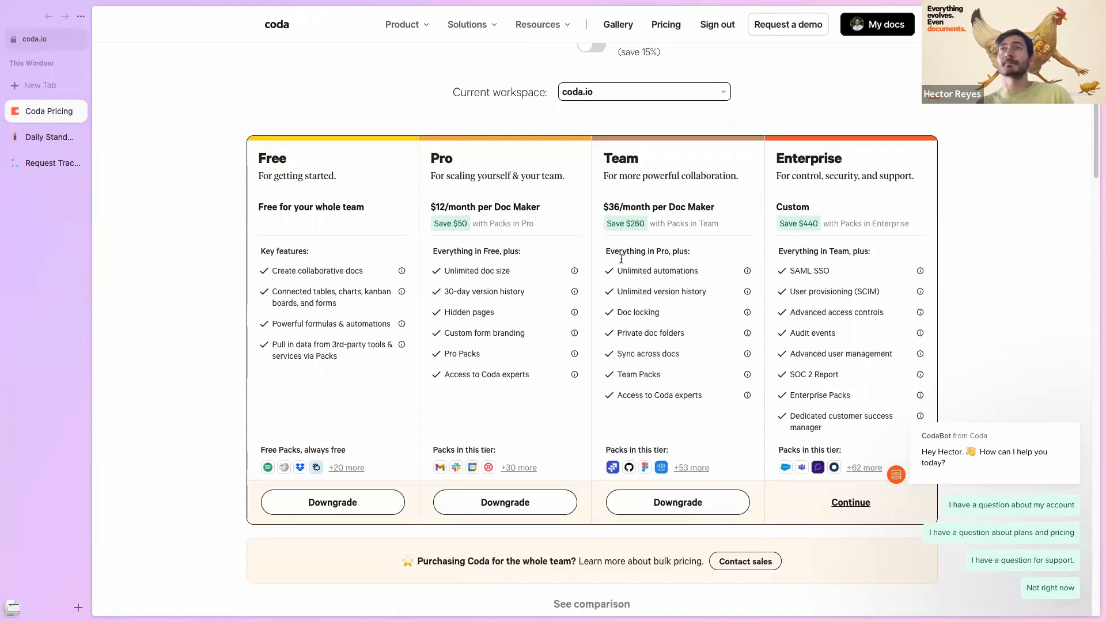
{"action": "scroll", "coordinate": [344, 419], "scroll_direction": "down", "scroll_amount": 1}
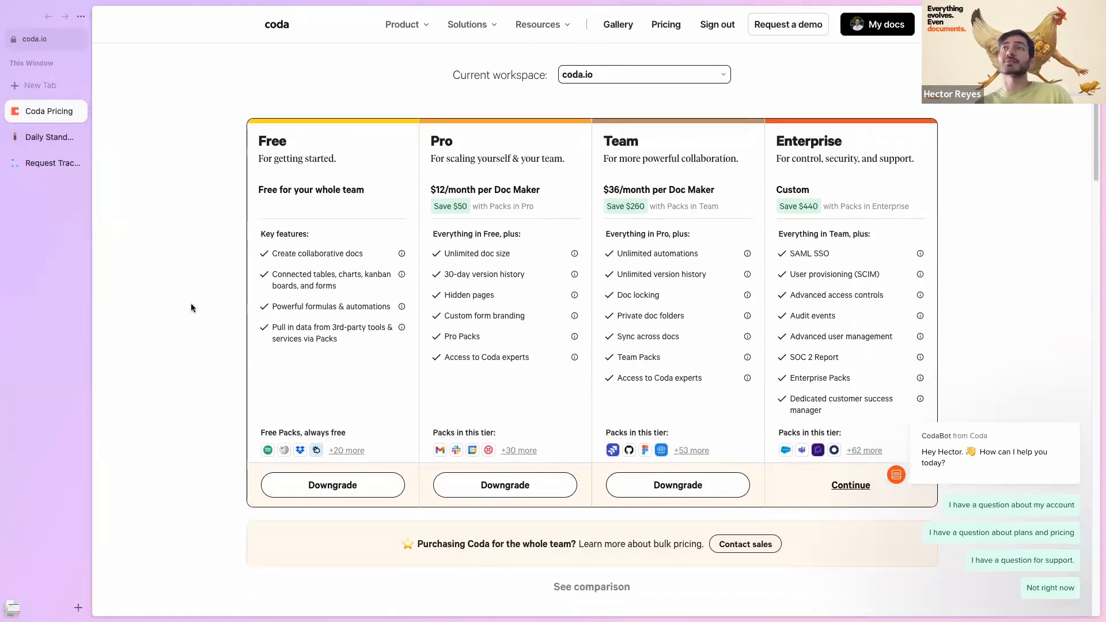
{"action": "scroll", "coordinate": [340, 375], "scroll_direction": "up", "scroll_amount": 1}
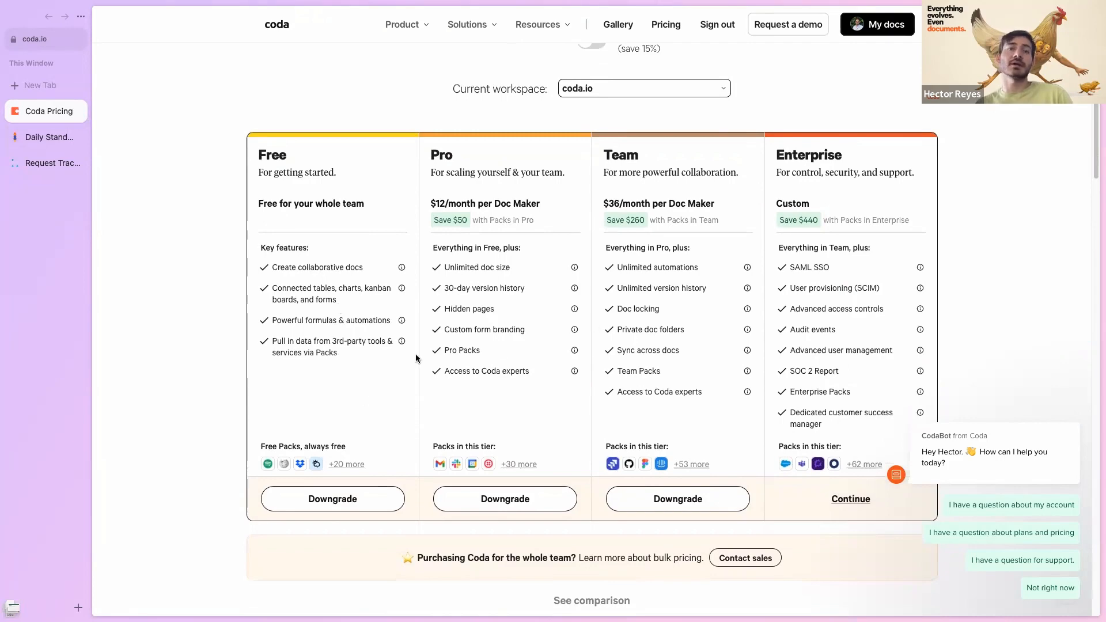
{"action": "scroll", "coordinate": [416, 358], "scroll_direction": "up", "scroll_amount": 8}
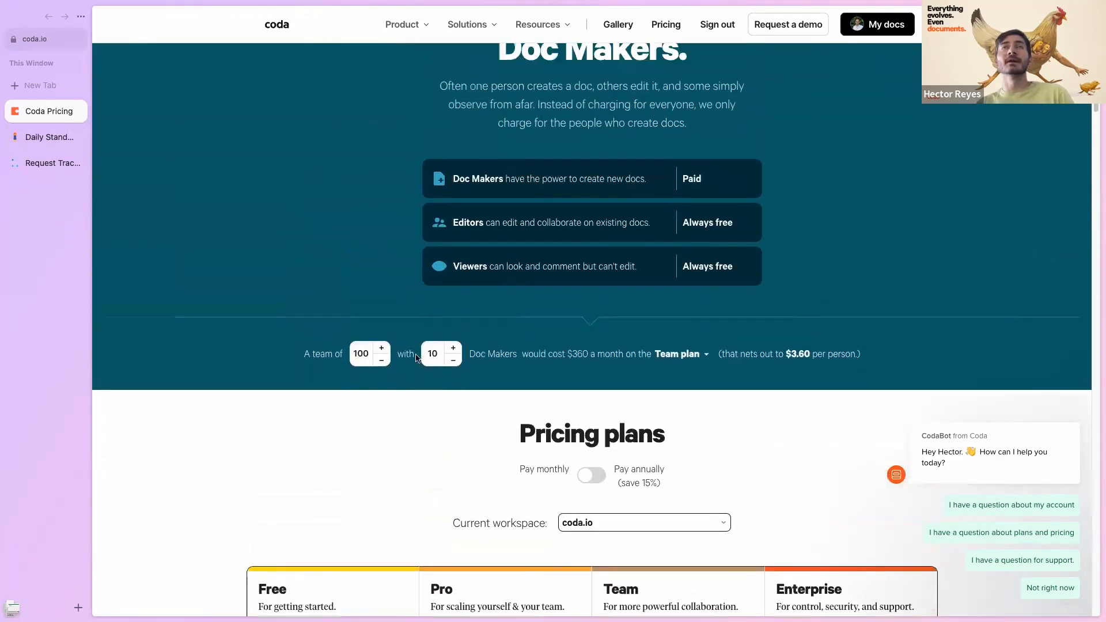
{"action": "scroll", "coordinate": [418, 358], "scroll_direction": "up", "scroll_amount": 2}
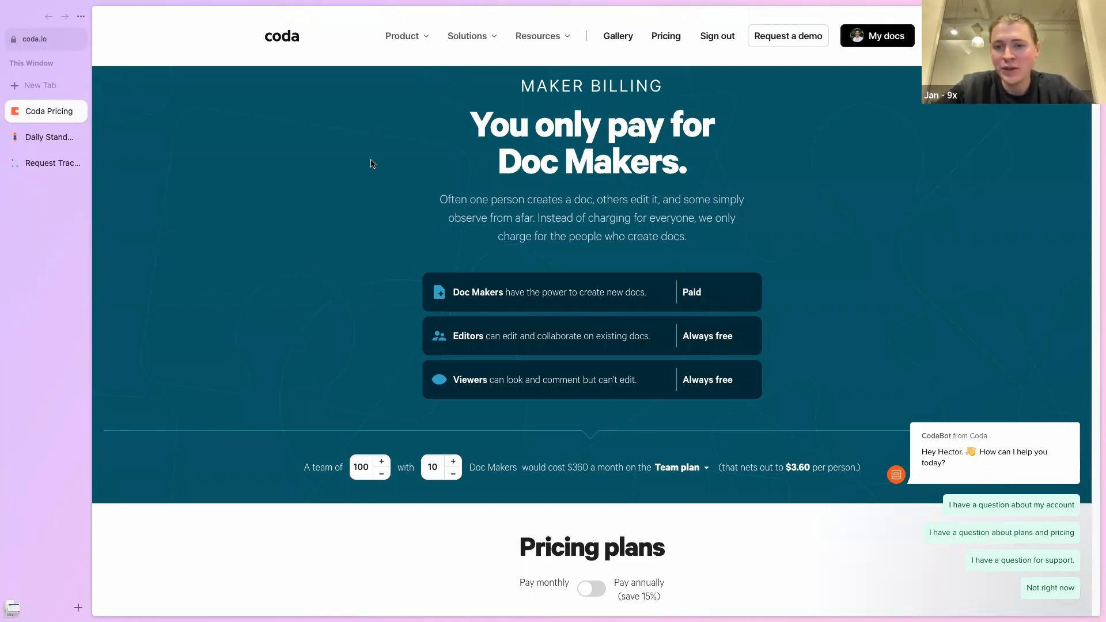
{"action": "mouse_move", "coordinate": [407, 41]}
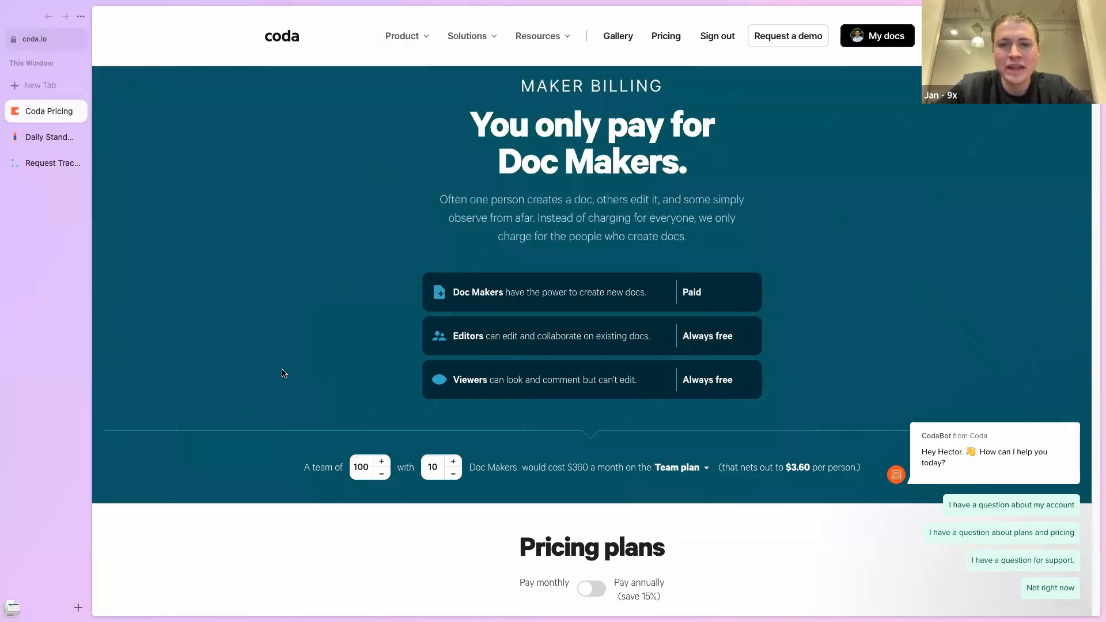
{"action": "key", "text": "super+t"}
{"action": "type", "text": "maker"}
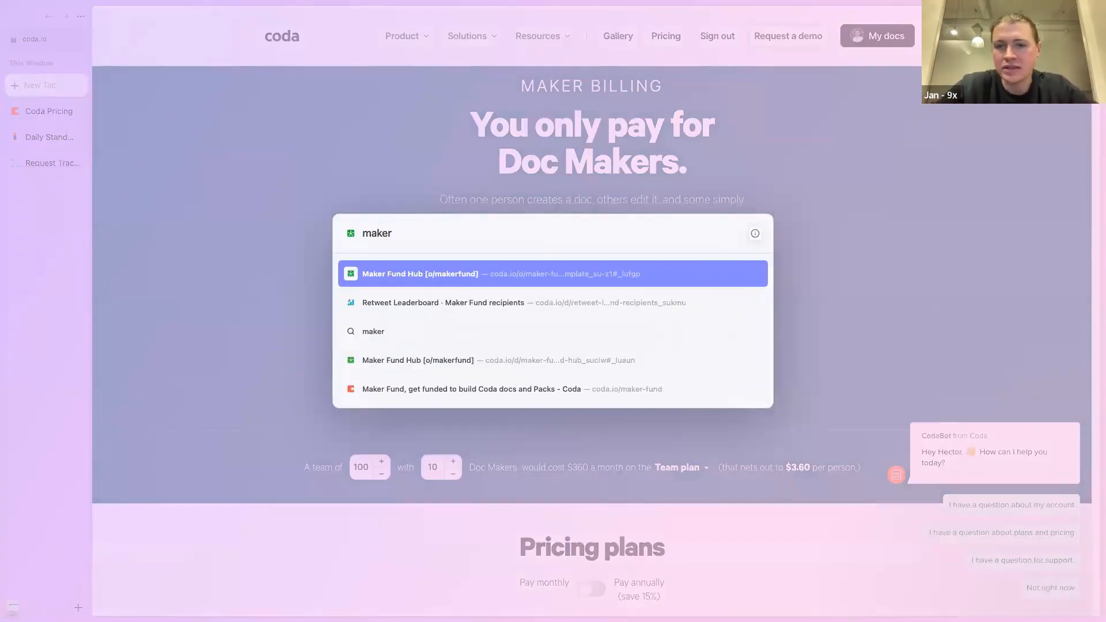
{"action": "left_click", "coordinate": [410, 388]}
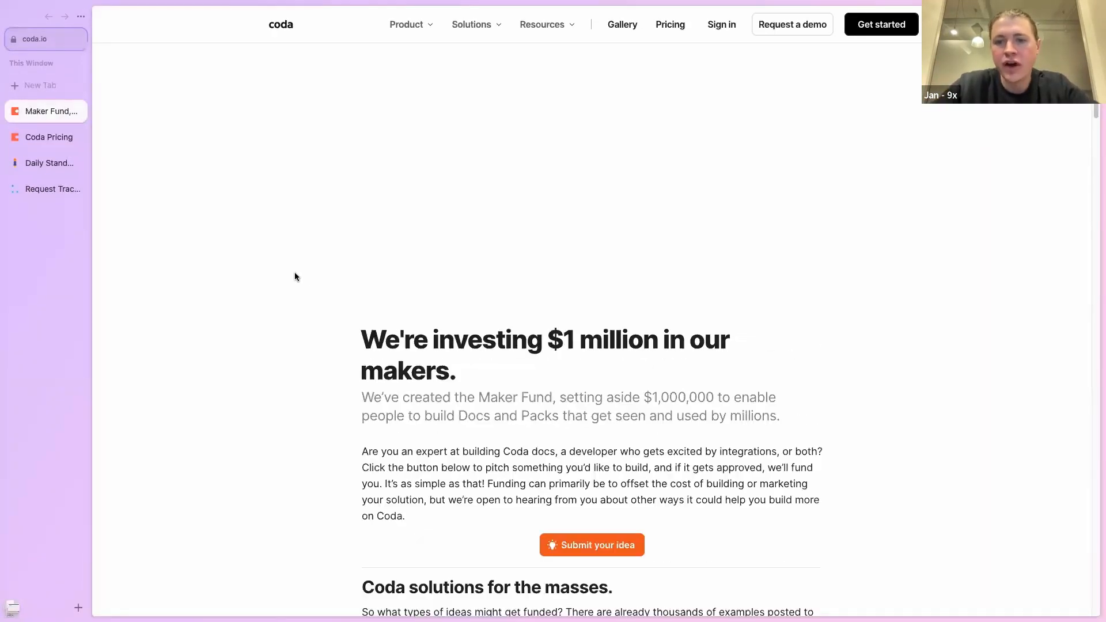
{"action": "scroll", "coordinate": [233, 350], "scroll_direction": "down", "scroll_amount": 1}
{"action": "scroll", "coordinate": [227, 402], "scroll_direction": "up", "scroll_amount": 1}
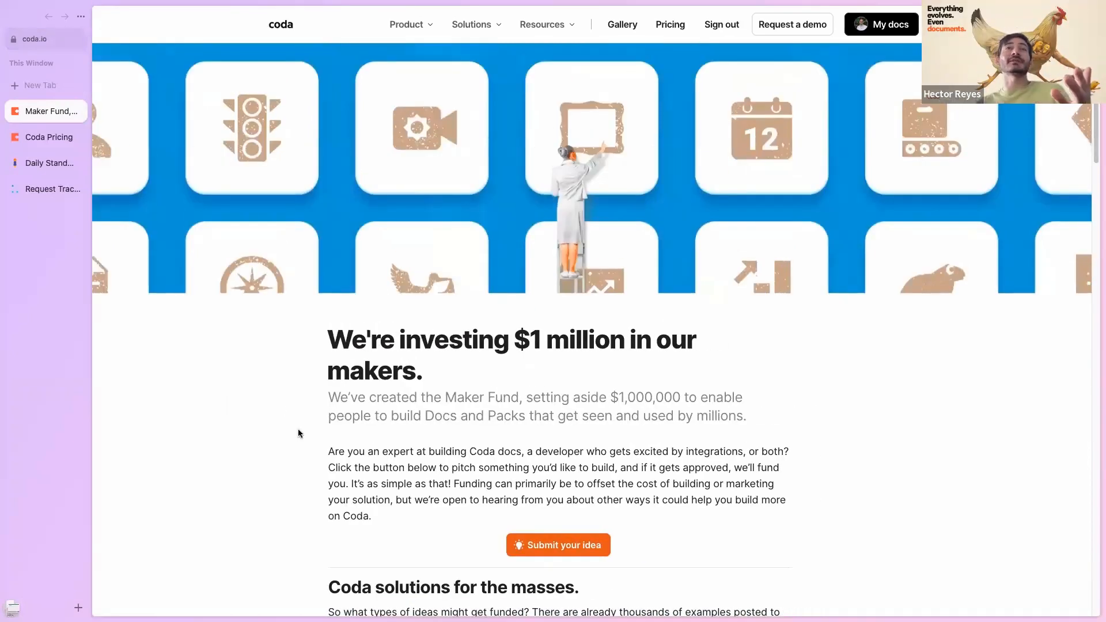
{"action": "scroll", "coordinate": [299, 432], "scroll_direction": "down", "scroll_amount": 2}
{"action": "scroll", "coordinate": [302, 426], "scroll_direction": "up", "scroll_amount": 2}
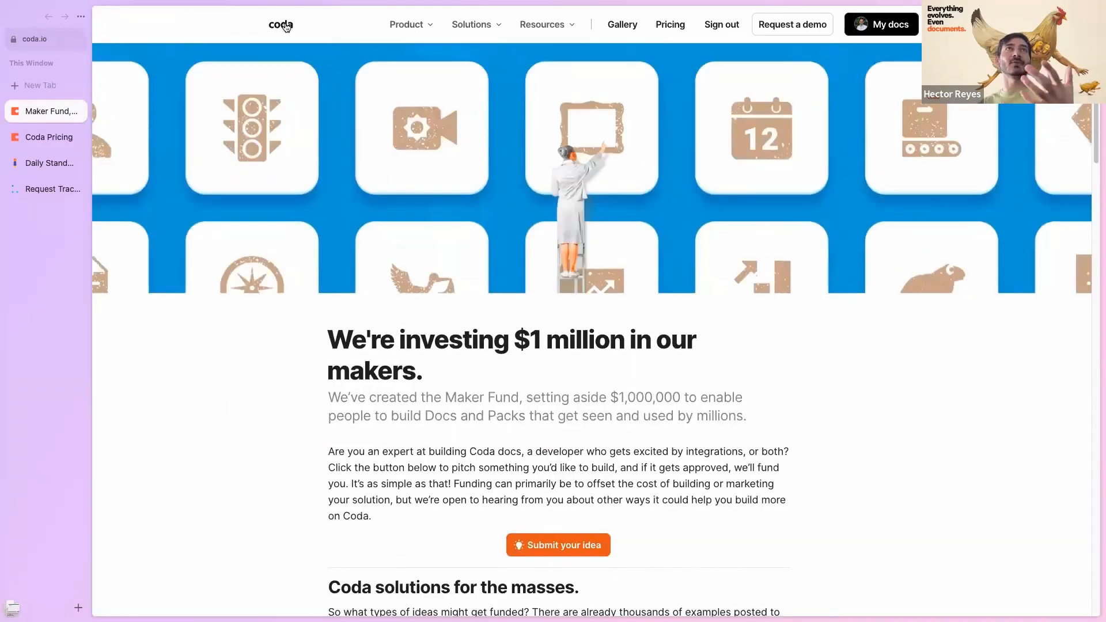
{"action": "scroll", "coordinate": [263, 395], "scroll_direction": "down", "scroll_amount": 1}
{"action": "scroll", "coordinate": [262, 395], "scroll_direction": "down", "scroll_amount": 4}
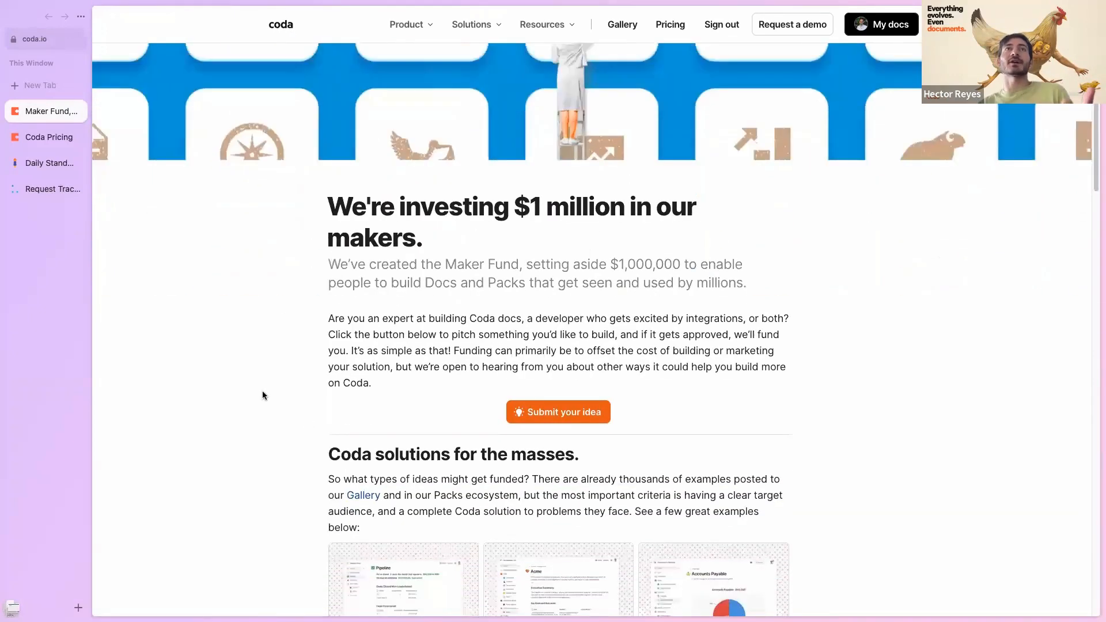
{"action": "scroll", "coordinate": [263, 395], "scroll_direction": "down", "scroll_amount": 3}
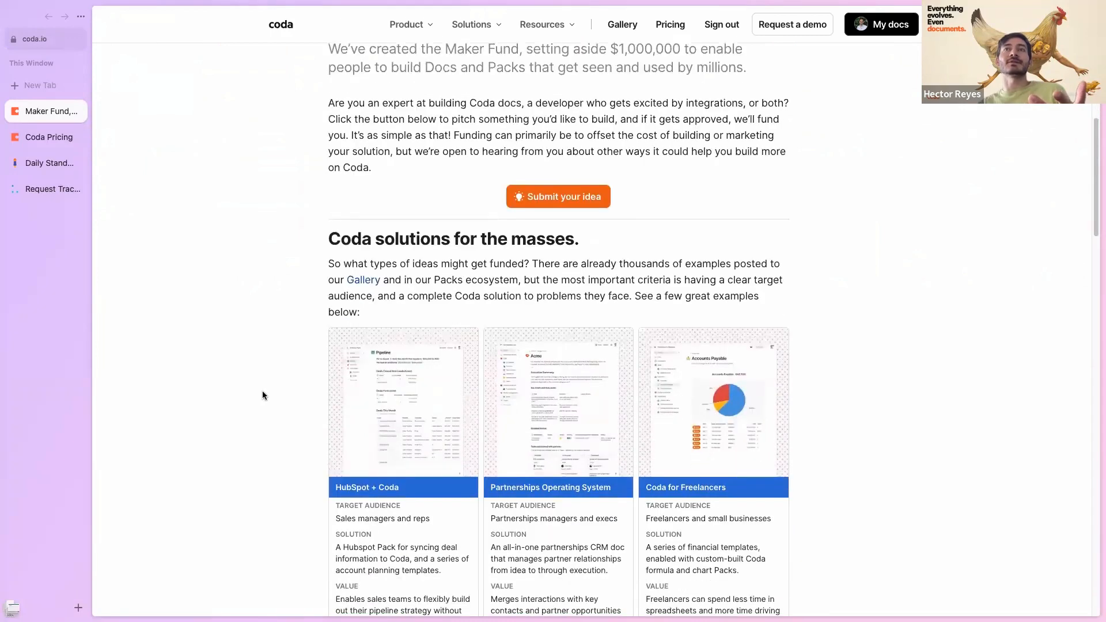
{"action": "scroll", "coordinate": [261, 391], "scroll_direction": "up", "scroll_amount": 1}
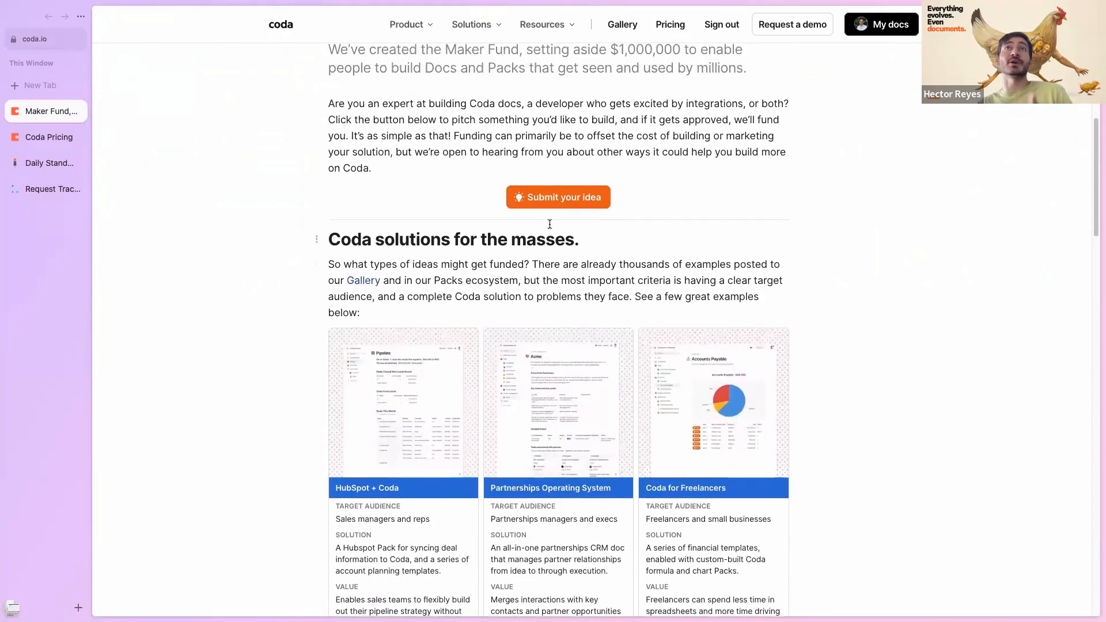
{"action": "scroll", "coordinate": [234, 303], "scroll_direction": "down", "scroll_amount": 2}
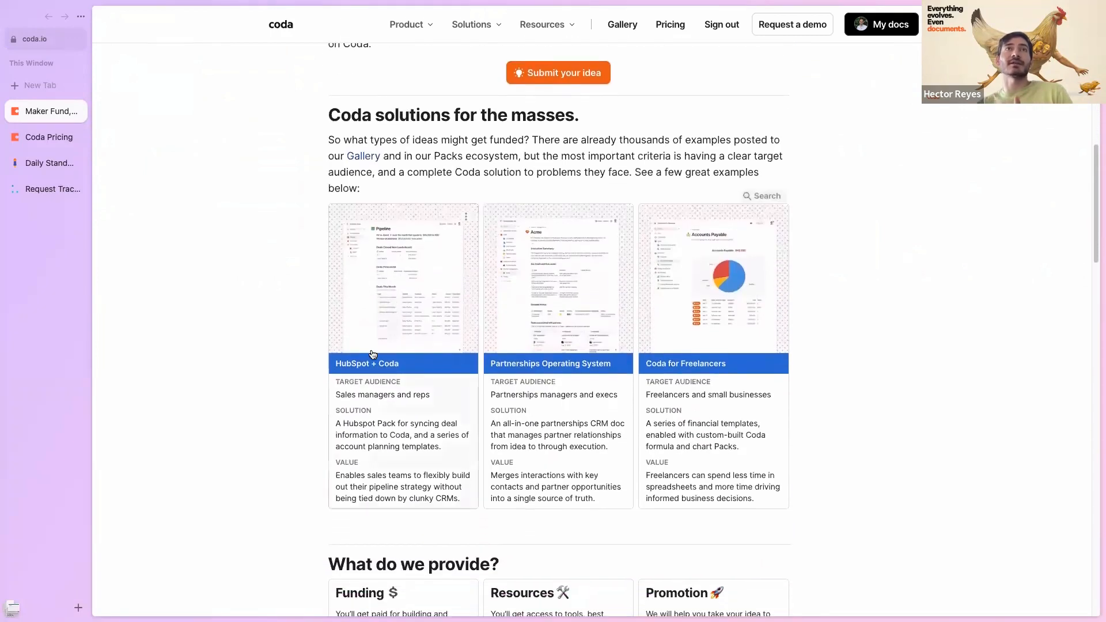
{"action": "scroll", "coordinate": [319, 311], "scroll_direction": "down", "scroll_amount": 3}
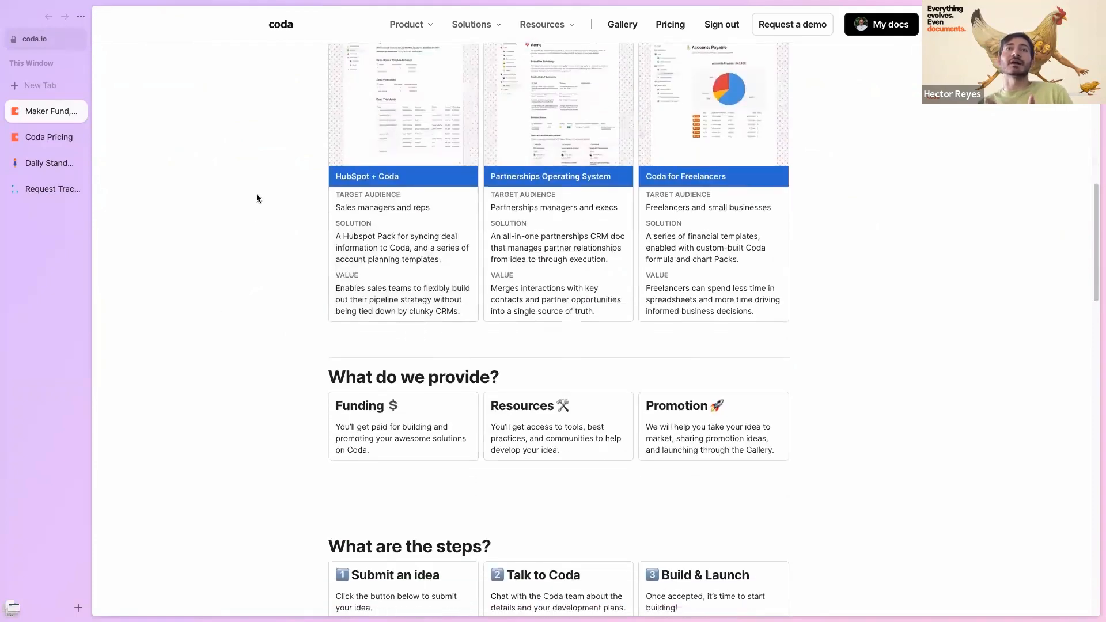
{"action": "scroll", "coordinate": [254, 276], "scroll_direction": "down", "scroll_amount": 7}
{"action": "scroll", "coordinate": [243, 364], "scroll_direction": "down", "scroll_amount": 6}
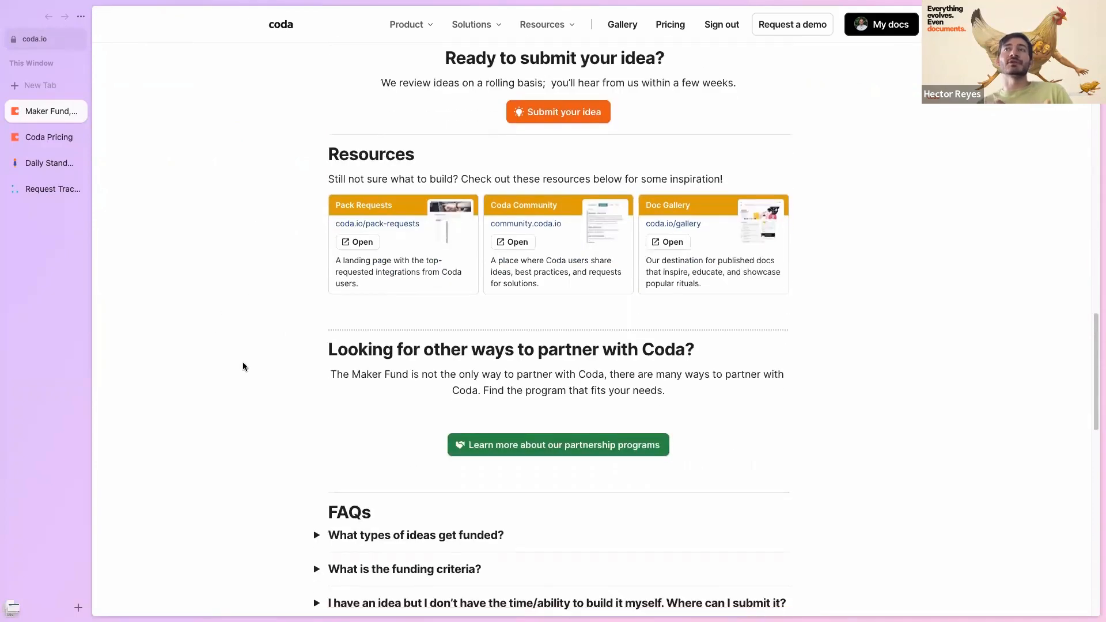
{"action": "scroll", "coordinate": [243, 367], "scroll_direction": "down", "scroll_amount": 9}
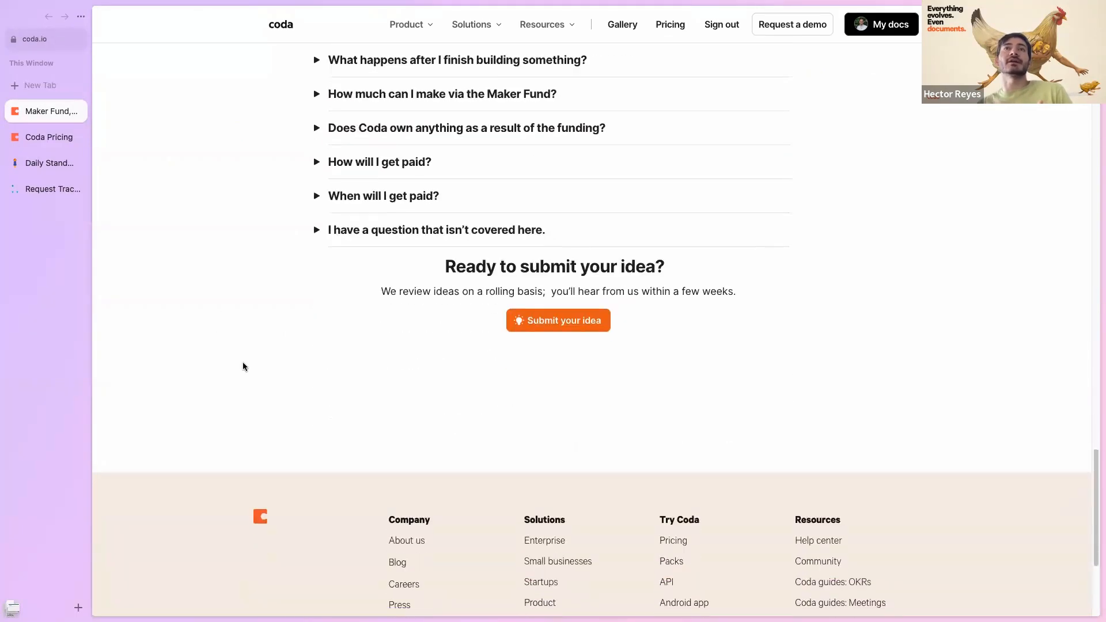
{"action": "scroll", "coordinate": [243, 366], "scroll_direction": "down", "scroll_amount": 2}
{"action": "scroll", "coordinate": [243, 366], "scroll_direction": "up", "scroll_amount": 20}
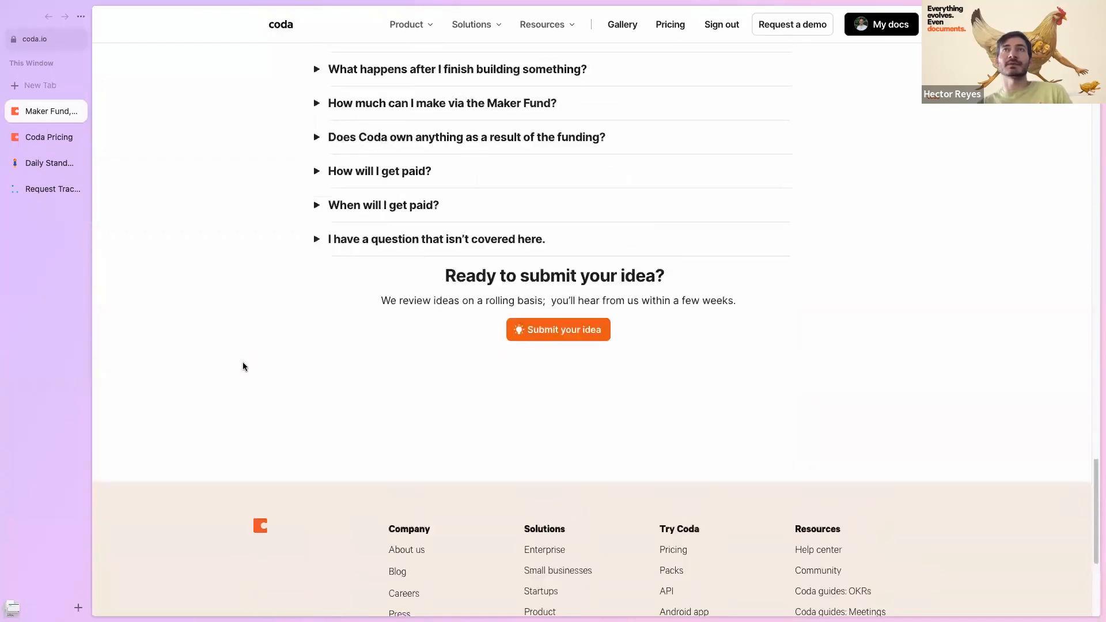
{"action": "scroll", "coordinate": [243, 366], "scroll_direction": "up", "scroll_amount": 15}
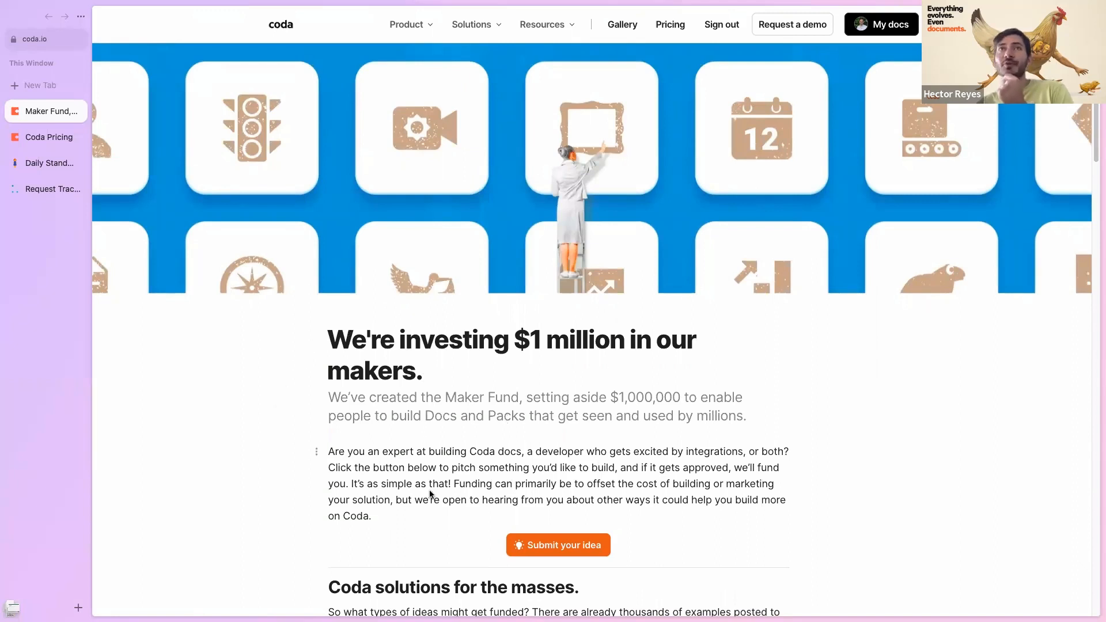
{"action": "scroll", "coordinate": [254, 419], "scroll_direction": "down", "scroll_amount": 1}
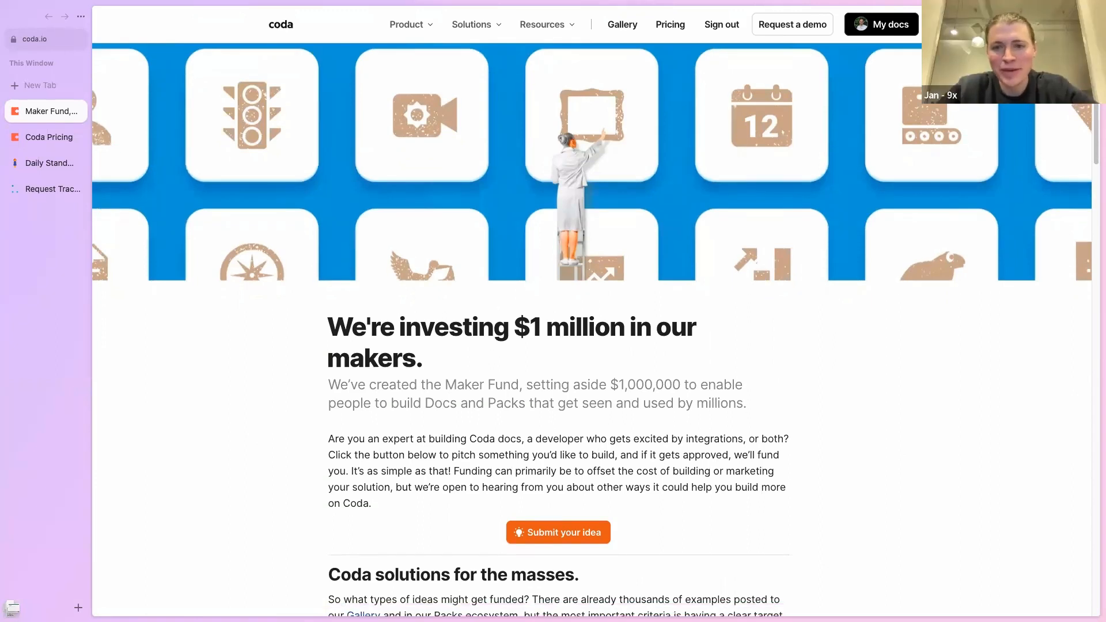
{"action": "scroll", "coordinate": [275, 347], "scroll_direction": "up", "scroll_amount": 1}
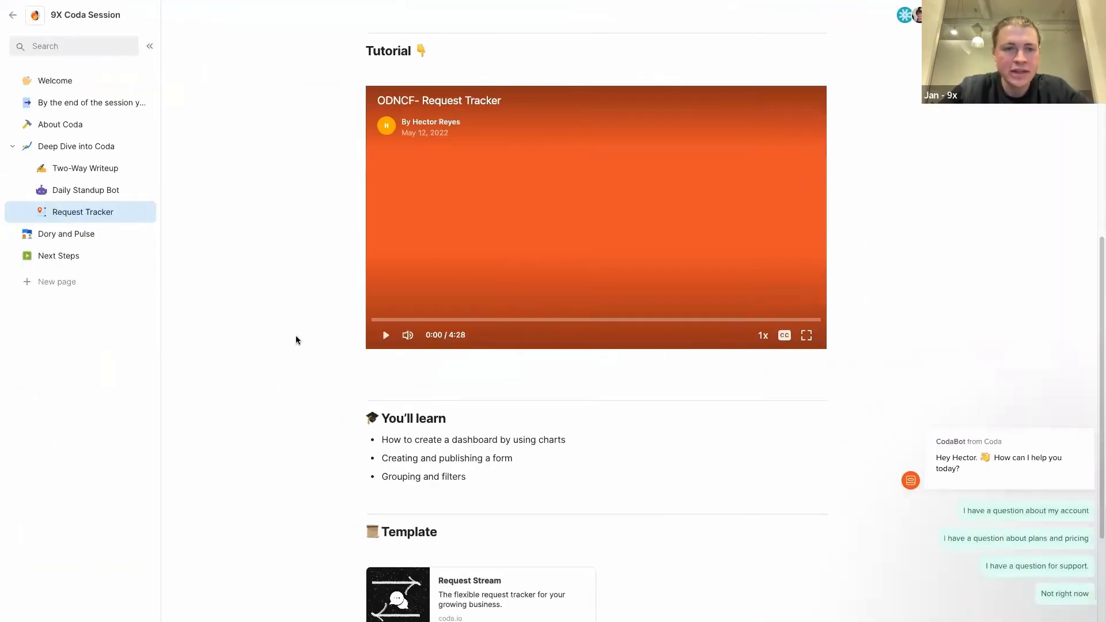
- Scroll up to the Request Tracker's Pain Point and Solution sections
{"action": "scroll", "coordinate": [296, 341], "scroll_direction": "up", "scroll_amount": 3}
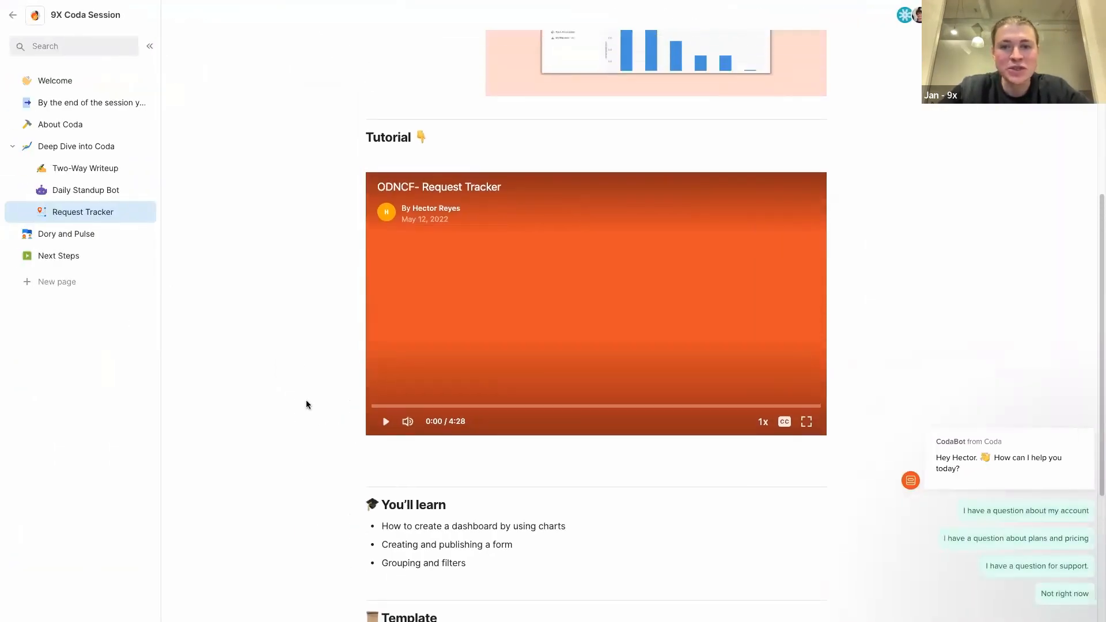
{"action": "scroll", "coordinate": [306, 404], "scroll_direction": "up", "scroll_amount": 10}
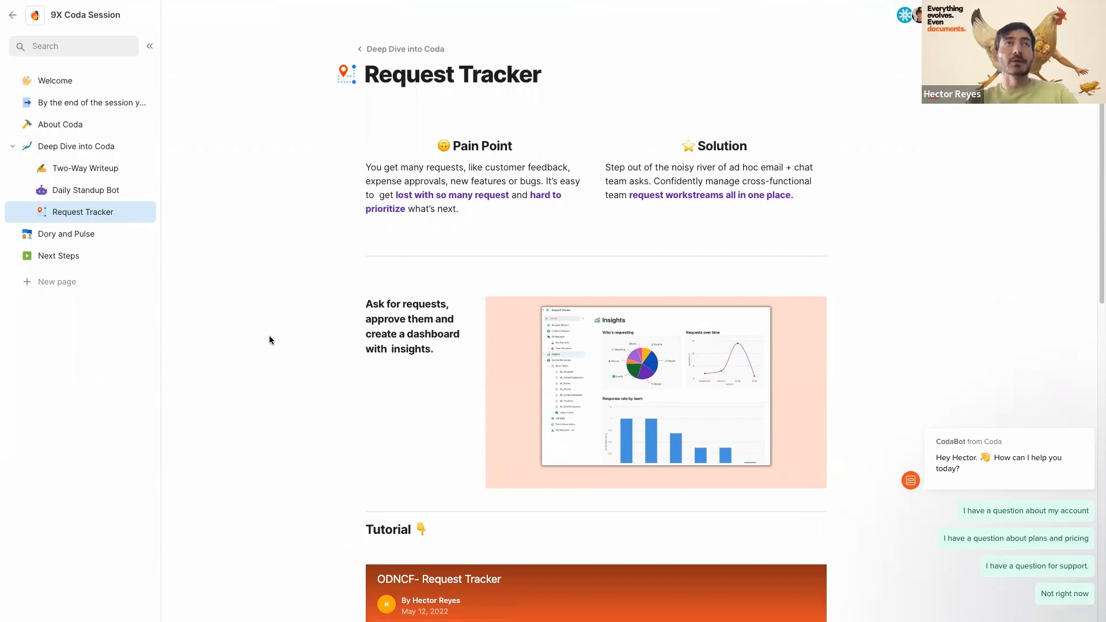
- Open the Gallery | Coda page using a 'gall' quick search
{"action": "key", "text": "super+t"}
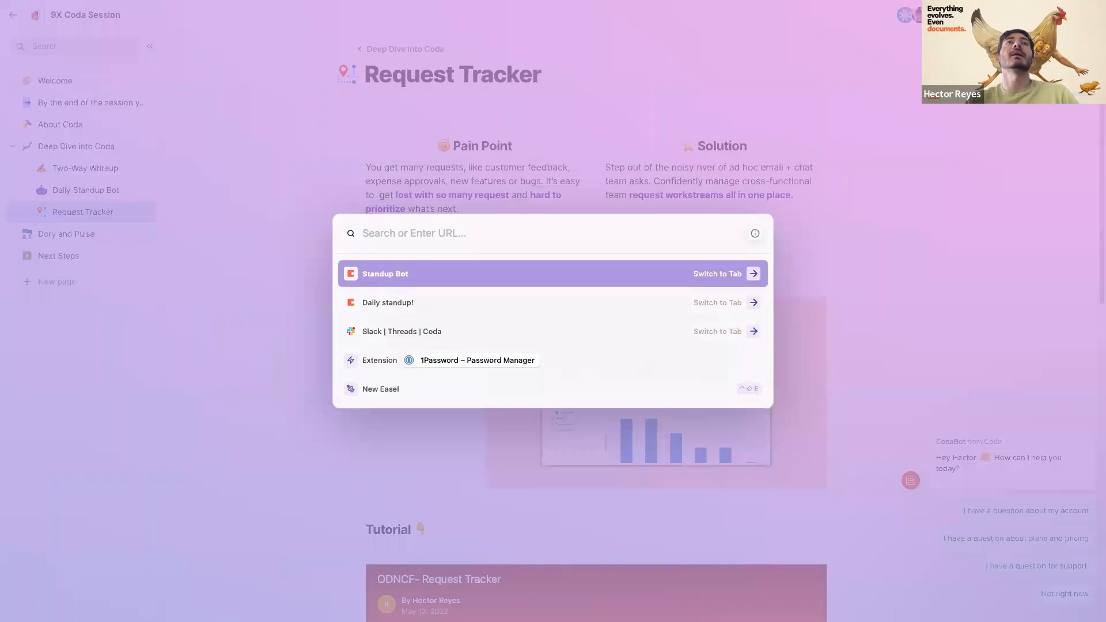
{"action": "type", "text": "gall"}
{"action": "key", "text": "Return"}
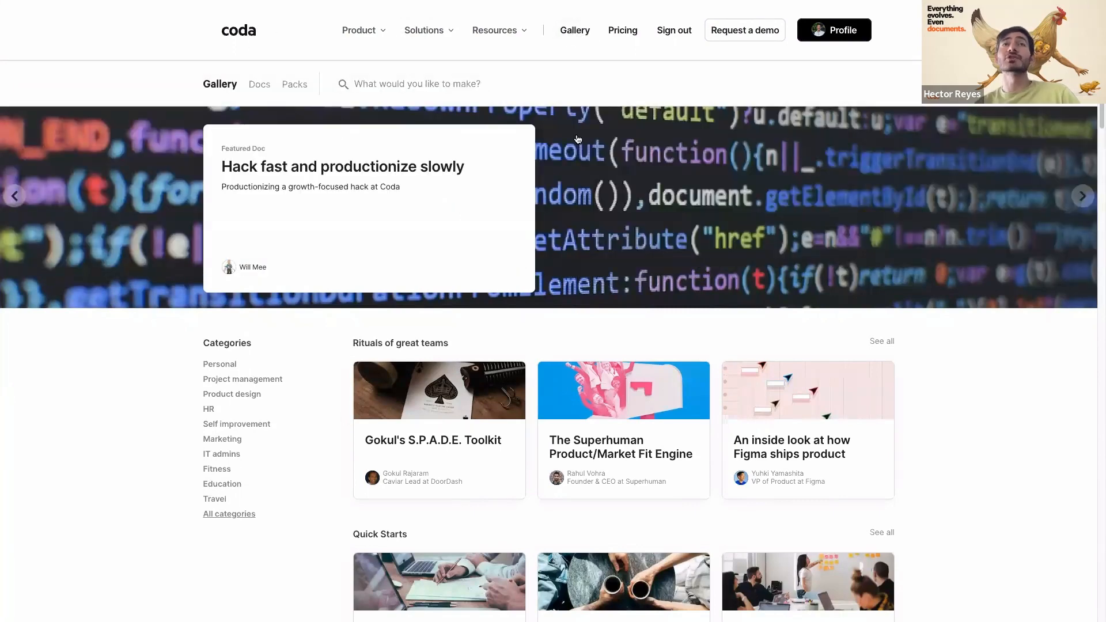
- Search the Gallery for 'marketing' and scroll through the matching packs, makers and docs
{"action": "left_click", "coordinate": [404, 86]}
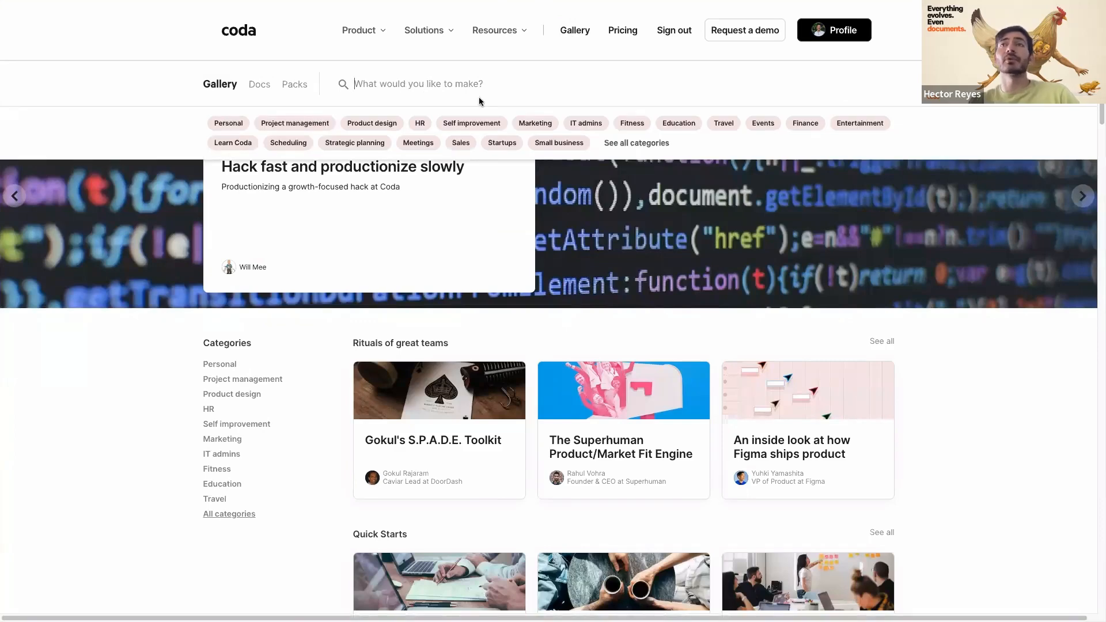
{"action": "type", "text": "marketing"}
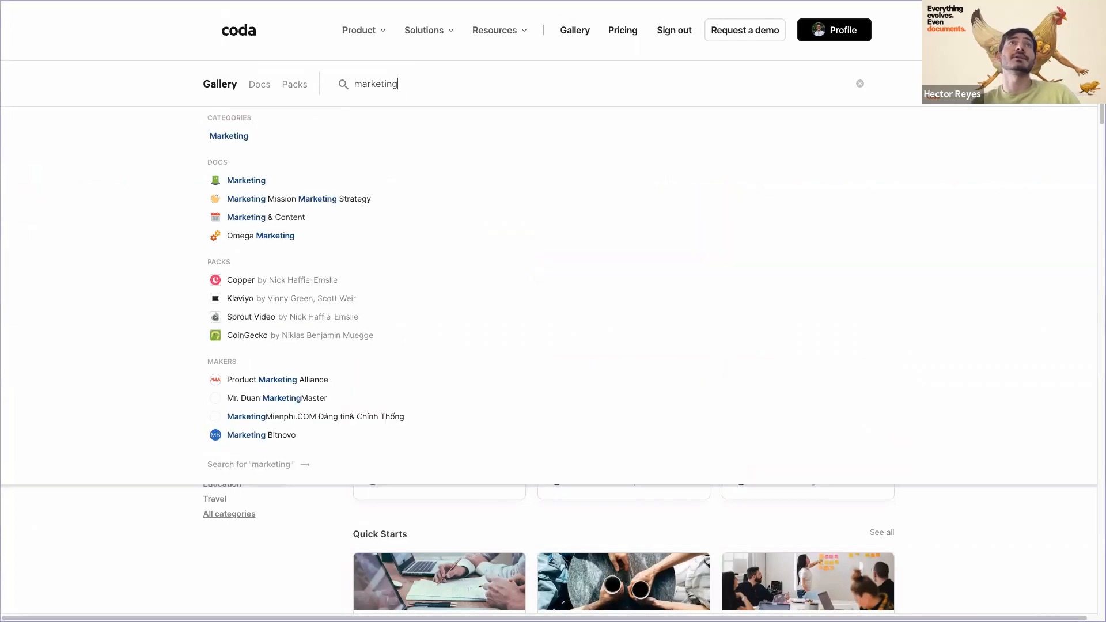
{"action": "key", "text": "Return"}
{"action": "scroll", "coordinate": [67, 383], "scroll_direction": "down", "scroll_amount": 5}
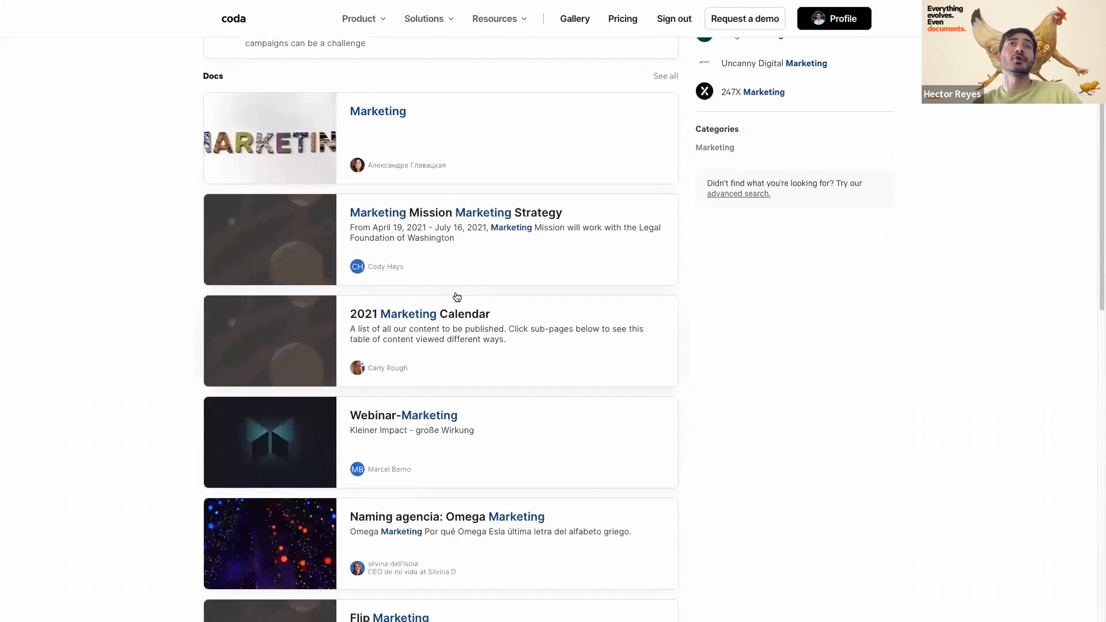
{"action": "scroll", "coordinate": [434, 323], "scroll_direction": "down", "scroll_amount": 3}
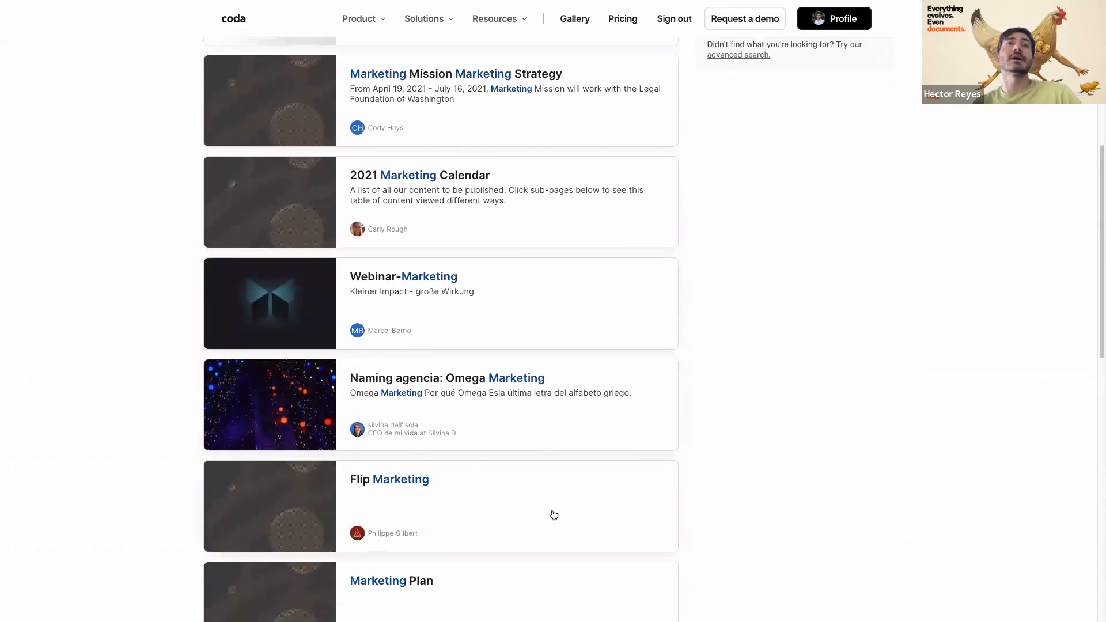
{"action": "scroll", "coordinate": [554, 514], "scroll_direction": "down", "scroll_amount": 6}
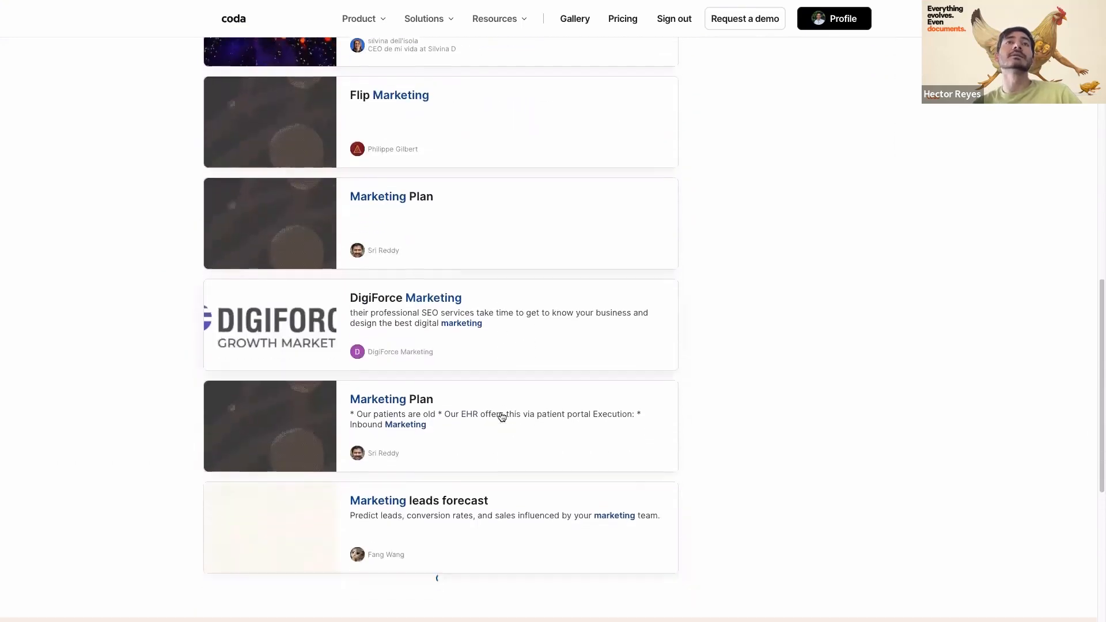
{"action": "scroll", "coordinate": [541, 424], "scroll_direction": "down", "scroll_amount": 2}
- Open the Marketing Goals result and scroll through its SMART goals page
{"action": "scroll", "coordinate": [449, 377], "scroll_direction": "down", "scroll_amount": 4}
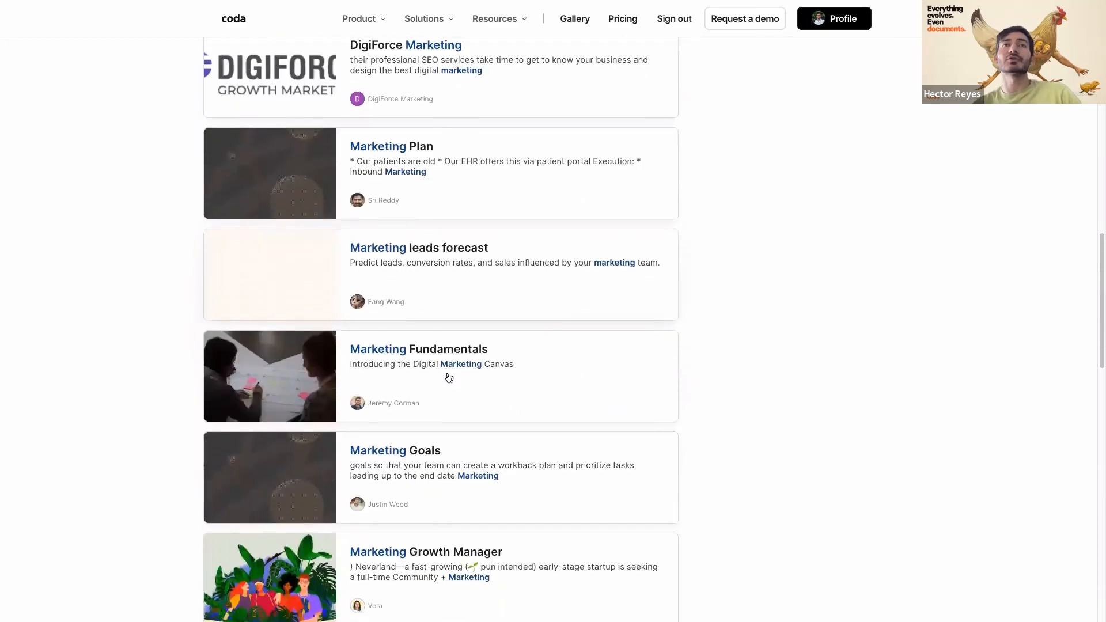
{"action": "left_click", "coordinate": [424, 365]}
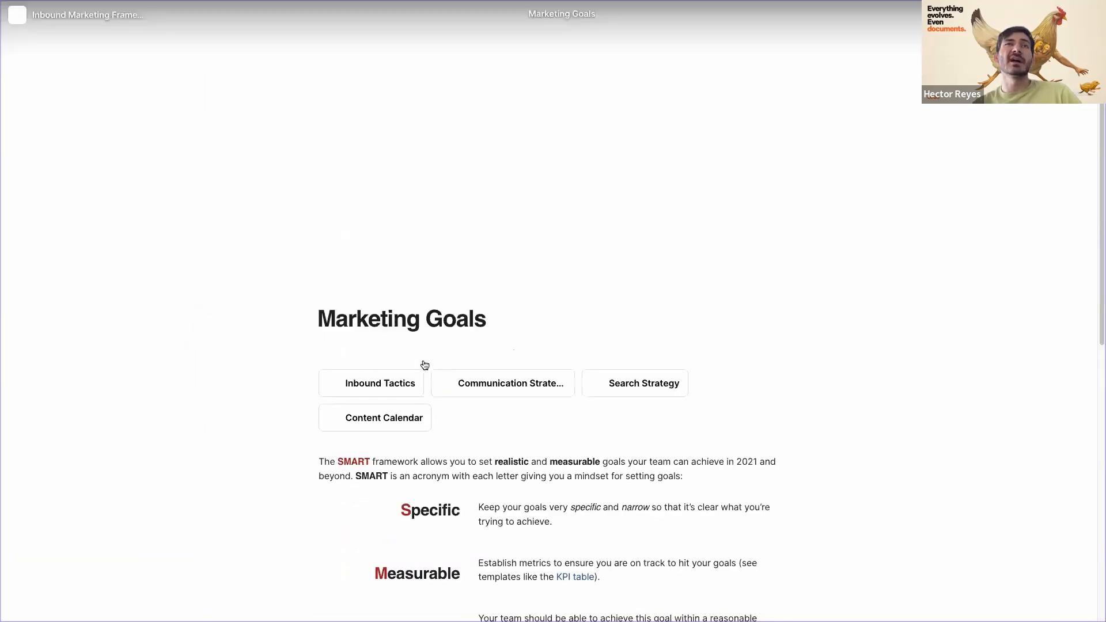
{"action": "scroll", "coordinate": [222, 406], "scroll_direction": "down", "scroll_amount": 5}
{"action": "scroll", "coordinate": [223, 408], "scroll_direction": "down", "scroll_amount": 3}
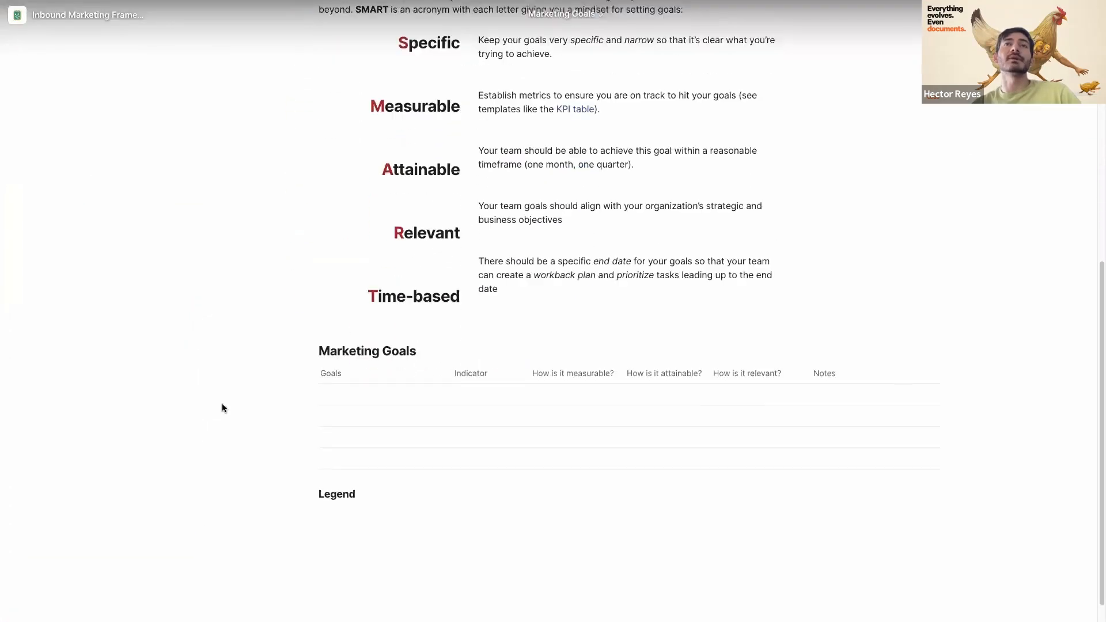
{"action": "scroll", "coordinate": [222, 408], "scroll_direction": "up", "scroll_amount": 5}
{"action": "scroll", "coordinate": [225, 405], "scroll_direction": "down", "scroll_amount": 2}
{"action": "scroll", "coordinate": [229, 400], "scroll_direction": "up", "scroll_amount": 5}
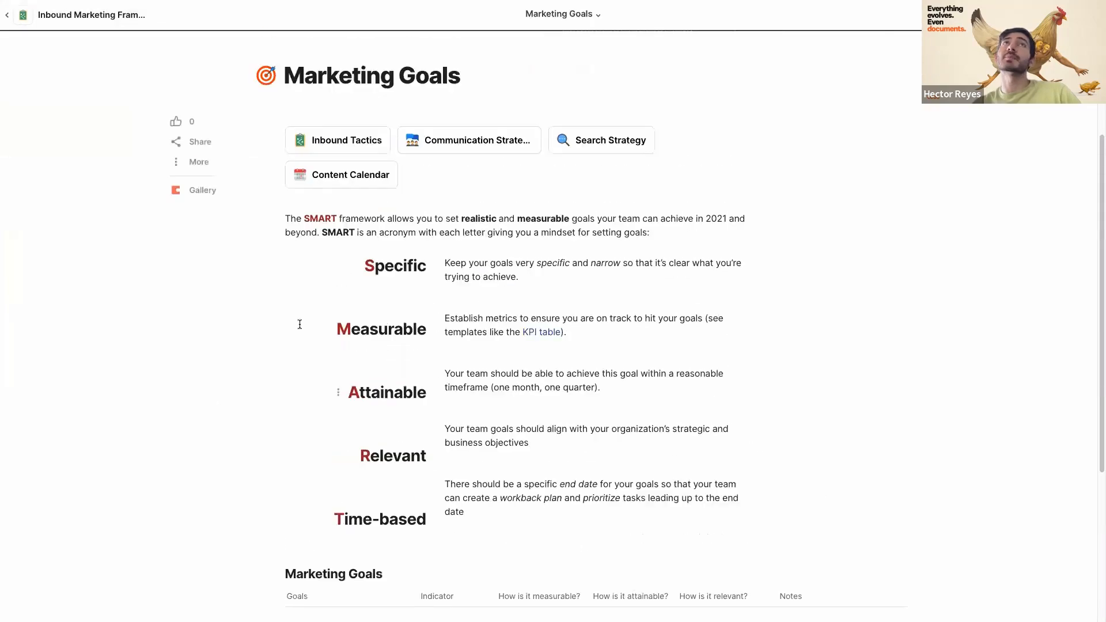
{"action": "scroll", "coordinate": [246, 415], "scroll_direction": "down", "scroll_amount": 3}
{"action": "scroll", "coordinate": [246, 415], "scroll_direction": "down", "scroll_amount": 3}
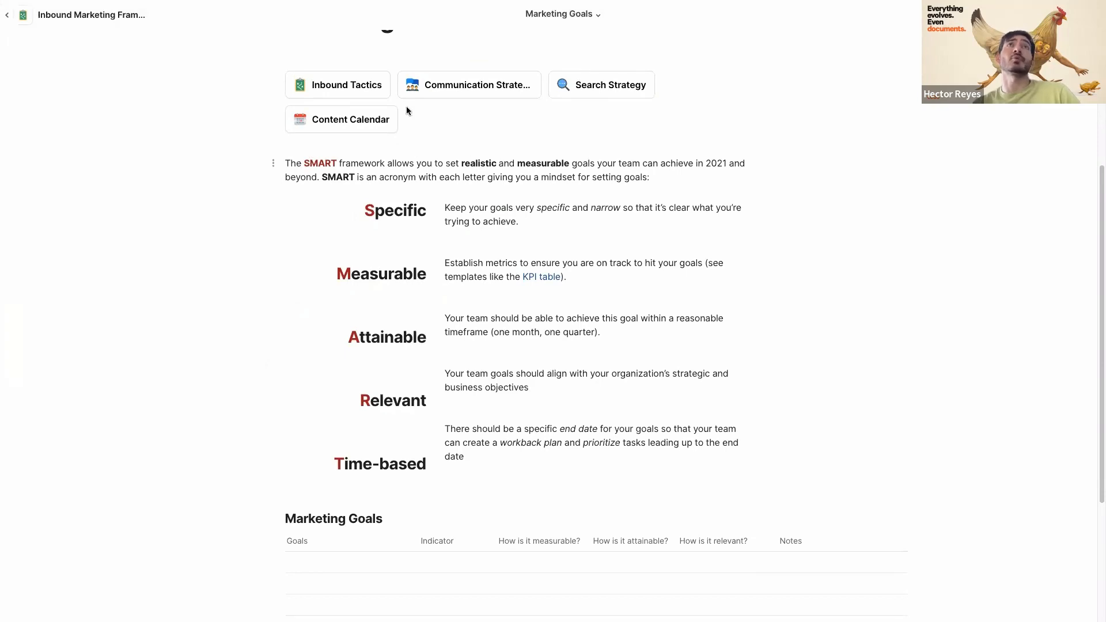
- View the Inbound Tactics page, then return to Marketing Goals
{"action": "left_click", "coordinate": [299, 87]}
{"action": "scroll", "coordinate": [484, 331], "scroll_direction": "down", "scroll_amount": 3}
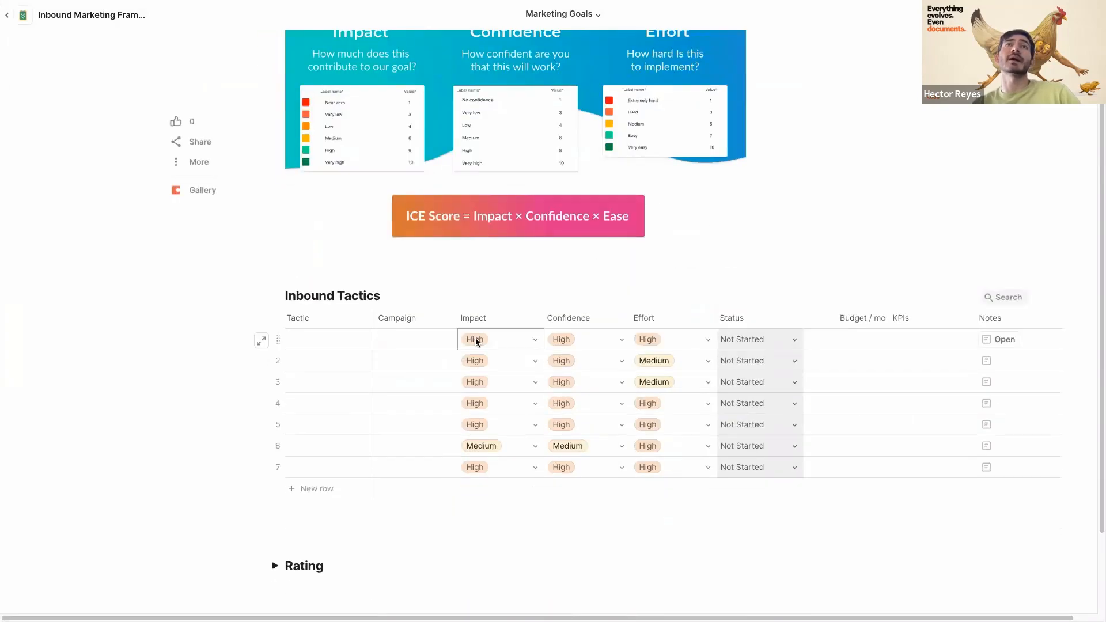
{"action": "scroll", "coordinate": [443, 360], "scroll_direction": "up", "scroll_amount": 3}
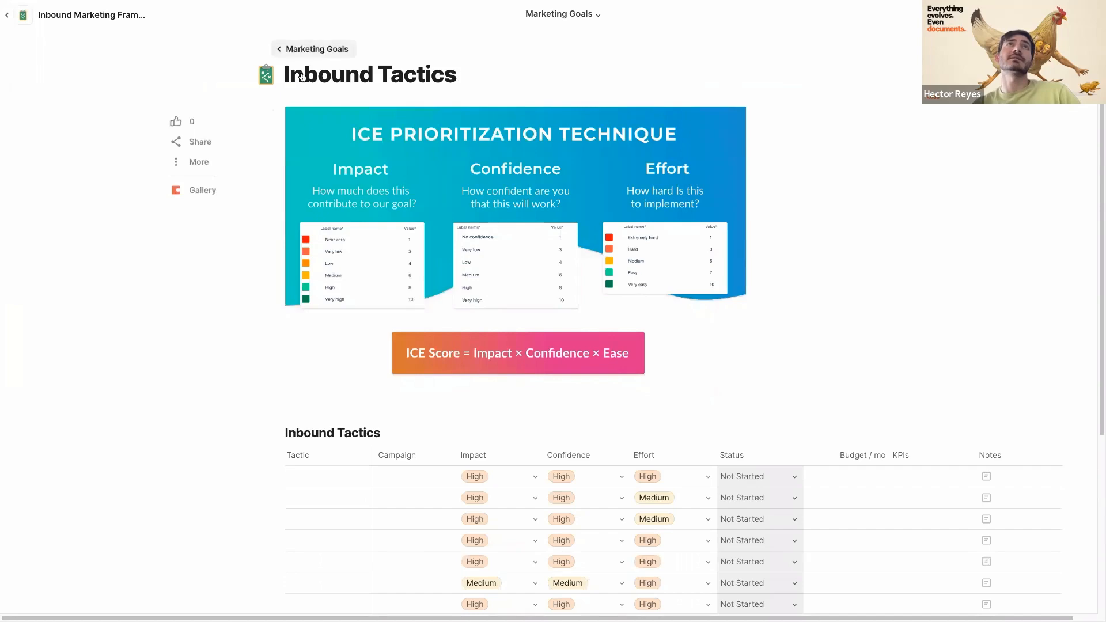
{"action": "left_click", "coordinate": [316, 49]}
- View the Content Calendar page, then return to Marketing Goals
{"action": "left_click", "coordinate": [346, 118]}
{"action": "scroll", "coordinate": [412, 300], "scroll_direction": "down", "scroll_amount": 2}
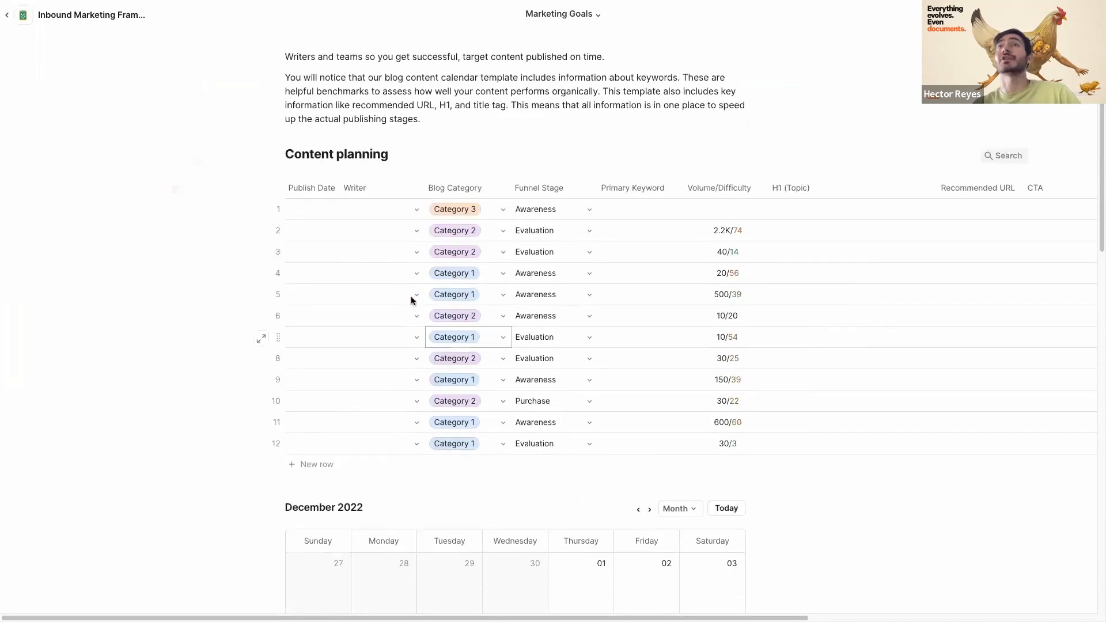
{"action": "scroll", "coordinate": [412, 300], "scroll_direction": "up", "scroll_amount": 2}
{"action": "left_click", "coordinate": [316, 47]}
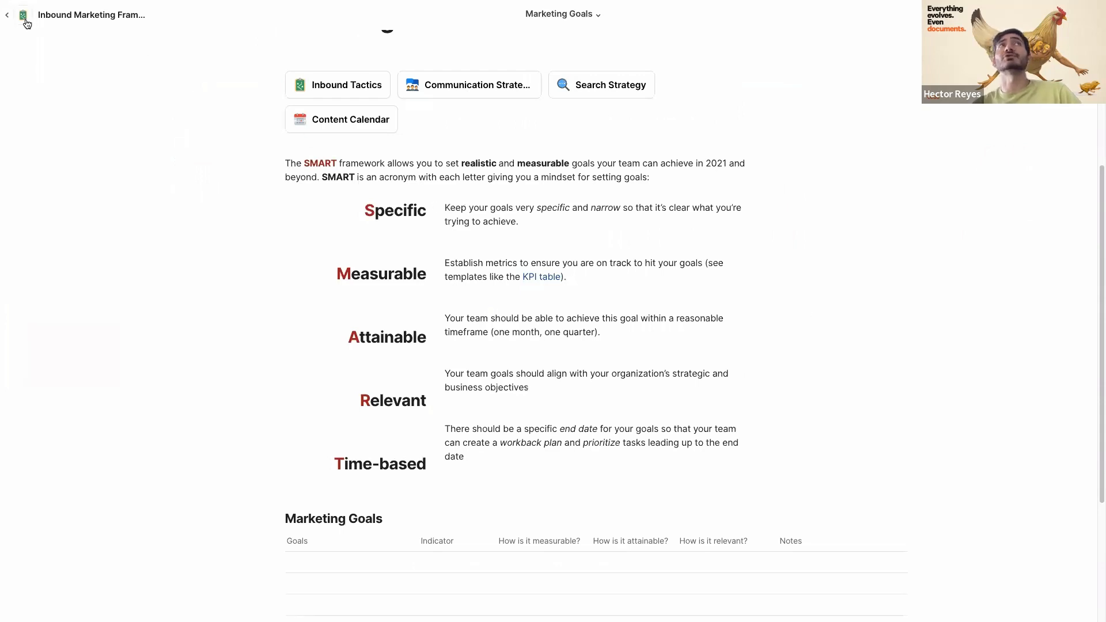
- Step back through history to the marketing search results and open the Gallery home
{"action": "mouse_move", "coordinate": [6, 21]}
{"action": "left_click", "coordinate": [91, 21]}
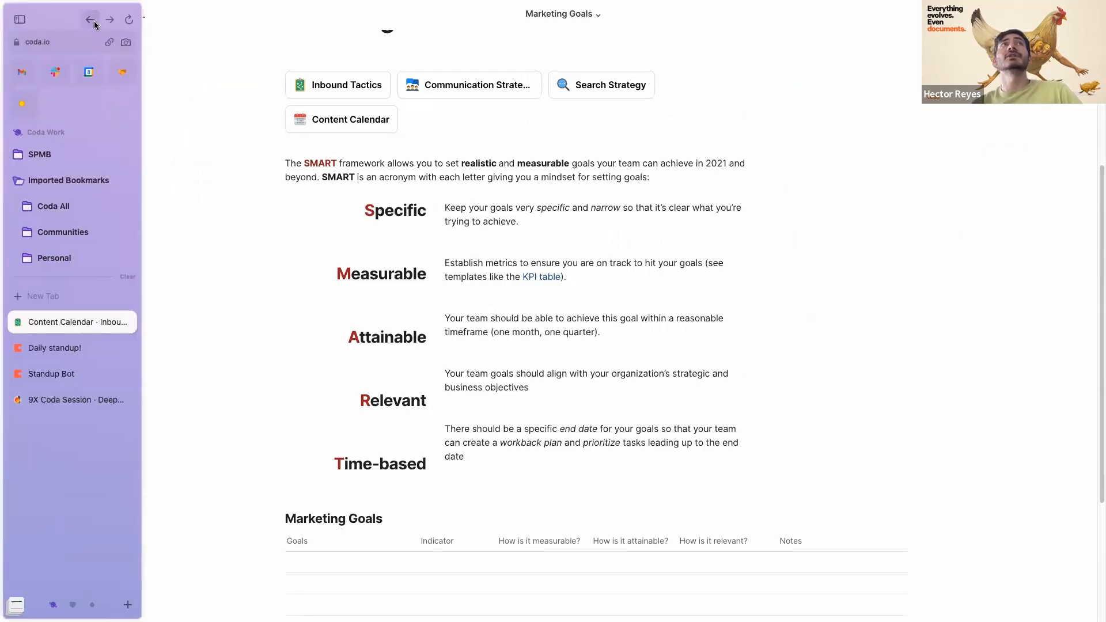
{"action": "left_click", "coordinate": [87, 20]}
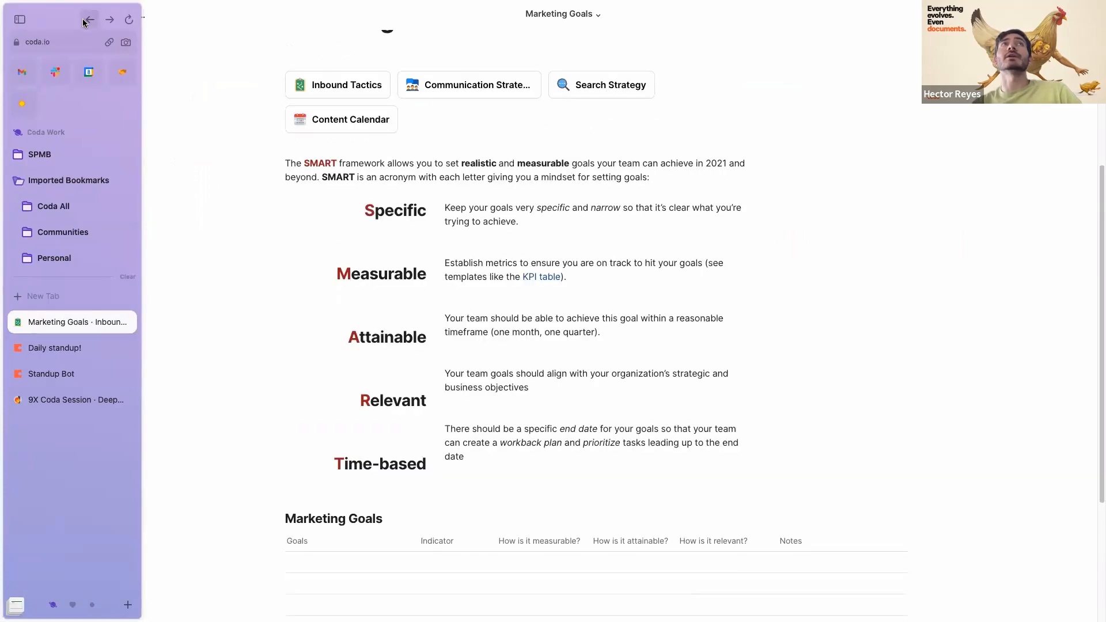
{"action": "left_click", "coordinate": [84, 22]}
{"action": "left_click", "coordinate": [87, 21]}
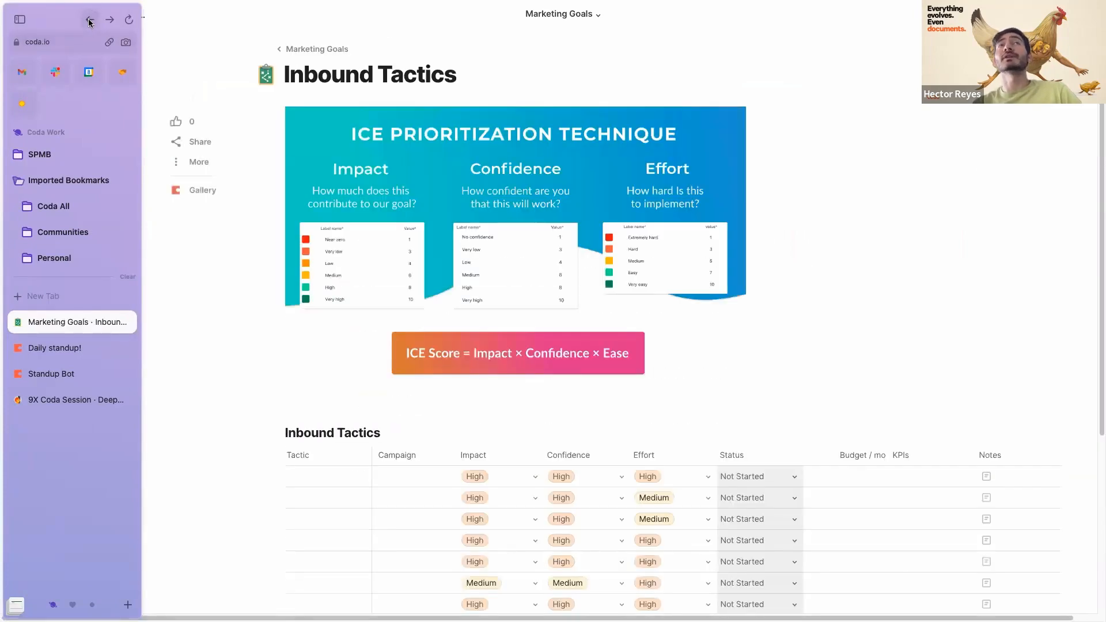
{"action": "left_click", "coordinate": [87, 21]}
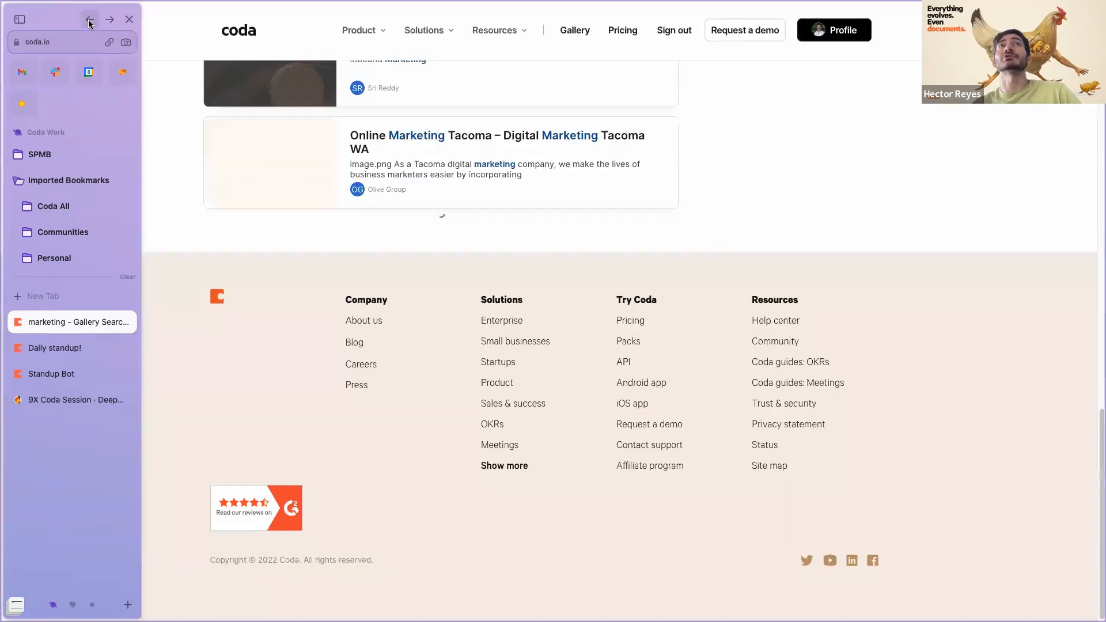
{"action": "scroll", "coordinate": [502, 199], "scroll_direction": "up", "scroll_amount": 10}
{"action": "scroll", "coordinate": [502, 199], "scroll_direction": "up", "scroll_amount": 10}
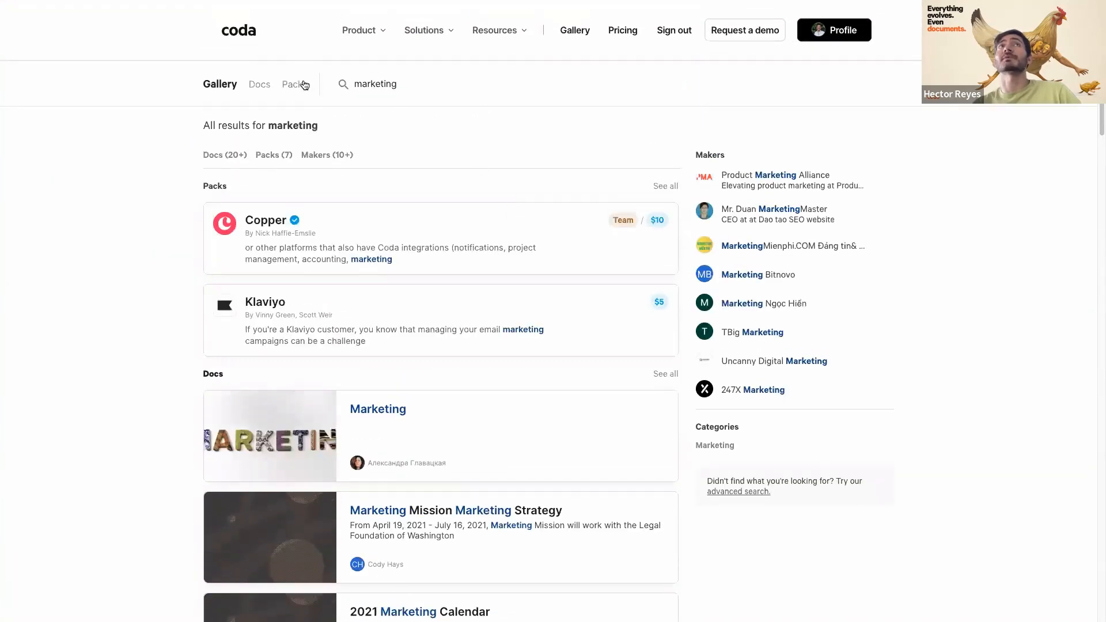
{"action": "left_click", "coordinate": [232, 87]}
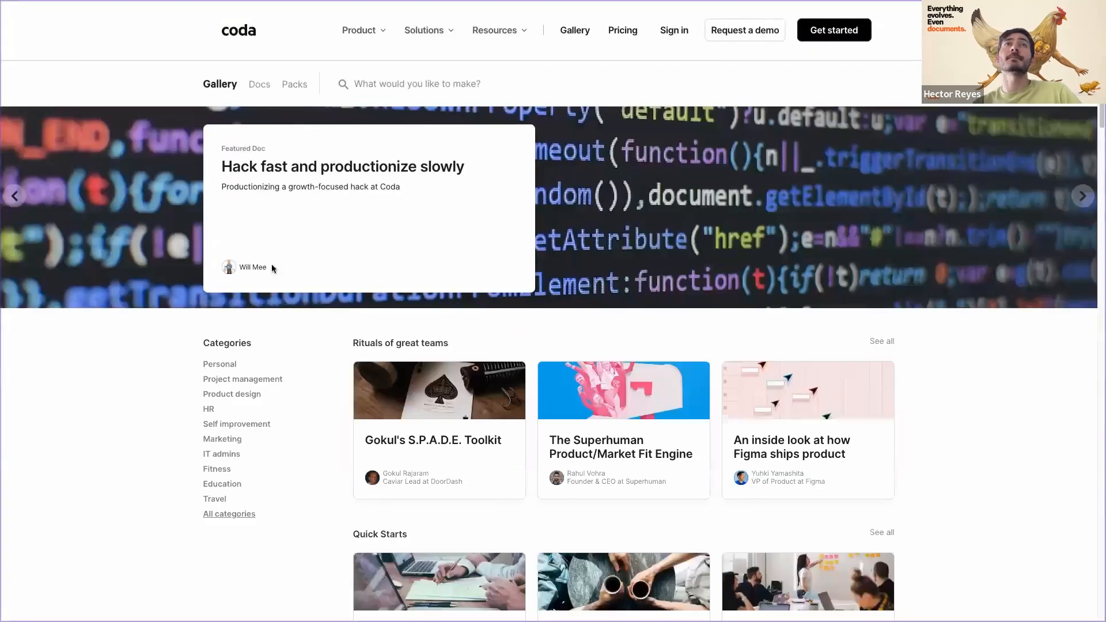
- Scroll the Gallery and open the Account Plan Template doc
{"action": "scroll", "coordinate": [230, 301], "scroll_direction": "down", "scroll_amount": 2}
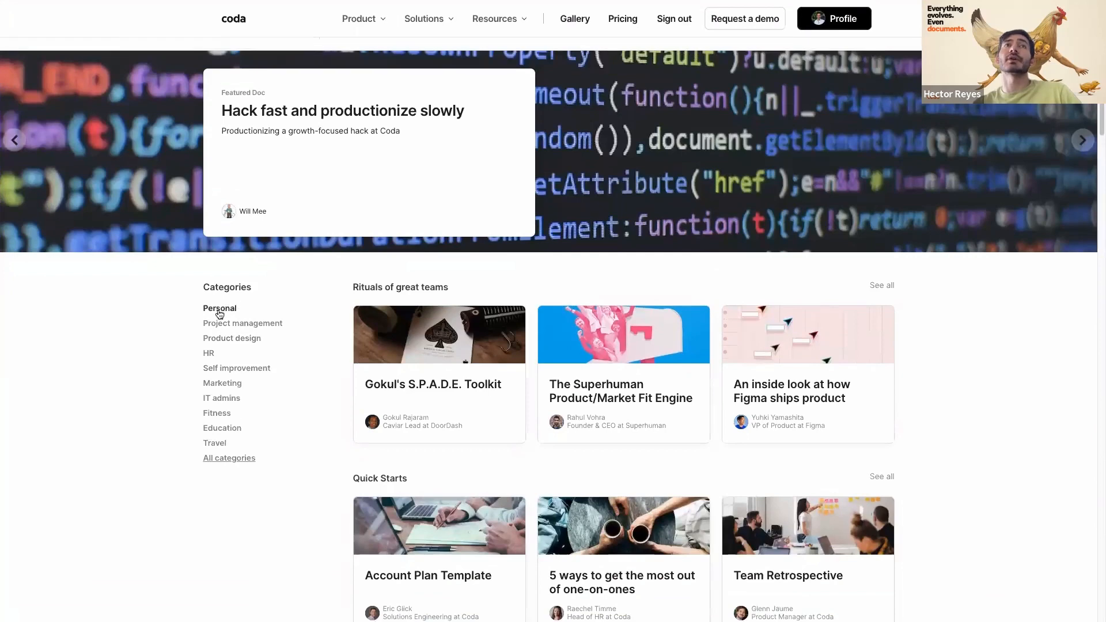
{"action": "scroll", "coordinate": [375, 343], "scroll_direction": "down", "scroll_amount": 1}
{"action": "scroll", "coordinate": [304, 361], "scroll_direction": "down", "scroll_amount": 3}
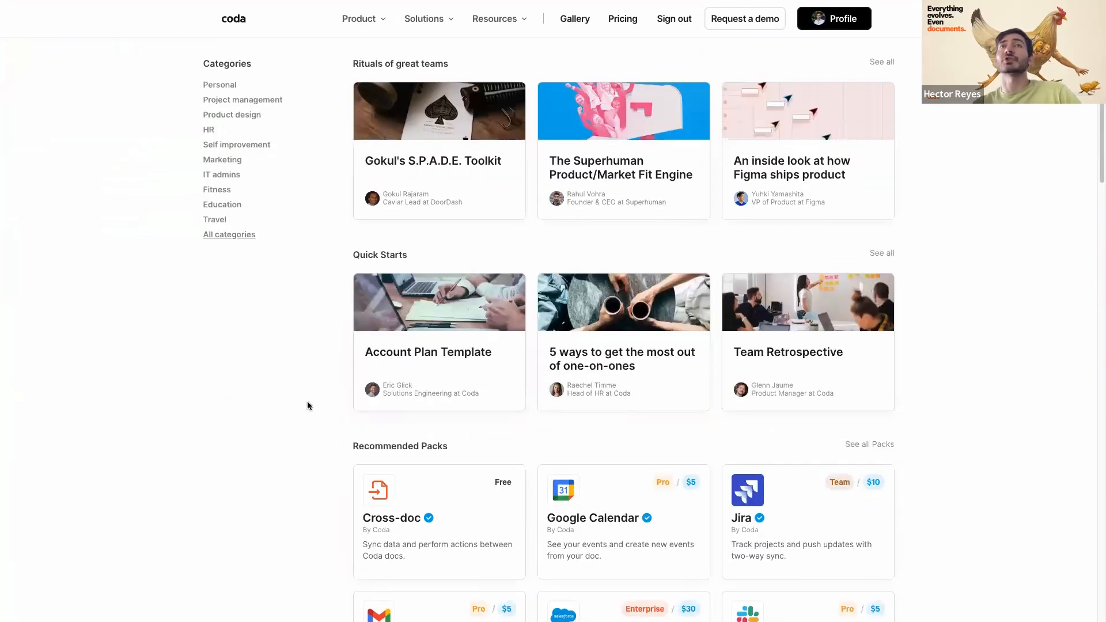
{"action": "scroll", "coordinate": [859, 346], "scroll_direction": "down", "scroll_amount": 1}
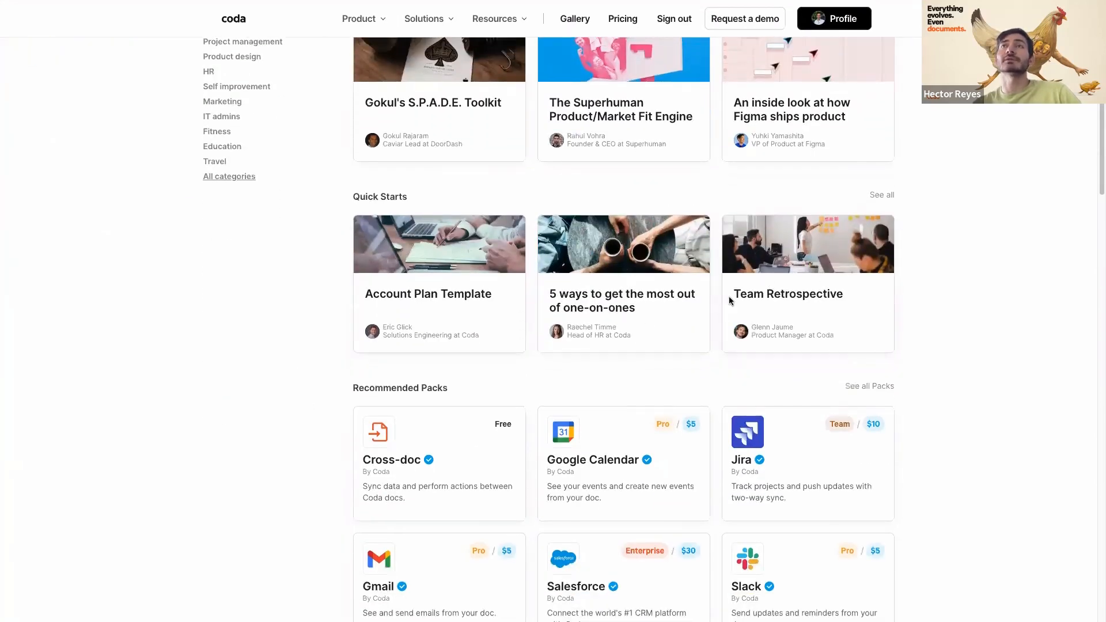
{"action": "left_click", "coordinate": [411, 312]}
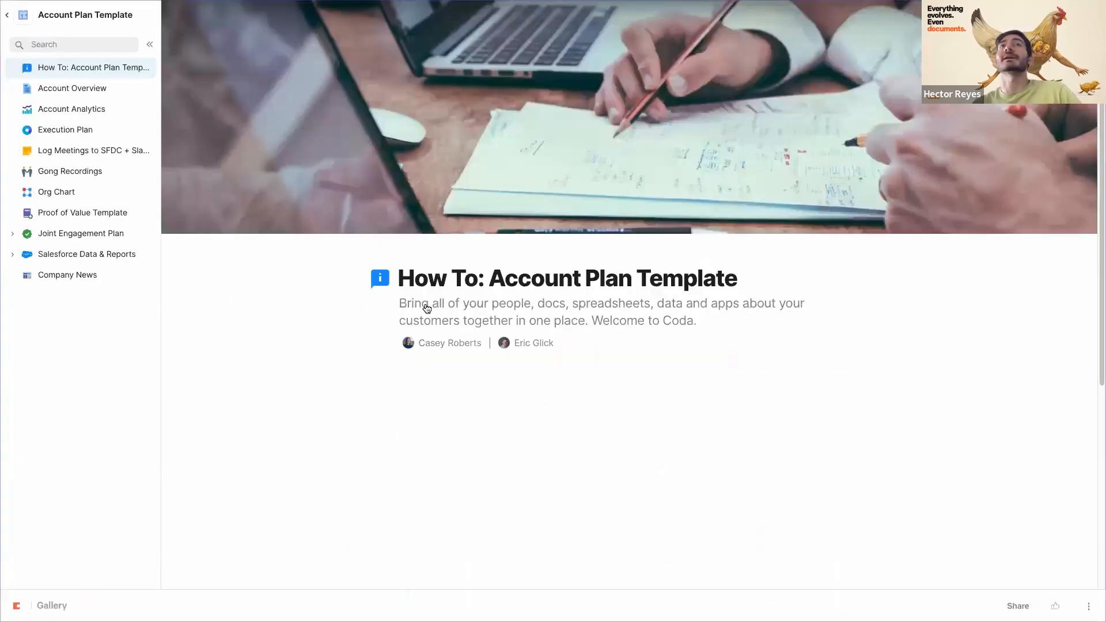
{"action": "scroll", "coordinate": [281, 369], "scroll_direction": "down", "scroll_amount": 3}
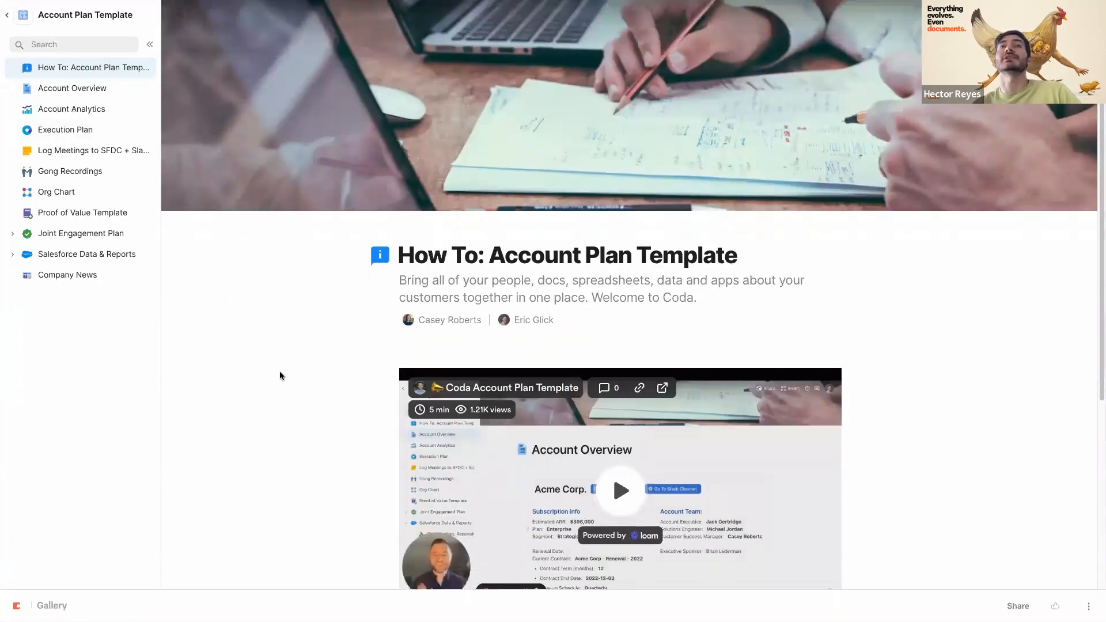
{"action": "scroll", "coordinate": [280, 370], "scroll_direction": "up", "scroll_amount": 2}
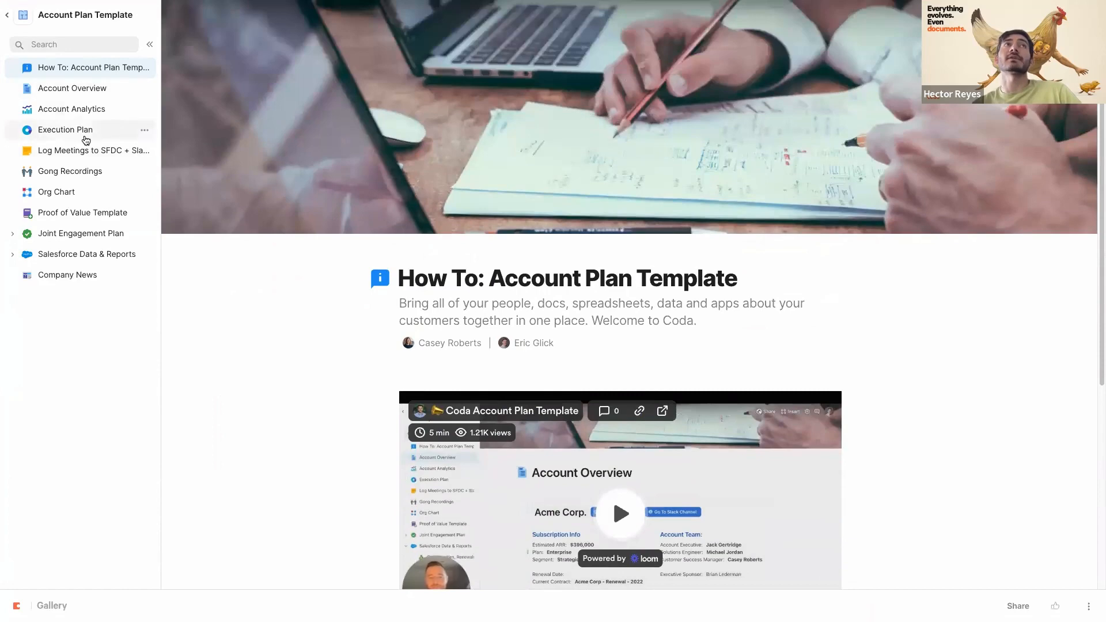
- Look over the template's Execution Plan page, then return to the workspace docs list
{"action": "left_click", "coordinate": [84, 132]}
{"action": "scroll", "coordinate": [366, 298], "scroll_direction": "down", "scroll_amount": 2}
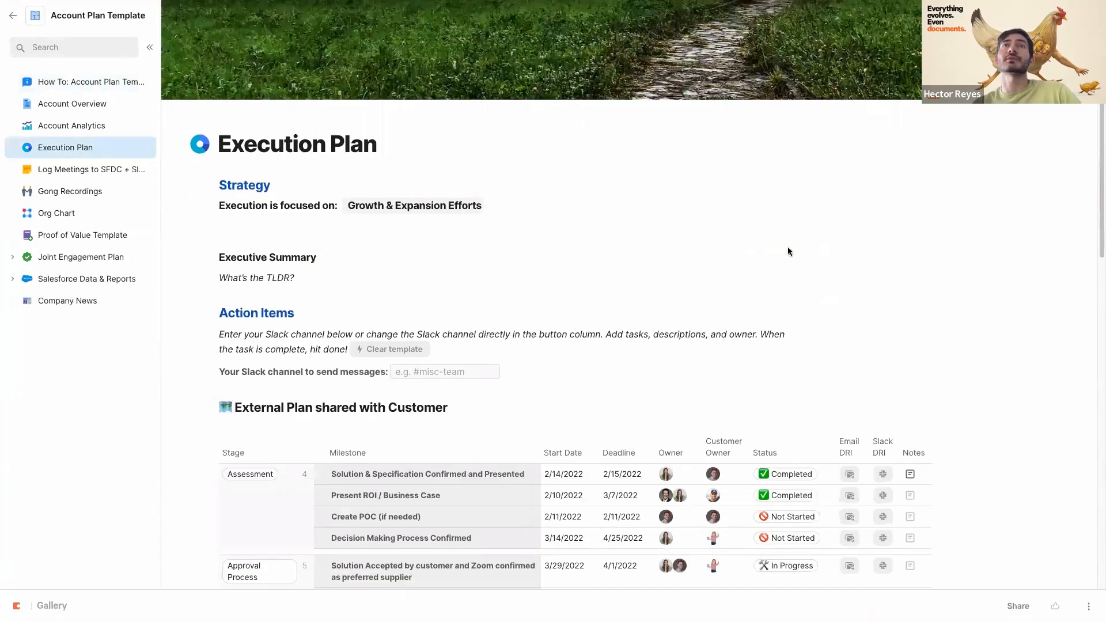
{"action": "scroll", "coordinate": [788, 247], "scroll_direction": "up", "scroll_amount": 2}
{"action": "scroll", "coordinate": [576, 353], "scroll_direction": "down", "scroll_amount": 1}
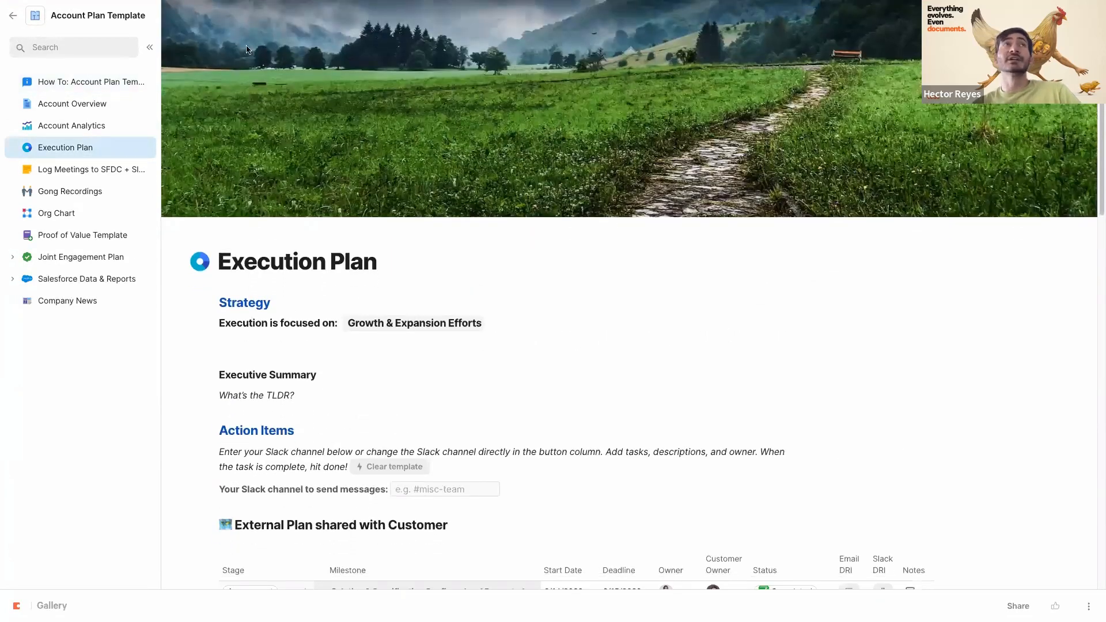
{"action": "left_click", "coordinate": [11, 17]}
- Switch back to the 9X Coda Session doc's Request Tracker page and start a quick search
{"action": "mouse_move", "coordinate": [93, 311]}
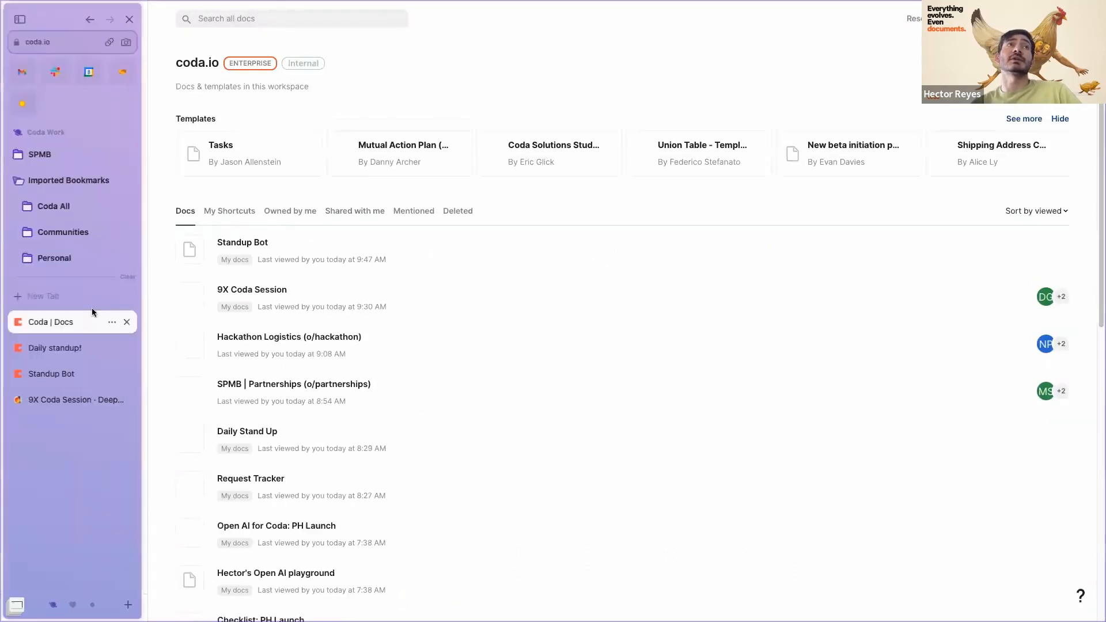
{"action": "left_click", "coordinate": [64, 399]}
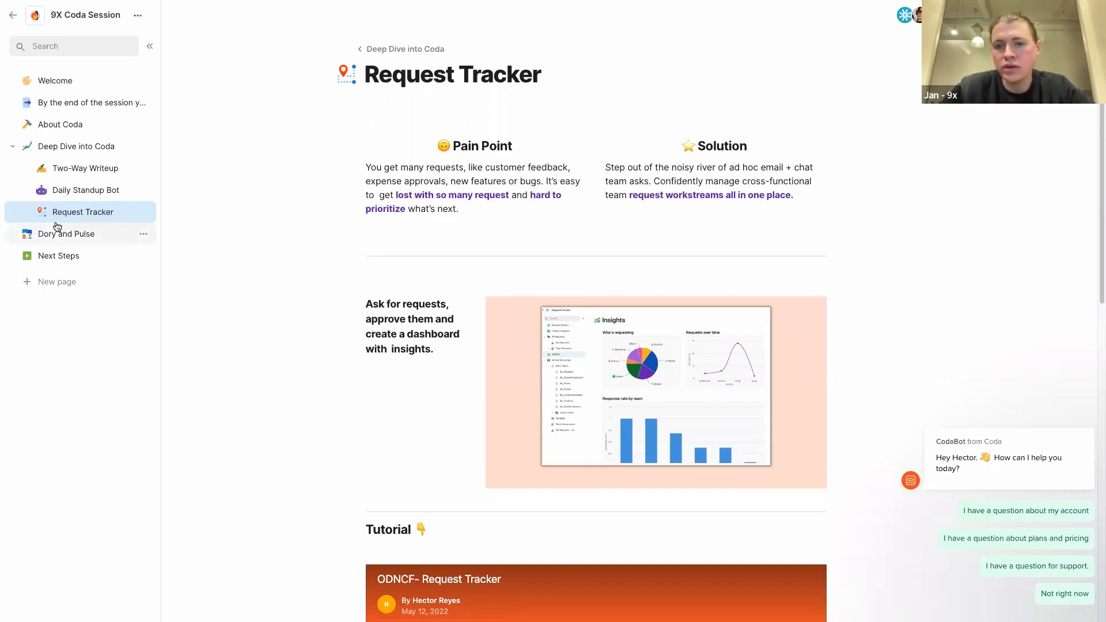
{"action": "mouse_move", "coordinate": [3, 225]}
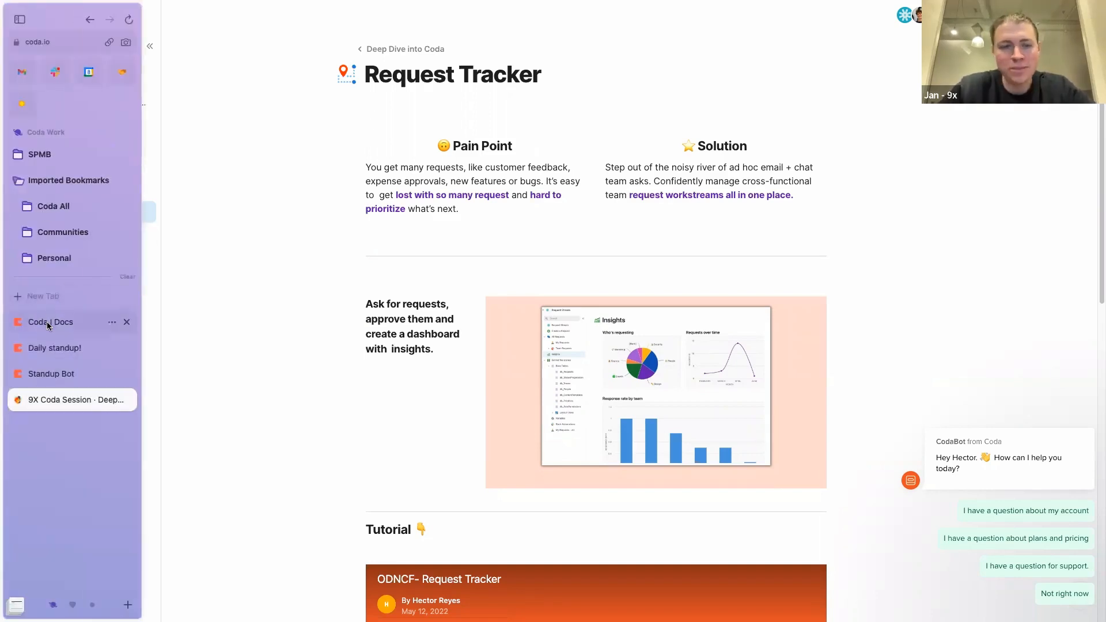
{"action": "key", "text": "super+t"}
- Open Gallery | Coda from the 'gal' search and scroll through its trending and recommended docs
{"action": "type", "text": "gall"}
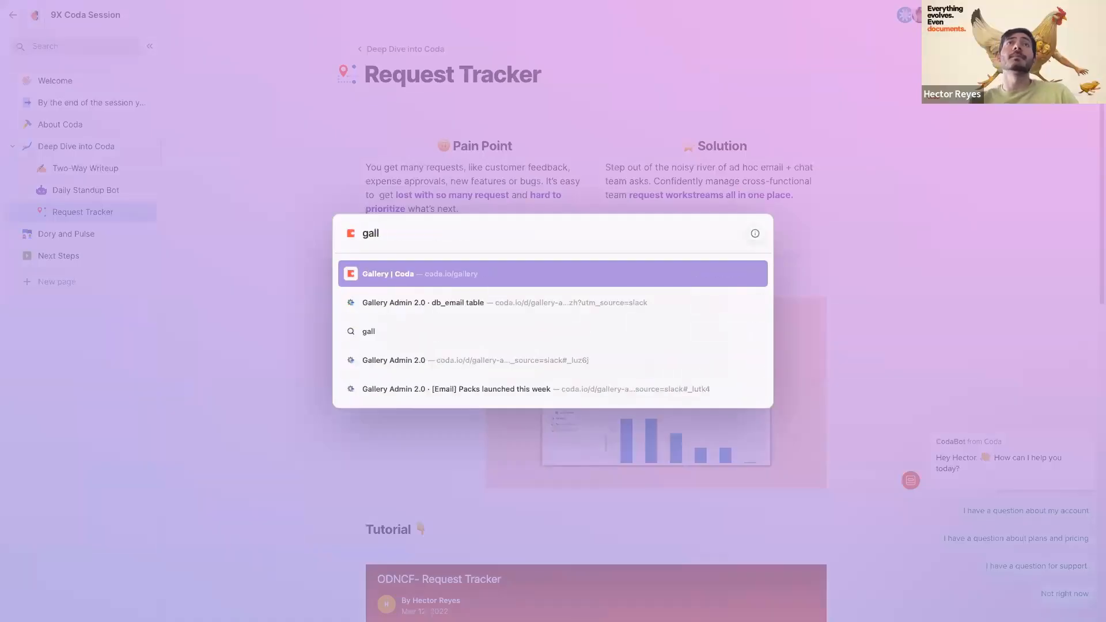
{"action": "key", "text": "Return"}
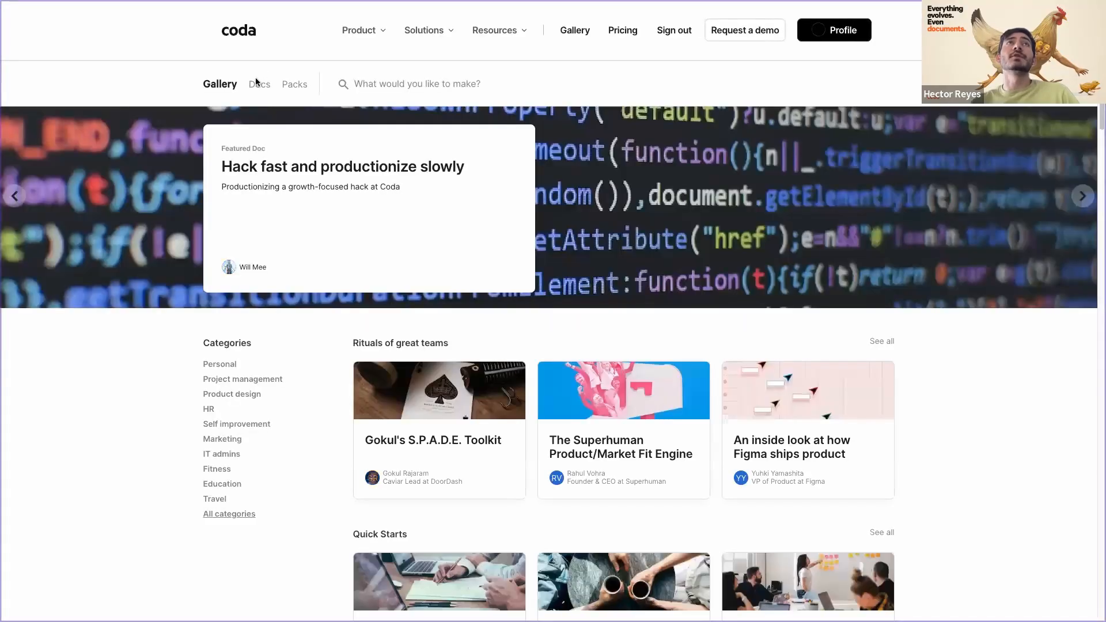
{"action": "scroll", "coordinate": [371, 328], "scroll_direction": "down", "scroll_amount": 3}
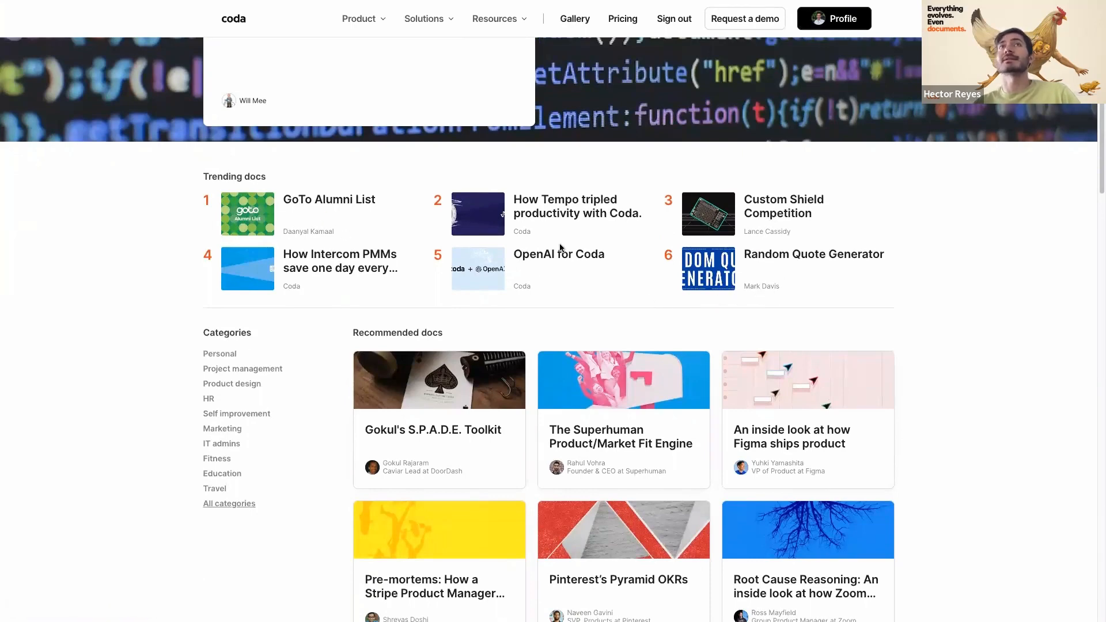
{"action": "scroll", "coordinate": [516, 257], "scroll_direction": "down", "scroll_amount": 2}
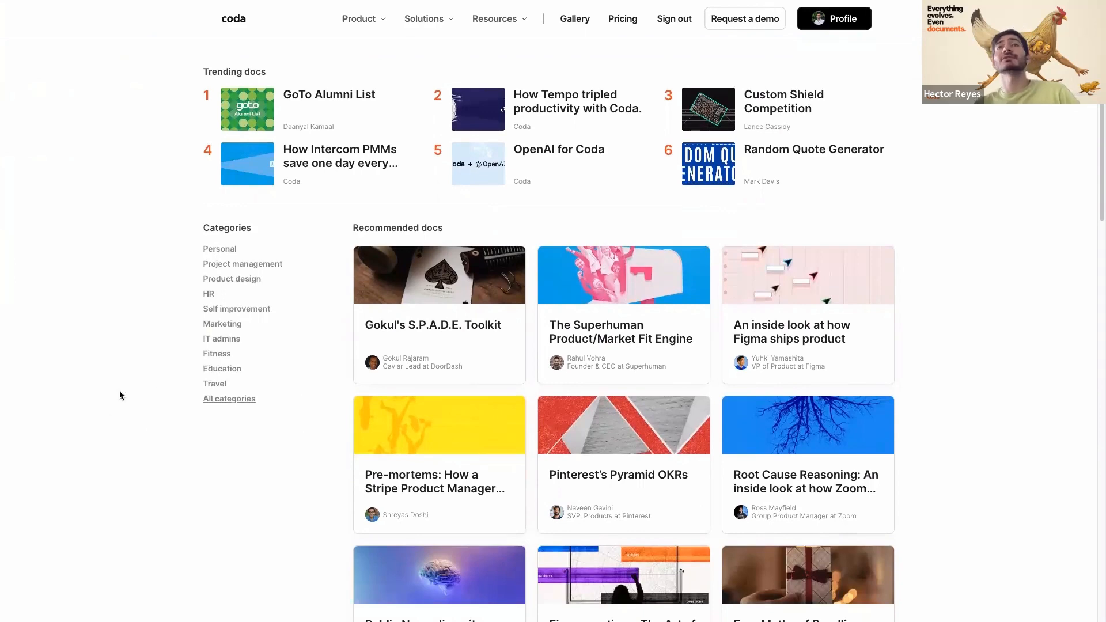
{"action": "scroll", "coordinate": [176, 417], "scroll_direction": "down", "scroll_amount": 3}
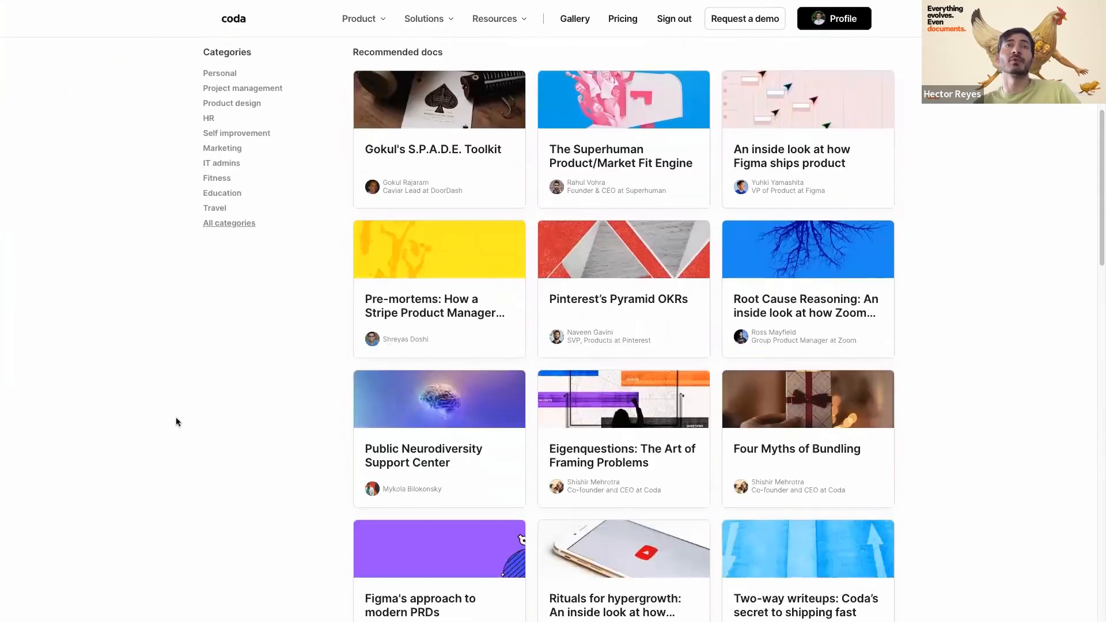
{"action": "scroll", "coordinate": [175, 422], "scroll_direction": "down", "scroll_amount": 1}
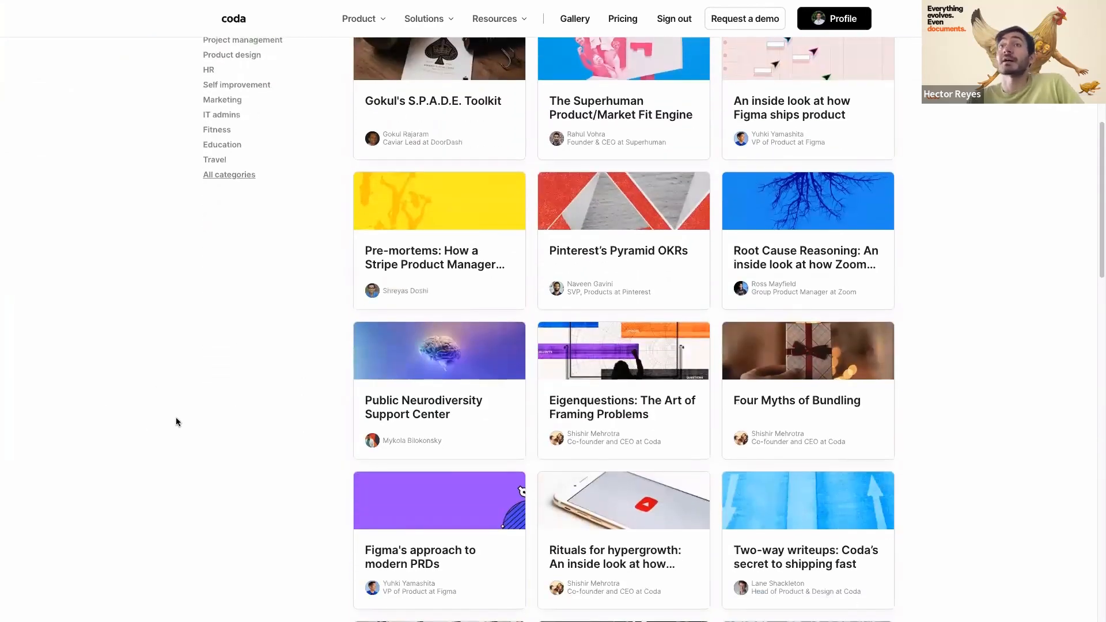
{"action": "scroll", "coordinate": [175, 421], "scroll_direction": "down", "scroll_amount": 1}
{"action": "scroll", "coordinate": [180, 357], "scroll_direction": "down", "scroll_amount": 1}
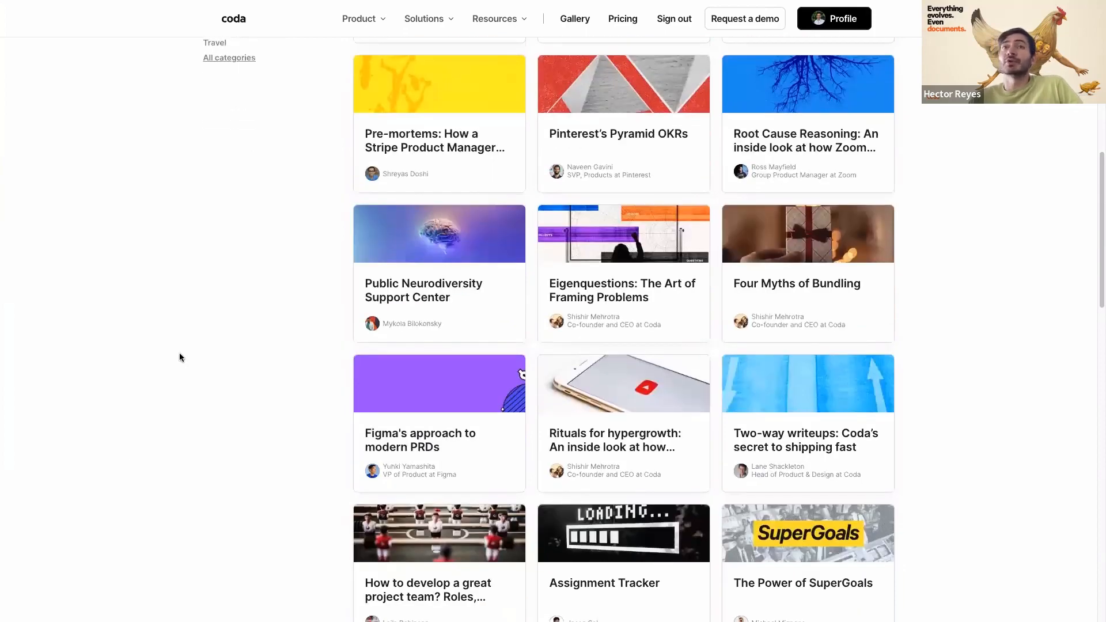
{"action": "scroll", "coordinate": [180, 358], "scroll_direction": "up", "scroll_amount": 6}
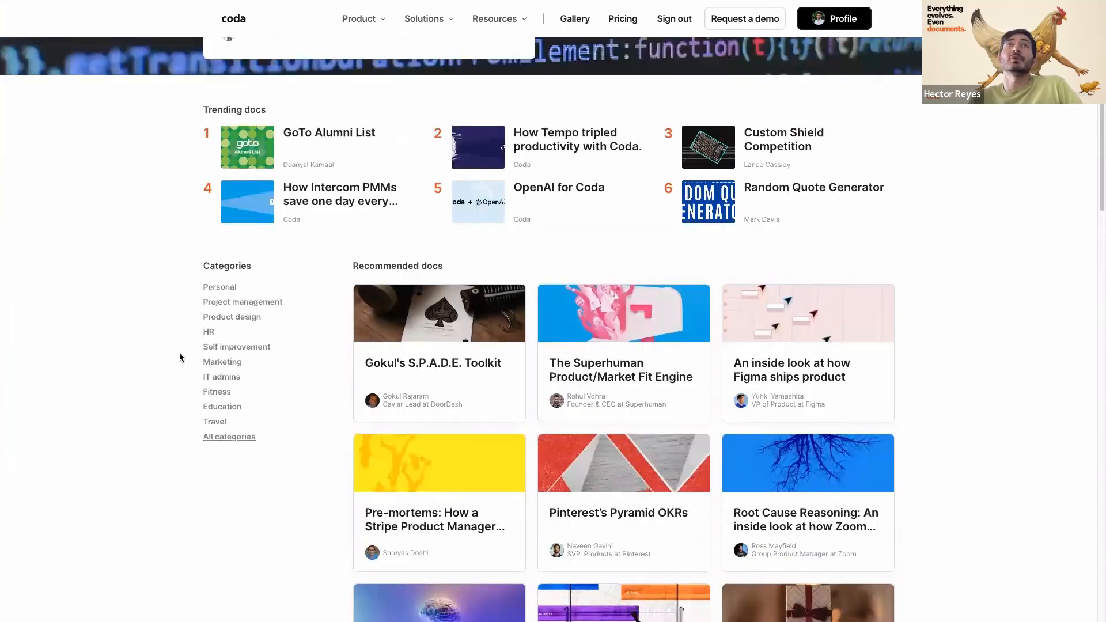
{"action": "scroll", "coordinate": [179, 356], "scroll_direction": "up", "scroll_amount": 4}
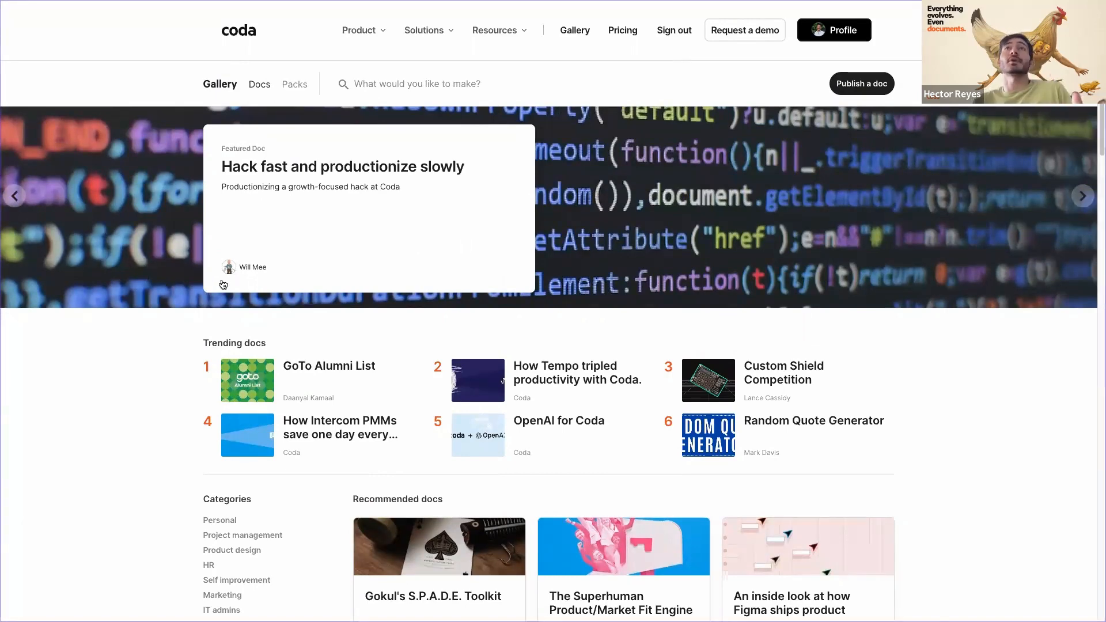
- Switch the Gallery to Packs and scroll through the first pack cards
{"action": "left_click", "coordinate": [296, 86]}
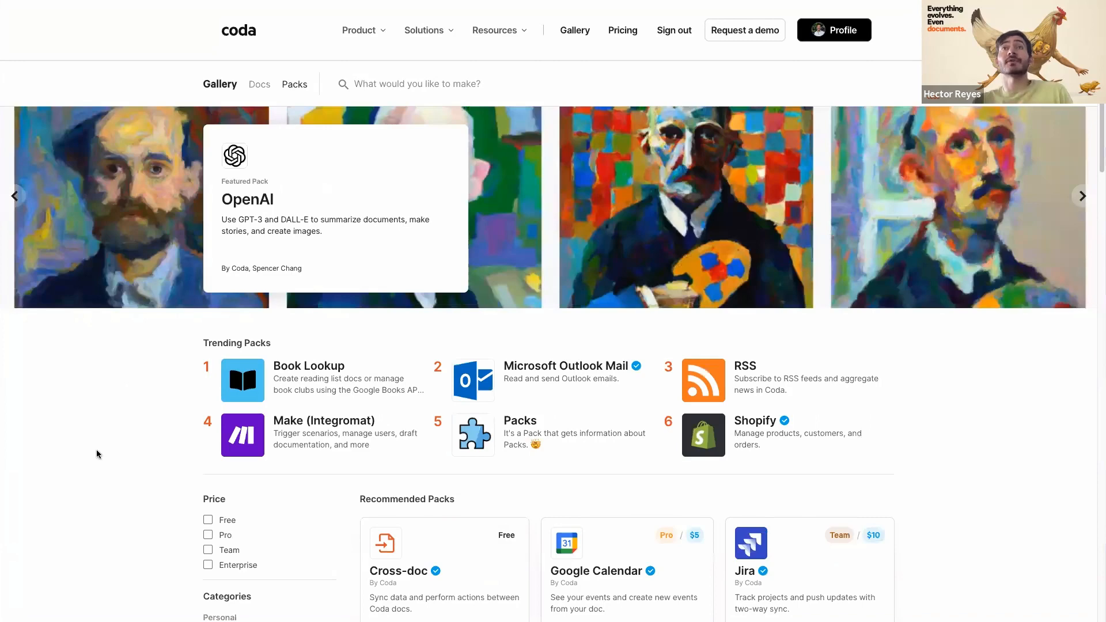
{"action": "scroll", "coordinate": [96, 454], "scroll_direction": "down", "scroll_amount": 2}
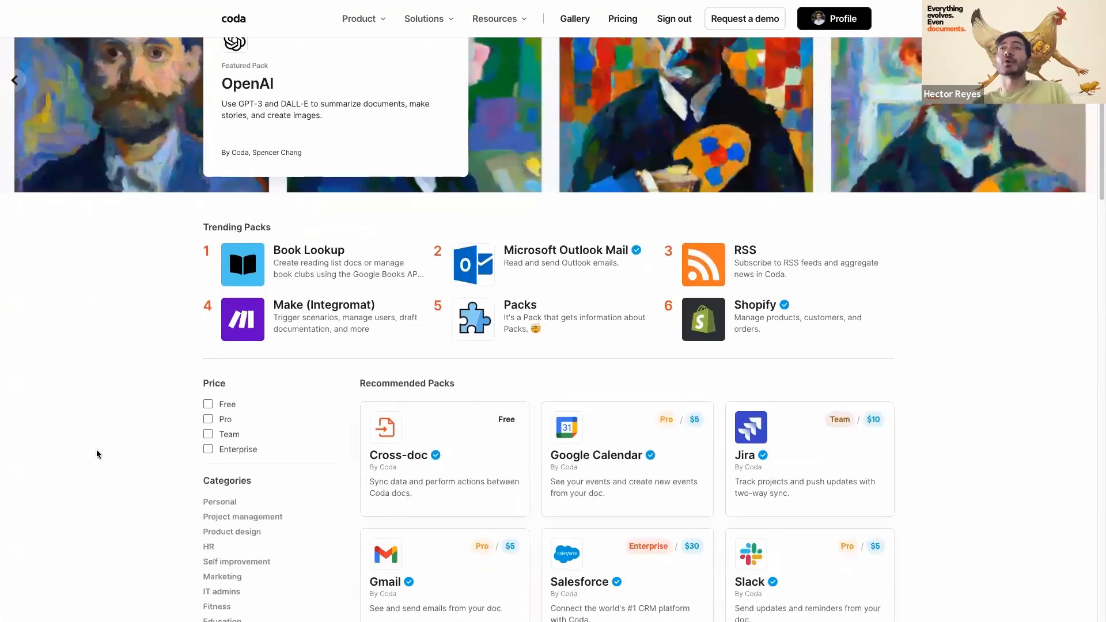
{"action": "scroll", "coordinate": [97, 453], "scroll_direction": "down", "scroll_amount": 1}
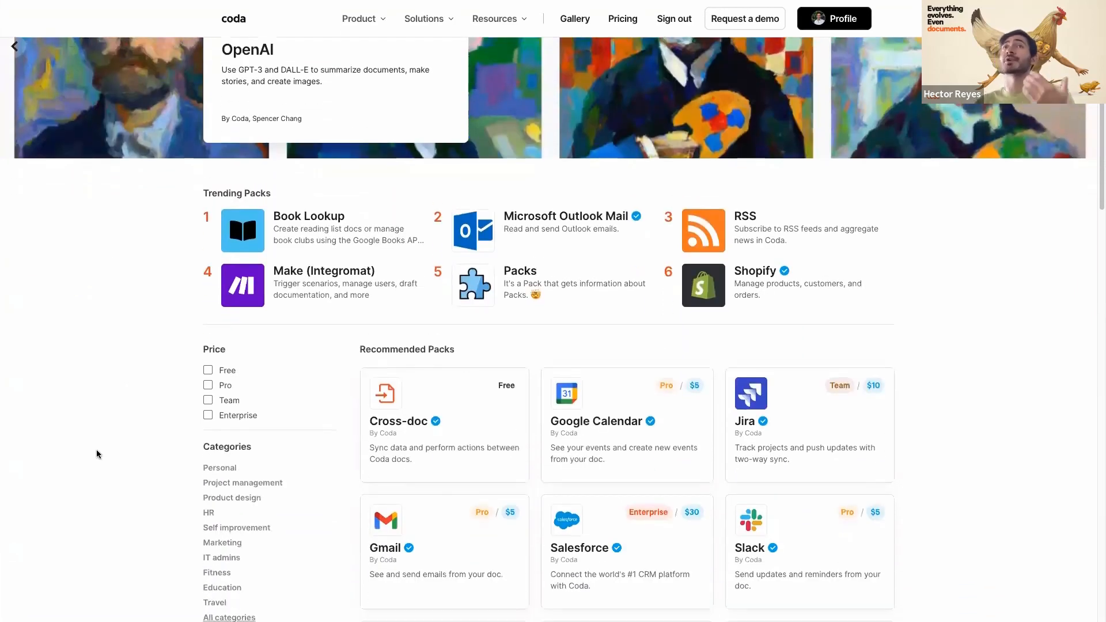
{"action": "scroll", "coordinate": [97, 454], "scroll_direction": "down", "scroll_amount": 2}
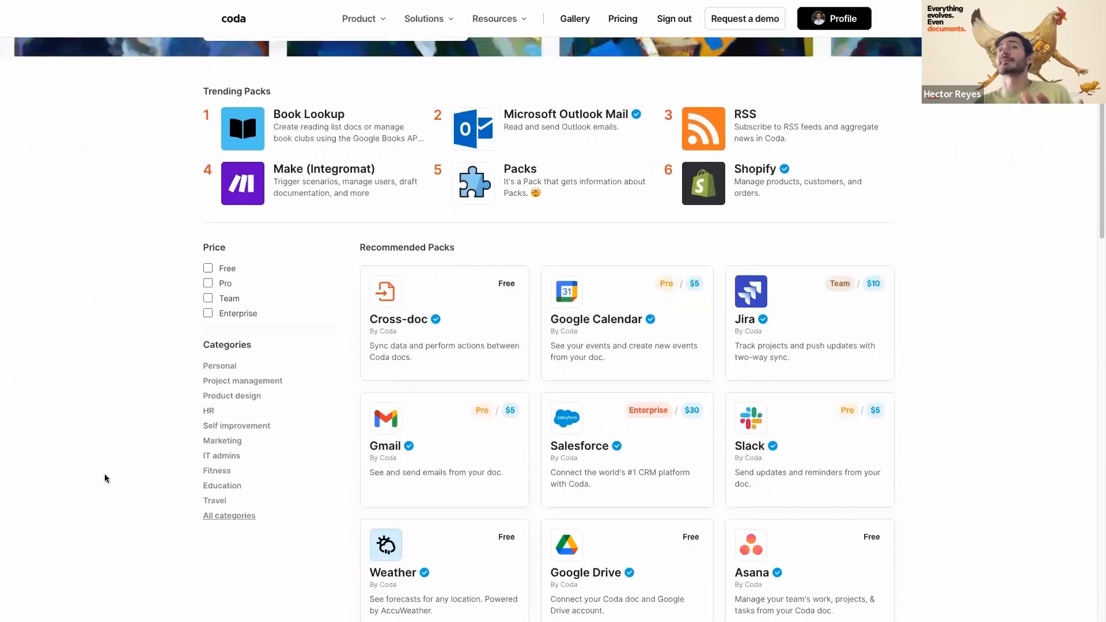
{"action": "scroll", "coordinate": [104, 475], "scroll_direction": "down", "scroll_amount": 5}
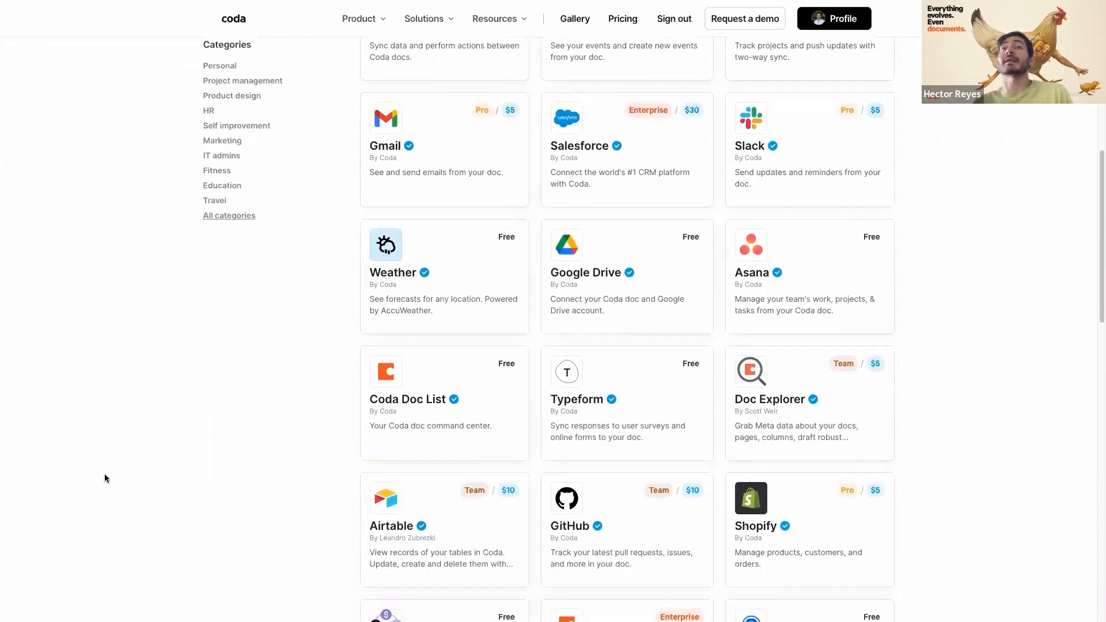
{"action": "scroll", "coordinate": [105, 476], "scroll_direction": "down", "scroll_amount": 5}
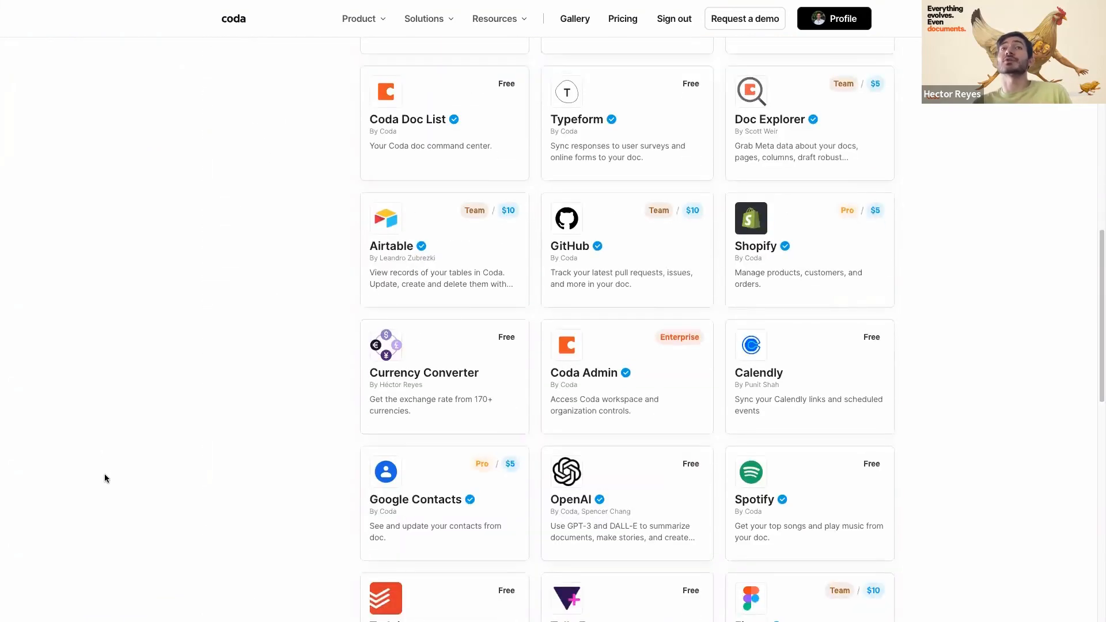
{"action": "scroll", "coordinate": [105, 473], "scroll_direction": "down", "scroll_amount": 1}
{"action": "scroll", "coordinate": [105, 473], "scroll_direction": "up", "scroll_amount": 3}
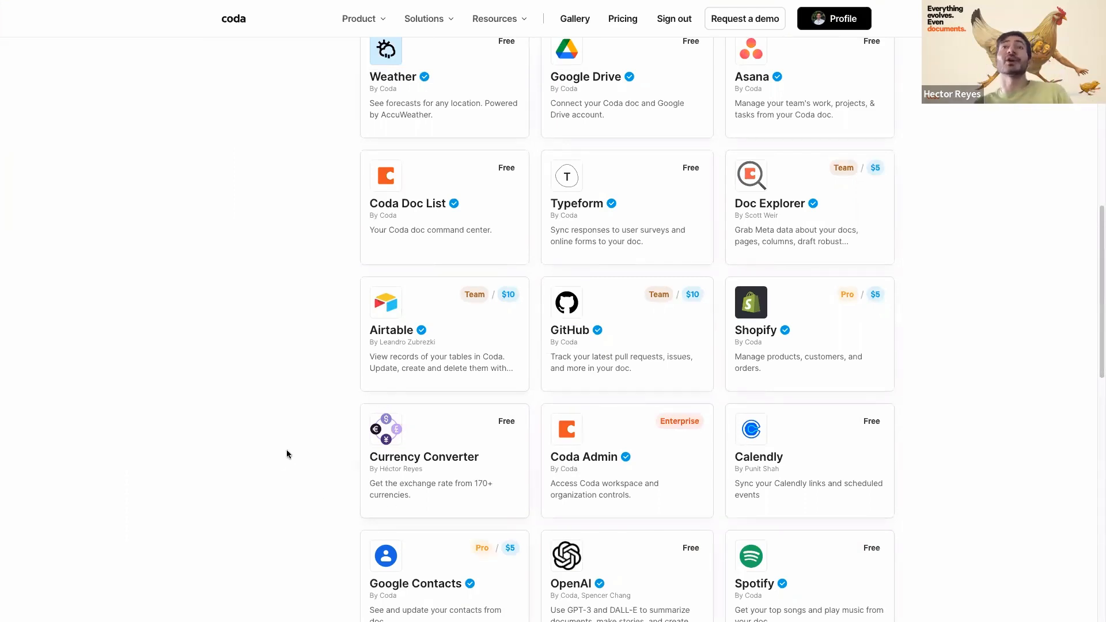
- Scroll further through the Packs listing, then back up to the featured OpenAI pack
{"action": "scroll", "coordinate": [288, 449], "scroll_direction": "down", "scroll_amount": 3}
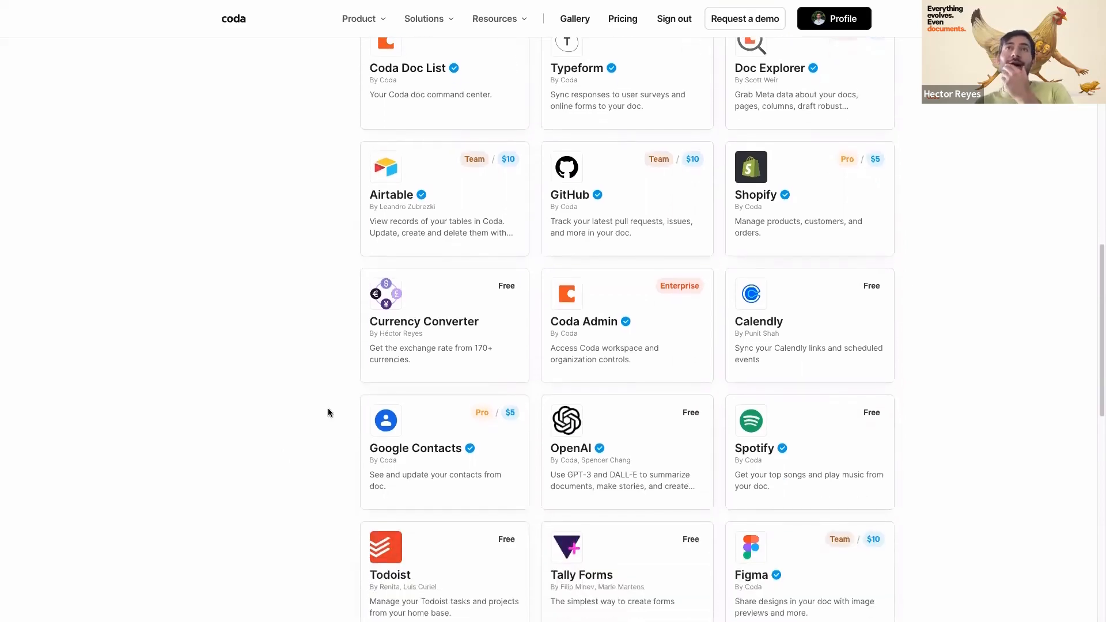
{"action": "scroll", "coordinate": [328, 412], "scroll_direction": "down", "scroll_amount": 2}
{"action": "scroll", "coordinate": [313, 394], "scroll_direction": "down", "scroll_amount": 2}
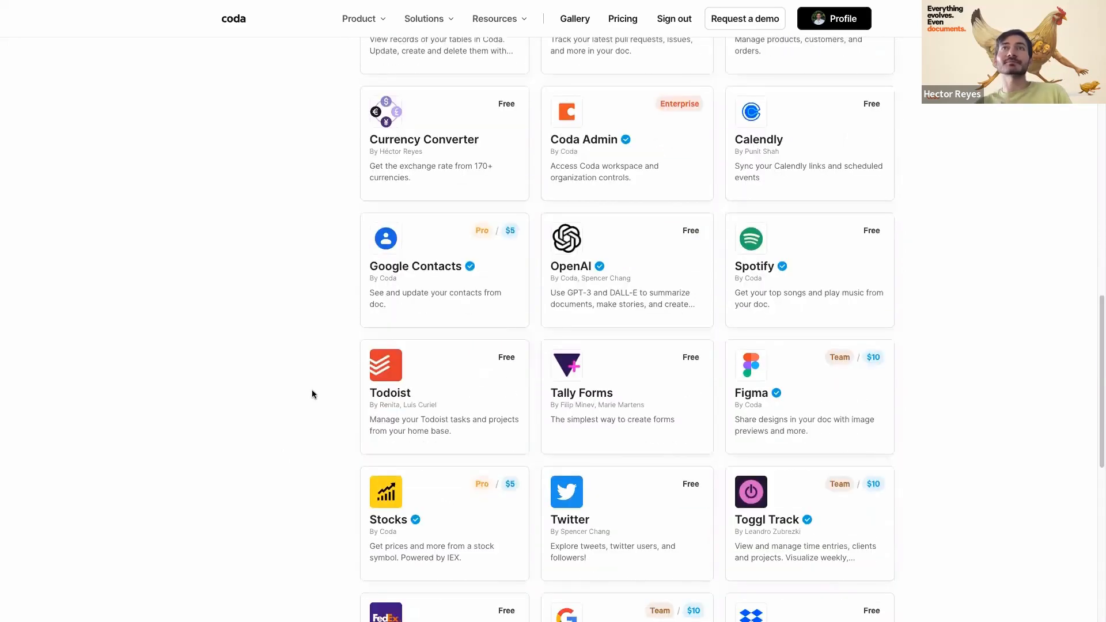
{"action": "scroll", "coordinate": [454, 325], "scroll_direction": "down", "scroll_amount": 2}
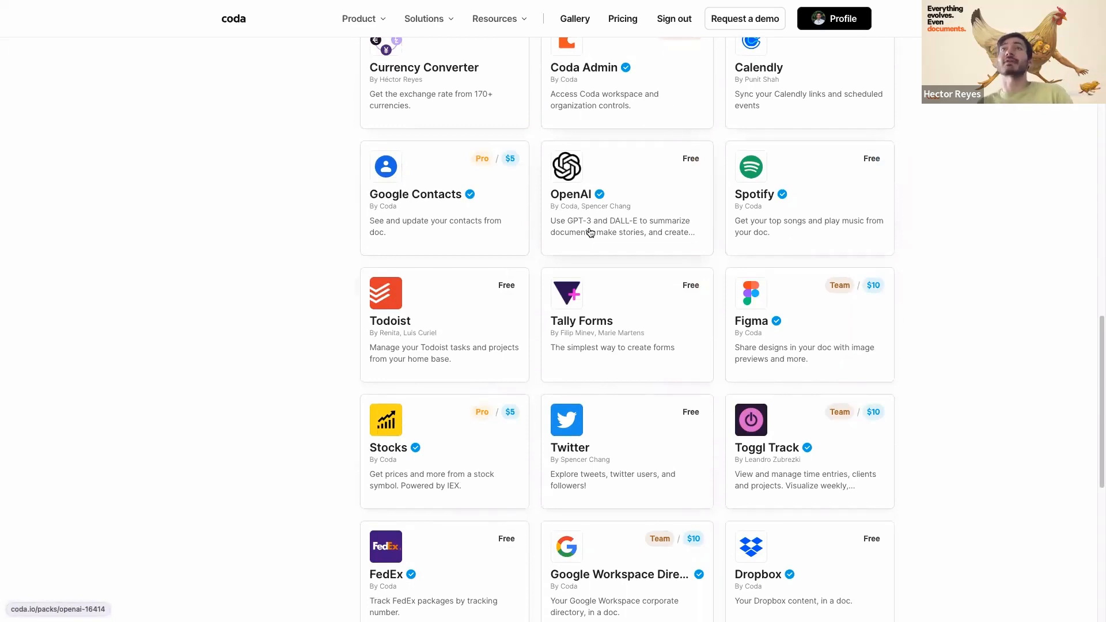
{"action": "scroll", "coordinate": [180, 343], "scroll_direction": "down", "scroll_amount": 7}
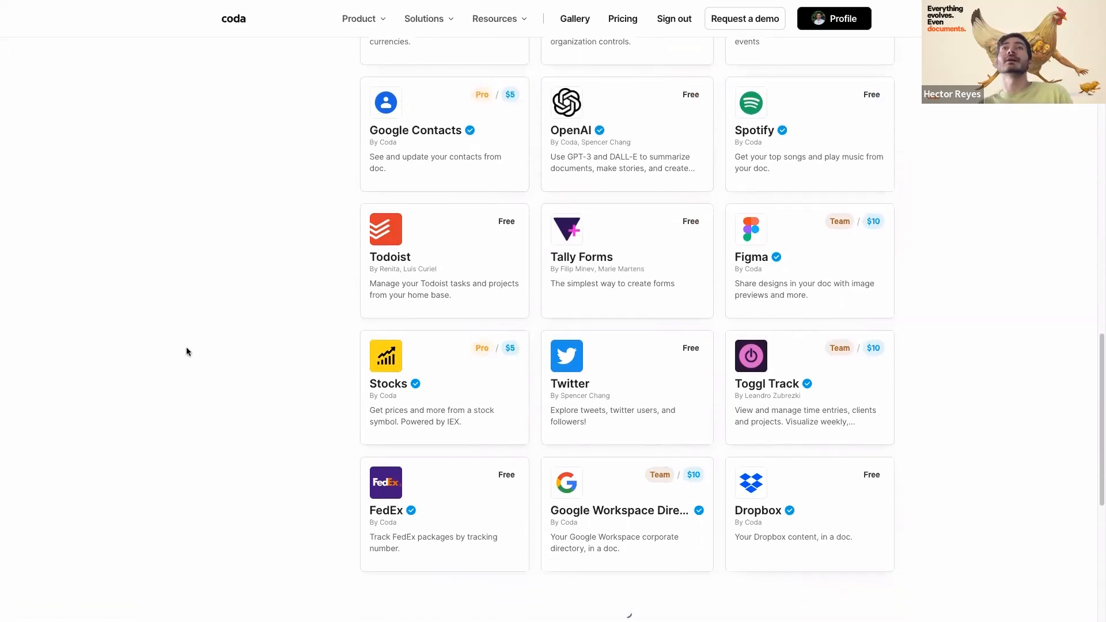
{"action": "scroll", "coordinate": [255, 382], "scroll_direction": "down", "scroll_amount": 6}
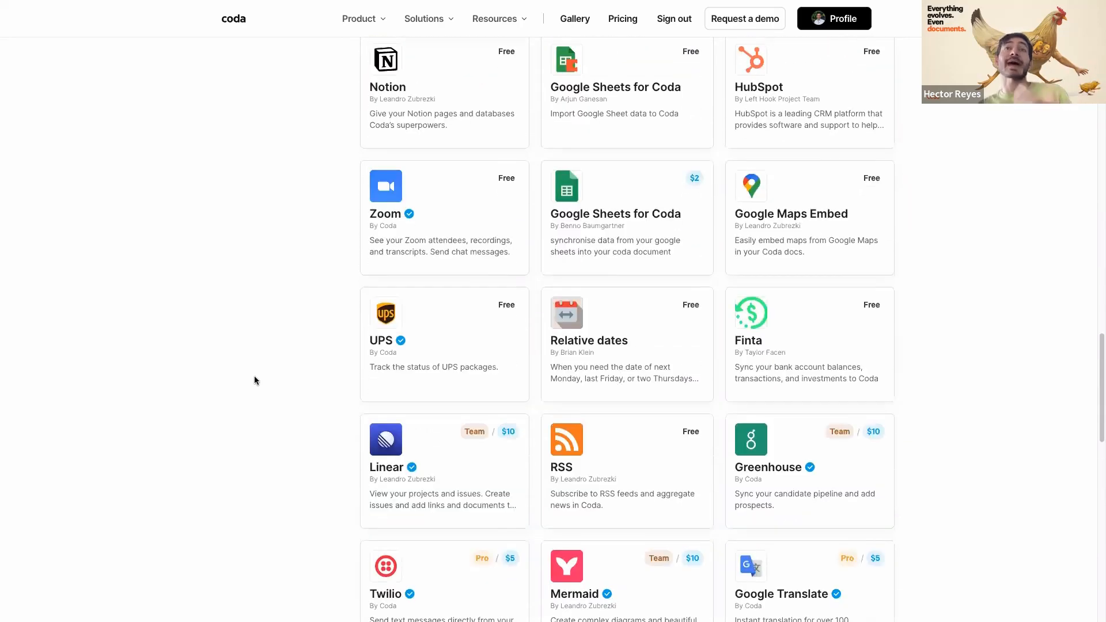
{"action": "scroll", "coordinate": [254, 377], "scroll_direction": "down", "scroll_amount": 3}
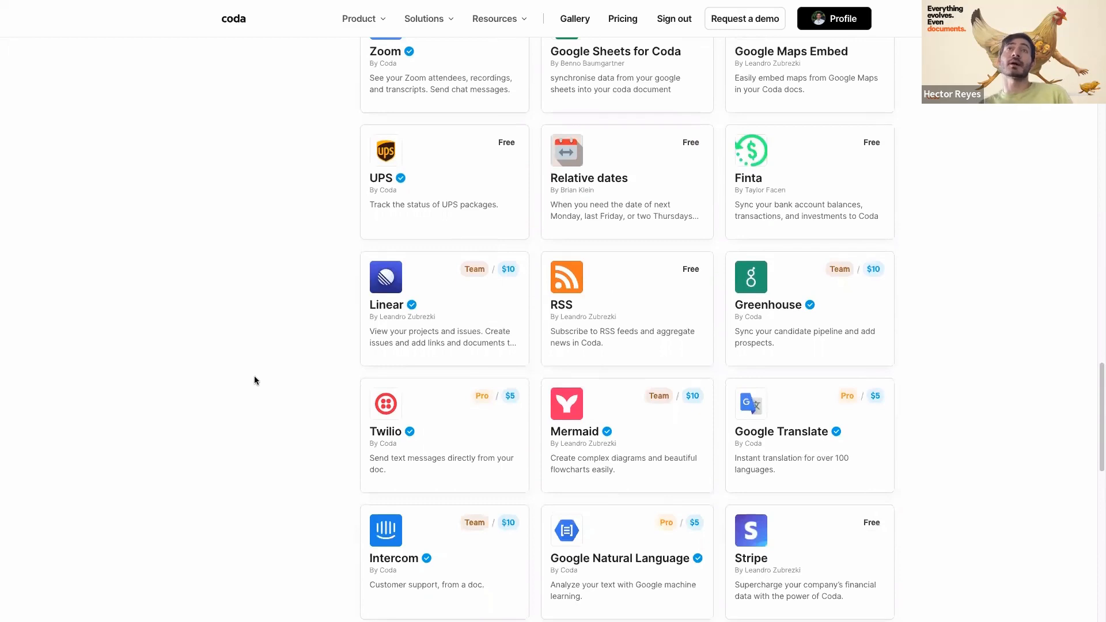
{"action": "scroll", "coordinate": [254, 380], "scroll_direction": "down", "scroll_amount": 1}
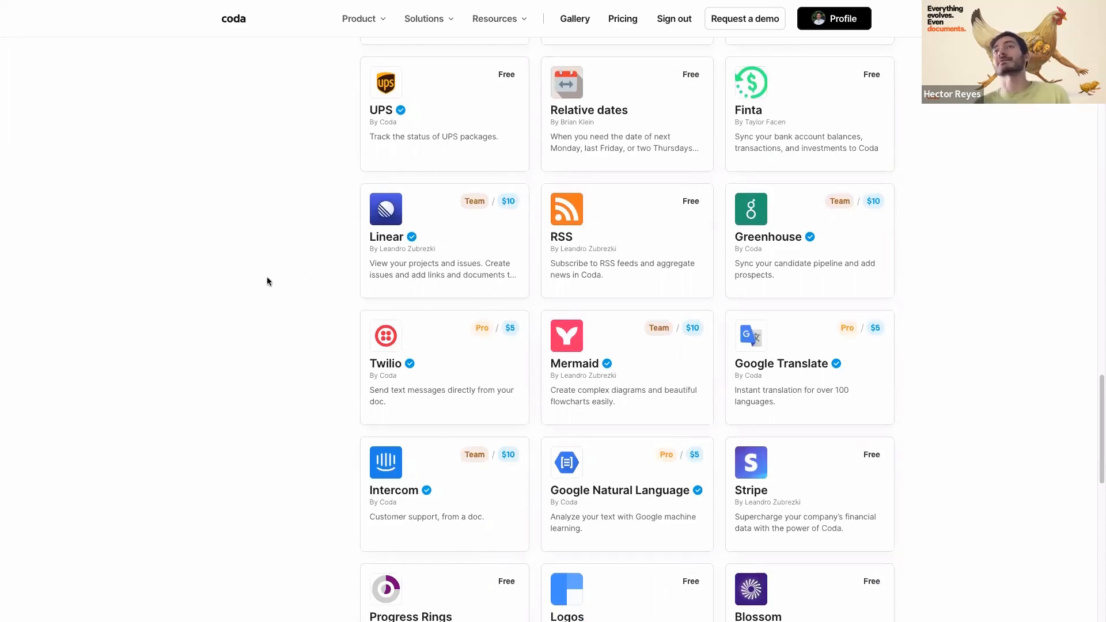
{"action": "scroll", "coordinate": [267, 279], "scroll_direction": "down", "scroll_amount": 2}
{"action": "scroll", "coordinate": [267, 278], "scroll_direction": "up", "scroll_amount": 15}
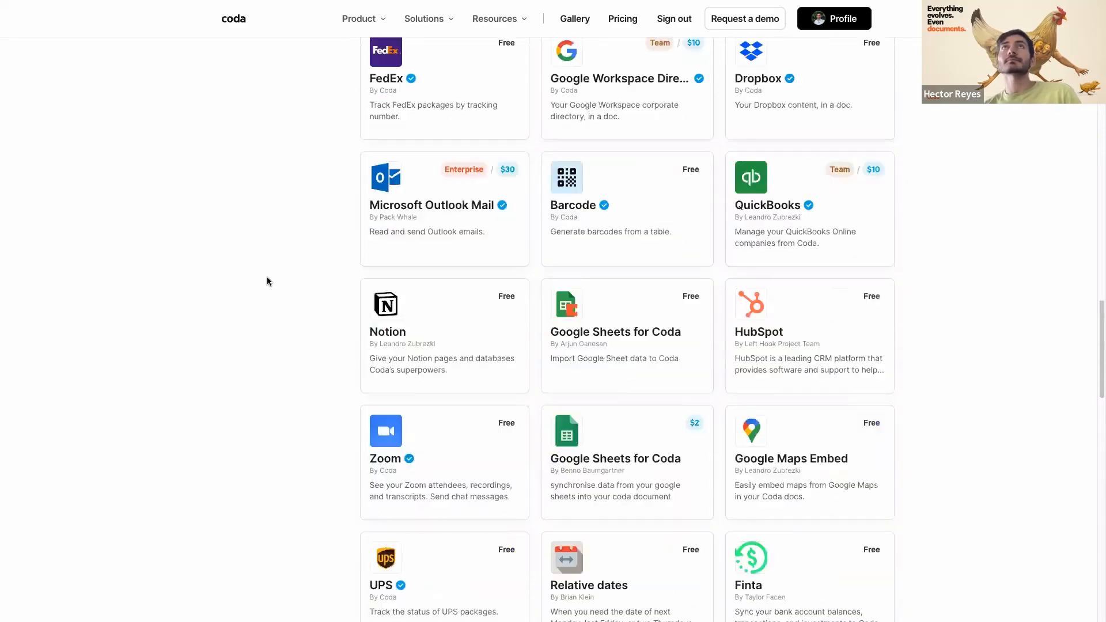
{"action": "scroll", "coordinate": [267, 282], "scroll_direction": "up", "scroll_amount": 10}
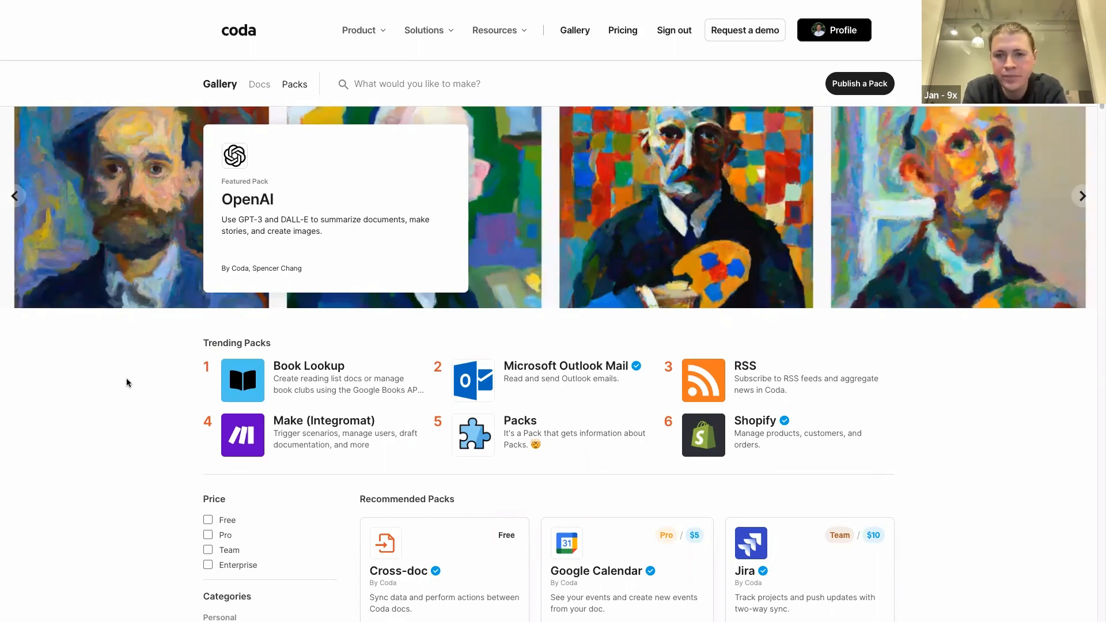
{"action": "mouse_move", "coordinate": [511, 37]}
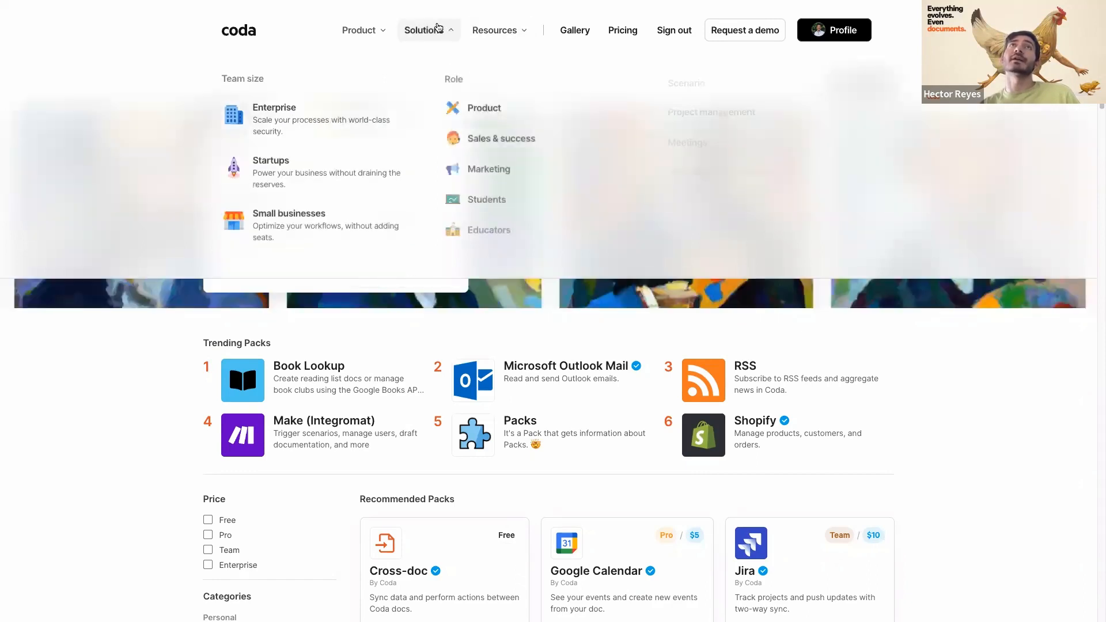
{"action": "mouse_move", "coordinate": [362, 25]}
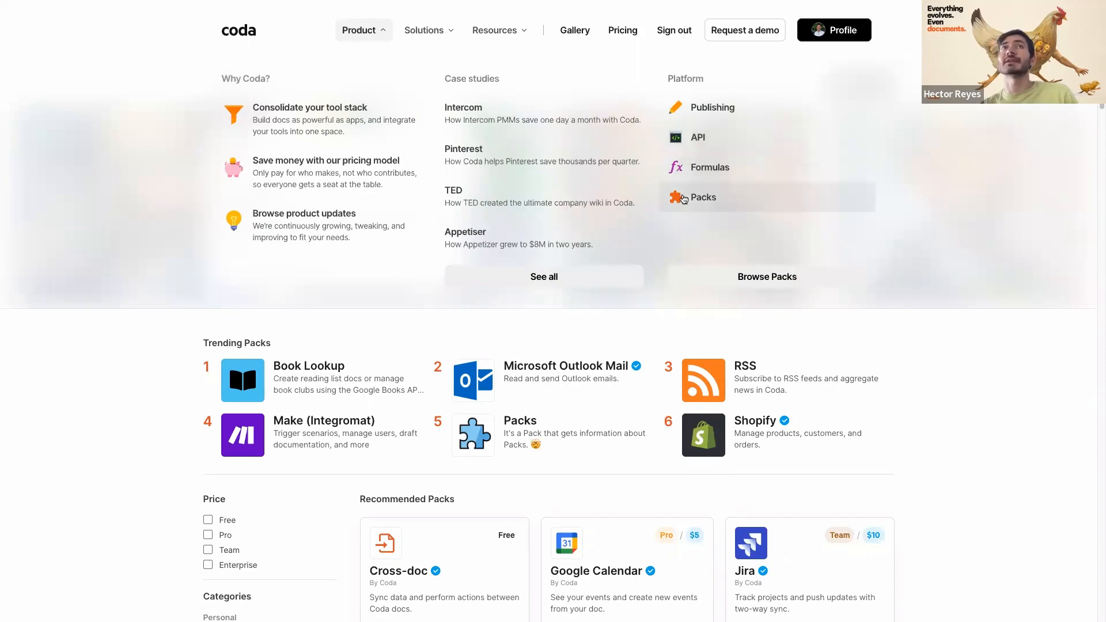
{"action": "mouse_move", "coordinate": [11, 268]}
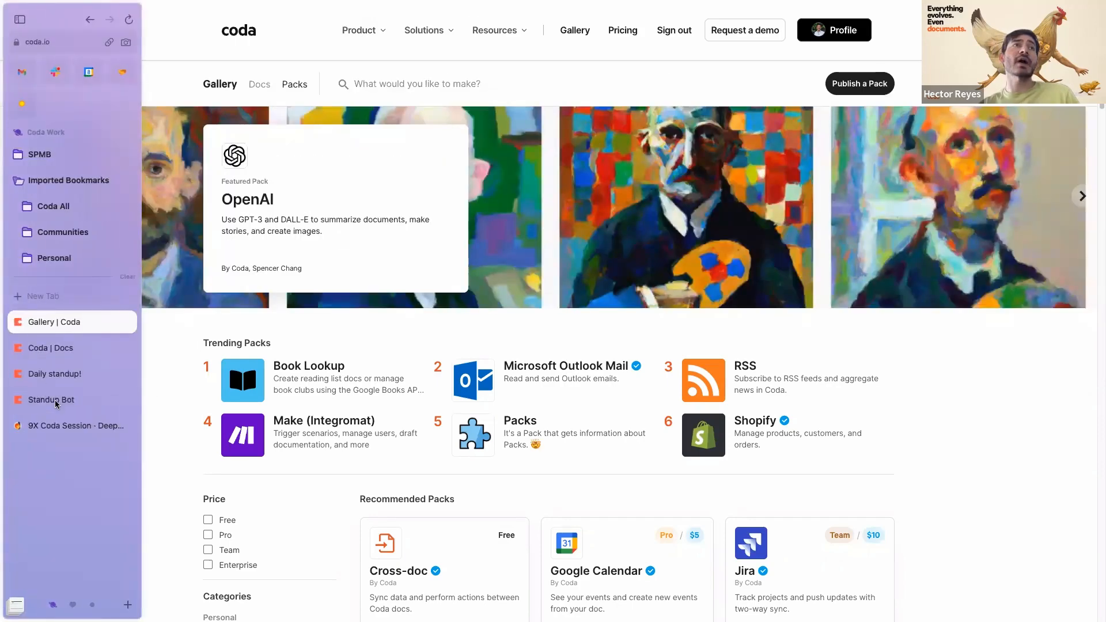
- In the Standup Bot doc, show Insert > Import sources (Google Docs, Notion, CSV) and dismiss CodaBot
{"action": "left_click", "coordinate": [52, 400]}
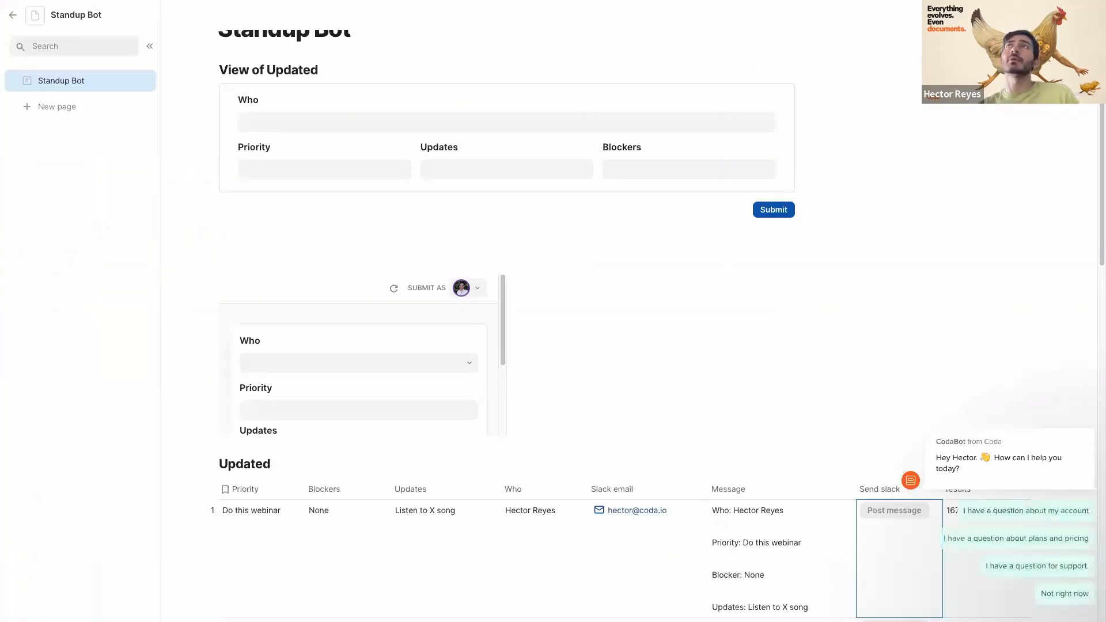
{"action": "left_click", "coordinate": [1076, 15]}
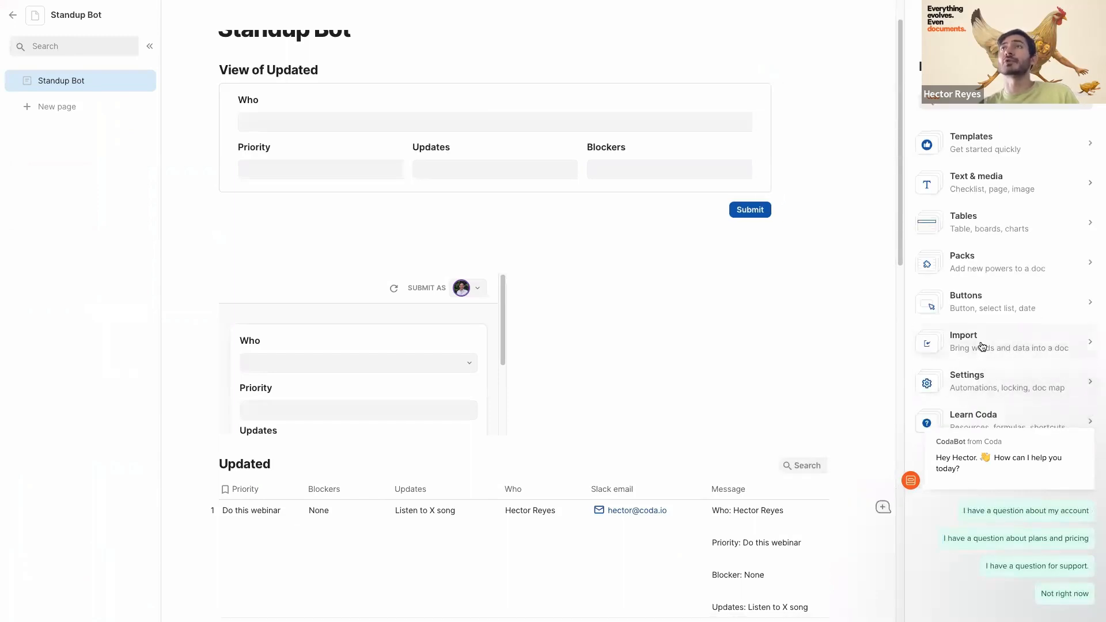
{"action": "left_click", "coordinate": [981, 347]}
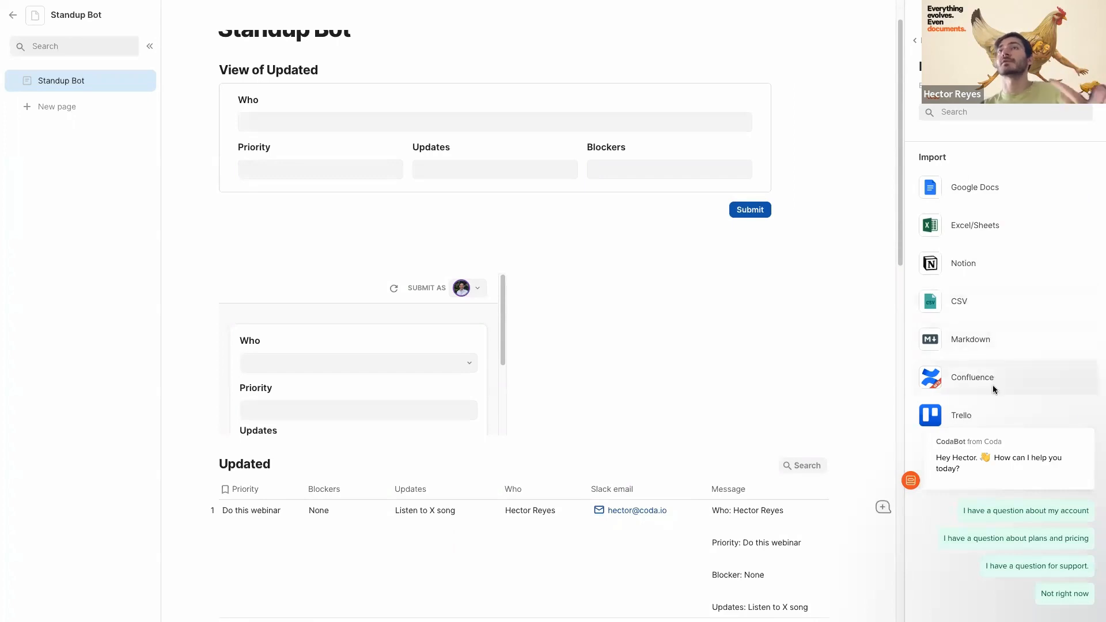
{"action": "mouse_move", "coordinate": [1009, 442]}
{"action": "left_click", "coordinate": [1090, 409]}
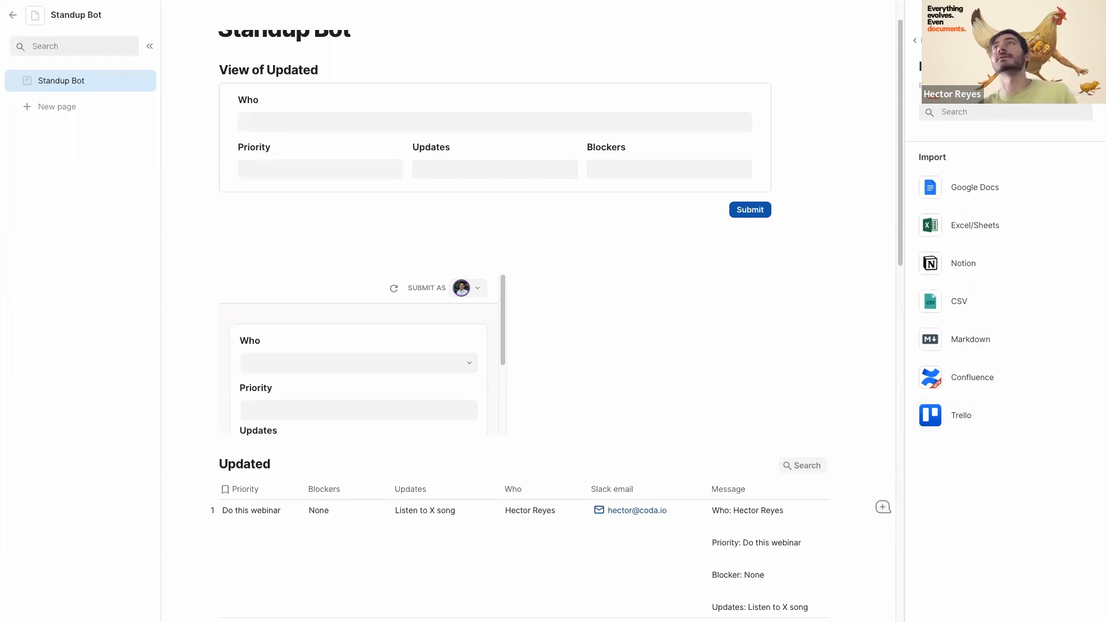
- Dismiss the import options panel to see the full Standup Bot doc with its Updated table
{"action": "left_click", "coordinate": [1087, 41]}
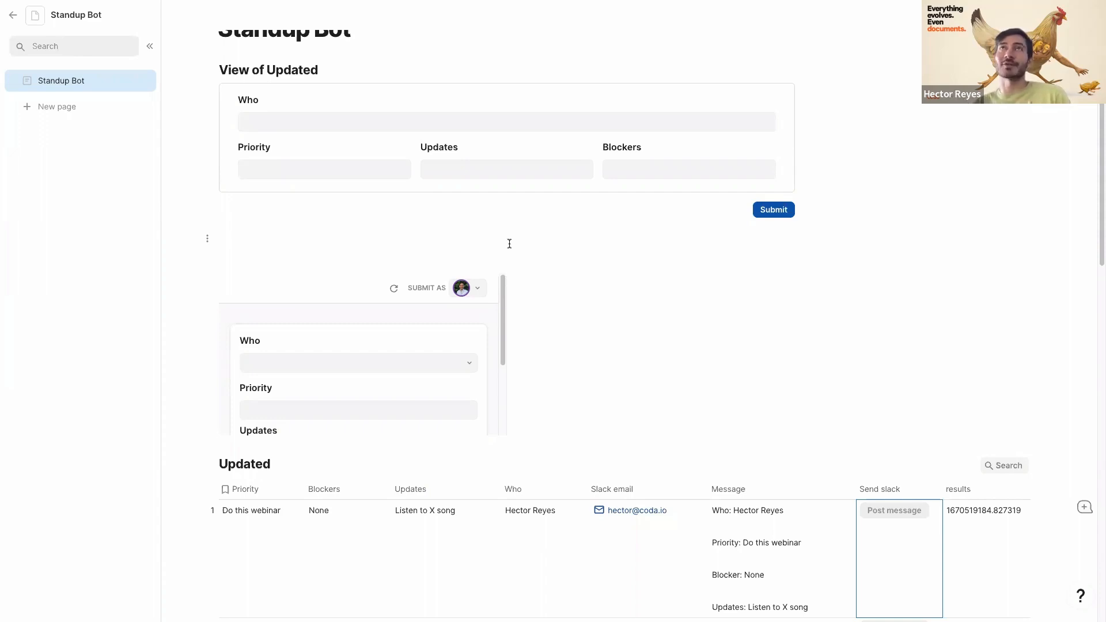
- From the workspace Packs page, create a new pack from the Hello World example
{"action": "mouse_move", "coordinate": [835, 67]}
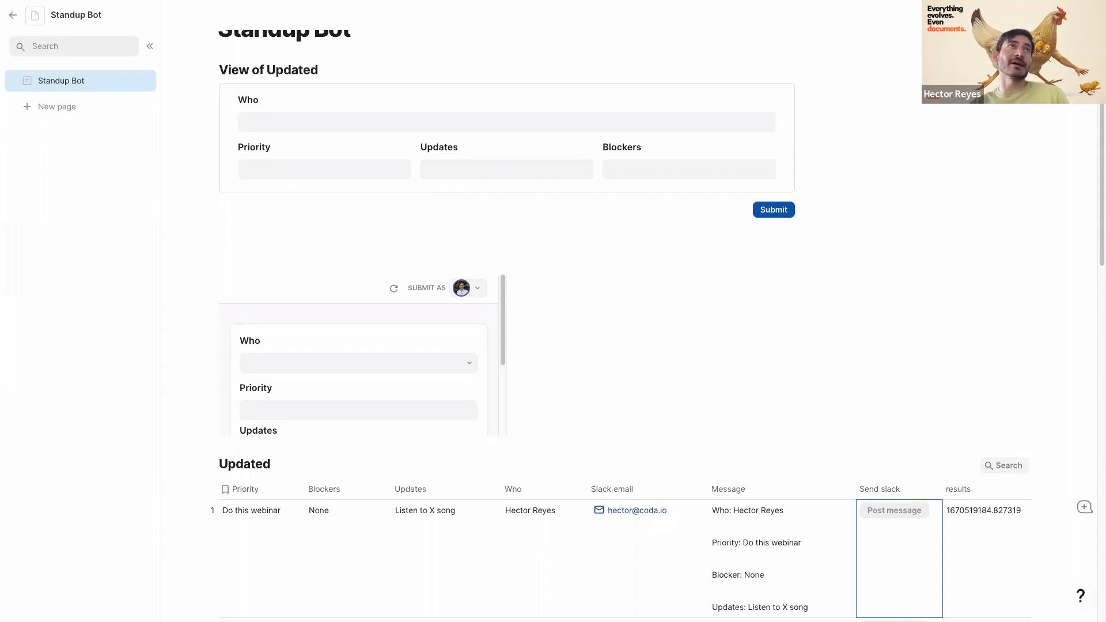
{"action": "mouse_move", "coordinate": [40, 393]}
{"action": "left_click", "coordinate": [55, 341]}
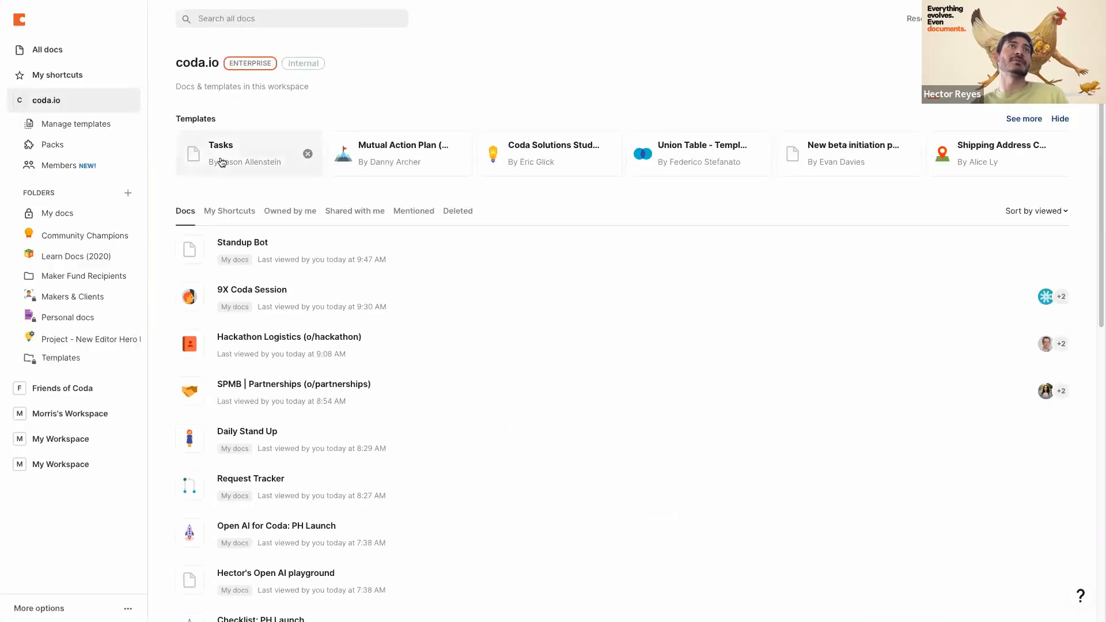
{"action": "left_click", "coordinate": [63, 145]}
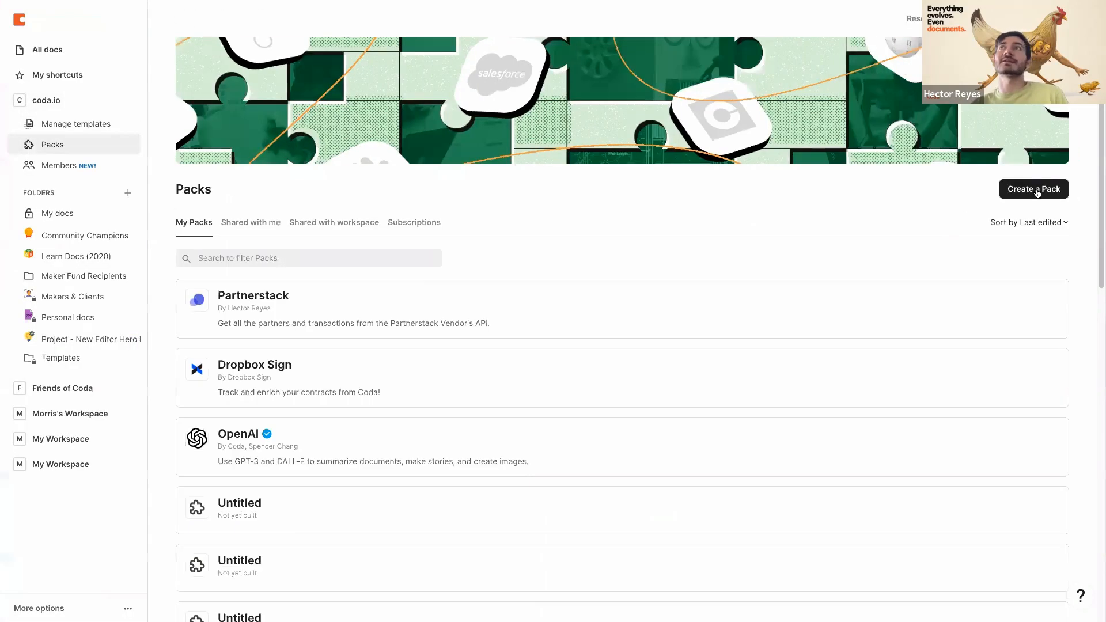
{"action": "left_click", "coordinate": [1034, 189]}
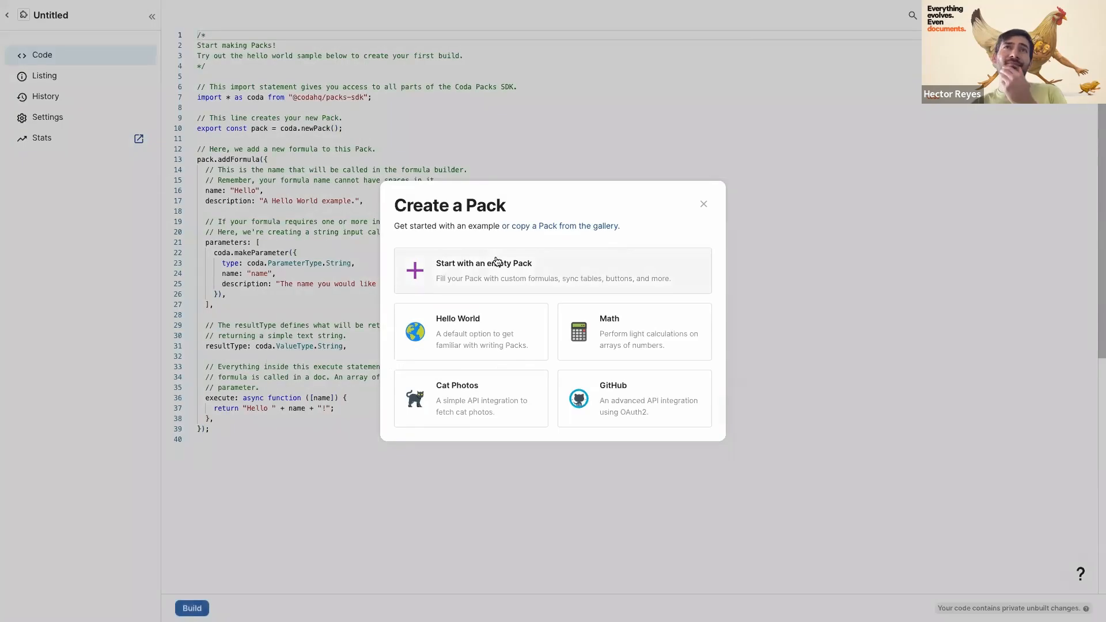
{"action": "left_click", "coordinate": [458, 338]}
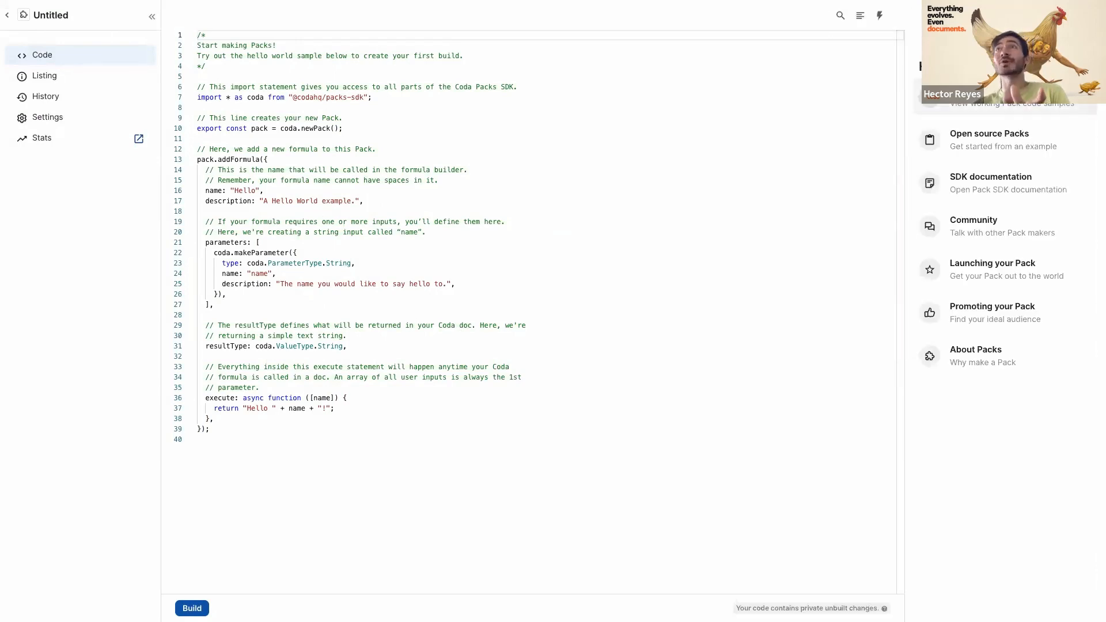
- Browse the Authentication code samples in the side panel
{"action": "left_click", "coordinate": [991, 107]}
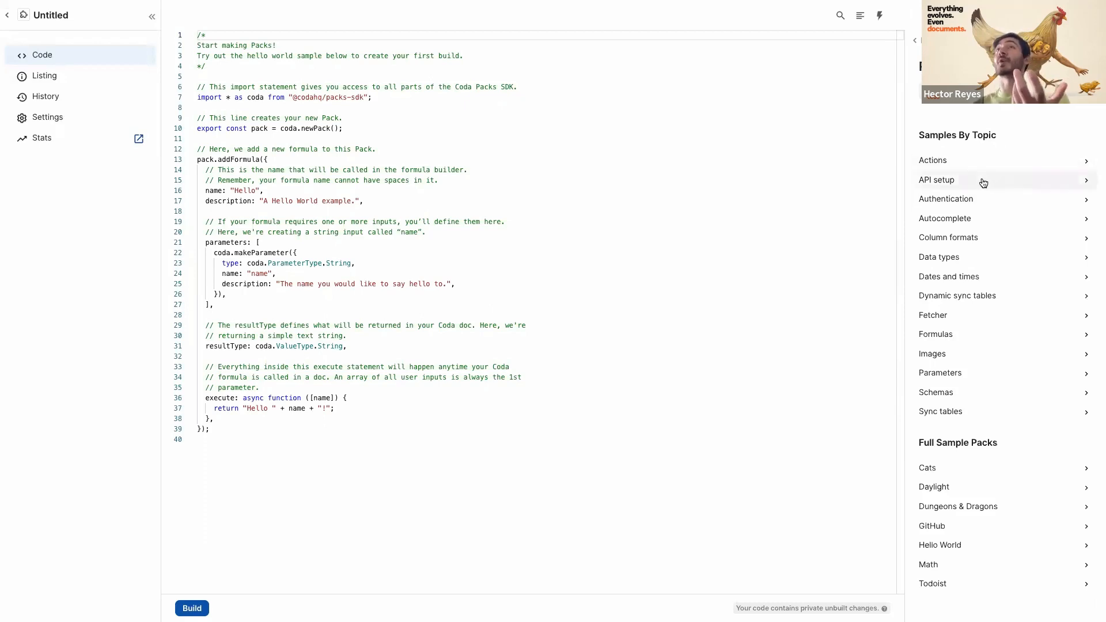
{"action": "left_click", "coordinate": [974, 200]}
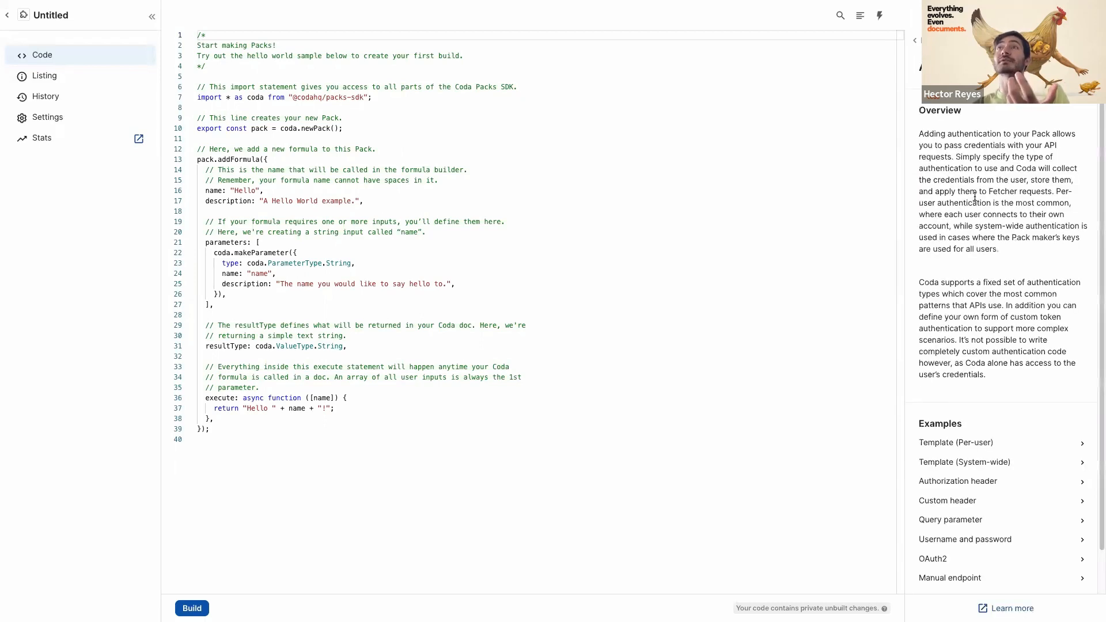
{"action": "scroll", "coordinate": [970, 312], "scroll_direction": "down", "scroll_amount": 2}
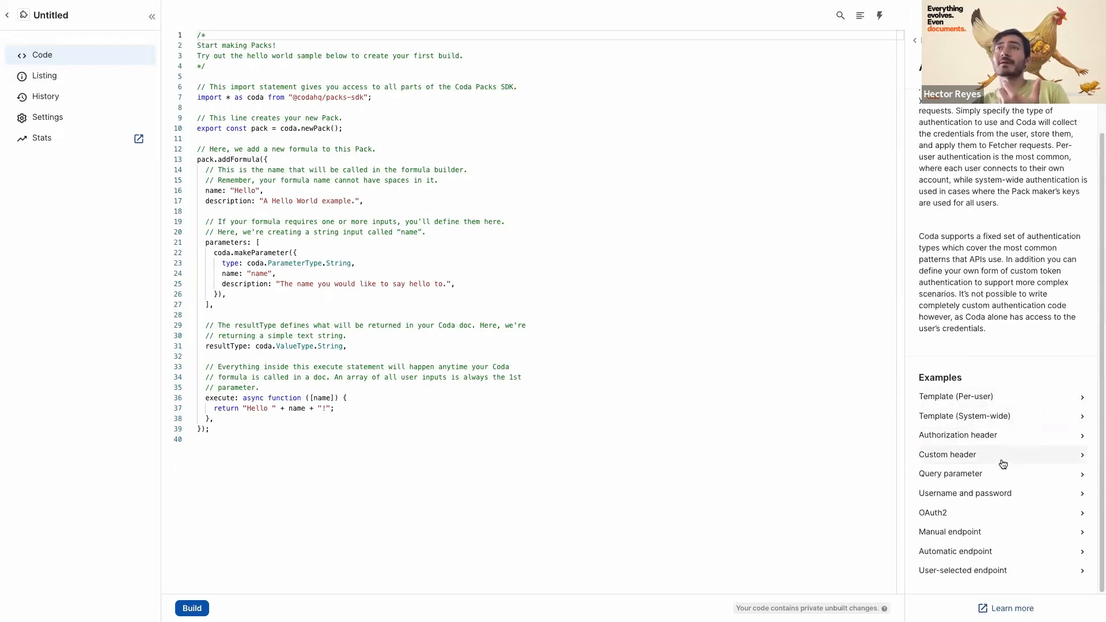
- Copy the per-user HeaderBearerToken authentication snippet into the end of the pack code
{"action": "left_click", "coordinate": [1036, 402]}
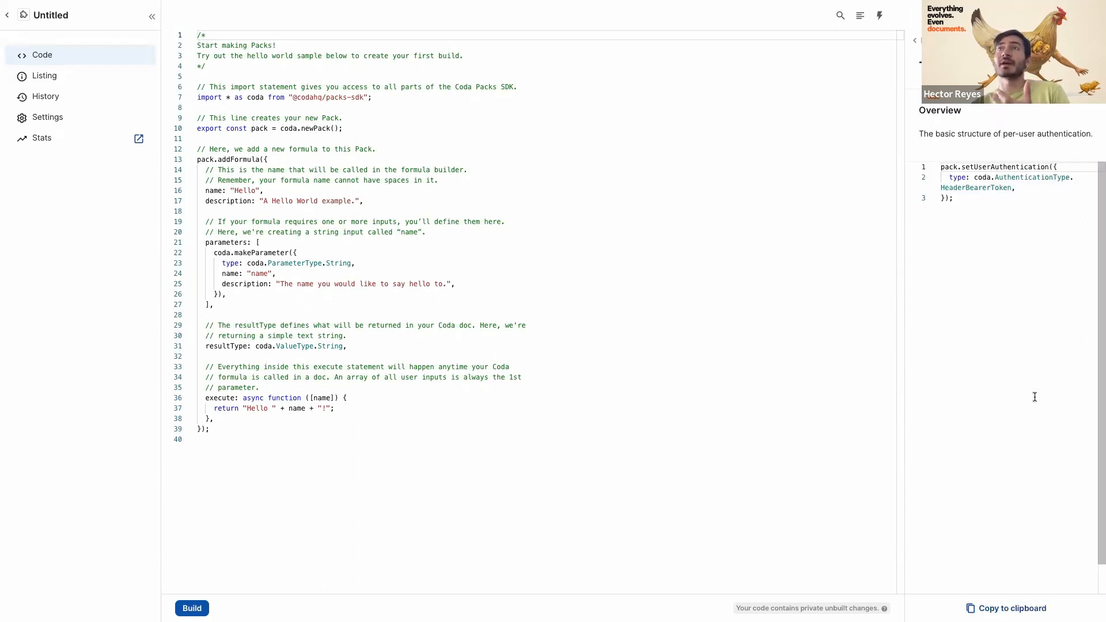
{"action": "left_click_drag", "start_coordinate": [957, 198], "coordinate": [936, 161]}
{"action": "key", "text": "ctrl+c"}
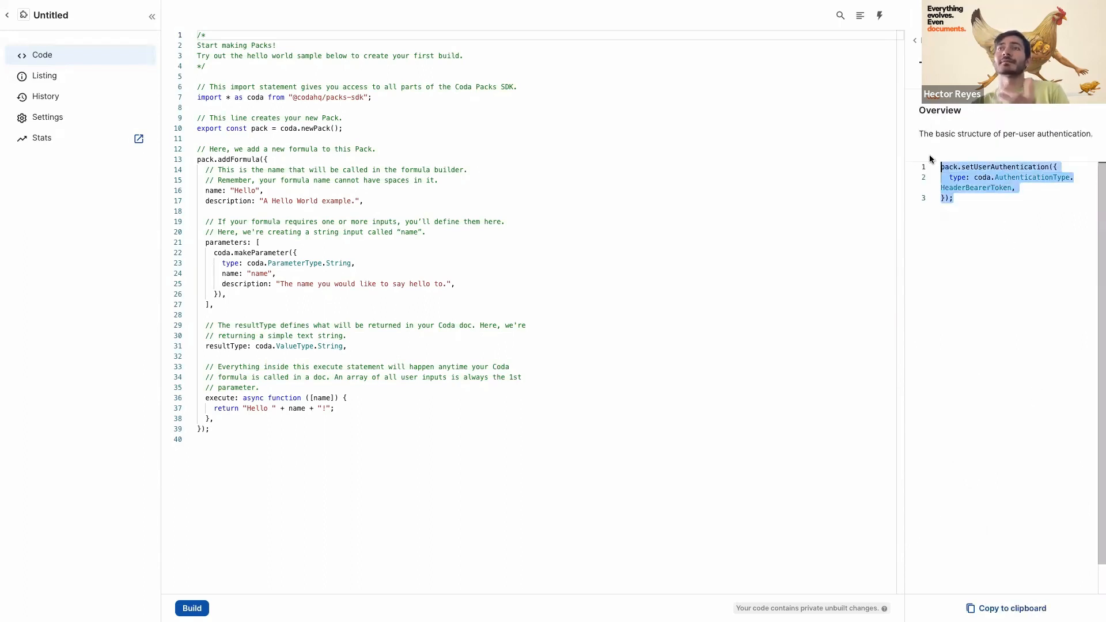
{"action": "left_click", "coordinate": [564, 463]}
{"action": "left_click", "coordinate": [493, 451]}
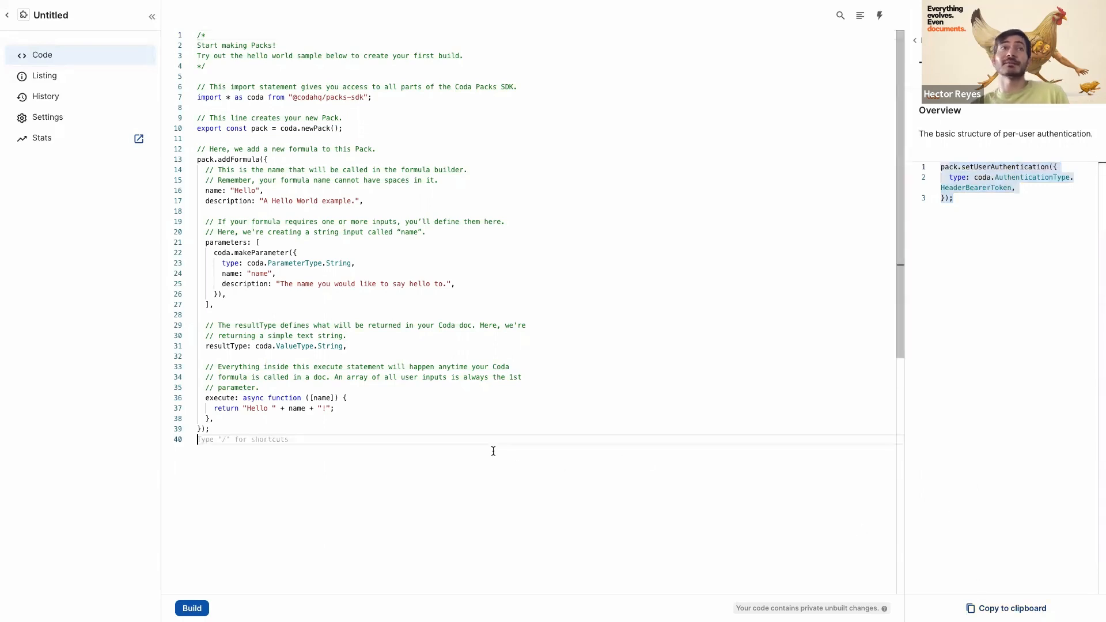
{"action": "key", "text": "Return"}
{"action": "key", "text": "Return"}
{"action": "key", "text": "ctrl+v"}
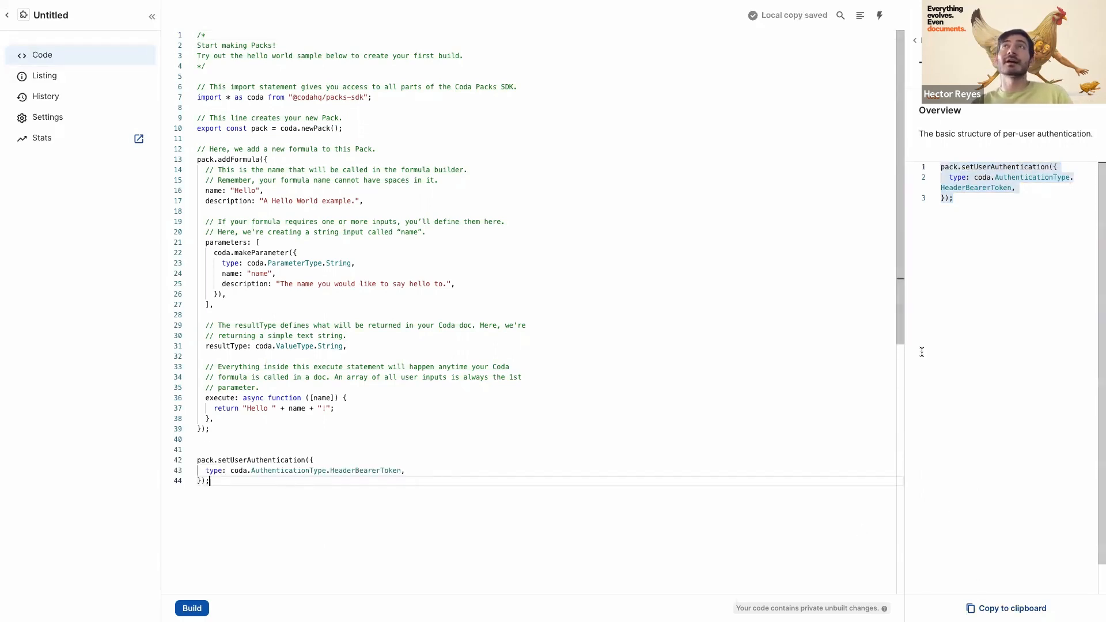
- Paste the Formulas addFormula Template sample below it and select its parameter name placeholder
{"action": "left_click", "coordinate": [916, 40]}
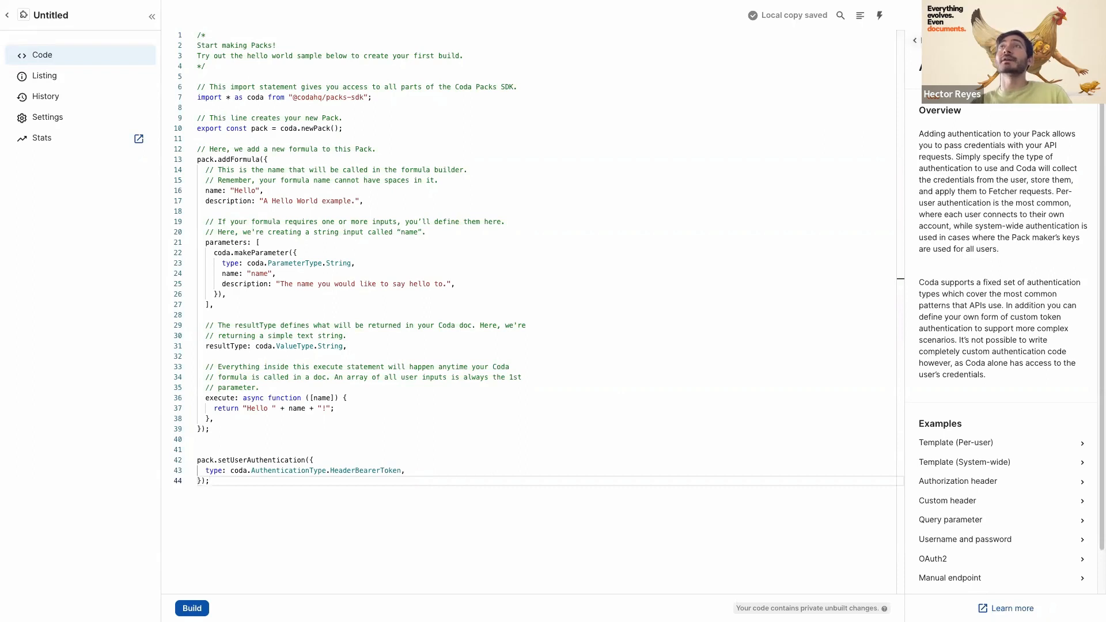
{"action": "left_click", "coordinate": [915, 41]}
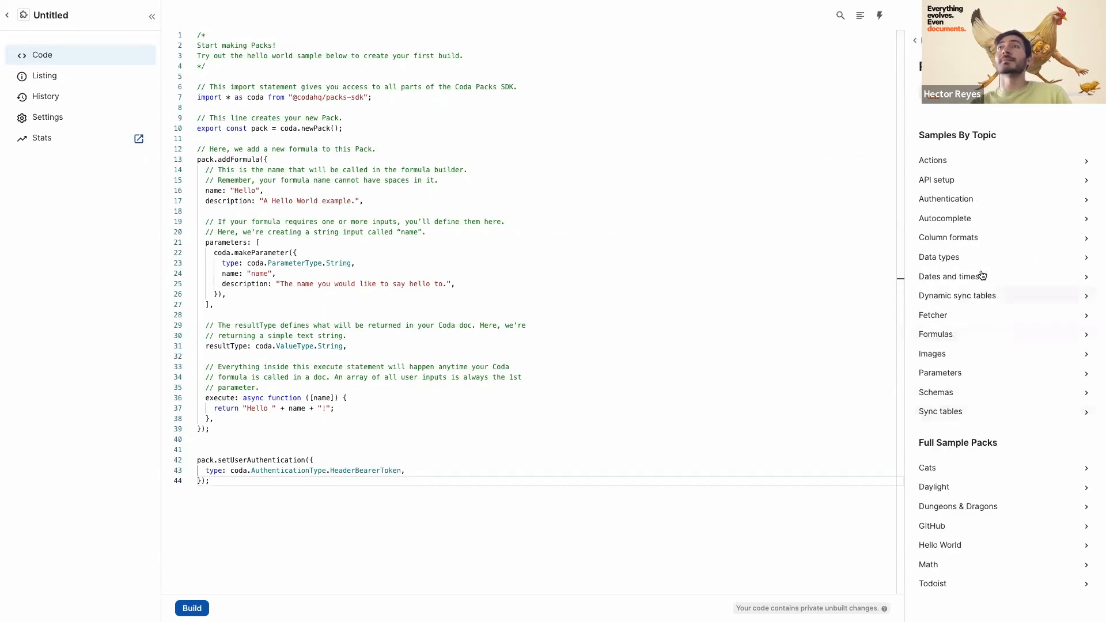
{"action": "left_click", "coordinate": [982, 332]}
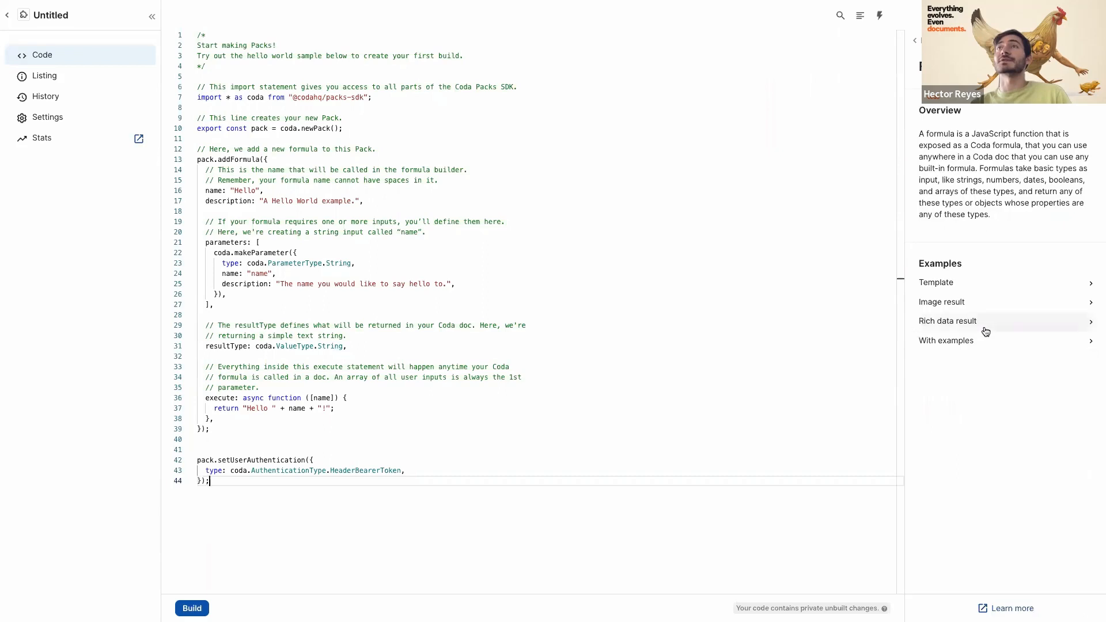
{"action": "left_click", "coordinate": [998, 283]}
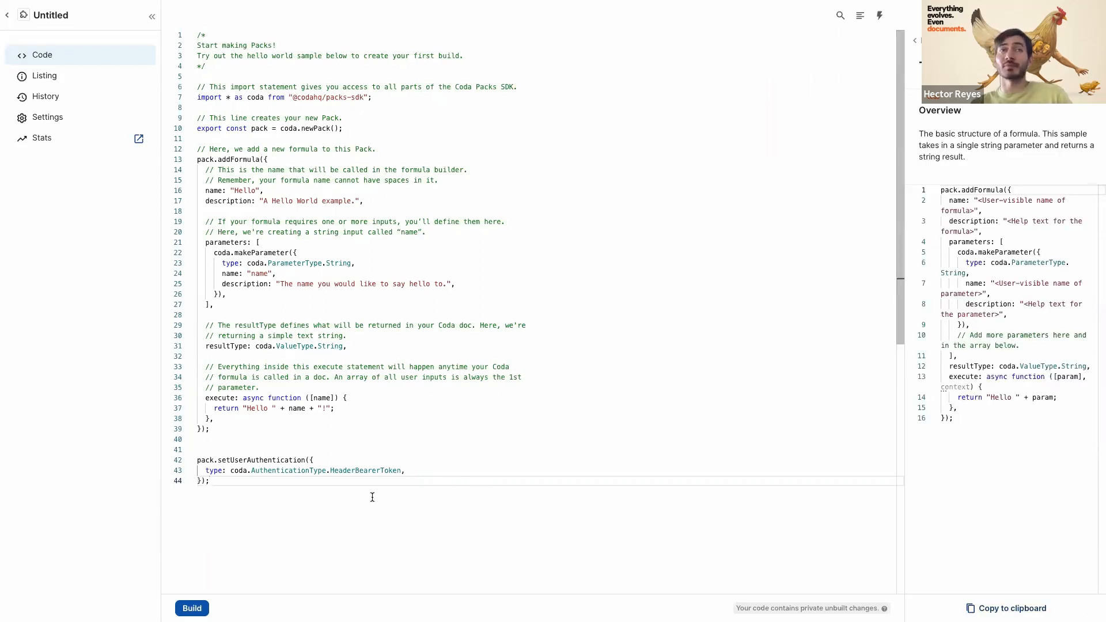
{"action": "key", "text": "Return"}
{"action": "key", "text": "Return"}
{"action": "type", "text": "pack.addFormula({   name: \"<User-visible name of formula>\",   description: \"<Help text for the formula>\",   parameters: [     coda.makeParameter({       type: coda.ParameterType.String,       name: \"<User-visible name of parameter>\",       description: \"<Help text for the parameter>\",     }),     // Add more parameters here and in the array below.   ],   resultType: coda.ValueType.String,   execute: async function ([param], context) {     return \"Hello \" + param;   }, });"}
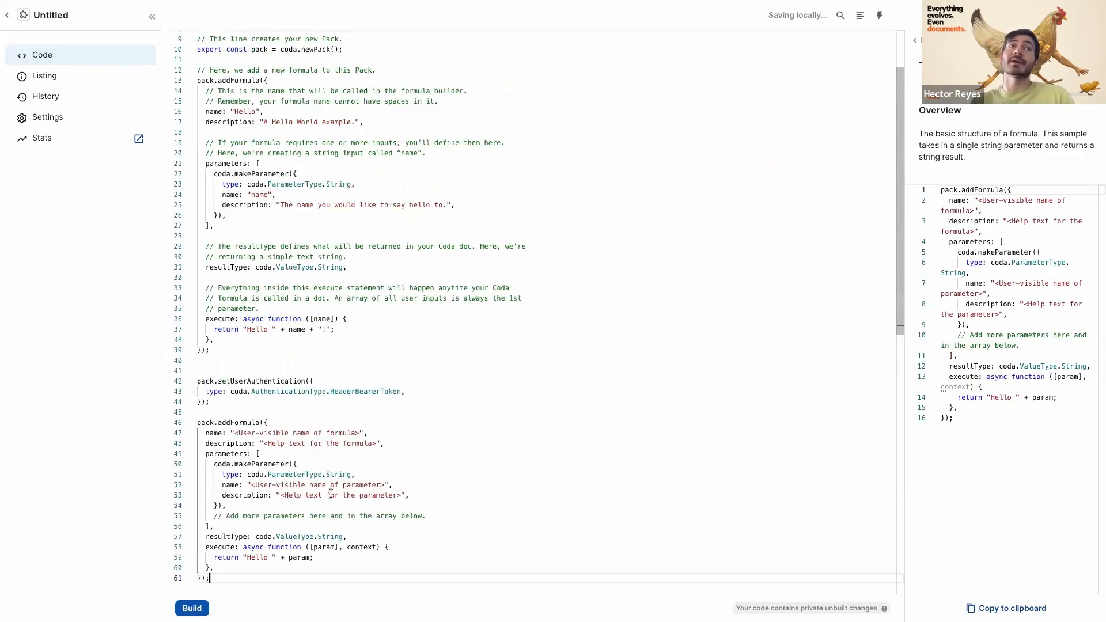
{"action": "left_click_drag", "start_coordinate": [257, 403], "coordinate": [380, 403]}
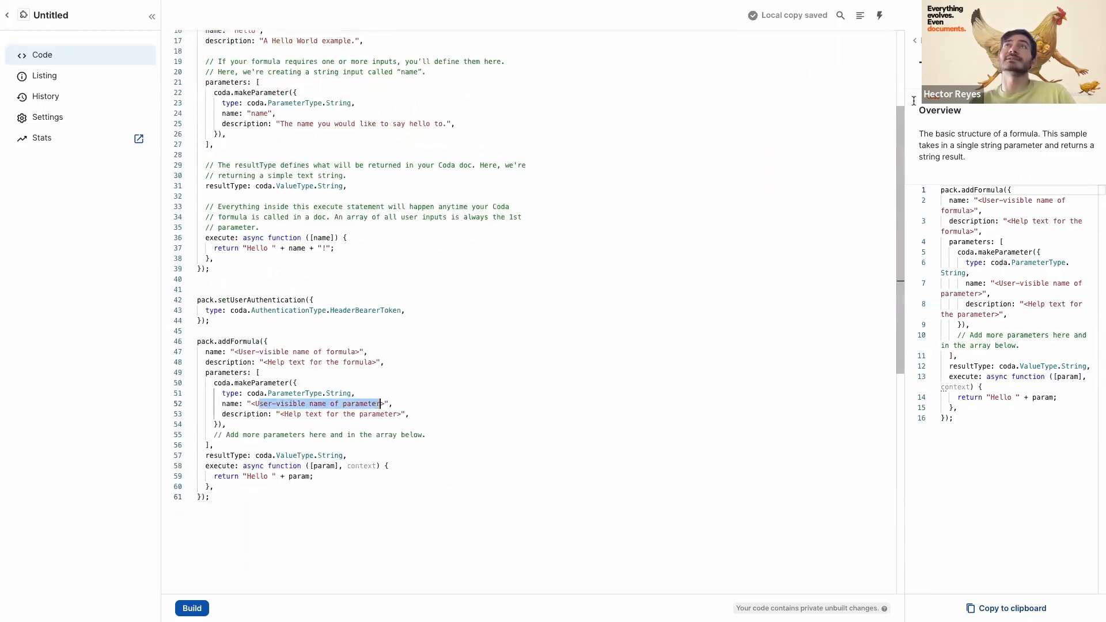
{"action": "left_click", "coordinate": [916, 38]}
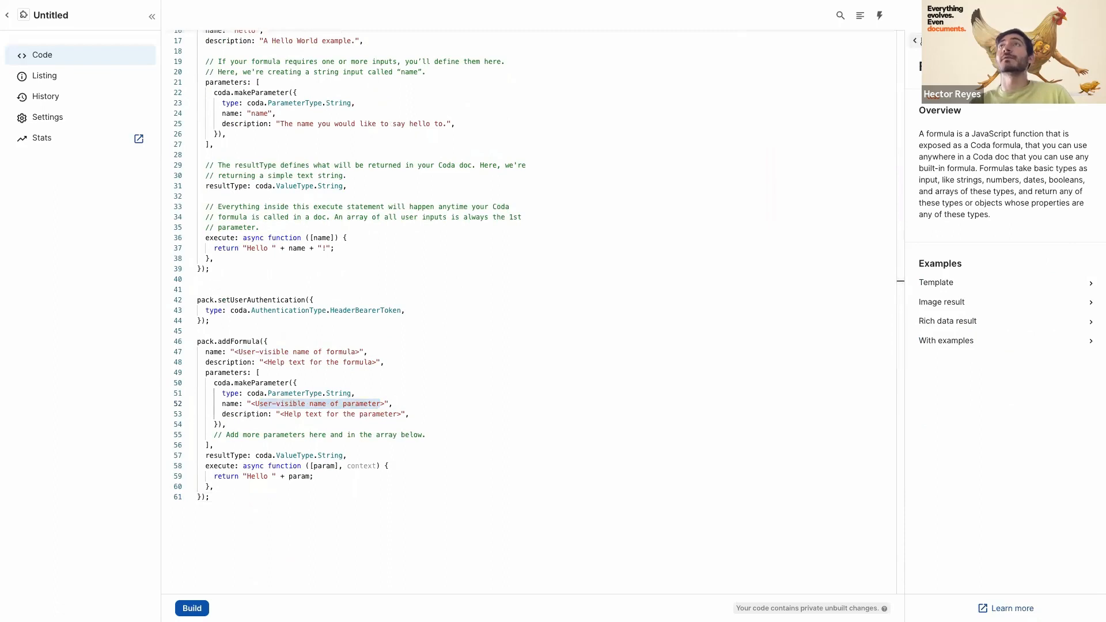
{"action": "left_click", "coordinate": [915, 40]}
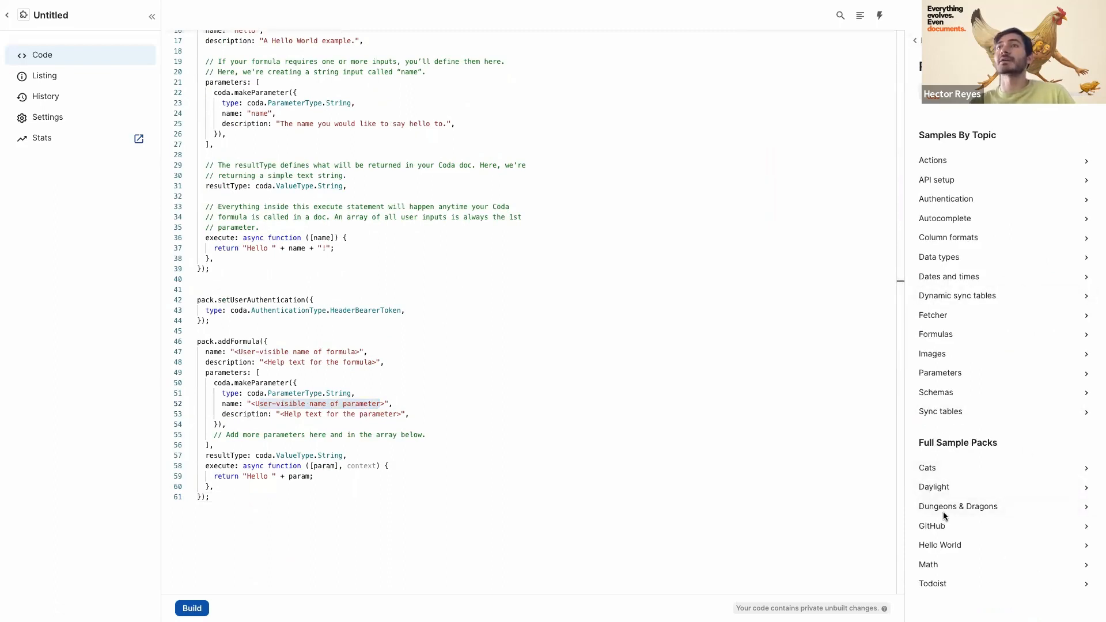
- Read through the Todoist sample pack code, then open the Formulas overview listing Template and Image result
{"action": "left_click", "coordinate": [963, 581]}
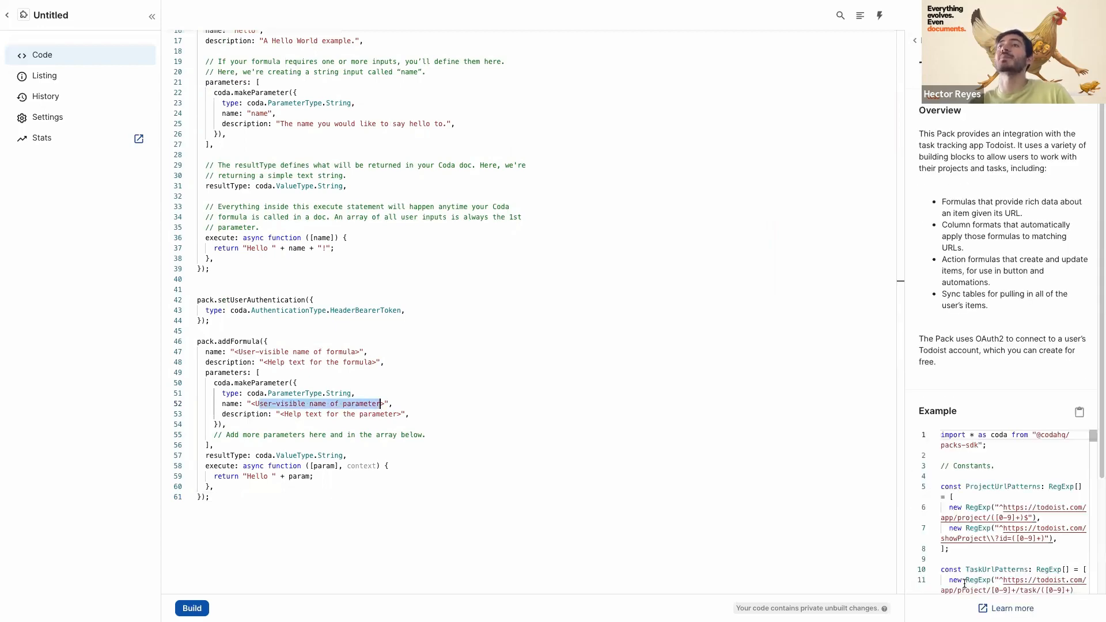
{"action": "scroll", "coordinate": [1007, 477], "scroll_direction": "down", "scroll_amount": 20}
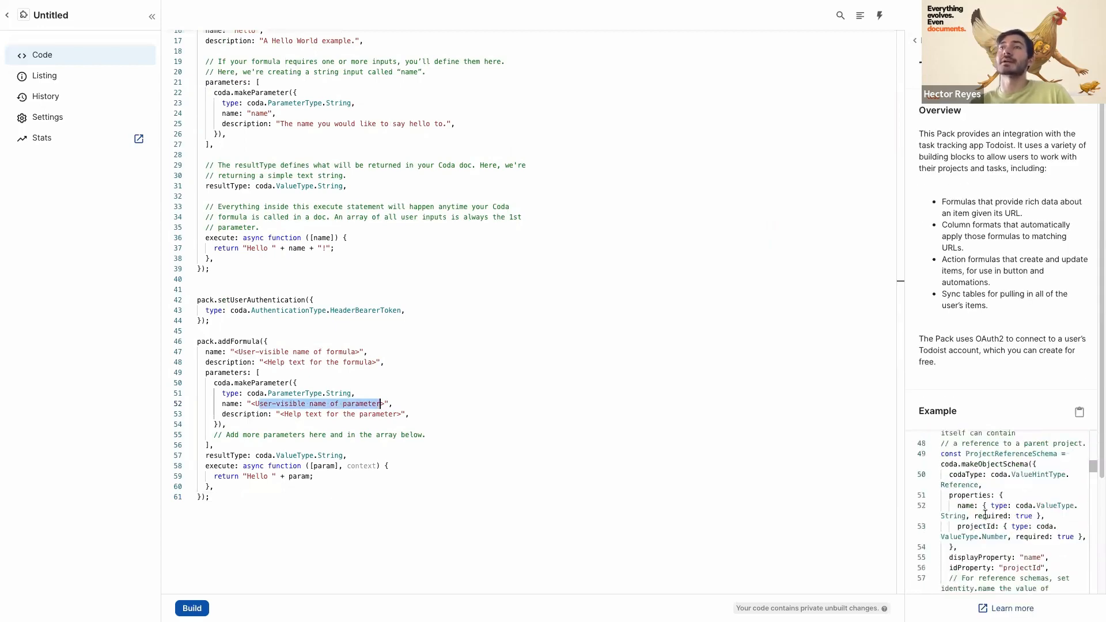
{"action": "scroll", "coordinate": [985, 514], "scroll_direction": "down", "scroll_amount": 20}
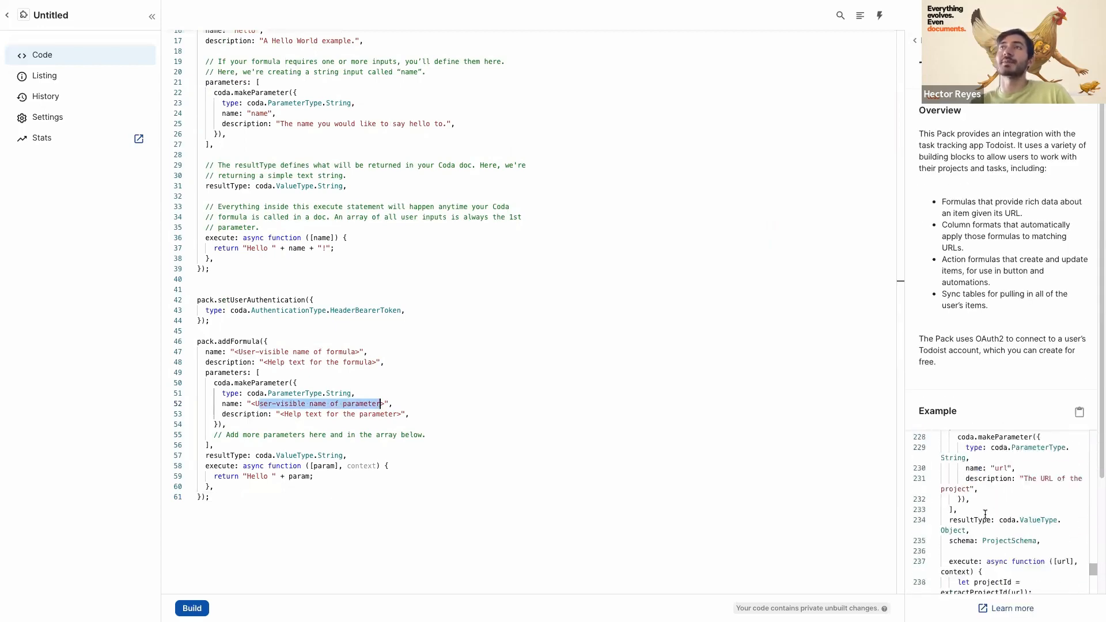
{"action": "scroll", "coordinate": [985, 514], "scroll_direction": "down", "scroll_amount": 12}
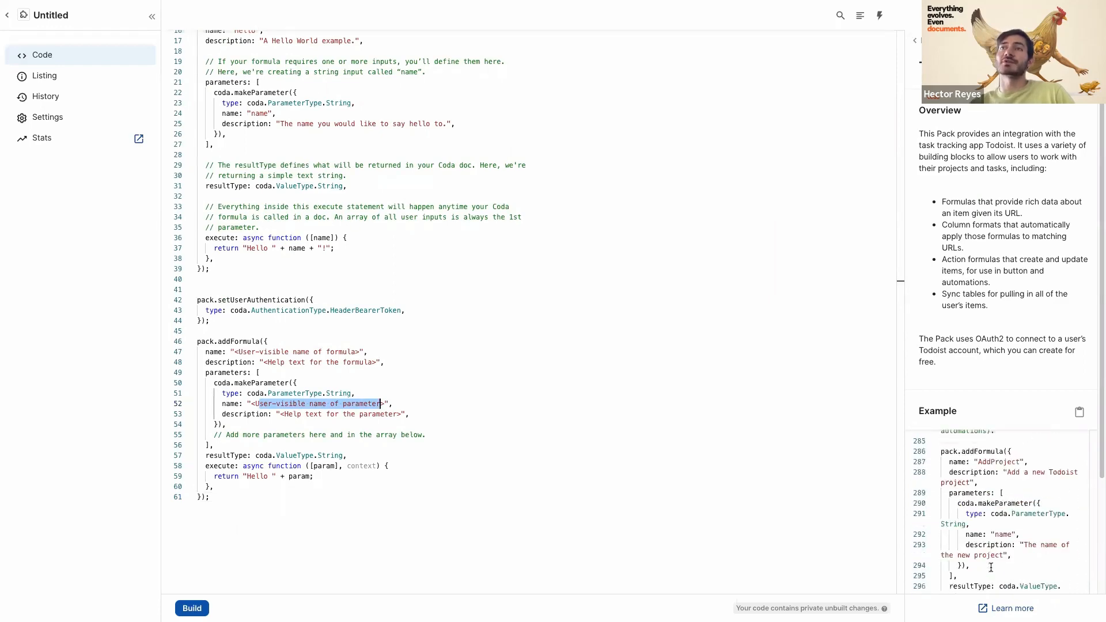
{"action": "scroll", "coordinate": [993, 521], "scroll_direction": "down", "scroll_amount": 8}
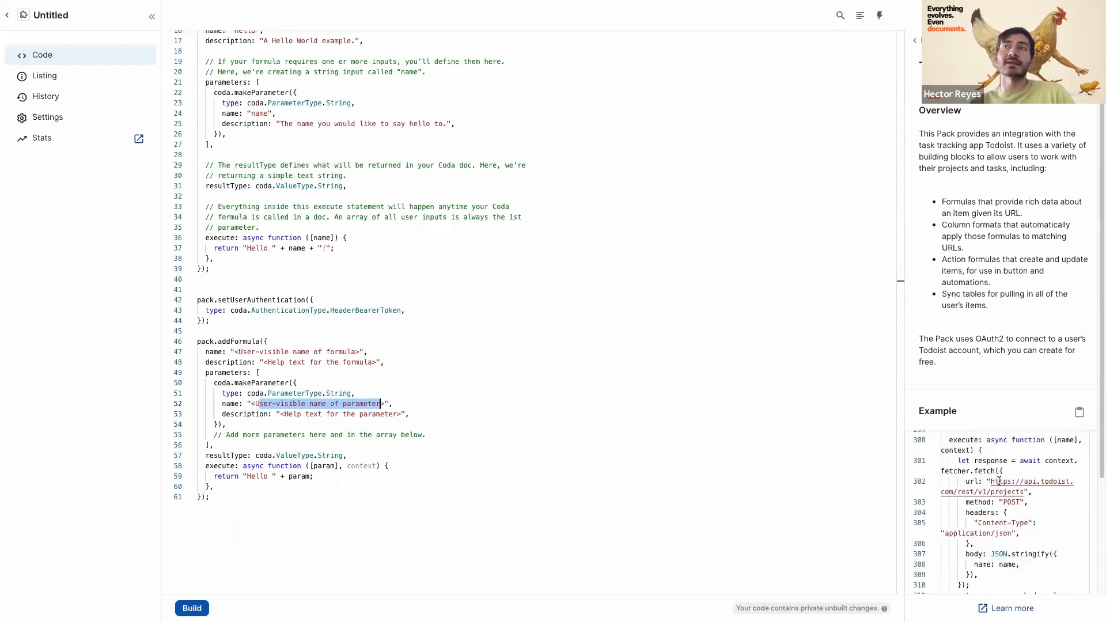
{"action": "scroll", "coordinate": [998, 481], "scroll_direction": "up", "scroll_amount": 20}
{"action": "scroll", "coordinate": [998, 481], "scroll_direction": "up", "scroll_amount": 5}
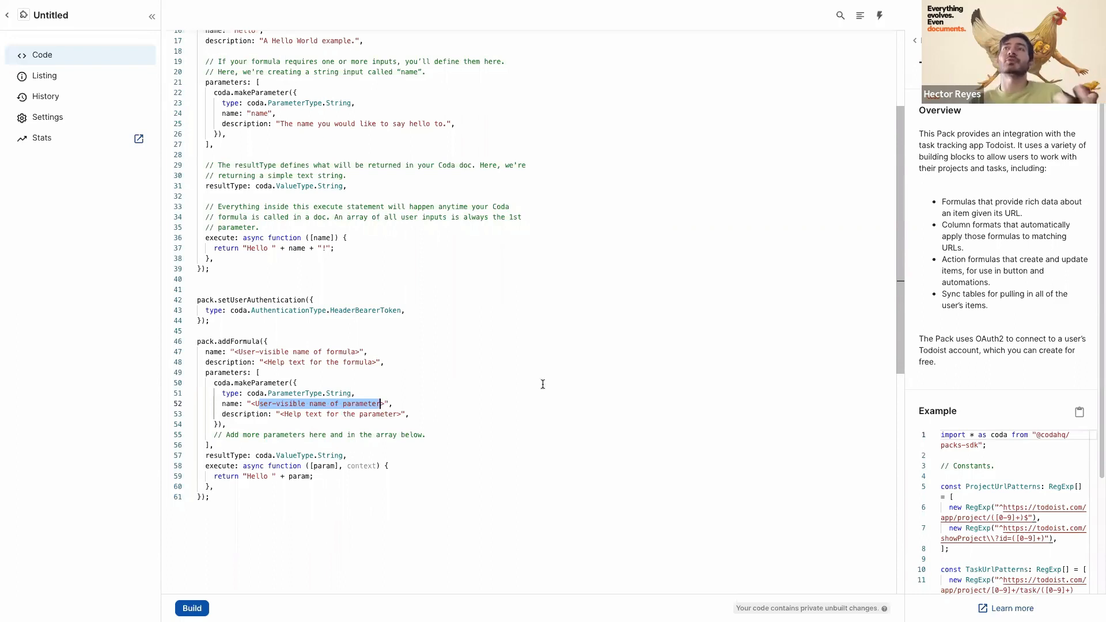
{"action": "left_click", "coordinate": [924, 41]}
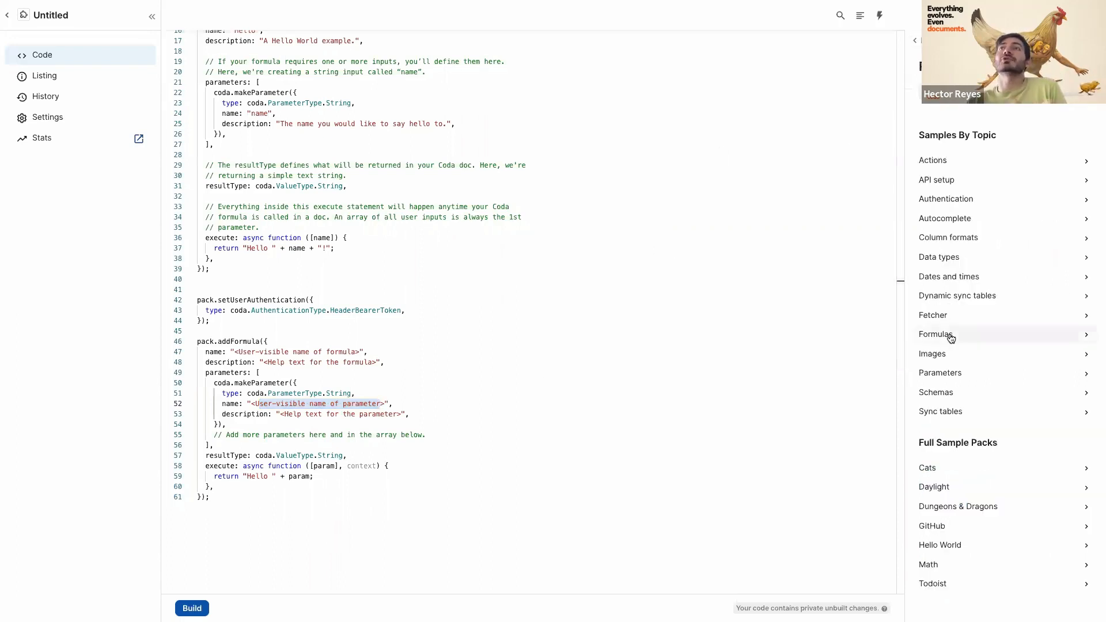
{"action": "left_click", "coordinate": [948, 333]}
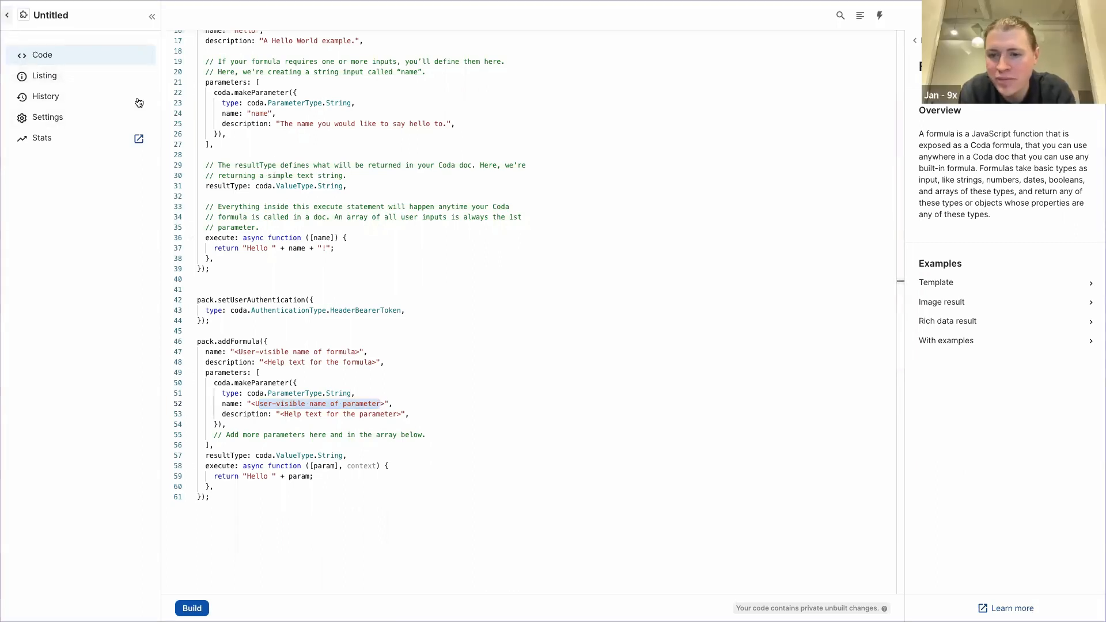
- Open the Partnerstack pack from the workspace Packs list and check its Source code and About tabs
{"action": "left_click", "coordinate": [7, 15]}
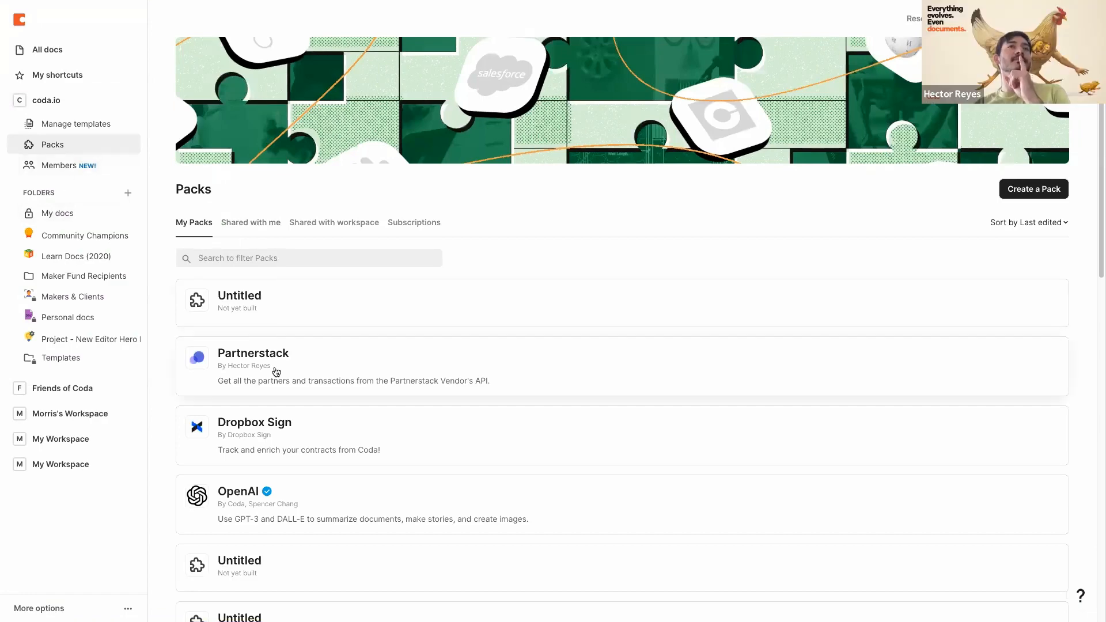
{"action": "left_click", "coordinate": [296, 369]}
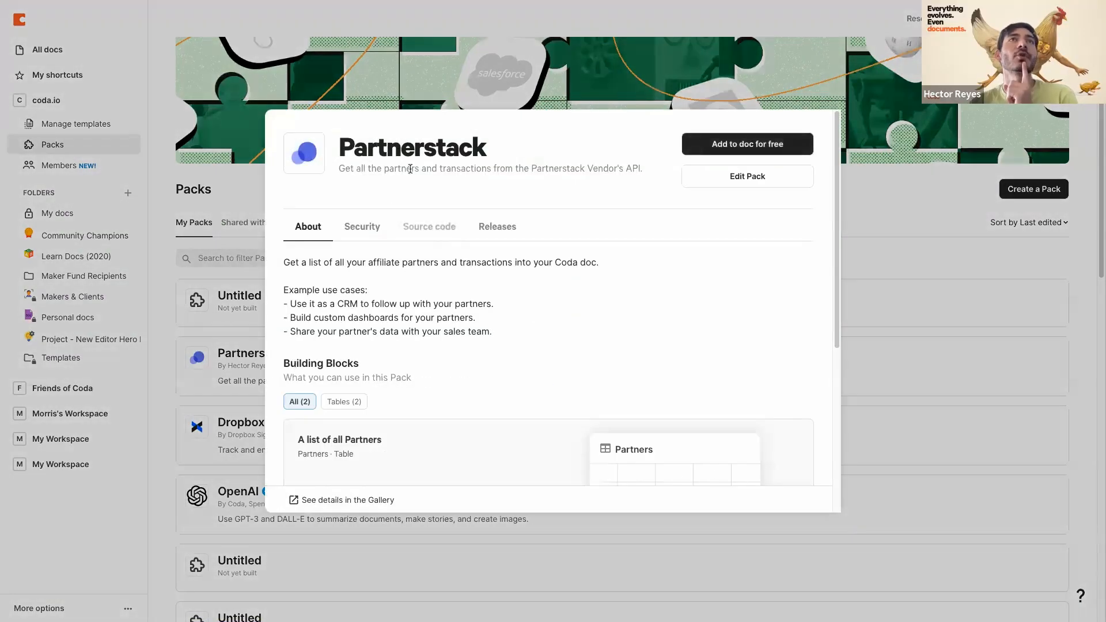
{"action": "left_click", "coordinate": [429, 230]}
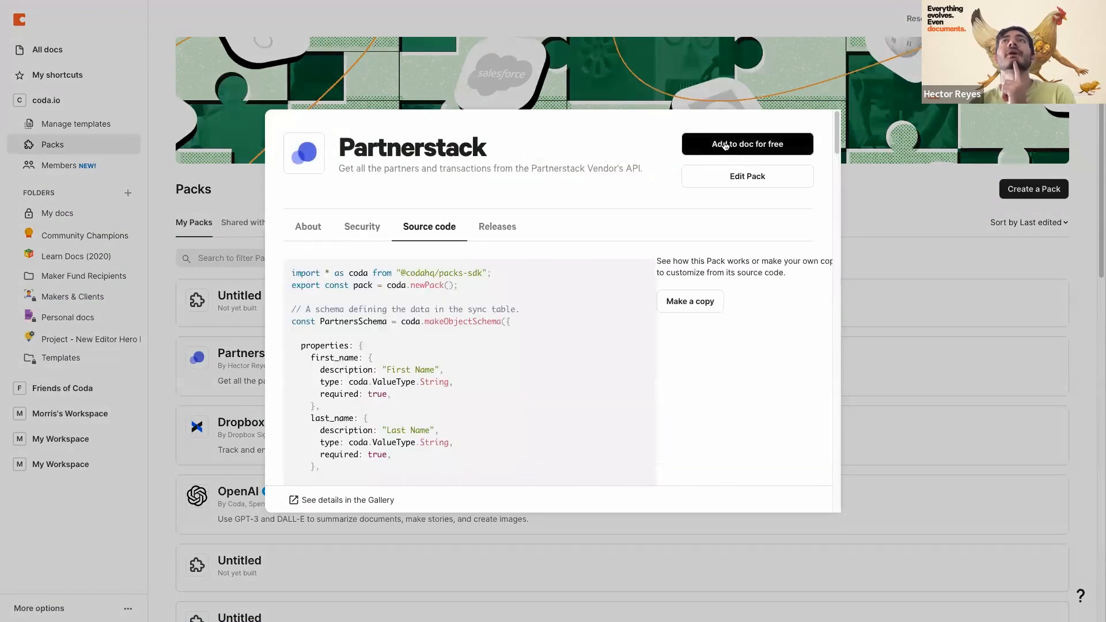
{"action": "left_click", "coordinate": [309, 225]}
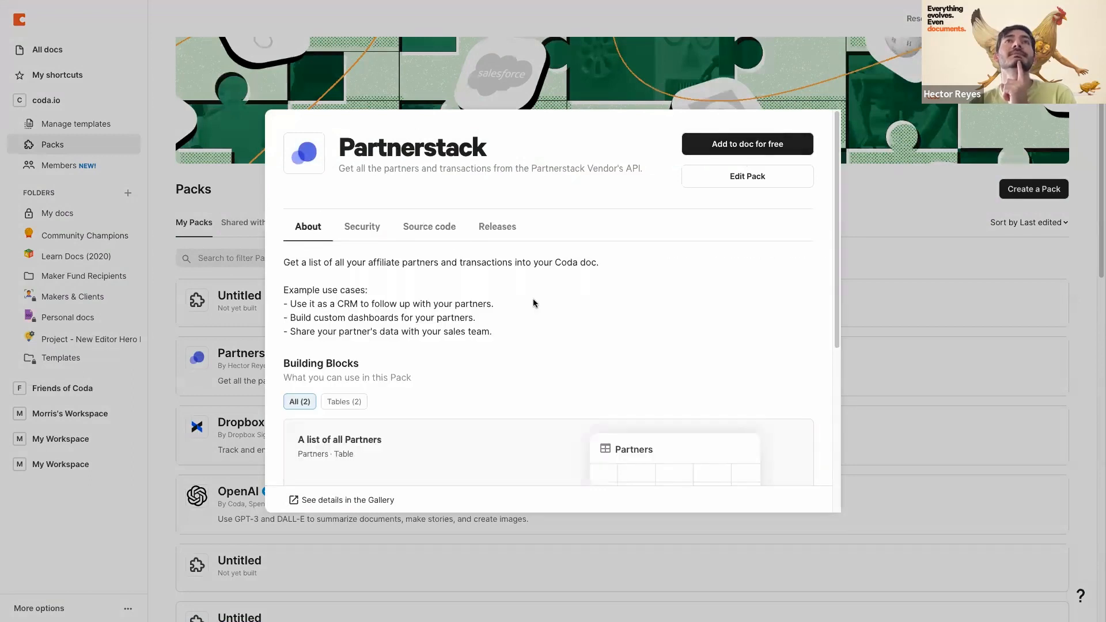
- Open the Partnerstack pack's Gallery page and read its partners and transactions description
{"action": "scroll", "coordinate": [509, 365], "scroll_direction": "down", "scroll_amount": 3}
{"action": "left_click", "coordinate": [338, 500]}
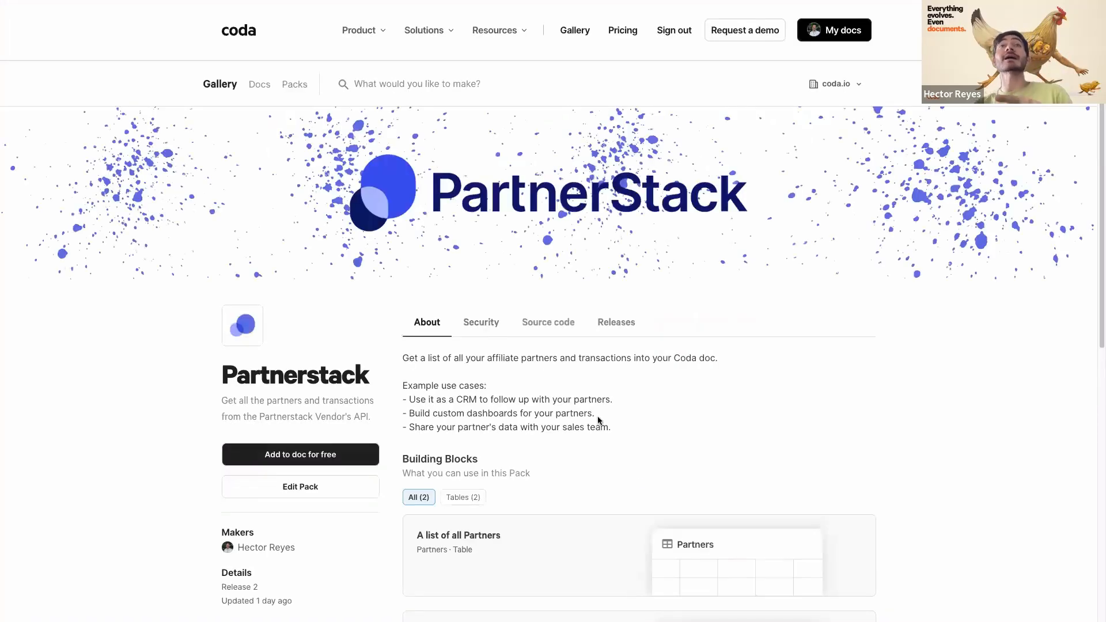
{"action": "scroll", "coordinate": [593, 409], "scroll_direction": "down", "scroll_amount": 1}
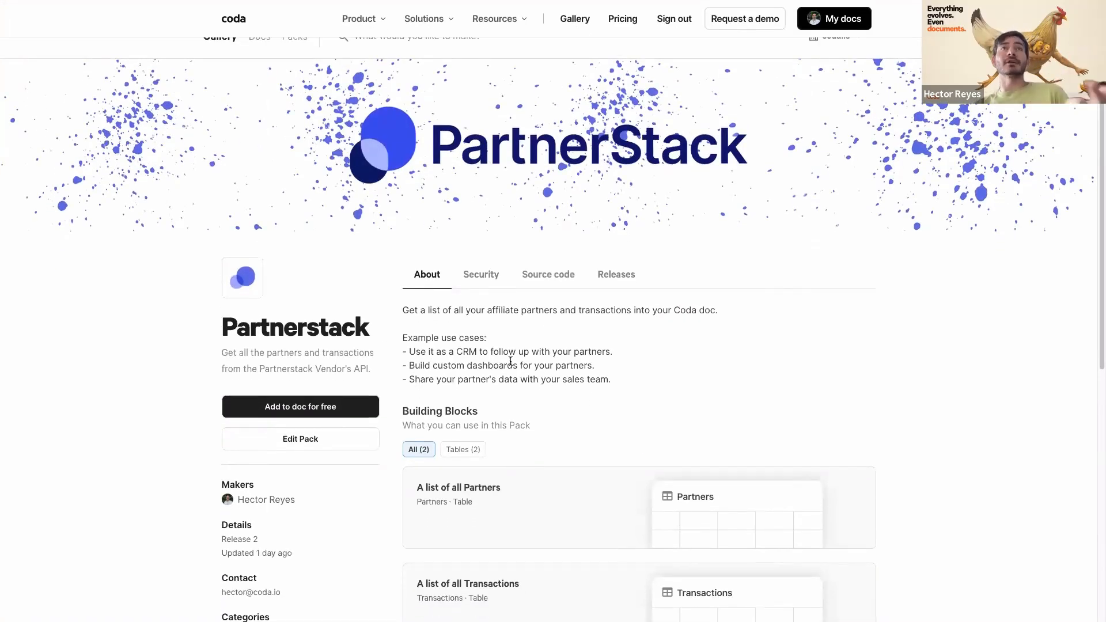
{"action": "scroll", "coordinate": [119, 415], "scroll_direction": "down", "scroll_amount": 2}
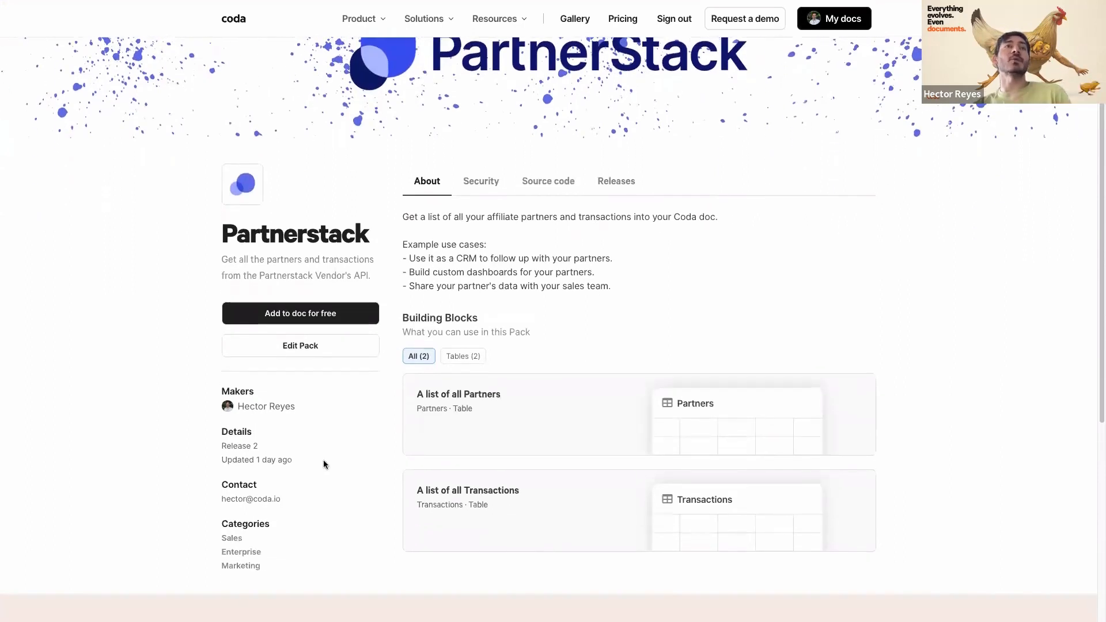
{"action": "scroll", "coordinate": [162, 415], "scroll_direction": "up", "scroll_amount": 1}
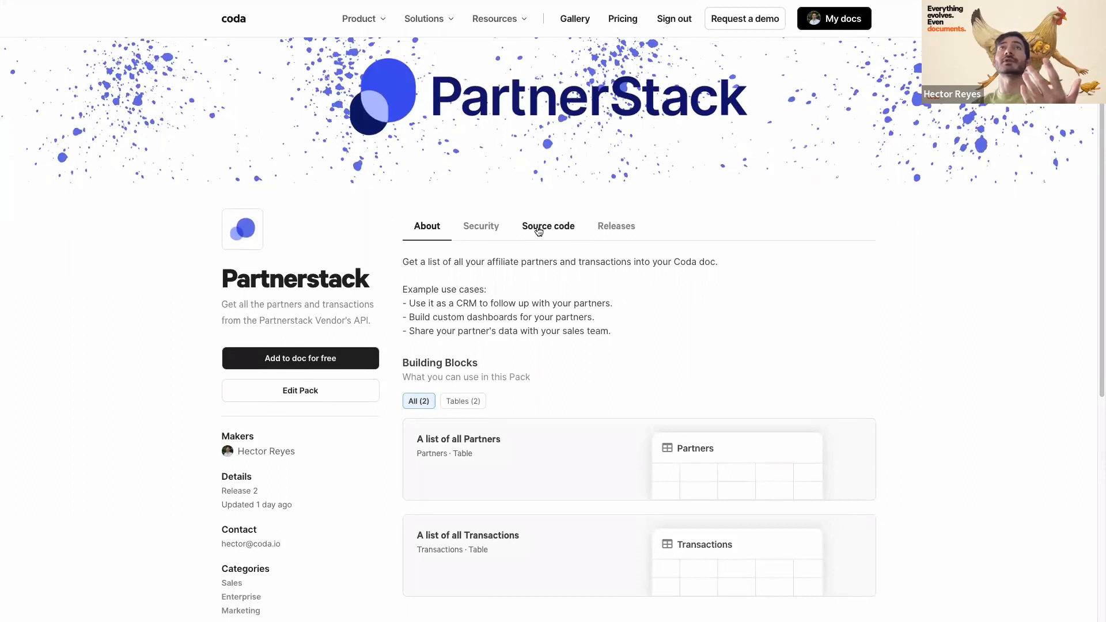
- Display the Partnerstack source code and scroll from the PartnersSchema definition to the end and back
{"action": "left_click", "coordinate": [538, 232]}
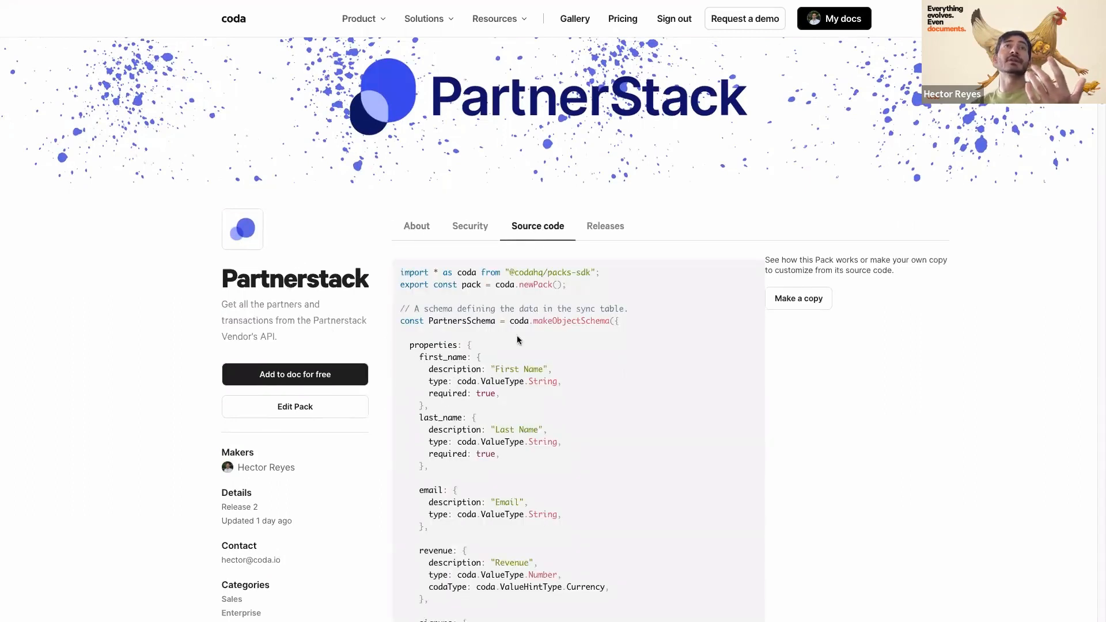
{"action": "scroll", "coordinate": [535, 339], "scroll_direction": "down", "scroll_amount": 1}
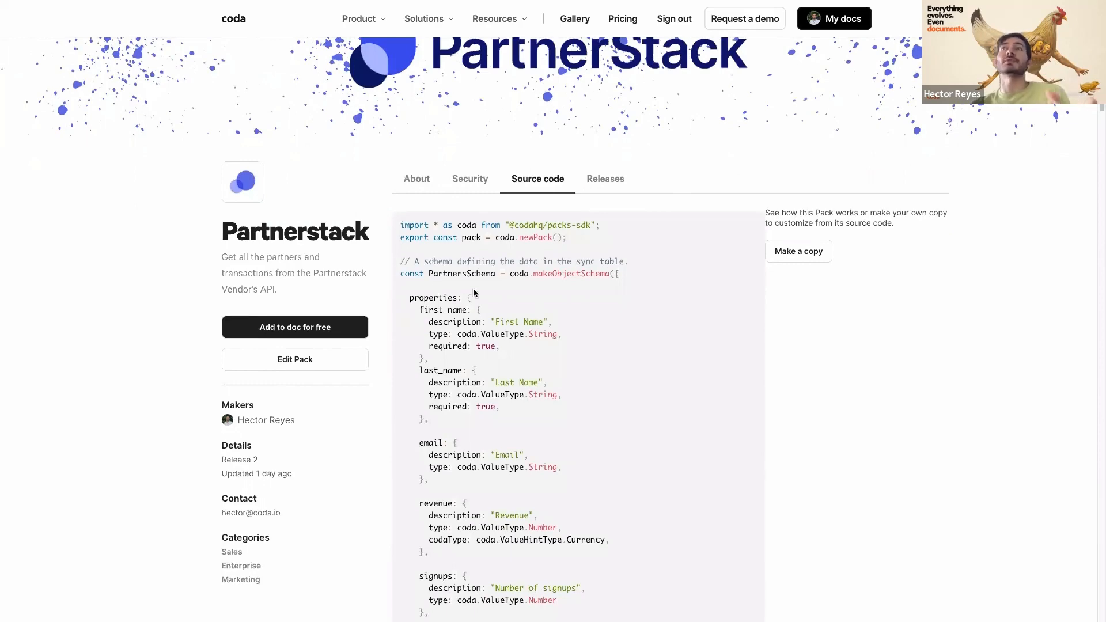
{"action": "scroll", "coordinate": [474, 293], "scroll_direction": "down", "scroll_amount": 15}
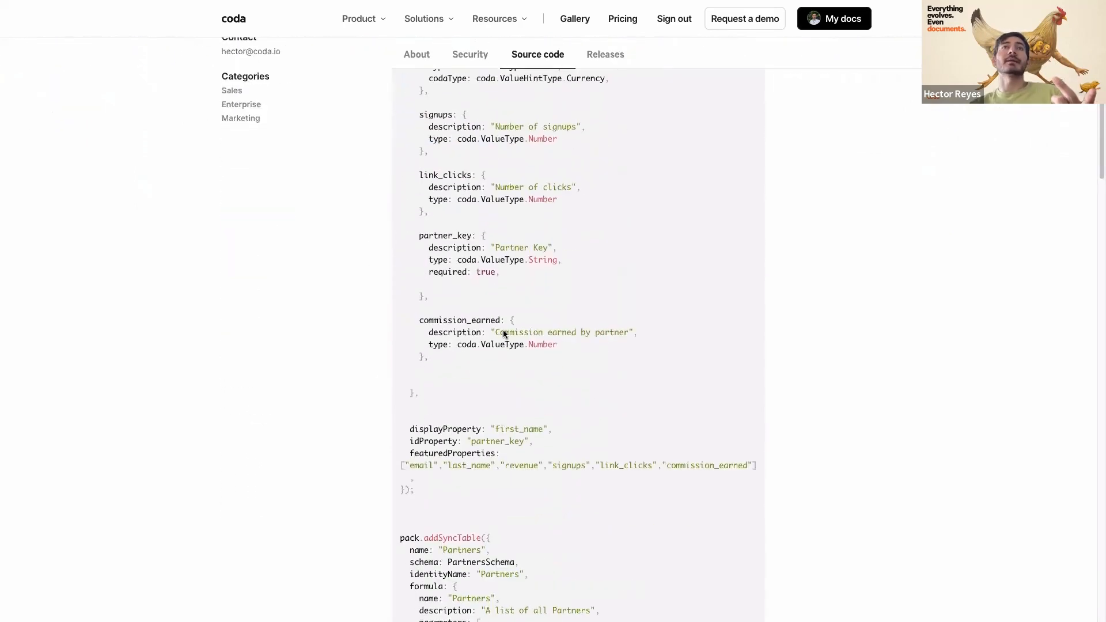
{"action": "scroll", "coordinate": [503, 333], "scroll_direction": "down", "scroll_amount": 20}
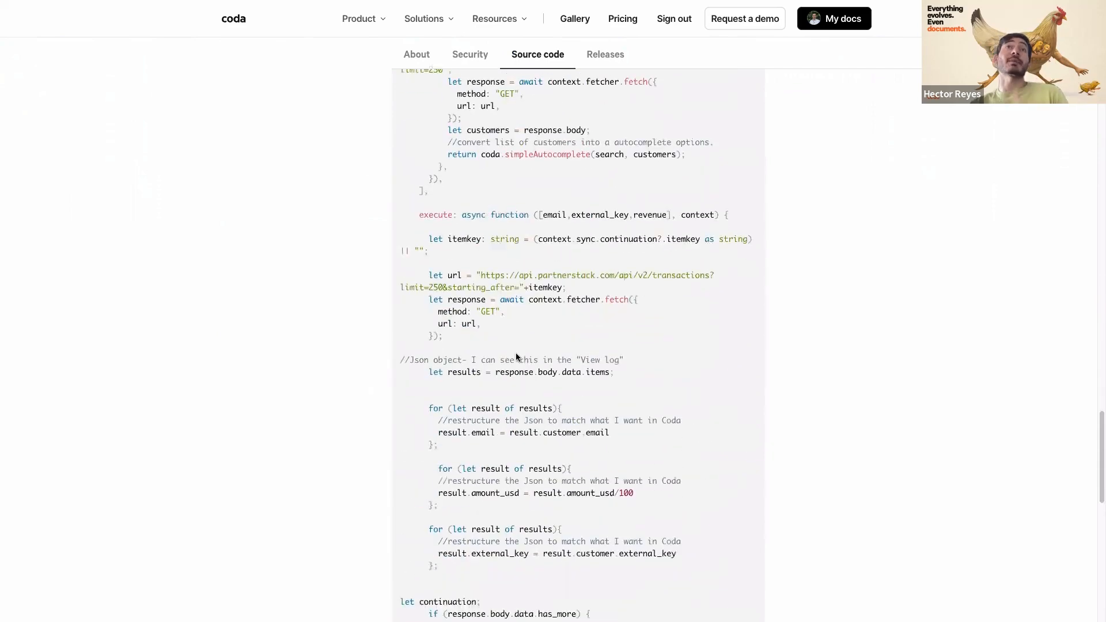
{"action": "scroll", "coordinate": [516, 353], "scroll_direction": "down", "scroll_amount": 1}
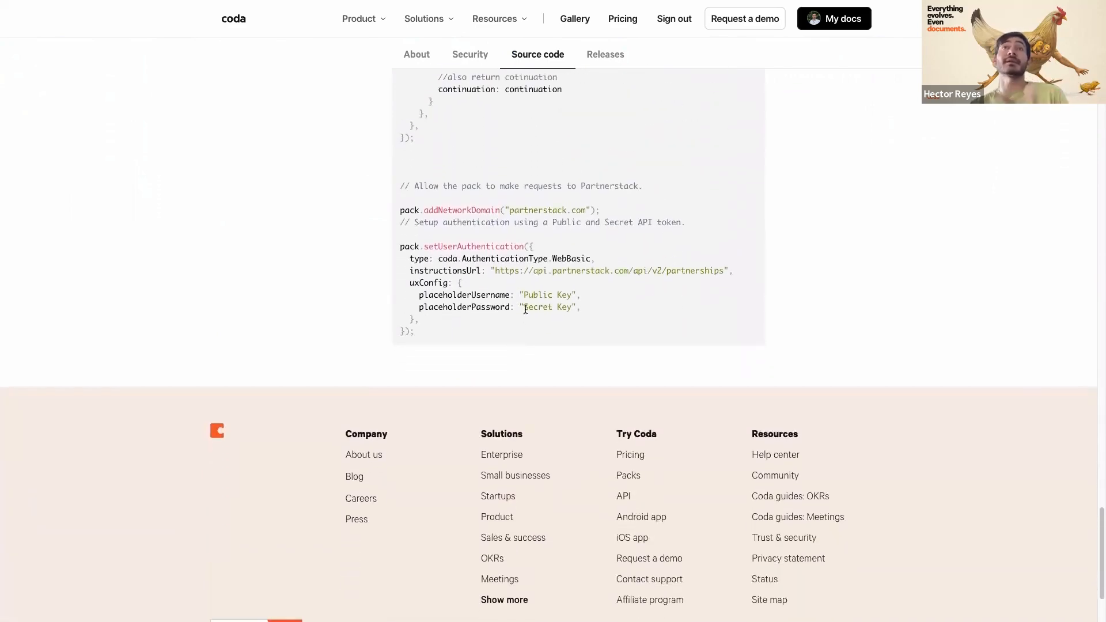
{"action": "scroll", "coordinate": [527, 285], "scroll_direction": "up", "scroll_amount": 1}
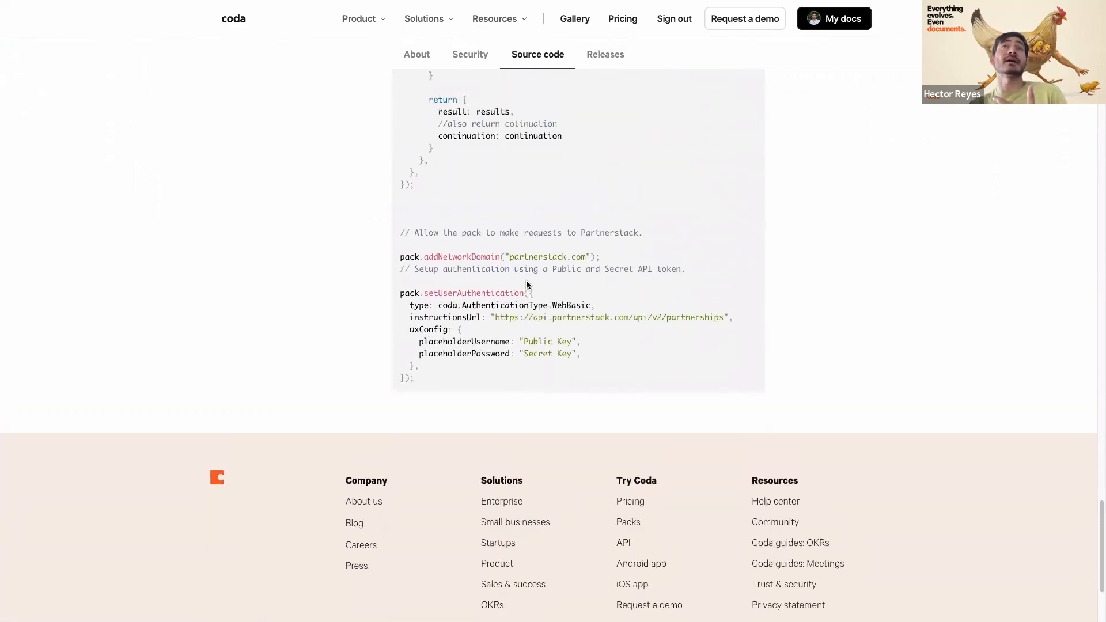
{"action": "scroll", "coordinate": [459, 288], "scroll_direction": "up", "scroll_amount": 3}
{"action": "scroll", "coordinate": [459, 289], "scroll_direction": "up", "scroll_amount": 20}
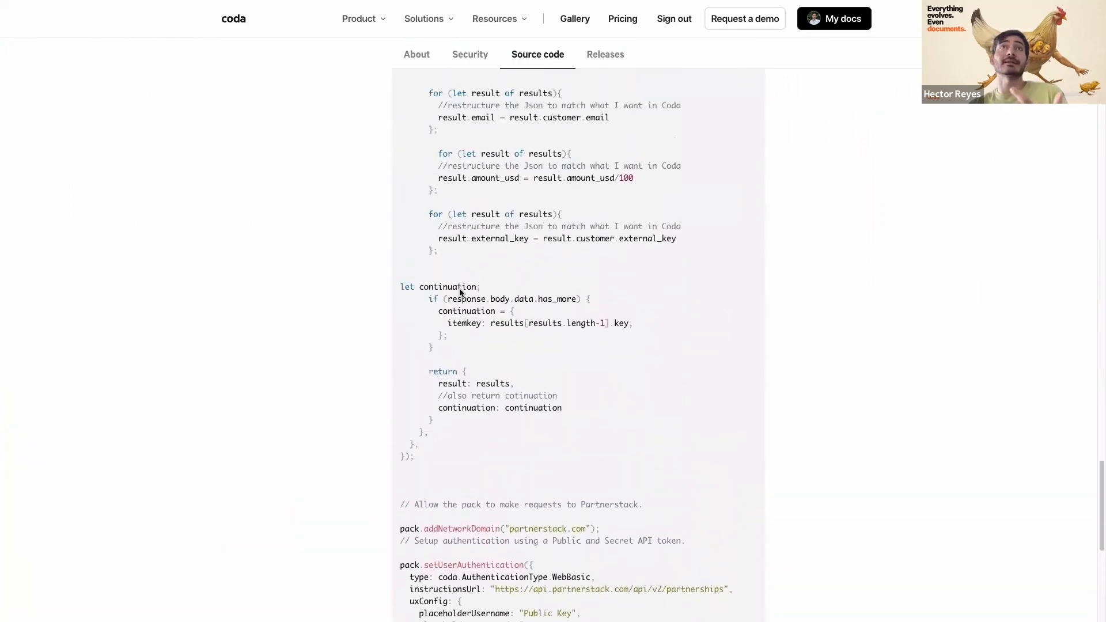
{"action": "scroll", "coordinate": [460, 294], "scroll_direction": "up", "scroll_amount": 5}
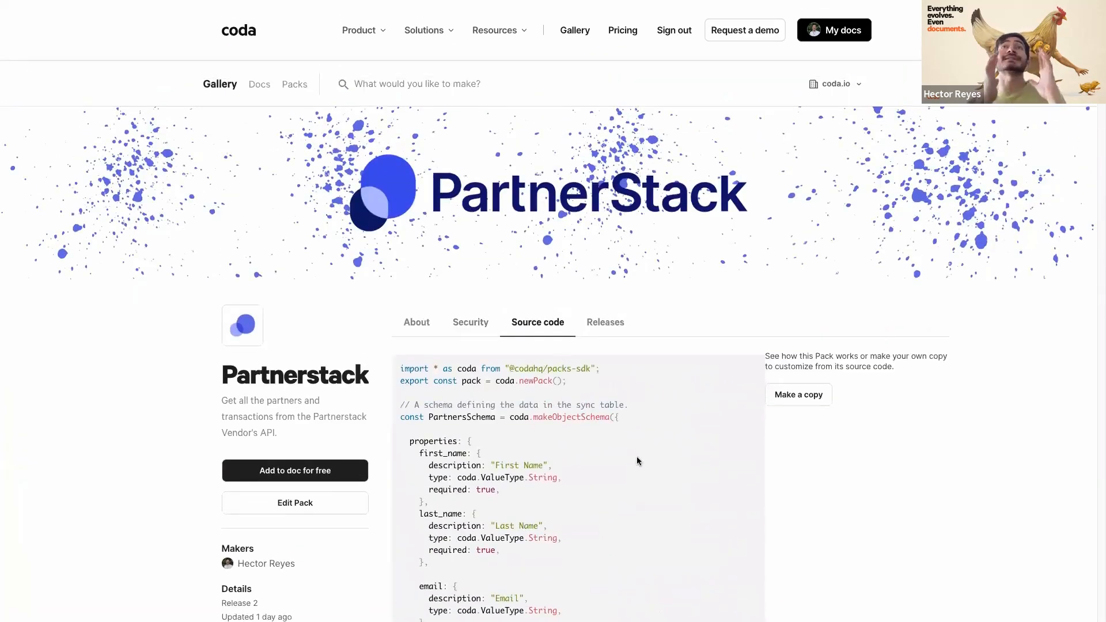
{"action": "left_click", "coordinate": [794, 403]}
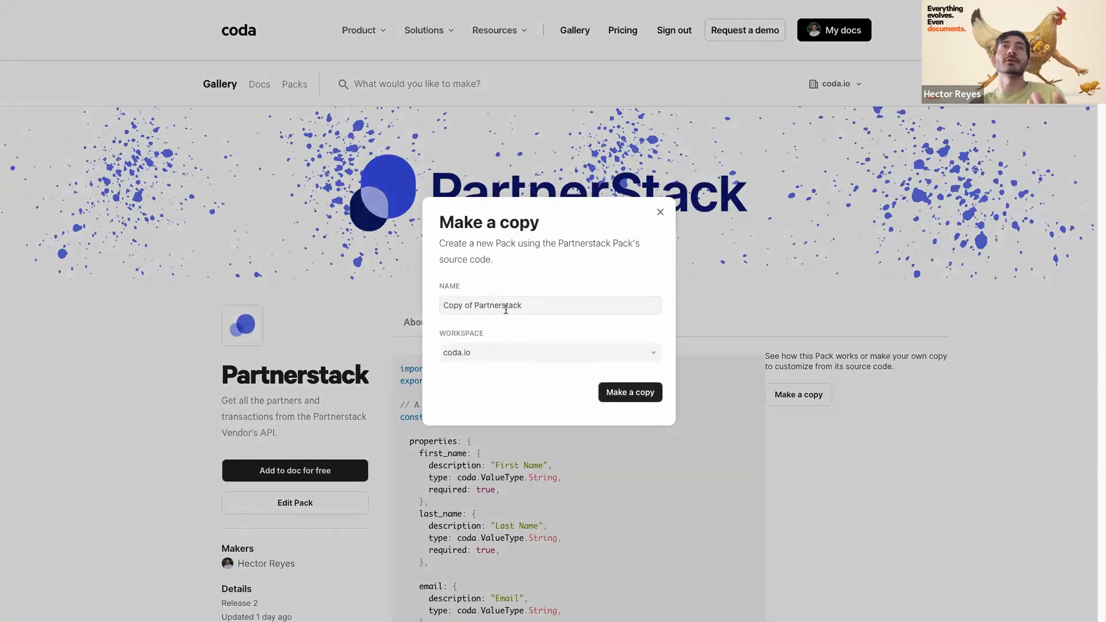
{"action": "left_click", "coordinate": [660, 213]}
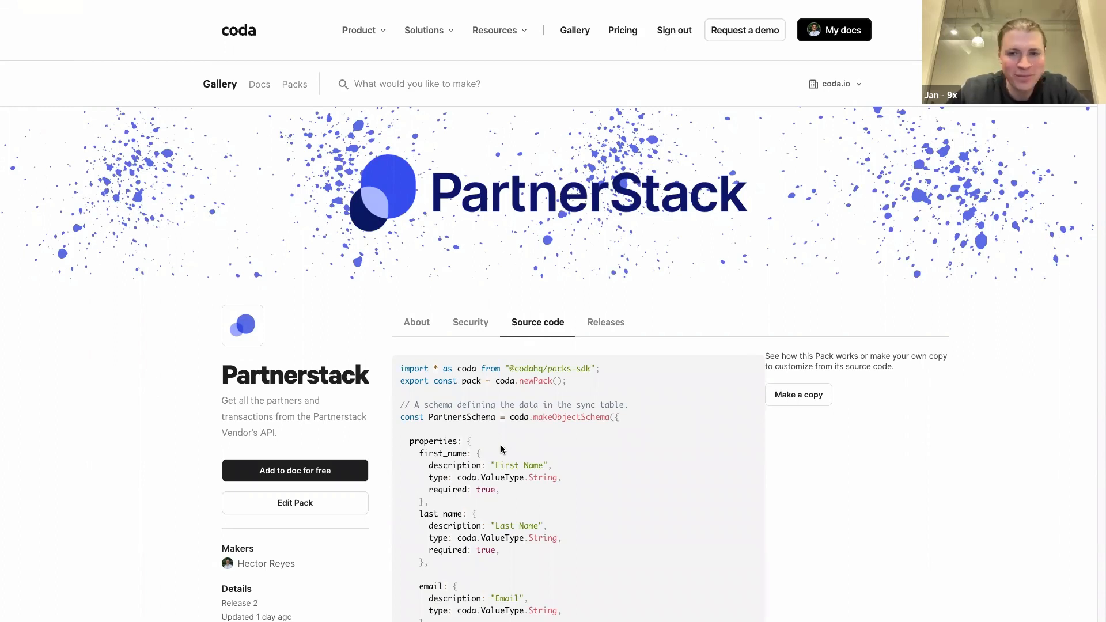
{"action": "mouse_move", "coordinate": [3, 233]}
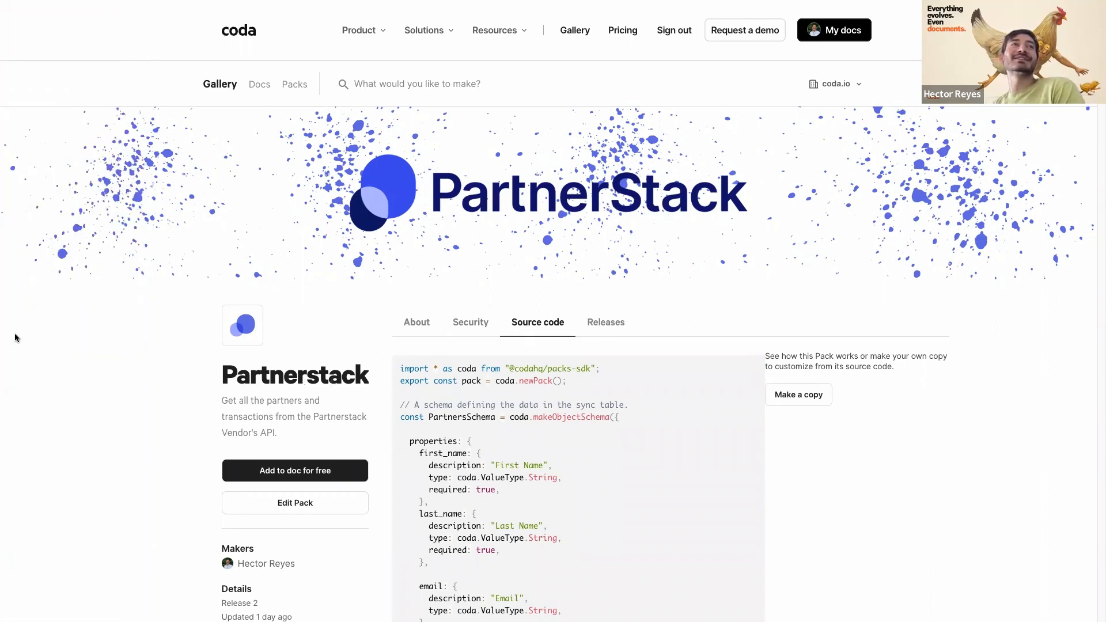
{"action": "mouse_move", "coordinate": [3, 338]}
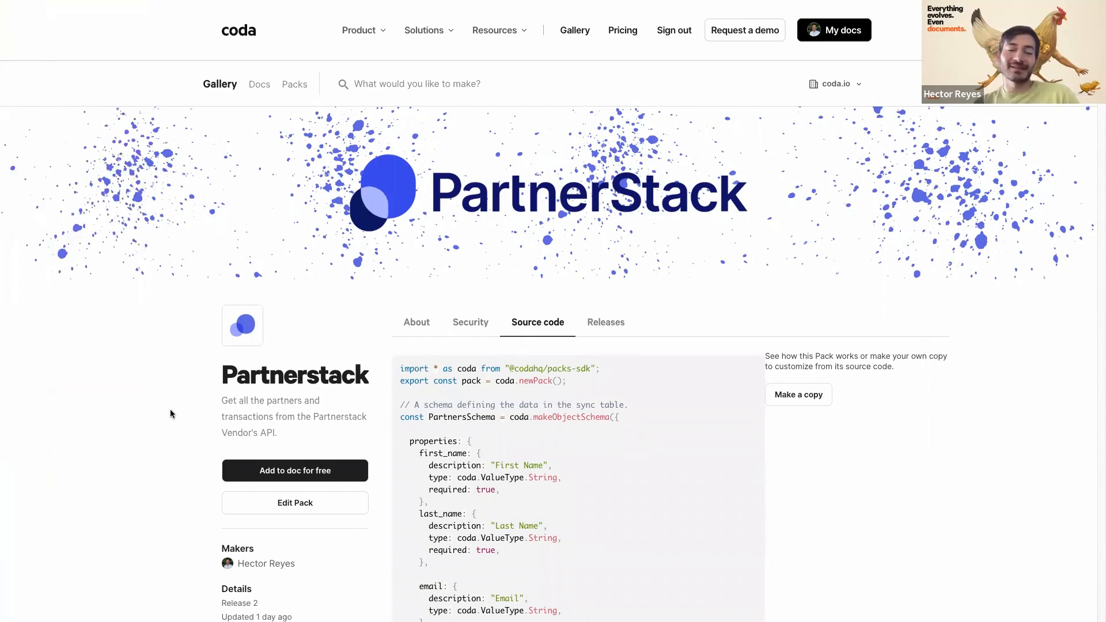
- Search Arc's command bar for 'open ai he' and open the Open AI playground doc
{"action": "key", "text": "super+t"}
{"action": "type", "text": "openai "}
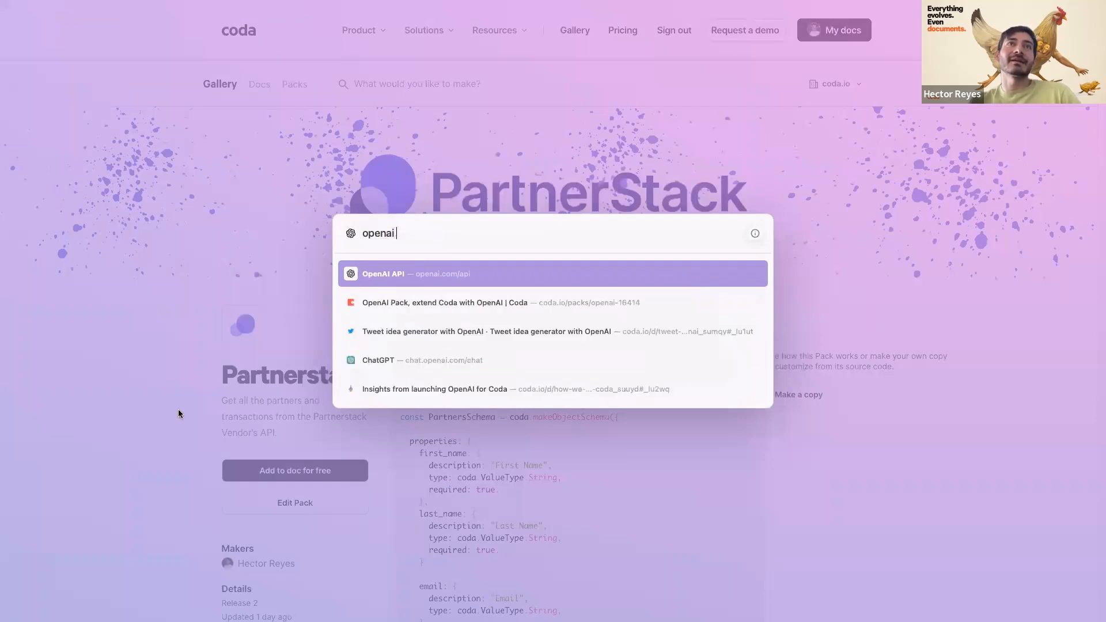
{"action": "type", "text": "he"}
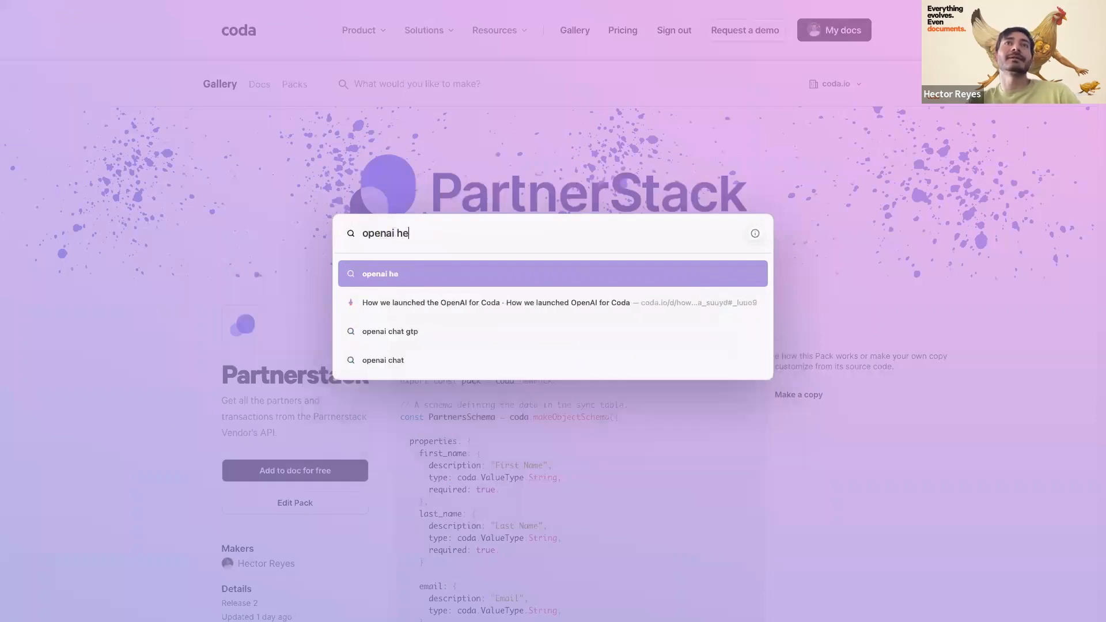
{"action": "type", "text": "ct"}
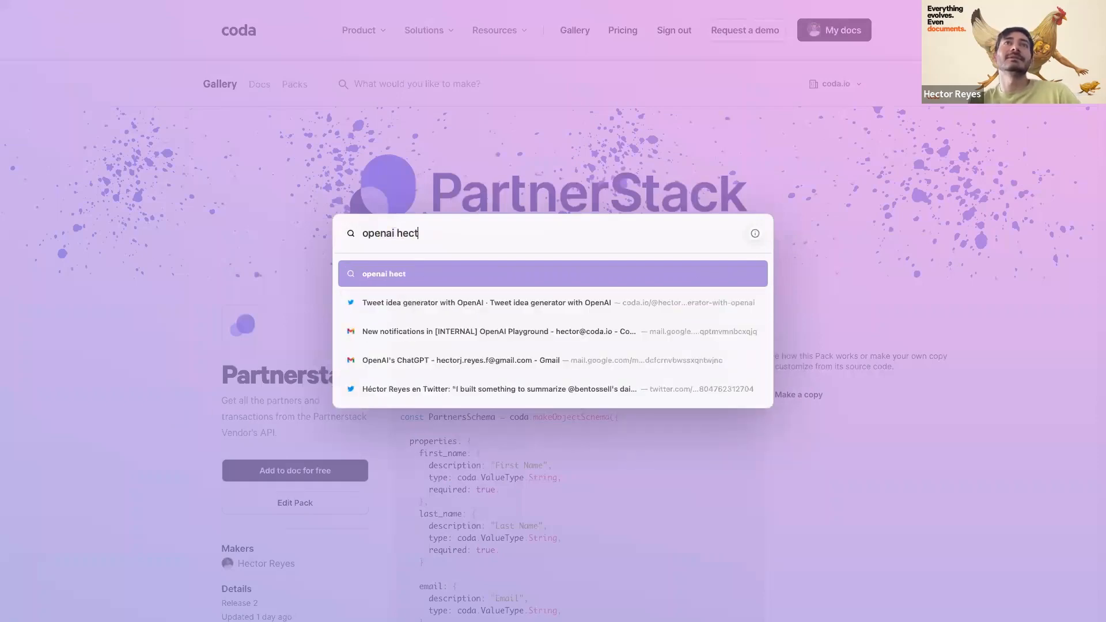
{"action": "type", "text": "or"}
{"action": "key", "text": "BackSpace"}
{"action": "key", "text": "BackSpace"}
{"action": "key", "text": "BackSpace"}
{"action": "key", "text": "BackSpace"}
{"action": "key", "text": "BackSpace"}
{"action": "key", "text": "BackSpace"}
{"action": "key", "text": "BackSpace"}
{"action": "key", "text": "BackSpace"}
{"action": "key", "text": "BackSpace"}
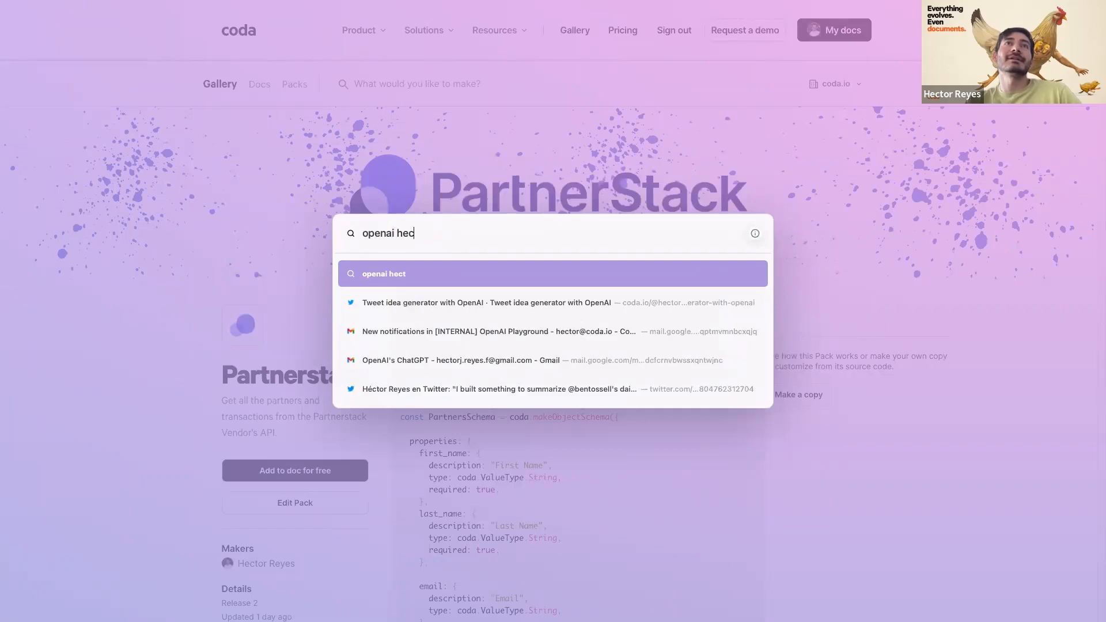
{"action": "type", "text": "ai he"}
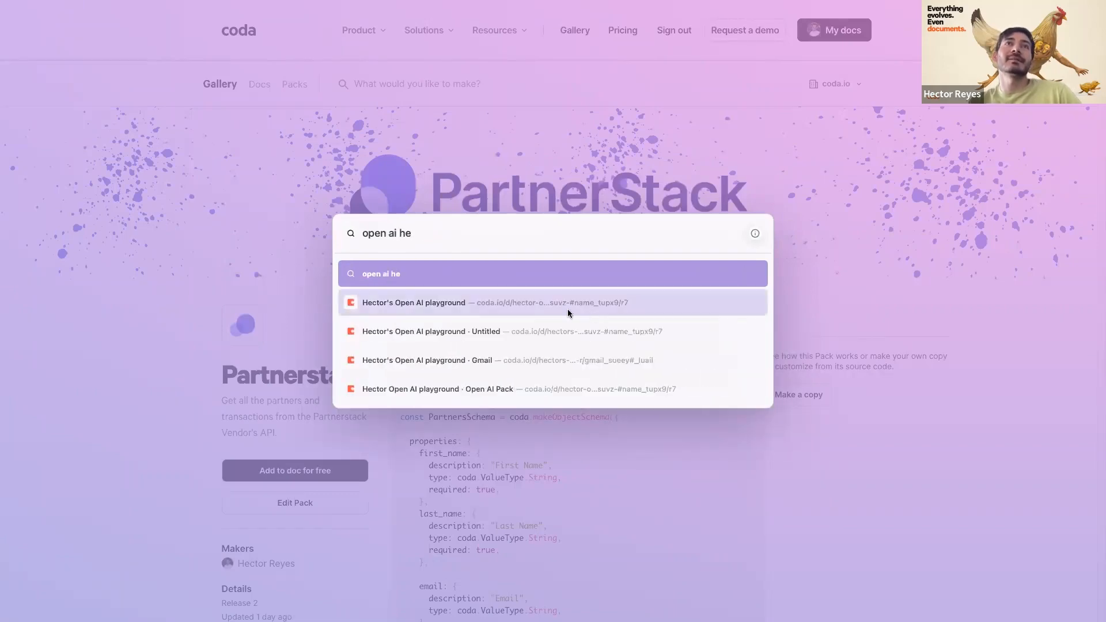
{"action": "left_click", "coordinate": [434, 304]}
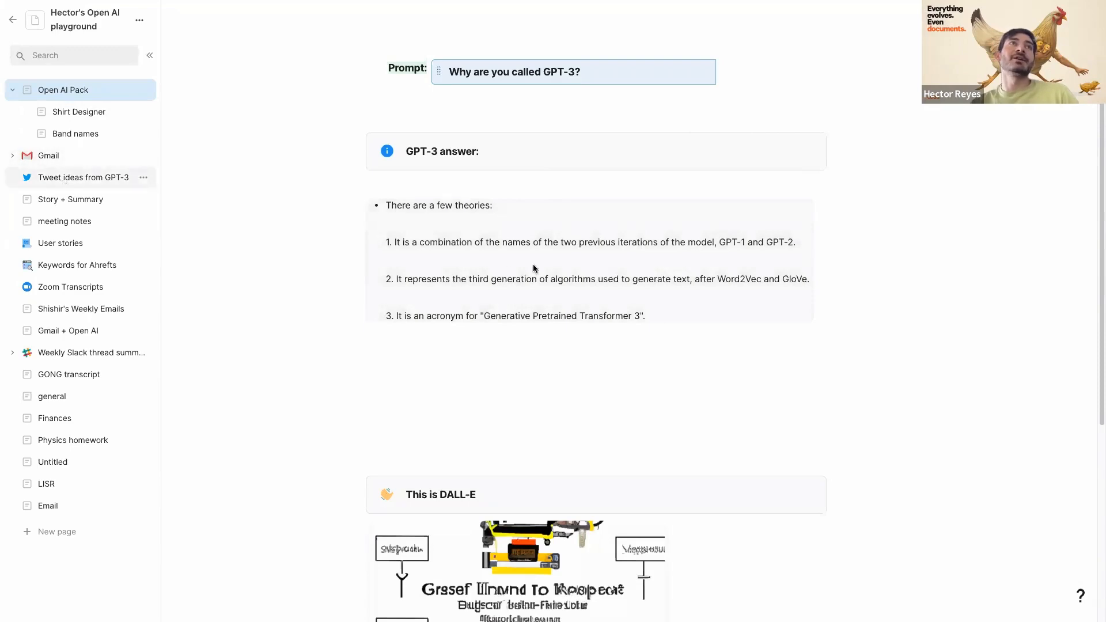
- On Tweet ideas from GPT-3, edit row 7's generated tweet and press Tweet!
{"action": "left_click", "coordinate": [64, 183]}
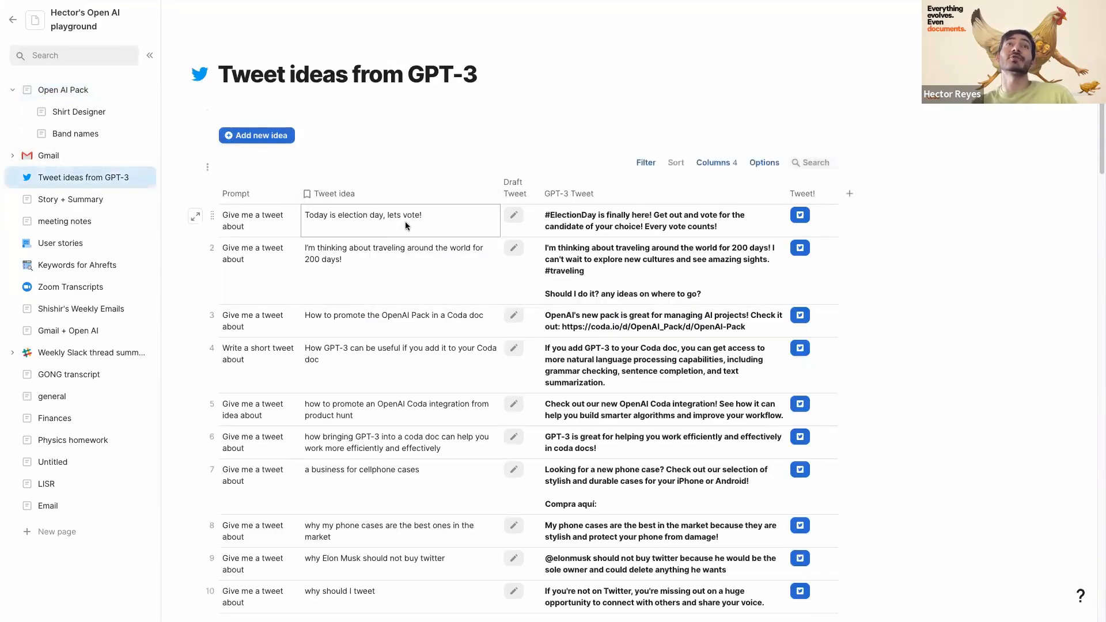
{"action": "scroll", "coordinate": [461, 259], "scroll_direction": "down", "scroll_amount": 1}
{"action": "left_click", "coordinate": [614, 440]}
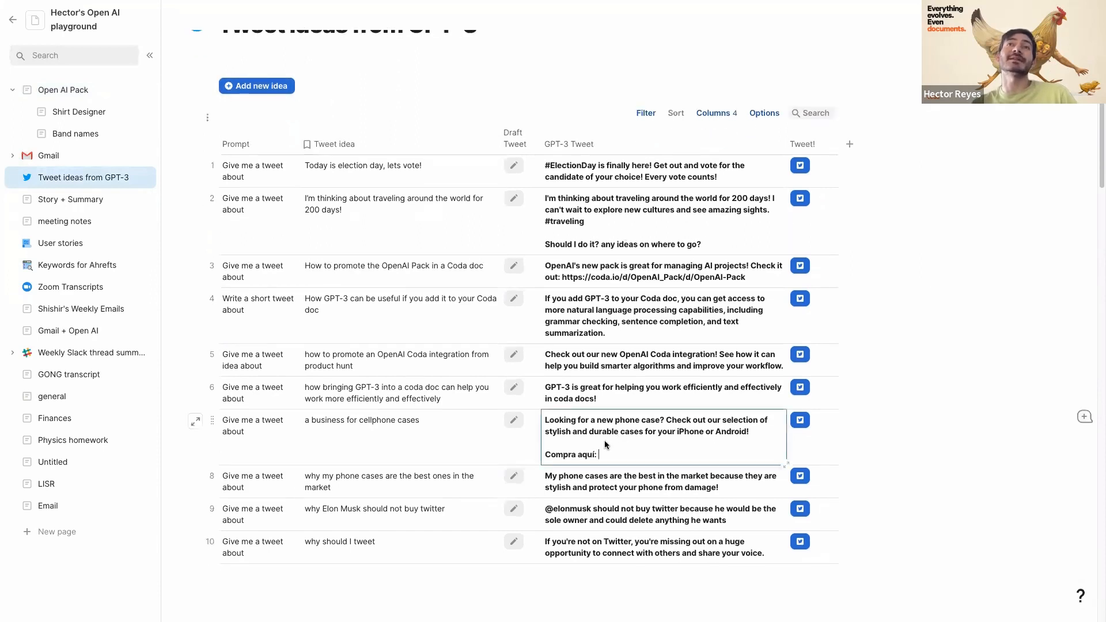
{"action": "left_click", "coordinate": [805, 421]}
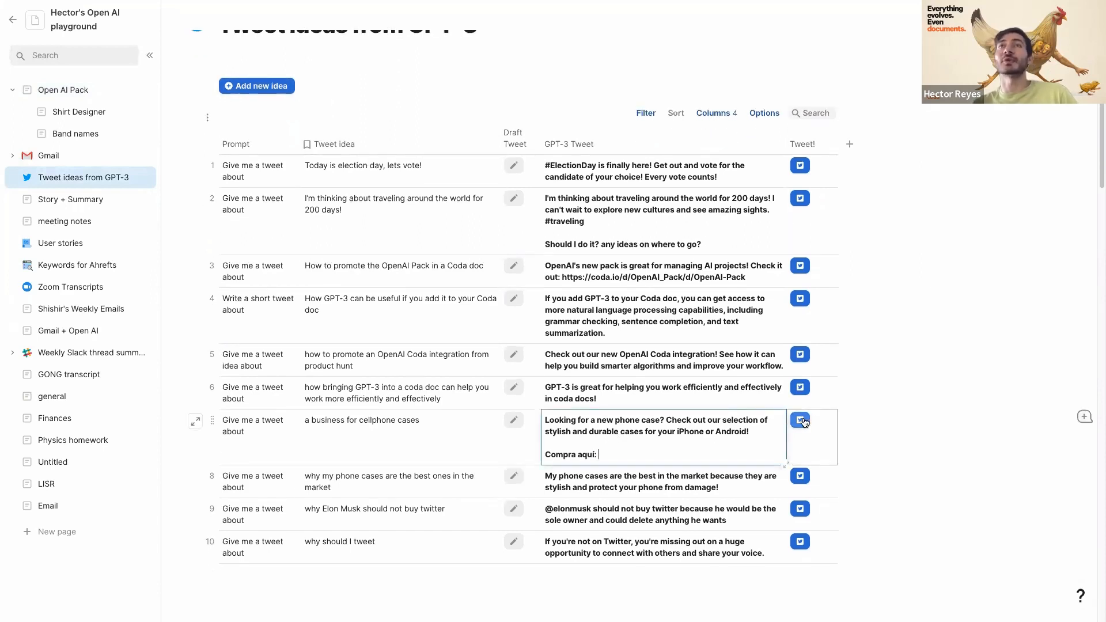
- On Zoom Transcripts, expand a row's full transcript, close it, then select its GPT-3 Prompt and Summary cells
{"action": "left_click", "coordinate": [80, 283]}
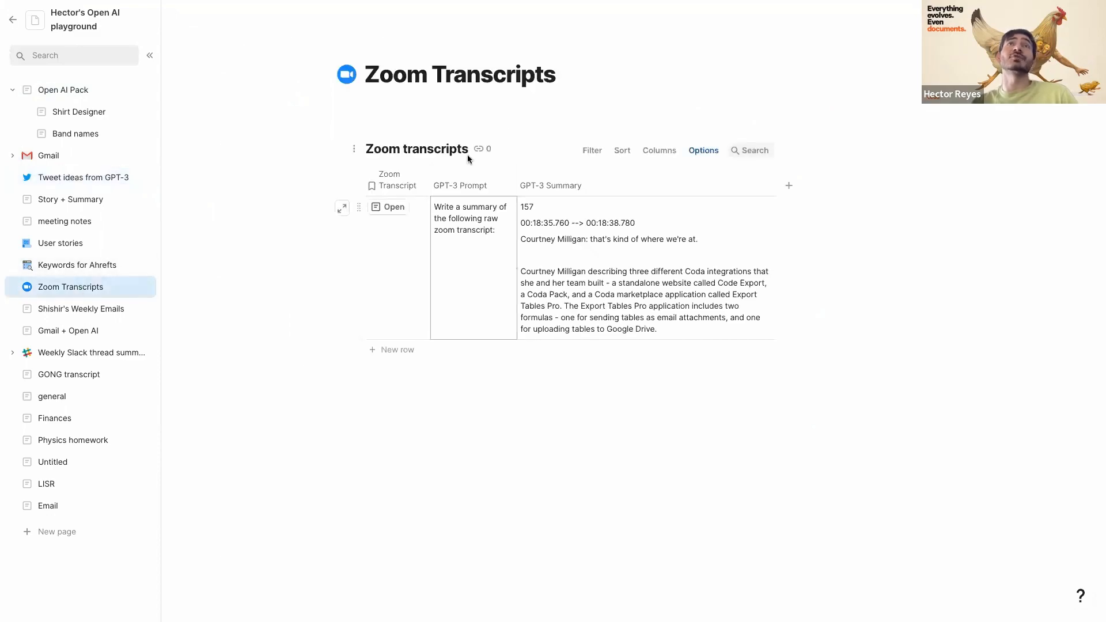
{"action": "left_click", "coordinate": [391, 215]}
{"action": "left_click", "coordinate": [387, 210]}
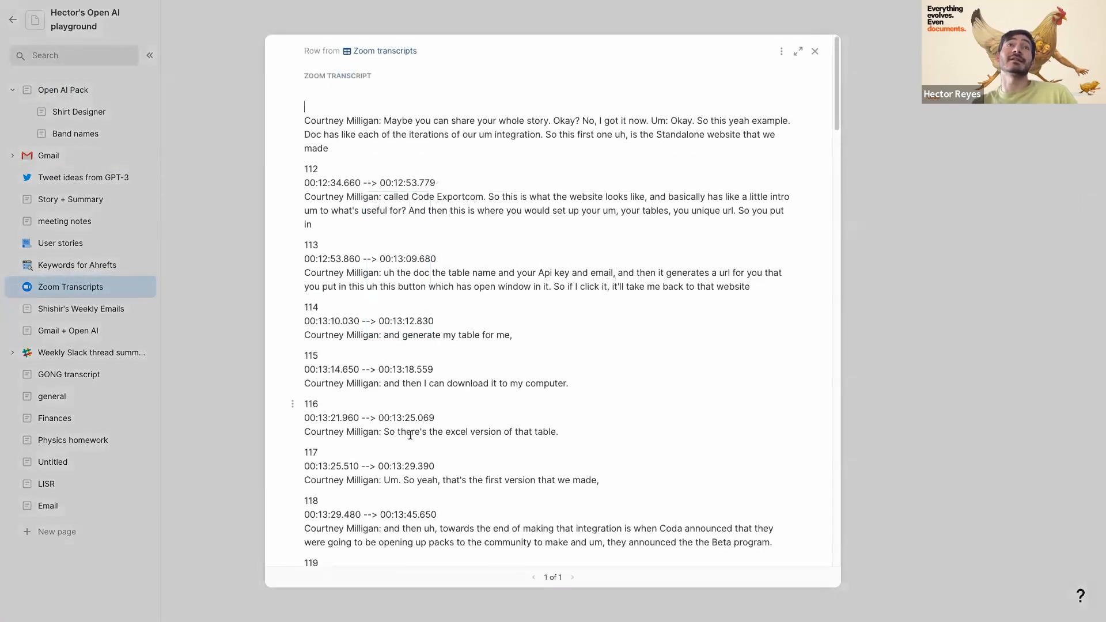
{"action": "scroll", "coordinate": [412, 439], "scroll_direction": "down", "scroll_amount": 15}
{"action": "scroll", "coordinate": [412, 439], "scroll_direction": "up", "scroll_amount": 15}
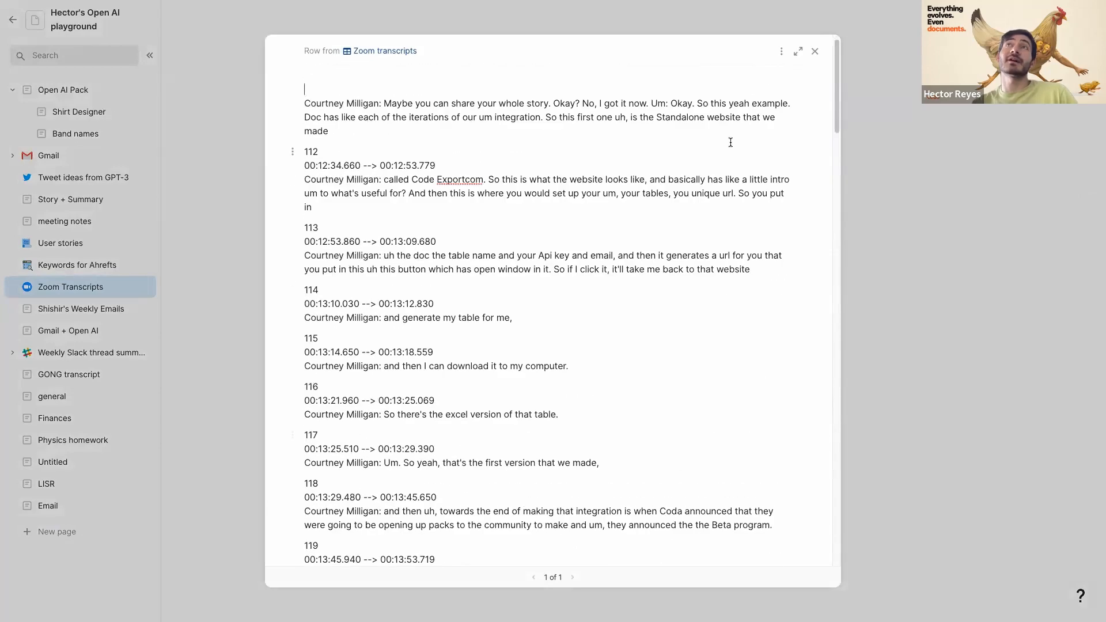
{"action": "scroll", "coordinate": [764, 125], "scroll_direction": "up", "scroll_amount": 1}
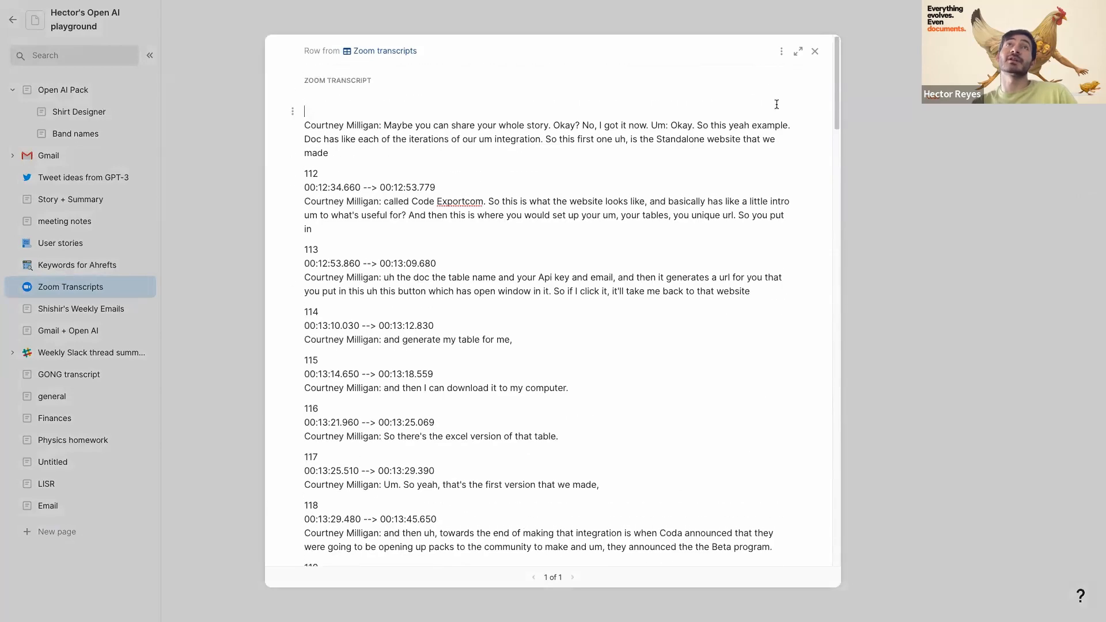
{"action": "left_click", "coordinate": [820, 50]}
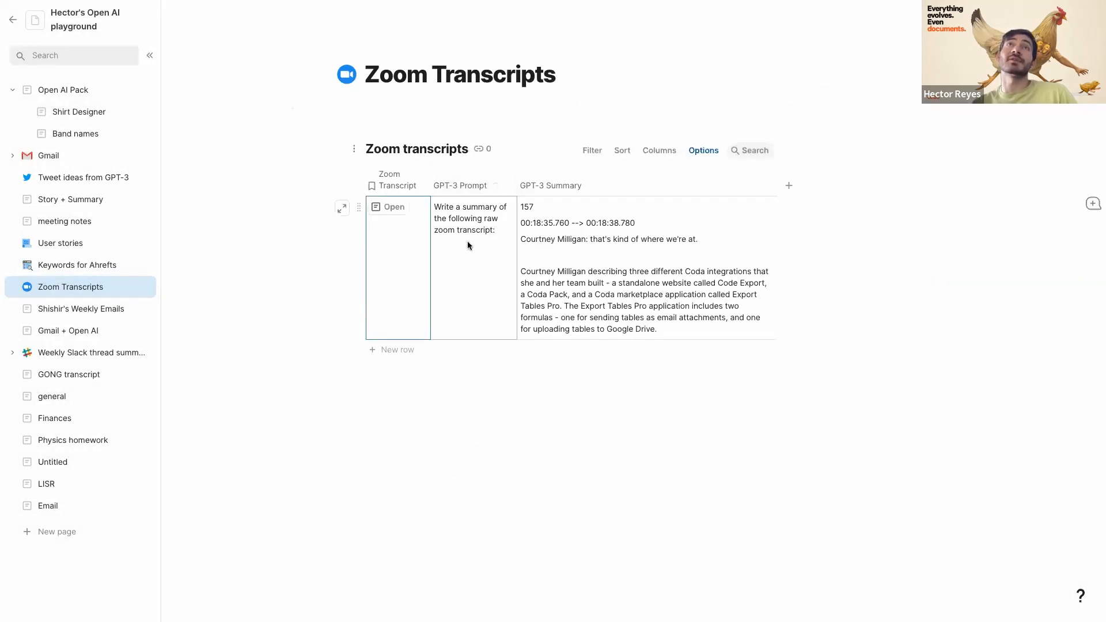
{"action": "left_click", "coordinate": [481, 246]}
{"action": "left_click", "coordinate": [580, 258]}
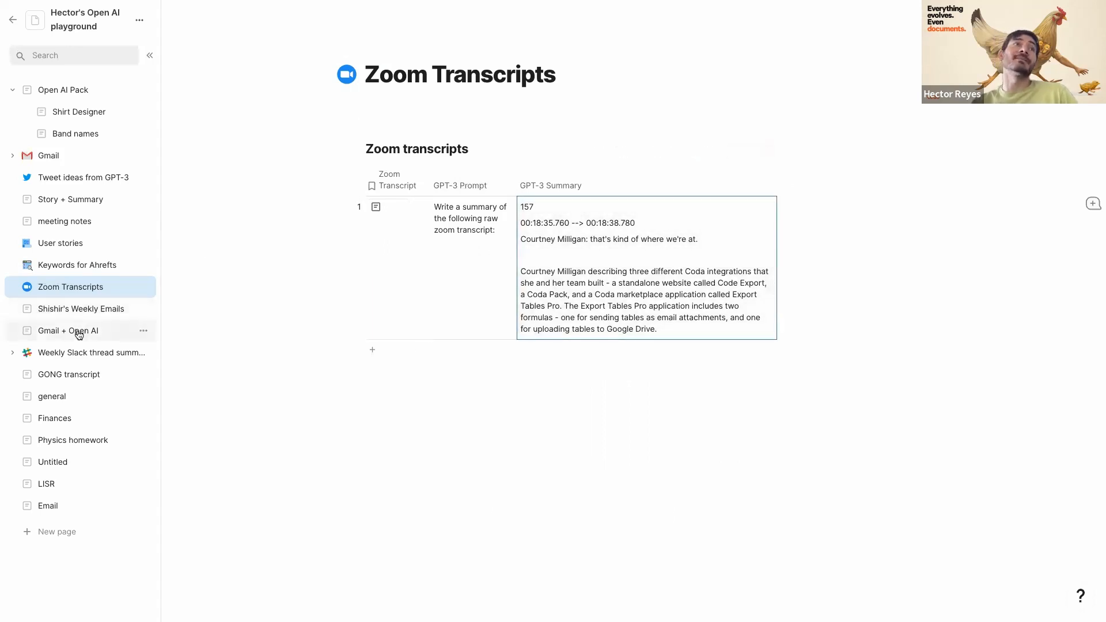
- Open the Finances page and scroll through its tables
{"action": "left_click", "coordinate": [51, 418]}
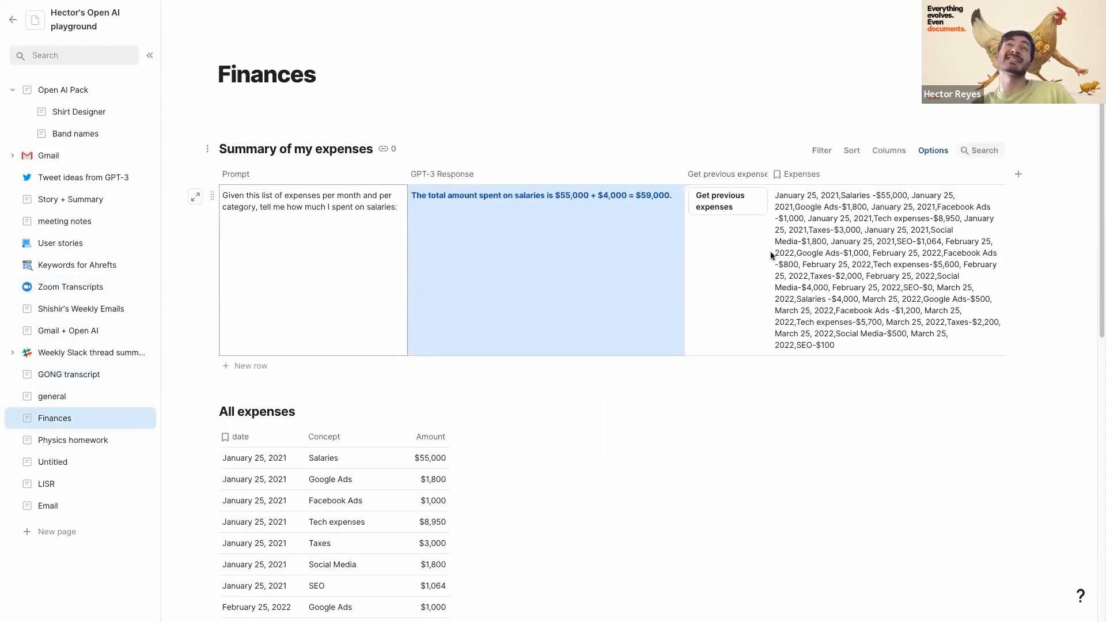
{"action": "scroll", "coordinate": [346, 386], "scroll_direction": "down", "scroll_amount": 6}
{"action": "scroll", "coordinate": [321, 382], "scroll_direction": "down", "scroll_amount": 2}
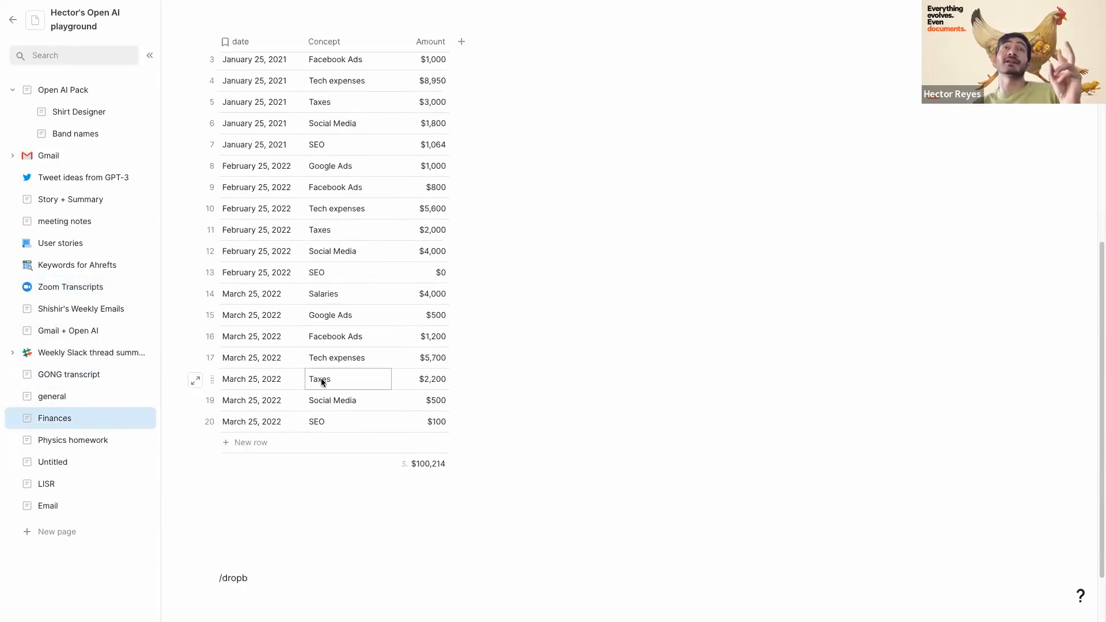
{"action": "scroll", "coordinate": [319, 382], "scroll_direction": "up", "scroll_amount": 5}
{"action": "scroll", "coordinate": [306, 327], "scroll_direction": "down", "scroll_amount": 1}
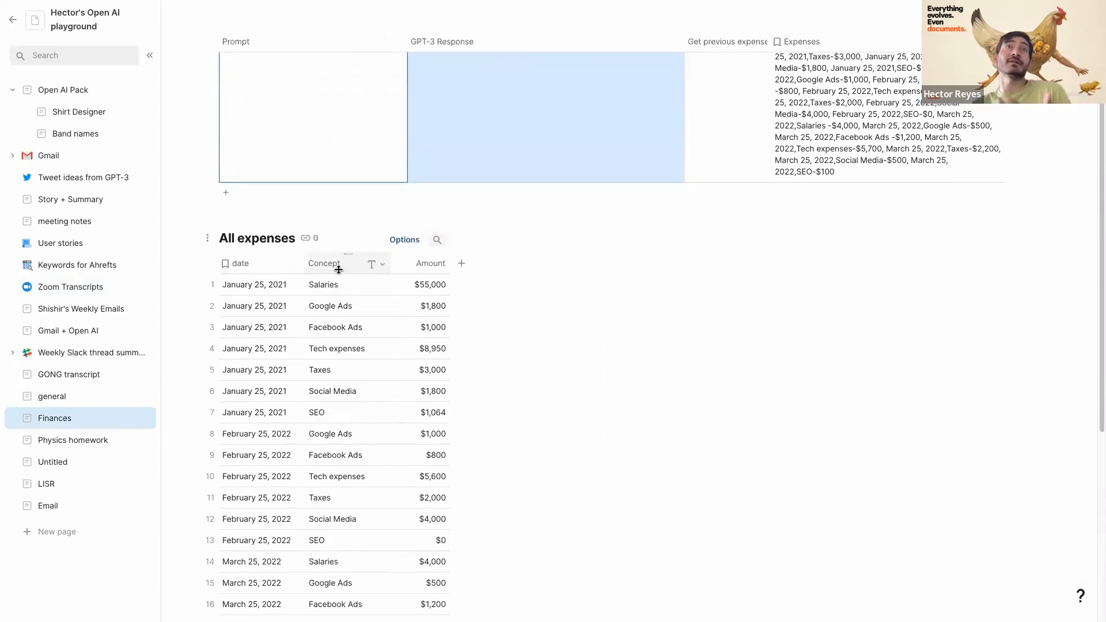
{"action": "scroll", "coordinate": [374, 294], "scroll_direction": "up", "scroll_amount": 3}
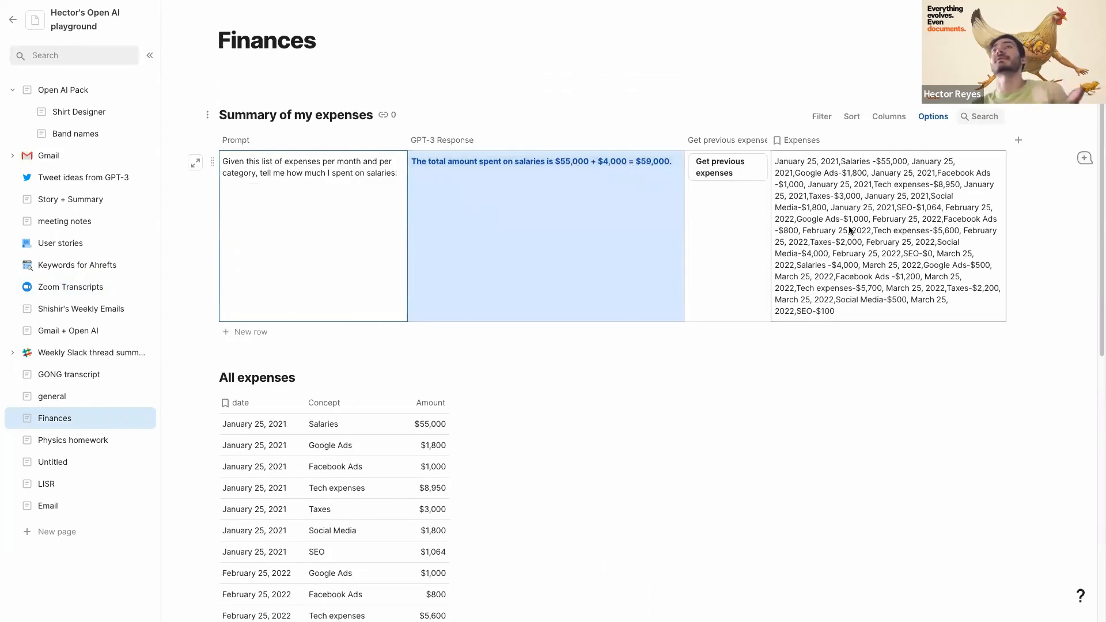
- Step through the Physics homework, LISR and Email pages to Story + Summary
{"action": "left_click", "coordinate": [74, 441]}
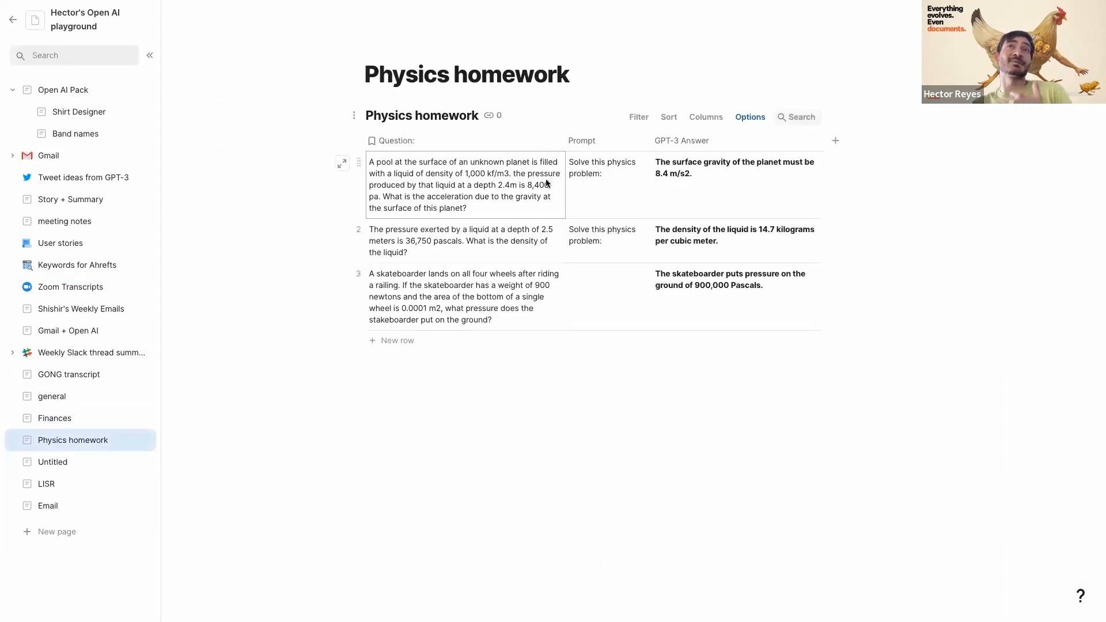
{"action": "left_click", "coordinate": [59, 490]}
{"action": "left_click", "coordinate": [49, 505]}
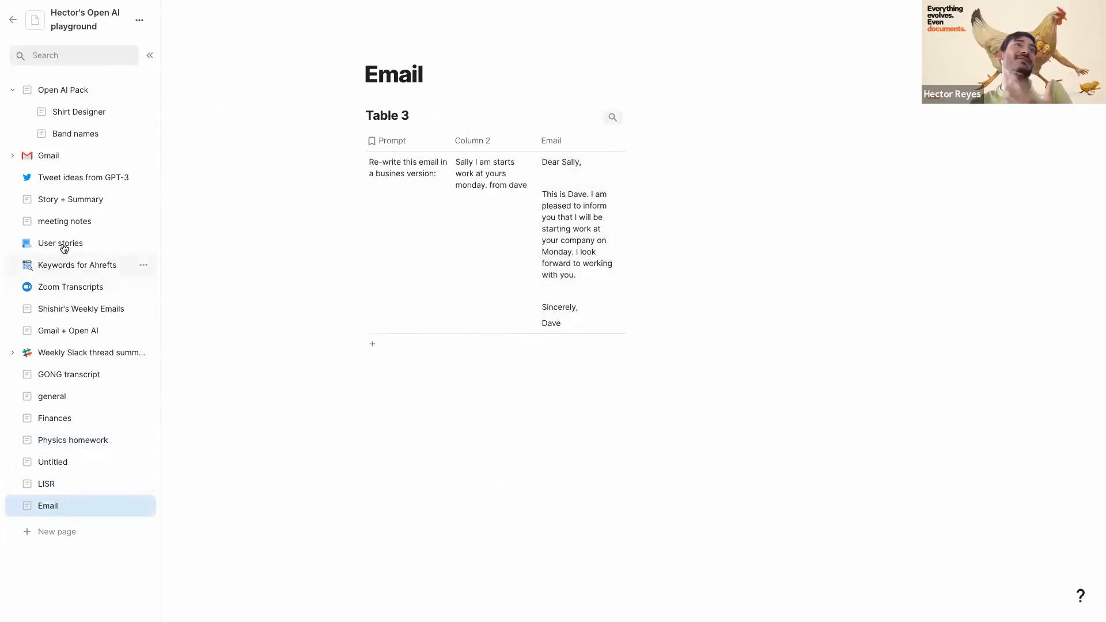
{"action": "left_click", "coordinate": [64, 203]}
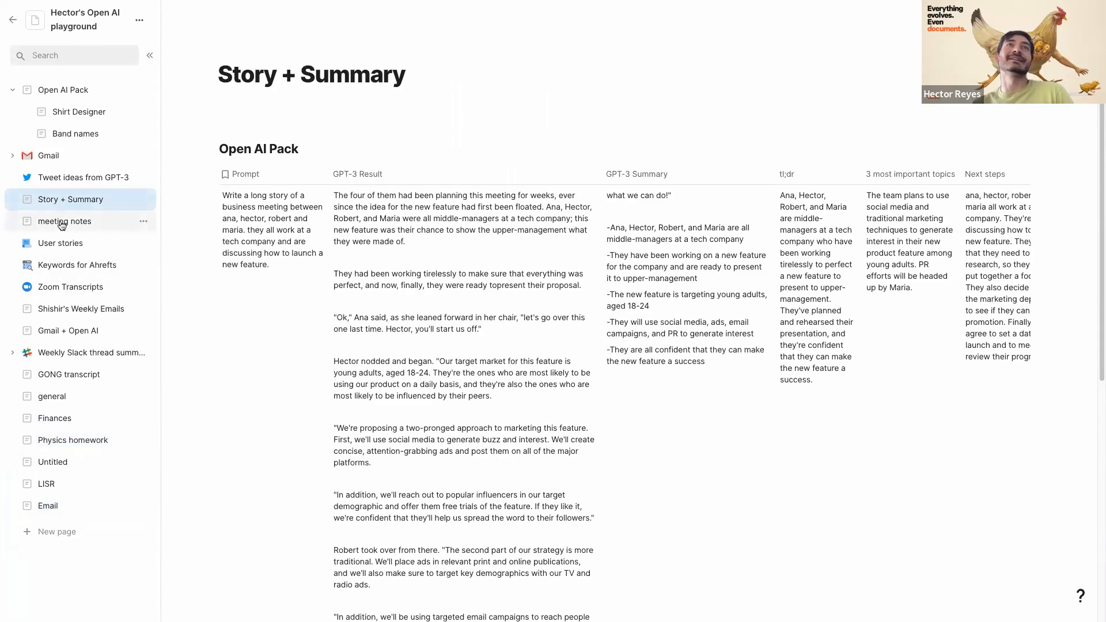
- View meeting notes, Shirt Designer and Band names, then go back to Open AI Pack
{"action": "left_click", "coordinate": [61, 225]}
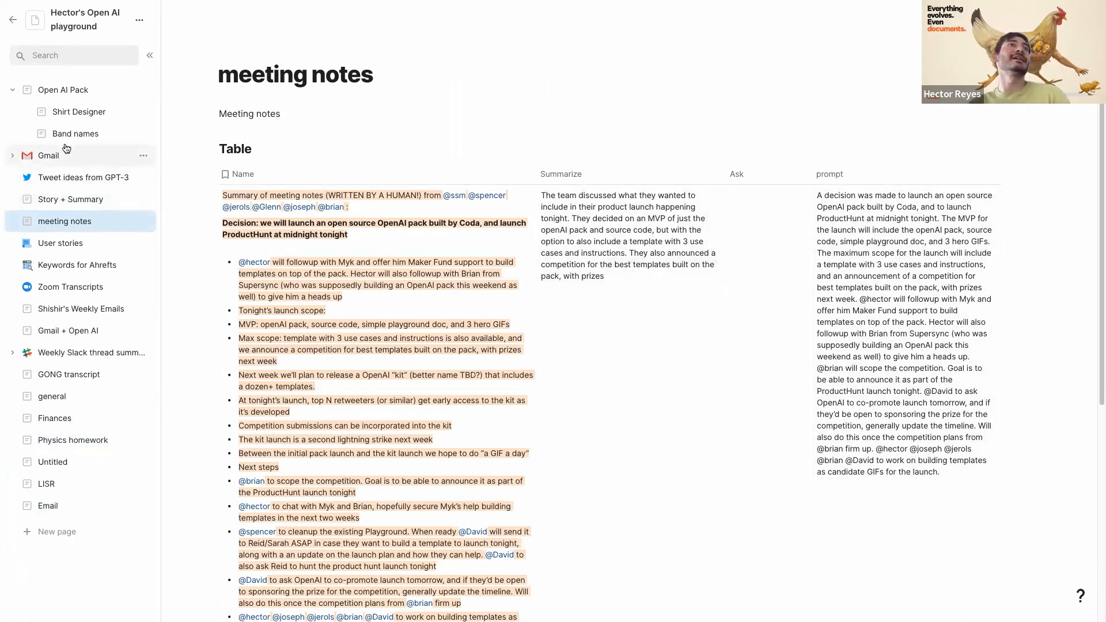
{"action": "left_click", "coordinate": [75, 112]}
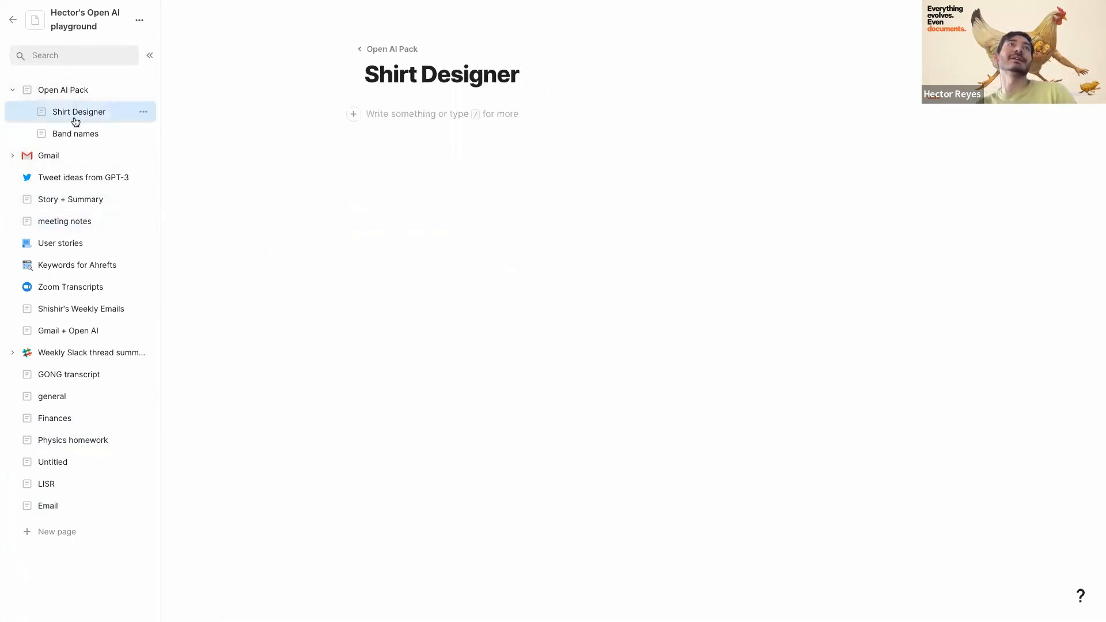
{"action": "left_click", "coordinate": [74, 141]}
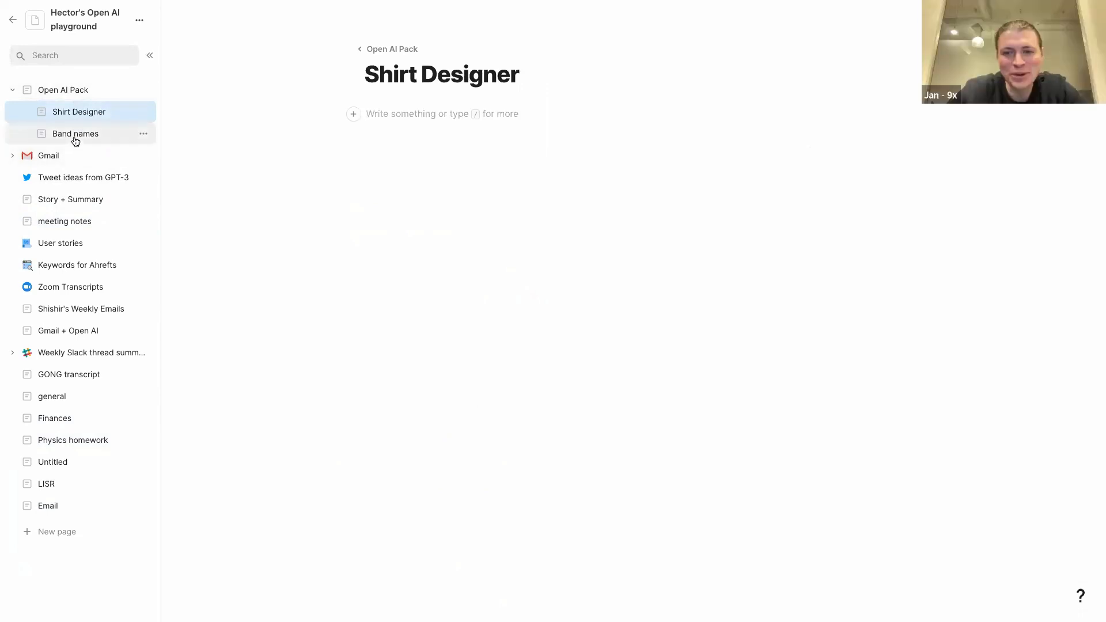
{"action": "left_click", "coordinate": [63, 91]}
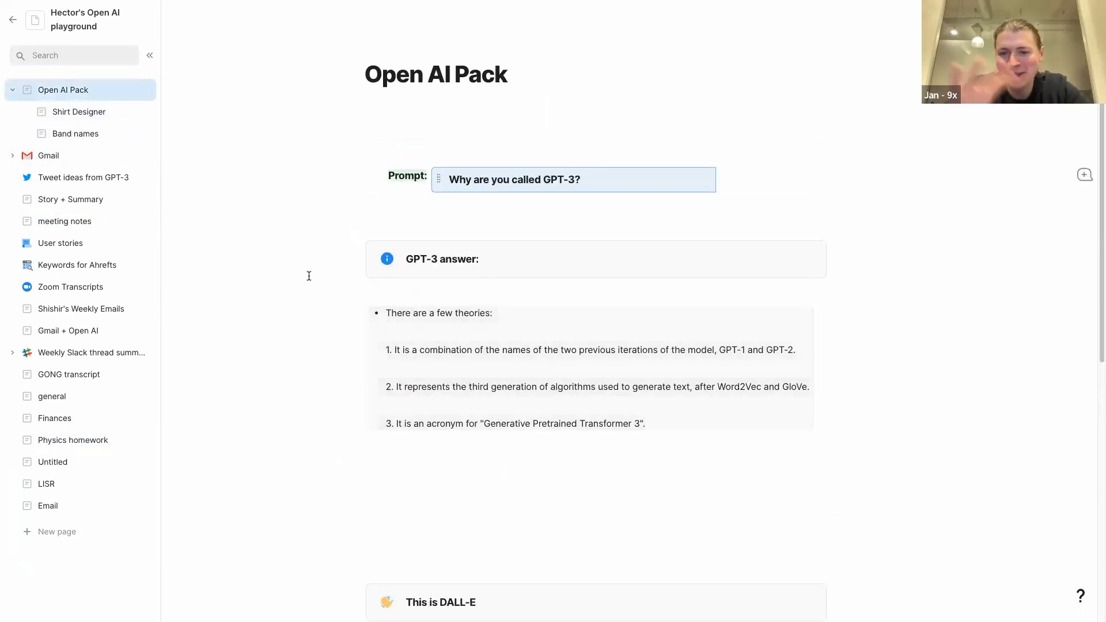
- Switch to the 9X Coda Session doc, dismiss the CodaBot popup, and show the Next Steps page
{"action": "mouse_move", "coordinate": [3, 323]}
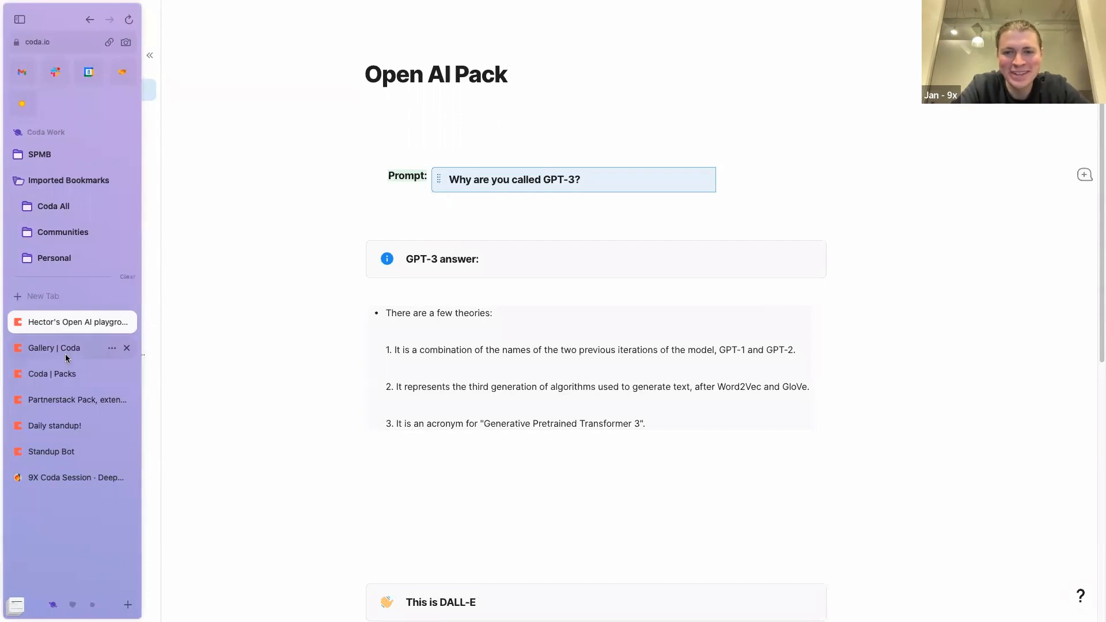
{"action": "left_click", "coordinate": [58, 478]}
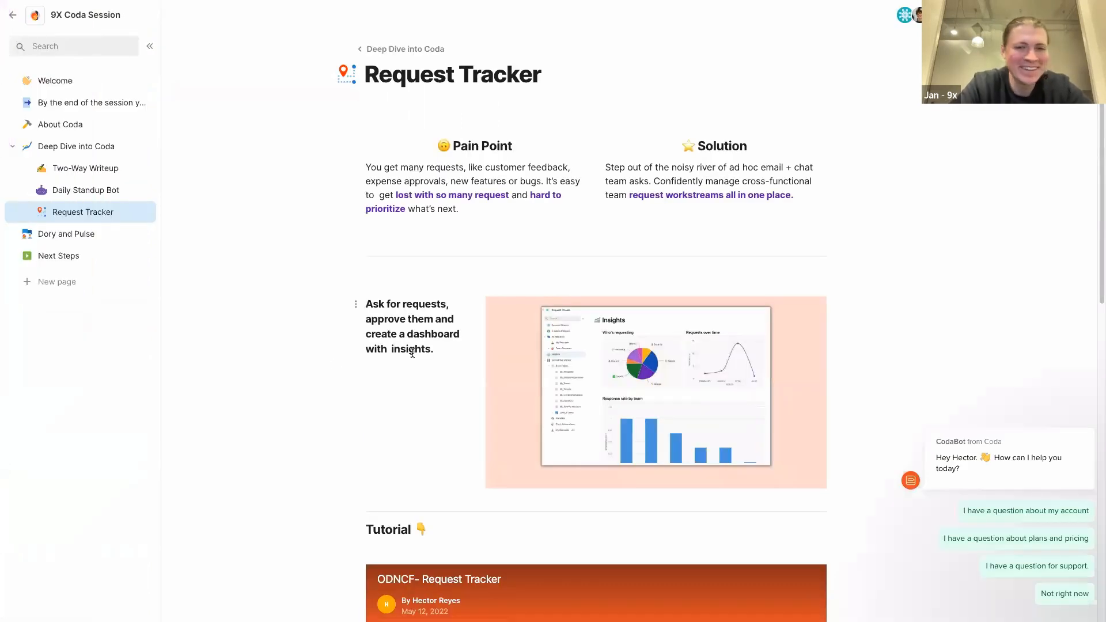
{"action": "left_click", "coordinate": [1083, 410]}
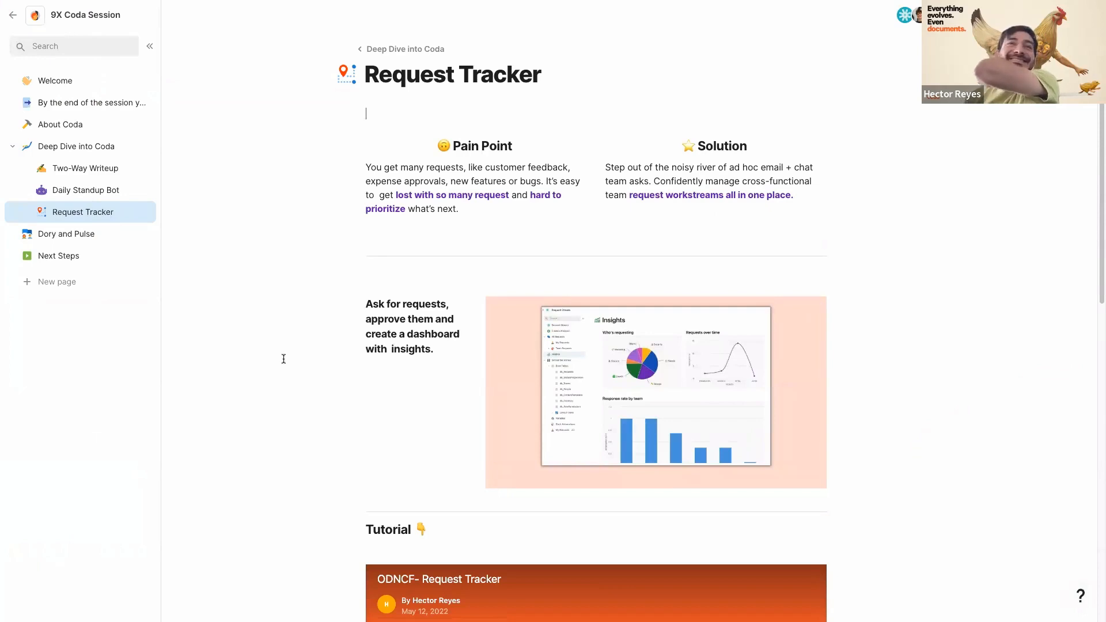
{"action": "left_click", "coordinate": [52, 255]}
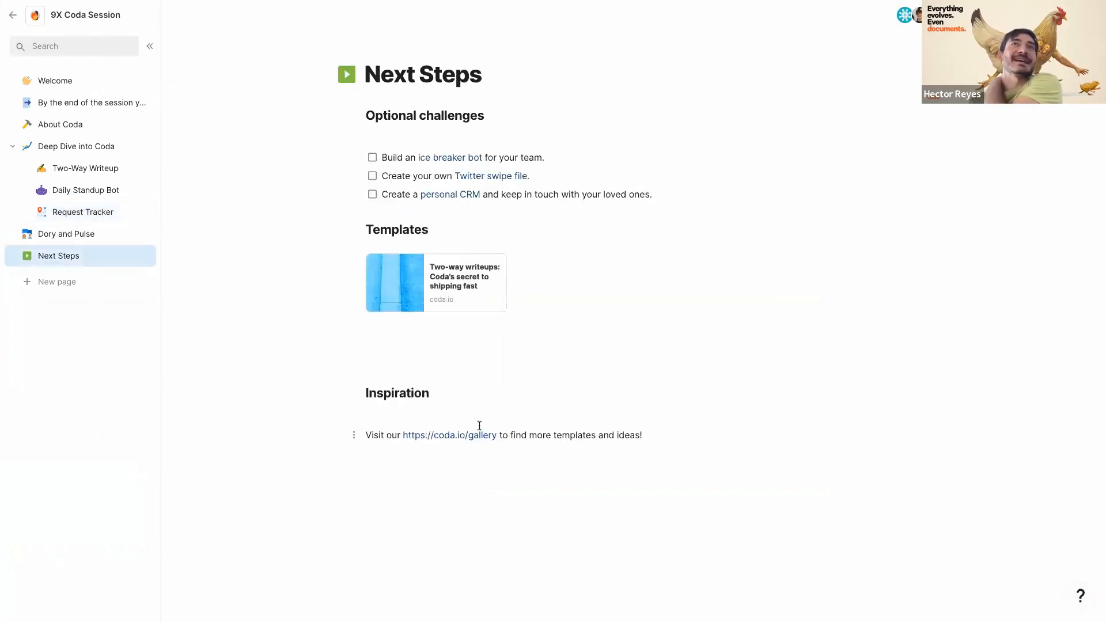